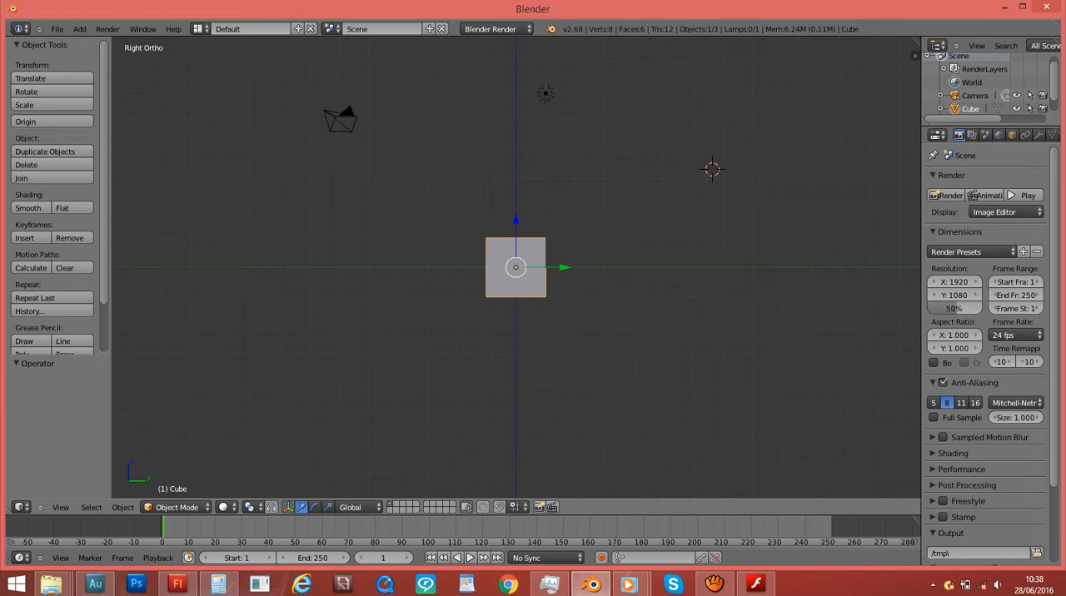
- Examine the cube in the right orthographic view at closer and wider zoom levels
{"action": "key", "text": "KP_1"}
{"action": "key", "text": "KP_3"}
{"action": "key", "text": "KP_Decimal"}
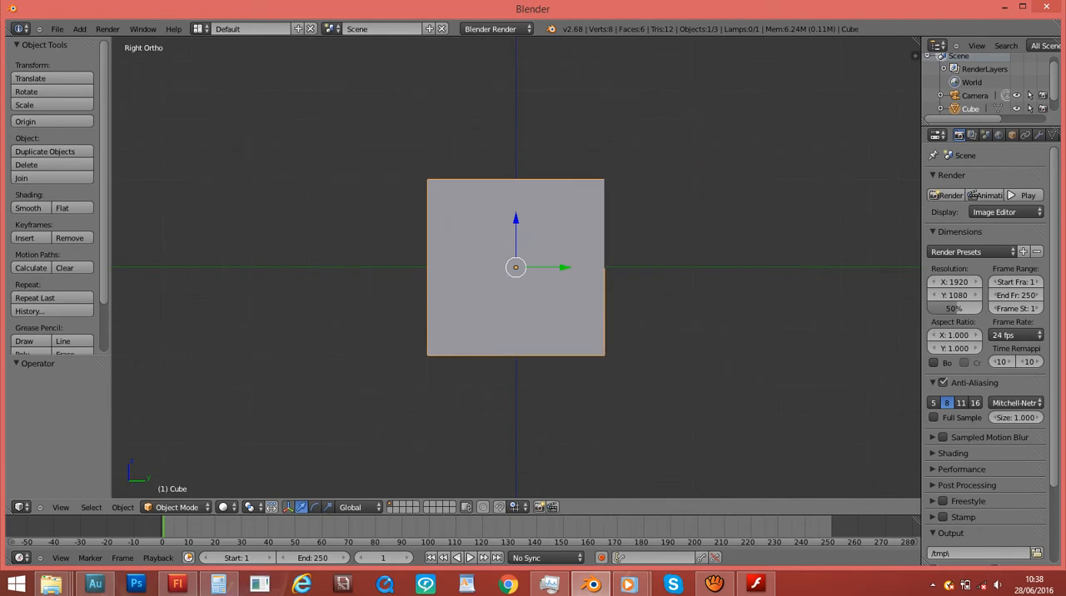
{"action": "scroll", "coordinate": [515, 267], "scroll_direction": "up", "scroll_amount": 3}
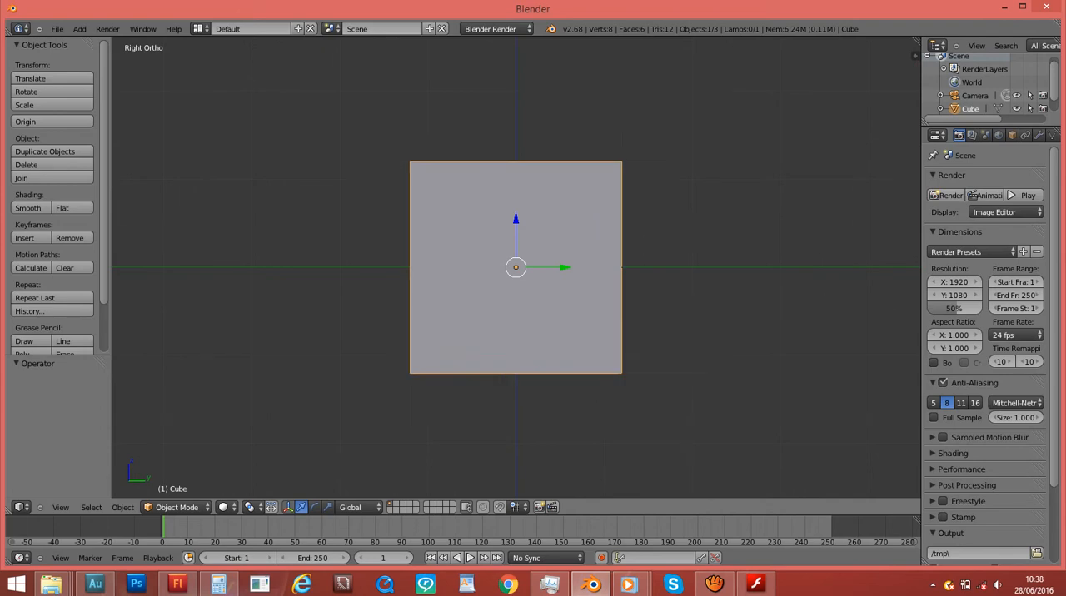
{"action": "scroll", "coordinate": [516, 268], "scroll_direction": "down", "scroll_amount": 2}
{"action": "middle_click_drag", "start_coordinate": [709, 212], "coordinate": [660, 241]}
{"action": "key", "text": "KP_3"}
{"action": "scroll", "coordinate": [702, 217], "scroll_direction": "up", "scroll_amount": 4}
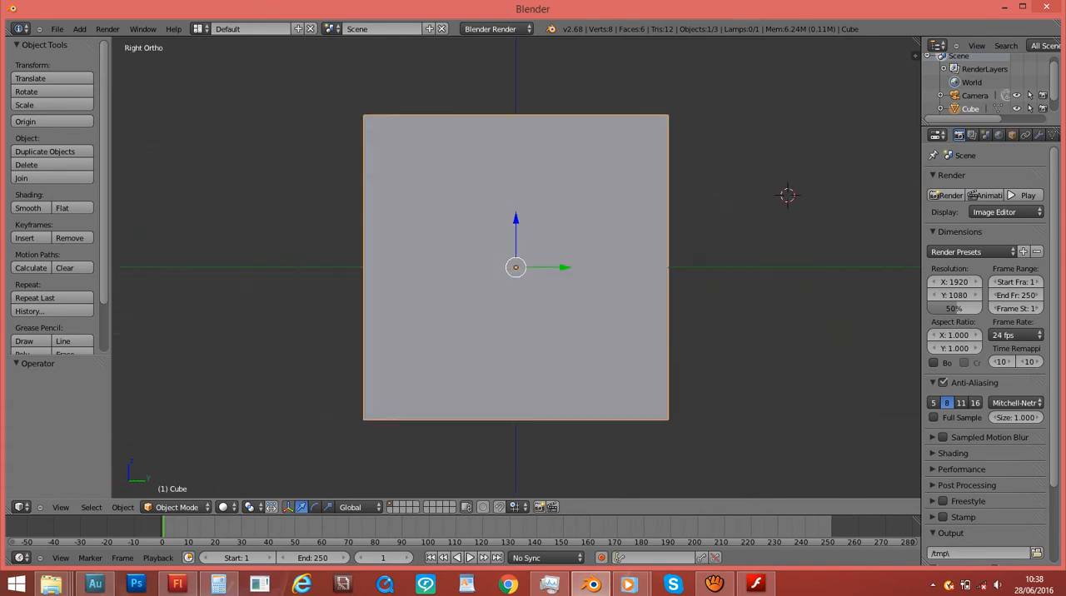
{"action": "scroll", "coordinate": [741, 208], "scroll_direction": "down", "scroll_amount": 1}
{"action": "scroll", "coordinate": [788, 196], "scroll_direction": "up", "scroll_amount": 1}
{"action": "scroll", "coordinate": [515, 268], "scroll_direction": "up", "scroll_amount": 1}
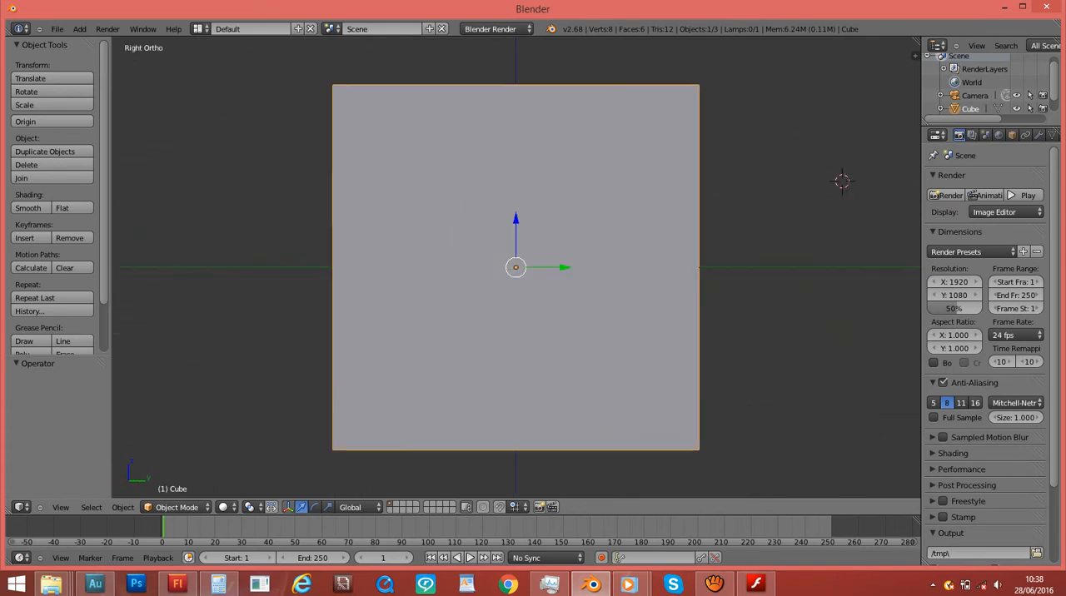
{"action": "scroll", "coordinate": [516, 267], "scroll_direction": "down", "scroll_amount": 3}
{"action": "scroll", "coordinate": [516, 267], "scroll_direction": "up", "scroll_amount": 2}
{"action": "scroll", "coordinate": [516, 267], "scroll_direction": "up", "scroll_amount": 2}
{"action": "scroll", "coordinate": [516, 267], "scroll_direction": "down", "scroll_amount": 4}
{"action": "scroll", "coordinate": [516, 268], "scroll_direction": "up", "scroll_amount": 4}
{"action": "scroll", "coordinate": [516, 267], "scroll_direction": "down", "scroll_amount": 2}
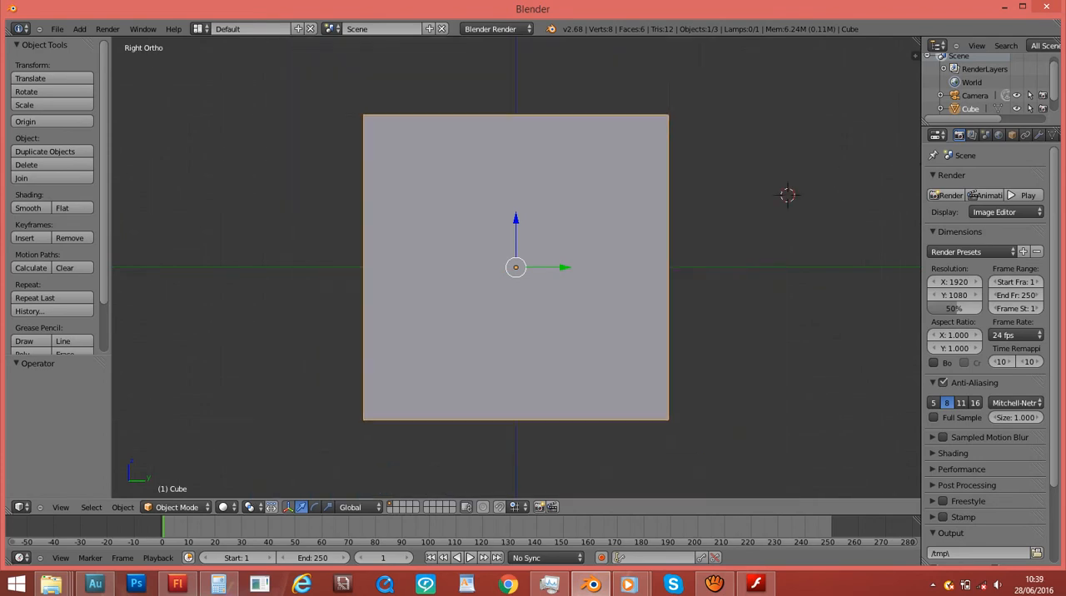
{"action": "scroll", "coordinate": [516, 267], "scroll_direction": "down", "scroll_amount": 5}
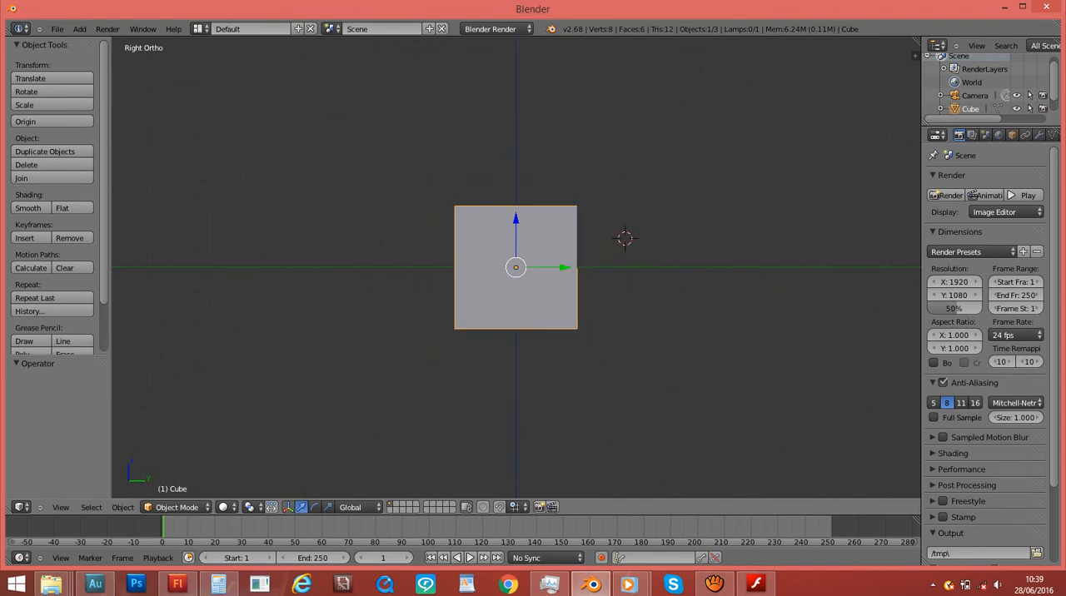
{"action": "scroll", "coordinate": [515, 268], "scroll_direction": "up", "scroll_amount": 7}
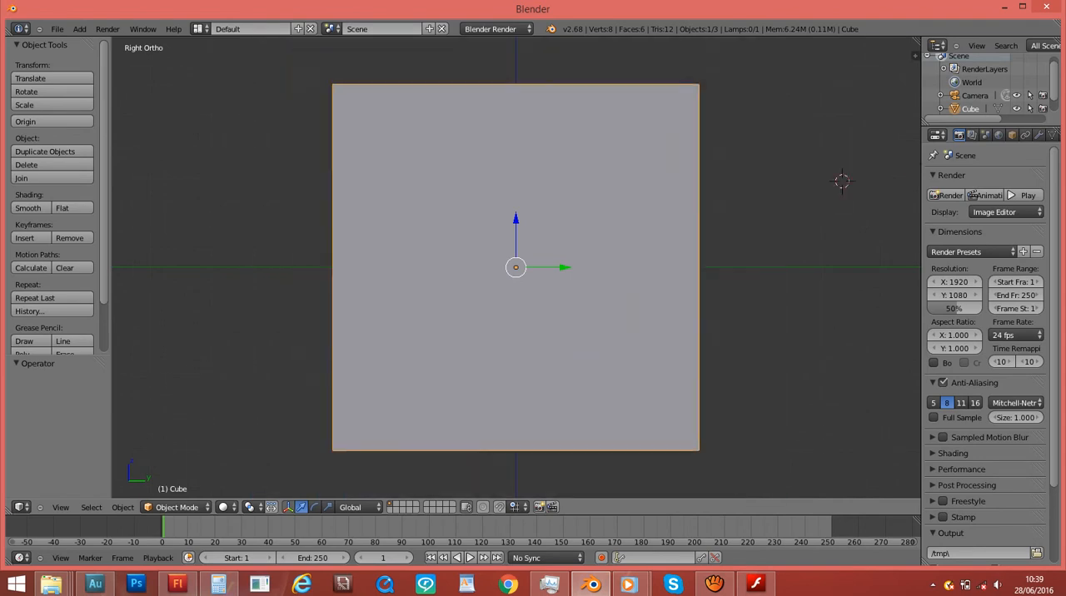
{"action": "scroll", "coordinate": [516, 268], "scroll_direction": "down", "scroll_amount": 6}
{"action": "scroll", "coordinate": [516, 267], "scroll_direction": "up", "scroll_amount": 6}
{"action": "scroll", "coordinate": [515, 268], "scroll_direction": "down", "scroll_amount": 5}
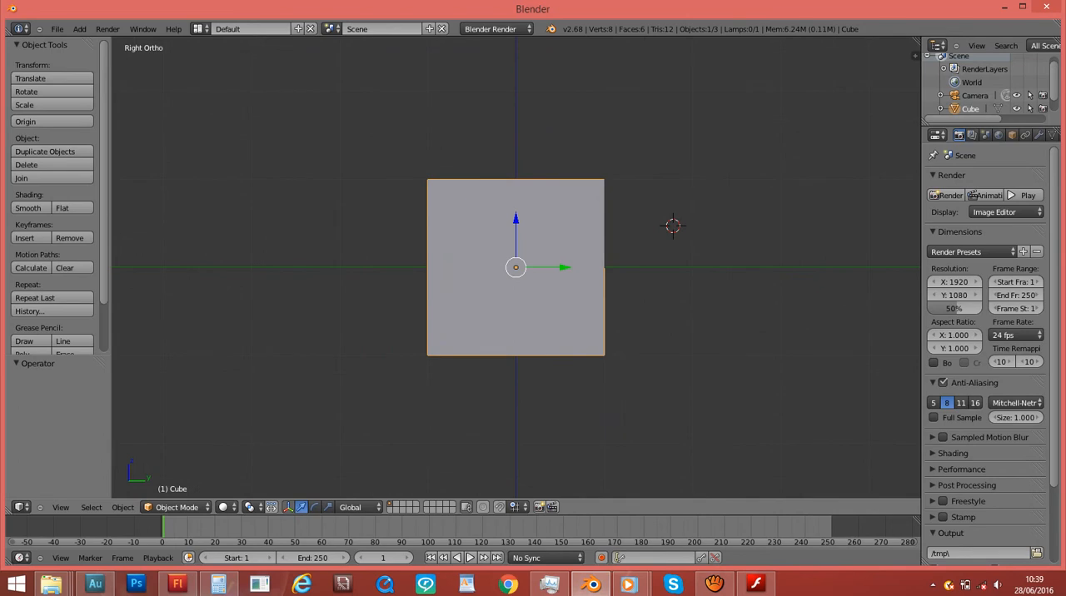
{"action": "scroll", "coordinate": [515, 268], "scroll_direction": "up", "scroll_amount": 4}
{"action": "scroll", "coordinate": [516, 268], "scroll_direction": "down", "scroll_amount": 4}
- Inspect the cube from a free angle and in the front, right and top orthographic views
{"action": "middle_click_drag", "start_coordinate": [816, 258], "coordinate": [167, 295]}
{"action": "middle_click_drag", "start_coordinate": [583, 296], "coordinate": [541, 280]}
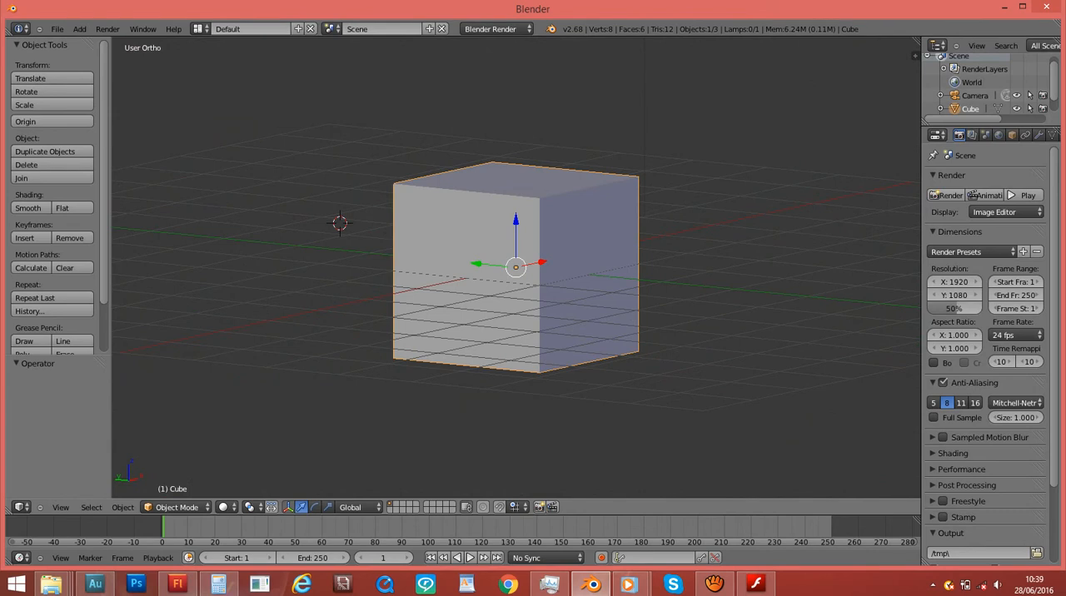
{"action": "key", "text": "KP_1"}
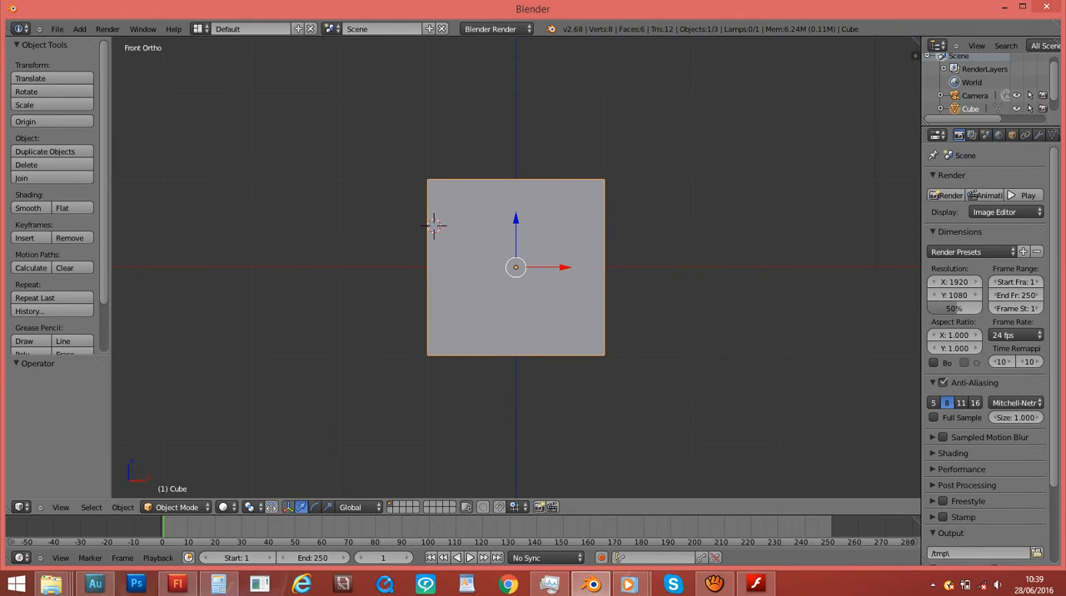
{"action": "key", "text": "2"}
{"action": "key", "text": "1"}
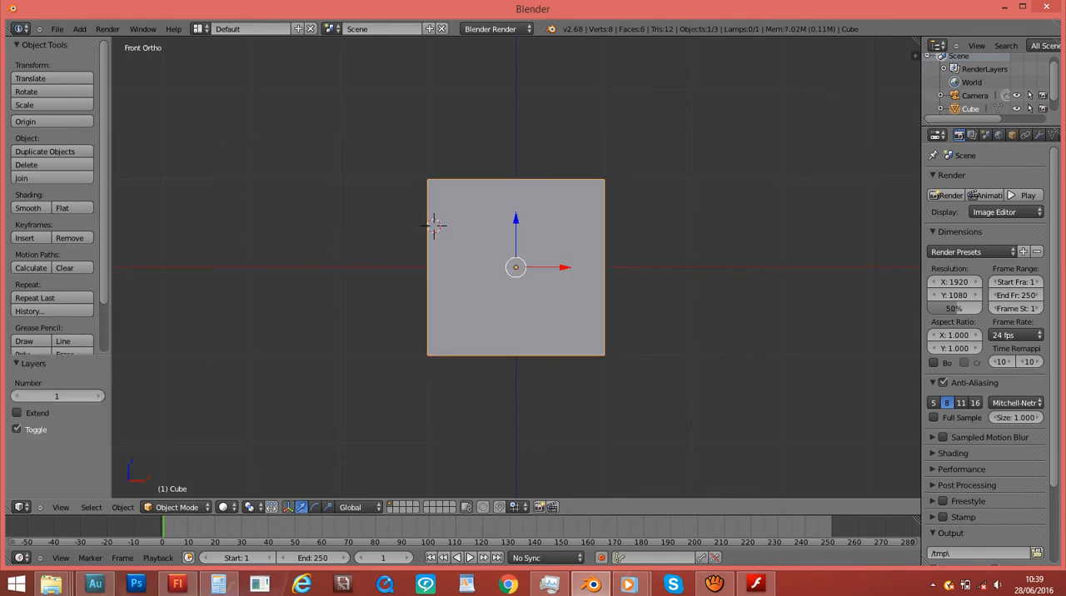
{"action": "key", "text": "KP_3"}
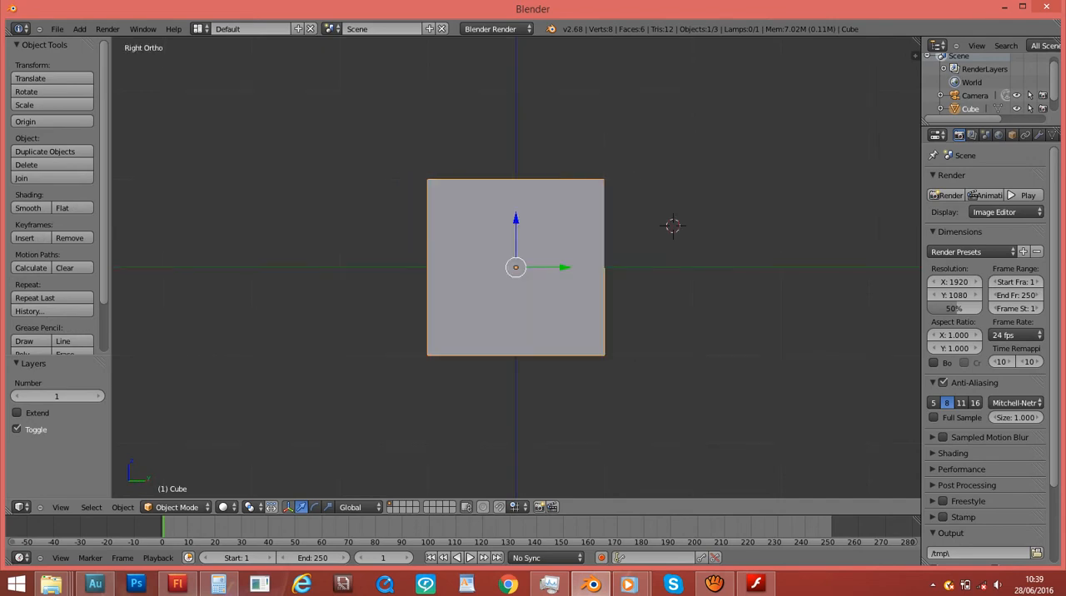
{"action": "key", "text": "KP_7"}
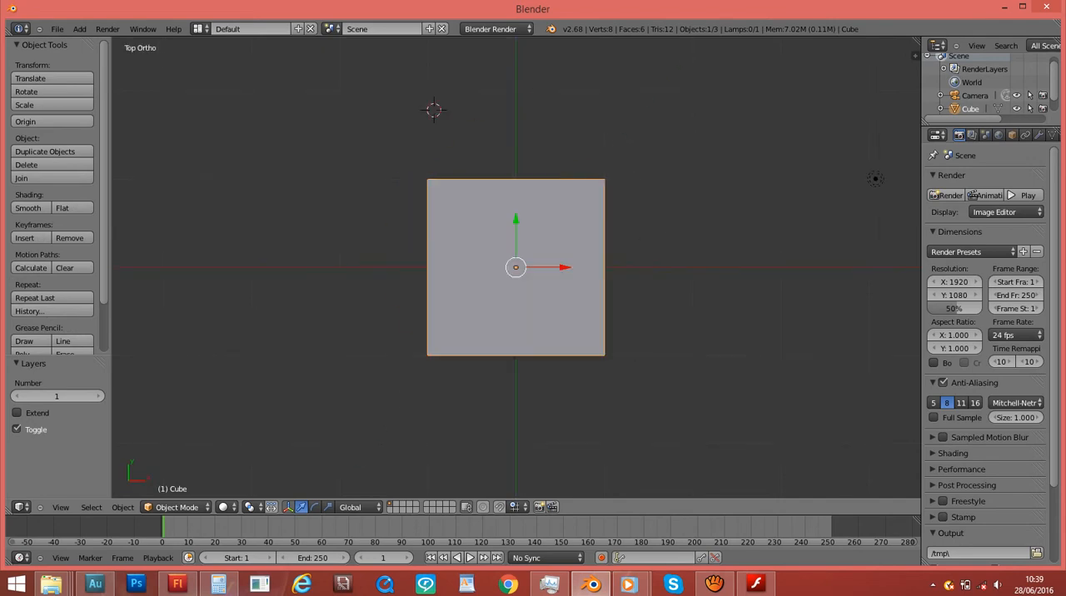
{"action": "key", "text": "KP_3"}
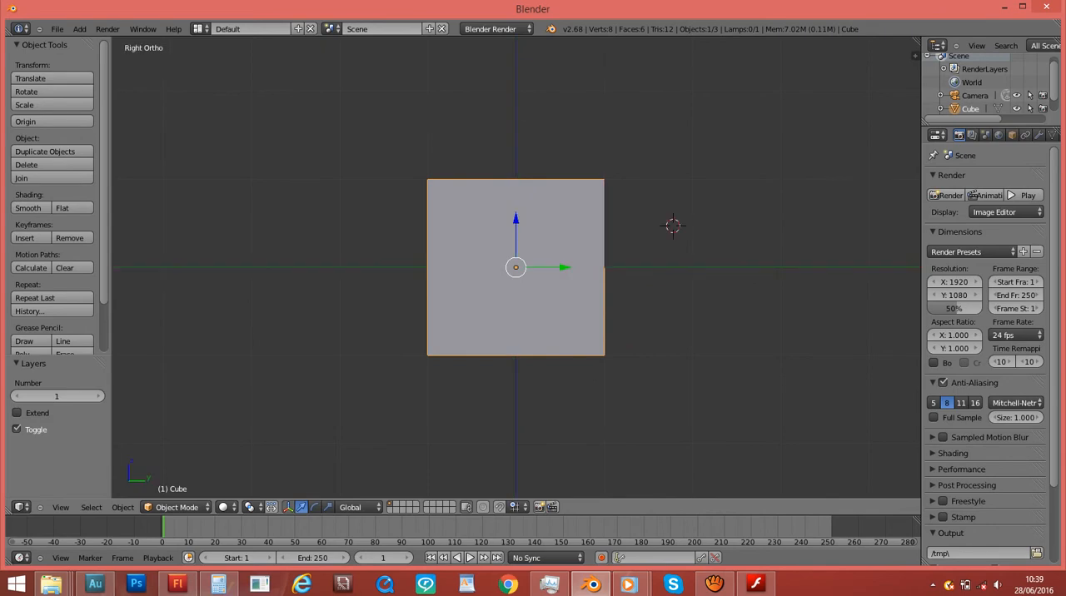
- In wireframe edit mode, extrude the cube's negative Y face outward and scale the new end down slightly
{"action": "key", "text": "Tab"}
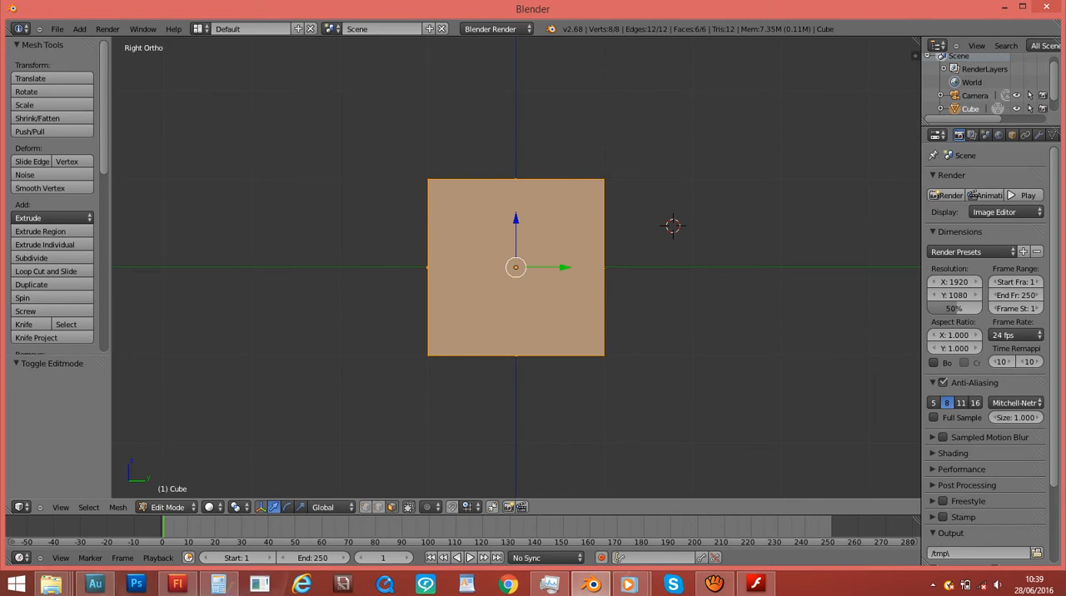
{"action": "key", "text": "Tab"}
- Extrude the tapered end face once more, scale it down to a narrower tip, and return to object mode
{"action": "key", "text": "Tab"}
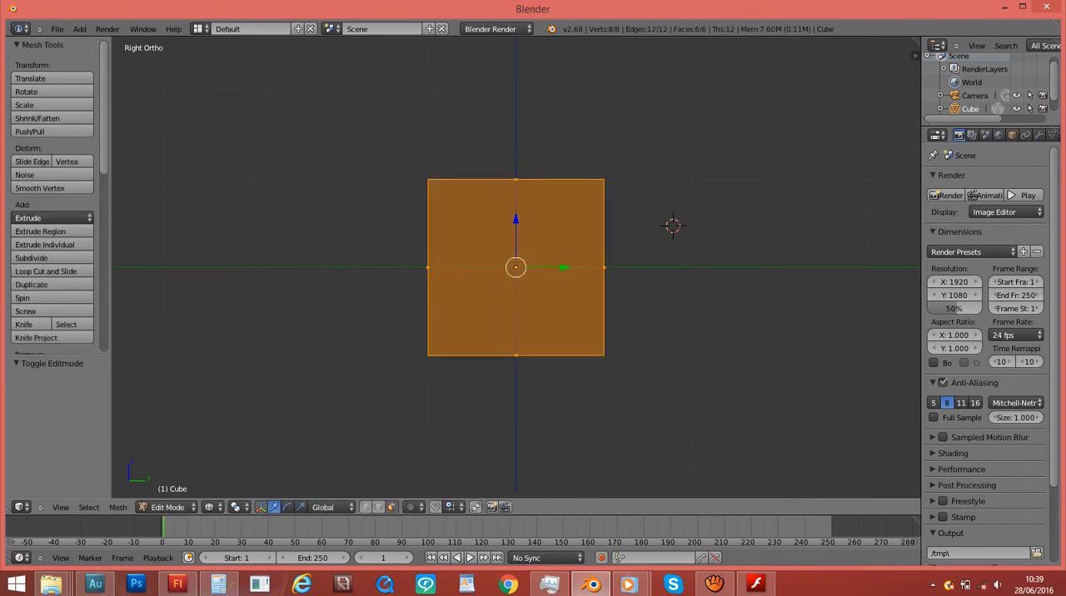
{"action": "right_click", "coordinate": [428, 268]}
{"action": "key", "text": "e"}
{"action": "left_click", "coordinate": [669, 339]}
{"action": "key", "text": "s"}
{"action": "left_click", "coordinate": [619, 343]}
{"action": "key", "text": "e"}
{"action": "left_click", "coordinate": [539, 345]}
{"action": "key", "text": "s"}
{"action": "left_click", "coordinate": [478, 352]}
{"action": "key", "text": "s"}
{"action": "left_click", "coordinate": [365, 343]}
{"action": "key", "text": "Tab"}
{"action": "scroll", "coordinate": [365, 343], "scroll_direction": "down", "scroll_amount": 2}
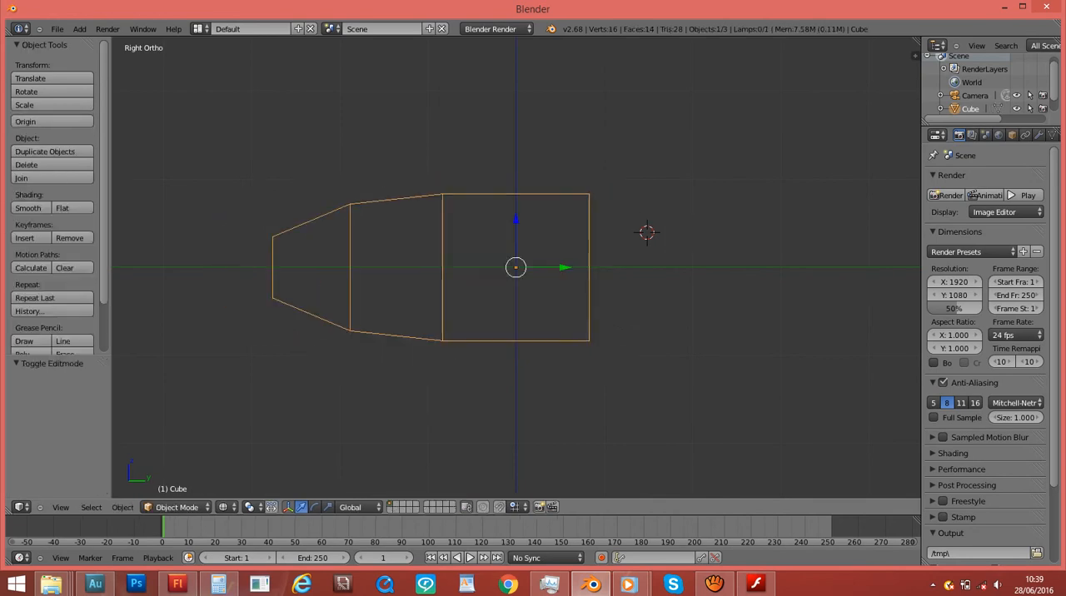
- Show the tapered mesh in solid shading and inspect it in the right, top and front views
{"action": "key", "text": "z"}
{"action": "mouse_move", "coordinate": [365, 343]}
{"action": "middle_mouse_down"}
{"action": "mouse_move", "coordinate": [433, 310]}
{"action": "mouse_move", "coordinate": [716, 373]}
{"action": "mouse_move", "coordinate": [867, 359]}
{"action": "mouse_move", "coordinate": [183, 346]}
{"action": "mouse_move", "coordinate": [134, 371]}
{"action": "mouse_move", "coordinate": [550, 366]}
{"action": "middle_mouse_up"}
{"action": "key", "text": "KP_3"}
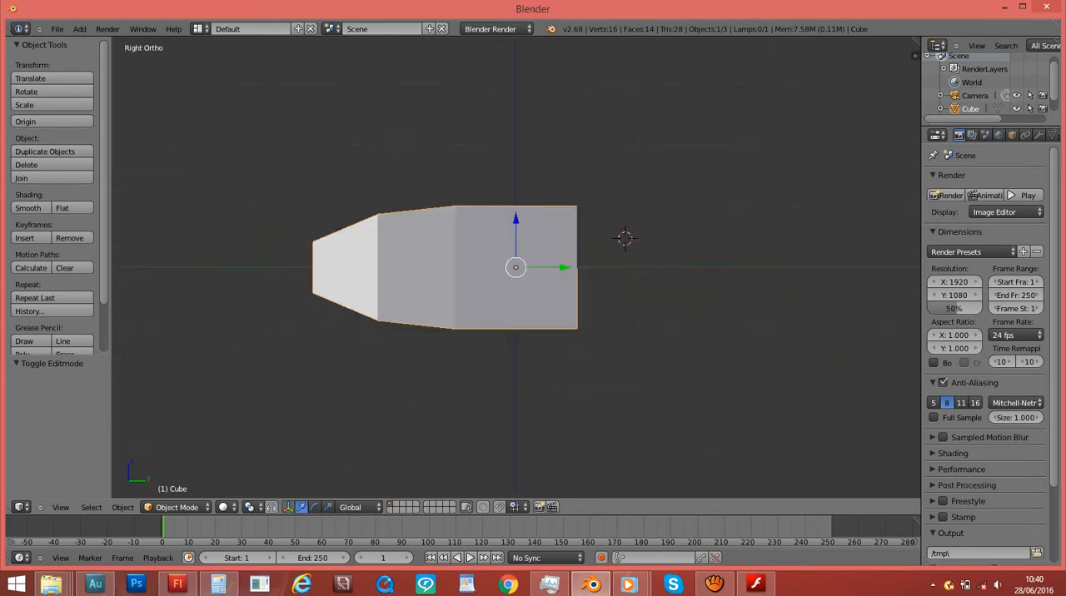
{"action": "key", "text": "KP_7"}
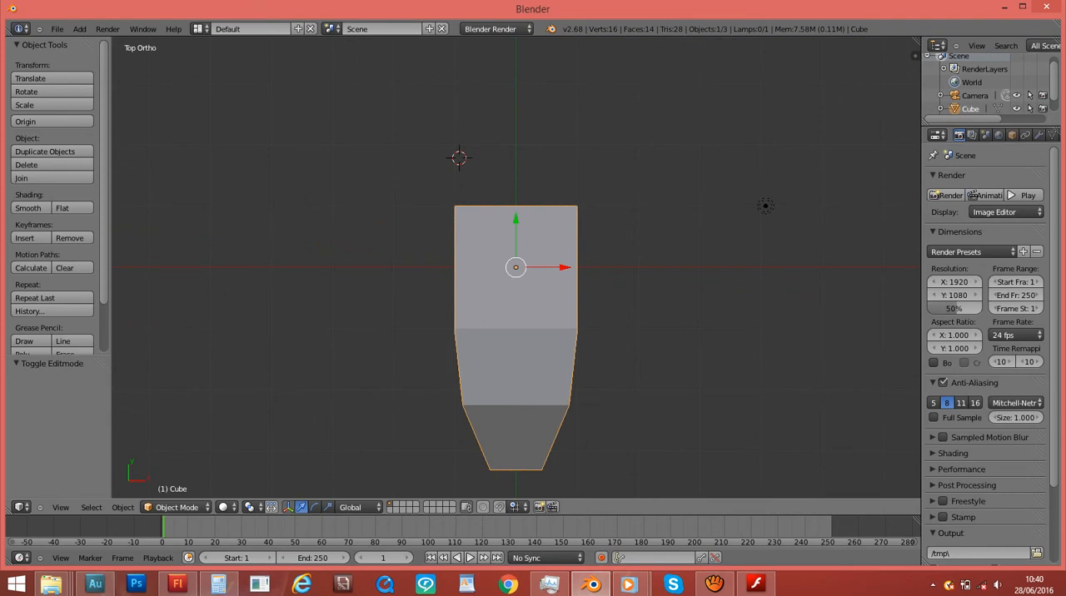
{"action": "key", "text": "KP_1"}
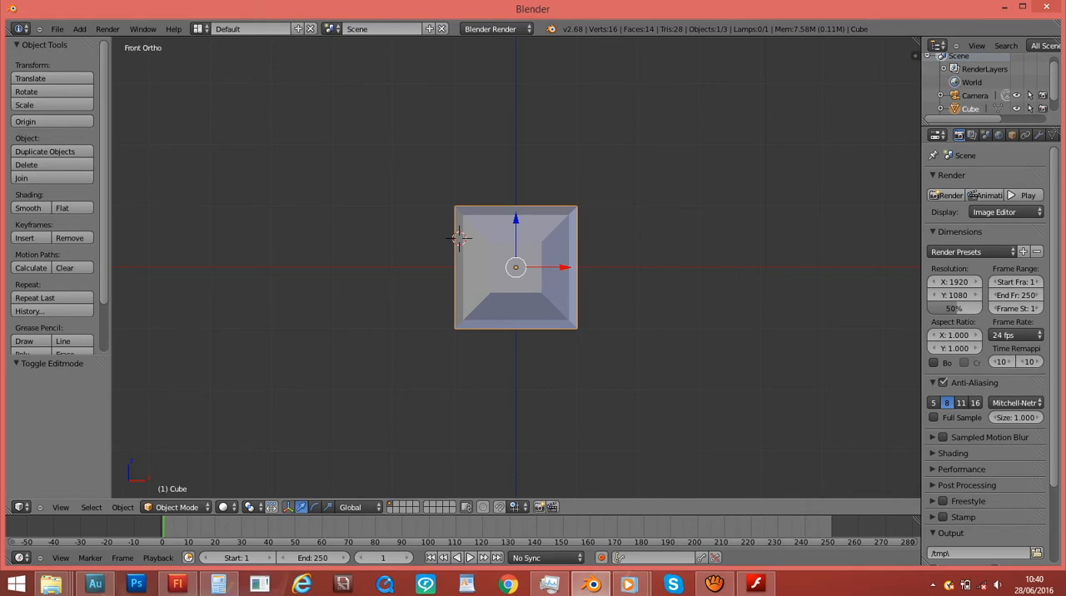
{"action": "key", "text": "KP_3"}
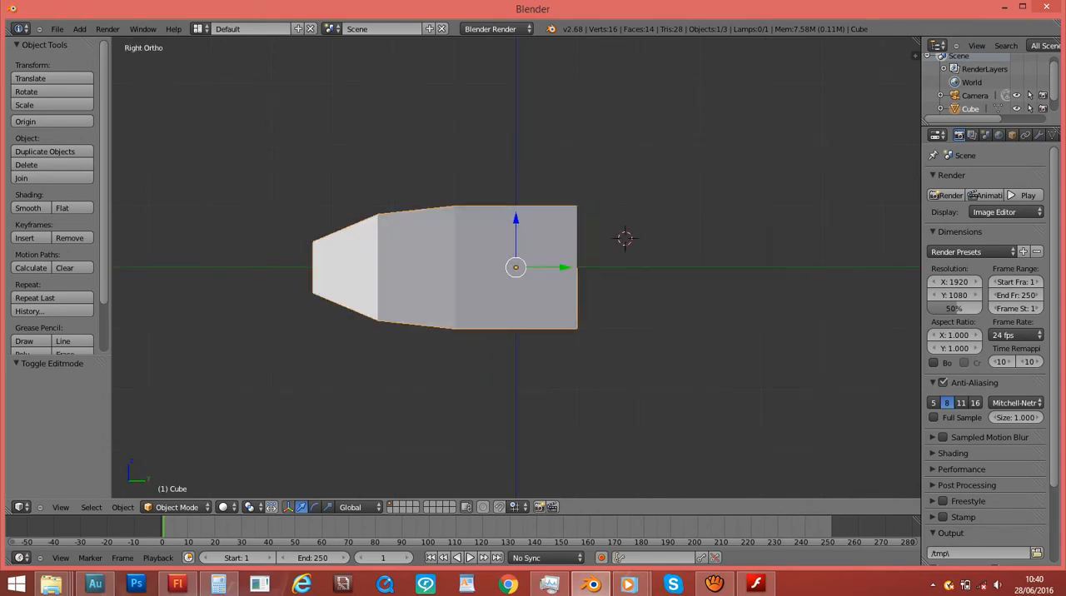
- Compare the tapered mesh in the opposite left, bottom and back views, and examine it from a free angle
{"action": "key", "text": "ctrl+KP_3"}
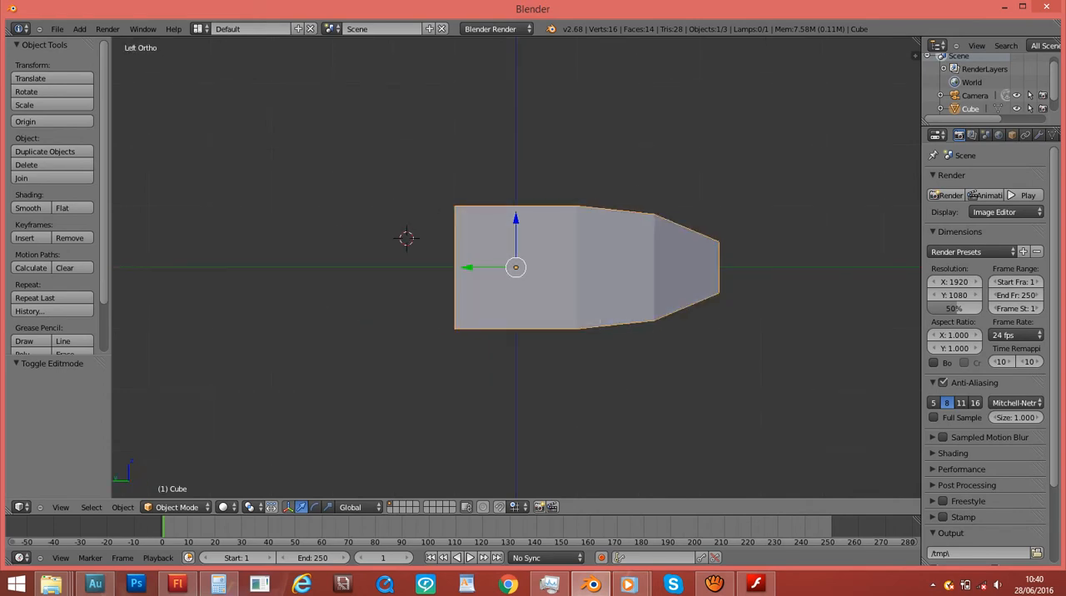
{"action": "key", "text": "KP_7"}
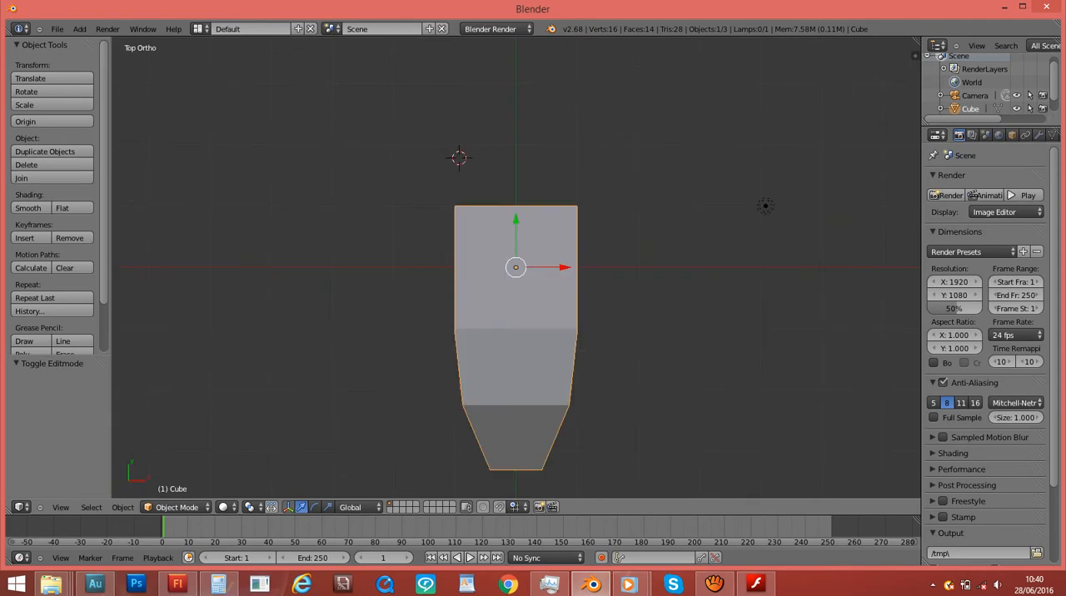
{"action": "key", "text": "ctrl+KP_7"}
{"action": "key", "text": "KP_1"}
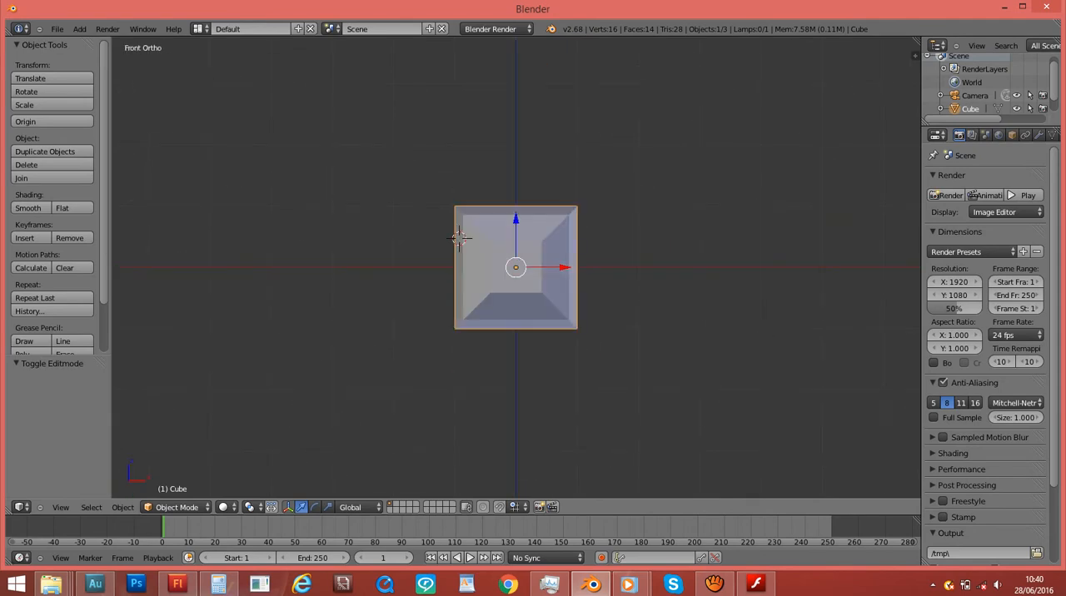
{"action": "key", "text": "ctrl+KP_1"}
{"action": "key", "text": "KP_1"}
{"action": "key", "text": "KP_6"}
{"action": "key", "text": "ctrl+KP_1"}
{"action": "key", "text": "KP_1"}
{"action": "middle_click_drag", "start_coordinate": [533, 267], "coordinate": [429, 277]}
{"action": "scroll", "coordinate": [429, 277], "scroll_direction": "up", "scroll_amount": 3}
{"action": "key", "text": "KP_3"}
{"action": "scroll", "coordinate": [516, 267], "scroll_direction": "down", "scroll_amount": 4}
{"action": "scroll", "coordinate": [516, 268], "scroll_direction": "up", "scroll_amount": 1}
- Move the Blender window aside to uncover the desktop folders and delete the tapered cube
{"action": "left_click_drag", "start_coordinate": [493, 9], "coordinate": [777, 53]}
{"action": "key", "text": "x"}
{"action": "left_click", "coordinate": [733, 350]}
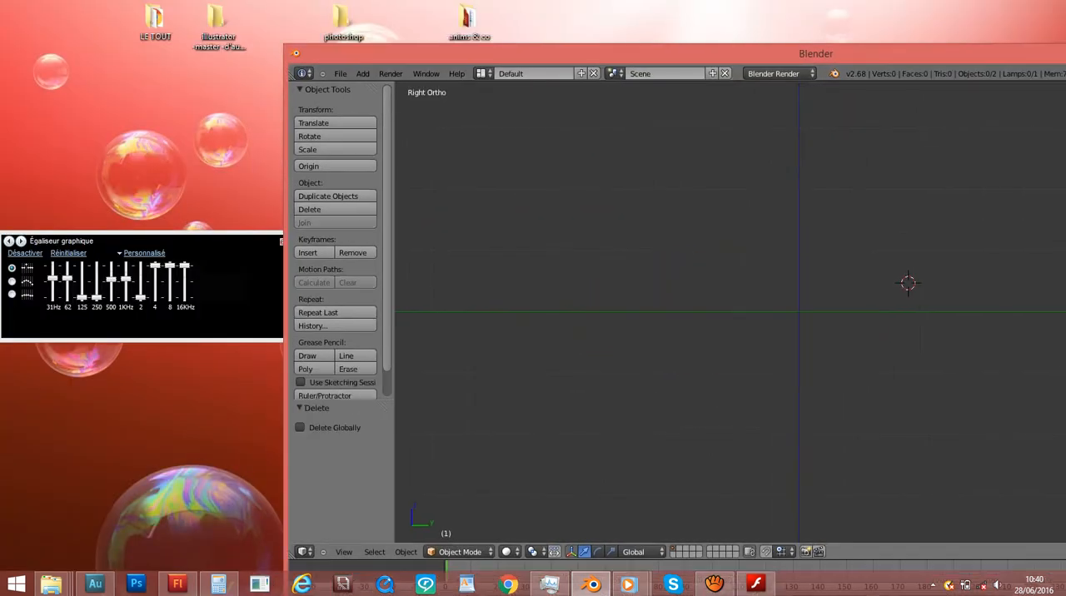
{"action": "key", "text": "super"}
{"action": "key", "text": "super"}
{"action": "double_click", "coordinate": [156, 21]}
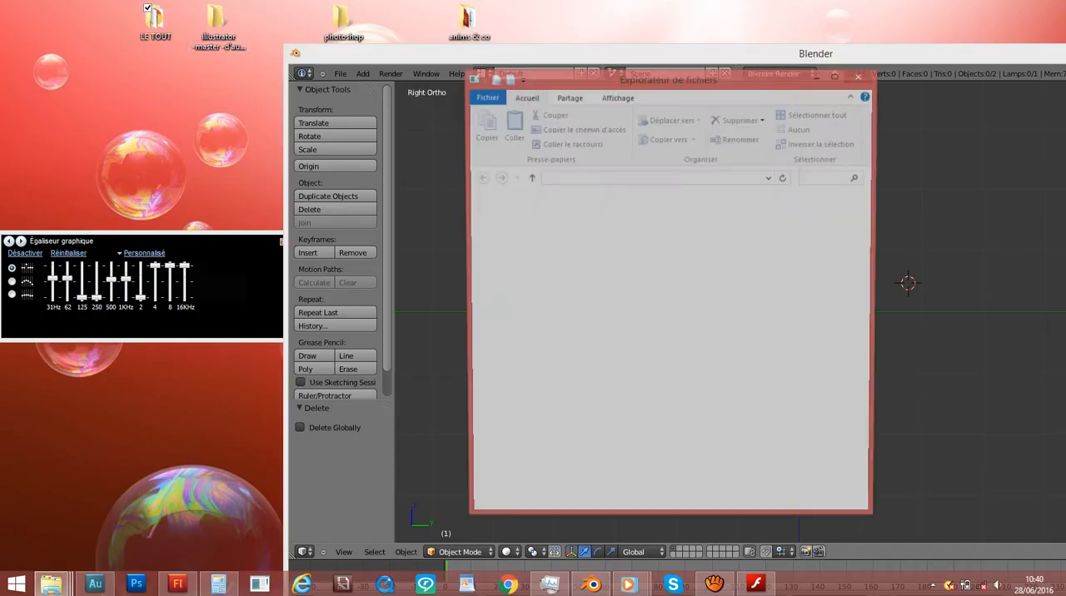
{"action": "left_click", "coordinate": [861, 75]}
- From the desktop's anims & co folder, go through films flash (book) and pokemon videos REAL SAISON 3 to open 074 picassaut larvibule et compagnie
{"action": "double_click", "coordinate": [469, 18]}
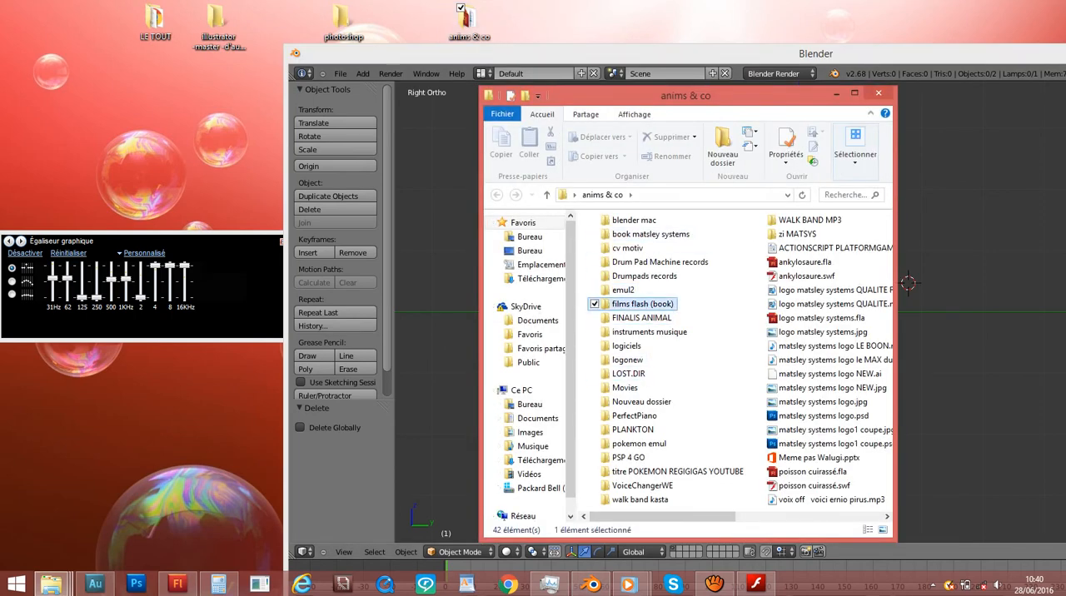
{"action": "double_click", "coordinate": [643, 304]}
{"action": "double_click", "coordinate": [673, 401]}
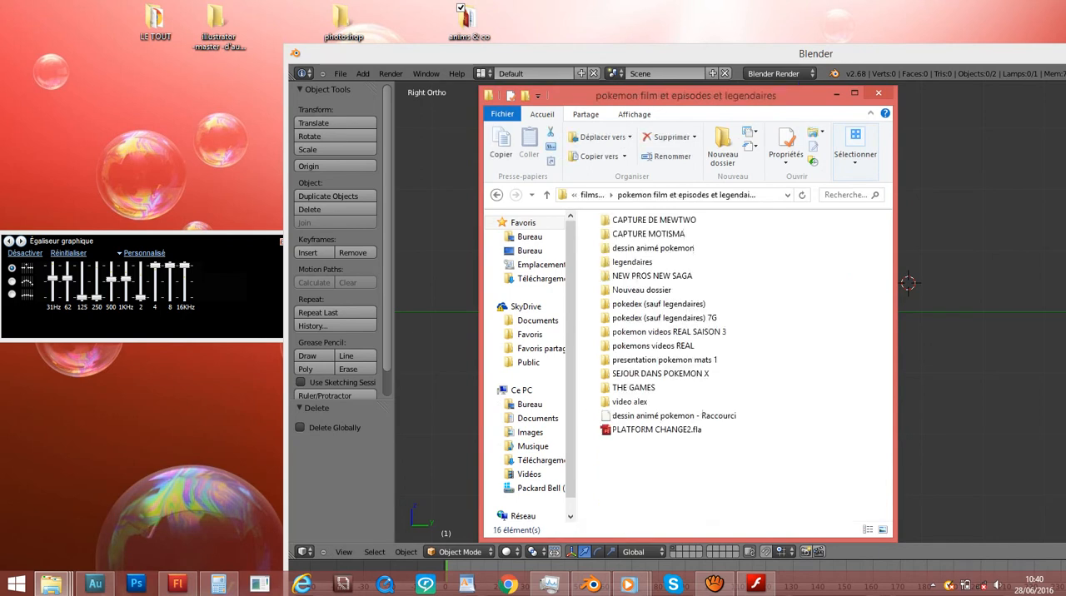
{"action": "left_click", "coordinate": [669, 332]}
{"action": "double_click", "coordinate": [666, 332]}
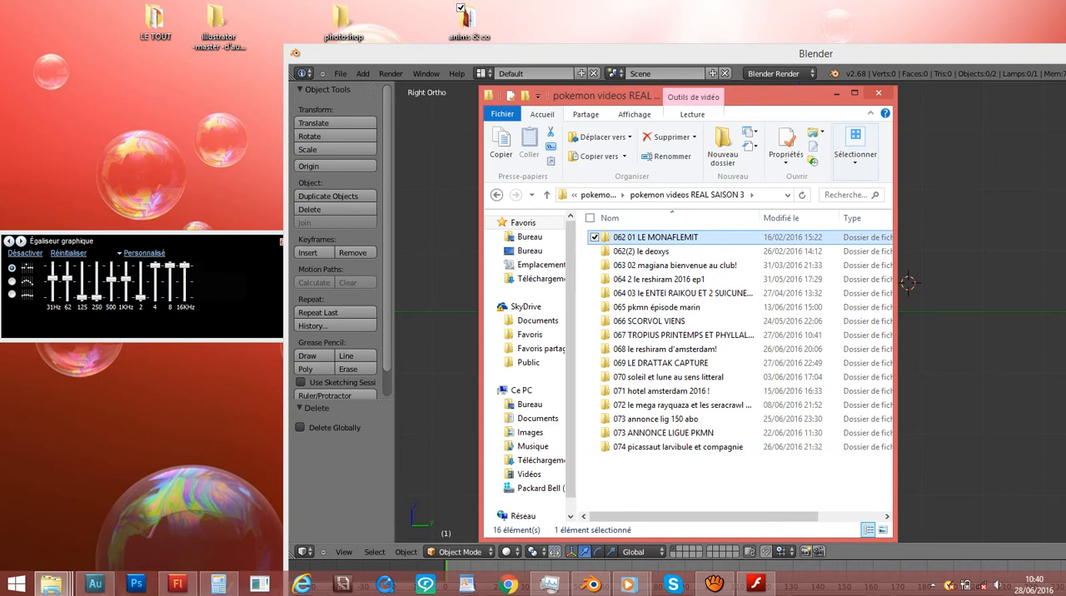
{"action": "left_click", "coordinate": [679, 448]}
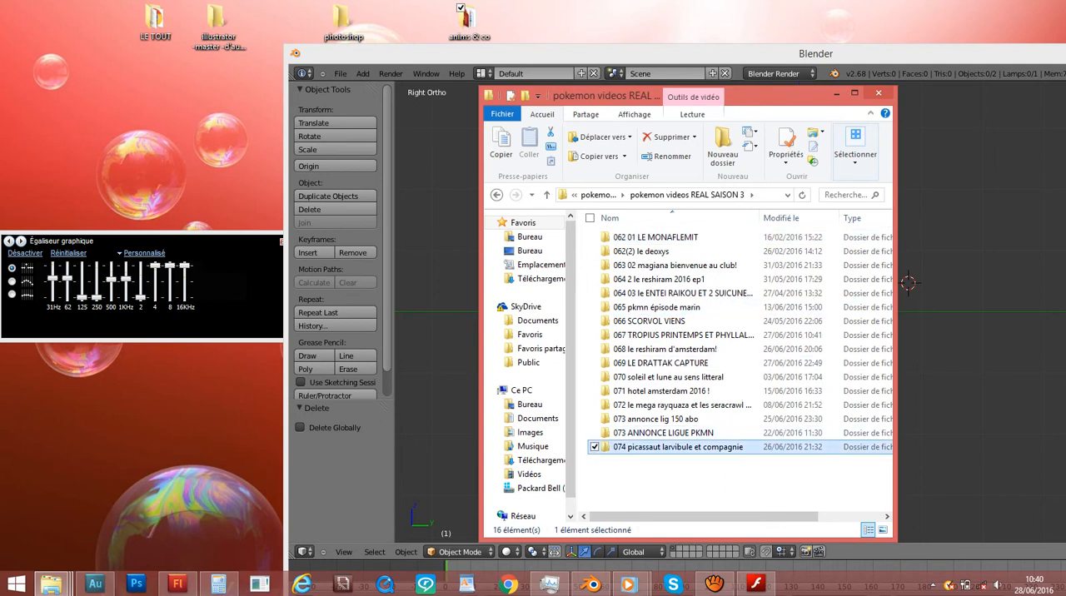
{"action": "double_click", "coordinate": [678, 447]}
- Look over the three VID_picassaut and CO mp4 clips, and move and enlarge the folder window
{"action": "left_click", "coordinate": [665, 430]}
{"action": "left_click", "coordinate": [664, 444]}
{"action": "left_click", "coordinate": [665, 458]}
{"action": "left_click_drag", "start_coordinate": [750, 95], "coordinate": [485, 44]}
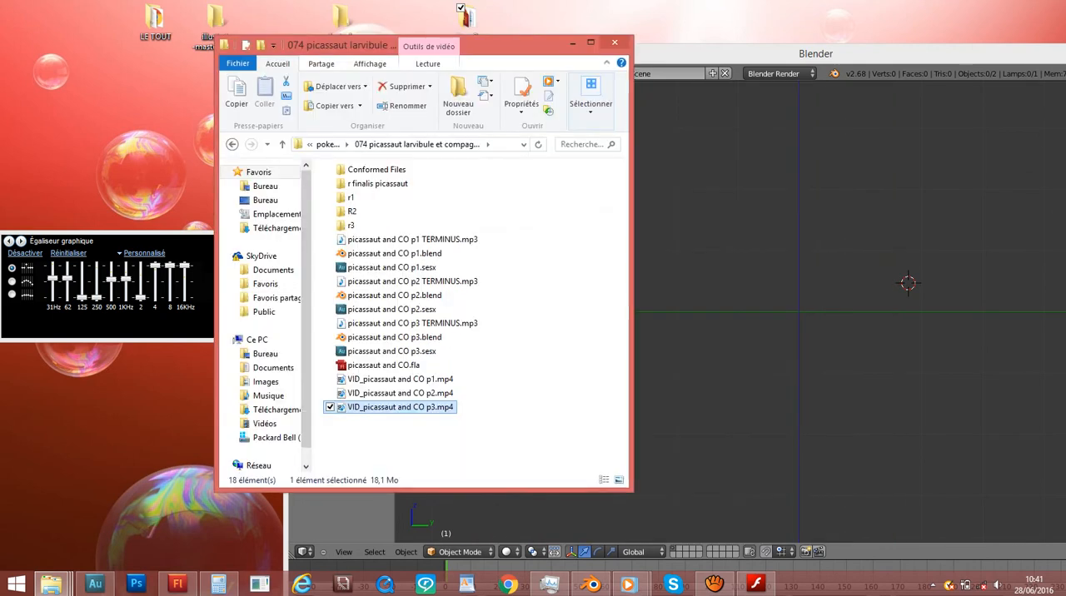
{"action": "left_click_drag", "start_coordinate": [632, 491], "coordinate": [943, 576]}
- Look over the project's picassaut and CO .blend, .sesx and mp3 files and the R2 subfolder
{"action": "left_click", "coordinate": [395, 302]}
{"action": "left_click", "coordinate": [395, 217]}
{"action": "left_click", "coordinate": [395, 232]}
{"action": "left_click", "coordinate": [395, 260]}
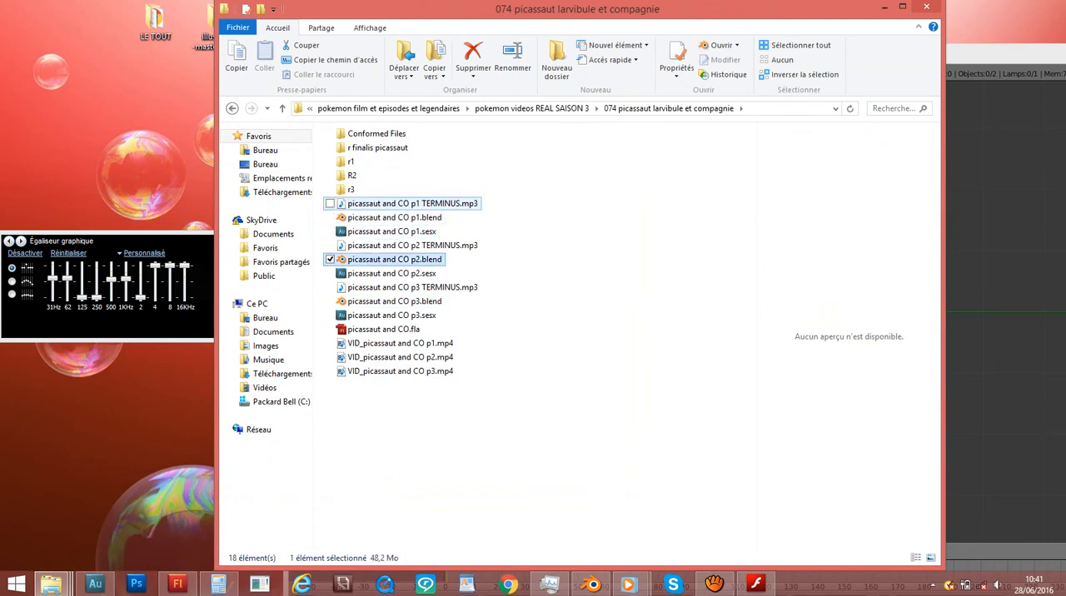
{"action": "left_click", "coordinate": [392, 204]}
{"action": "left_click", "coordinate": [352, 175]}
- Watch part of picassaut and CO FINALIS.mp4 from the r finalis picassaut folder, and go back to the parent project folder
{"action": "double_click", "coordinate": [377, 147]}
{"action": "double_click", "coordinate": [430, 148]}
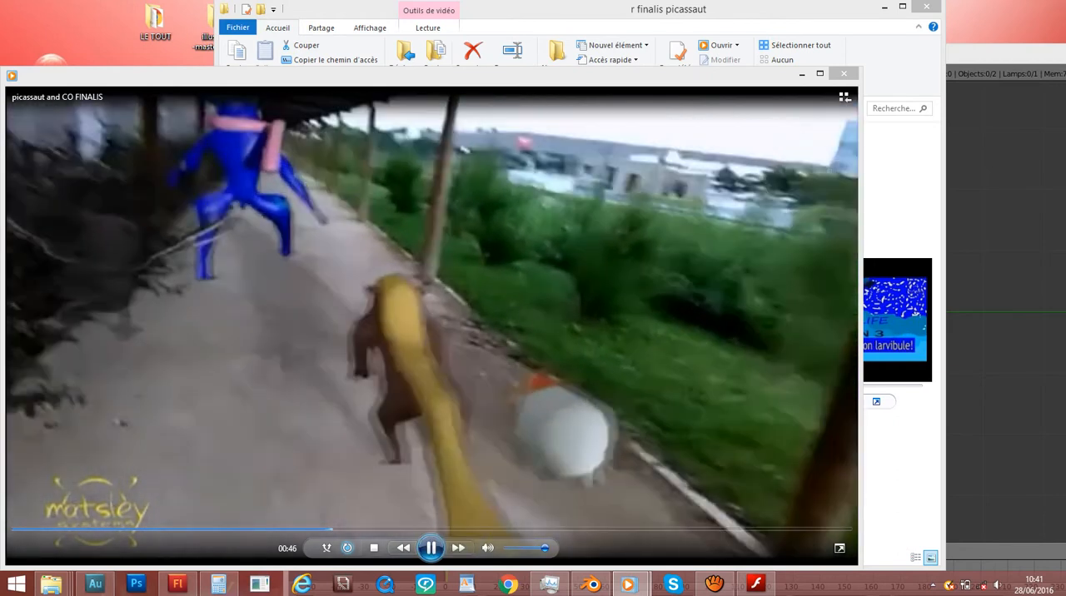
{"action": "left_click", "coordinate": [431, 548]}
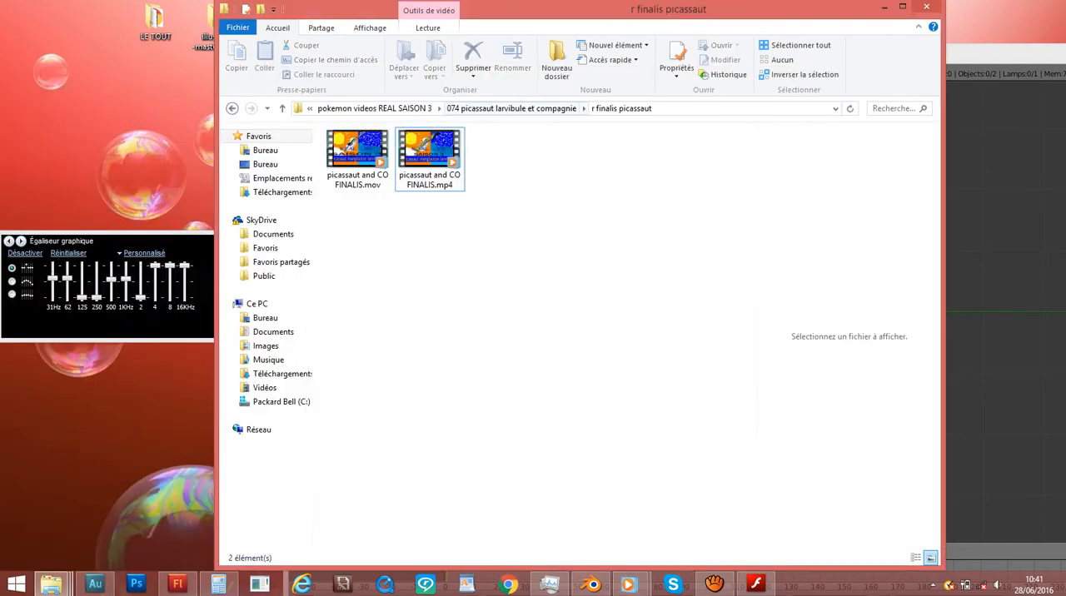
{"action": "left_click", "coordinate": [512, 108]}
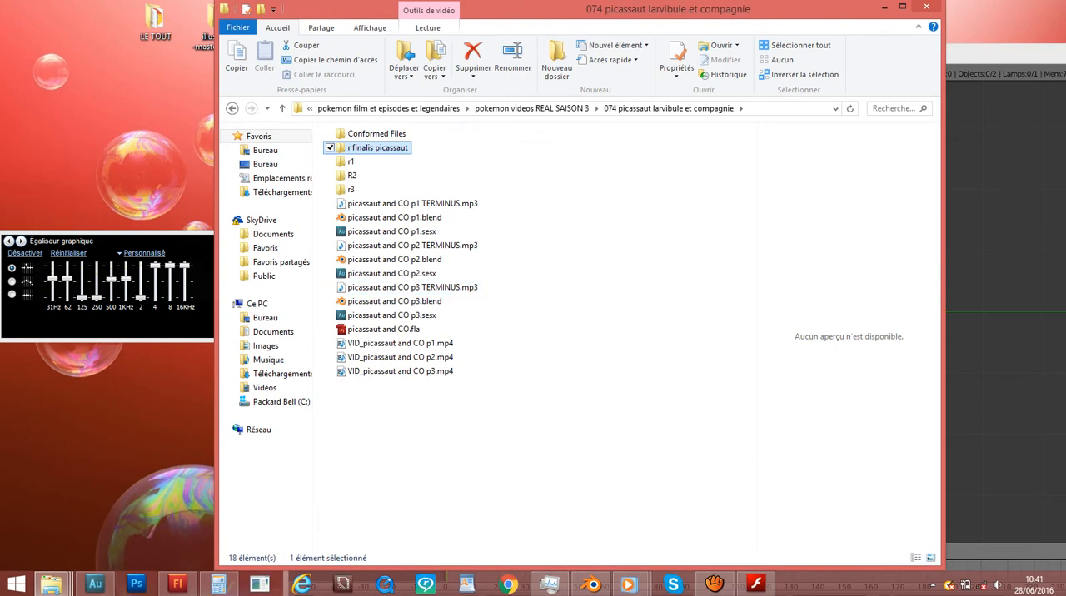
- Check the 073 ANNONCE LIGUE PKMN folder in pokemon videos REAL SAISON 3, and go up to open pokedex (sauf legendaires)
{"action": "left_click", "coordinate": [532, 108]}
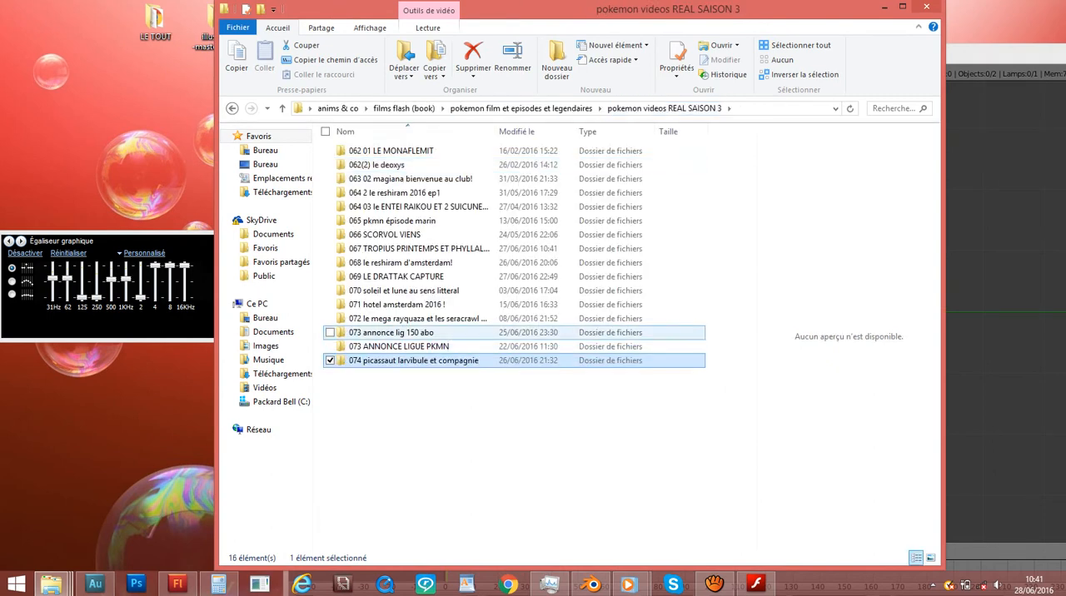
{"action": "double_click", "coordinate": [399, 346]}
{"action": "key", "text": "BackSpace"}
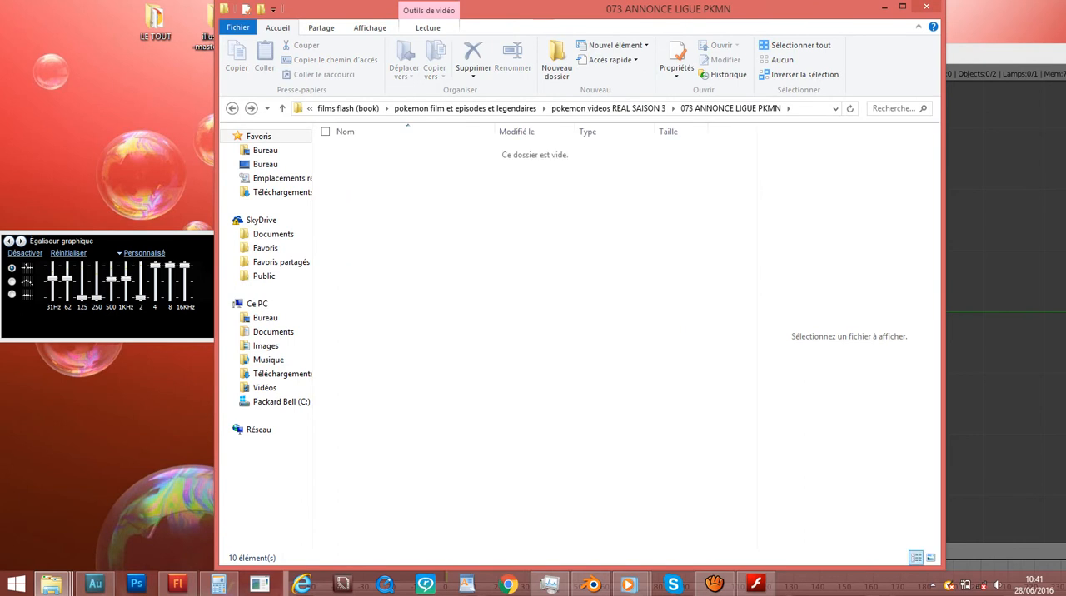
{"action": "left_click", "coordinate": [522, 109]}
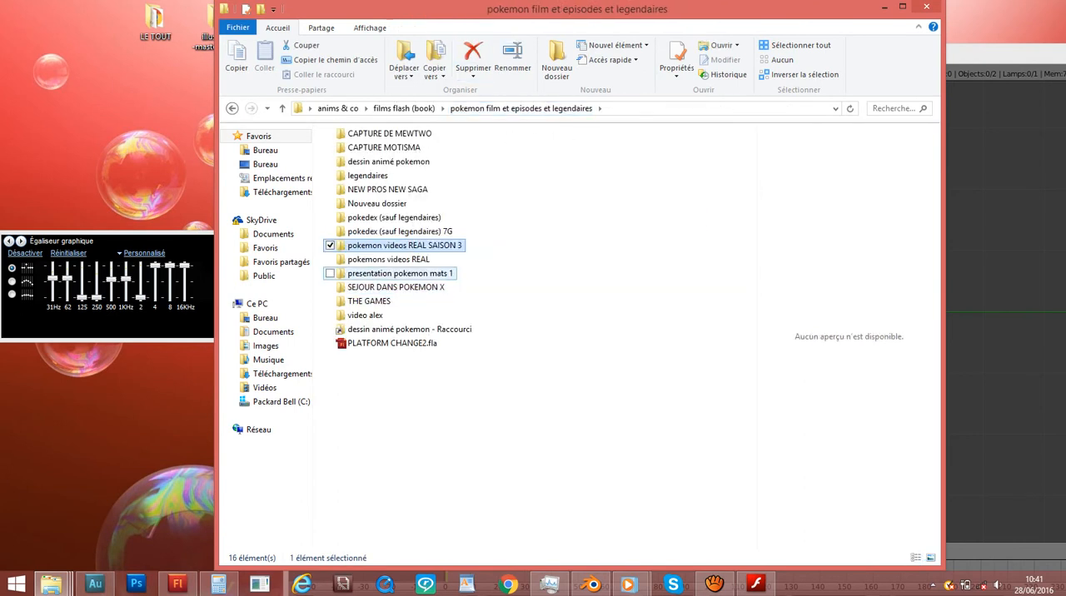
{"action": "left_click", "coordinate": [371, 288]}
{"action": "left_click", "coordinate": [369, 301]}
{"action": "left_click", "coordinate": [404, 245]}
{"action": "double_click", "coordinate": [391, 217]}
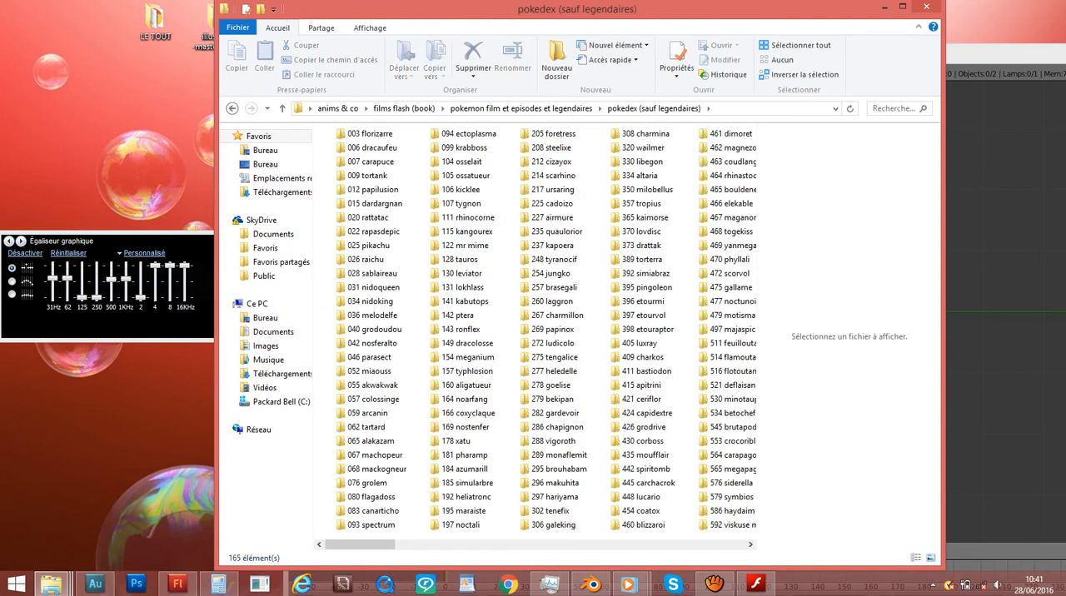
- Look over the whole list of numbered Pokémon folders in pokedex (sauf legendaires)
{"action": "scroll", "coordinate": [500, 259], "scroll_direction": "right", "scroll_amount": 3}
{"action": "scroll", "coordinate": [467, 232], "scroll_direction": "left", "scroll_amount": 2}
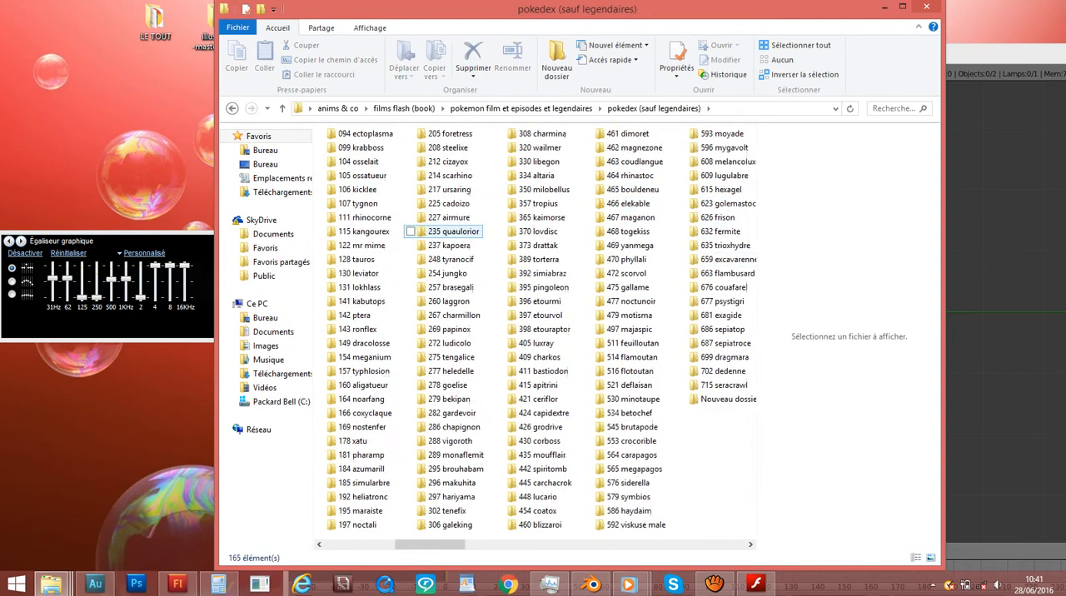
{"action": "scroll", "coordinate": [433, 223], "scroll_direction": "right", "scroll_amount": 1}
{"action": "scroll", "coordinate": [433, 223], "scroll_direction": "right", "scroll_amount": 1}
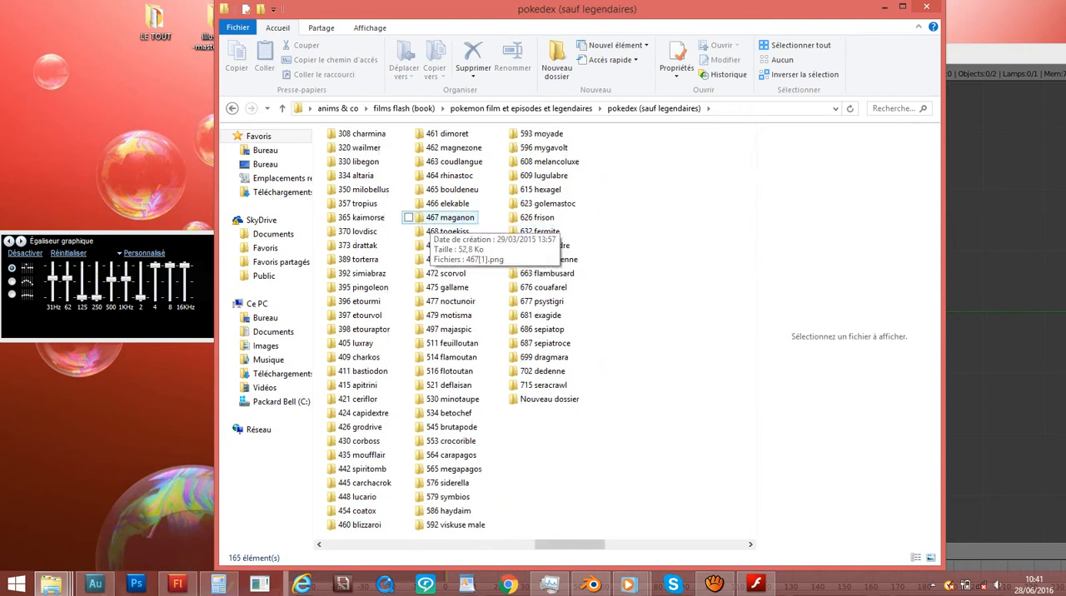
{"action": "scroll", "coordinate": [434, 223], "scroll_direction": "left", "scroll_amount": 2}
{"action": "scroll", "coordinate": [433, 223], "scroll_direction": "right", "scroll_amount": 2}
{"action": "scroll", "coordinate": [433, 223], "scroll_direction": "left", "scroll_amount": 3}
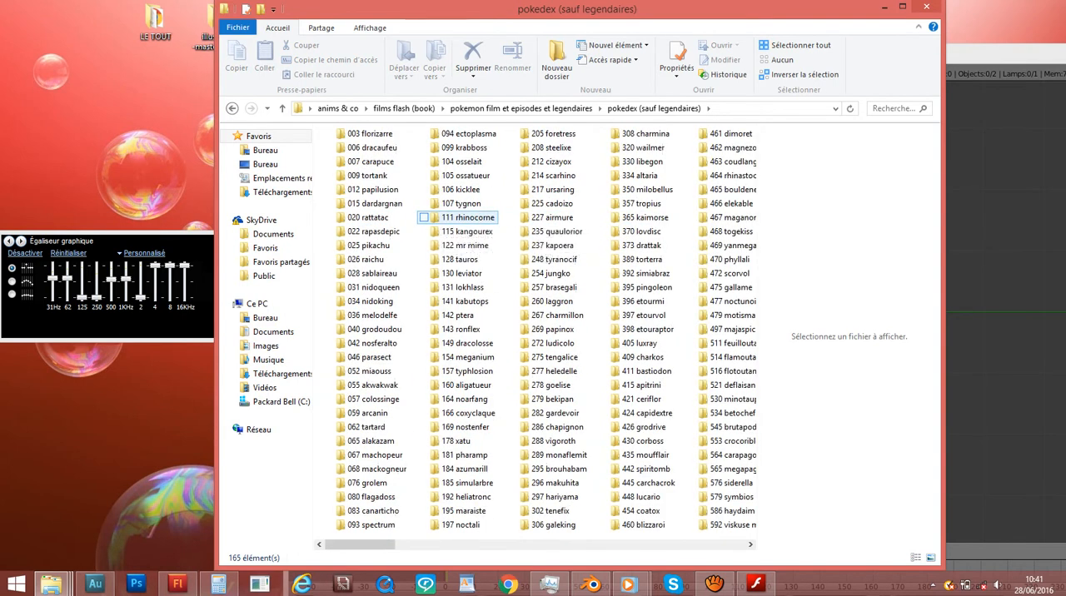
{"action": "scroll", "coordinate": [433, 224], "scroll_direction": "right", "scroll_amount": 3}
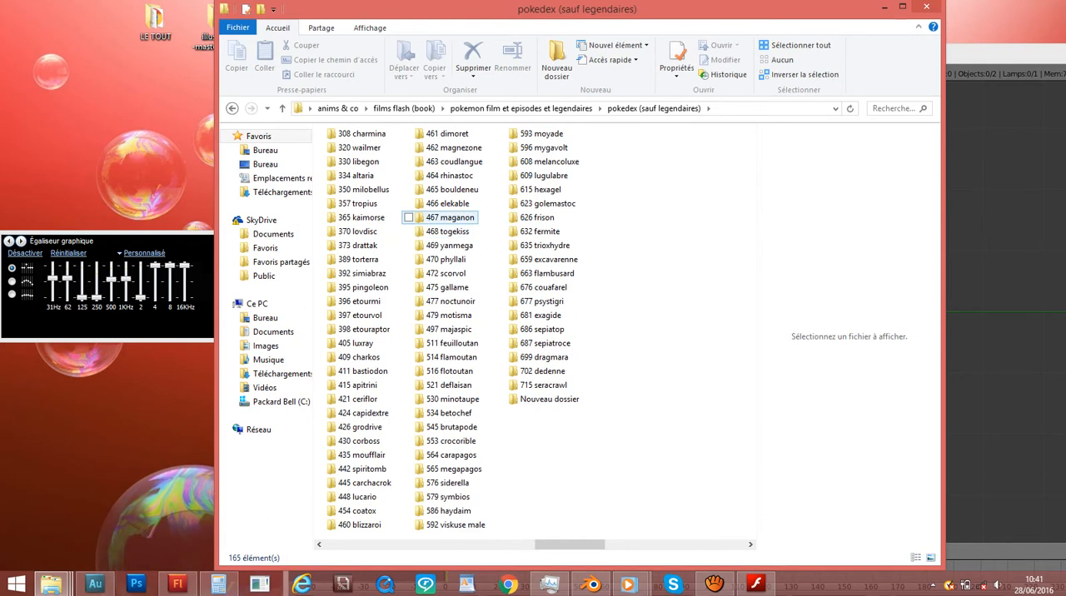
- View the .blend and PNG files in the 632 fermite folder, and return to the pokedex folder
{"action": "left_click", "coordinate": [540, 232]}
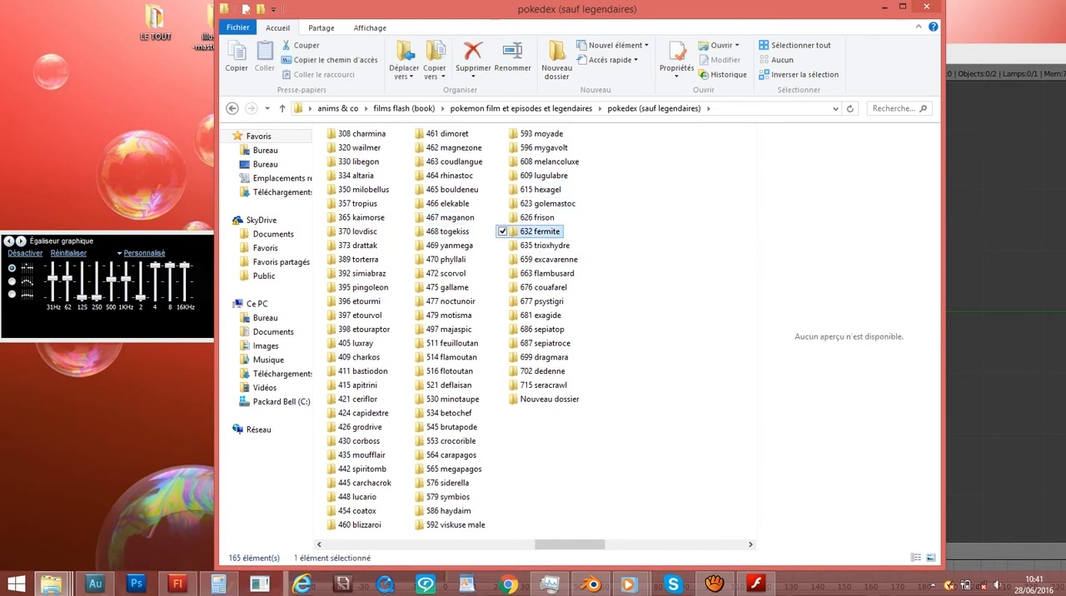
{"action": "double_click", "coordinate": [540, 231]}
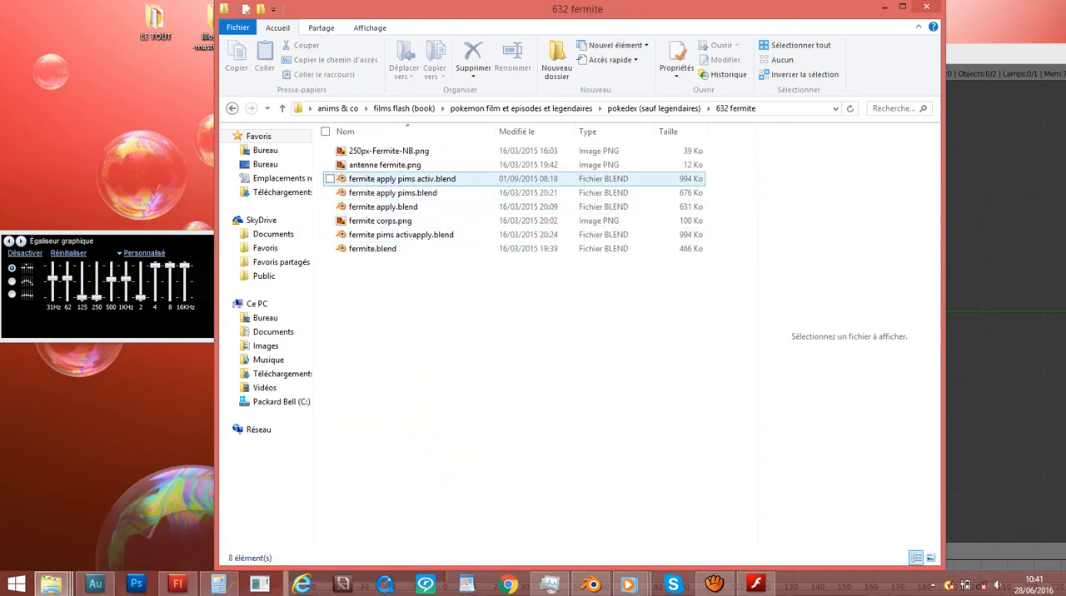
{"action": "double_click", "coordinate": [446, 218]}
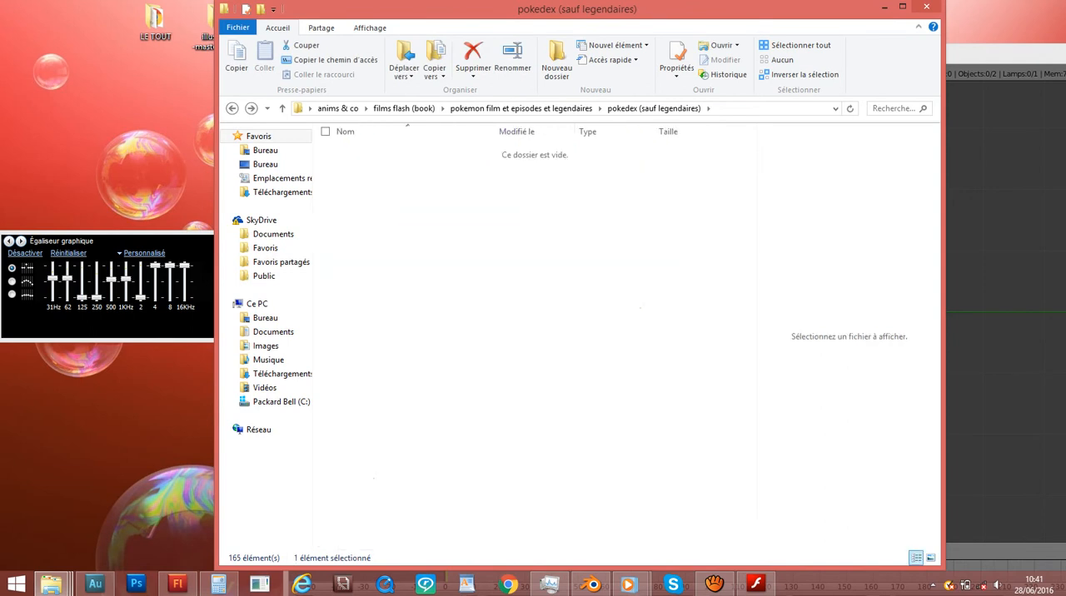
{"action": "key", "text": "BackSpace"}
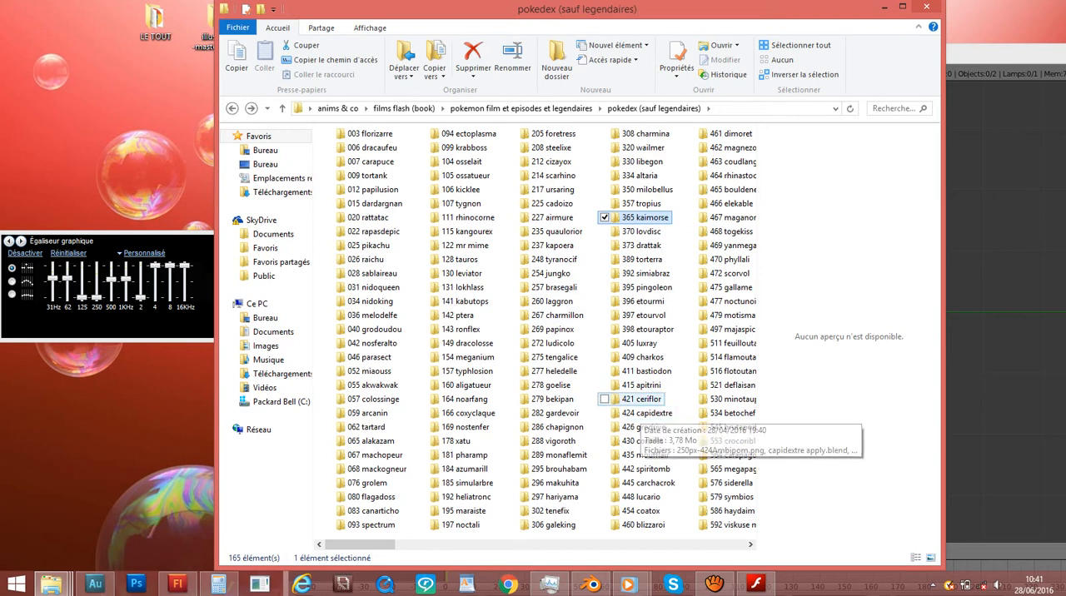
- Browse the higher-numbered Pokémon folders, around 593 moyade to 715 seracrawl, for a suitable model to build
{"action": "left_click", "coordinate": [680, 500]}
{"action": "scroll", "coordinate": [717, 525], "scroll_direction": "down", "scroll_amount": 3}
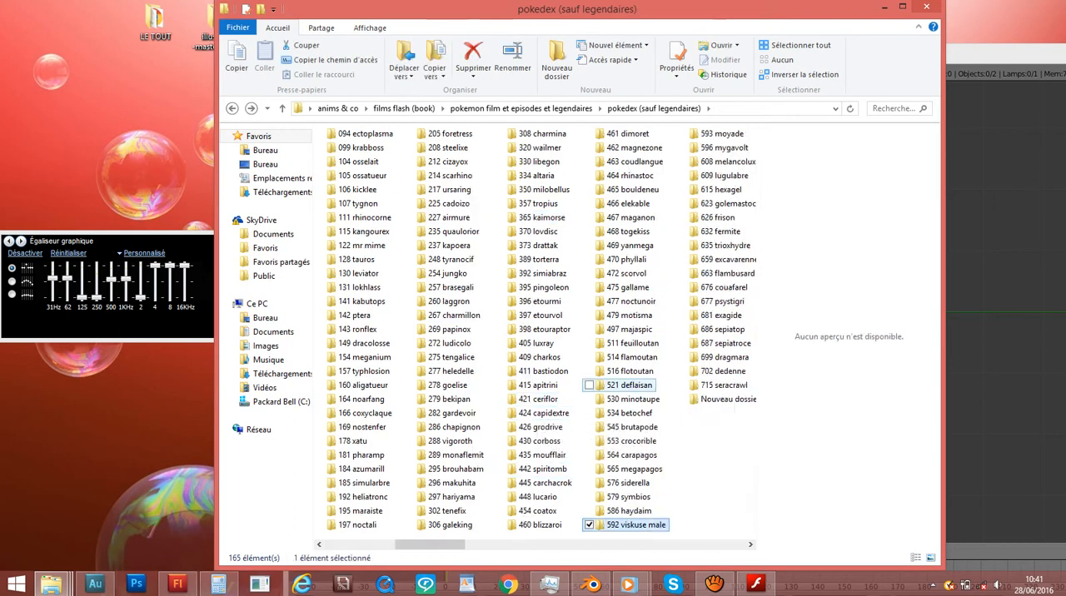
{"action": "left_click", "coordinate": [633, 287]}
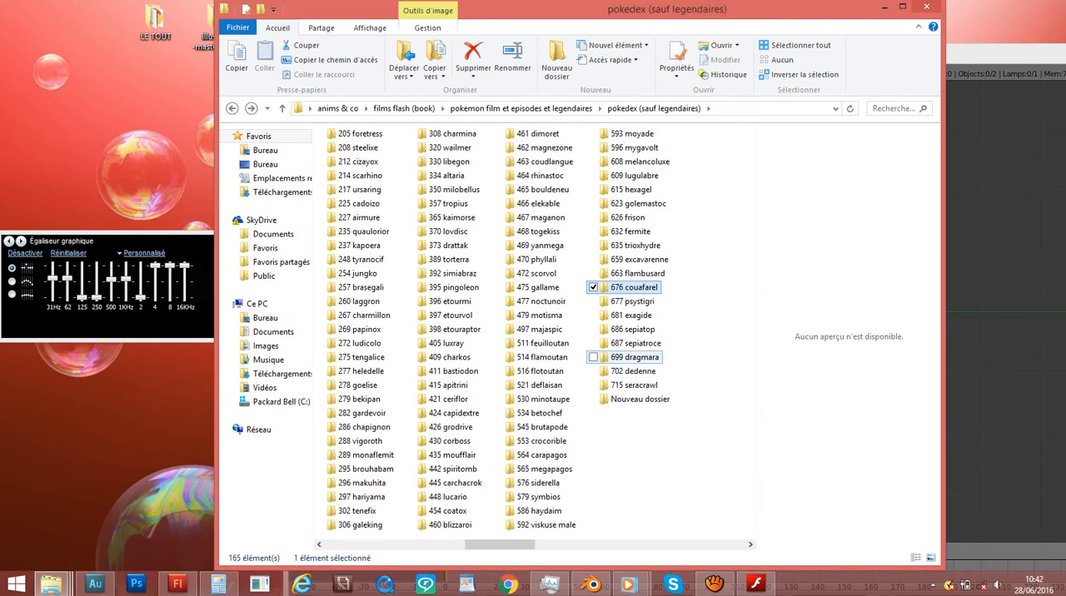
{"action": "left_click", "coordinate": [636, 343]}
{"action": "left_click", "coordinate": [635, 357]}
{"action": "left_click", "coordinate": [633, 371]}
{"action": "left_click", "coordinate": [635, 386]}
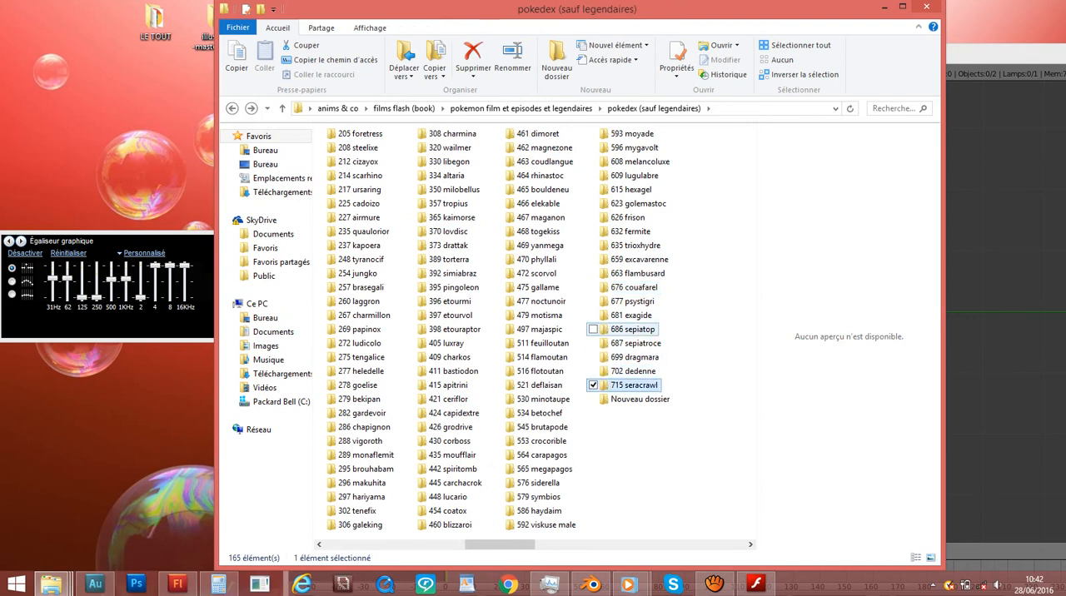
{"action": "left_click", "coordinate": [681, 190]}
{"action": "left_click", "coordinate": [636, 176]}
{"action": "left_click", "coordinate": [684, 196]}
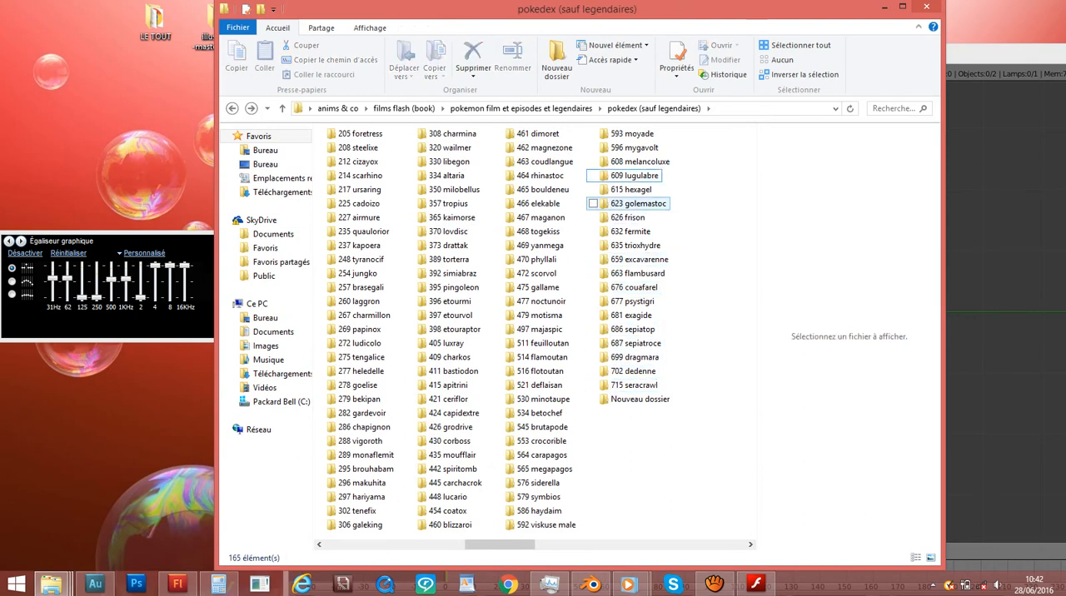
{"action": "left_click", "coordinate": [630, 217]}
{"action": "left_click", "coordinate": [632, 190]}
{"action": "left_click", "coordinate": [640, 162]}
{"action": "left_click", "coordinate": [634, 149]}
{"action": "left_click", "coordinate": [544, 162]}
{"action": "scroll", "coordinate": [530, 174], "scroll_direction": "up", "scroll_amount": 2}
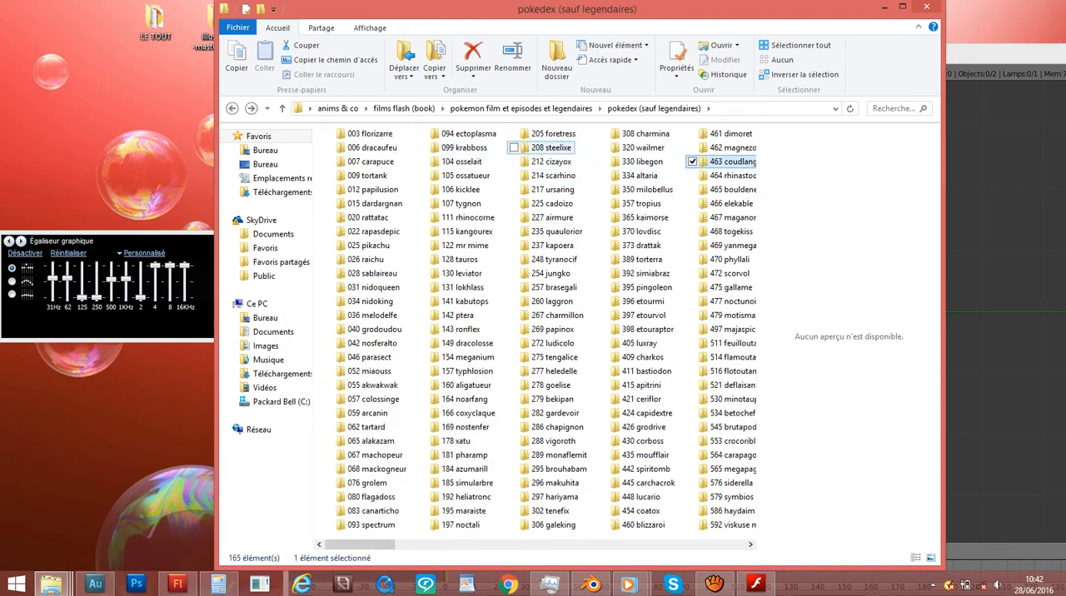
- Open Scarhino-RFVF[1].png from the 214 scarhino folder and minimize the folder window
{"action": "left_click", "coordinate": [551, 161]}
{"action": "left_click", "coordinate": [557, 232]}
{"action": "left_click", "coordinate": [553, 176]}
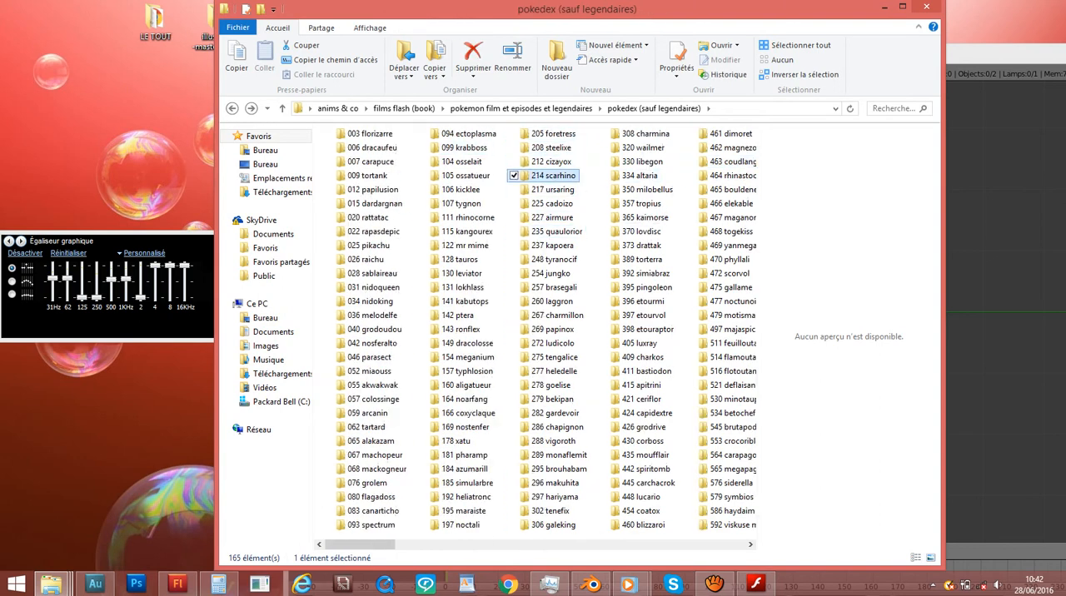
{"action": "double_click", "coordinate": [552, 176]}
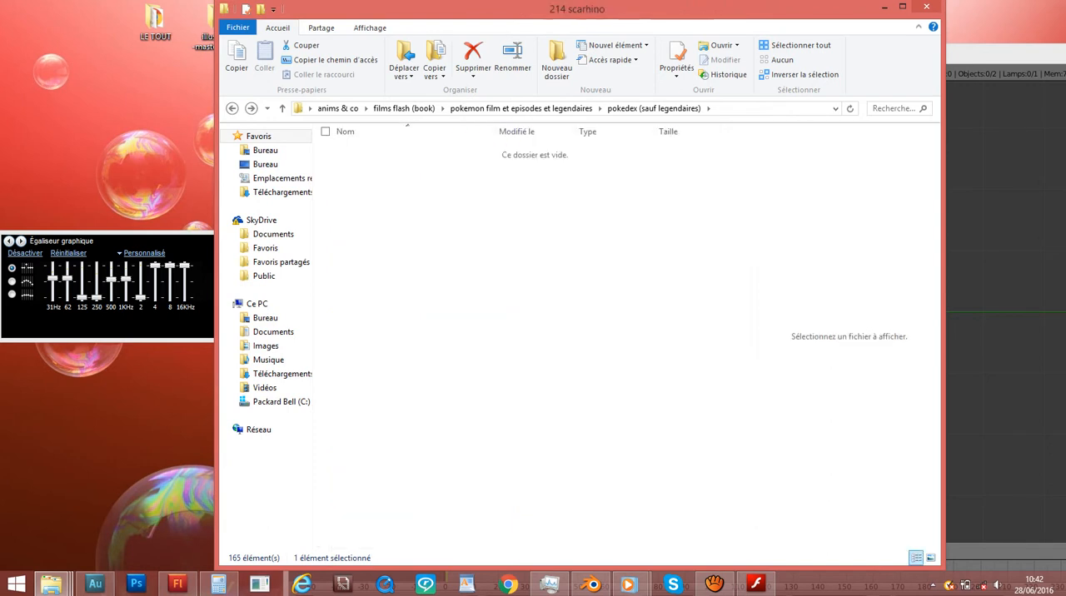
{"action": "left_click", "coordinate": [359, 171]}
{"action": "double_click", "coordinate": [358, 171]}
{"action": "left_click", "coordinate": [885, 7]}
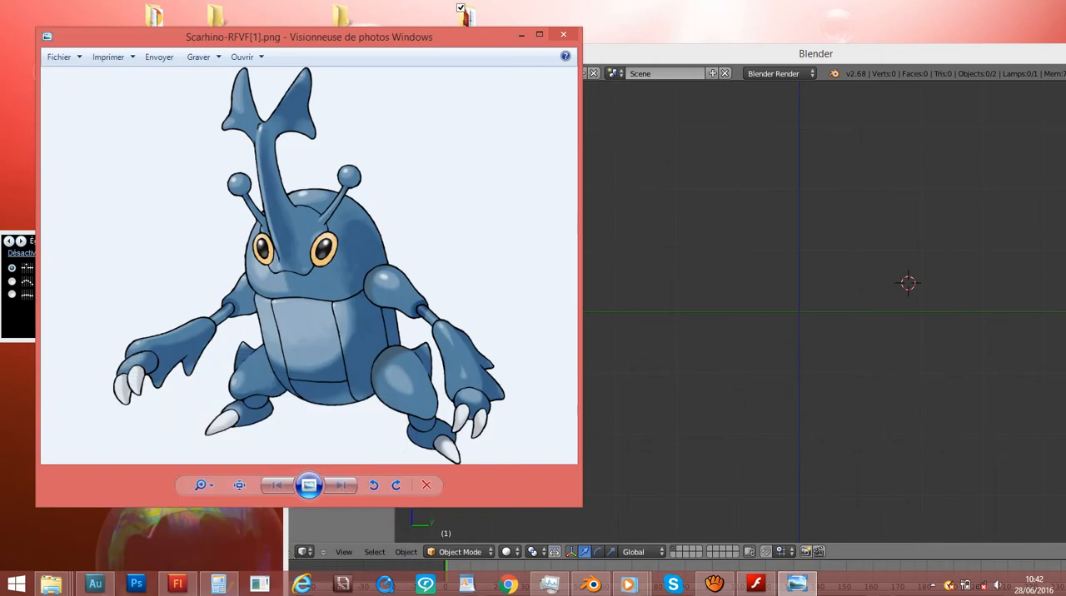
- Shrink the Scarhino image window and bring the Blender window to the front near it
{"action": "left_click_drag", "start_coordinate": [582, 506], "coordinate": [361, 413]}
{"action": "left_click", "coordinate": [590, 295]}
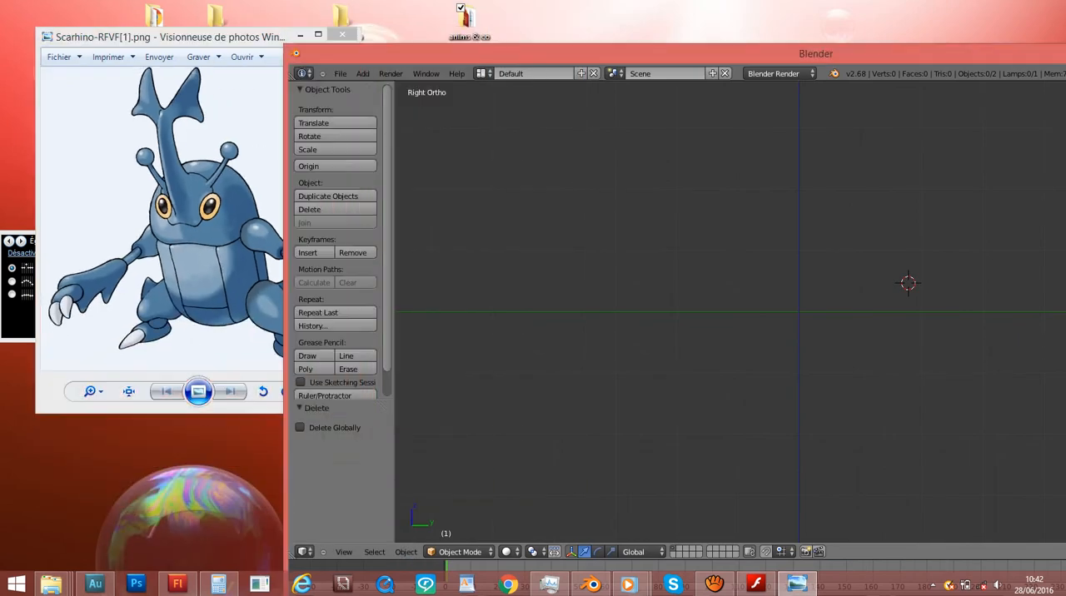
{"action": "left_click", "coordinate": [550, 292]}
{"action": "scroll", "coordinate": [731, 312], "scroll_direction": "up", "scroll_amount": 1}
{"action": "key", "text": "shift+a"}
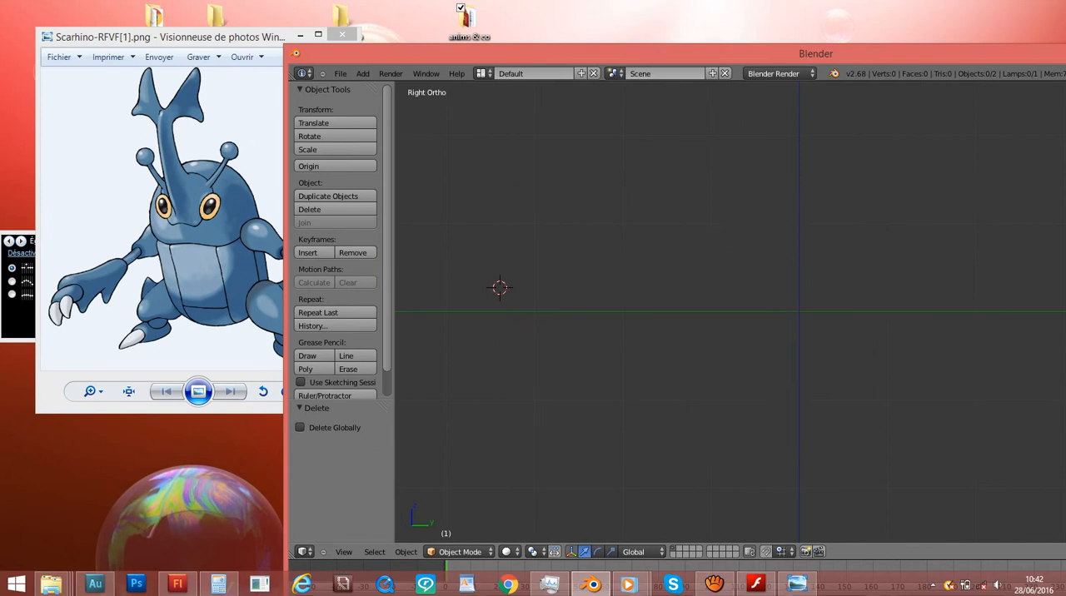
{"action": "left_click", "coordinate": [708, 138]}
{"action": "left_click_drag", "start_coordinate": [675, 53], "coordinate": [632, 46]}
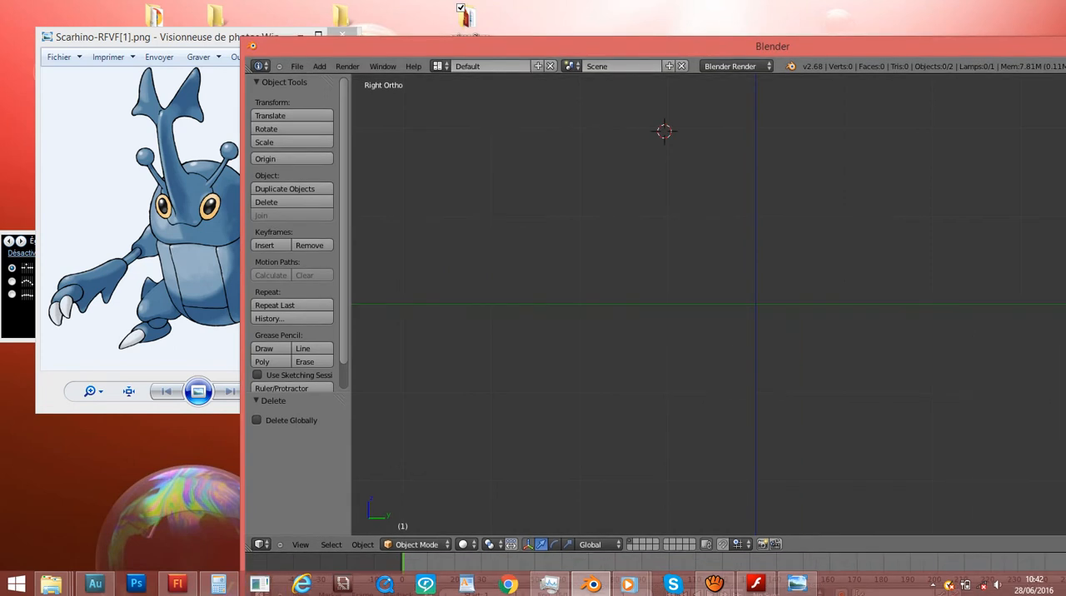
- Reduce the Scarhino image window further and arrange it side by side with the Blender window
{"action": "left_click", "coordinate": [702, 205]}
{"action": "left_click", "coordinate": [679, 161]}
{"action": "left_click_drag", "start_coordinate": [167, 37], "coordinate": [151, 37]}
{"action": "left_click_drag", "start_coordinate": [345, 412], "coordinate": [302, 379]}
{"action": "left_click_drag", "start_coordinate": [183, 36], "coordinate": [146, 47]}
{"action": "mouse_move", "coordinate": [409, 46]}
{"action": "left_mouse_down"}
{"action": "mouse_move", "coordinate": [446, 32]}
{"action": "mouse_move", "coordinate": [556, 53]}
{"action": "mouse_move", "coordinate": [419, 49]}
{"action": "left_mouse_up"}
{"action": "scroll", "coordinate": [714, 296], "scroll_direction": "down", "scroll_amount": 6}
{"action": "scroll", "coordinate": [715, 296], "scroll_direction": "up", "scroll_amount": 8}
{"action": "scroll", "coordinate": [718, 297], "scroll_direction": "down", "scroll_amount": 8}
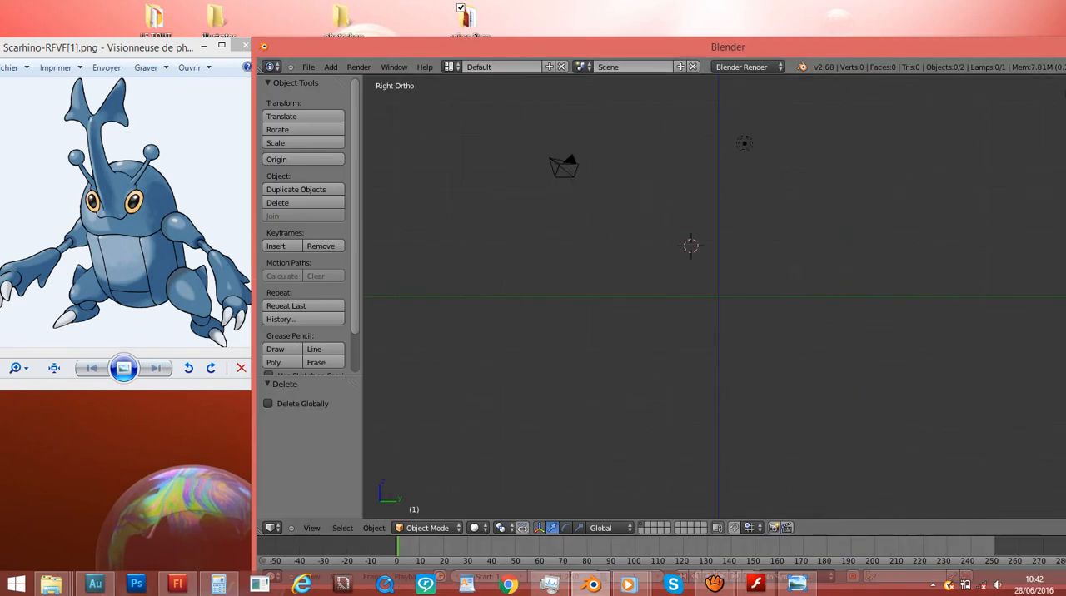
- Check the running screen recording in aTube Catcher and minimize its window
{"action": "left_click_drag", "start_coordinate": [533, 48], "coordinate": [457, 19]}
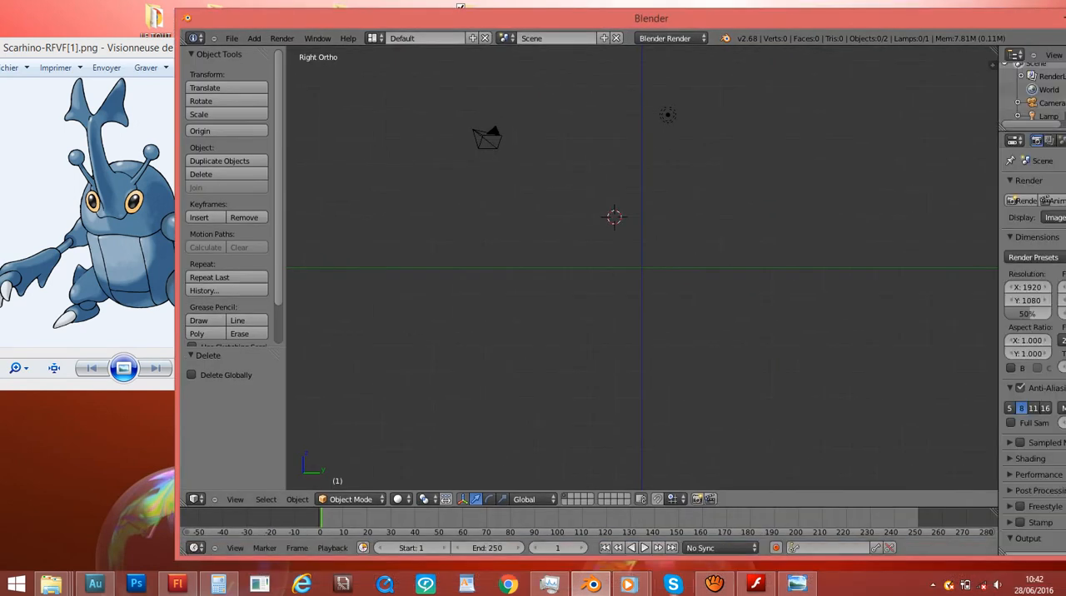
{"action": "left_click", "coordinate": [714, 584]}
{"action": "left_click_drag", "start_coordinate": [800, 95], "coordinate": [682, 95]}
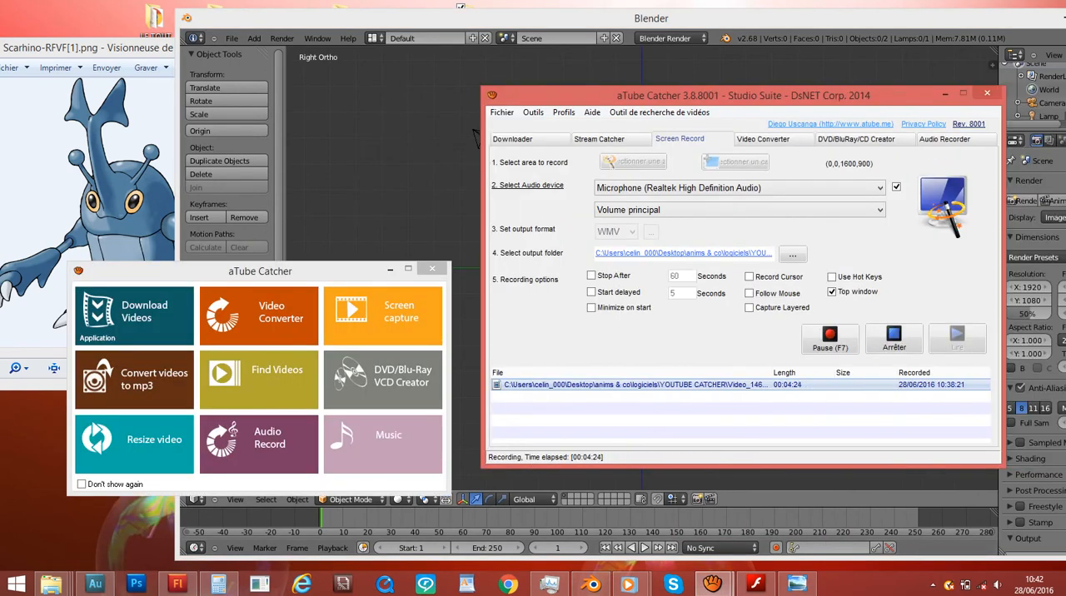
{"action": "left_click", "coordinate": [945, 95]}
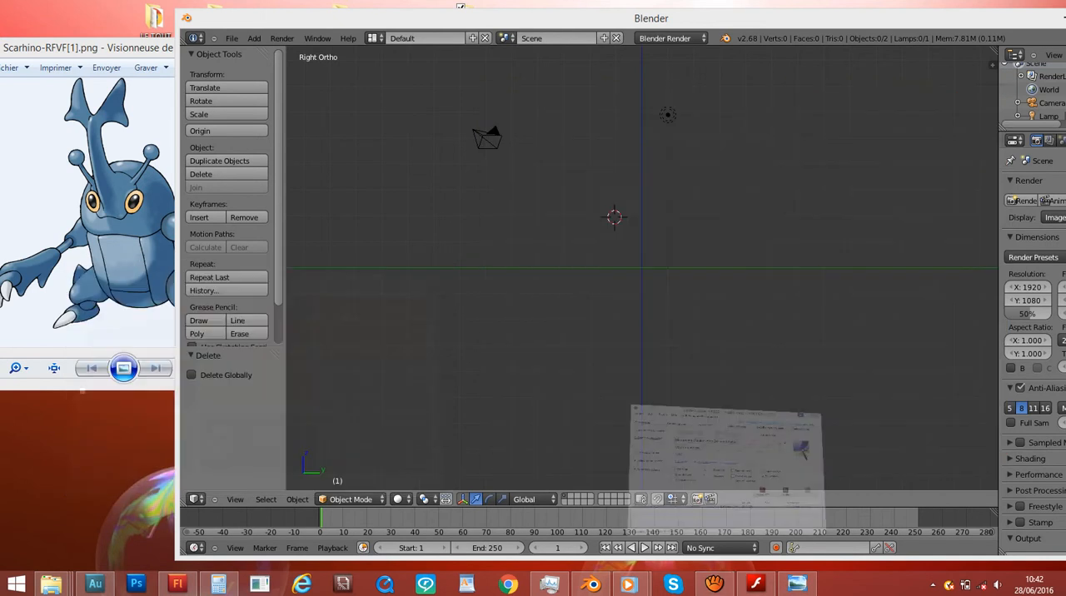
- Move the Blender window clear of the Scarhino image and add a mesh cube at the 3D cursor
{"action": "left_click_drag", "start_coordinate": [750, 19], "coordinate": [895, 31]}
{"action": "scroll", "coordinate": [748, 281], "scroll_direction": "up", "scroll_amount": 1}
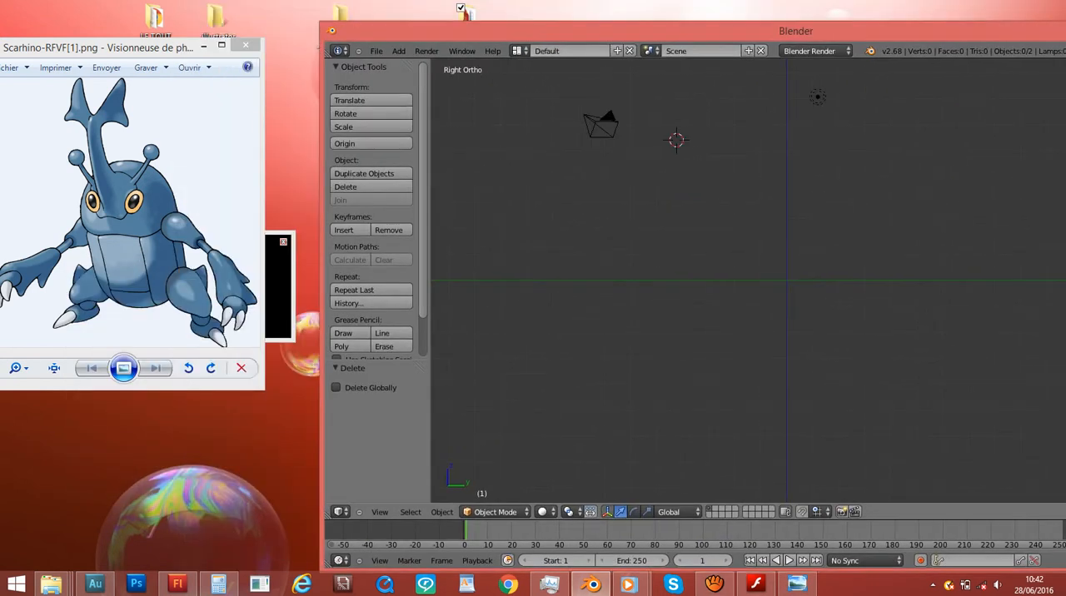
{"action": "key", "text": "shift+a"}
{"action": "mouse_move", "coordinate": [722, 290]}
{"action": "key", "text": "shift+a"}
{"action": "mouse_move", "coordinate": [738, 247]}
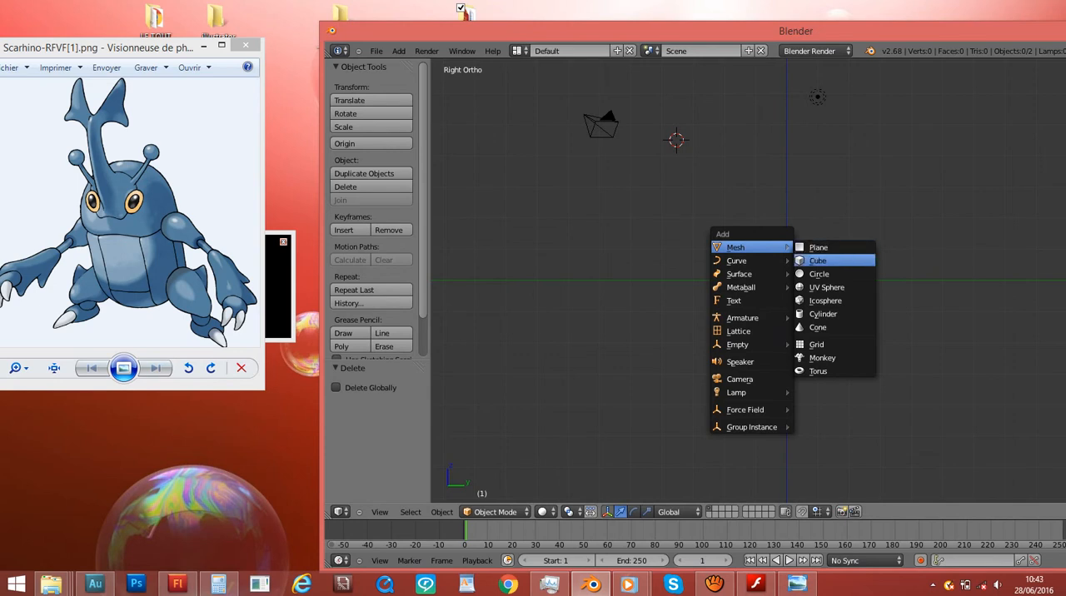
{"action": "left_click", "coordinate": [819, 260]}
- Move the cube about 3.77 along Y and -3.47 along Z so it rests on the green axis line
{"action": "scroll", "coordinate": [791, 281], "scroll_direction": "up", "scroll_amount": 2}
{"action": "scroll", "coordinate": [791, 280], "scroll_direction": "down", "scroll_amount": 2}
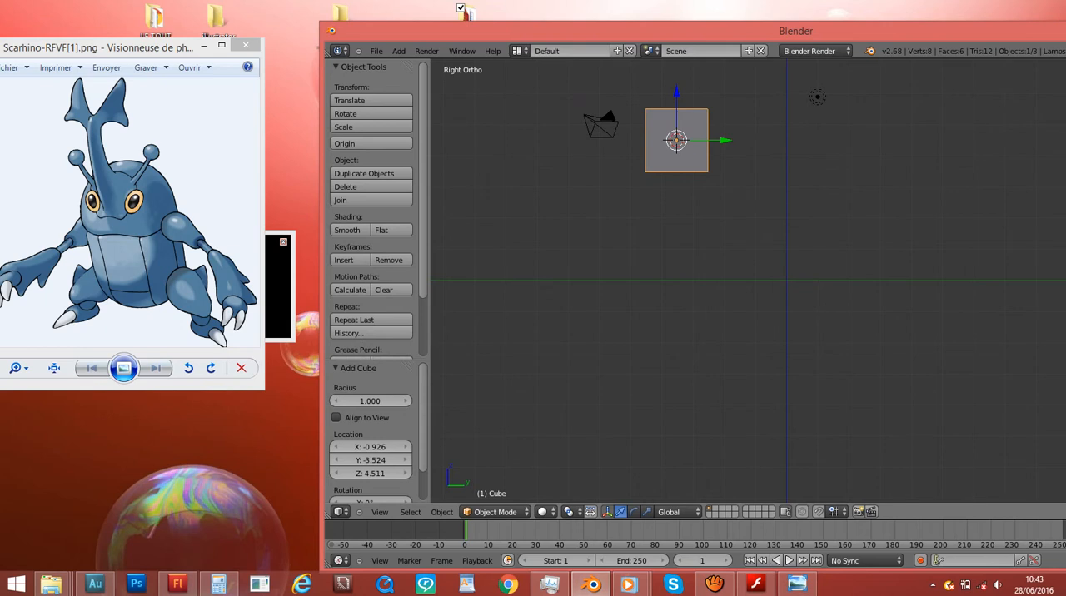
{"action": "scroll", "coordinate": [787, 281], "scroll_direction": "up", "scroll_amount": 4, "text": "shift"}
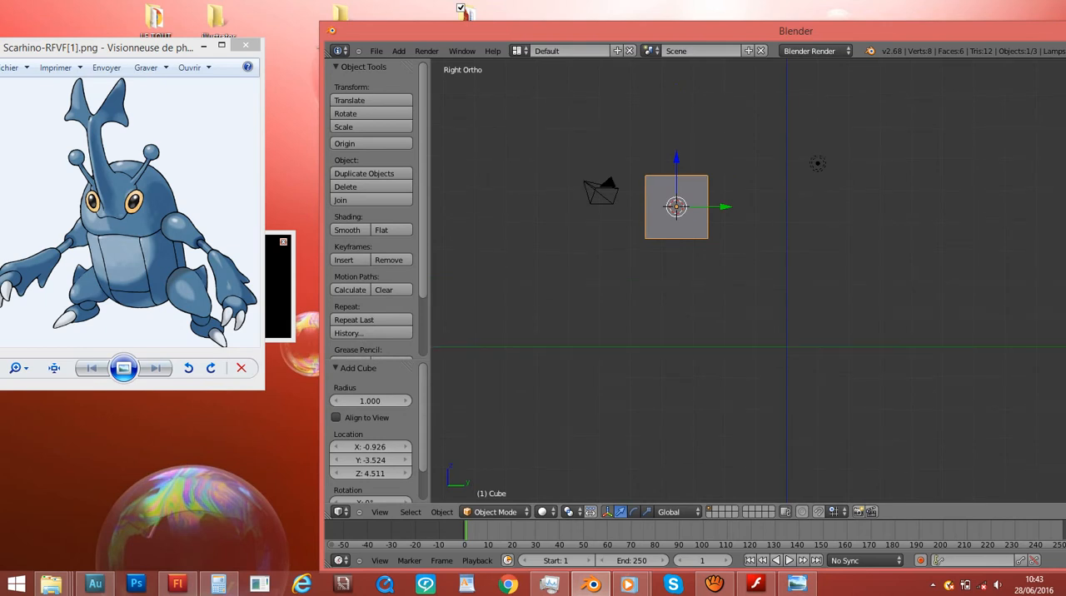
{"action": "scroll", "coordinate": [787, 280], "scroll_direction": "up", "scroll_amount": 4}
{"action": "scroll", "coordinate": [786, 281], "scroll_direction": "down", "scroll_amount": 2}
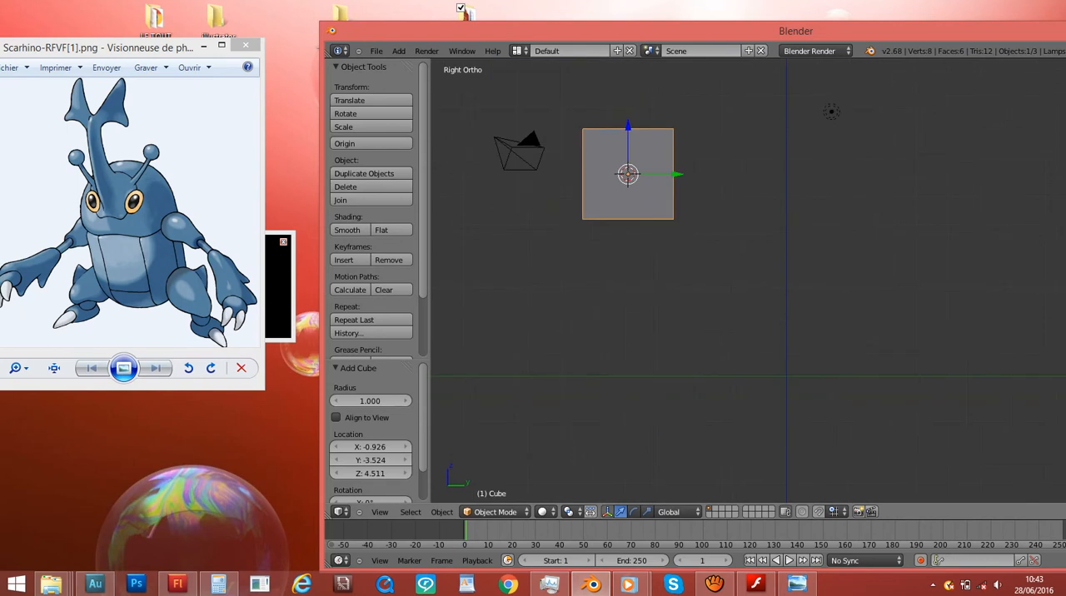
{"action": "key", "text": "g"}
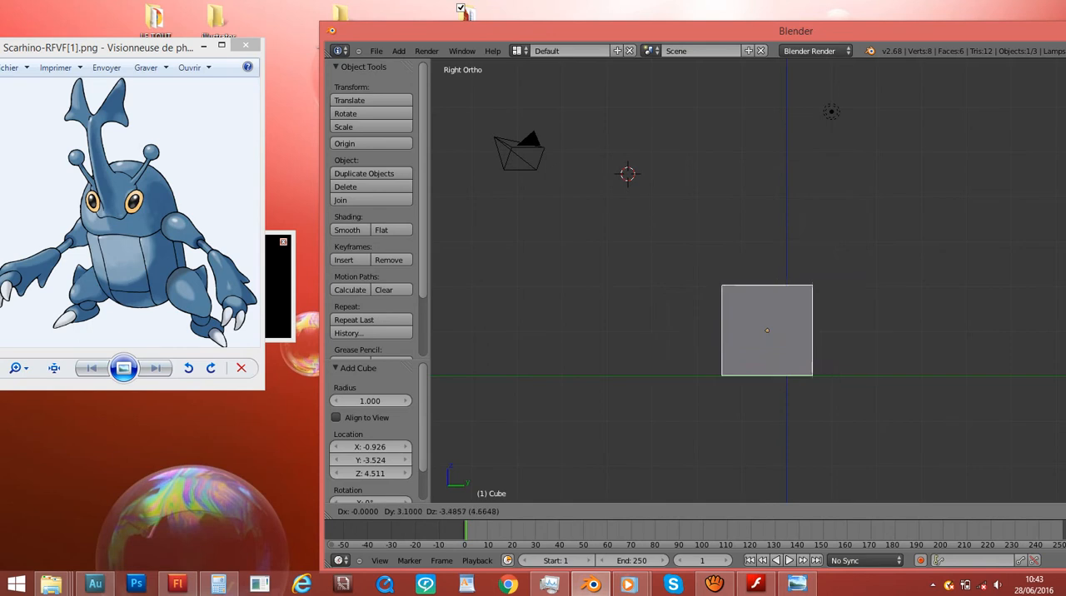
{"action": "key", "text": "Return"}
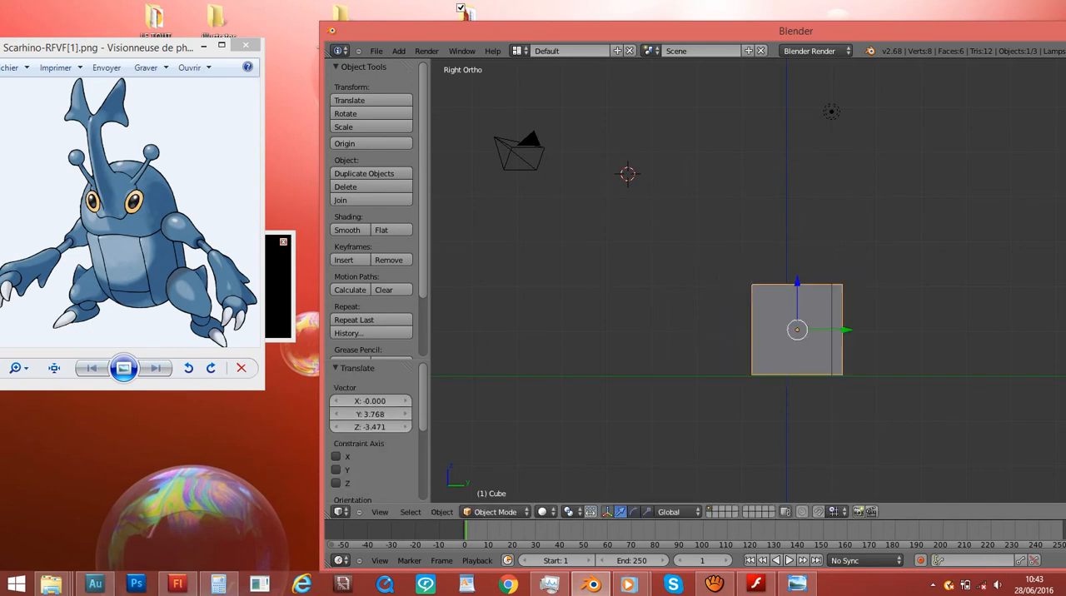
- Reposition and resize the Blender window so that it fits fully on screen beside the Scarhino image
{"action": "left_click_drag", "start_coordinate": [641, 33], "coordinate": [551, 45]}
{"action": "left_click_drag", "start_coordinate": [231, 32], "coordinate": [535, 114]}
{"action": "left_click_drag", "start_coordinate": [667, 122], "coordinate": [383, 40]}
{"action": "left_click_drag", "start_coordinate": [898, 502], "coordinate": [1038, 553]}
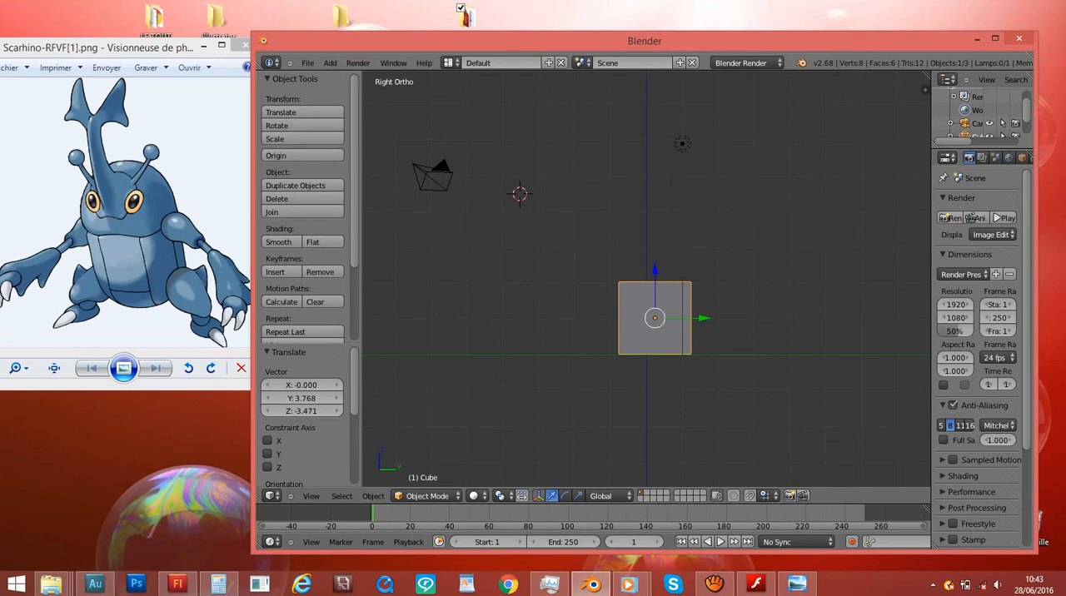
- Move the Blender window closer to the Scarhino image and enlarge it to show more of the properties area
{"action": "left_click_drag", "start_coordinate": [867, 41], "coordinate": [828, 34]}
{"action": "left_click_drag", "start_coordinate": [999, 546], "coordinate": [1052, 563]}
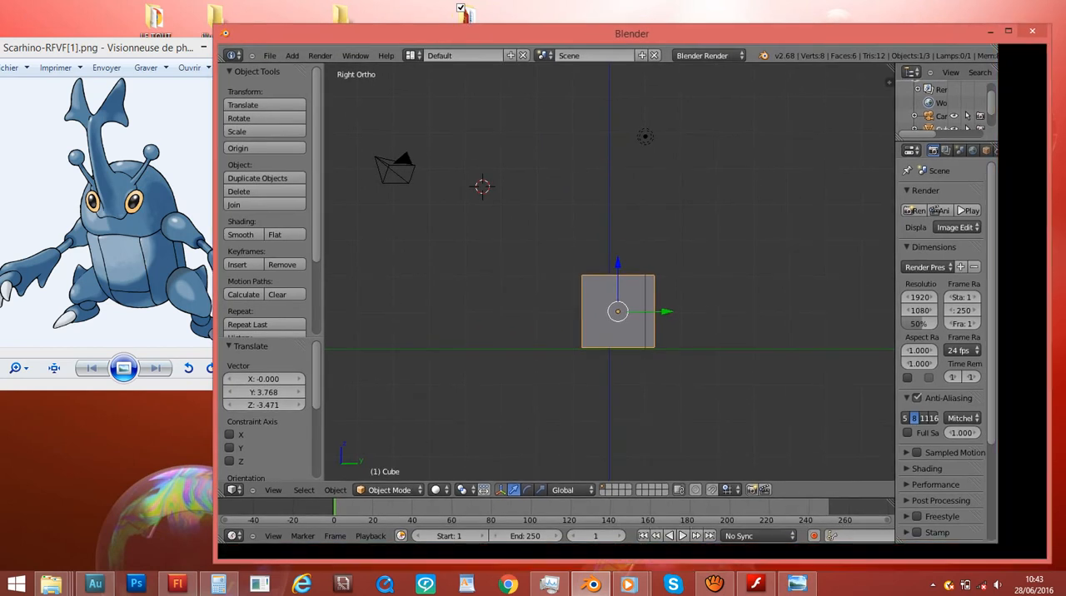
{"action": "scroll", "coordinate": [997, 154], "scroll_direction": "down", "scroll_amount": 4}
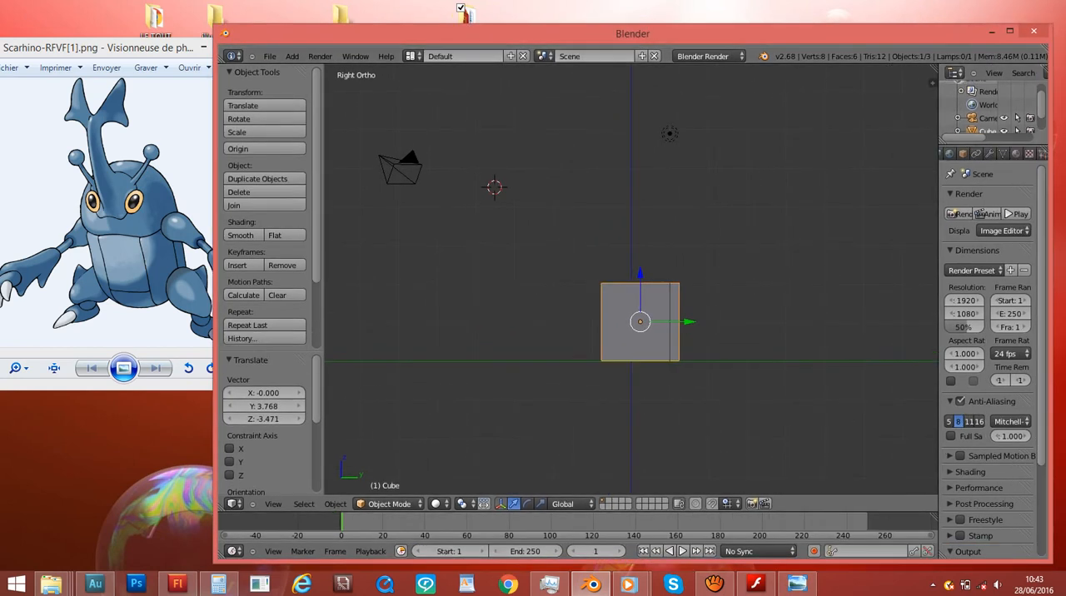
{"action": "scroll", "coordinate": [997, 154], "scroll_direction": "up", "scroll_amount": 4}
{"action": "scroll", "coordinate": [996, 154], "scroll_direction": "down", "scroll_amount": 4}
- Add a Subdivision Surface modifier to the cube and check the rounded shape from the right view
{"action": "left_click", "coordinate": [990, 153]}
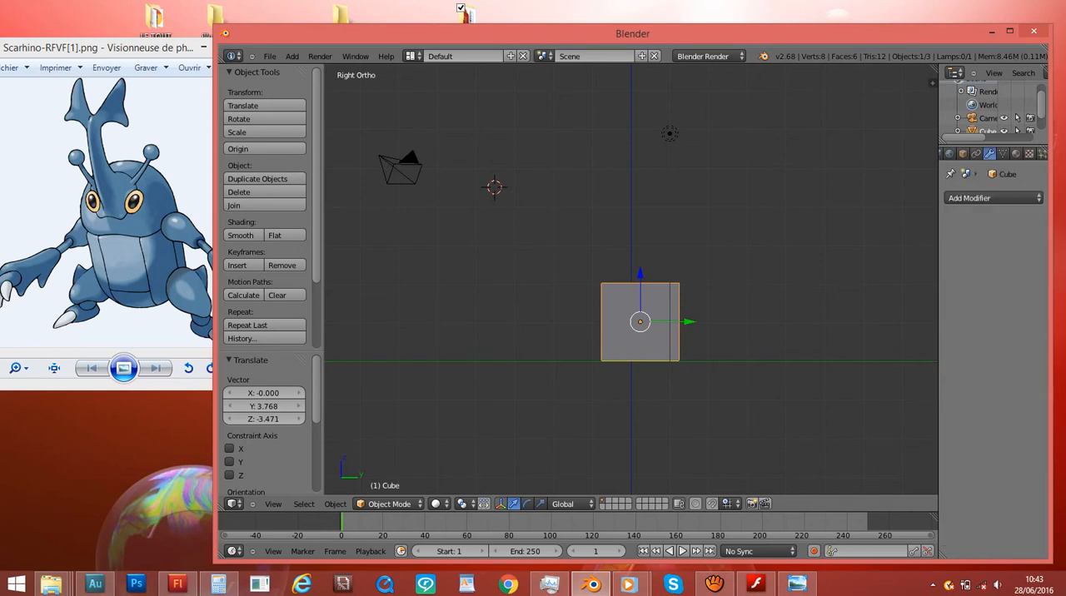
{"action": "left_click", "coordinate": [993, 198]}
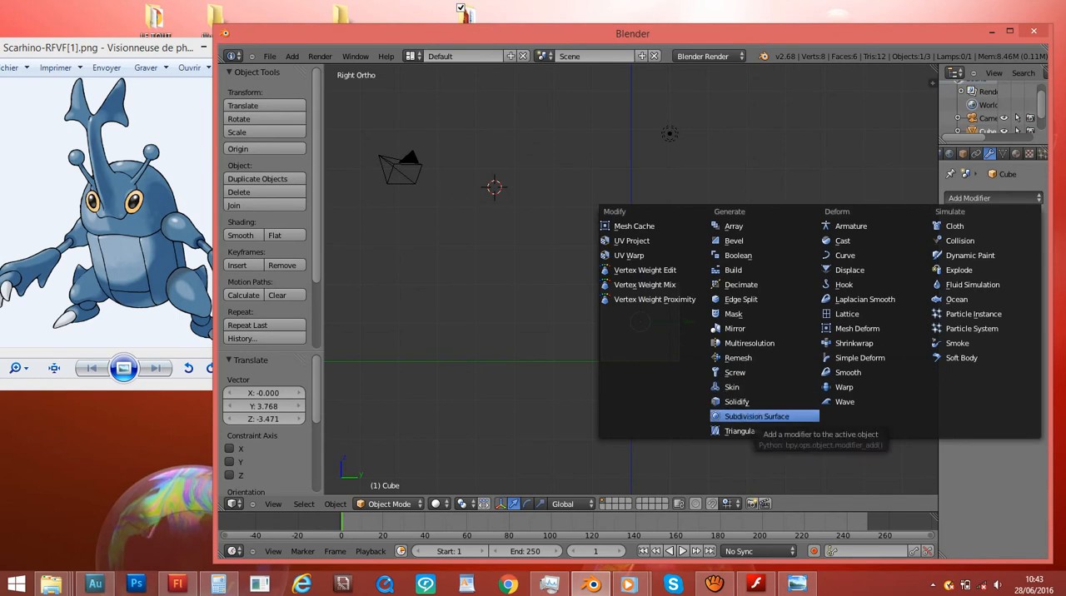
{"action": "left_click", "coordinate": [754, 416]}
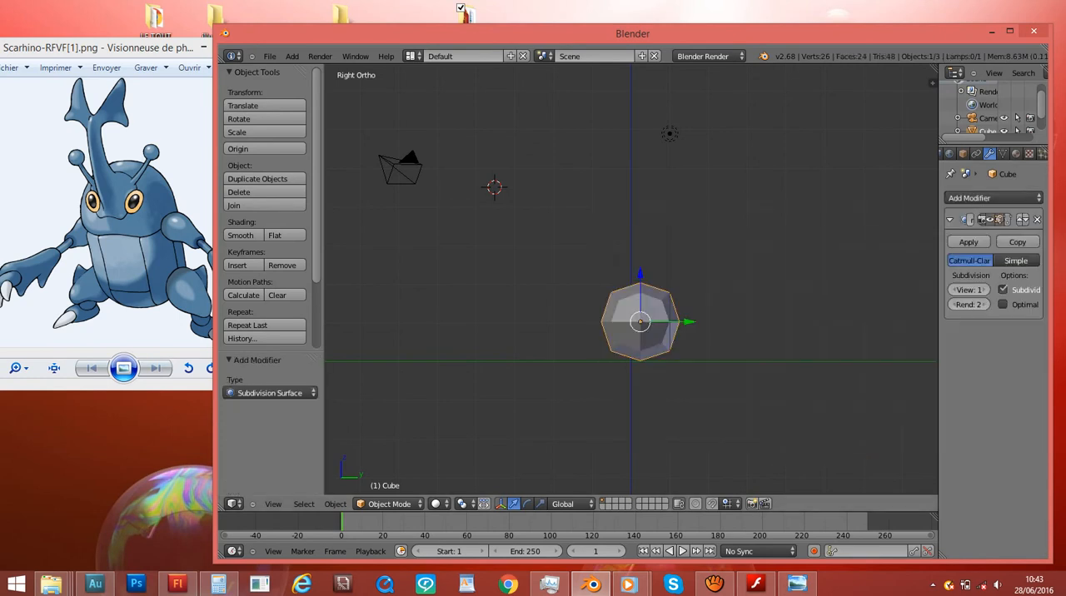
{"action": "scroll", "coordinate": [631, 284], "scroll_direction": "up", "scroll_amount": 4}
{"action": "middle_click_drag", "start_coordinate": [583, 284], "coordinate": [770, 293]}
{"action": "key", "text": "KP_3"}
{"action": "scroll", "coordinate": [632, 283], "scroll_direction": "down", "scroll_amount": 1}
{"action": "scroll", "coordinate": [632, 283], "scroll_direction": "down", "scroll_amount": 4, "text": "shift"}
{"action": "key", "text": "KP_3"}
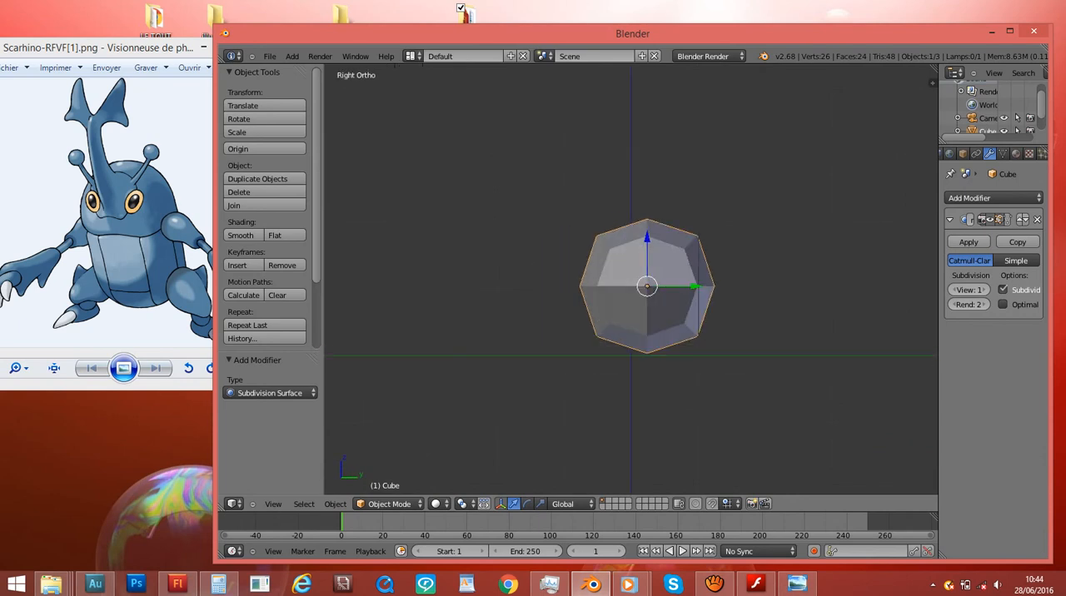
- Apply smooth shading to the subdivided cube and check it from the front and right views
{"action": "left_click", "coordinate": [240, 235]}
{"action": "middle_click_drag", "start_coordinate": [541, 288], "coordinate": [733, 315]}
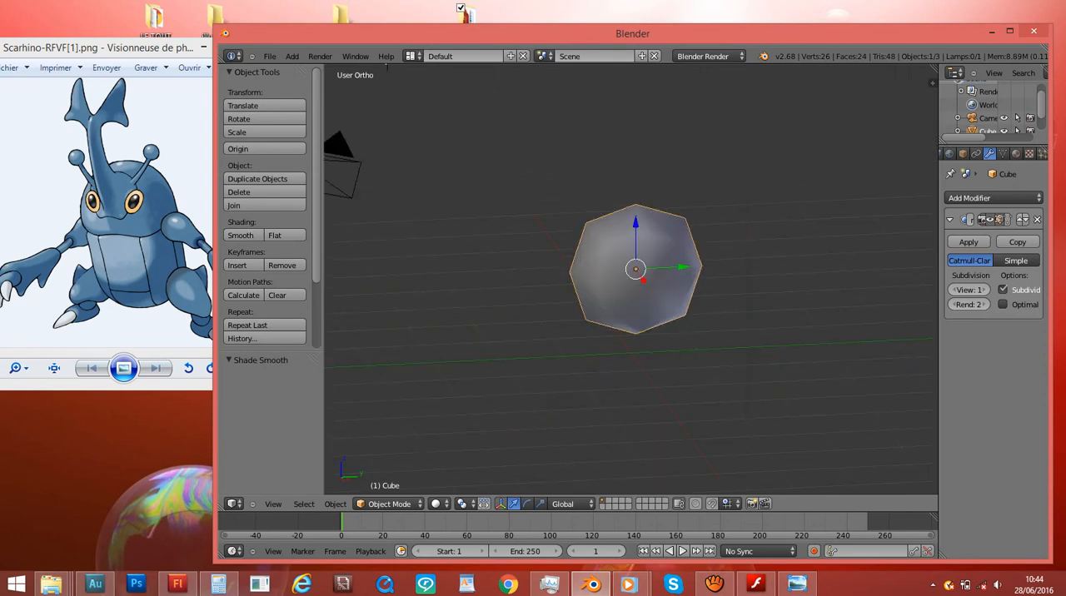
{"action": "key", "text": "KP_1"}
{"action": "scroll", "coordinate": [569, 220], "scroll_direction": "down", "scroll_amount": 7, "text": "shift"}
{"action": "scroll", "coordinate": [569, 220], "scroll_direction": "up", "scroll_amount": 2}
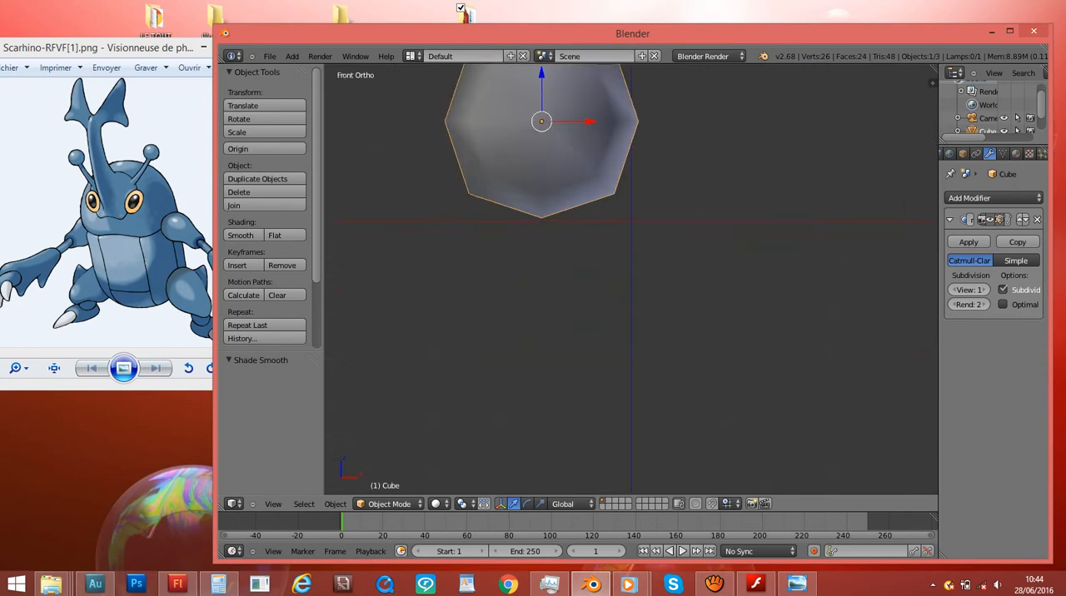
{"action": "scroll", "coordinate": [569, 220], "scroll_direction": "up", "scroll_amount": 5, "text": "shift"}
{"action": "middle_click_drag", "start_coordinate": [633, 279], "coordinate": [482, 280]}
{"action": "key", "text": "KP_3"}
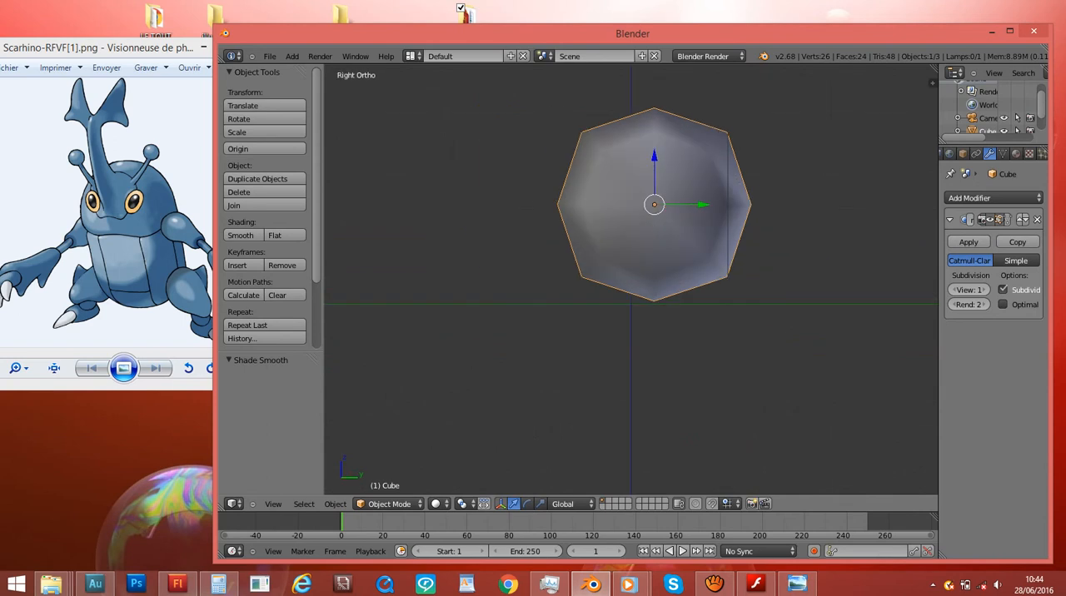
{"action": "scroll", "coordinate": [631, 283], "scroll_direction": "up", "scroll_amount": 2}
{"action": "scroll", "coordinate": [630, 283], "scroll_direction": "down", "scroll_amount": 2}
- Check the smoothed cube's mesh in wireframe display, ending in solid display
{"action": "key", "text": "z"}
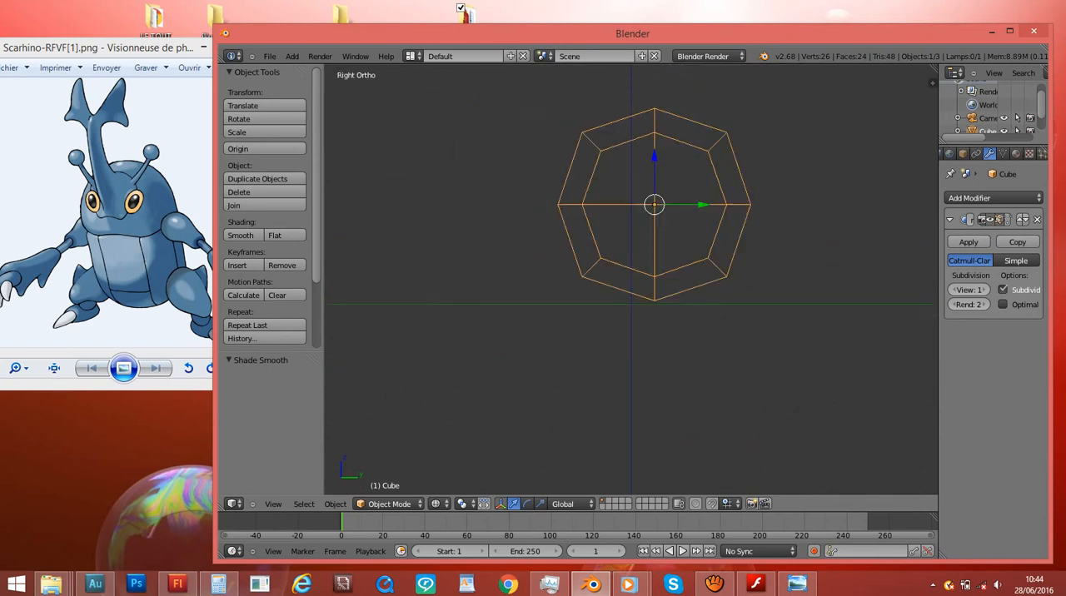
{"action": "middle_click_drag", "start_coordinate": [631, 284], "coordinate": [684, 342]}
{"action": "key", "text": "KP_3"}
{"action": "key", "text": "z"}
- Move the cube about -0.304 along X and 0.843 along Z in the front view
{"action": "key", "text": "KP_1"}
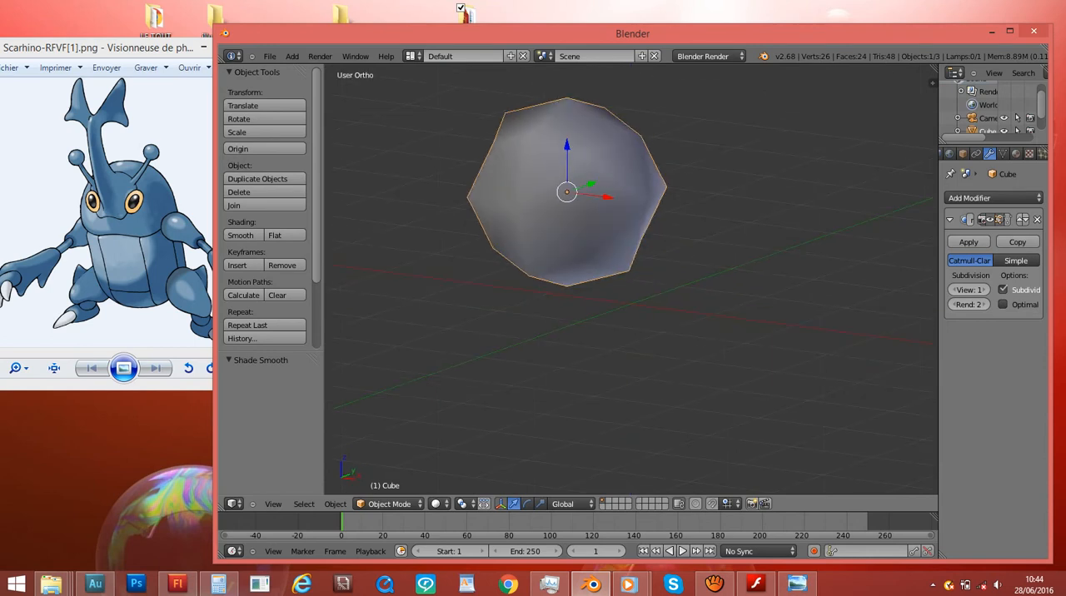
{"action": "scroll", "coordinate": [631, 280], "scroll_direction": "down", "scroll_amount": 5, "text": "ctrl"}
{"action": "scroll", "coordinate": [632, 280], "scroll_direction": "up", "scroll_amount": 6, "text": "shift"}
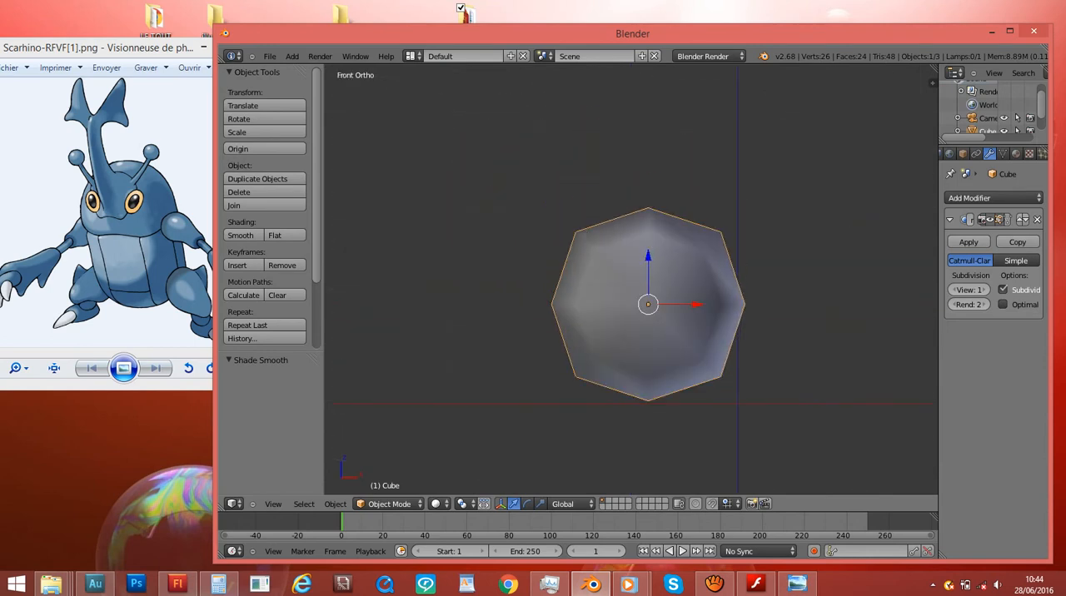
{"action": "key", "text": "g"}
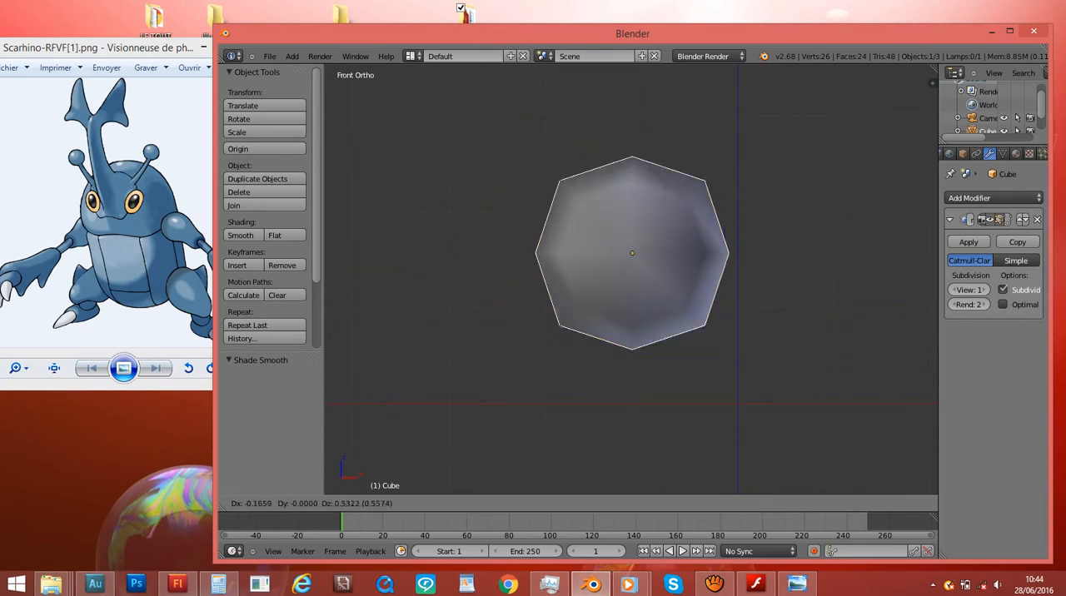
{"action": "key", "text": "Return"}
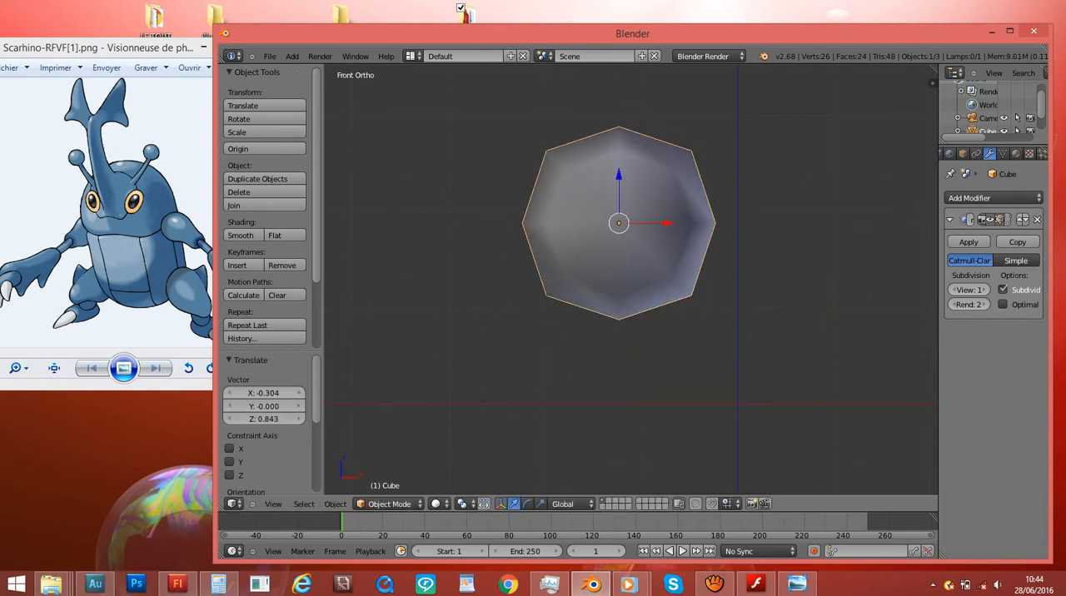
{"action": "scroll", "coordinate": [619, 223], "scroll_direction": "down", "scroll_amount": 6}
{"action": "scroll", "coordinate": [619, 224], "scroll_direction": "up", "scroll_amount": 6}
{"action": "scroll", "coordinate": [619, 279], "scroll_direction": "up", "scroll_amount": 10, "text": "shift"}
{"action": "scroll", "coordinate": [619, 279], "scroll_direction": "down", "scroll_amount": 17, "text": "shift"}
{"action": "scroll", "coordinate": [619, 279], "scroll_direction": "up", "scroll_amount": 11, "text": "shift"}
{"action": "middle_click_drag", "start_coordinate": [619, 290], "coordinate": [624, 315], "text": "shift"}
{"action": "scroll", "coordinate": [624, 279], "scroll_direction": "up", "scroll_amount": 5, "text": "shift"}
{"action": "scroll", "coordinate": [625, 280], "scroll_direction": "down", "scroll_amount": 9, "text": "shift"}
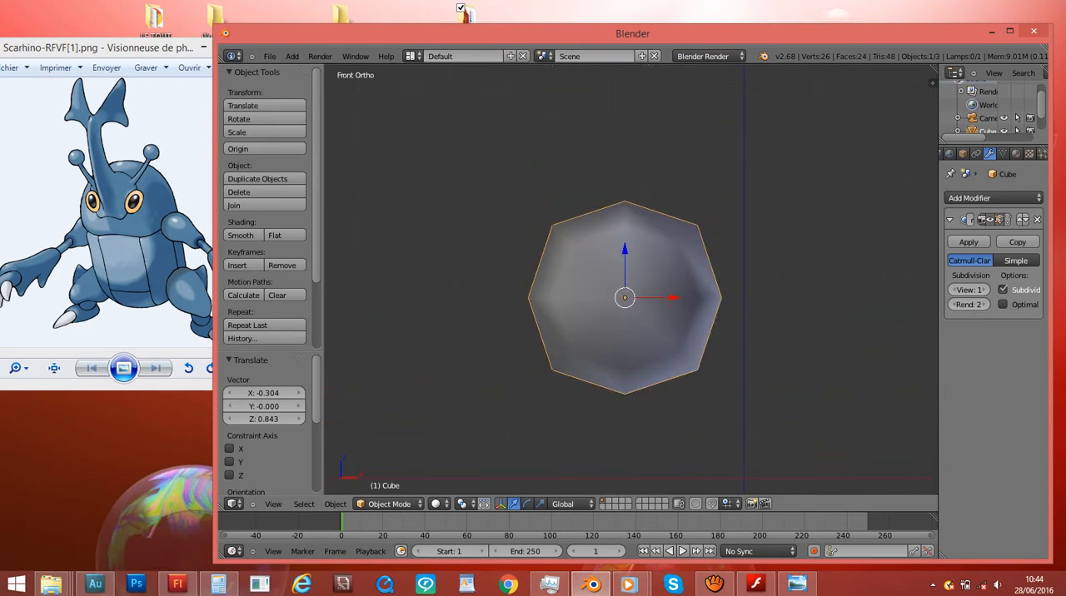
{"action": "scroll", "coordinate": [625, 279], "scroll_direction": "up", "scroll_amount": 6, "text": "shift"}
{"action": "scroll", "coordinate": [625, 279], "scroll_direction": "down", "scroll_amount": 10, "text": "shift"}
{"action": "scroll", "coordinate": [630, 283], "scroll_direction": "down", "scroll_amount": 6}
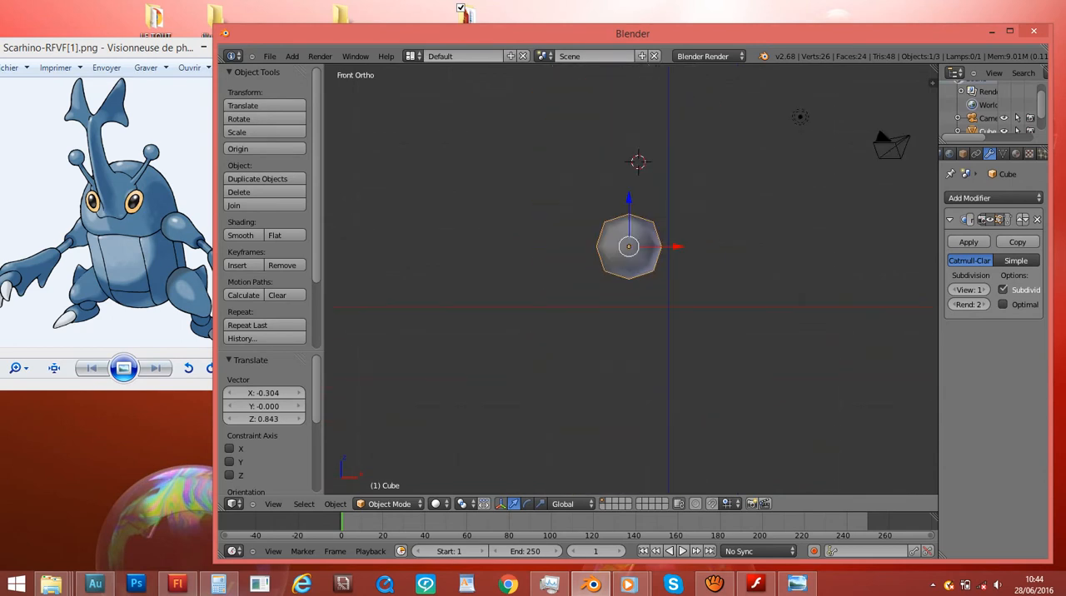
{"action": "scroll", "coordinate": [630, 279], "scroll_direction": "up", "scroll_amount": 5}
{"action": "scroll", "coordinate": [631, 279], "scroll_direction": "down", "scroll_amount": 2}
{"action": "scroll", "coordinate": [631, 280], "scroll_direction": "up", "scroll_amount": 4}
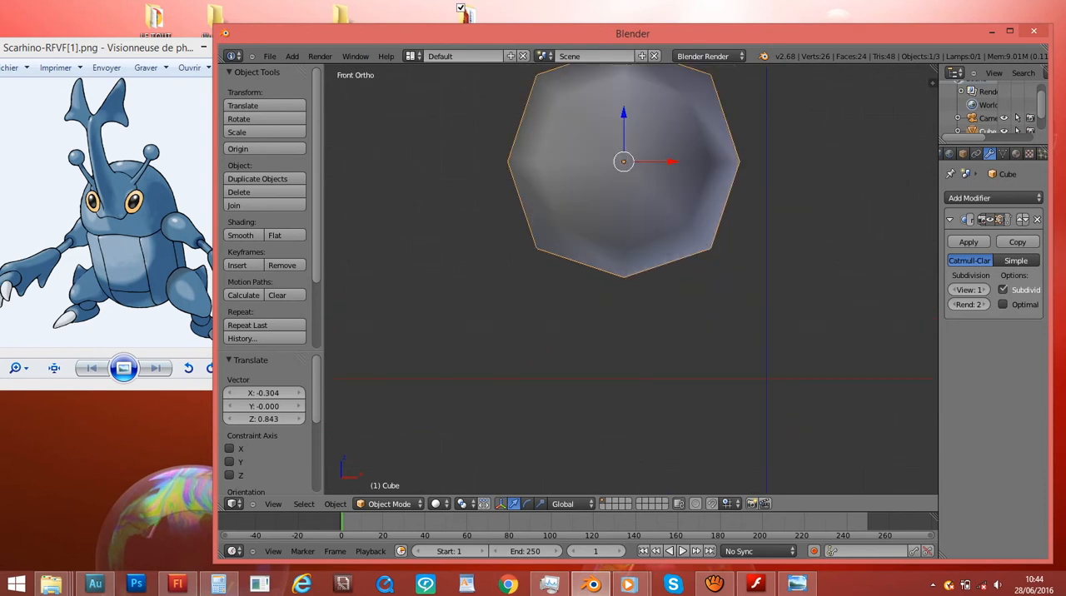
- Frame the view on the selected cube and inspect it from an angle, from the right and from the front
{"action": "key", "text": "KP_Decimal"}
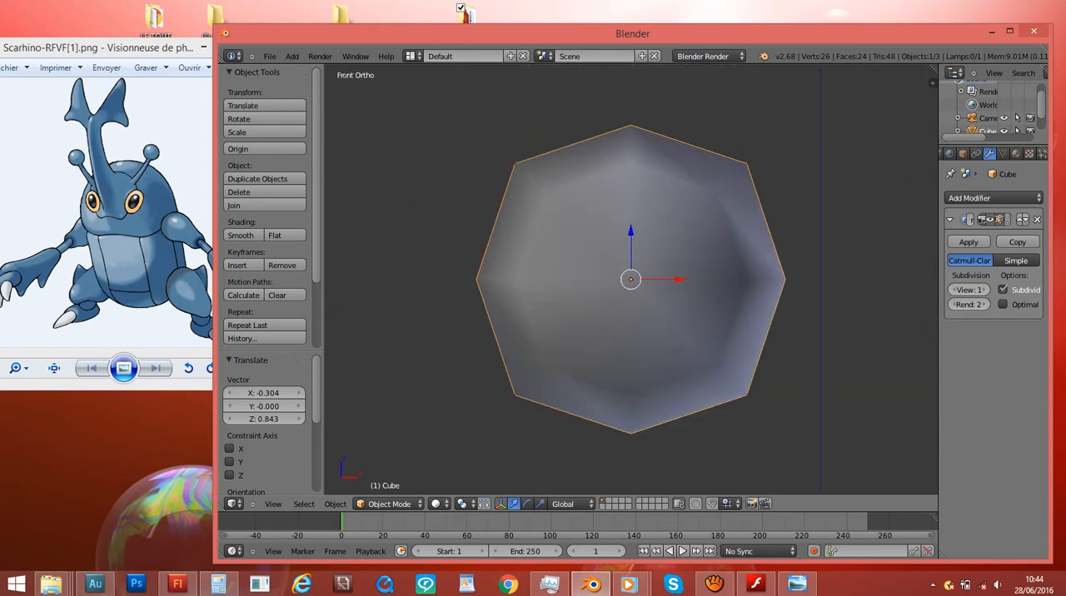
{"action": "scroll", "coordinate": [631, 279], "scroll_direction": "down", "scroll_amount": 7}
{"action": "middle_click_drag", "start_coordinate": [700, 279], "coordinate": [519, 311]}
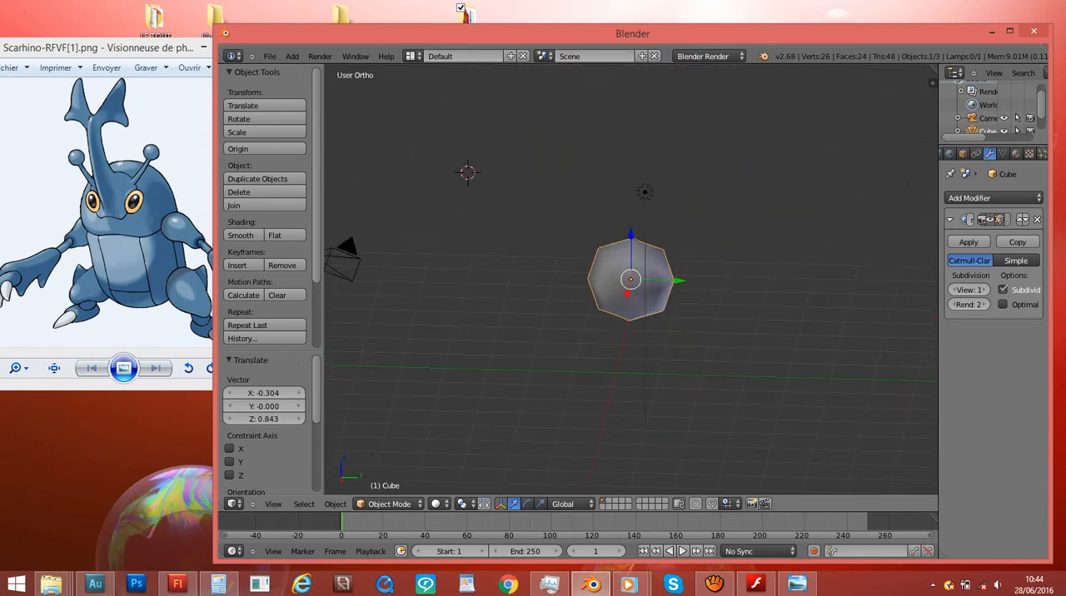
{"action": "scroll", "coordinate": [630, 279], "scroll_direction": "down", "scroll_amount": 9}
{"action": "scroll", "coordinate": [631, 279], "scroll_direction": "up", "scroll_amount": 8}
{"action": "scroll", "coordinate": [630, 279], "scroll_direction": "down", "scroll_amount": 14, "text": "shift"}
{"action": "scroll", "coordinate": [631, 279], "scroll_direction": "down", "scroll_amount": 4, "text": "shift"}
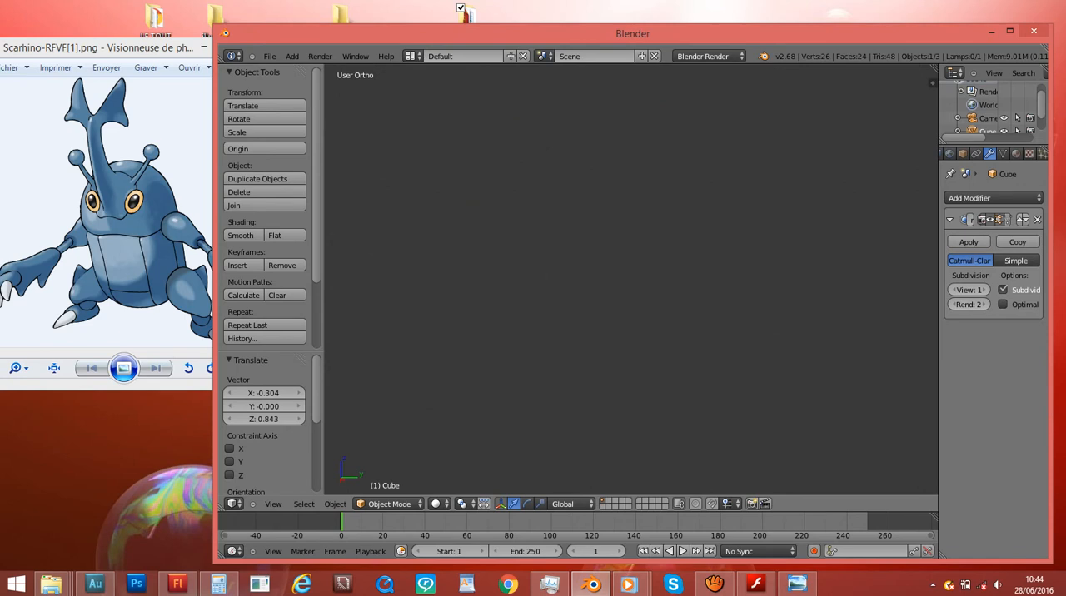
{"action": "key", "text": "KP_Decimal"}
{"action": "key", "text": "KP_3"}
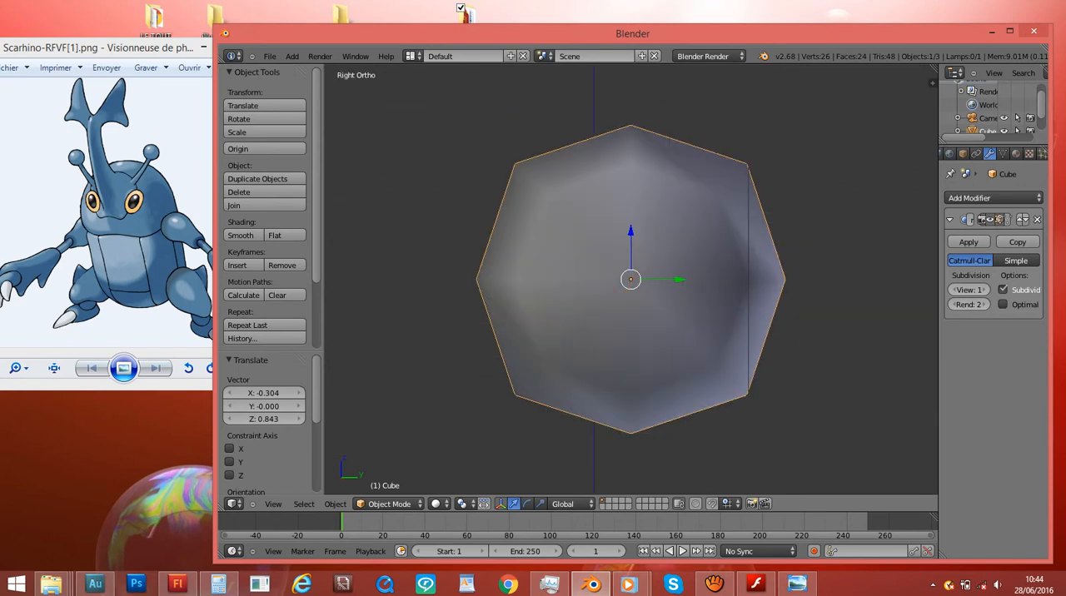
{"action": "key", "text": "KP_1"}
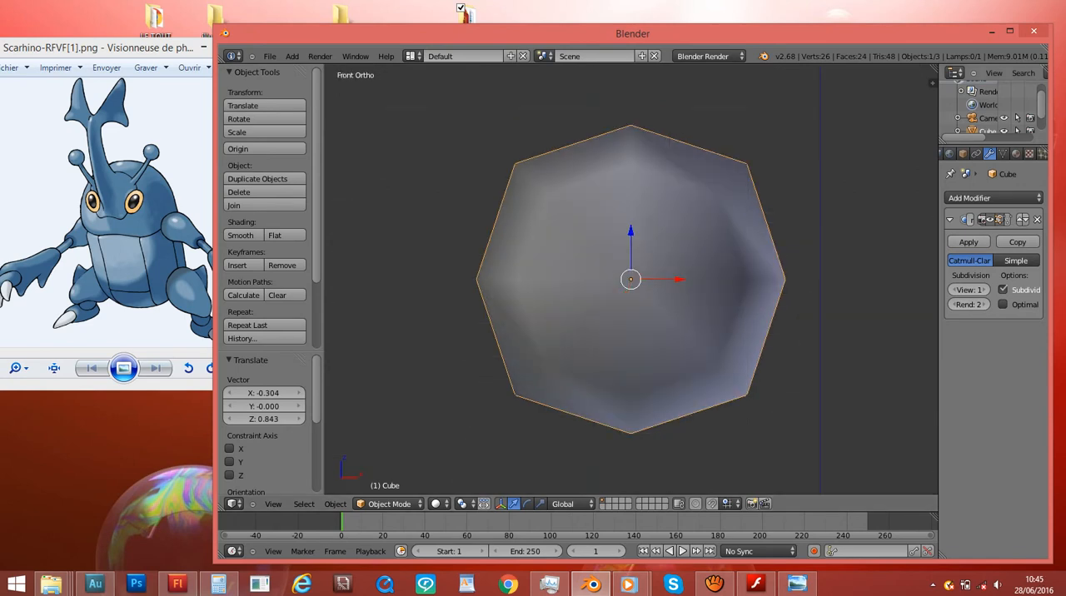
- Enlarge the Outliner to list all scene objects and rename the Cube object as scarhino
{"action": "left_click_drag", "start_coordinate": [992, 145], "coordinate": [991, 277]}
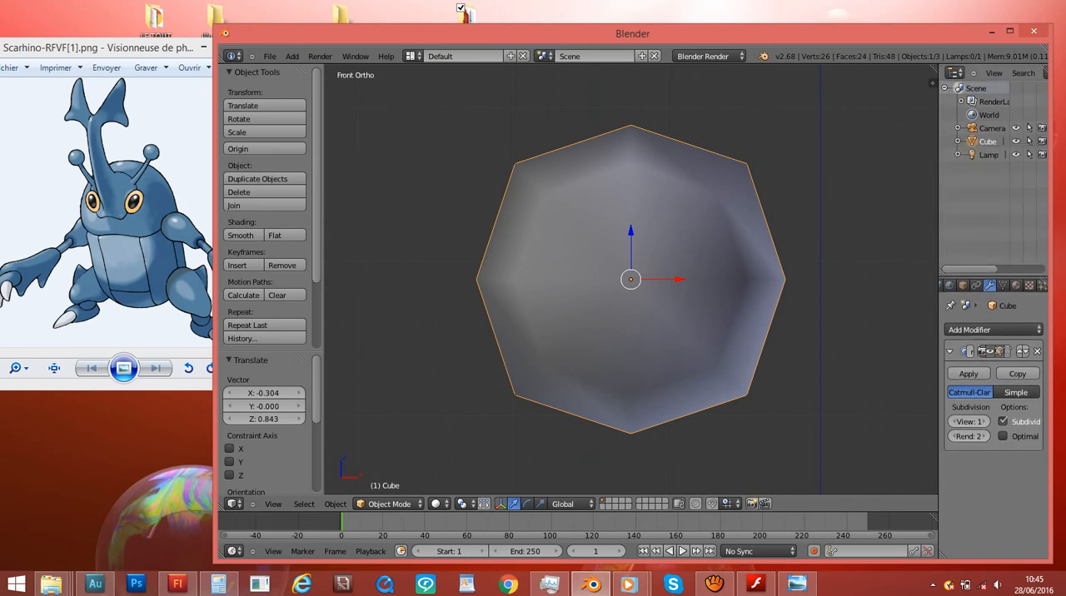
{"action": "double_click", "coordinate": [988, 141]}
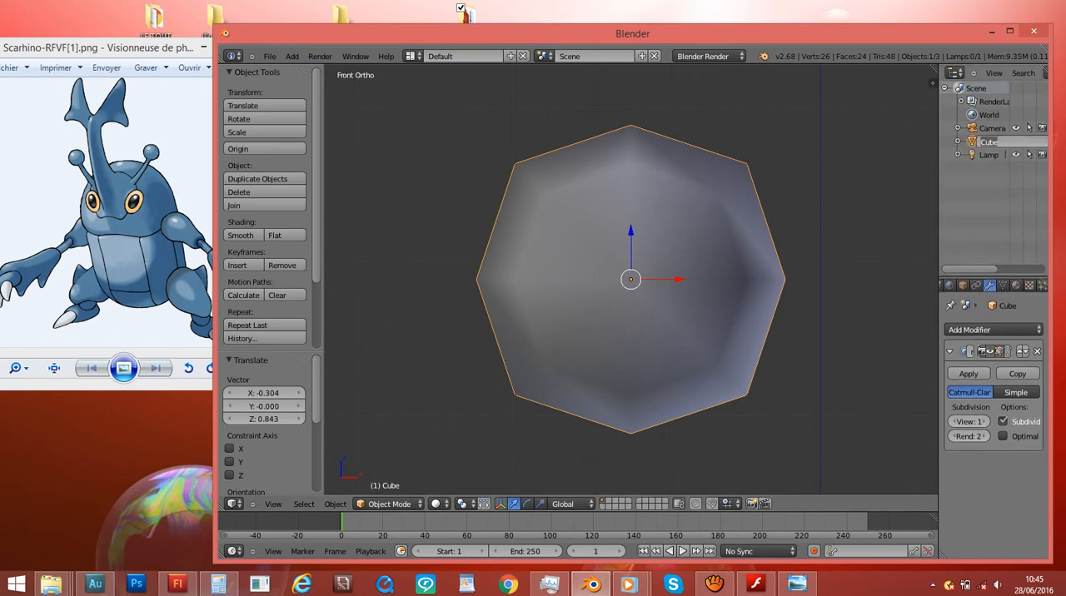
{"action": "key", "text": "BackSpace"}
{"action": "key", "text": "Return"}
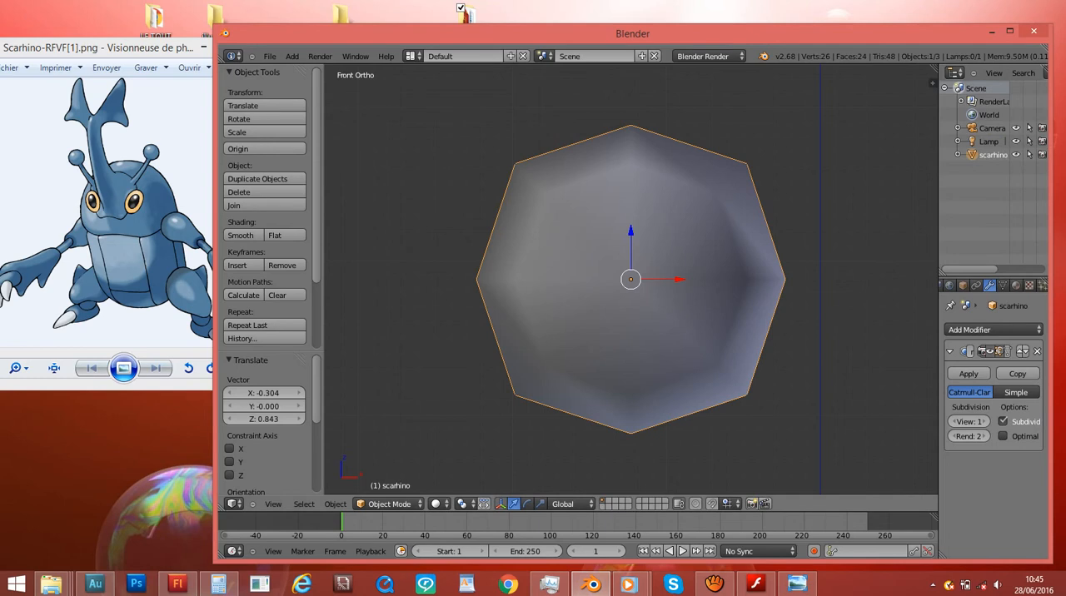
- Enter Edit Mode on the scarhino object and look at the available interaction modes
{"action": "scroll", "coordinate": [631, 279], "scroll_direction": "down", "scroll_amount": 5, "text": "shift"}
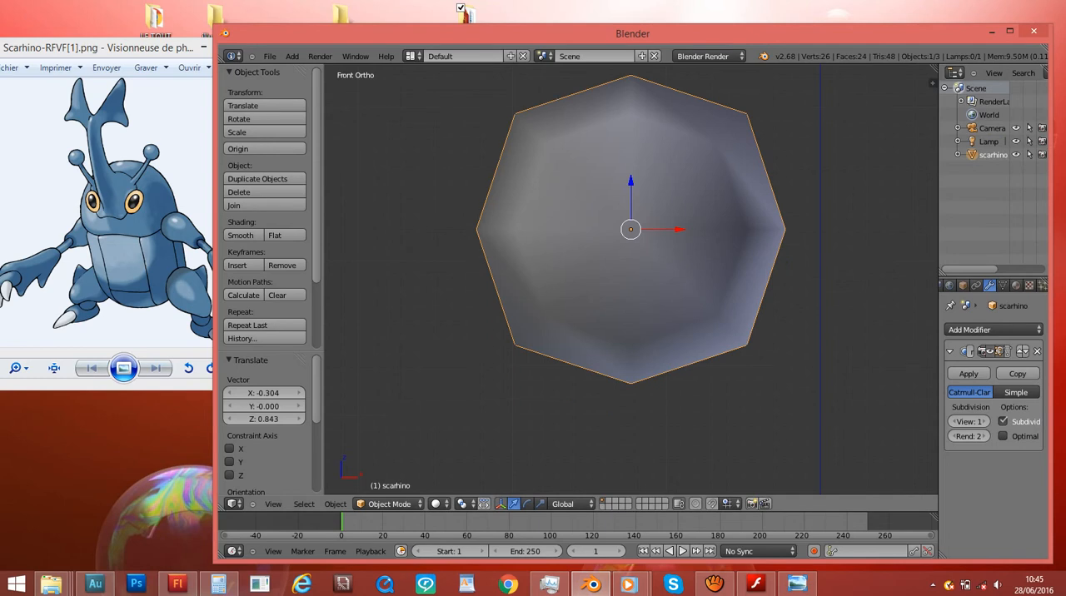
{"action": "scroll", "coordinate": [631, 279], "scroll_direction": "up", "scroll_amount": 4, "text": "shift"}
{"action": "scroll", "coordinate": [631, 279], "scroll_direction": "down", "scroll_amount": 2}
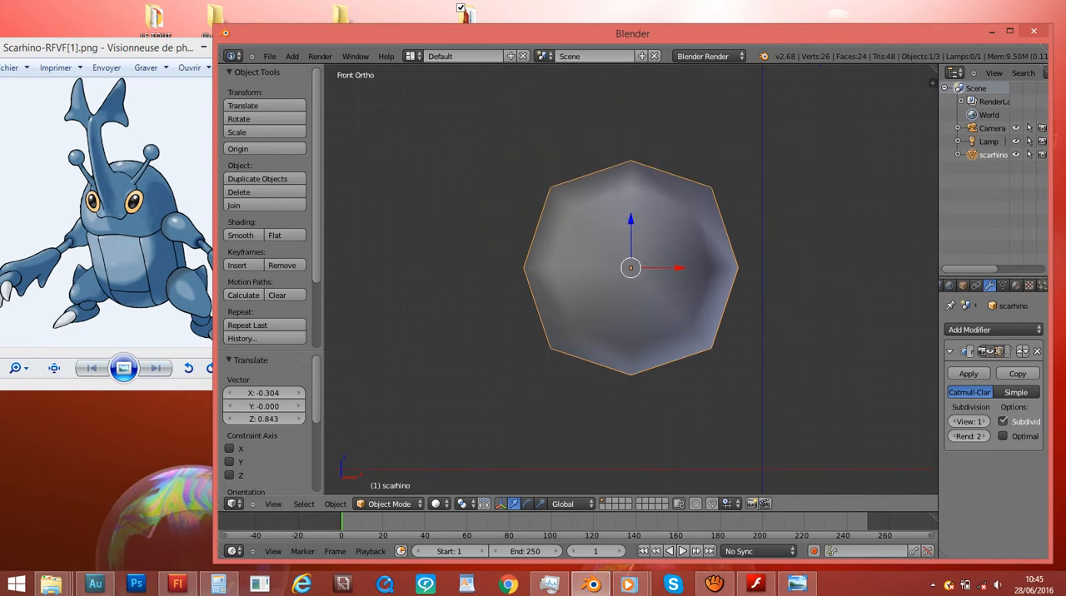
{"action": "key", "text": "Tab"}
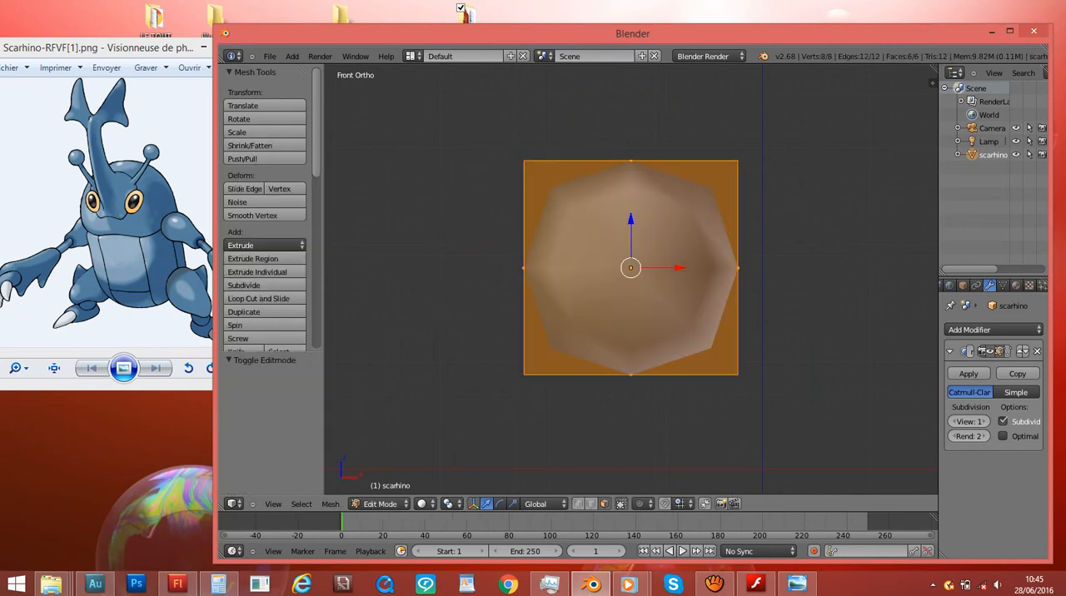
{"action": "scroll", "coordinate": [630, 279], "scroll_direction": "down", "scroll_amount": 3}
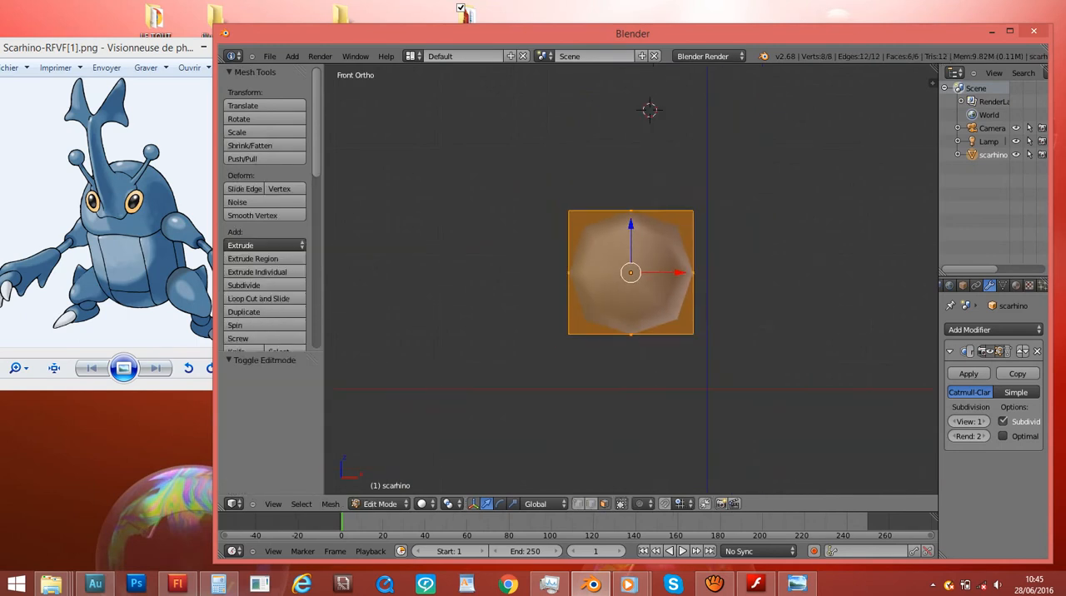
{"action": "scroll", "coordinate": [631, 279], "scroll_direction": "up", "scroll_amount": 1}
{"action": "left_click", "coordinate": [380, 504]}
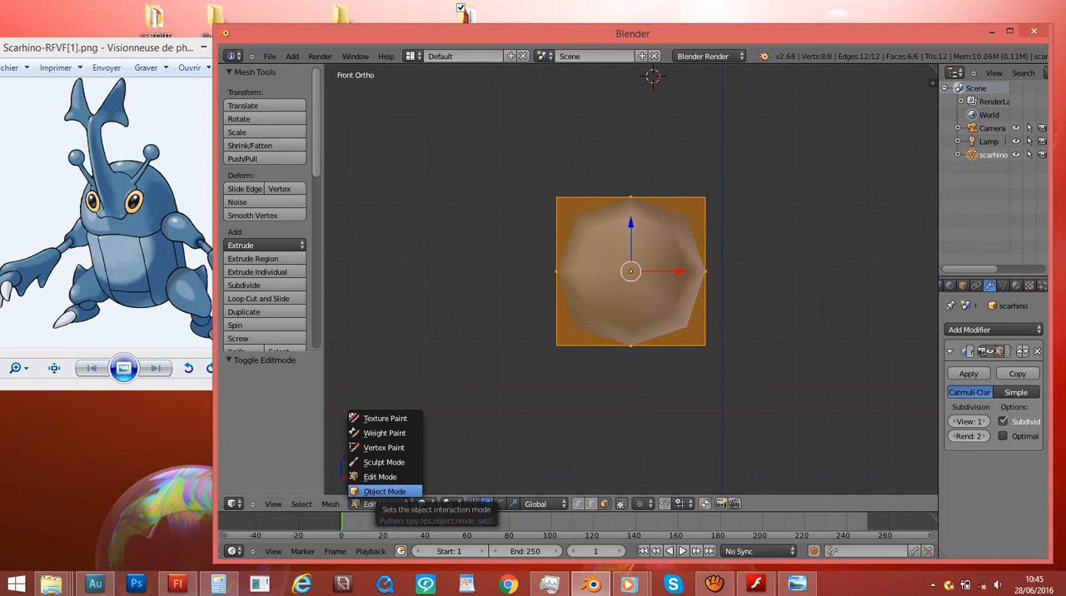
{"action": "left_click", "coordinate": [578, 476]}
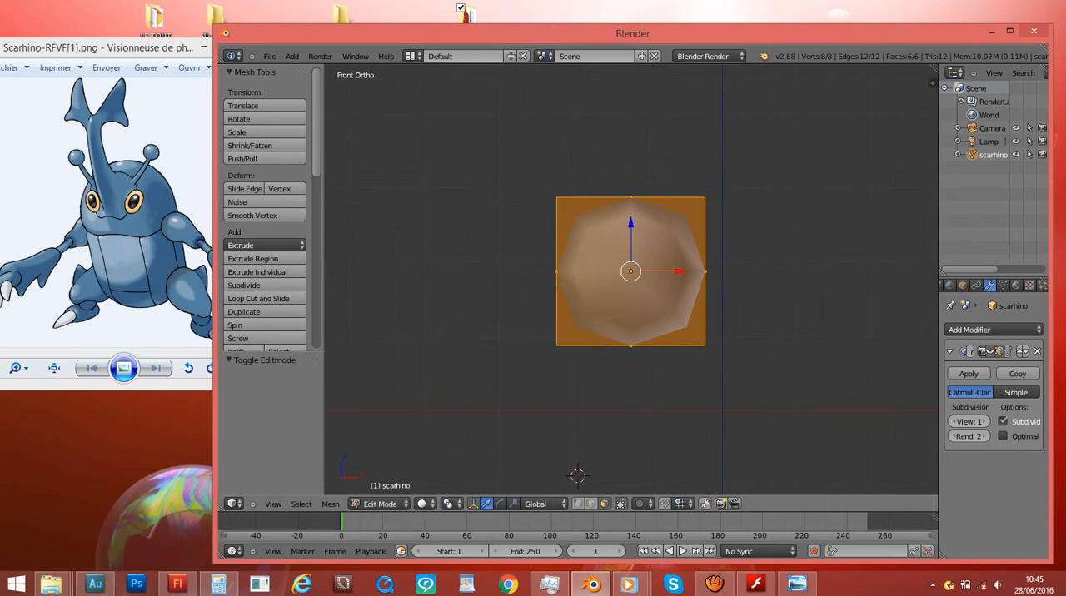
{"action": "scroll", "coordinate": [631, 280], "scroll_direction": "up", "scroll_amount": 7, "text": "shift"}
{"action": "scroll", "coordinate": [631, 279], "scroll_direction": "down", "scroll_amount": 8, "text": "shift"}
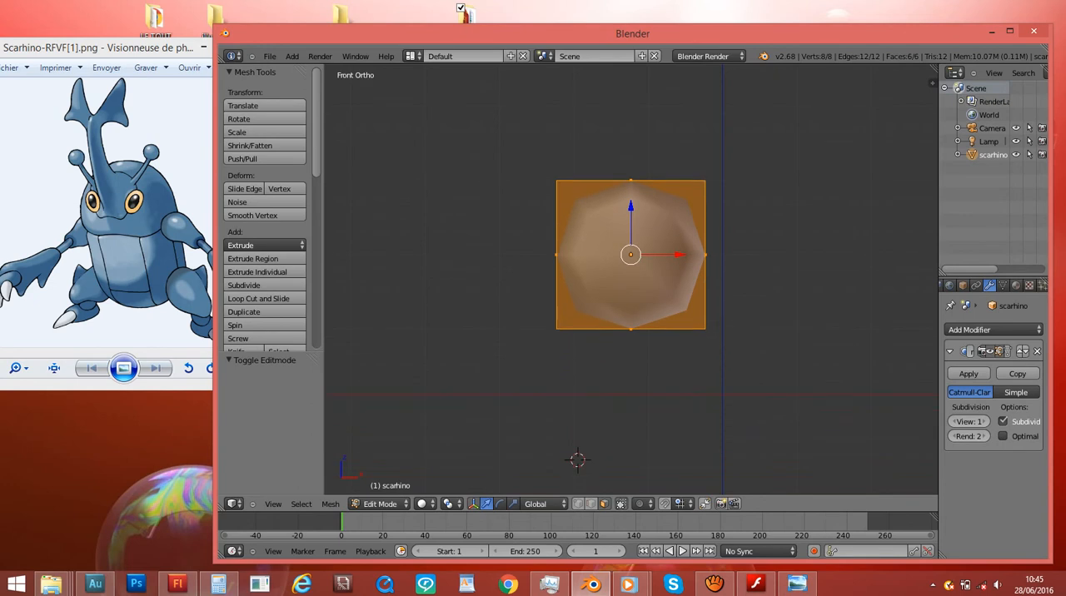
- Toggle between Object Mode and Edit Mode, ending in Edit Mode with the mesh in wireframe display
{"action": "key", "text": "Tab"}
{"action": "key", "text": "Tab"}
{"action": "key", "text": "Tab"}
{"action": "key", "text": "Tab"}
{"action": "key", "text": "z"}
{"action": "key", "text": "z"}
{"action": "key", "text": "z"}
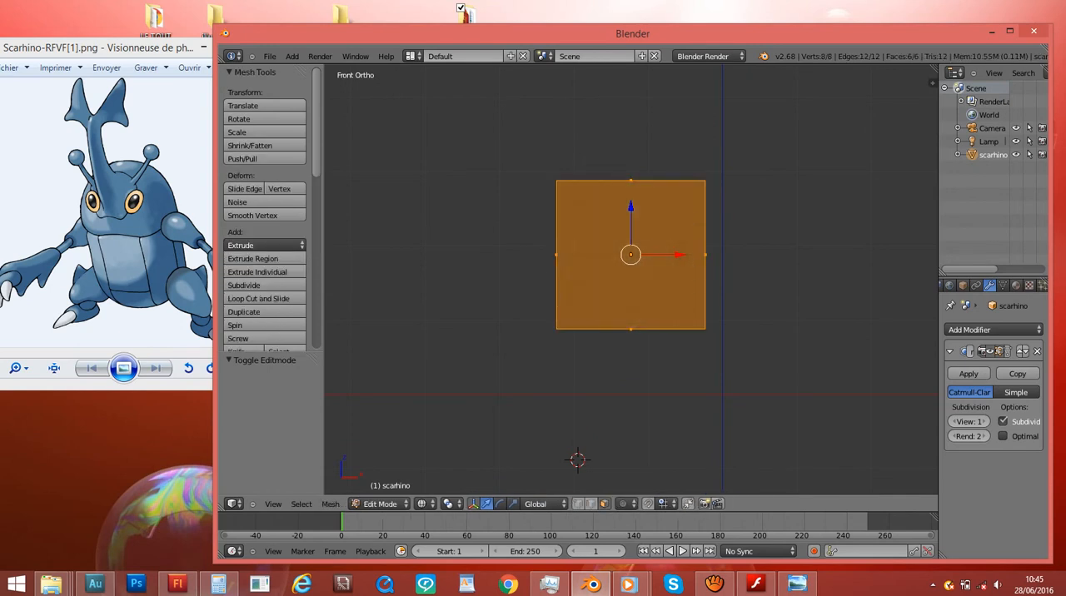
- Select the cube's top face and display the mesh as solid in the front view
{"action": "key", "text": "KP_3"}
{"action": "key", "text": "KP_Decimal"}
{"action": "scroll", "coordinate": [632, 280], "scroll_direction": "down", "scroll_amount": 3}
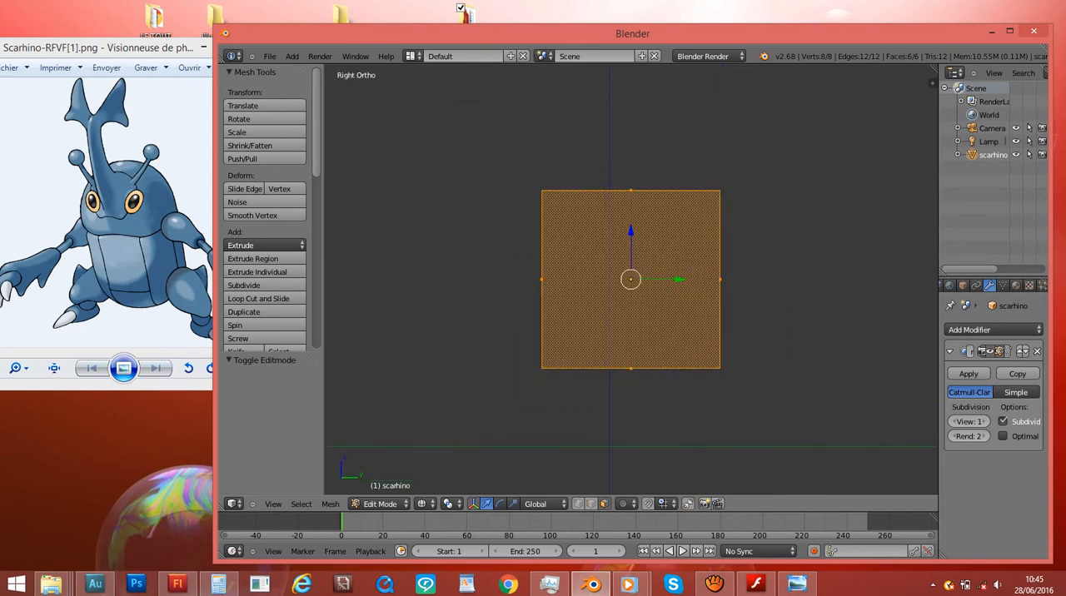
{"action": "scroll", "coordinate": [631, 280], "scroll_direction": "up", "scroll_amount": 2, "text": "shift"}
{"action": "right_click", "coordinate": [630, 223]}
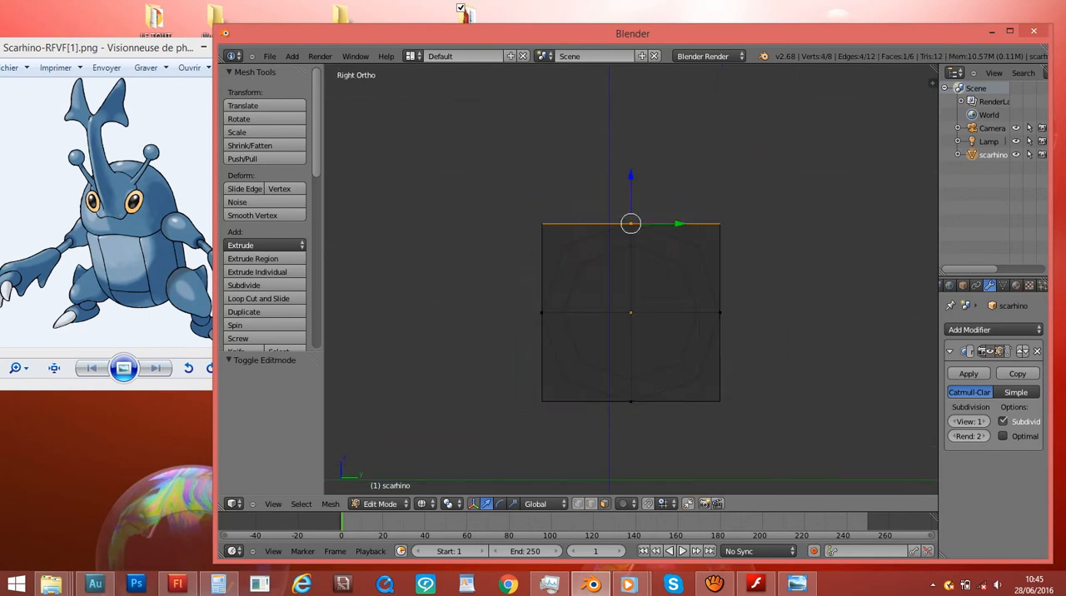
{"action": "key", "text": "KP_1"}
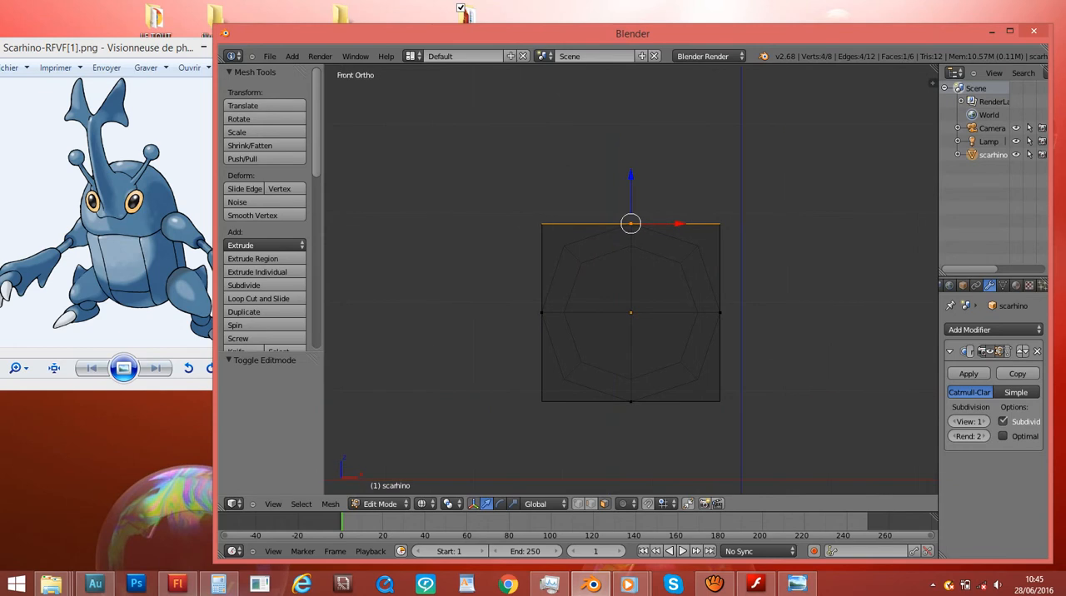
{"action": "key", "text": "z"}
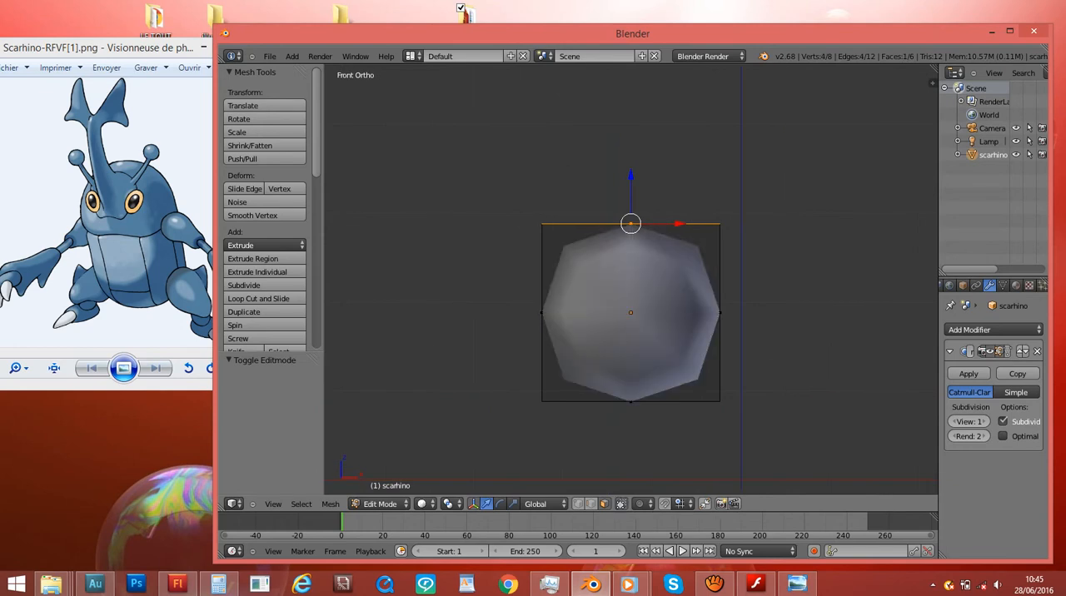
- Compare the vertex, edge and face selection modes on the cube by switching between them
{"action": "left_click", "coordinate": [579, 504]}
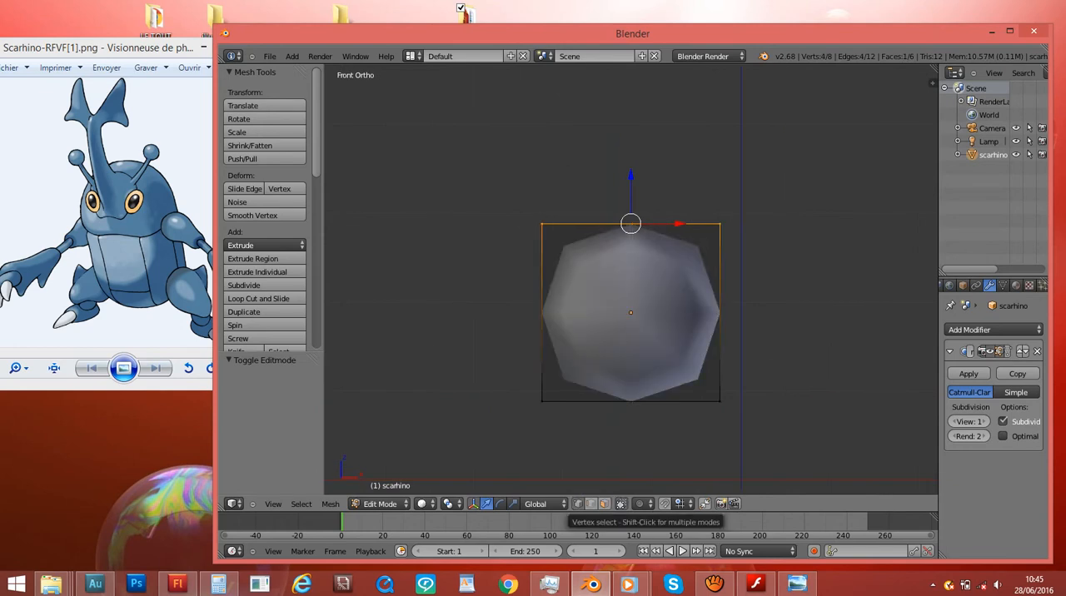
{"action": "left_click", "coordinate": [592, 505]}
{"action": "left_click", "coordinate": [605, 504]}
{"action": "left_click", "coordinate": [579, 504]}
{"action": "left_click", "coordinate": [592, 504]}
{"action": "left_click", "coordinate": [605, 504]}
{"action": "left_click", "coordinate": [591, 504]}
{"action": "left_click", "coordinate": [579, 504]}
{"action": "left_click", "coordinate": [591, 504]}
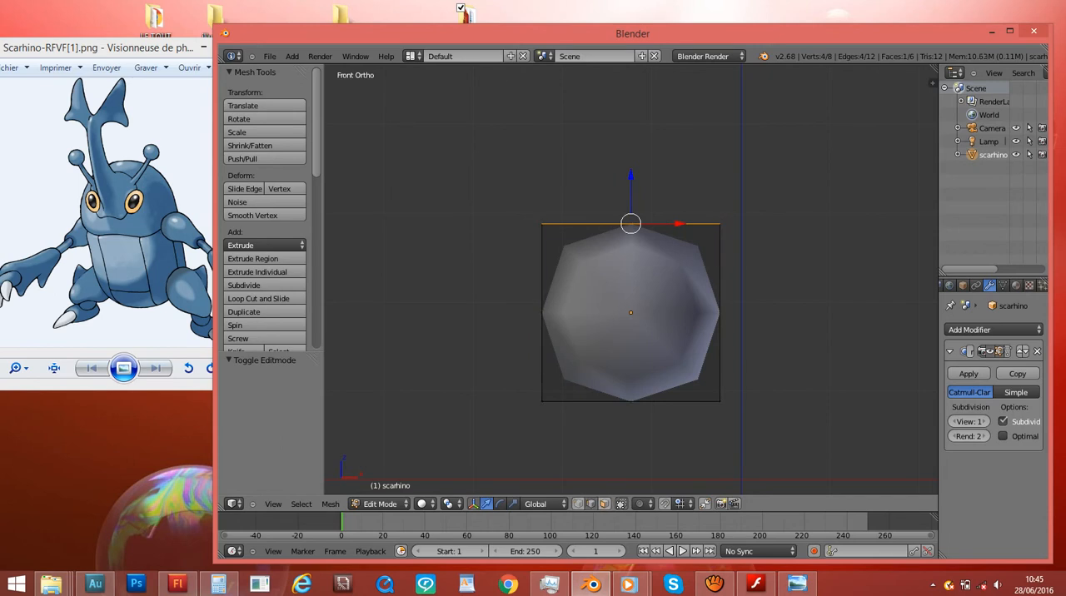
{"action": "left_click", "coordinate": [579, 504]}
- Select the cube's top and side faces one after another from an angled view
{"action": "middle_click_drag", "start_coordinate": [567, 292], "coordinate": [640, 373]}
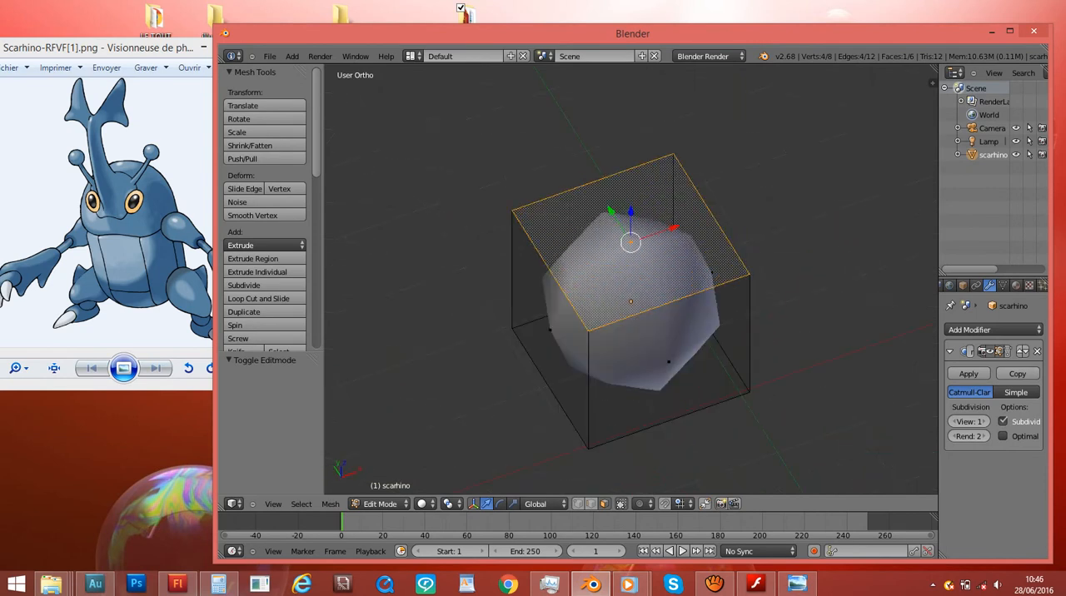
{"action": "right_click", "coordinate": [669, 362]}
{"action": "right_click", "coordinate": [552, 330]}
{"action": "right_click_drag", "start_coordinate": [669, 362], "coordinate": [669, 365]}
{"action": "right_click", "coordinate": [670, 365]}
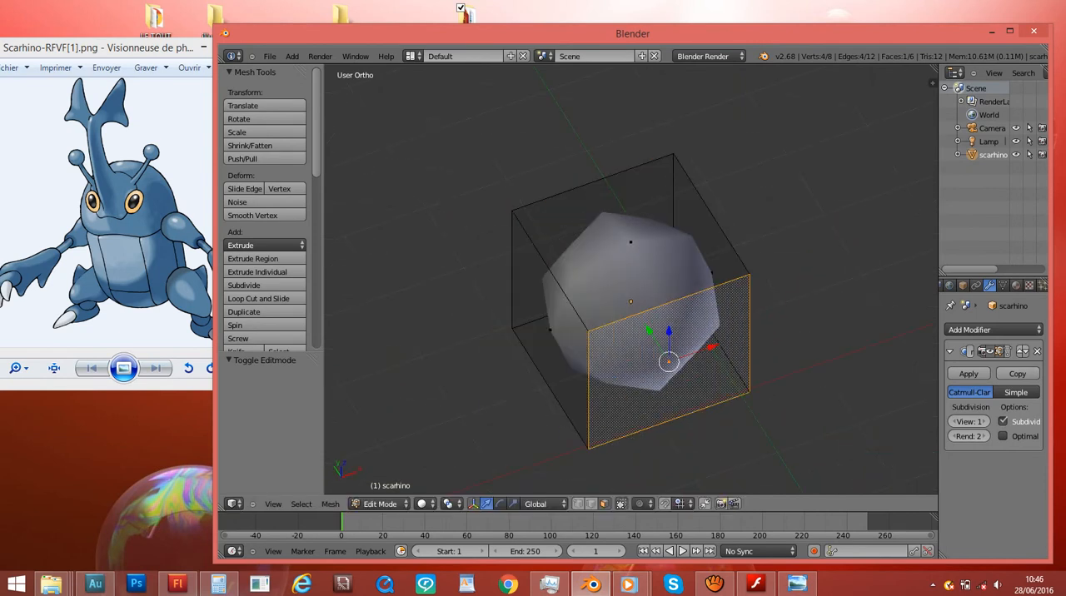
{"action": "right_click_drag", "start_coordinate": [551, 330], "coordinate": [627, 364]}
{"action": "right_click", "coordinate": [634, 364]}
{"action": "right_click", "coordinate": [630, 242]}
{"action": "right_click", "coordinate": [669, 362]}
{"action": "right_click", "coordinate": [552, 331]}
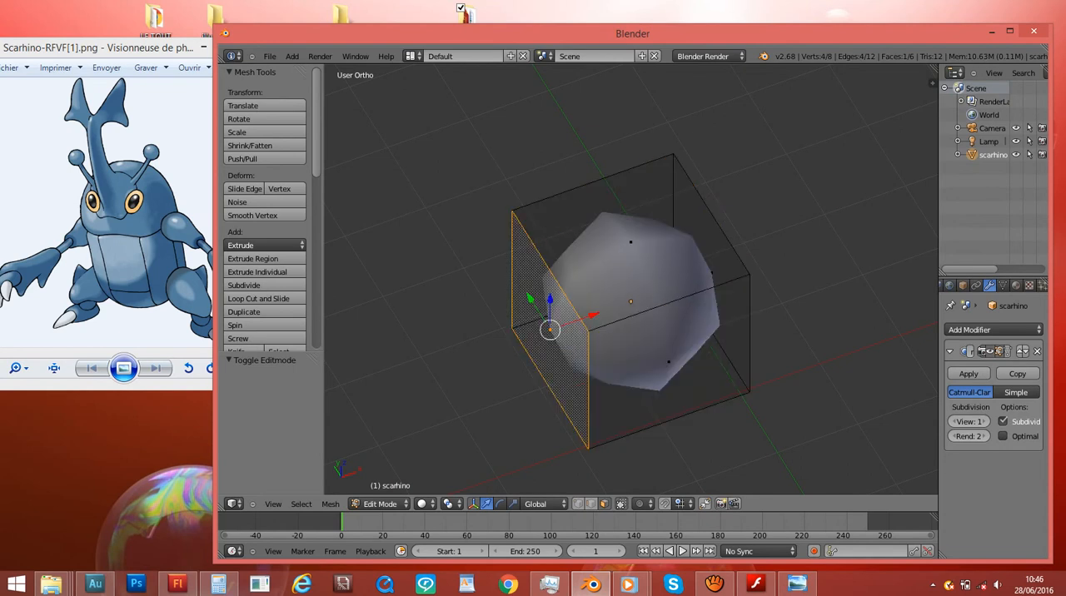
- Switch to edge selection and select individual edges around the cube one at a time
{"action": "left_click", "coordinate": [592, 504]}
{"action": "right_click", "coordinate": [669, 303]}
{"action": "right_click", "coordinate": [550, 271]}
{"action": "right_click", "coordinate": [593, 183]}
{"action": "right_click", "coordinate": [712, 215]}
{"action": "right_click", "coordinate": [750, 333]}
{"action": "right_click", "coordinate": [589, 389]}
{"action": "right_click", "coordinate": [669, 421]}
{"action": "right_click", "coordinate": [669, 302]}
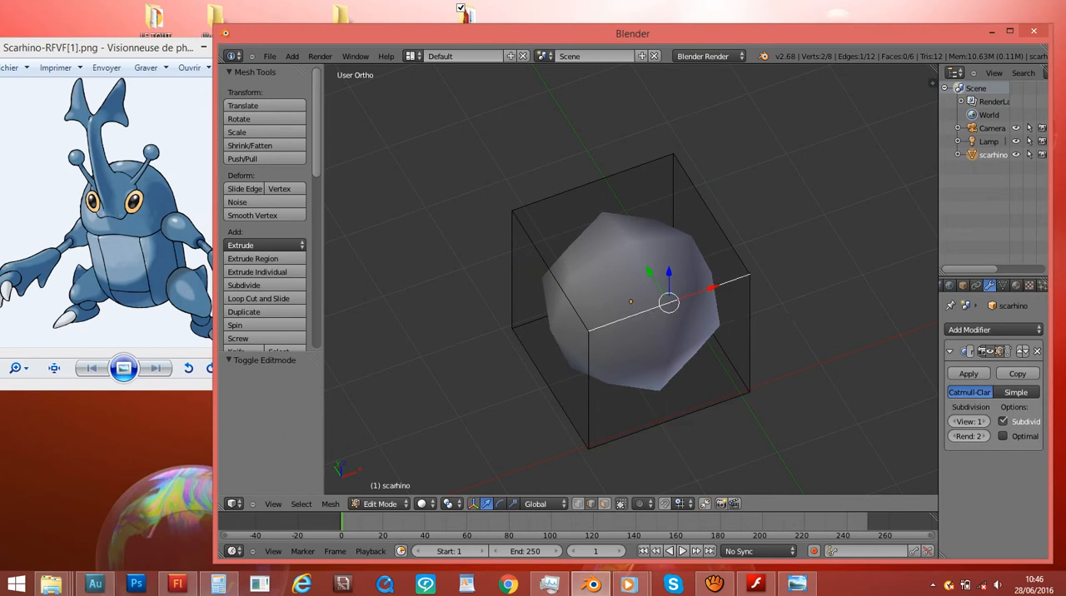
{"action": "right_click", "coordinate": [550, 271]}
{"action": "right_click", "coordinate": [592, 183]}
{"action": "right_click", "coordinate": [712, 214]}
{"action": "right_click", "coordinate": [550, 271]}
{"action": "right_click", "coordinate": [669, 302]}
{"action": "right_click", "coordinate": [588, 389]}
- Switch to vertex selection and select individual corner vertices of the cube one at a time
{"action": "left_click", "coordinate": [578, 504]}
{"action": "right_click", "coordinate": [588, 331]}
{"action": "right_click", "coordinate": [512, 210]}
{"action": "right_click", "coordinate": [673, 154]}
{"action": "right_click", "coordinate": [749, 274]}
{"action": "right_click", "coordinate": [588, 331]}
{"action": "right_click", "coordinate": [588, 448]}
{"action": "right_click", "coordinate": [511, 328]}
{"action": "right_click", "coordinate": [511, 210]}
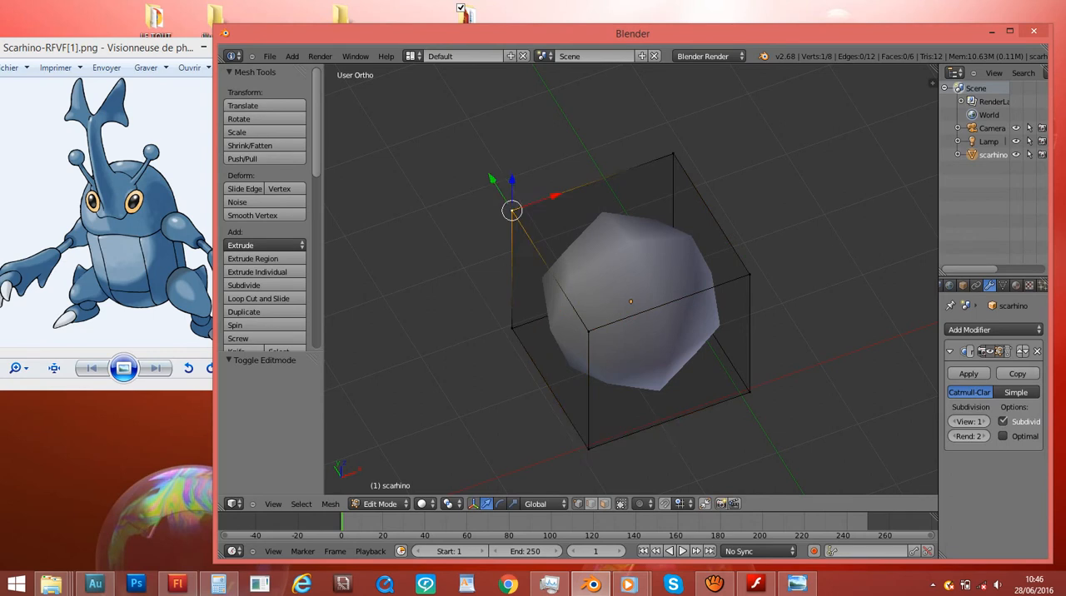
{"action": "right_click", "coordinate": [589, 331]}
- Return to face selection and select the cube's top face in the front wireframe view
{"action": "left_click", "coordinate": [605, 504]}
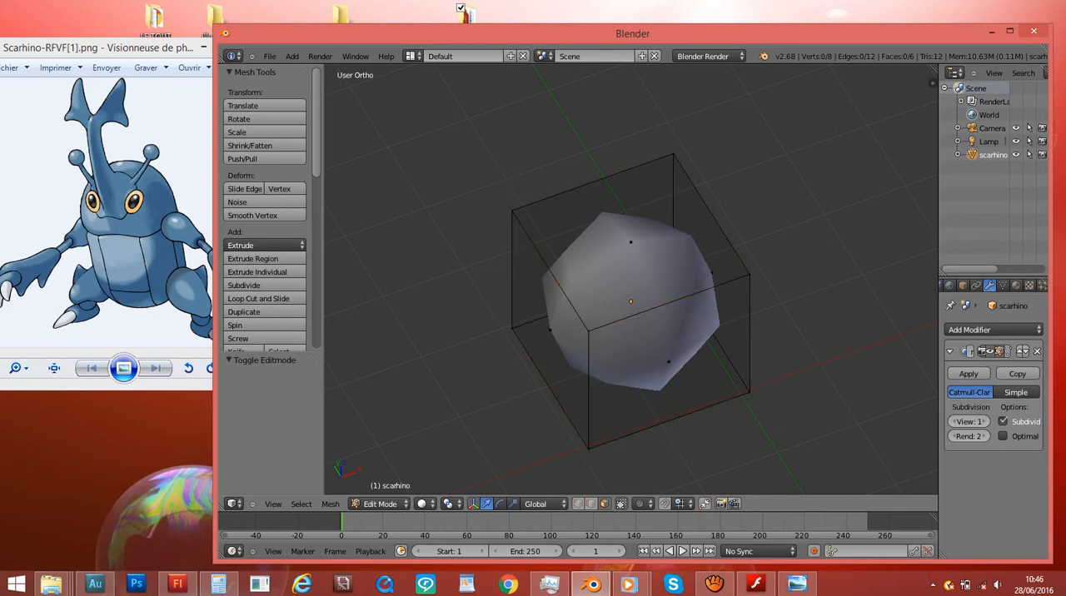
{"action": "right_click", "coordinate": [669, 362]}
{"action": "key", "text": "KP_1"}
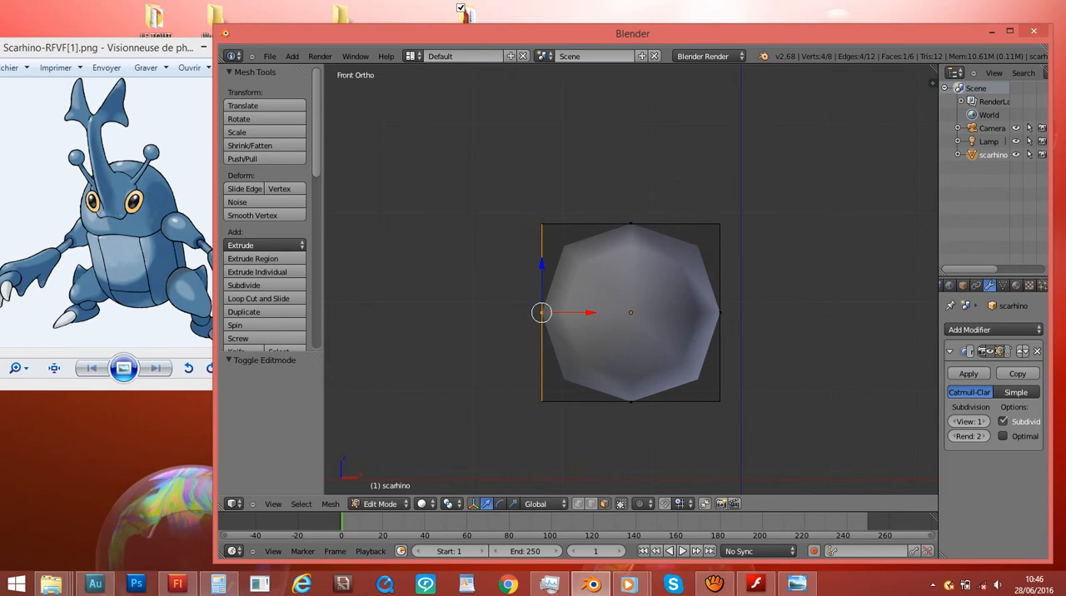
{"action": "key", "text": "z"}
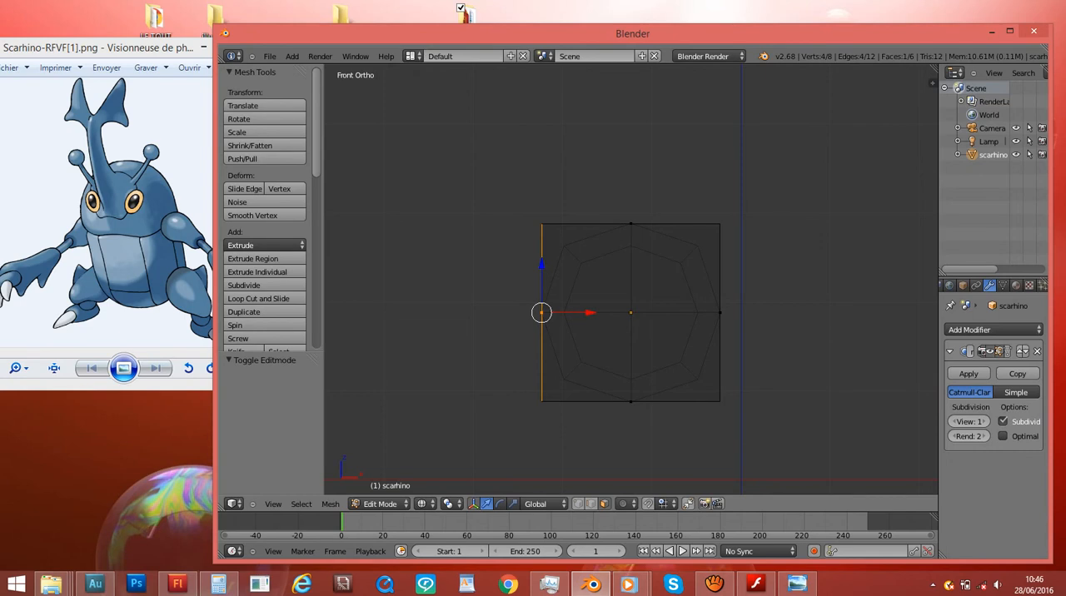
{"action": "right_click", "coordinate": [631, 224]}
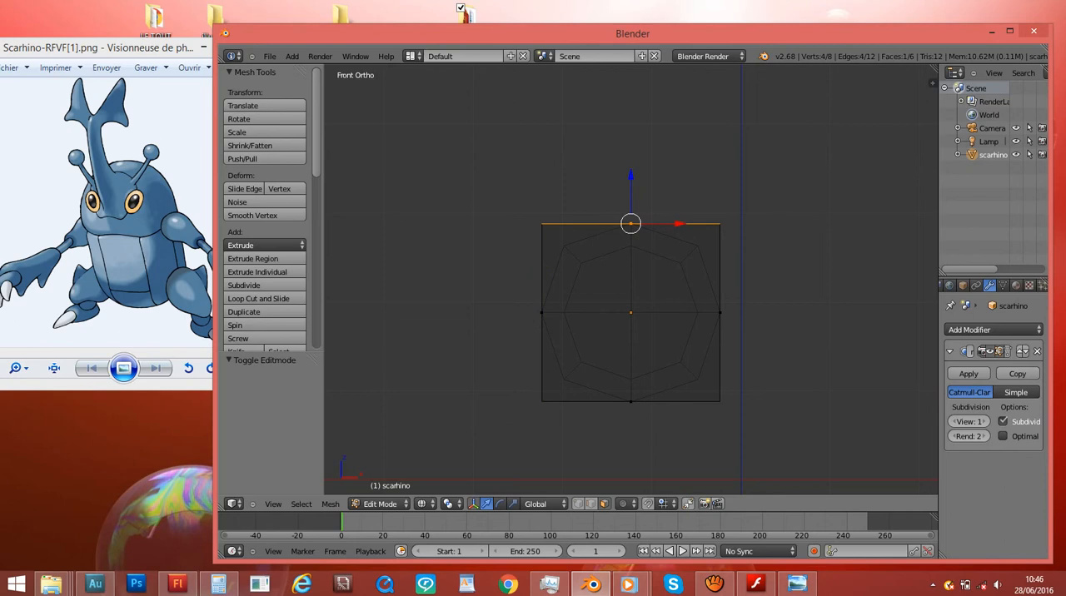
- Select different cube faces in wireframe from the front and at an angle, ending with the top face
{"action": "right_click", "coordinate": [720, 312]}
{"action": "right_click", "coordinate": [630, 223]}
{"action": "right_click", "coordinate": [542, 312]}
{"action": "right_click", "coordinate": [630, 223]}
{"action": "right_click", "coordinate": [720, 312]}
{"action": "right_click", "coordinate": [631, 223]}
{"action": "right_click", "coordinate": [720, 313]}
{"action": "right_click", "coordinate": [542, 312]}
{"action": "middle_click_drag", "start_coordinate": [542, 312], "coordinate": [730, 462]}
{"action": "right_click", "coordinate": [631, 240]}
{"action": "right_click", "coordinate": [706, 337]}
{"action": "right_click", "coordinate": [582, 354]}
{"action": "right_click", "coordinate": [631, 240]}
{"action": "scroll", "coordinate": [631, 240], "scroll_direction": "up", "scroll_amount": 1}
{"action": "middle_click_drag", "start_coordinate": [630, 240], "coordinate": [377, 138]}
{"action": "key", "text": "KP_1"}
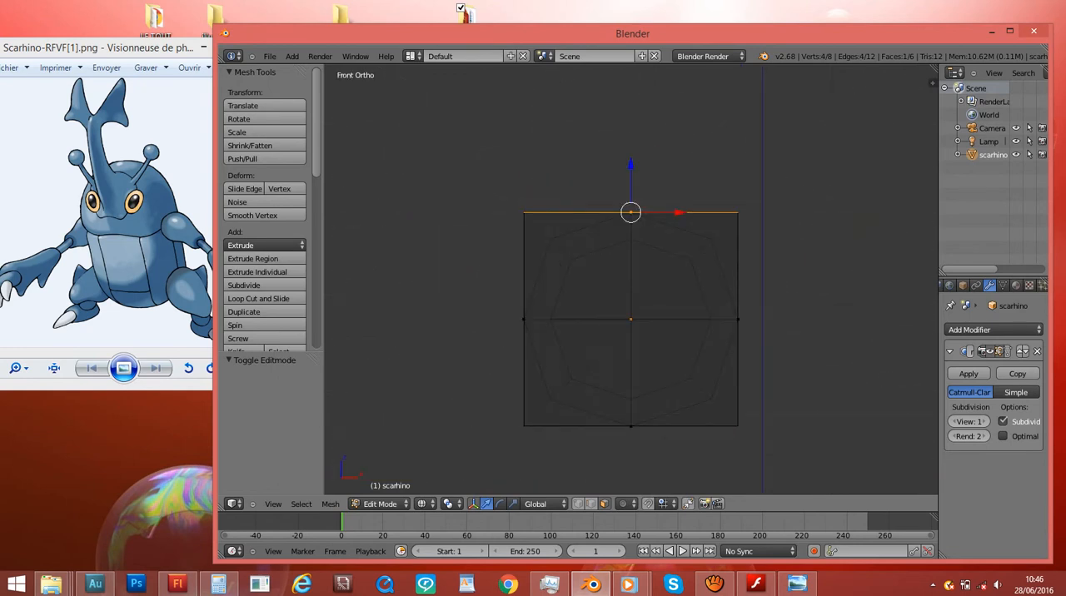
- Extrude the cube's top face upward by about 1.6 units
{"action": "scroll", "coordinate": [631, 279], "scroll_direction": "up", "scroll_amount": 3, "text": "shift"}
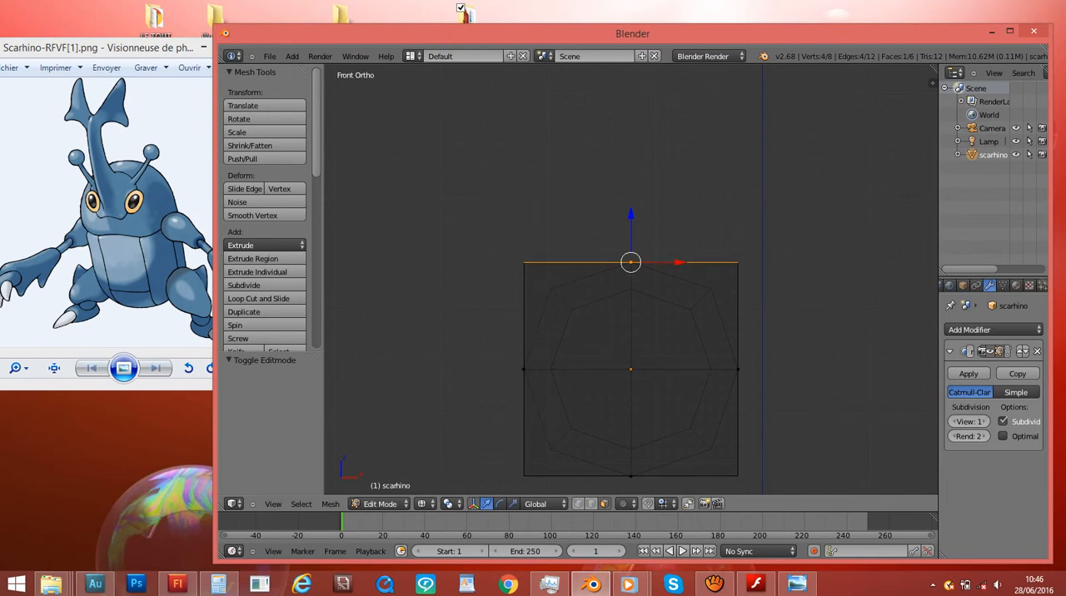
{"action": "key", "text": "e"}
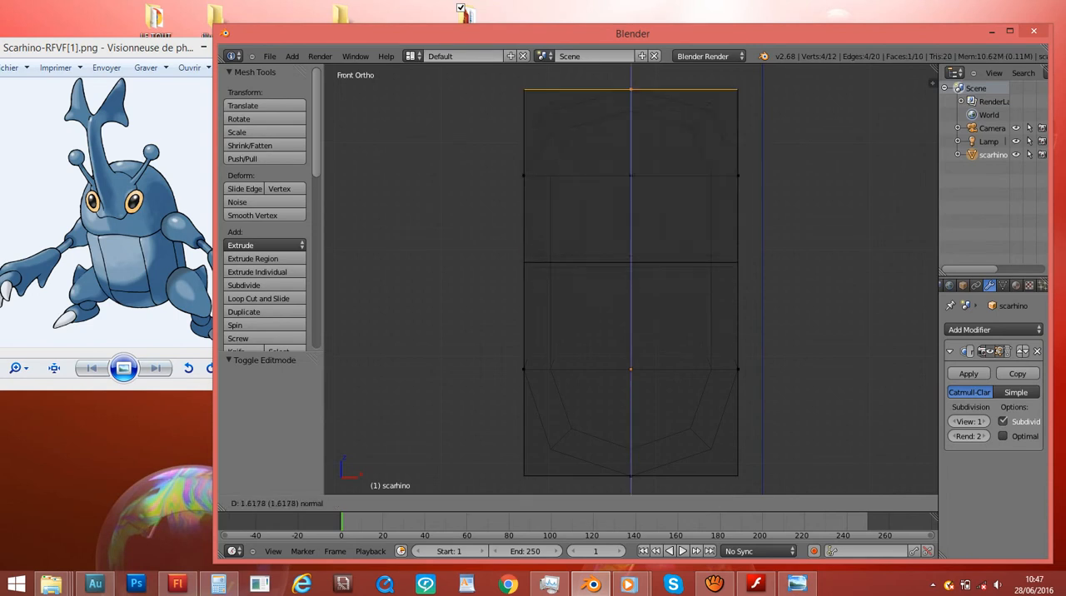
{"action": "key", "text": "Return"}
{"action": "scroll", "coordinate": [631, 279], "scroll_direction": "up", "scroll_amount": 6, "text": "shift"}
{"action": "scroll", "coordinate": [630, 279], "scroll_direction": "down", "scroll_amount": 1, "text": "shift"}
{"action": "scroll", "coordinate": [631, 279], "scroll_direction": "down", "scroll_amount": 5}
{"action": "scroll", "coordinate": [631, 279], "scroll_direction": "up", "scroll_amount": 3}
{"action": "middle_click_drag", "start_coordinate": [630, 279], "coordinate": [483, 331]}
{"action": "key", "text": "KP_3"}
{"action": "key", "text": "KP_1"}
{"action": "scroll", "coordinate": [631, 279], "scroll_direction": "up", "scroll_amount": 3}
{"action": "scroll", "coordinate": [630, 279], "scroll_direction": "down", "scroll_amount": 2}
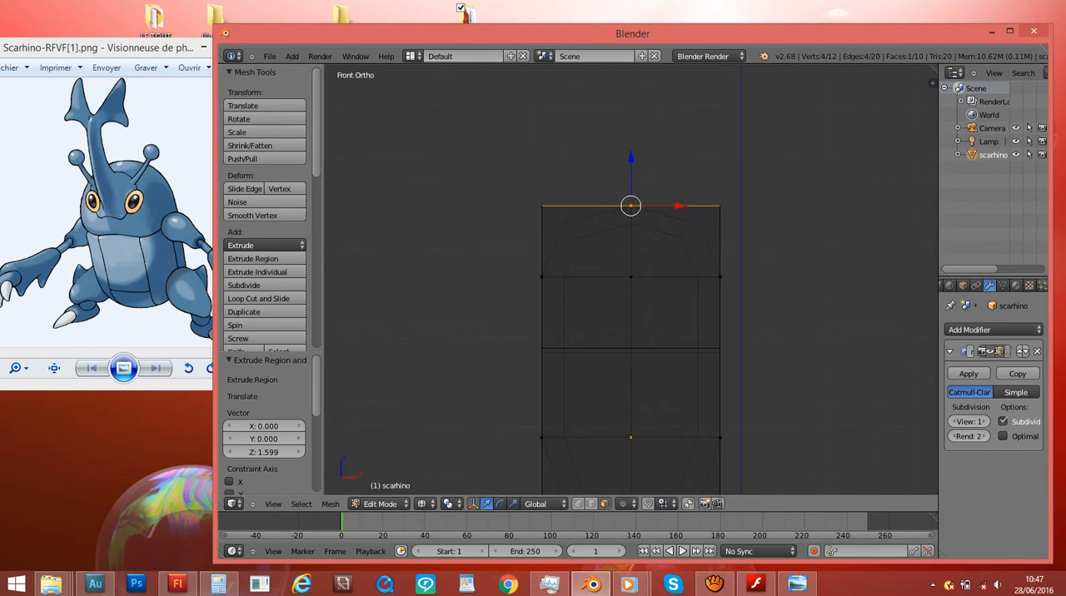
- Display the mesh as solid, select the uppermost face and scale it down to about 0.6
{"action": "middle_click_drag", "start_coordinate": [631, 279], "coordinate": [631, 347]}
{"action": "key", "text": "z"}
{"action": "right_click", "coordinate": [630, 347]}
{"action": "right_click", "coordinate": [631, 233]}
{"action": "right_click", "coordinate": [631, 347]}
{"action": "right_click", "coordinate": [631, 233]}
{"action": "middle_click_drag", "start_coordinate": [630, 234], "coordinate": [574, 312]}
{"action": "key", "text": "s"}
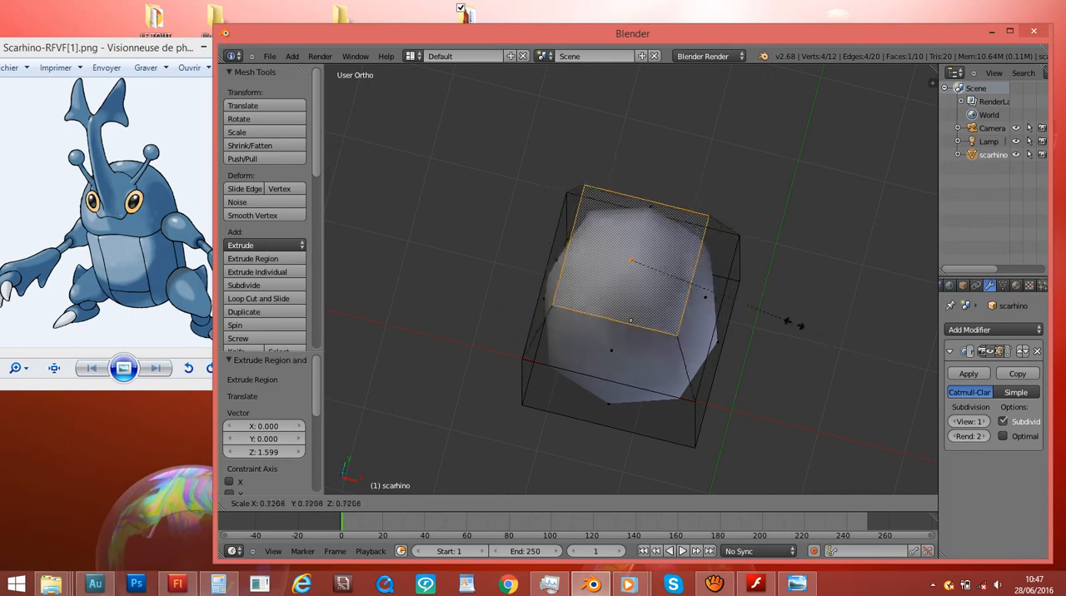
{"action": "left_click", "coordinate": [762, 313]}
- Enlarge the uppermost face by a scale of about 1.35 in the front view
{"action": "key", "text": "KP_1"}
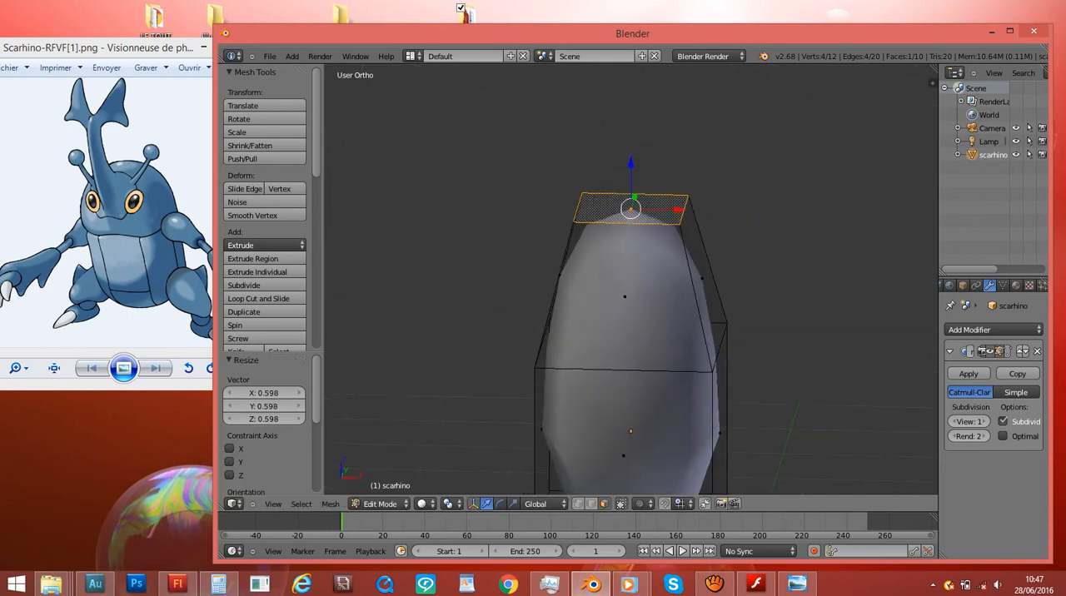
{"action": "key", "text": "s"}
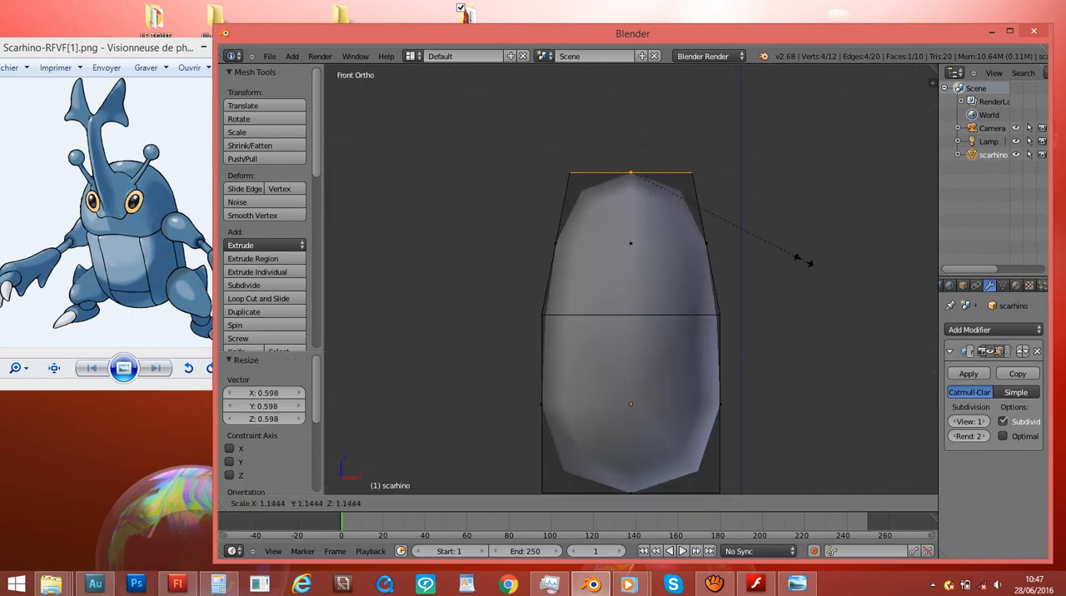
{"action": "left_click", "coordinate": [834, 279]}
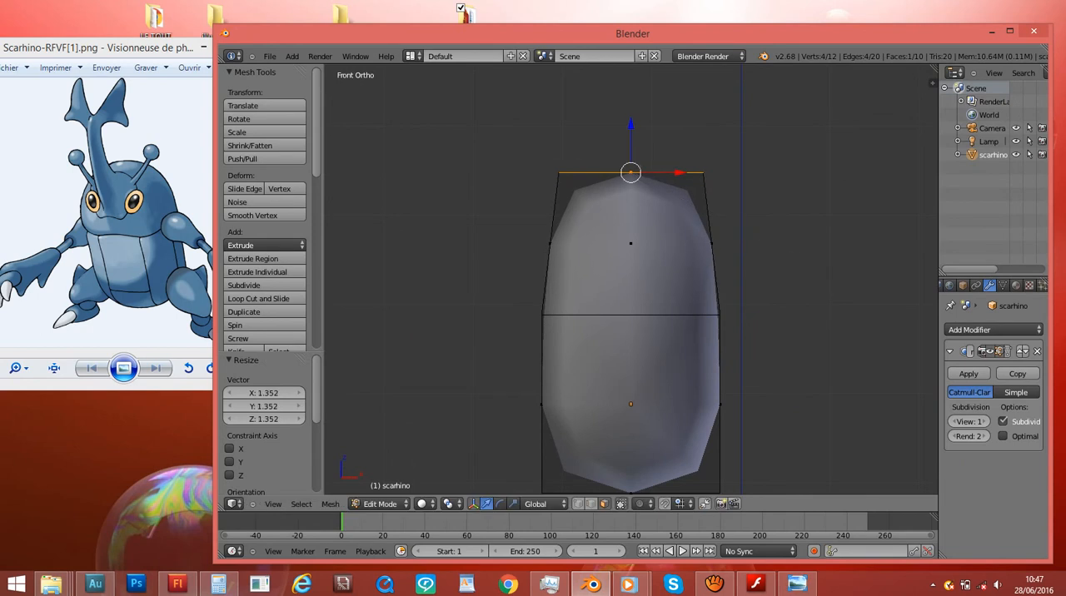
- Display the mesh as wireframe and select its bottom face
{"action": "middle_click_drag", "start_coordinate": [834, 279], "coordinate": [834, 179], "text": "shift"}
{"action": "key", "text": "z"}
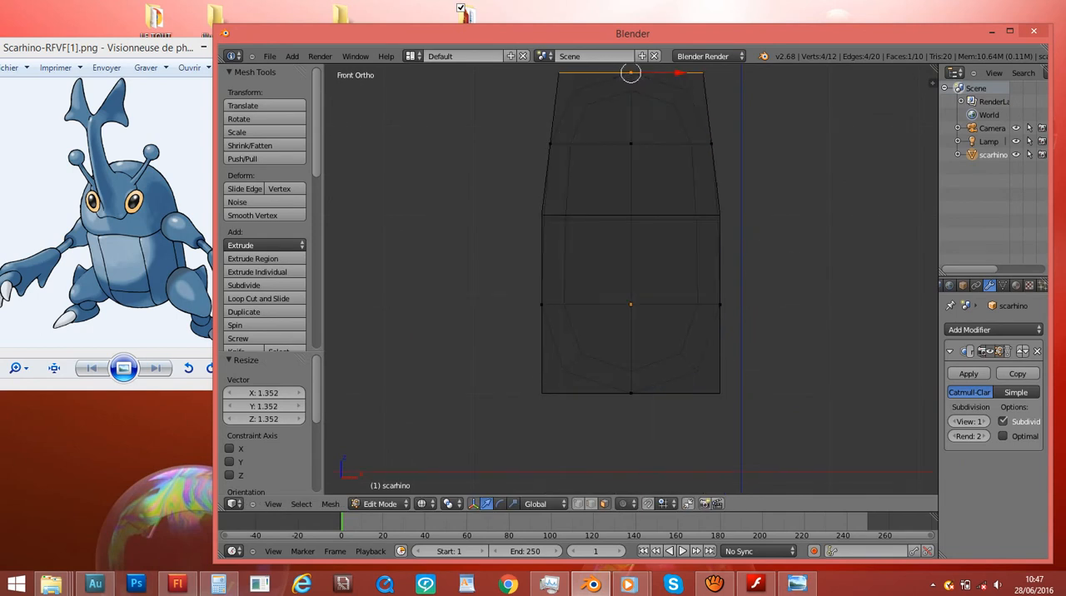
{"action": "right_click", "coordinate": [630, 395]}
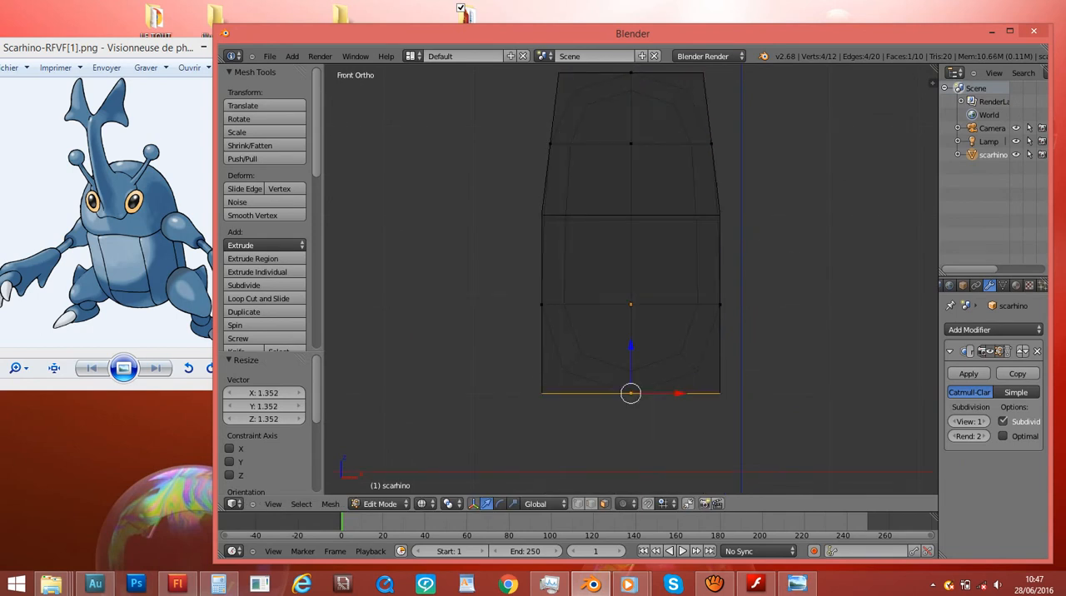
{"action": "key", "text": "e"}
{"action": "left_click", "coordinate": [631, 460]}
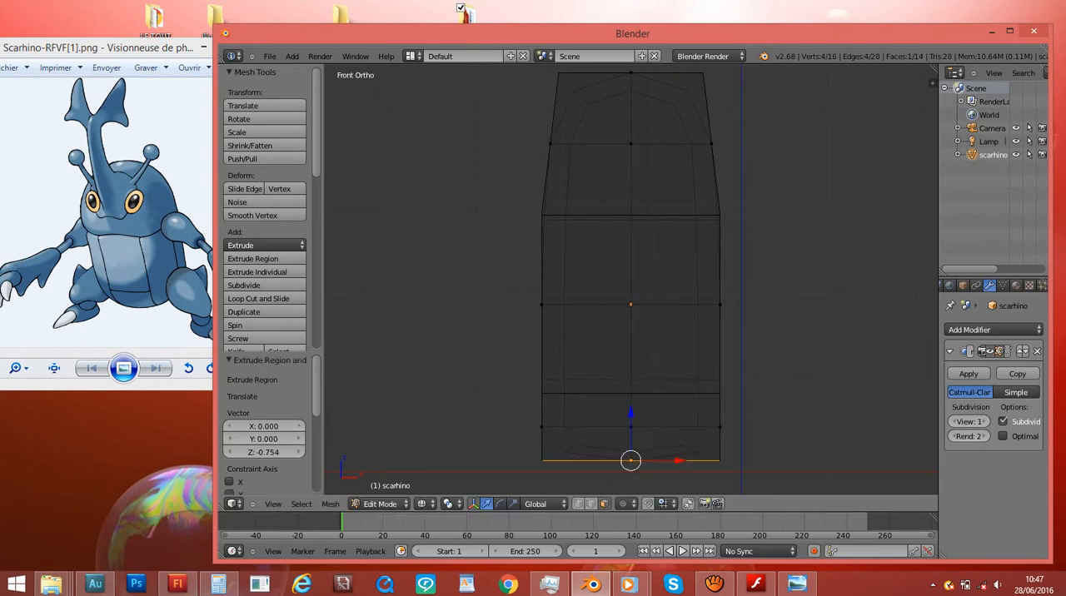
{"action": "key", "text": "s"}
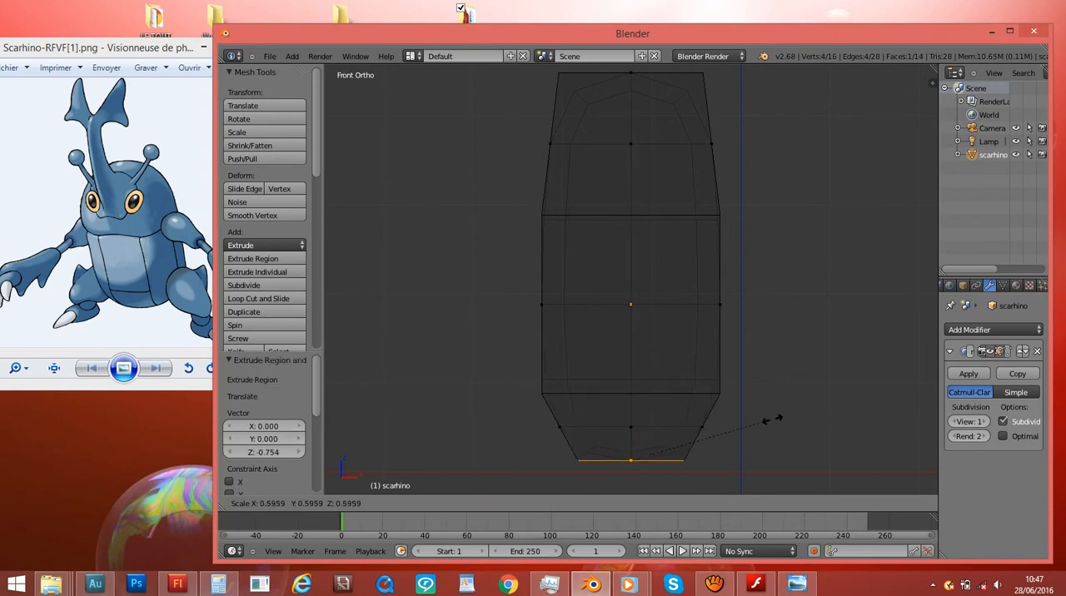
{"action": "key", "text": "Escape"}
{"action": "key", "text": "ctrl+z"}
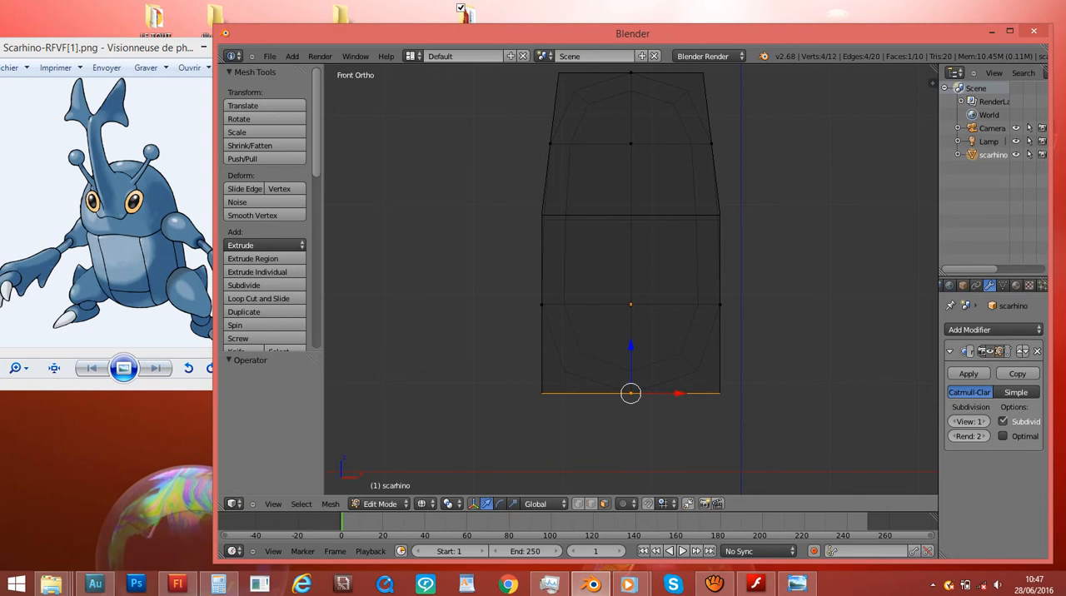
- Extrude the bottom face downward by about 0.82 units and scale it to about 0.33
{"action": "key", "text": "e"}
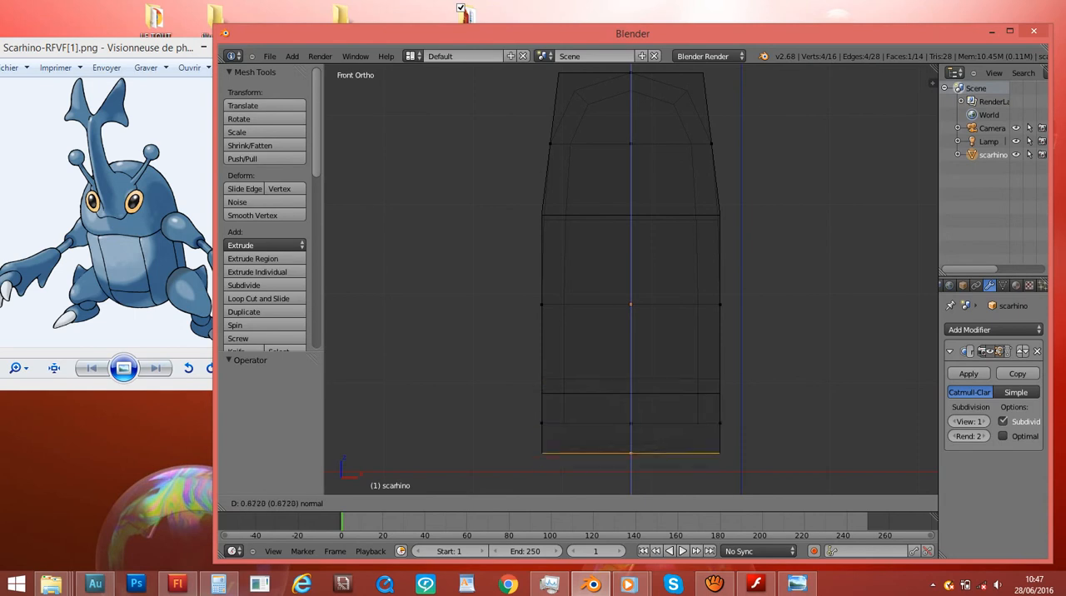
{"action": "key", "text": "Return"}
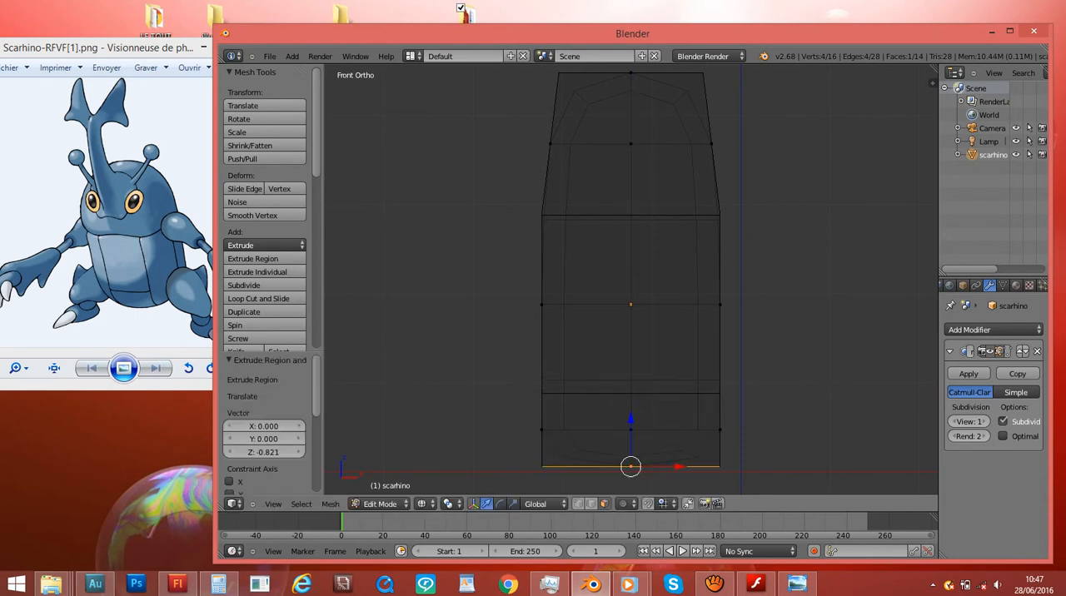
{"action": "key", "text": "s"}
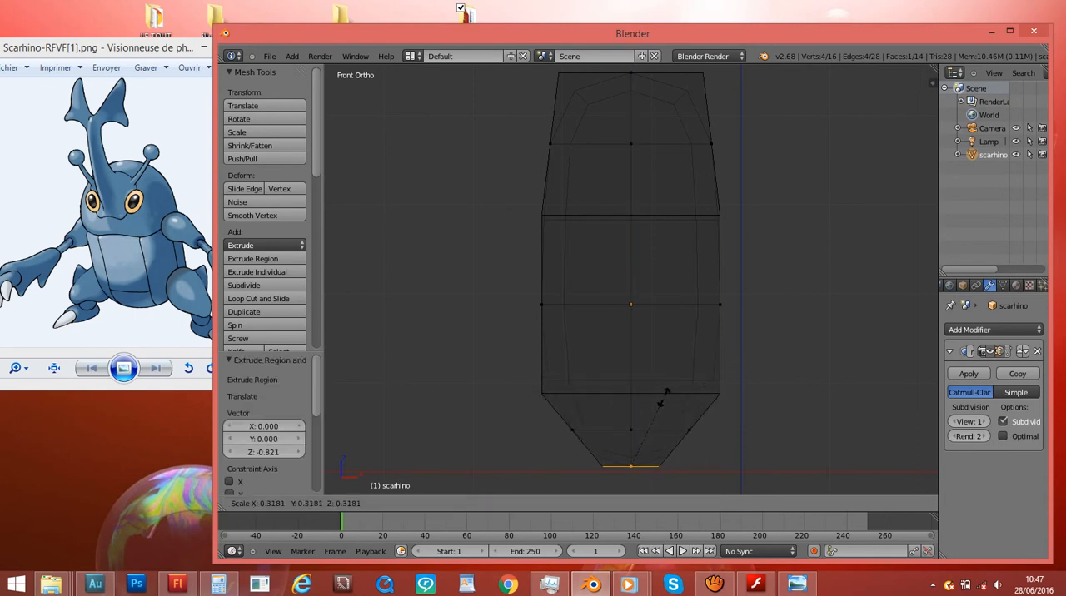
{"action": "key", "text": "Return"}
{"action": "left_click", "coordinate": [660, 392]}
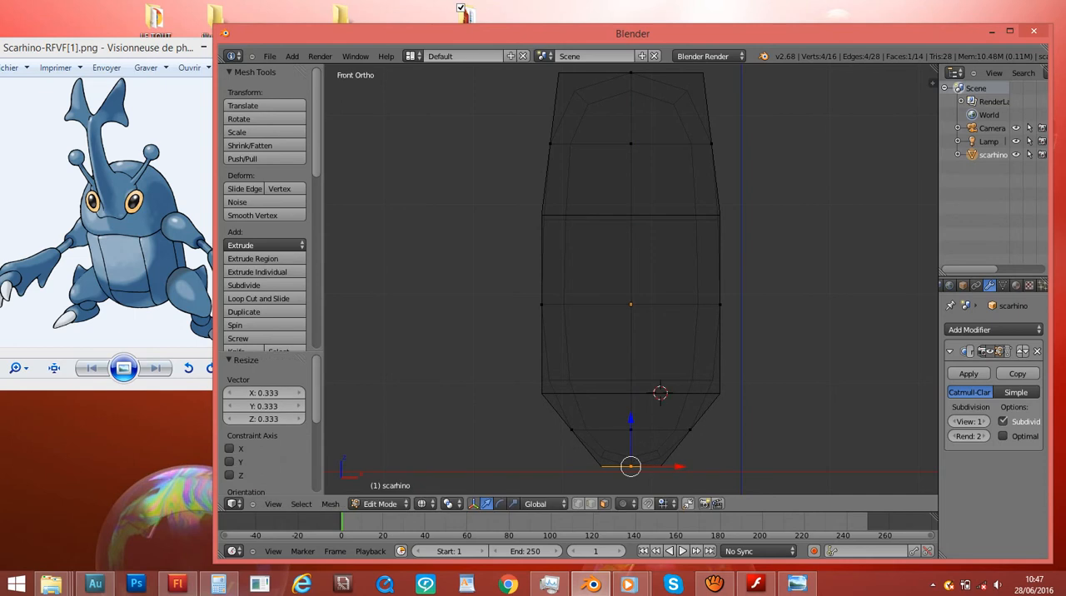
- Move the narrowed bottom face up by about 0.26 units along the Z axis
{"action": "key", "text": "g"}
{"action": "key", "text": "z"}
{"action": "key", "text": "Return"}
{"action": "mouse_move", "coordinate": [654, 366]}
{"action": "middle_mouse_down"}
{"action": "mouse_move", "coordinate": [554, 358]}
{"action": "mouse_move", "coordinate": [562, 391]}
{"action": "mouse_move", "coordinate": [672, 383]}
{"action": "mouse_move", "coordinate": [650, 385]}
{"action": "middle_mouse_up"}
- Reposition the reference image window so the whole Scarhino picture shows beside the front view of the mesh
{"action": "left_click_drag", "start_coordinate": [125, 48], "coordinate": [258, 81]}
{"action": "left_click", "coordinate": [807, 183]}
{"action": "key", "text": "KP_1"}
{"action": "left_click_drag", "start_coordinate": [170, 80], "coordinate": [63, 82]}
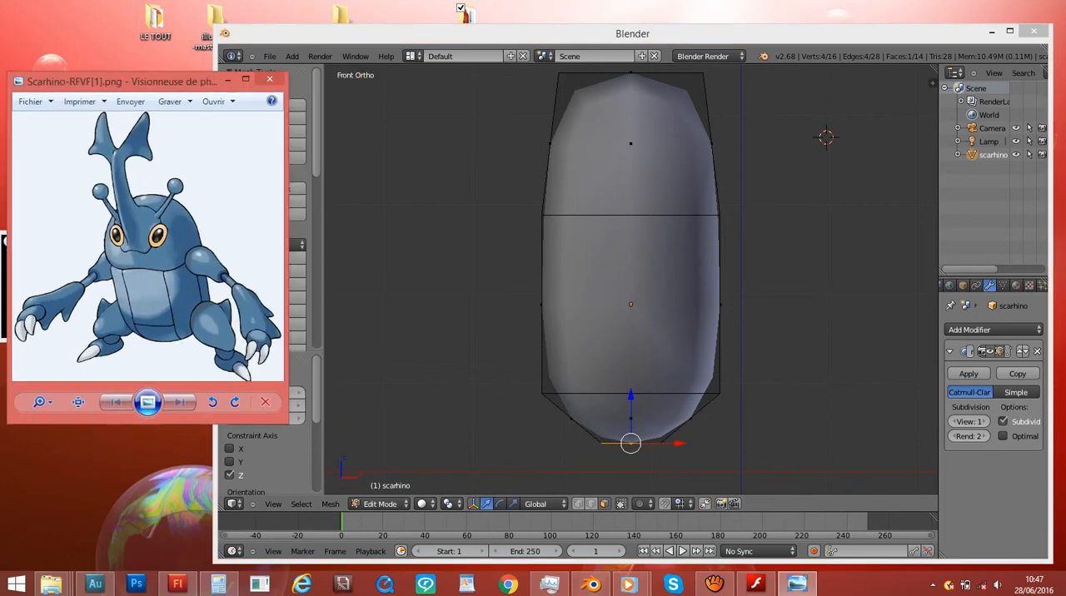
{"action": "left_click", "coordinate": [684, 151]}
{"action": "scroll", "coordinate": [684, 151], "scroll_direction": "up", "scroll_amount": 4, "text": "shift"}
{"action": "middle_click_drag", "start_coordinate": [684, 217], "coordinate": [602, 271]}
{"action": "key", "text": "ctrl+s"}
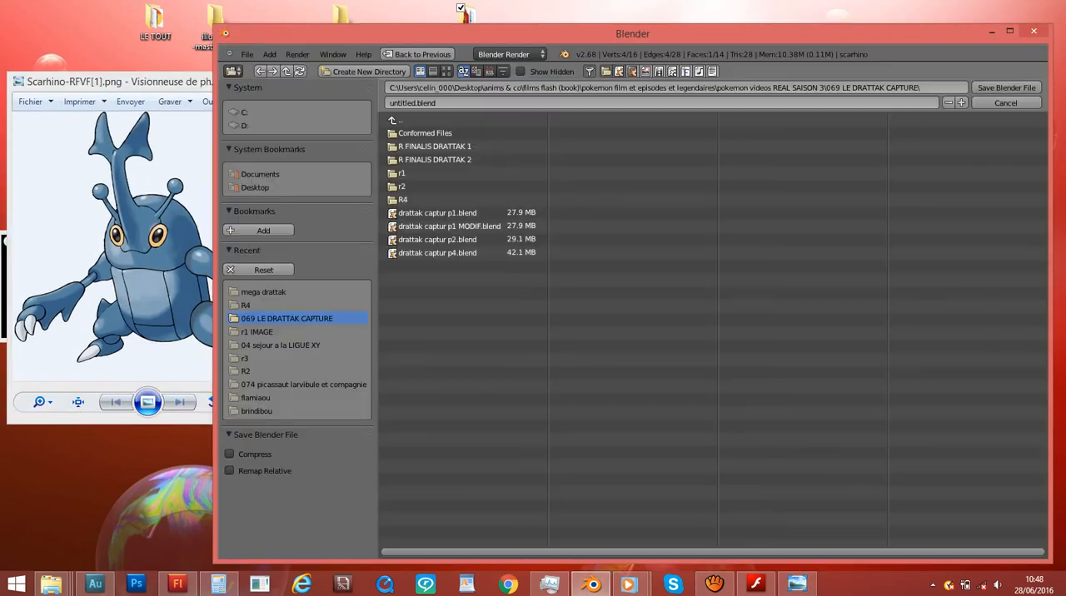
{"action": "left_click", "coordinate": [1007, 103]}
- Begin saving the scene and go to the "214 scarhino" folder inside "pokedex (sauf legendaires)"
{"action": "middle_click_drag", "start_coordinate": [708, 250], "coordinate": [796, 253]}
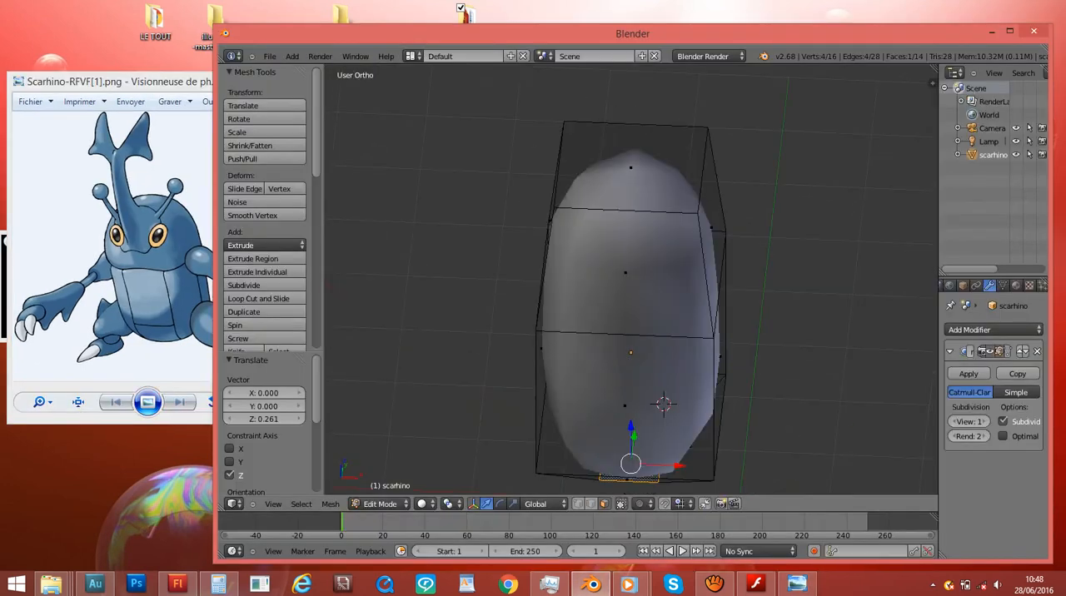
{"action": "key", "text": "ctrl+s"}
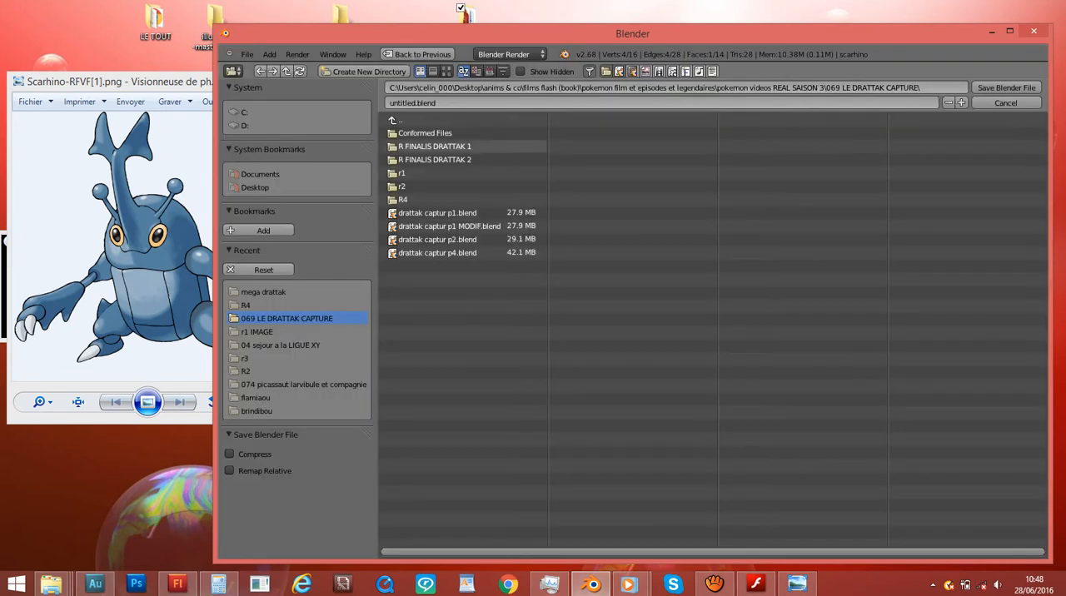
{"action": "left_click", "coordinate": [287, 70]}
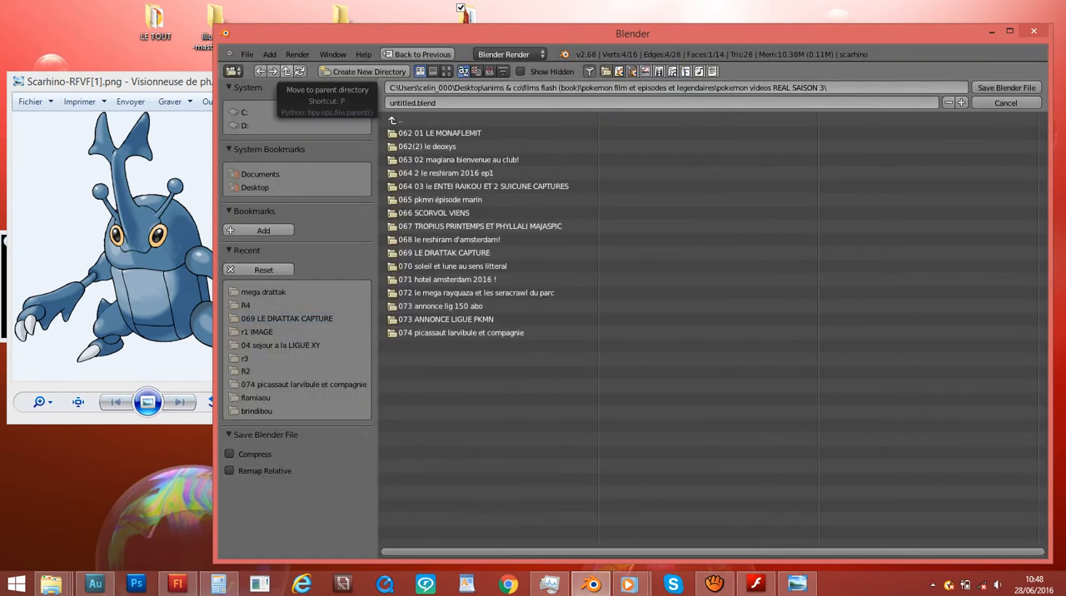
{"action": "left_click", "coordinate": [287, 70]}
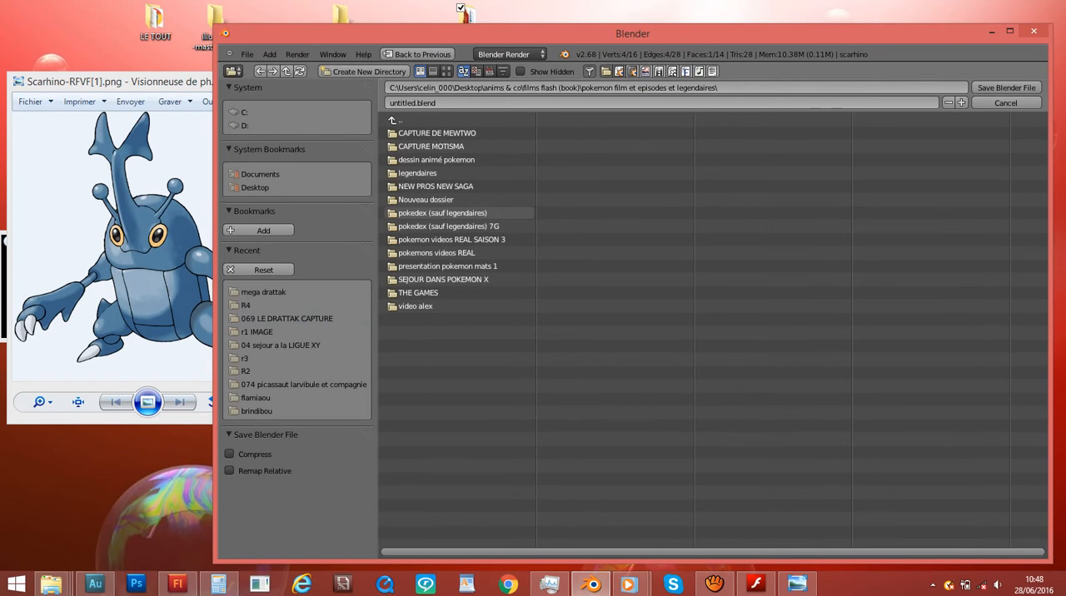
{"action": "left_click", "coordinate": [442, 212]}
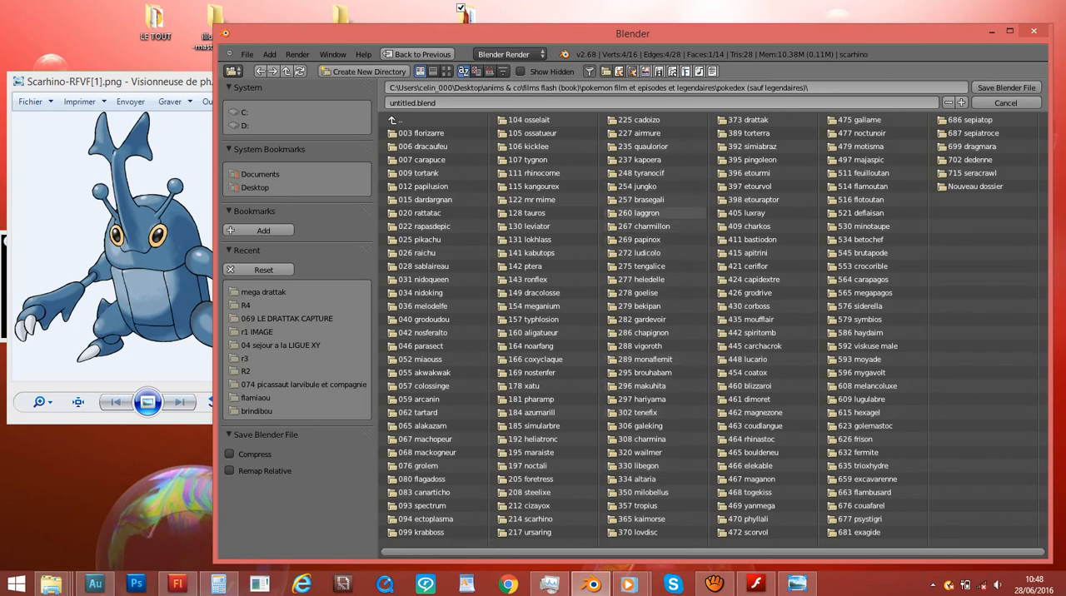
{"action": "left_click", "coordinate": [537, 519]}
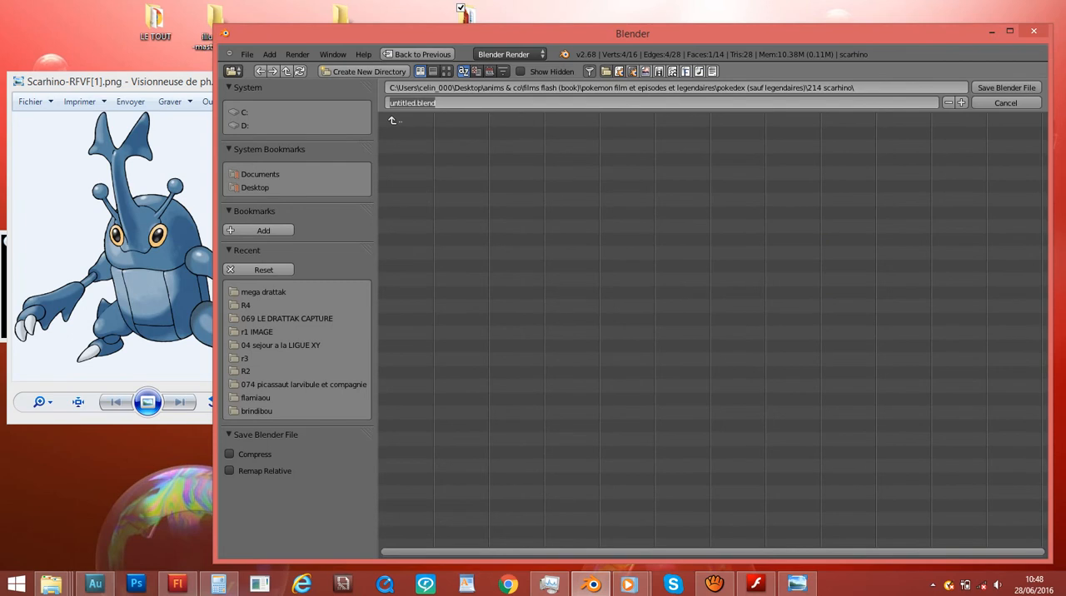
- Name the file scarhino.blend and save it, overwriting the existing version on the repeat save
{"action": "key", "text": "BackSpace"}
{"action": "key", "text": "Return"}
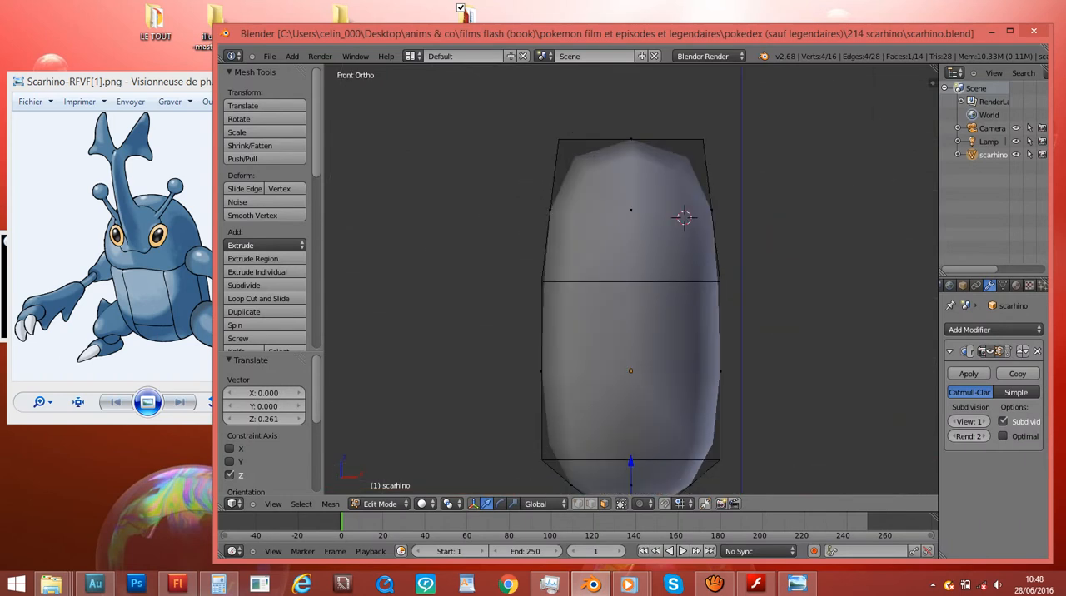
{"action": "key", "text": "ctrl+s"}
{"action": "middle_click_drag", "start_coordinate": [575, 150], "coordinate": [917, 154]}
{"action": "key", "text": "Return"}
- Select the upper front face of the body and show the mesh from the right side
{"action": "key", "text": "KP_1"}
{"action": "key", "text": "KP_3"}
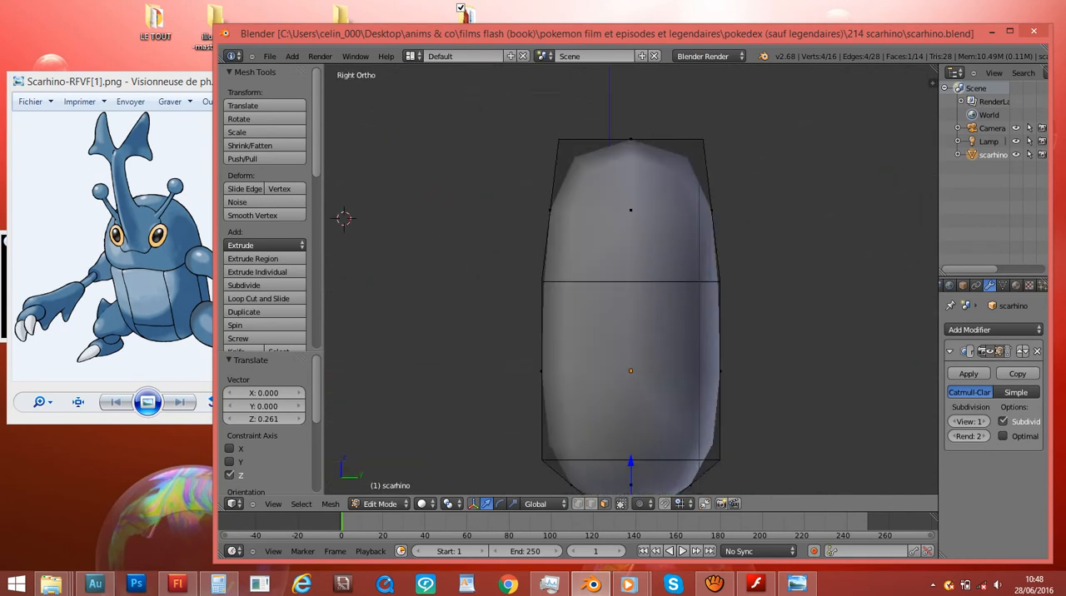
{"action": "scroll", "coordinate": [631, 282], "scroll_direction": "down", "scroll_amount": 3}
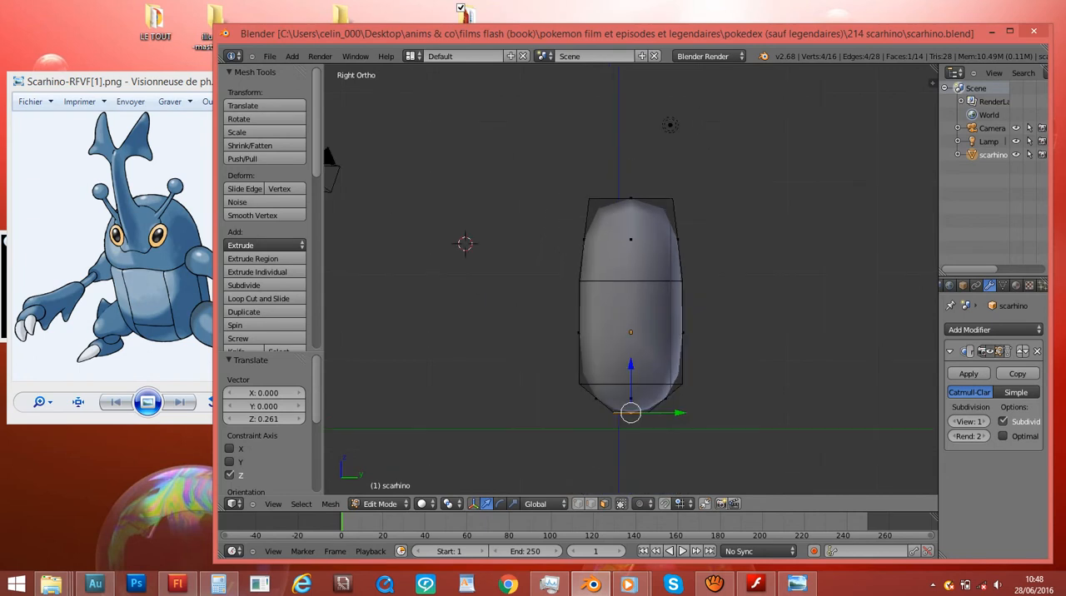
{"action": "key", "text": "KP_1"}
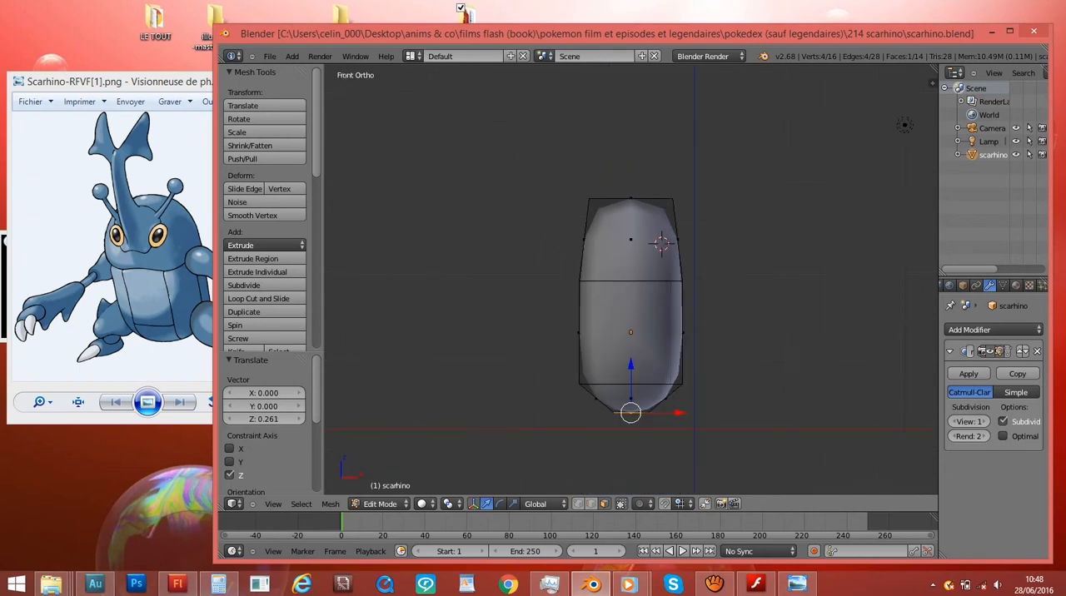
{"action": "scroll", "coordinate": [675, 229], "scroll_direction": "up", "scroll_amount": 2}
{"action": "right_click", "coordinate": [674, 230]}
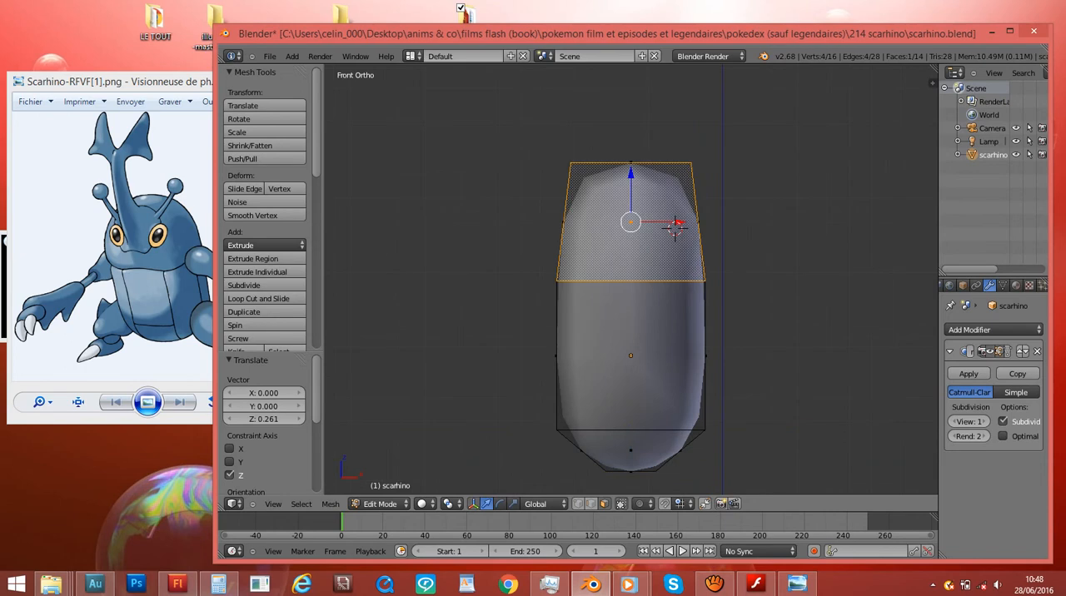
{"action": "key", "text": "KP_3"}
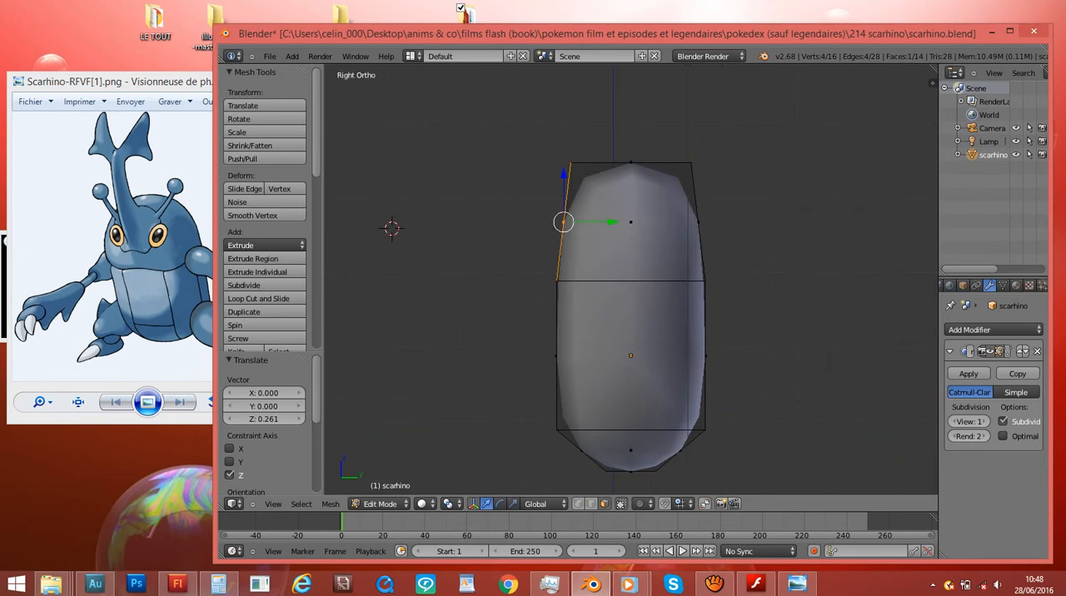
- Extrude the upper front face in place and scale the new face to about 0.257
{"action": "scroll", "coordinate": [631, 280], "scroll_direction": "up", "scroll_amount": 2}
{"action": "scroll", "coordinate": [631, 280], "scroll_direction": "down", "scroll_amount": 5, "text": "ctrl"}
{"action": "middle_click_drag", "start_coordinate": [632, 280], "coordinate": [713, 299]}
{"action": "key", "text": "e"}
{"action": "key", "text": "Escape"}
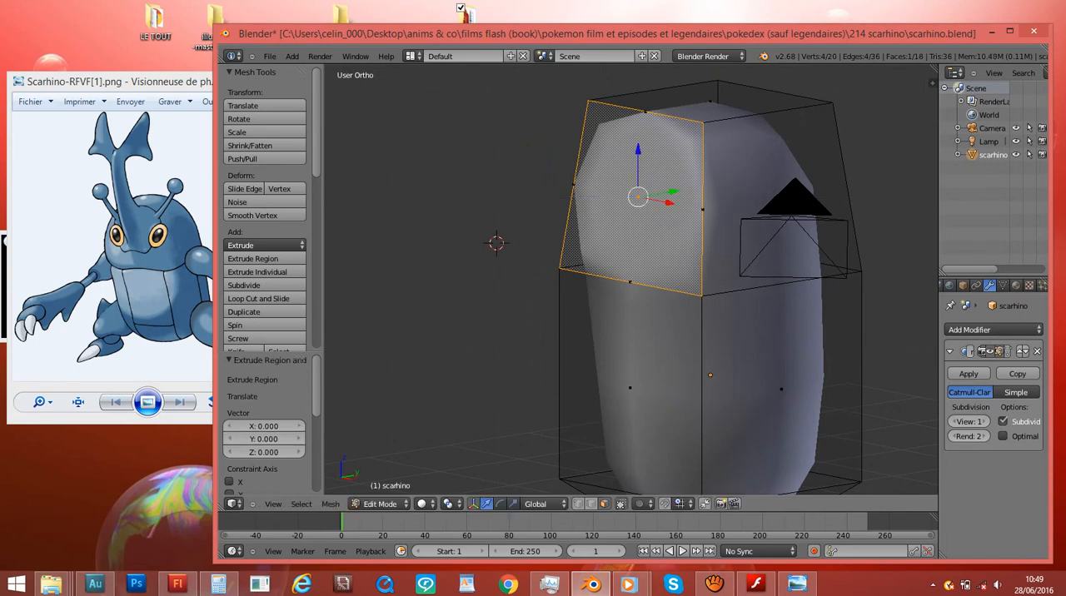
{"action": "key", "text": "s"}
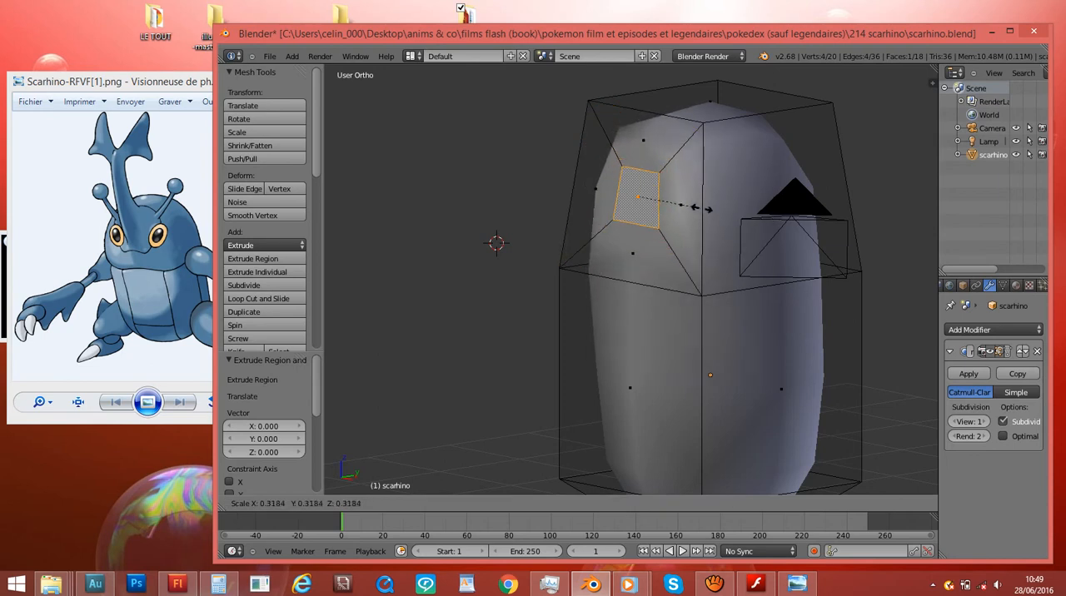
{"action": "left_click", "coordinate": [689, 205]}
{"action": "middle_click_drag", "start_coordinate": [689, 205], "coordinate": [775, 195]}
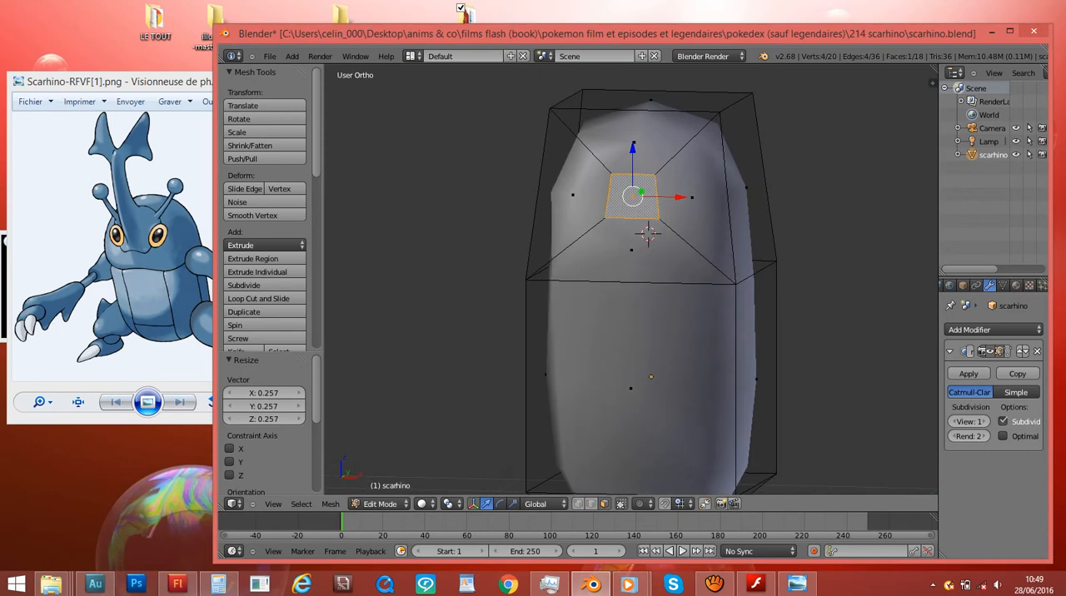
{"action": "key", "text": "KP_3"}
{"action": "scroll", "coordinate": [632, 282], "scroll_direction": "up", "scroll_amount": 2}
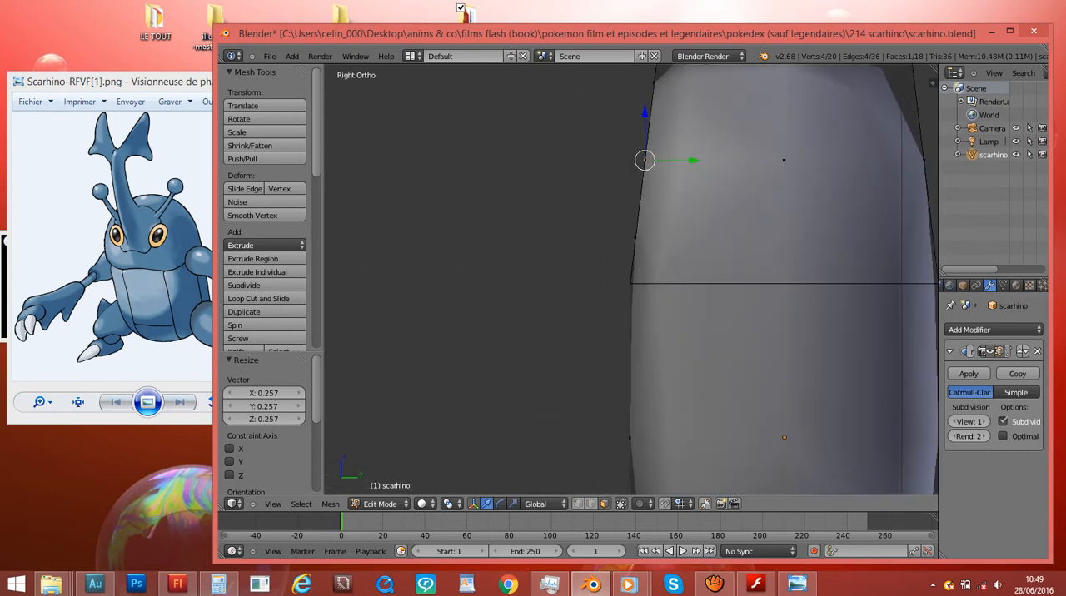
{"action": "key", "text": "g"}
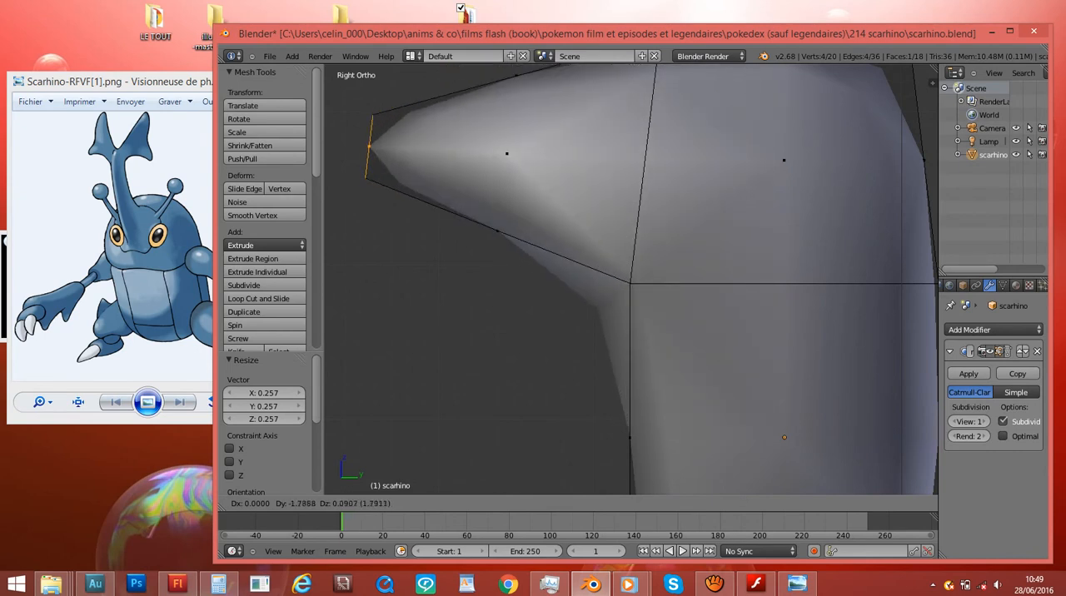
{"action": "key", "text": "Escape"}
- Nudge the small front face forward, rotate it about 2.37°, and move it by about Y -0.022 and Z 0.048
{"action": "scroll", "coordinate": [630, 280], "scroll_direction": "up", "scroll_amount": 6, "text": "shift"}
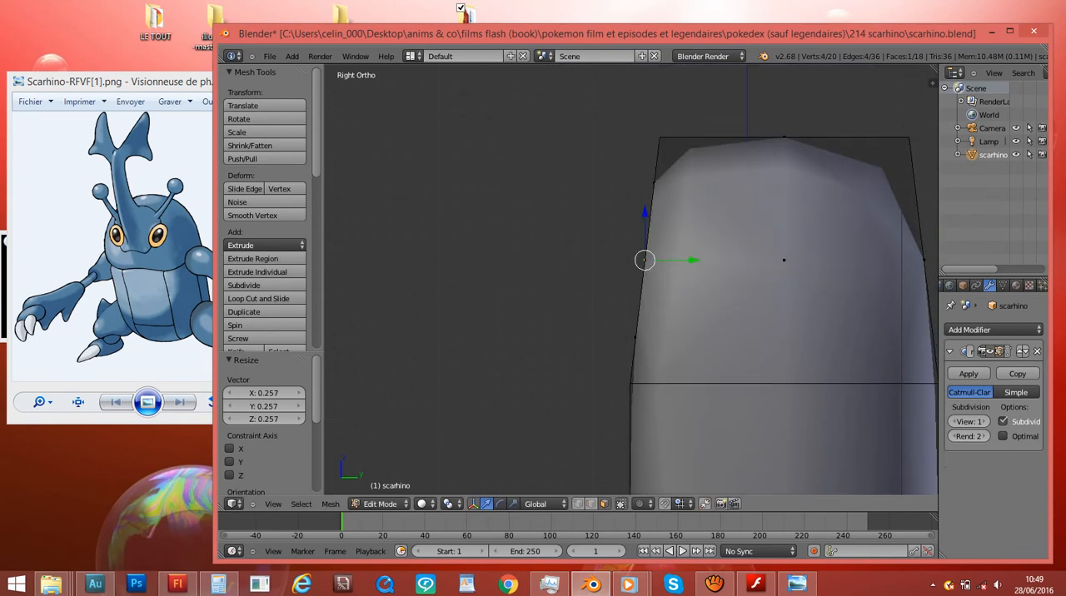
{"action": "key", "text": "z"}
{"action": "key", "text": "g"}
{"action": "key", "text": "Return"}
{"action": "key", "text": "r"}
{"action": "key", "text": "Return"}
{"action": "key", "text": "g"}
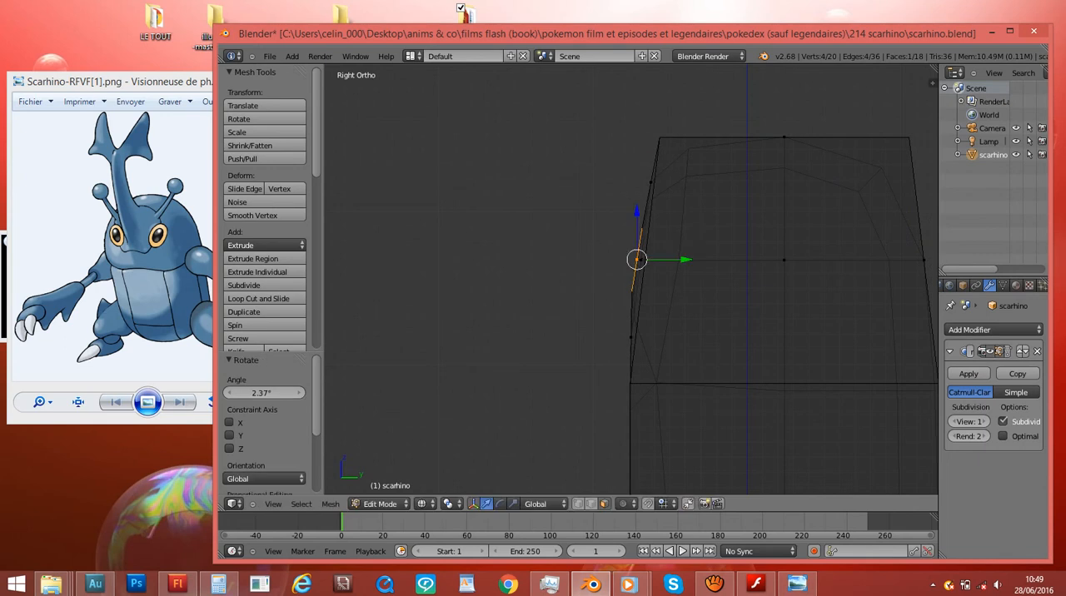
{"action": "key", "text": "Return"}
{"action": "key", "text": "z"}
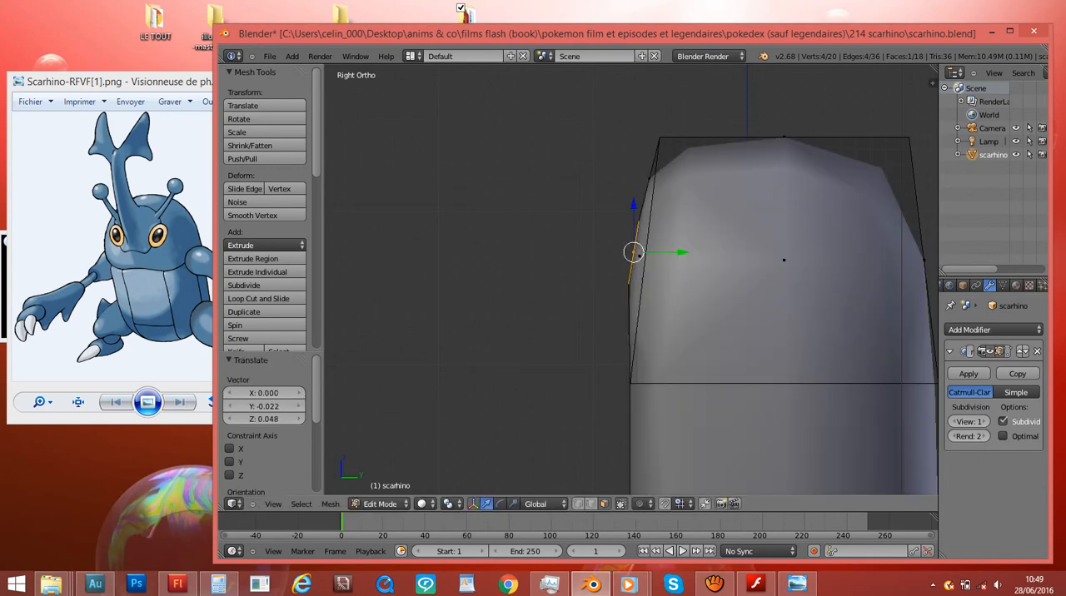
- Extrude the small front face outward by about Y -0.735 and Z 0.119 as the horn's base
{"action": "key", "text": "e"}
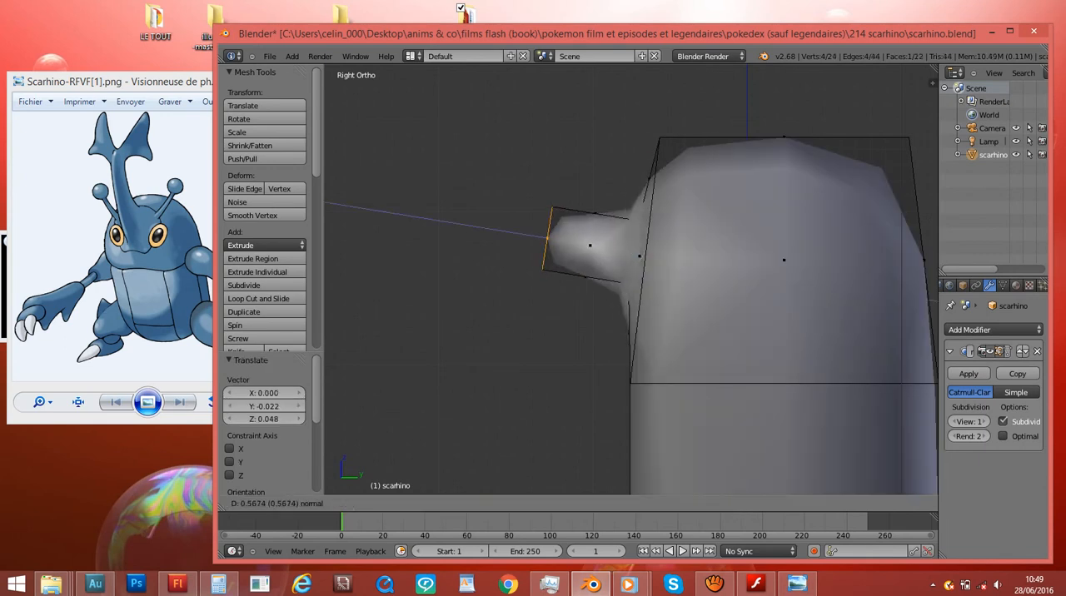
{"action": "key", "text": "Return"}
{"action": "key", "text": "r"}
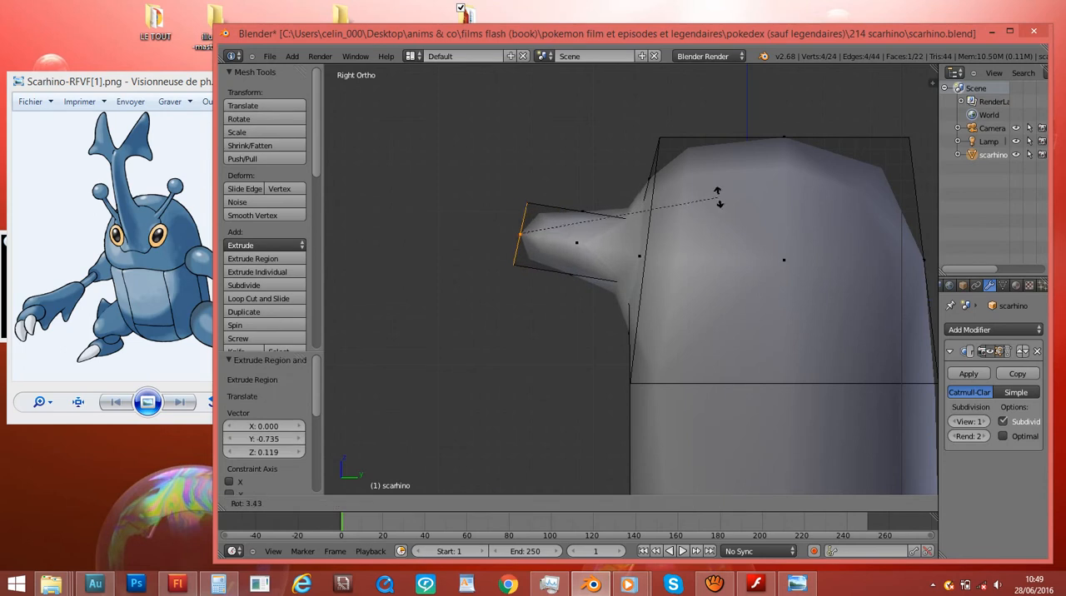
{"action": "key", "text": "Escape"}
{"action": "middle_click_drag", "start_coordinate": [575, 283], "coordinate": [816, 318]}
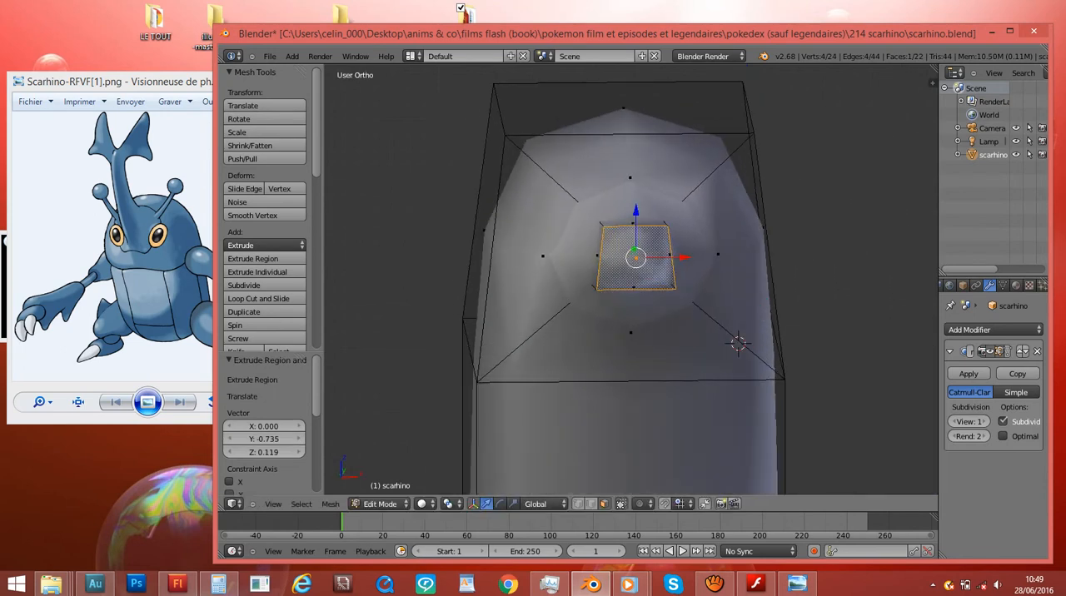
{"action": "key", "text": "r"}
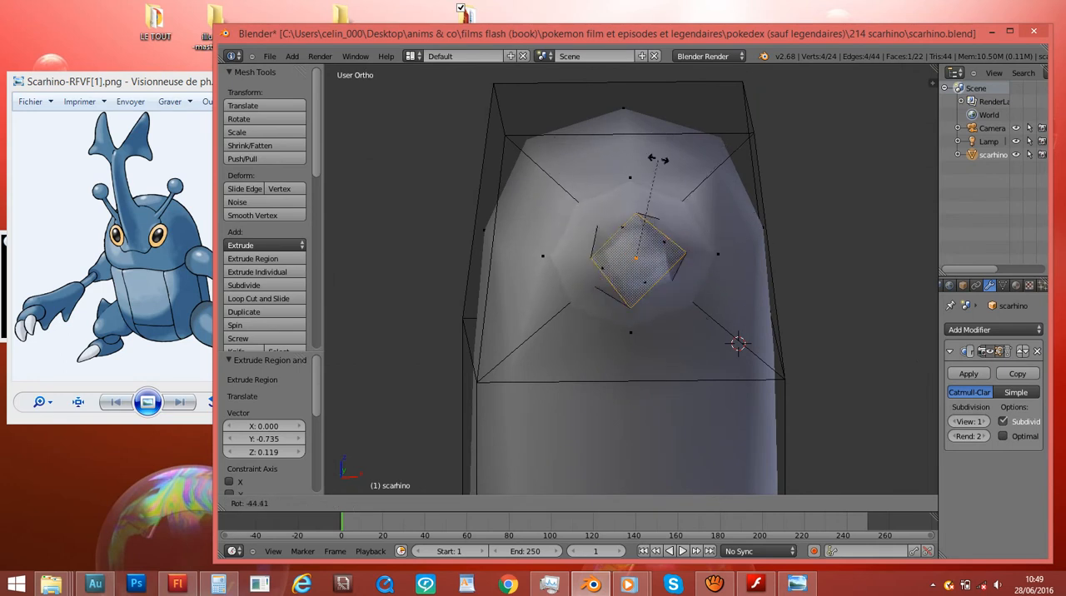
{"action": "left_click", "coordinate": [745, 286]}
{"action": "key", "text": "KP_3"}
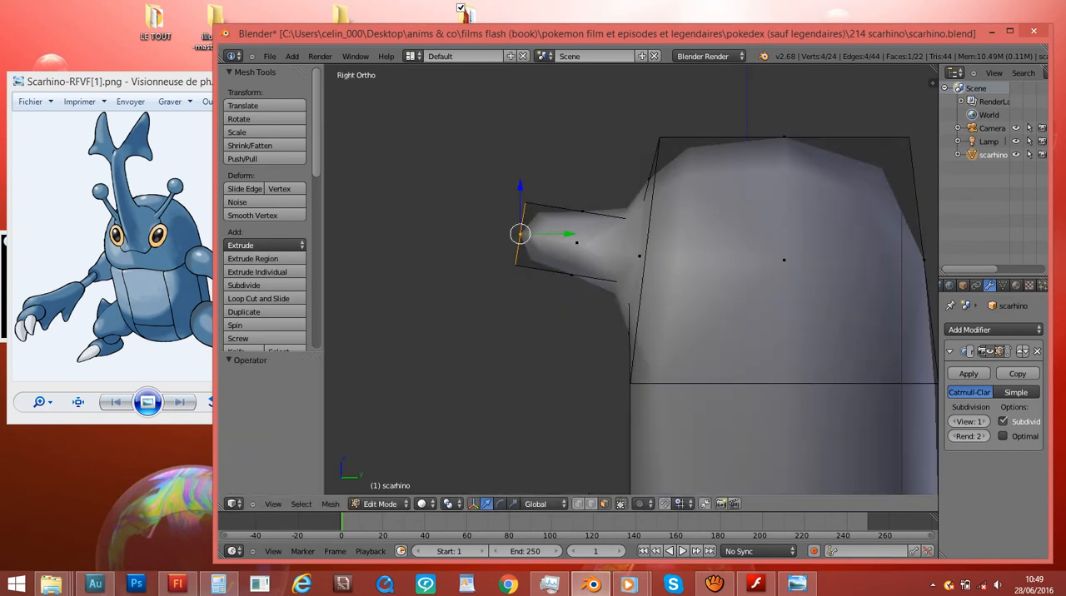
- Rotate the horn base's end face by about 9.6° and 12.2°, and move it about Y 0.285 and Z 0.186
{"action": "key", "text": "r"}
{"action": "key", "text": "r"}
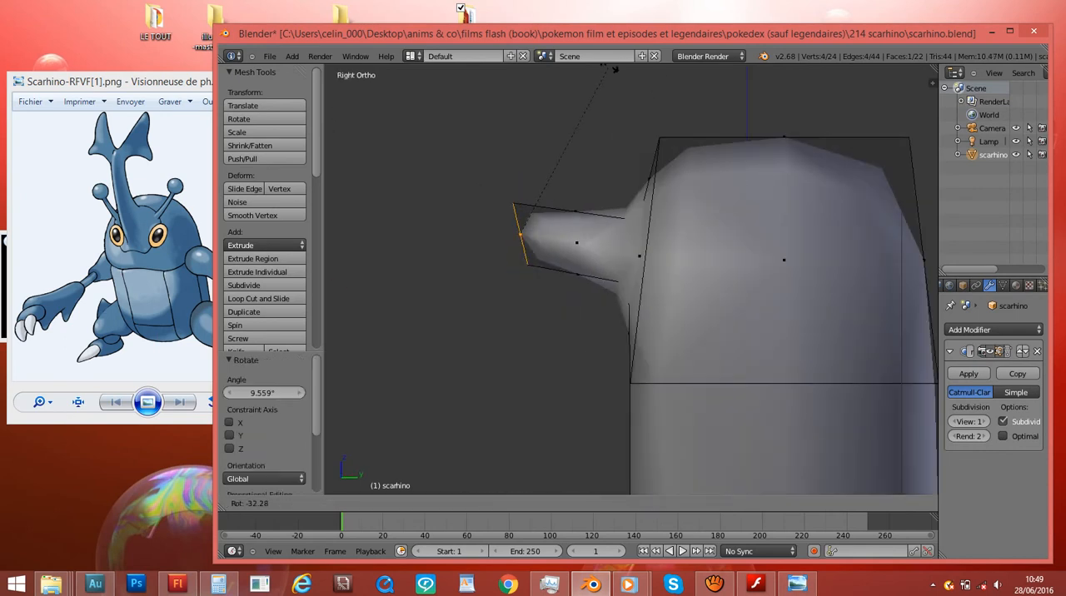
{"action": "left_click", "coordinate": [715, 170]}
{"action": "key", "text": "g"}
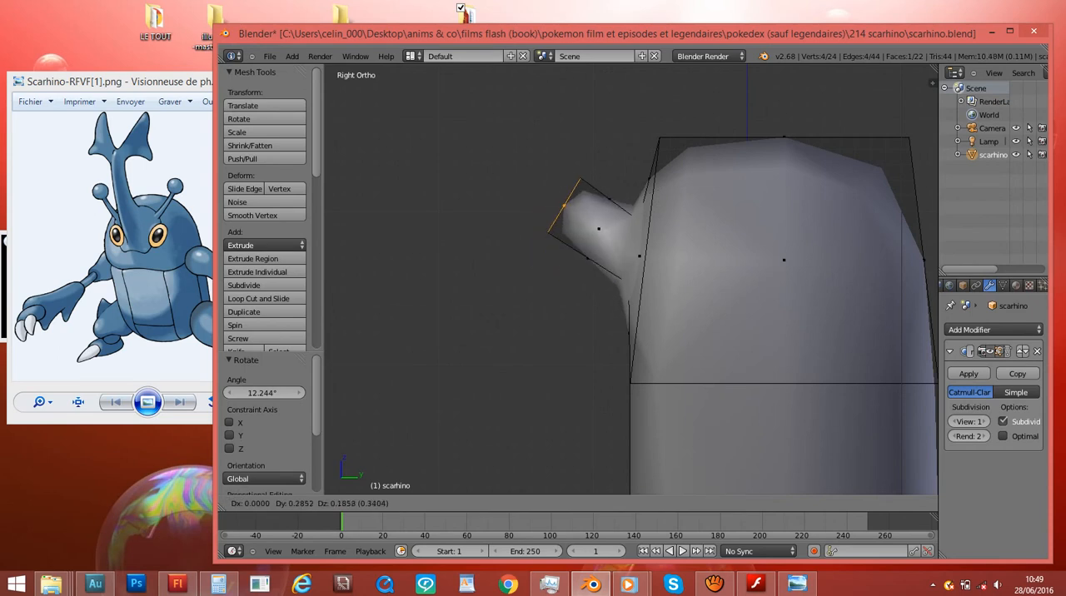
{"action": "left_click", "coordinate": [759, 141]}
- Extrude the horn by about Y -0.908 and Z 0.546, then rotate its end upward and move it Y 0.600 and Z 0.332
{"action": "scroll", "coordinate": [758, 142], "scroll_direction": "down", "scroll_amount": 4}
{"action": "key", "text": "e"}
{"action": "left_click", "coordinate": [690, 100]}
{"action": "key", "text": "r"}
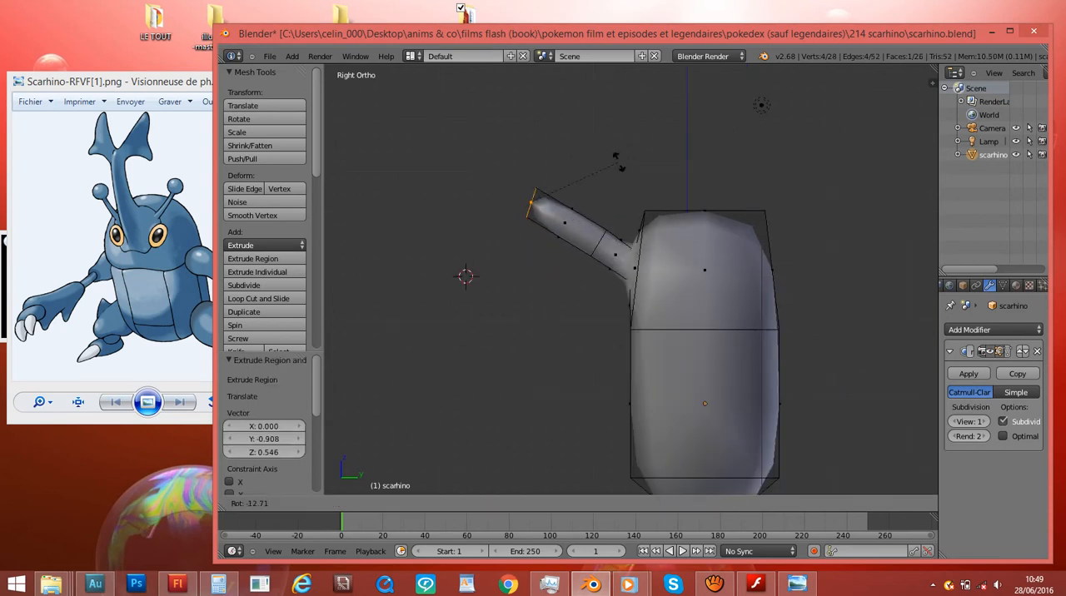
{"action": "left_click", "coordinate": [579, 252]}
{"action": "key", "text": "g"}
{"action": "left_click", "coordinate": [620, 229]}
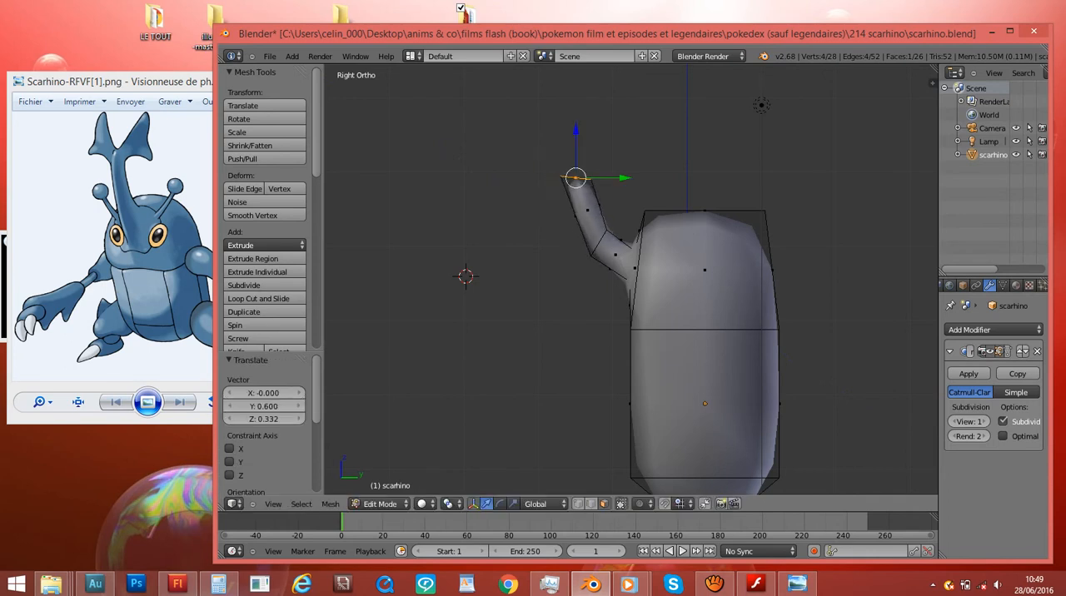
- Extrude the horn's end upward, scale it narrower, and move it by about Y -0.072 and Z -0.045
{"action": "key", "text": "e"}
{"action": "left_click", "coordinate": [625, 181]}
{"action": "key", "text": "s"}
{"action": "left_click", "coordinate": [610, 163]}
{"action": "key", "text": "g"}
{"action": "left_click", "coordinate": [607, 166]}
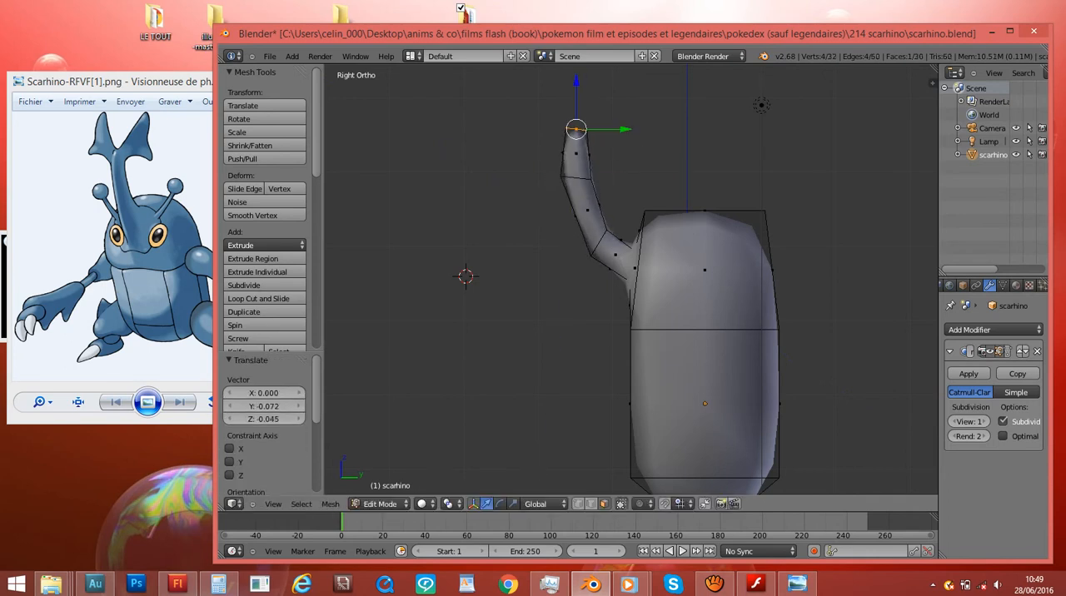
- In front view, extrude the horn's tip a little, widen it, and extrude it again by about Y 0.043 and Z 0.385
{"action": "key", "text": "KP_1"}
{"action": "key", "text": "e"}
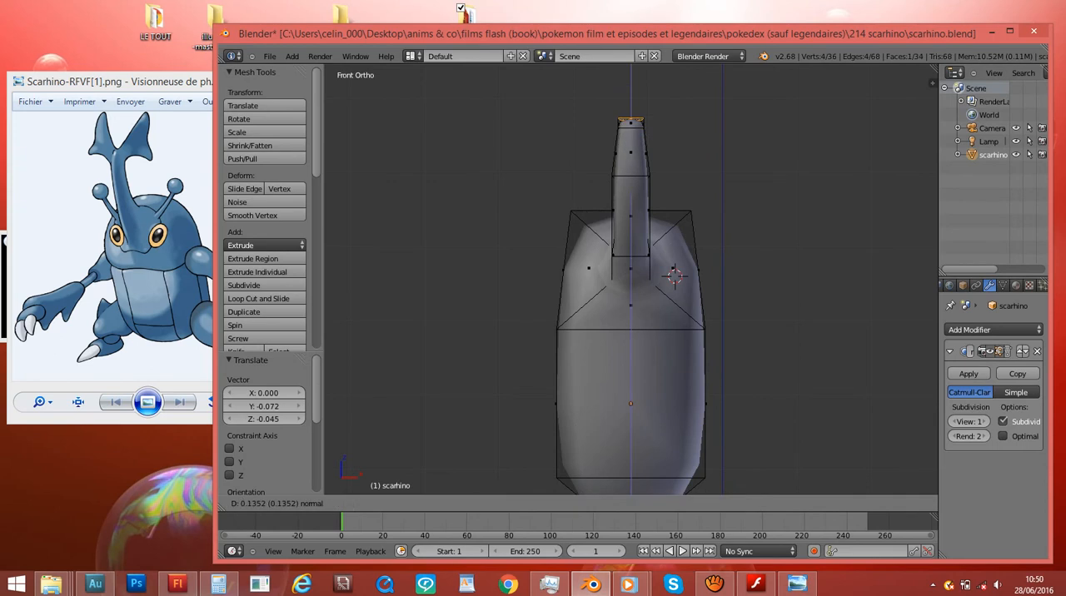
{"action": "left_click", "coordinate": [726, 138]}
{"action": "key", "text": "s"}
{"action": "left_click", "coordinate": [826, 153]}
{"action": "key", "text": "e"}
{"action": "left_click", "coordinate": [825, 127]}
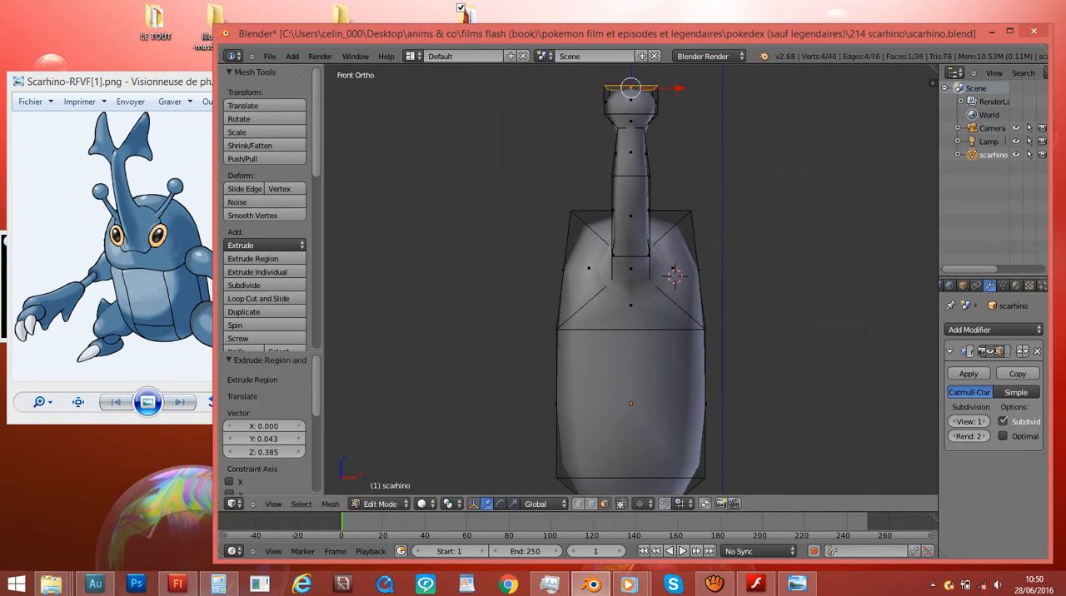
- Scale down the horn's top face and move it by about X -0.009 and Z -0.072
{"action": "scroll", "coordinate": [824, 126], "scroll_direction": "up", "scroll_amount": 5, "text": "shift"}
{"action": "left_click", "coordinate": [685, 162]}
{"action": "key", "text": "g"}
{"action": "left_click", "coordinate": [684, 168]}
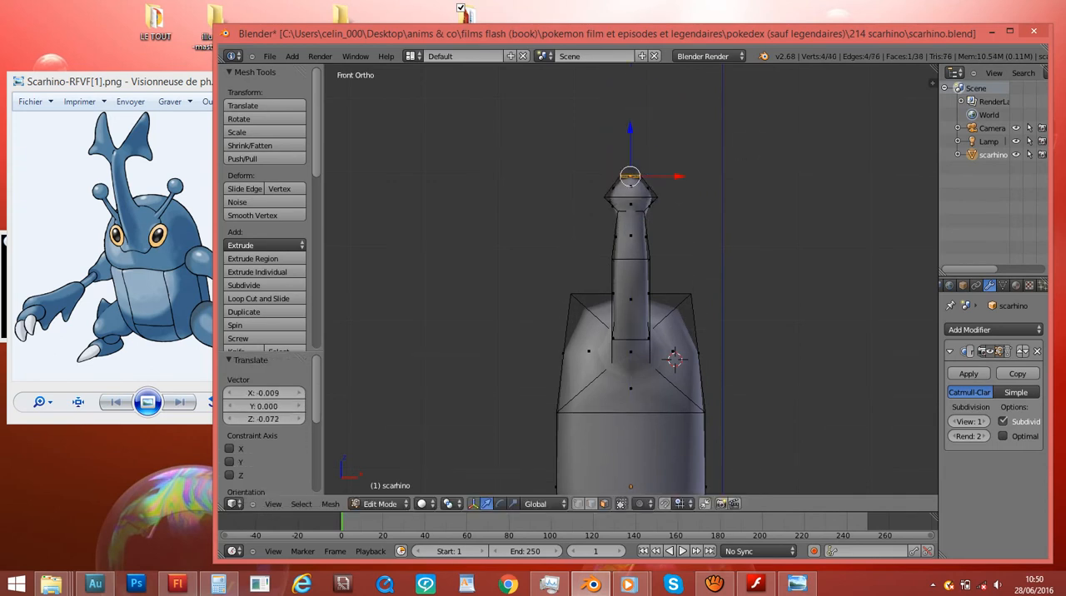
- In wireframe, extrude the horn head's right face, shrink it, move it X -0.412 and Z -0.081, and rotate it upward
{"action": "key", "text": "z"}
{"action": "key", "text": "e"}
{"action": "left_click", "coordinate": [791, 169]}
{"action": "key", "text": "s"}
{"action": "left_click", "coordinate": [756, 184]}
{"action": "key", "text": "g"}
{"action": "left_click", "coordinate": [725, 191]}
{"action": "key", "text": "r"}
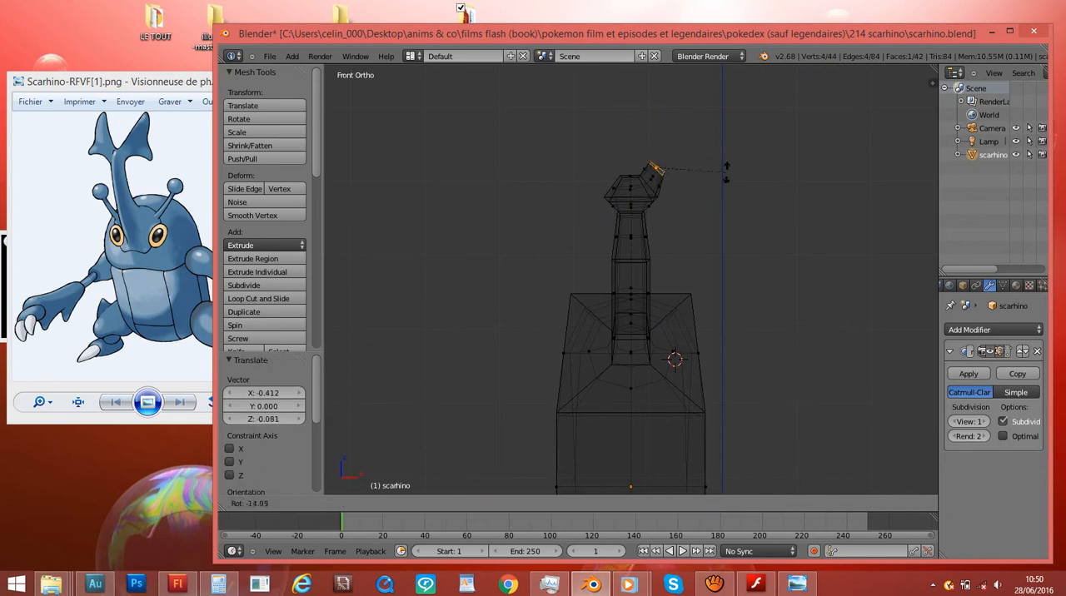
{"action": "left_click", "coordinate": [723, 152]}
- Extrude a second segment on the right prong, scale its end smaller, and move it about X -0.152 and Z 0.081
{"action": "key", "text": "e"}
{"action": "left_click", "coordinate": [730, 134]}
{"action": "key", "text": "s"}
{"action": "left_click", "coordinate": [710, 140]}
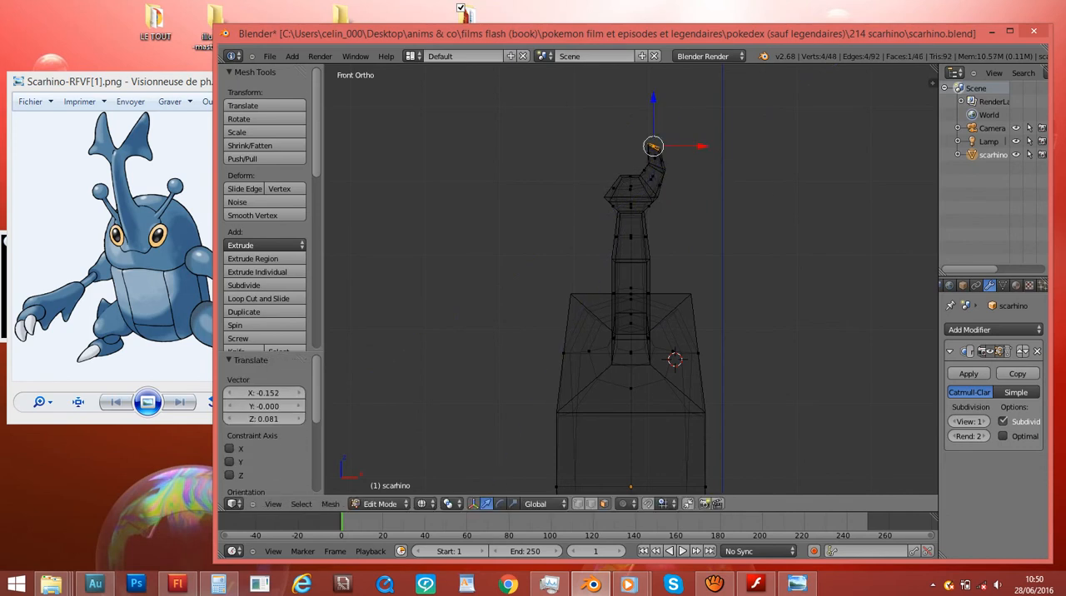
- Extrude the horn head's left face outward, then rotate and move it to form the left prong's first segment
{"action": "key", "text": "e"}
{"action": "left_click", "coordinate": [704, 185]}
{"action": "key", "text": "r"}
{"action": "left_click", "coordinate": [704, 220]}
{"action": "key", "text": "g"}
{"action": "left_click", "coordinate": [701, 208]}
- Extrude a second, narrower segment on the left prong and rotate its end about 9.64° to match the right prong
{"action": "key", "text": "e"}
{"action": "left_click", "coordinate": [692, 194]}
{"action": "left_click", "coordinate": [596, 159]}
{"action": "key", "text": "r"}
{"action": "left_click", "coordinate": [608, 137]}
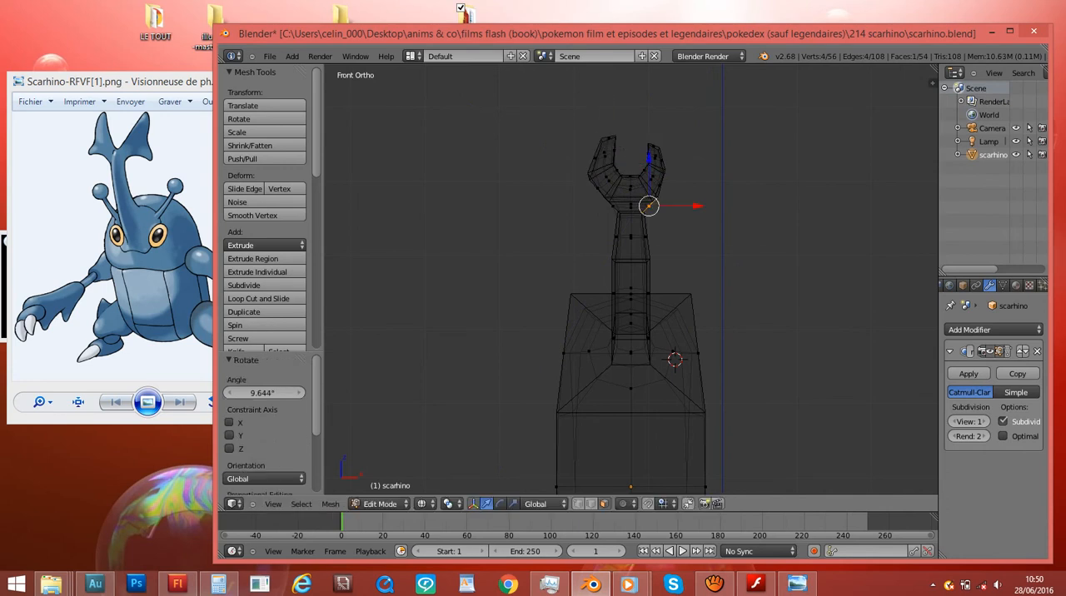
- Extrude a short barb from each side of the horn head's lower part, then shrink, rotate and reposition the barb ends
{"action": "key", "text": "e"}
{"action": "left_click", "coordinate": [673, 220]}
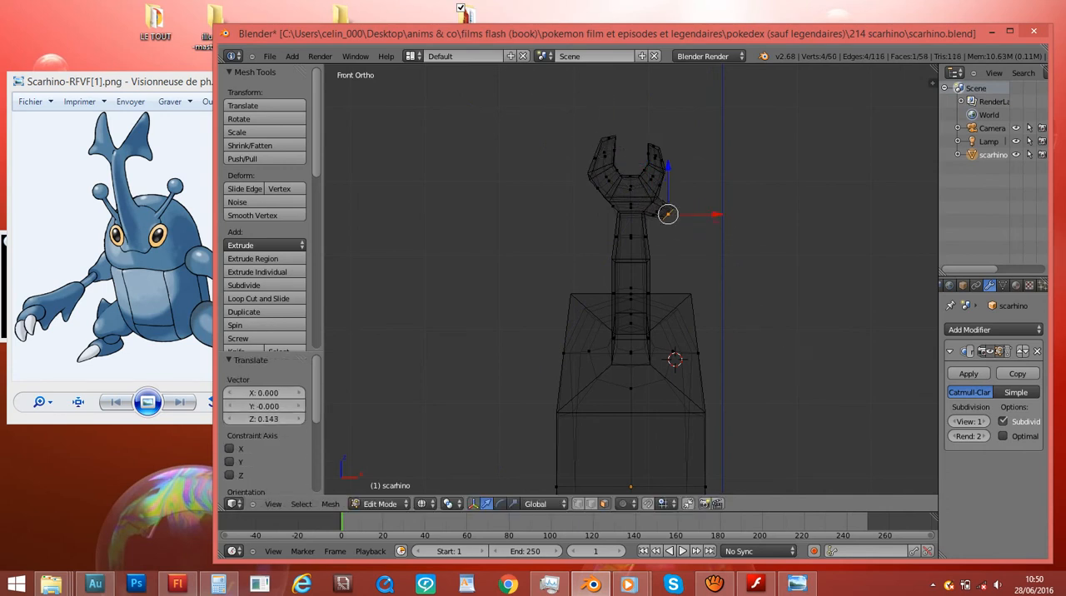
{"action": "key", "text": "e"}
{"action": "left_click", "coordinate": [675, 223]}
{"action": "key", "text": "s"}
{"action": "left_click", "coordinate": [679, 229]}
{"action": "scroll", "coordinate": [680, 227], "scroll_direction": "up", "scroll_amount": 2}
{"action": "key", "text": "r"}
{"action": "left_click", "coordinate": [703, 201]}
{"action": "key", "text": "g"}
{"action": "left_click", "coordinate": [697, 193]}
- Reposition the upper prong tips, moving the left one X 0.019, Z -0.118 and the right one X 0.118, Z -0.075
{"action": "right_click", "coordinate": [599, 77]}
{"action": "key", "text": "g"}
{"action": "left_click", "coordinate": [601, 90]}
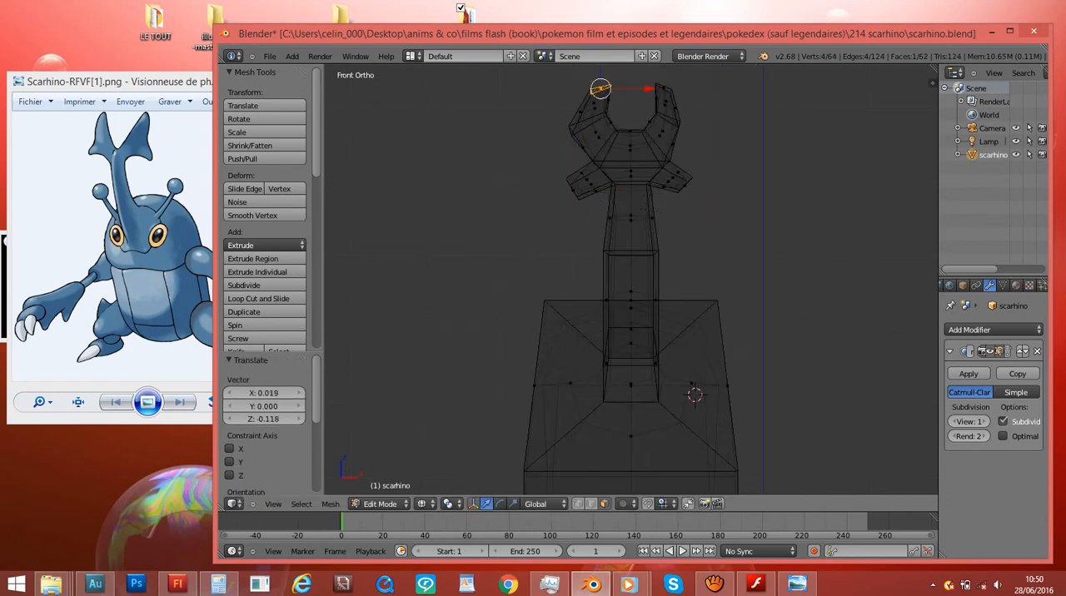
{"action": "key", "text": "g"}
{"action": "left_click", "coordinate": [631, 124]}
{"action": "key", "text": "g"}
{"action": "left_click", "coordinate": [579, 94]}
{"action": "key", "text": "g"}
{"action": "left_click", "coordinate": [677, 96]}
{"action": "scroll", "coordinate": [677, 96], "scroll_direction": "down", "scroll_amount": 4}
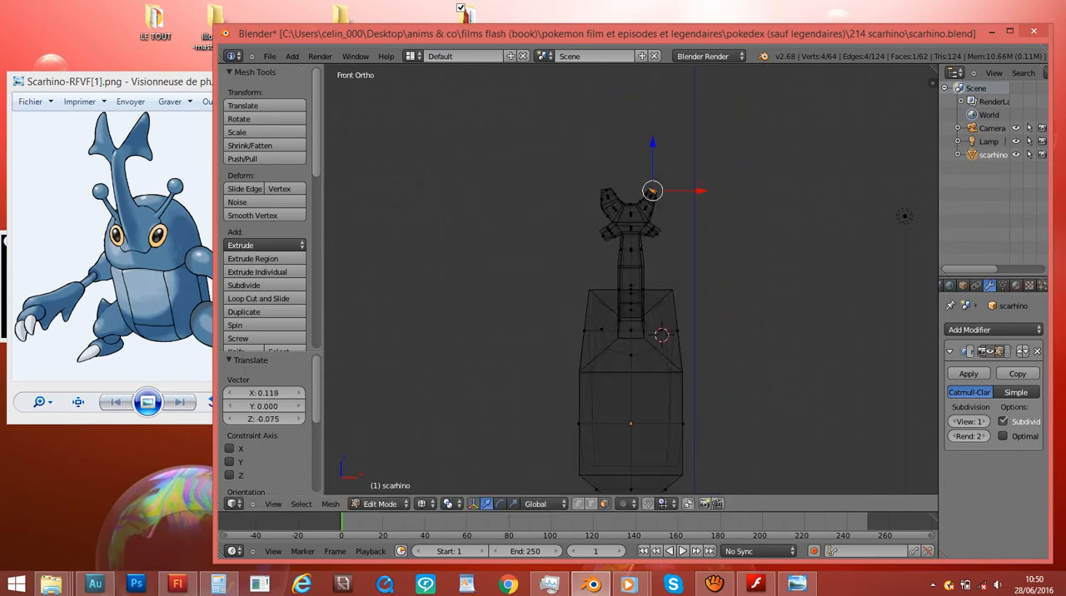
- Check the smoothed horn, then in wireframe shift the right lower barb's end face slightly outward and down
{"action": "key", "text": "Tab"}
{"action": "key", "text": "z"}
{"action": "mouse_move", "coordinate": [677, 96]}
{"action": "middle_mouse_down"}
{"action": "mouse_move", "coordinate": [645, 111]}
{"action": "mouse_move", "coordinate": [546, 109]}
{"action": "mouse_move", "coordinate": [646, 102]}
{"action": "middle_mouse_up"}
{"action": "key", "text": "KP_1"}
{"action": "key", "text": "Tab"}
{"action": "scroll", "coordinate": [631, 279], "scroll_direction": "up", "scroll_amount": 5}
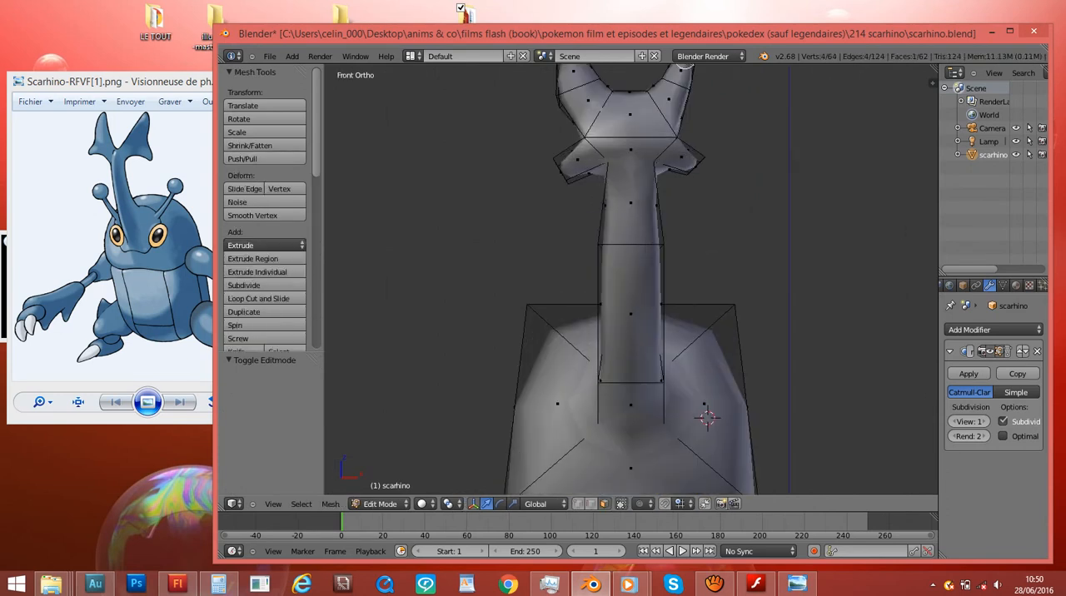
{"action": "key", "text": "z"}
{"action": "key", "text": "g"}
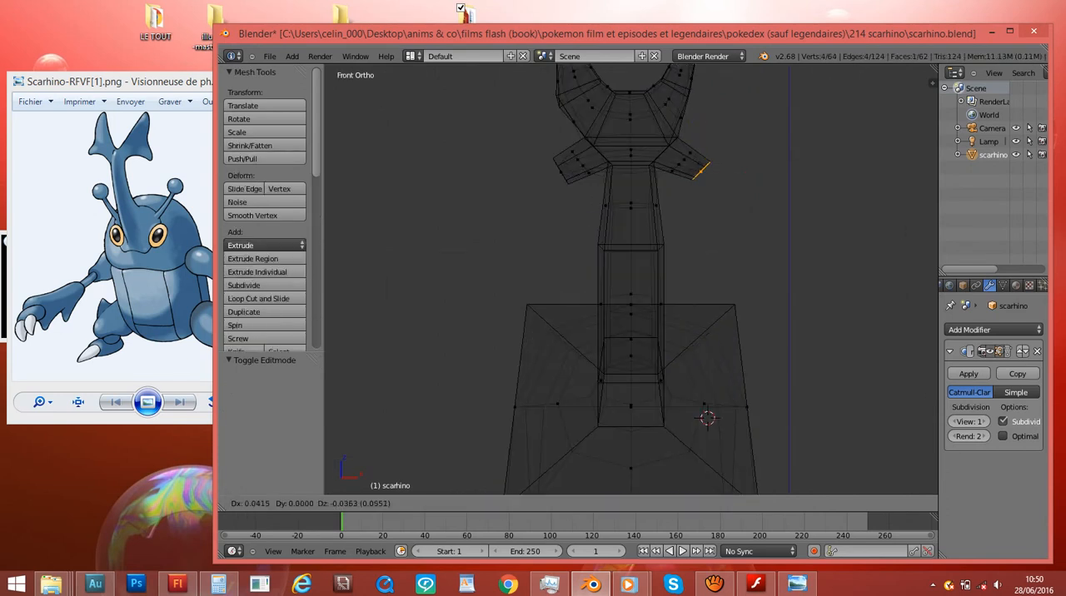
{"action": "left_click", "coordinate": [705, 171]}
- Return to object mode with solid shading and save scarhino.blend, overwriting the existing file
{"action": "key", "text": "Tab"}
{"action": "scroll", "coordinate": [705, 171], "scroll_direction": "down", "scroll_amount": 5}
{"action": "key", "text": "z"}
{"action": "middle_click_drag", "start_coordinate": [833, 212], "coordinate": [698, 259]}
{"action": "key", "text": "ctrl+s"}
{"action": "key", "text": "Return"}
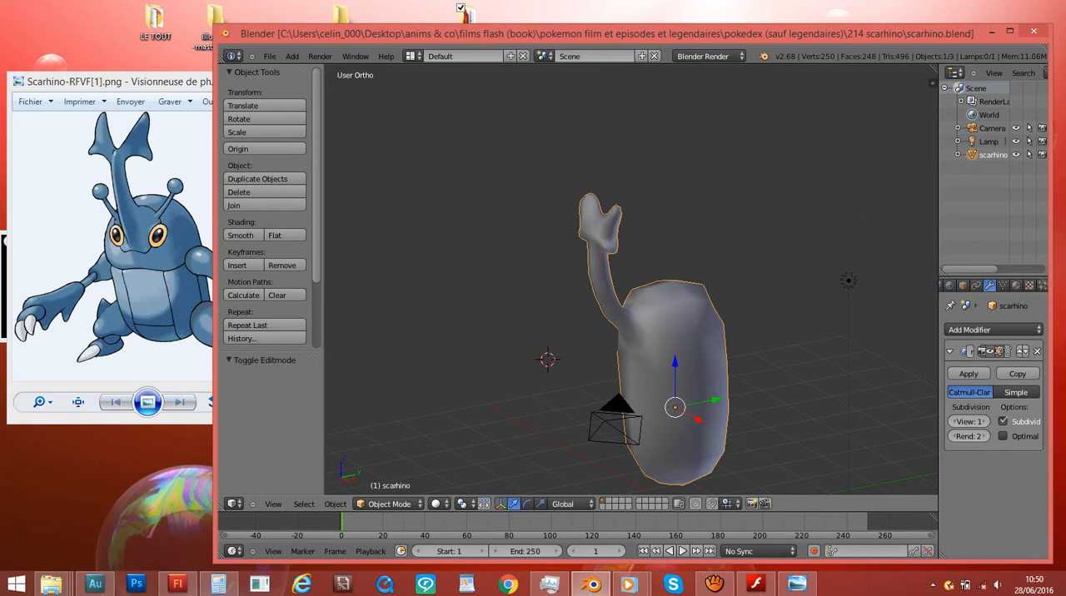
- In edit mode, extrude the right side face of the horn's base as the right antenna's first segment and shrink its end
{"action": "key", "text": "KP_1"}
{"action": "scroll", "coordinate": [631, 196], "scroll_direction": "down", "scroll_amount": 1}
{"action": "key", "text": "Tab"}
{"action": "middle_click_drag", "start_coordinate": [631, 196], "coordinate": [542, 221]}
{"action": "scroll", "coordinate": [542, 221], "scroll_direction": "up", "scroll_amount": 2}
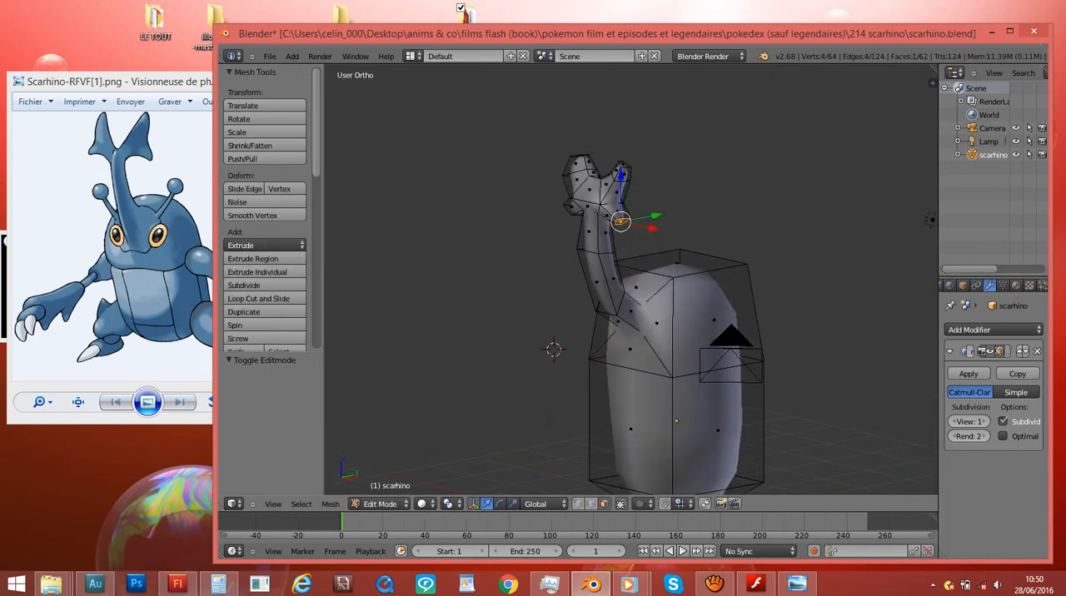
{"action": "key", "text": "KP_1"}
{"action": "middle_click_drag", "start_coordinate": [583, 316], "coordinate": [477, 206], "text": "shift"}
{"action": "scroll", "coordinate": [583, 198], "scroll_direction": "up", "scroll_amount": 4}
{"action": "scroll", "coordinate": [583, 198], "scroll_direction": "down", "scroll_amount": 1}
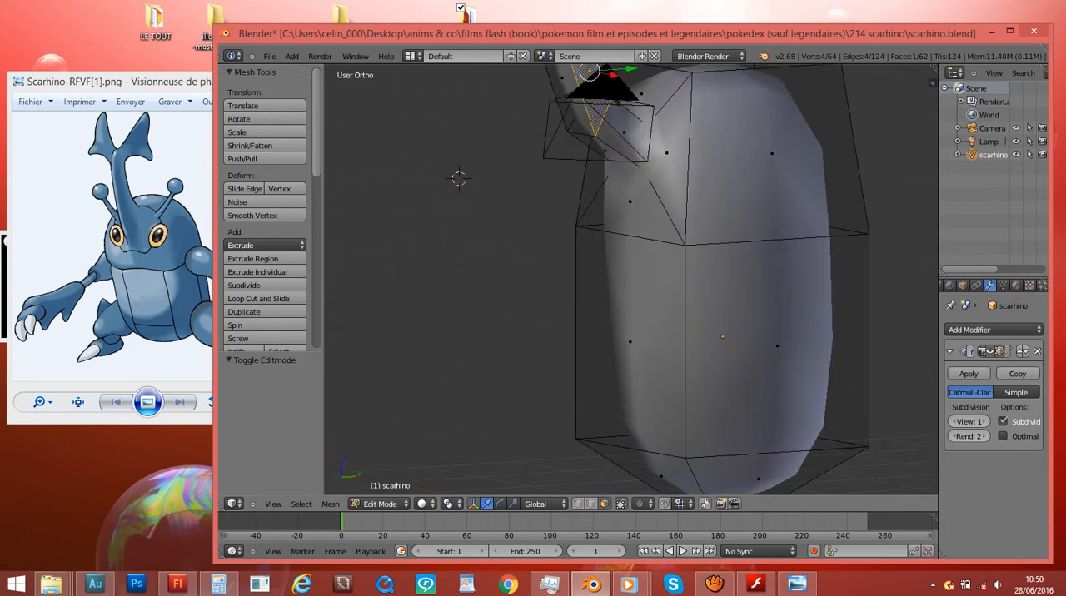
{"action": "key", "text": "KP_1"}
{"action": "key", "text": "e"}
{"action": "left_click", "coordinate": [778, 190]}
{"action": "key", "text": "s"}
{"action": "left_click", "coordinate": [717, 154]}
- Rotate the right antenna's end and extrude a second segment, with its end scaled to 0.834
{"action": "scroll", "coordinate": [750, 200], "scroll_direction": "up", "scroll_amount": 4, "text": "shift"}
{"action": "key", "text": "r"}
{"action": "left_click", "coordinate": [771, 244]}
{"action": "key", "text": "e"}
{"action": "key", "text": "Return"}
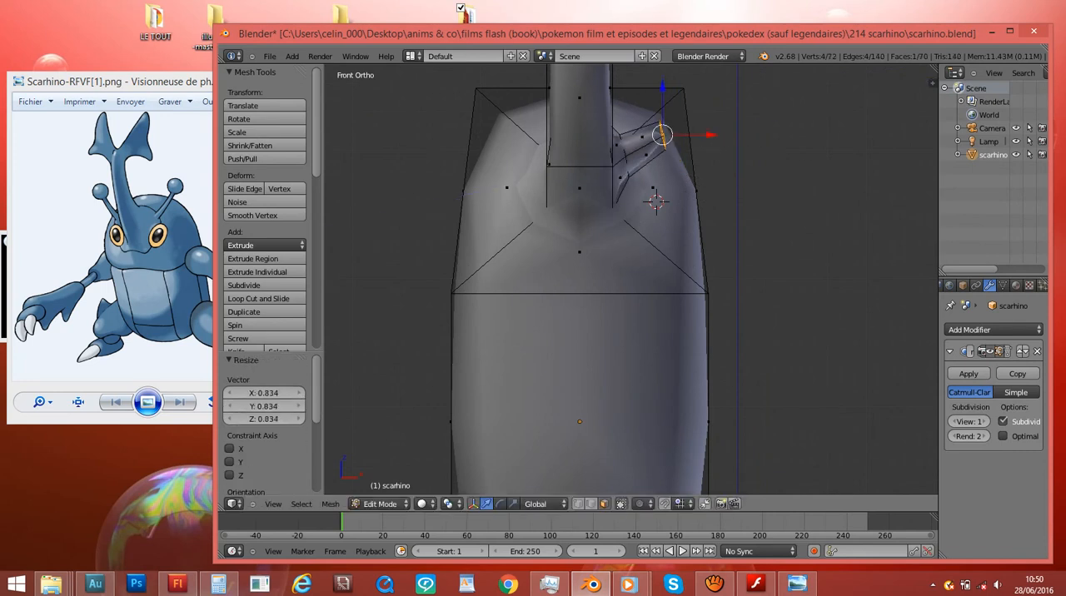
- Extend the right antenna with further extrusions, enlarge its end by 2.223, and close it off as a rounded bulb
{"action": "key", "text": "e"}
{"action": "key", "text": "Return"}
{"action": "left_click", "coordinate": [927, 241]}
{"action": "key", "text": "e"}
{"action": "left_click", "coordinate": [901, 214]}
{"action": "key", "text": "s"}
{"action": "left_click", "coordinate": [805, 146]}
{"action": "left_click", "coordinate": [906, 315]}
{"action": "key", "text": "s"}
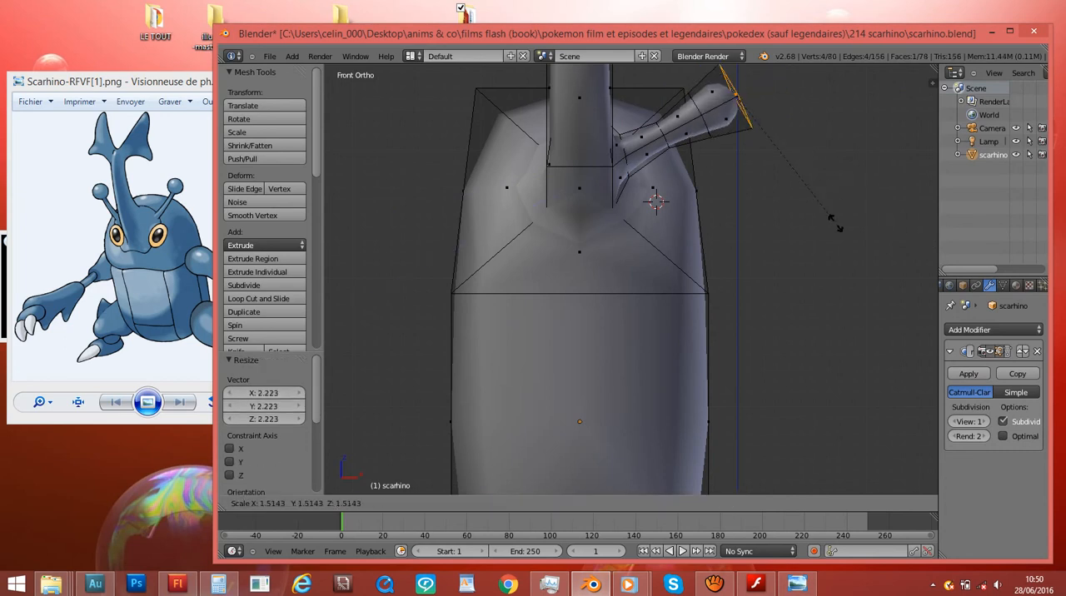
{"action": "left_click", "coordinate": [866, 238]}
{"action": "key", "text": "s"}
{"action": "left_click", "coordinate": [799, 146]}
- Extrude the left side face of the horn's base X -0.363, Z 0.037, then rotate, scale and move its end
{"action": "middle_click_drag", "start_coordinate": [733, 167], "coordinate": [804, 168]}
{"action": "key", "text": "KP_1"}
{"action": "key", "text": "e"}
{"action": "left_click", "coordinate": [658, 160]}
{"action": "key", "text": "r"}
{"action": "left_click", "coordinate": [654, 164]}
{"action": "key", "text": "s"}
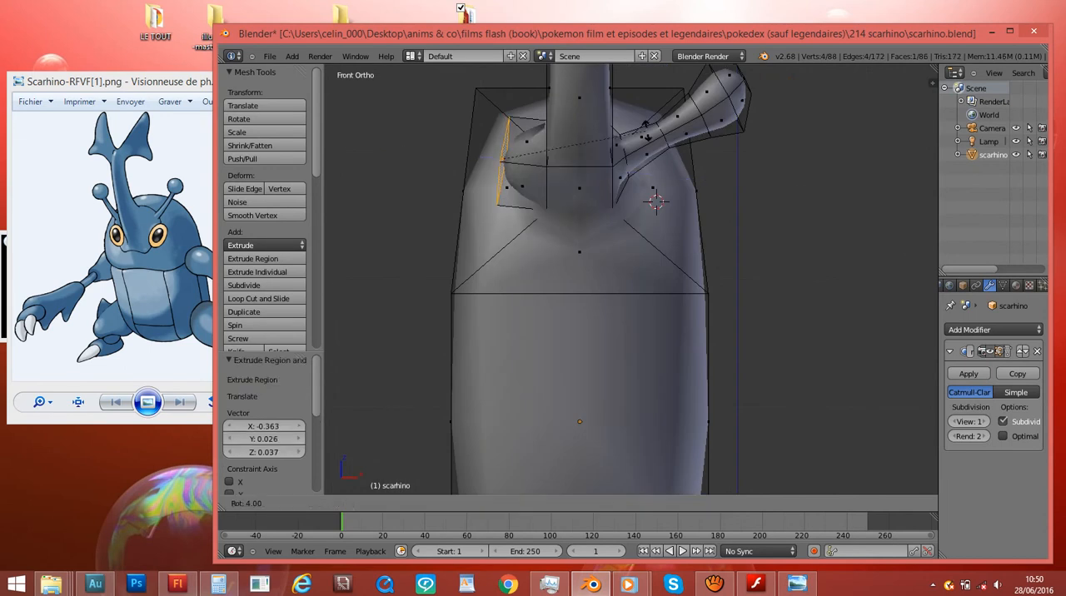
{"action": "left_click", "coordinate": [567, 159]}
{"action": "key", "text": "g"}
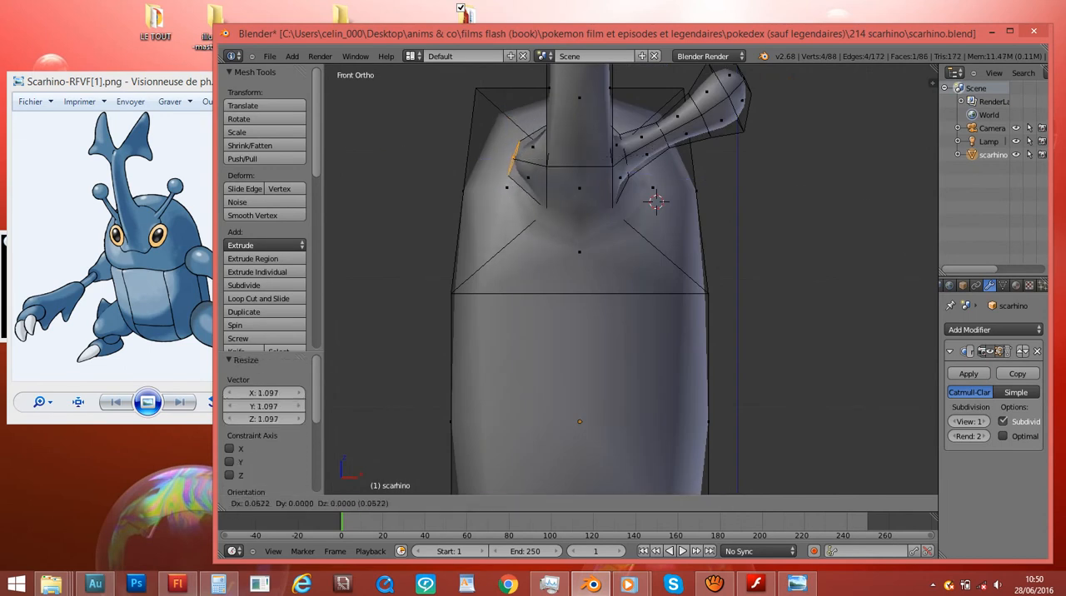
{"action": "left_click", "coordinate": [570, 158]}
- Extrude the left antenna's second segment, scale and rotate its end, and move it X 0.021, Z 0.078
{"action": "key", "text": "e"}
{"action": "left_click", "coordinate": [578, 152]}
{"action": "key", "text": "s"}
{"action": "left_click", "coordinate": [577, 158]}
{"action": "key", "text": "r"}
{"action": "left_click", "coordinate": [576, 169]}
{"action": "key", "text": "g"}
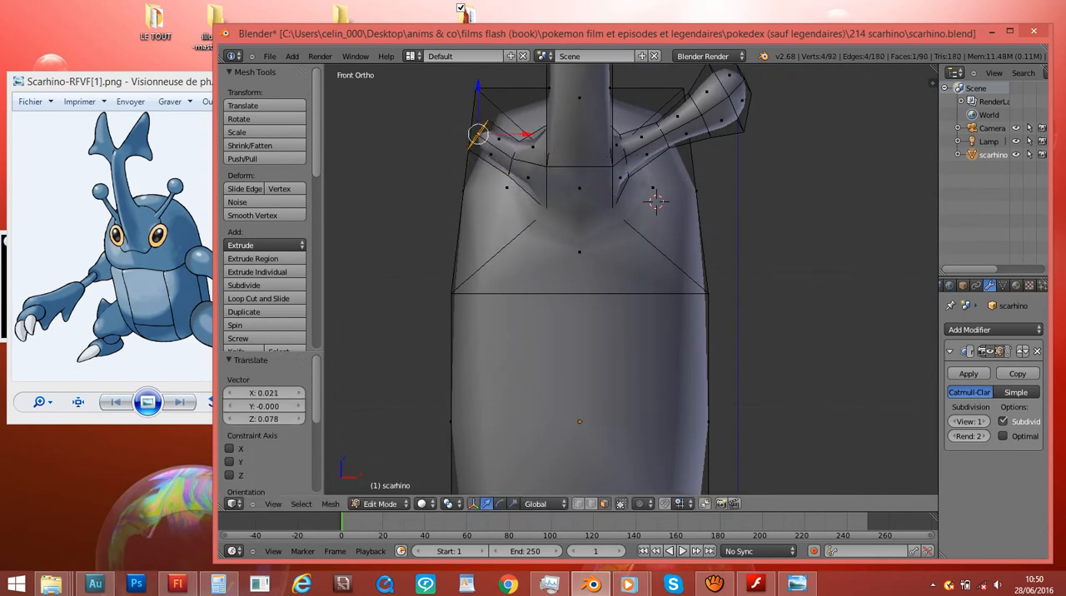
- Extrude the left antenna further outward, widen its end face for the bulb, and move it X -0.016, Z 0.016
{"action": "key", "text": "e"}
{"action": "left_click", "coordinate": [559, 144]}
{"action": "left_click", "coordinate": [536, 151]}
{"action": "key", "text": "s"}
{"action": "left_click", "coordinate": [501, 136]}
{"action": "key", "text": "s"}
{"action": "left_click", "coordinate": [572, 178]}
{"action": "key", "text": "s"}
{"action": "left_click", "coordinate": [583, 183]}
{"action": "key", "text": "g"}
{"action": "left_click", "coordinate": [580, 180]}
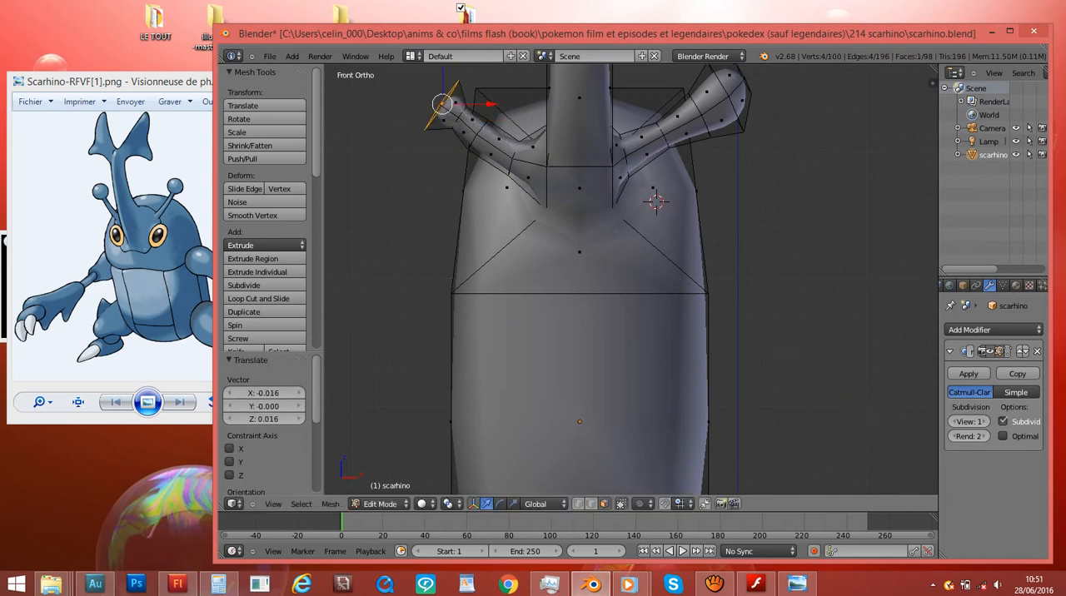
- Extrude and scale the left antenna's end into a rounded bulb matching the right one, adjusting its tip by Z 0.016
{"action": "key", "text": "e"}
{"action": "left_click", "coordinate": [578, 185]}
{"action": "key", "text": "s"}
{"action": "left_click", "coordinate": [578, 185]}
{"action": "key", "text": "s"}
{"action": "left_click", "coordinate": [578, 185]}
{"action": "key", "text": "e"}
{"action": "left_click", "coordinate": [562, 175]}
{"action": "key", "text": "s"}
{"action": "left_click", "coordinate": [546, 177]}
{"action": "key", "text": "g"}
{"action": "left_click", "coordinate": [543, 171]}
{"action": "key", "text": "s"}
{"action": "left_click", "coordinate": [483, 129]}
{"action": "key", "text": "g"}
{"action": "left_click", "coordinate": [483, 126]}
- Save the model with both antennae to scarhino.blend
{"action": "scroll", "coordinate": [483, 126], "scroll_direction": "down", "scroll_amount": 4}
{"action": "key", "text": "ctrl+s"}
{"action": "left_click", "coordinate": [484, 126]}
- Return to object mode and examine the body, horn and antennae from several angles
{"action": "middle_click_drag", "start_coordinate": [533, 167], "coordinate": [388, 202]}
{"action": "scroll", "coordinate": [512, 179], "scroll_direction": "down", "scroll_amount": 1}
{"action": "scroll", "coordinate": [388, 202], "scroll_direction": "up", "scroll_amount": 1}
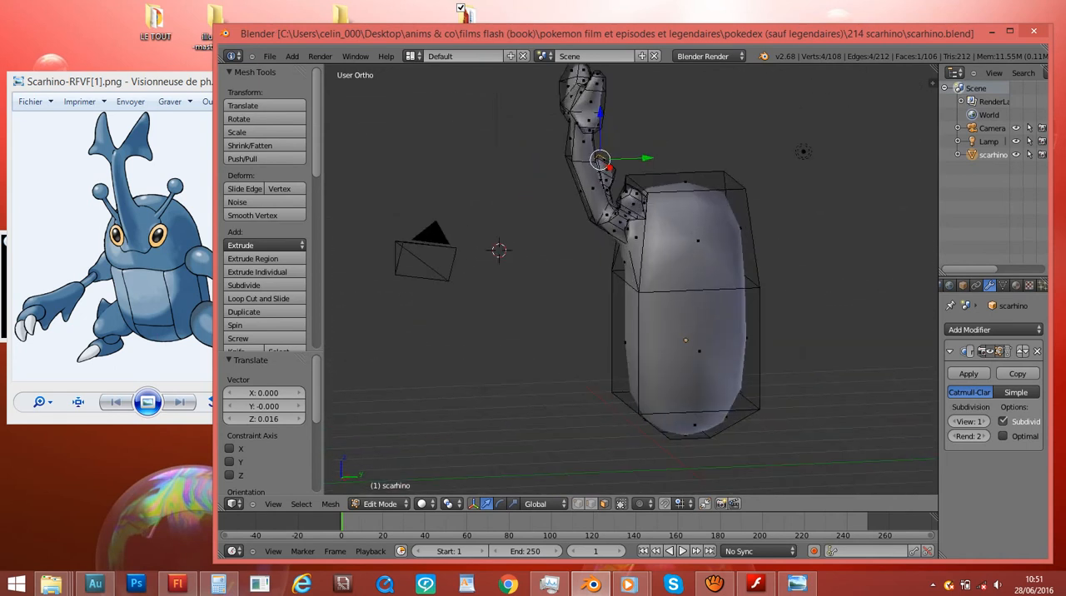
{"action": "scroll", "coordinate": [630, 279], "scroll_direction": "up", "scroll_amount": 2}
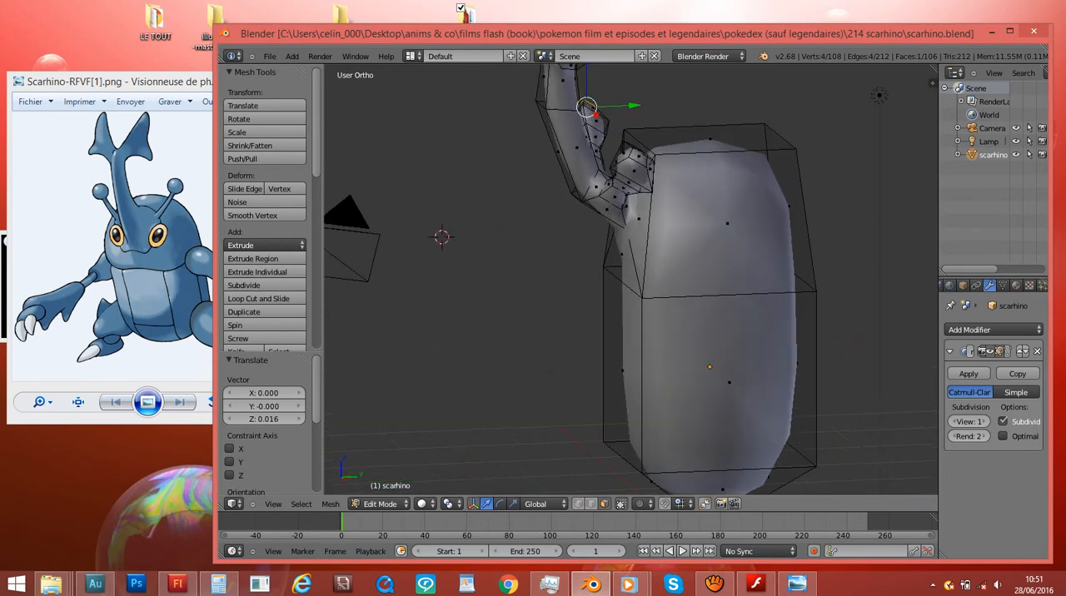
{"action": "key", "text": "Tab"}
{"action": "middle_click_drag", "start_coordinate": [442, 275], "coordinate": [683, 259]}
{"action": "scroll", "coordinate": [750, 292], "scroll_direction": "down", "scroll_amount": 2}
{"action": "middle_click_drag", "start_coordinate": [517, 292], "coordinate": [911, 264]}
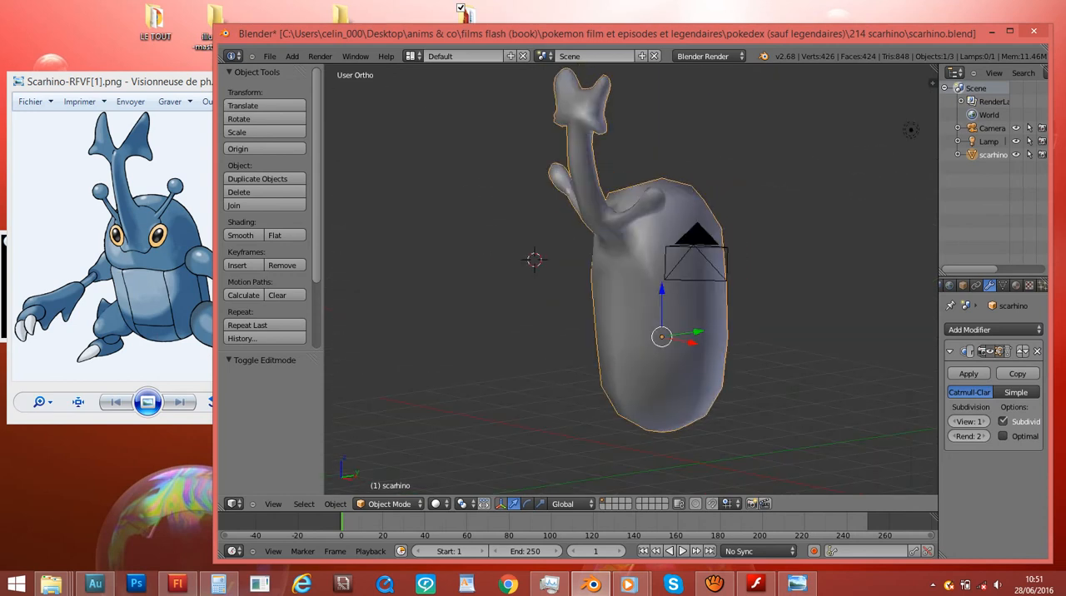
{"action": "middle_click_drag", "start_coordinate": [633, 283], "coordinate": [604, 285]}
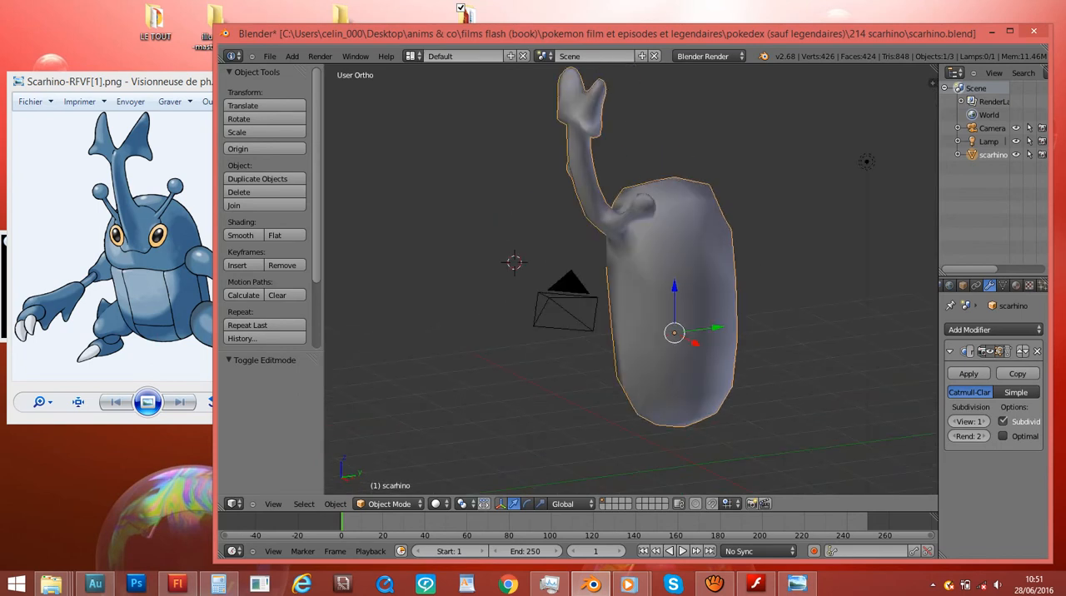
- Compare the model in perspective and orthographic projection, inspecting it from above, behind and close up
{"action": "key", "text": "KP_5"}
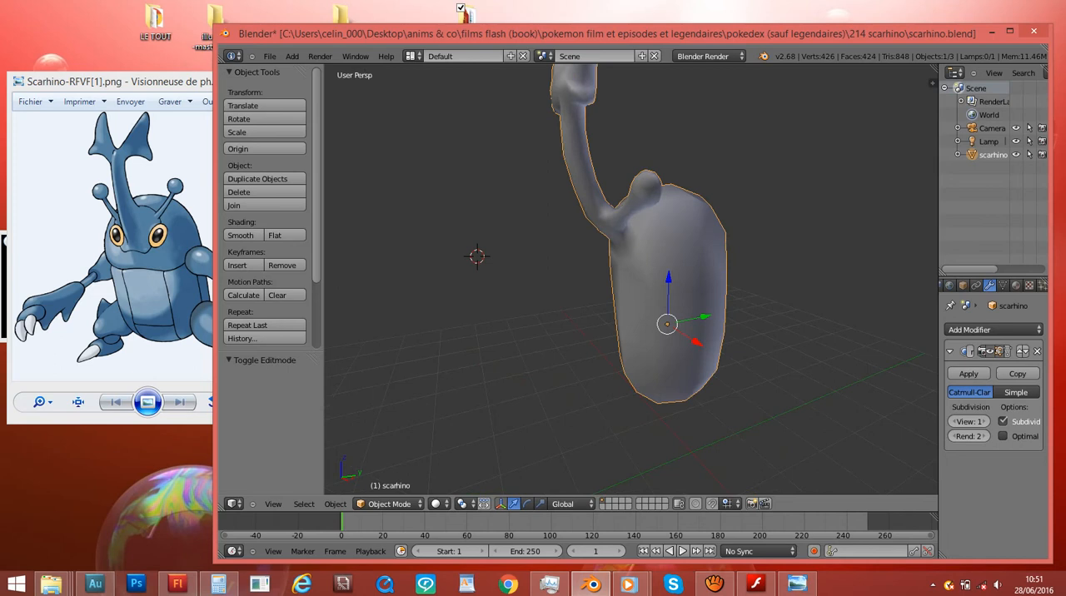
{"action": "middle_click_drag", "start_coordinate": [541, 283], "coordinate": [794, 391]}
{"action": "scroll", "coordinate": [794, 391], "scroll_direction": "up", "scroll_amount": 2}
{"action": "scroll", "coordinate": [794, 391], "scroll_direction": "down", "scroll_amount": 2}
{"action": "scroll", "coordinate": [632, 283], "scroll_direction": "up", "scroll_amount": 2}
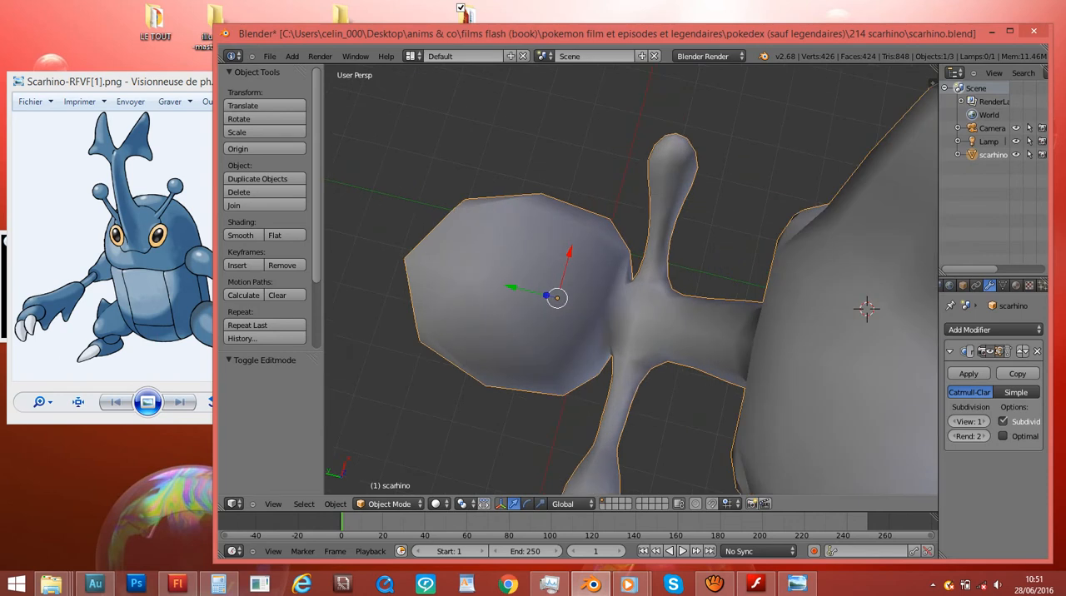
{"action": "middle_click_drag", "start_coordinate": [650, 358], "coordinate": [623, 67]}
{"action": "scroll", "coordinate": [623, 66], "scroll_direction": "down", "scroll_amount": 3}
{"action": "middle_click_drag", "start_coordinate": [500, 209], "coordinate": [729, 237]}
{"action": "scroll", "coordinate": [870, 257], "scroll_direction": "up", "scroll_amount": 3}
{"action": "scroll", "coordinate": [871, 257], "scroll_direction": "down", "scroll_amount": 2}
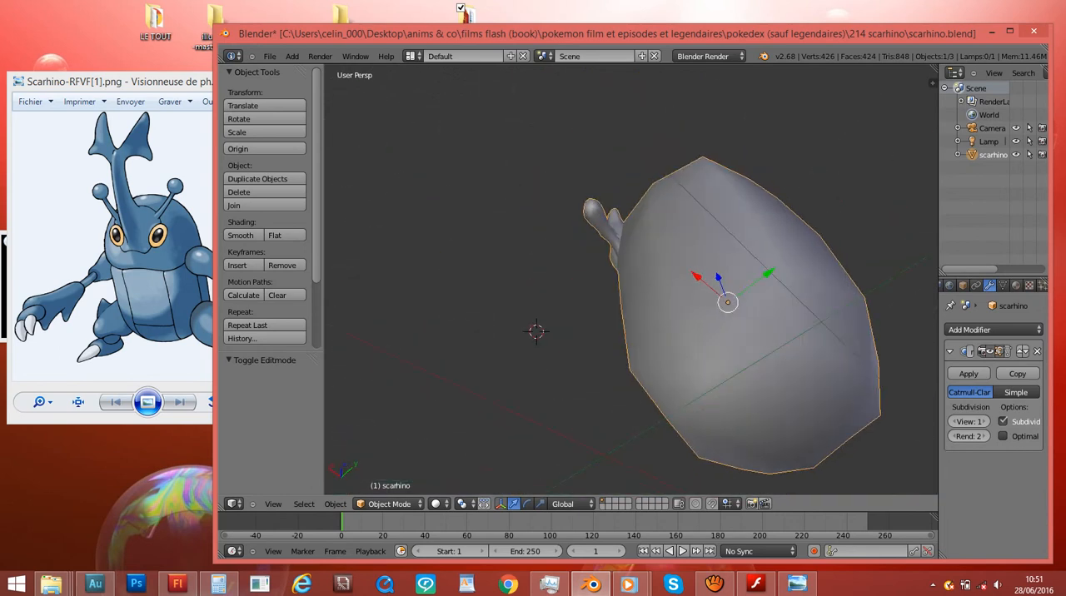
{"action": "key", "text": "KP_5"}
{"action": "middle_click_drag", "start_coordinate": [375, 224], "coordinate": [433, 252]}
{"action": "middle_click_drag", "start_coordinate": [583, 225], "coordinate": [583, 275]}
{"action": "scroll", "coordinate": [534, 235], "scroll_direction": "down", "scroll_amount": 2}
{"action": "key", "text": "KP_5"}
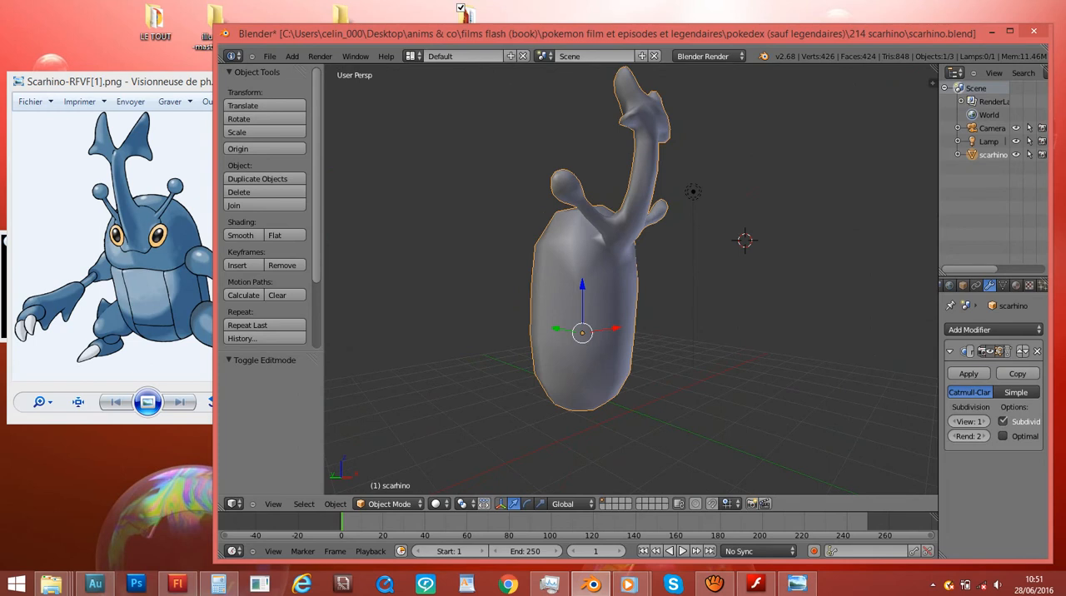
- Set the viewport lens to 40, switch back to orthographic projection, and hide the view properties
{"action": "key", "text": "n"}
{"action": "key", "text": "n"}
{"action": "key", "text": "n"}
{"action": "scroll", "coordinate": [875, 280], "scroll_direction": "down", "scroll_amount": 2}
{"action": "scroll", "coordinate": [875, 280], "scroll_direction": "down", "scroll_amount": 1}
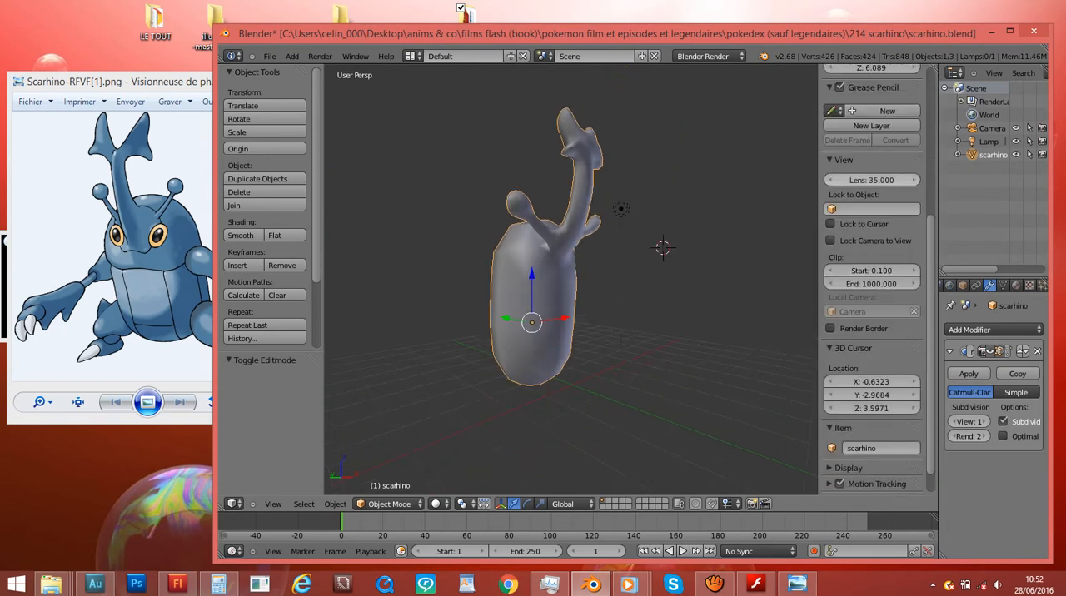
{"action": "left_click_drag", "start_coordinate": [872, 179], "coordinate": [833, 180]}
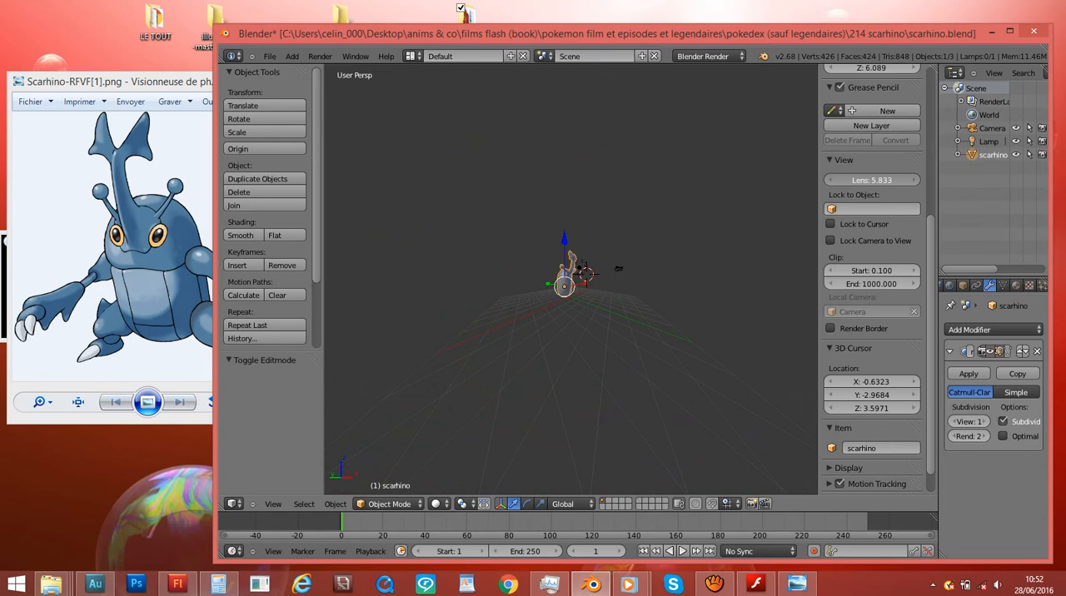
{"action": "scroll", "coordinate": [571, 280], "scroll_direction": "up", "scroll_amount": 3}
{"action": "middle_click_drag", "start_coordinate": [571, 280], "coordinate": [633, 316]}
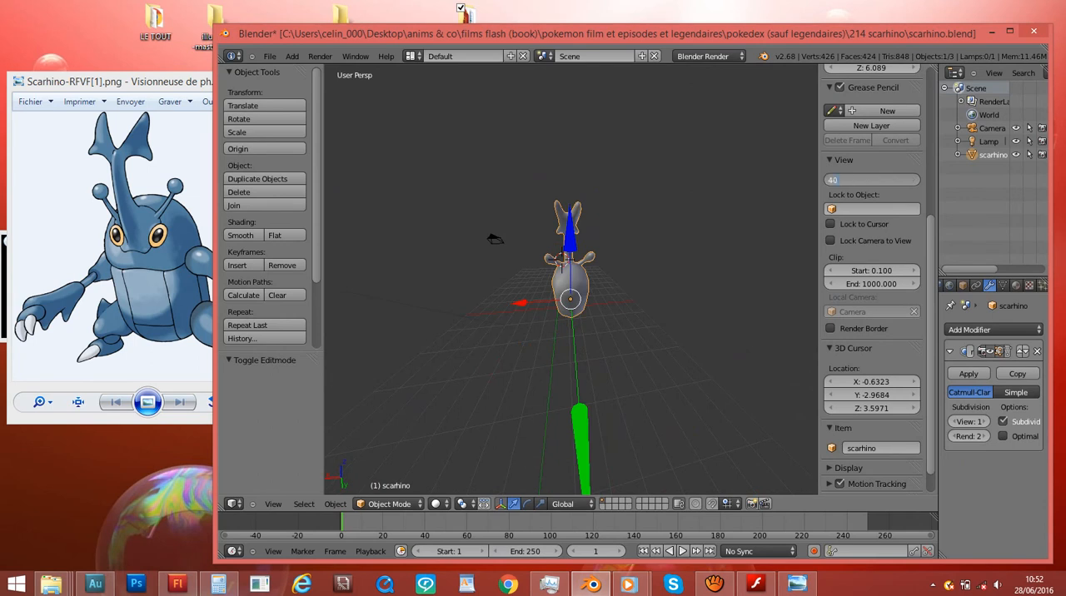
{"action": "key", "text": "Return"}
{"action": "scroll", "coordinate": [571, 280], "scroll_direction": "up", "scroll_amount": 3}
{"action": "scroll", "coordinate": [571, 280], "scroll_direction": "down", "scroll_amount": 2}
{"action": "key", "text": "KP_5"}
{"action": "middle_click_drag", "start_coordinate": [571, 317], "coordinate": [600, 288]}
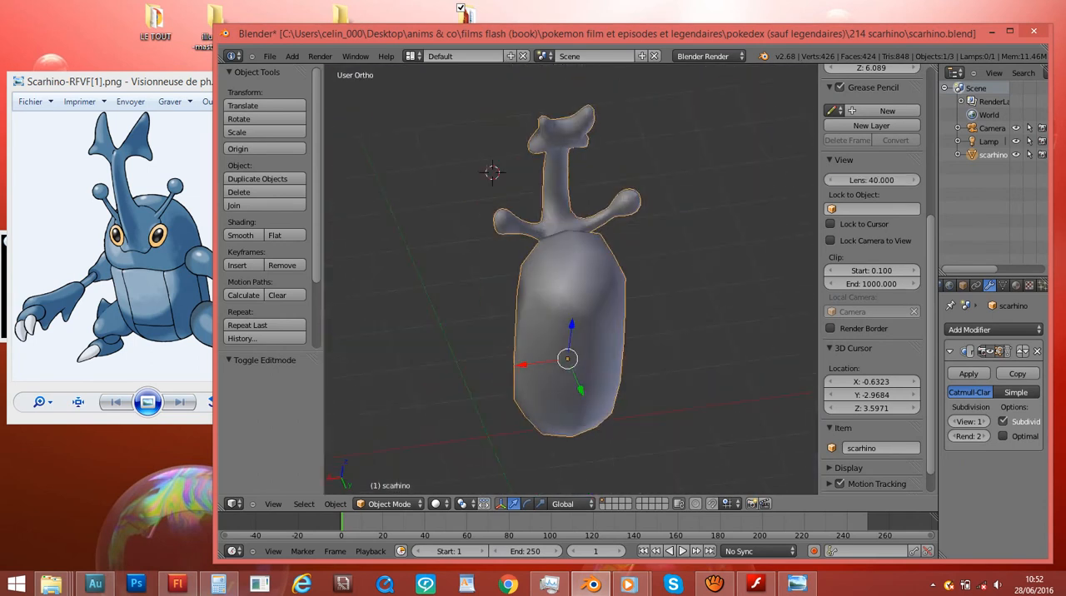
{"action": "key", "text": "KP_1"}
{"action": "key", "text": "n"}
- Inspect the model in the front, back, top, bottom and right orthographic views
{"action": "scroll", "coordinate": [631, 280], "scroll_direction": "up", "scroll_amount": 1}
{"action": "middle_click_drag", "start_coordinate": [533, 280], "coordinate": [875, 290]}
{"action": "key", "text": "KP_1"}
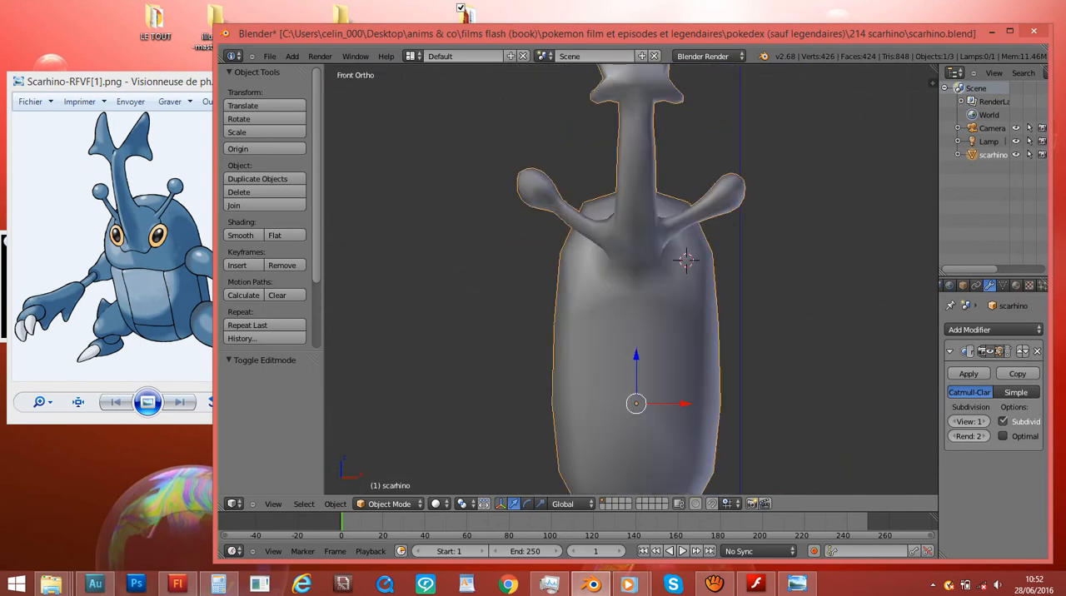
{"action": "key", "text": "ctrl+KP_1"}
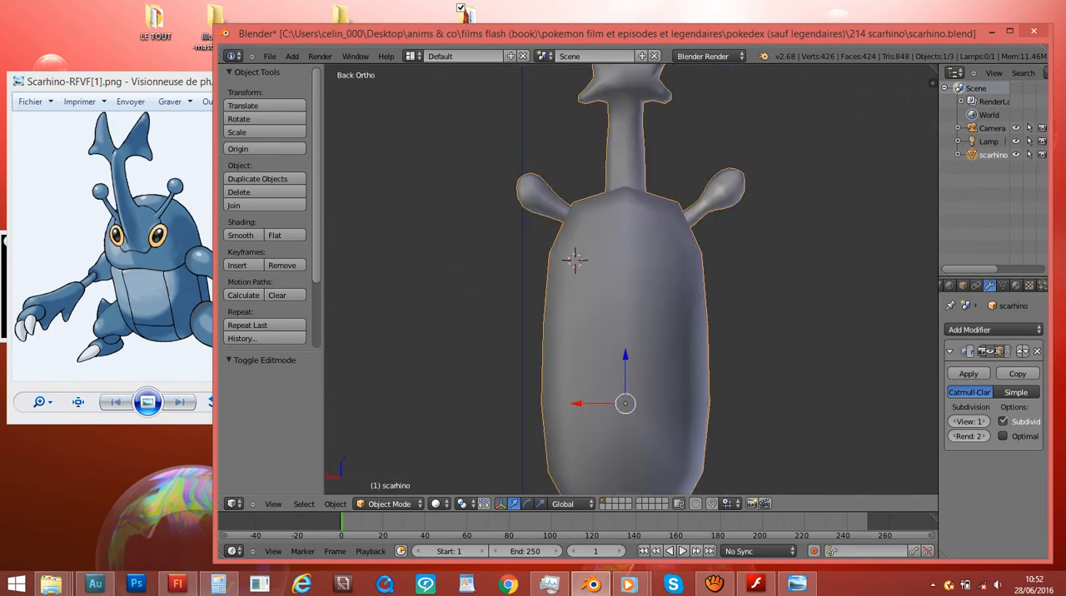
{"action": "key", "text": "KP_7"}
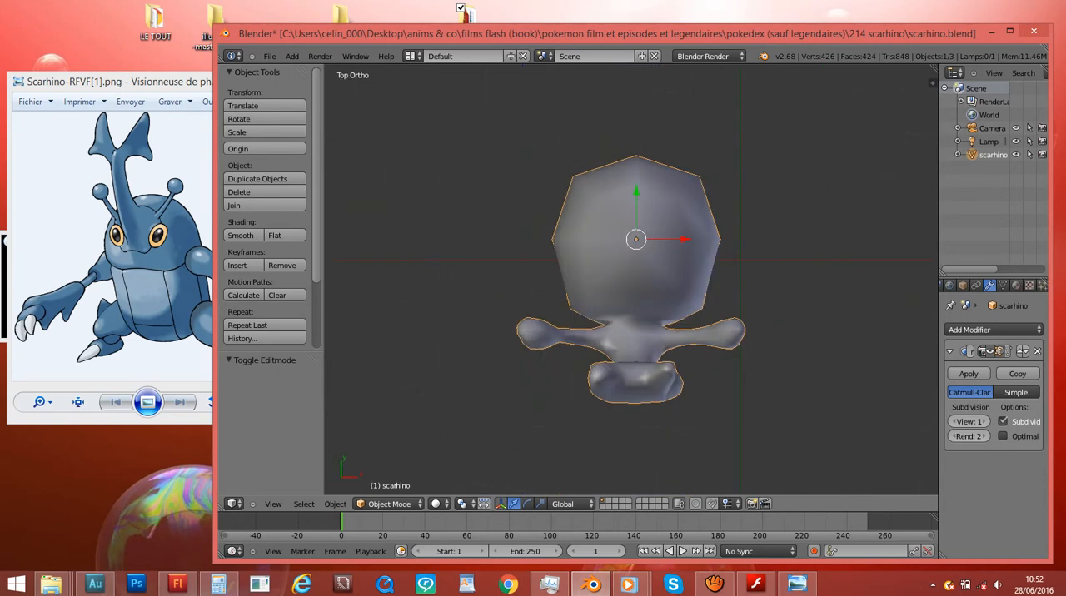
{"action": "key", "text": "ctrl+KP_7"}
{"action": "key", "text": "KP_3"}
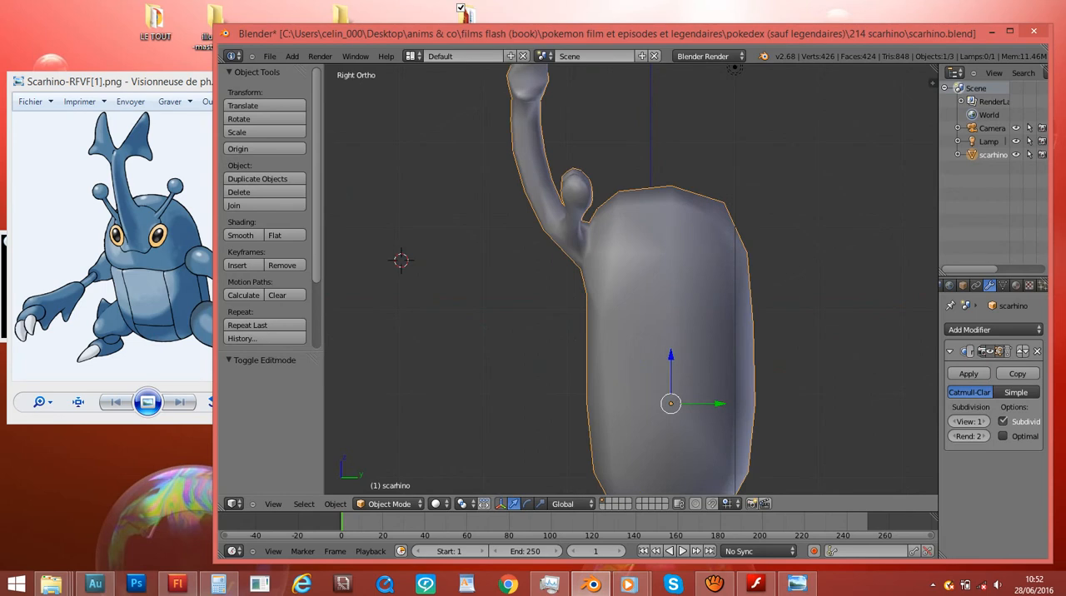
- In edit mode, extrude the body's right side face in front view, shrink it and move it up to shoulder height
{"action": "key", "text": "ctrl+KP_3"}
{"action": "key", "text": "KP_3"}
{"action": "key", "text": "KP_1"}
{"action": "scroll", "coordinate": [632, 279], "scroll_direction": "down", "scroll_amount": 5, "text": "shift"}
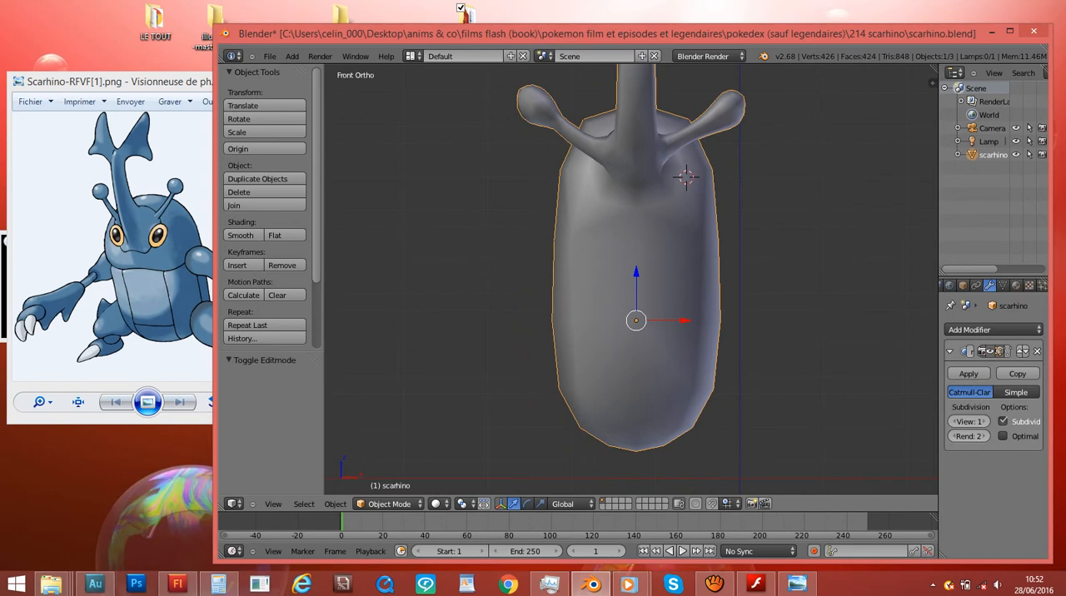
{"action": "key", "text": "Tab"}
{"action": "middle_click_drag", "start_coordinate": [632, 279], "coordinate": [506, 283]}
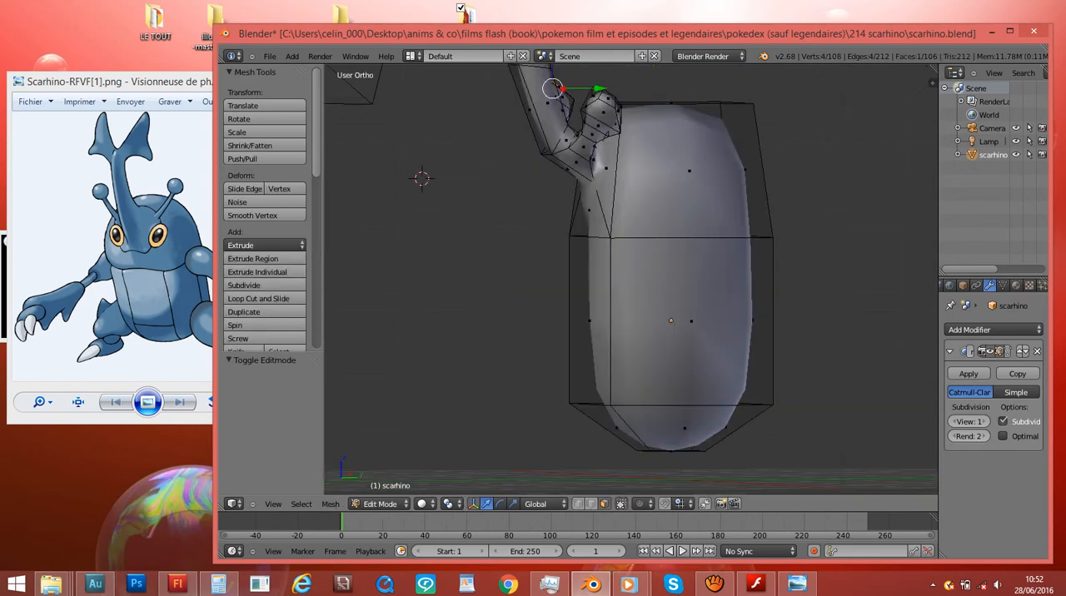
{"action": "right_click", "coordinate": [692, 321]}
{"action": "key", "text": "KP_1"}
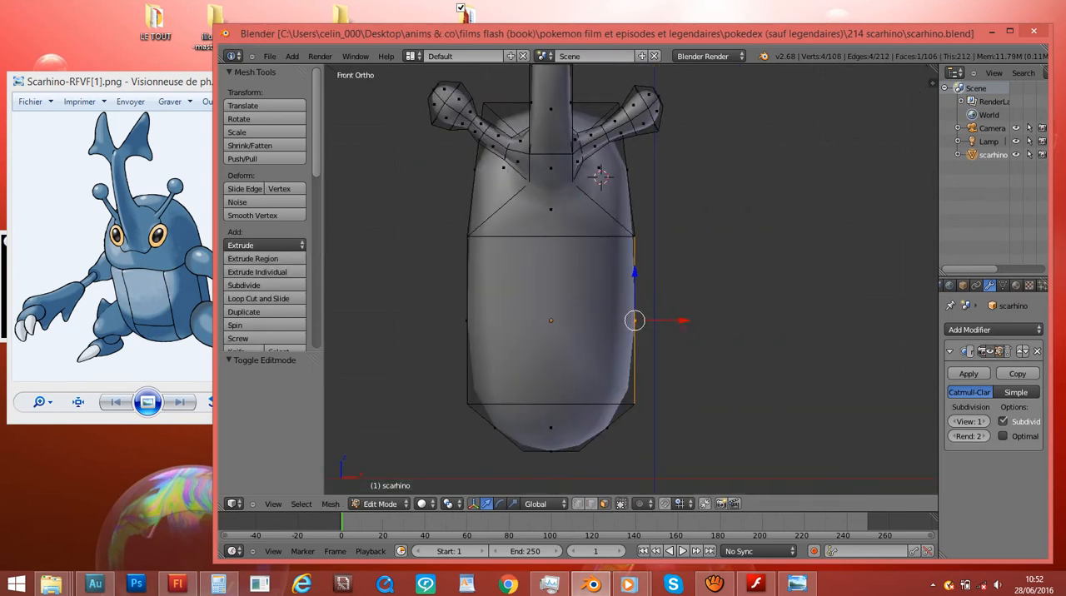
{"action": "key", "text": "e"}
{"action": "left_click", "coordinate": [720, 300]}
{"action": "key", "text": "s"}
{"action": "left_click", "coordinate": [692, 303]}
{"action": "key", "text": "g"}
{"action": "left_click", "coordinate": [657, 304]}
{"action": "key", "text": "g"}
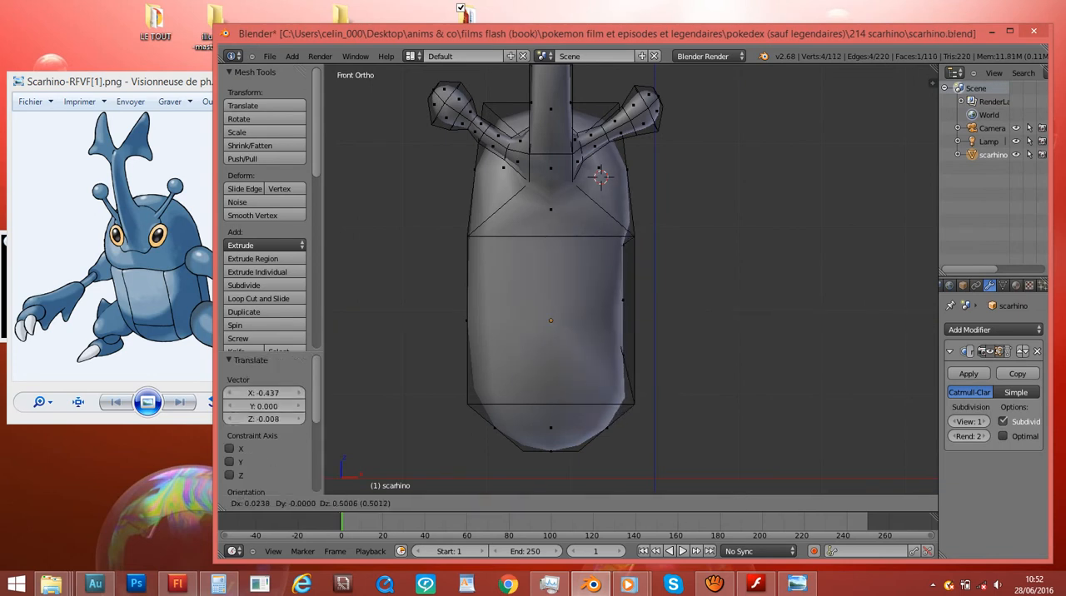
{"action": "left_click", "coordinate": [687, 248]}
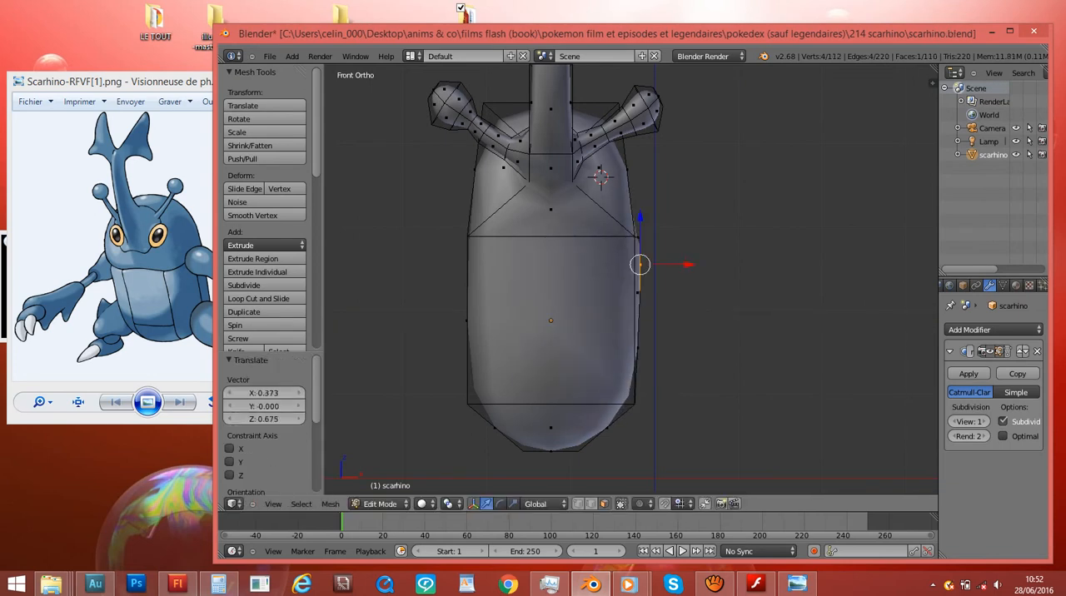
- Extrude the body's opposite side face by about 0.18, scale it to 0.295 and move it up to shoulder height
{"action": "middle_click_drag", "start_coordinate": [666, 258], "coordinate": [785, 263]}
{"action": "right_click", "coordinate": [508, 311]}
{"action": "key", "text": "KP_1"}
{"action": "key", "text": "e"}
{"action": "left_click", "coordinate": [683, 379]}
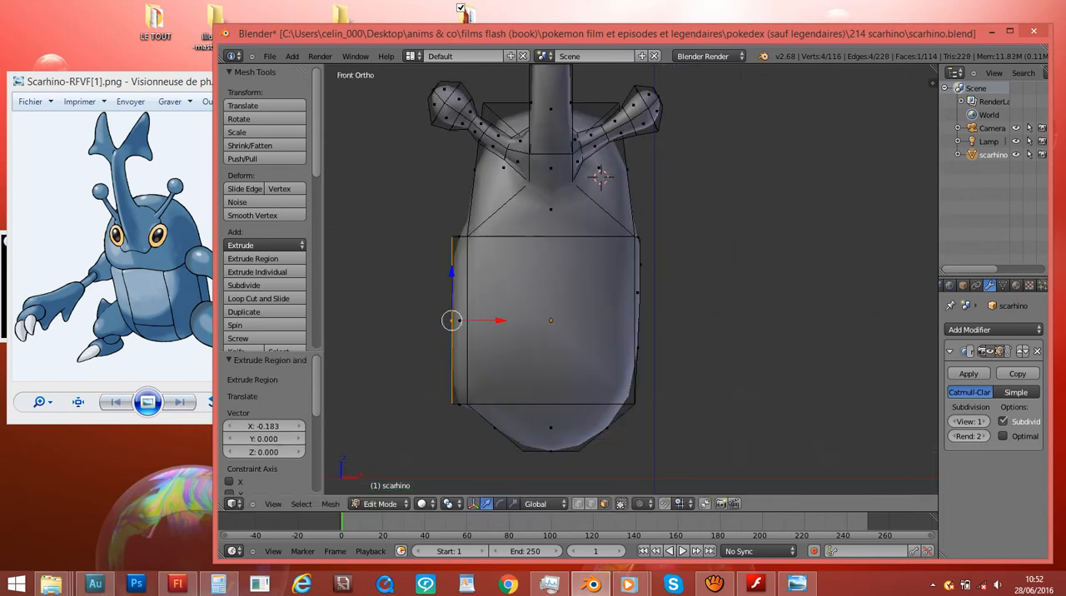
{"action": "key", "text": "s"}
{"action": "left_click", "coordinate": [524, 340]}
{"action": "key", "text": "g"}
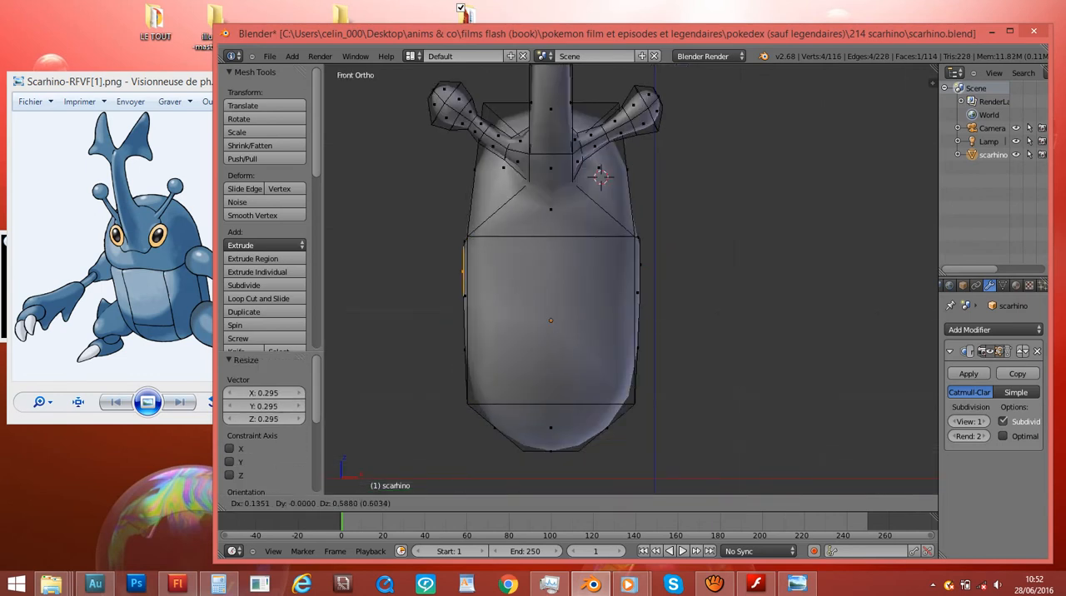
{"action": "key", "text": "Return"}
- In wireframe, extrude the small left shoulder face outward twice, shrinking each new end into a tapered stub
{"action": "key", "text": "z"}
{"action": "key", "text": "e"}
{"action": "key", "text": "Return"}
{"action": "key", "text": "s"}
{"action": "key", "text": "Return"}
{"action": "key", "text": "g"}
{"action": "key", "text": "Return"}
{"action": "key", "text": "e"}
{"action": "left_click", "coordinate": [518, 318]}
{"action": "key", "text": "s"}
{"action": "left_click", "coordinate": [492, 303]}
- Extrude the small right shoulder face outward twice, tapering it and scaling the last end to about 0.62
{"action": "right_click", "coordinate": [640, 264]}
{"action": "key", "text": "e"}
{"action": "left_click", "coordinate": [758, 340]}
{"action": "key", "text": "z"}
{"action": "key", "text": "s"}
{"action": "left_click", "coordinate": [734, 321]}
{"action": "key", "text": "z"}
{"action": "key", "text": "e"}
{"action": "left_click", "coordinate": [760, 323]}
{"action": "key", "text": "s"}
{"action": "left_click", "coordinate": [745, 339]}
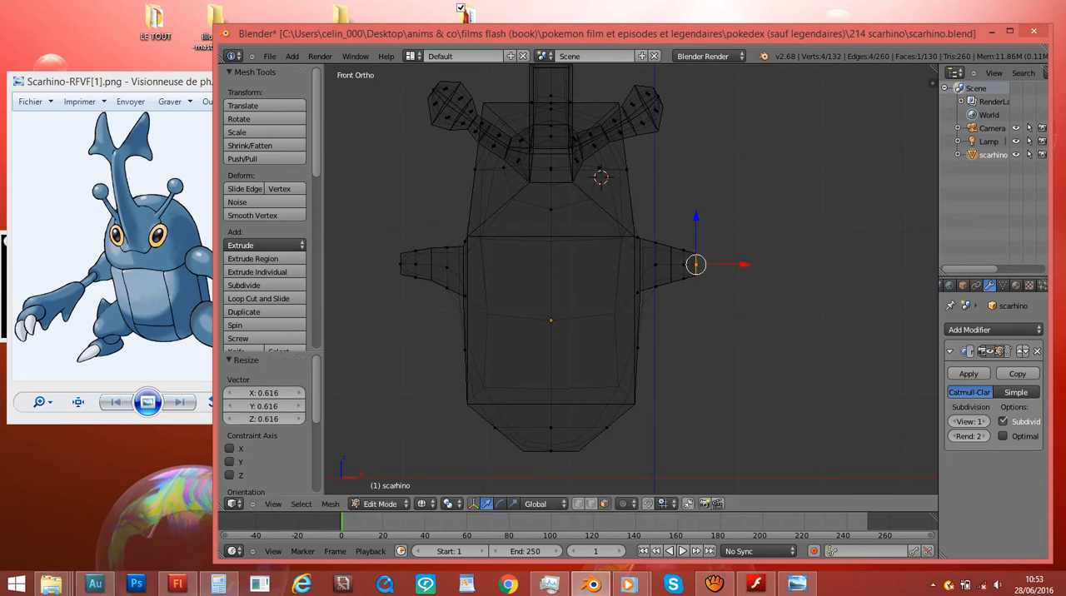
- Extend the right shoulder stub with two thin extrusions to form a narrow upper arm
{"action": "scroll", "coordinate": [745, 339], "scroll_direction": "down", "scroll_amount": 2}
{"action": "key", "text": "e"}
{"action": "left_click", "coordinate": [762, 338]}
{"action": "key", "text": "s"}
{"action": "left_click", "coordinate": [744, 318]}
{"action": "key", "text": "g"}
{"action": "left_click", "coordinate": [731, 319]}
{"action": "key", "text": "e"}
{"action": "left_click", "coordinate": [876, 318]}
{"action": "key", "text": "g"}
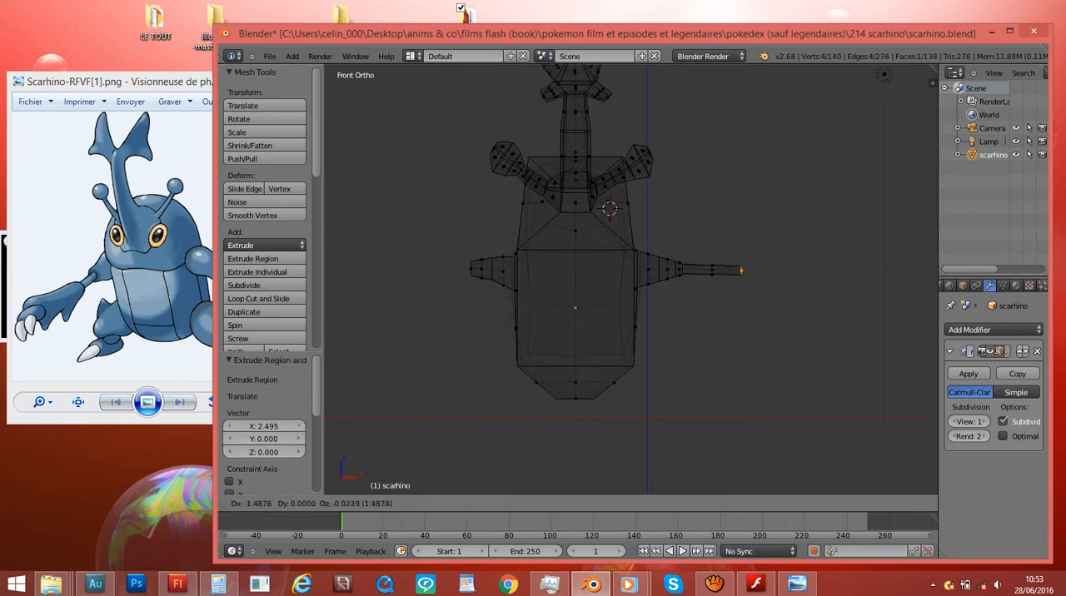
{"action": "left_click", "coordinate": [787, 317]}
- Extrude the end of the right upper arm and enlarge it into a flared start of the forearm
{"action": "key", "text": "e"}
{"action": "left_click", "coordinate": [824, 317]}
{"action": "key", "text": "s"}
{"action": "left_click", "coordinate": [912, 325]}
{"action": "key", "text": "s"}
{"action": "left_click", "coordinate": [929, 333]}
{"action": "key", "text": "g"}
{"action": "left_click", "coordinate": [827, 382]}
- Extrude the right forearm, rotate its end, and add a tapered tip scaled to 0.773
{"action": "key", "text": "e"}
{"action": "left_click", "coordinate": [903, 383]}
{"action": "key", "text": "s"}
{"action": "left_click", "coordinate": [896, 375]}
{"action": "key", "text": "r"}
{"action": "left_click", "coordinate": [871, 383]}
{"action": "key", "text": "e"}
{"action": "left_click", "coordinate": [908, 386]}
{"action": "key", "text": "s"}
{"action": "left_click", "coordinate": [894, 360]}
{"action": "key", "text": "z"}
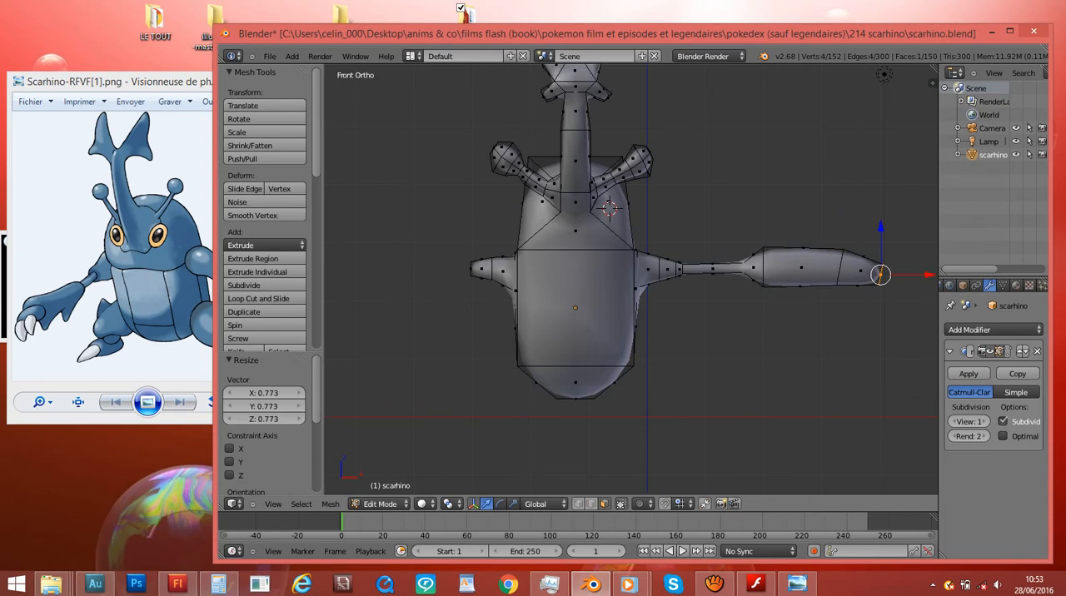
- Extrude the left shoulder stub, scale the end to 0.486, and extrude a thin upper arm from it
{"action": "key", "text": "z"}
{"action": "right_click", "coordinate": [472, 268]}
{"action": "key", "text": "e"}
{"action": "left_click", "coordinate": [567, 313]}
{"action": "key", "text": "s"}
{"action": "left_click", "coordinate": [482, 321]}
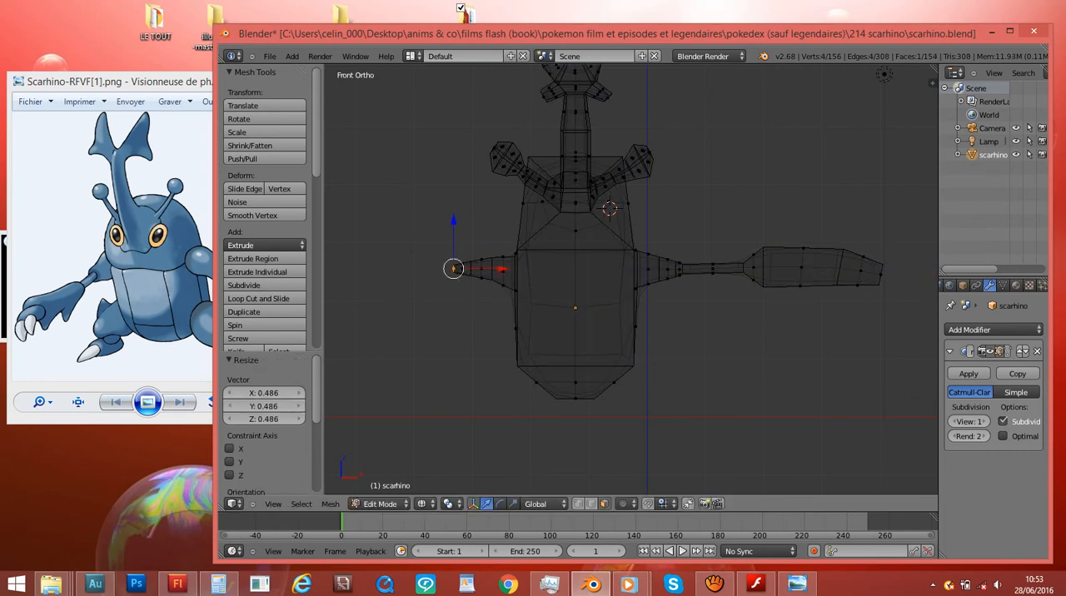
{"action": "key", "text": "e"}
{"action": "left_click", "coordinate": [449, 321]}
{"action": "key", "text": "g"}
{"action": "left_click", "coordinate": [450, 321]}
- Extrude the end of the left upper arm and enlarge it to about 2.24, plus a further slight enlargement
{"action": "key", "text": "e"}
{"action": "left_click", "coordinate": [431, 322]}
{"action": "key", "text": "s"}
{"action": "left_click", "coordinate": [537, 321]}
{"action": "scroll", "coordinate": [540, 321], "scroll_direction": "down", "scroll_amount": 4, "text": "ctrl"}
{"action": "key", "text": "s"}
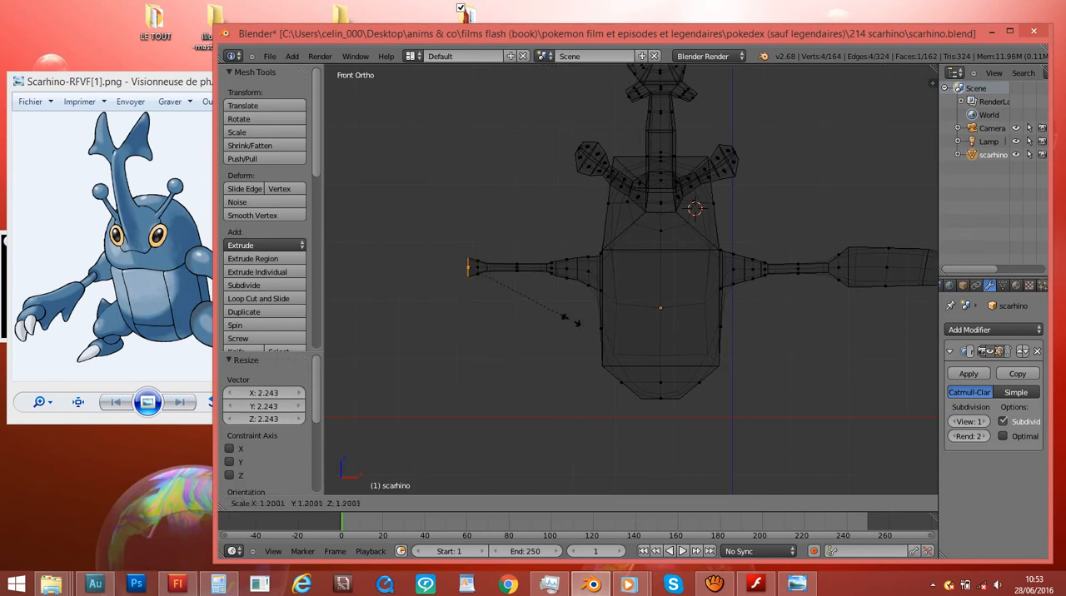
{"action": "left_click", "coordinate": [630, 347]}
- Extrude the left forearm by 0.87, shrink its end and rotate it slightly
{"action": "key", "text": "e"}
{"action": "left_click", "coordinate": [590, 345]}
{"action": "key", "text": "s"}
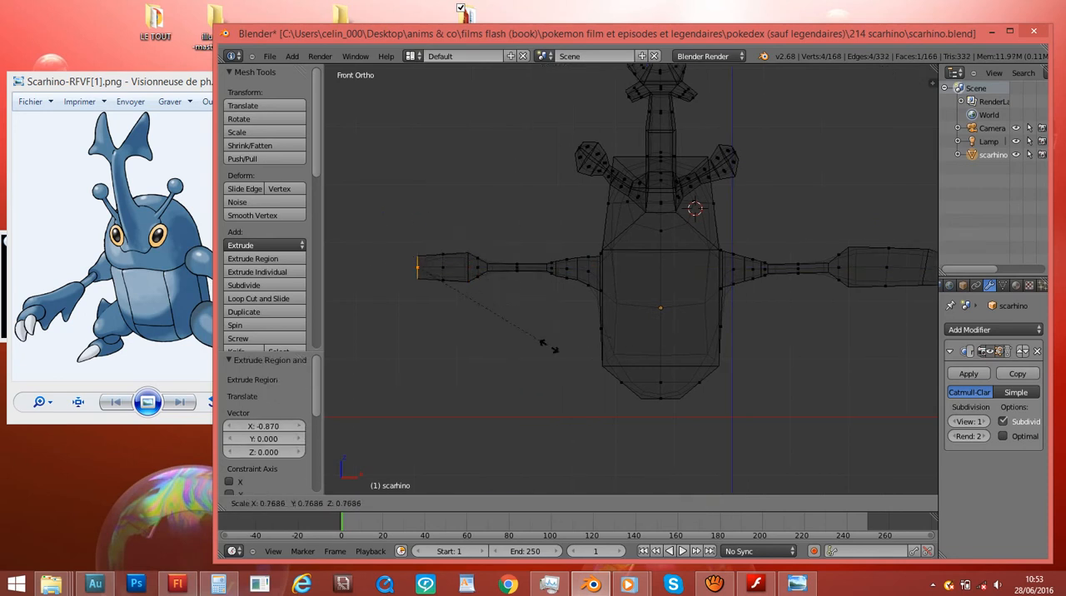
{"action": "left_click", "coordinate": [545, 342]}
{"action": "scroll", "coordinate": [558, 343], "scroll_direction": "down", "scroll_amount": 2}
{"action": "key", "text": "r"}
{"action": "left_click", "coordinate": [637, 347]}
- Extrude the left forearm's end outward again, scale it and pull it back toward the body
{"action": "key", "text": "e"}
{"action": "left_click", "coordinate": [556, 353]}
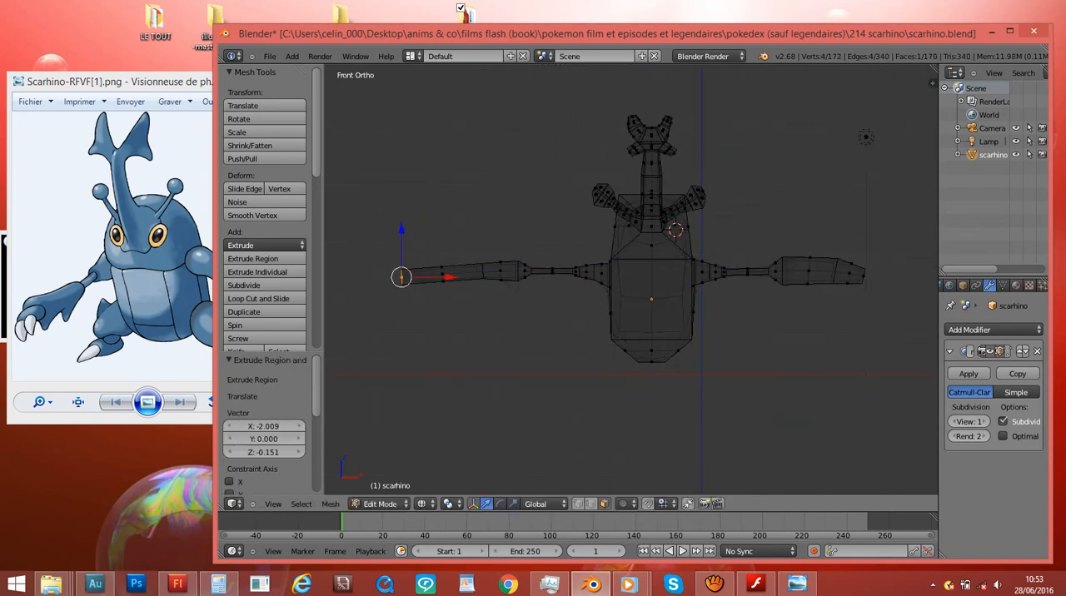
{"action": "key", "text": "s"}
{"action": "left_click", "coordinate": [540, 346]}
{"action": "key", "text": "g"}
{"action": "left_click", "coordinate": [579, 346]}
- Extrude a last left arm segment, shrink it and position it as the rounded tip
{"action": "key", "text": "e"}
{"action": "left_click", "coordinate": [554, 348]}
{"action": "key", "text": "s"}
{"action": "left_click", "coordinate": [490, 350]}
{"action": "key", "text": "g"}
{"action": "left_click", "coordinate": [440, 281]}
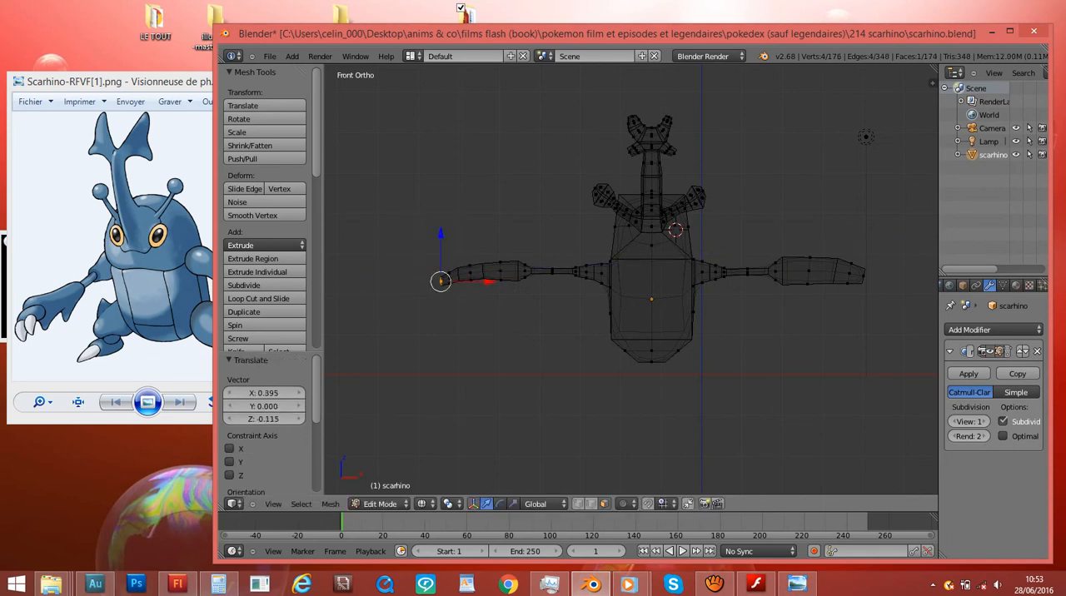
- Adjust the positions of the left forearm's end, upper and lower faces to refine its shape
{"action": "key", "text": "g"}
{"action": "key", "text": "z"}
{"action": "left_click", "coordinate": [471, 293]}
{"action": "right_click", "coordinate": [471, 266]}
{"action": "key", "text": "g"}
{"action": "left_click", "coordinate": [471, 261]}
{"action": "right_click", "coordinate": [471, 292]}
{"action": "key", "text": "g"}
{"action": "left_click", "coordinate": [471, 287]}
- Check both arms in solid shading from an angle, and focus the front view on the body's lower slanted face
{"action": "key", "text": "Tab"}
{"action": "key", "text": "z"}
{"action": "mouse_move", "coordinate": [471, 287]}
{"action": "middle_mouse_down"}
{"action": "mouse_move", "coordinate": [300, 298]}
{"action": "mouse_move", "coordinate": [516, 299]}
{"action": "mouse_move", "coordinate": [472, 298]}
{"action": "mouse_move", "coordinate": [472, 232]}
{"action": "mouse_move", "coordinate": [406, 235]}
{"action": "middle_mouse_up"}
{"action": "key", "text": "Tab"}
{"action": "key", "text": "z"}
{"action": "key", "text": "z"}
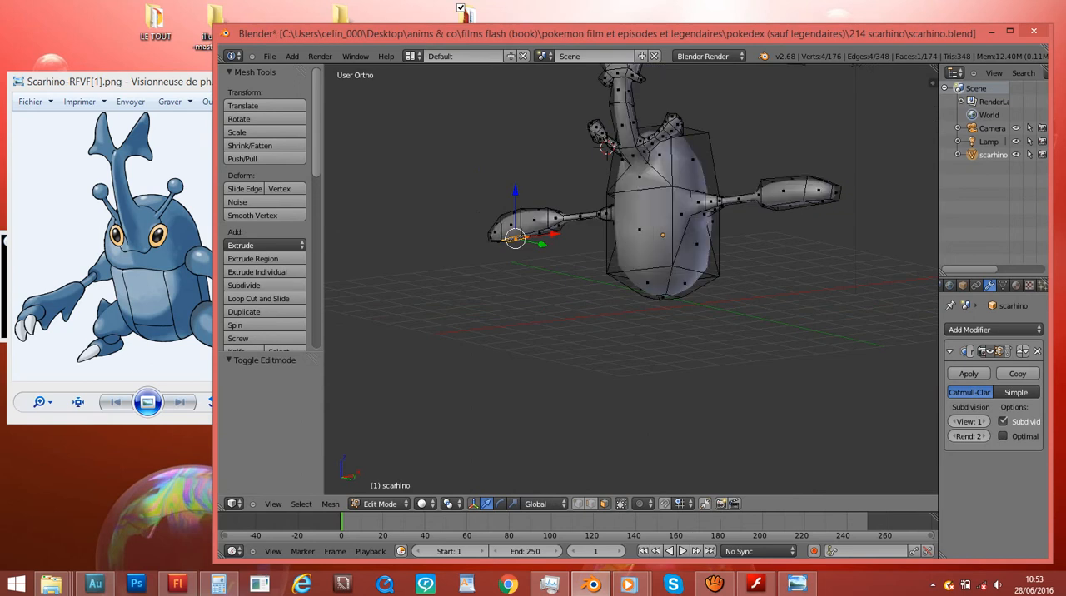
{"action": "key", "text": "KP_1"}
{"action": "key", "text": "KP_Decimal"}
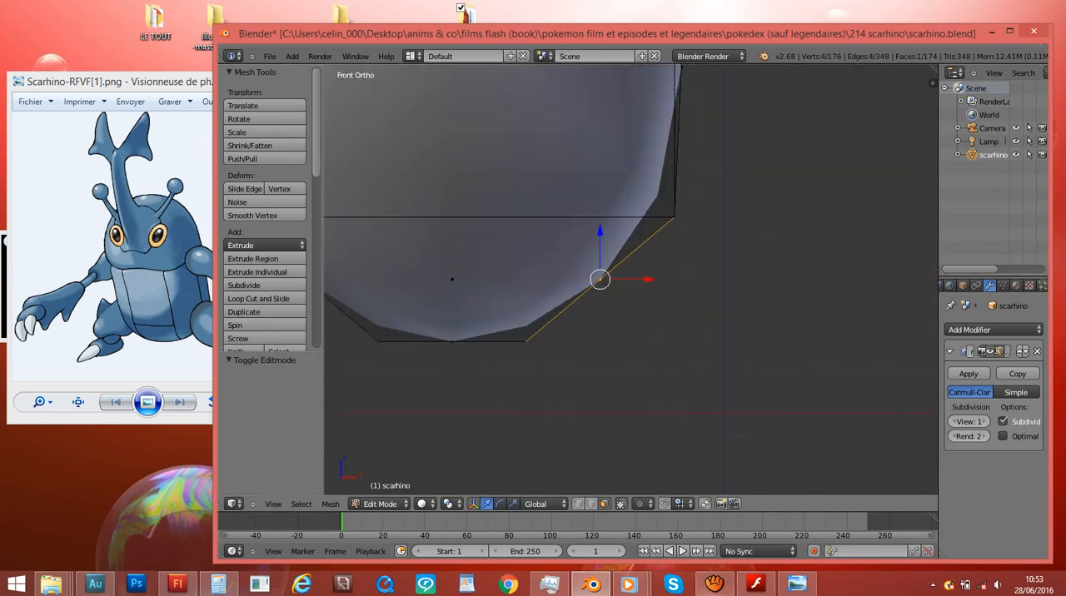
{"action": "left_click", "coordinate": [714, 583]}
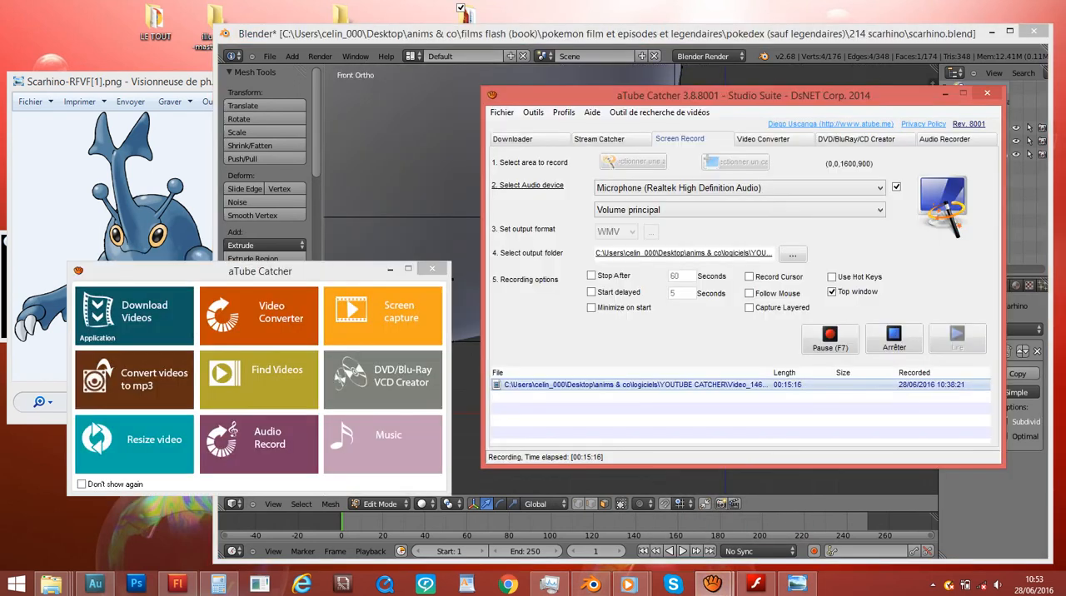
{"action": "left_click", "coordinate": [714, 583]}
- In wireframe front view, extrude the body's lower right slanted face outward, scale it and reposition it as a leg base
{"action": "scroll", "coordinate": [631, 280], "scroll_direction": "down", "scroll_amount": 6}
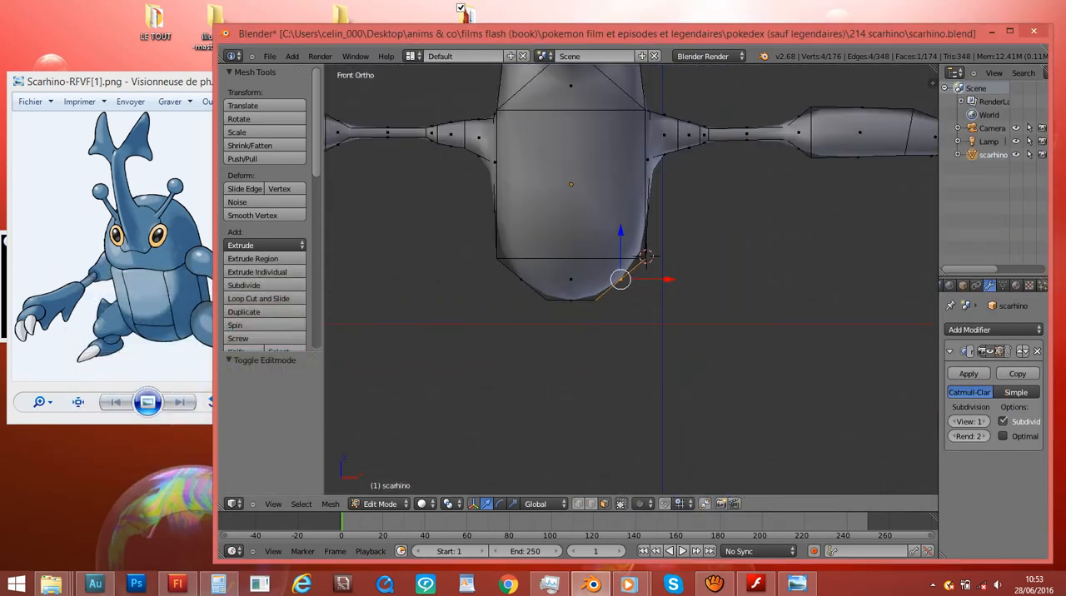
{"action": "key", "text": "KP_3"}
{"action": "key", "text": "KP_1"}
{"action": "key", "text": "z"}
{"action": "key", "text": "e"}
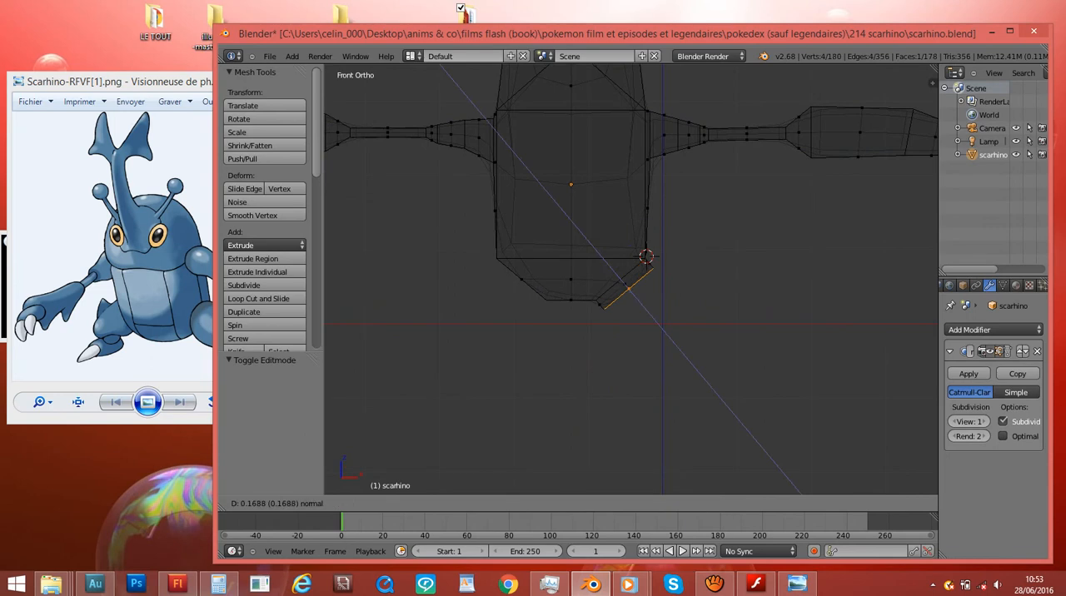
{"action": "left_click", "coordinate": [854, 339]}
{"action": "key", "text": "s"}
{"action": "left_click", "coordinate": [731, 318]}
{"action": "key", "text": "g"}
{"action": "left_click", "coordinate": [744, 309]}
- Extrude the matching lower face on the body's opposite side, scaling and moving it as the other leg base
{"action": "left_click", "coordinate": [688, 323]}
{"action": "key", "text": "s"}
{"action": "left_click", "coordinate": [611, 305]}
{"action": "key", "text": "g"}
{"action": "left_click", "coordinate": [605, 308]}
- Return to solid shading and save the model over the existing scarhino.blend
{"action": "key", "text": "z"}
{"action": "mouse_move", "coordinate": [605, 308]}
{"action": "middle_mouse_down"}
{"action": "mouse_move", "coordinate": [742, 252]}
{"action": "mouse_move", "coordinate": [753, 271]}
{"action": "mouse_move", "coordinate": [737, 265]}
{"action": "mouse_move", "coordinate": [727, 237]}
{"action": "mouse_move", "coordinate": [725, 316]}
{"action": "middle_mouse_up"}
{"action": "key", "text": "ctrl+s"}
{"action": "left_click", "coordinate": [753, 271]}
- Scale the selected leg base face to 0.753
{"action": "scroll", "coordinate": [753, 271], "scroll_direction": "up", "scroll_amount": 3}
{"action": "key", "text": "s"}
{"action": "left_click", "coordinate": [744, 255]}
{"action": "scroll", "coordinate": [725, 317], "scroll_direction": "up", "scroll_amount": 2}
{"action": "scroll", "coordinate": [631, 279], "scroll_direction": "up", "scroll_amount": 2}
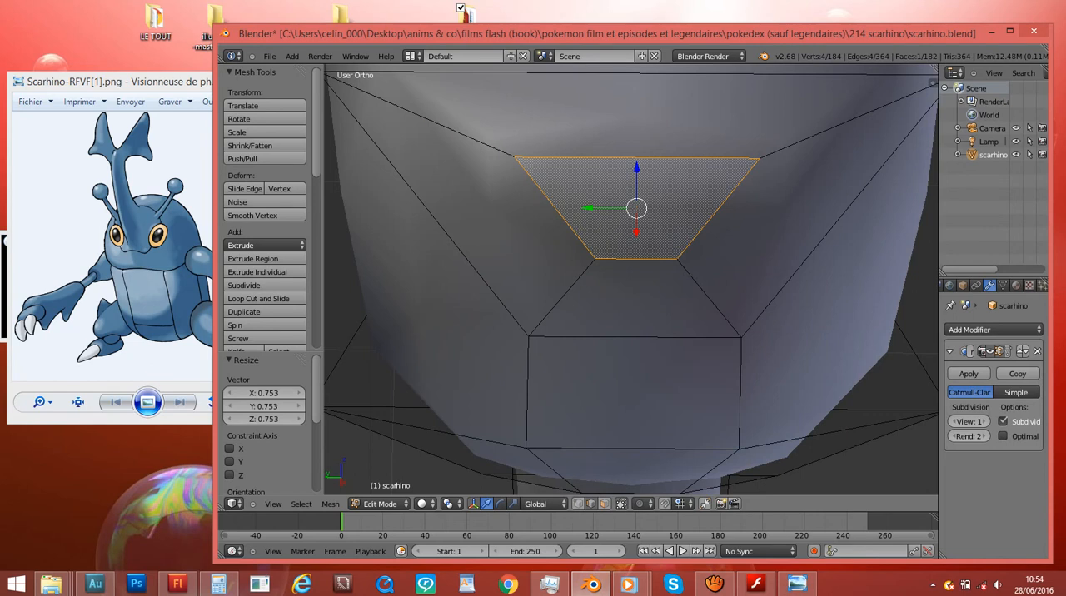
- Widen the lower edge of the leg base face by scaling it to 2.837
{"action": "right_click", "coordinate": [636, 259]}
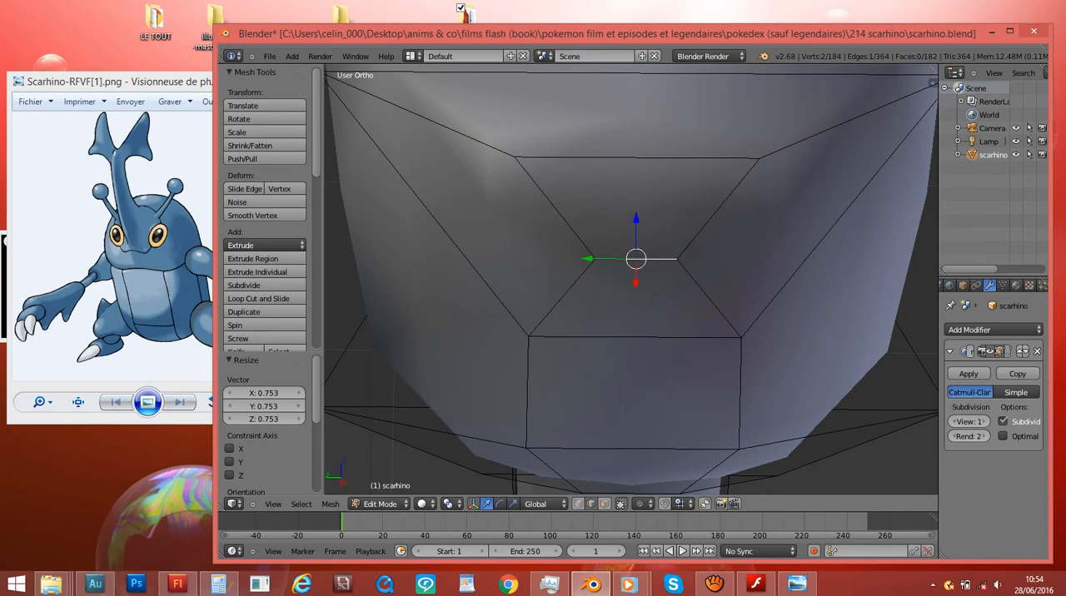
{"action": "key", "text": "s"}
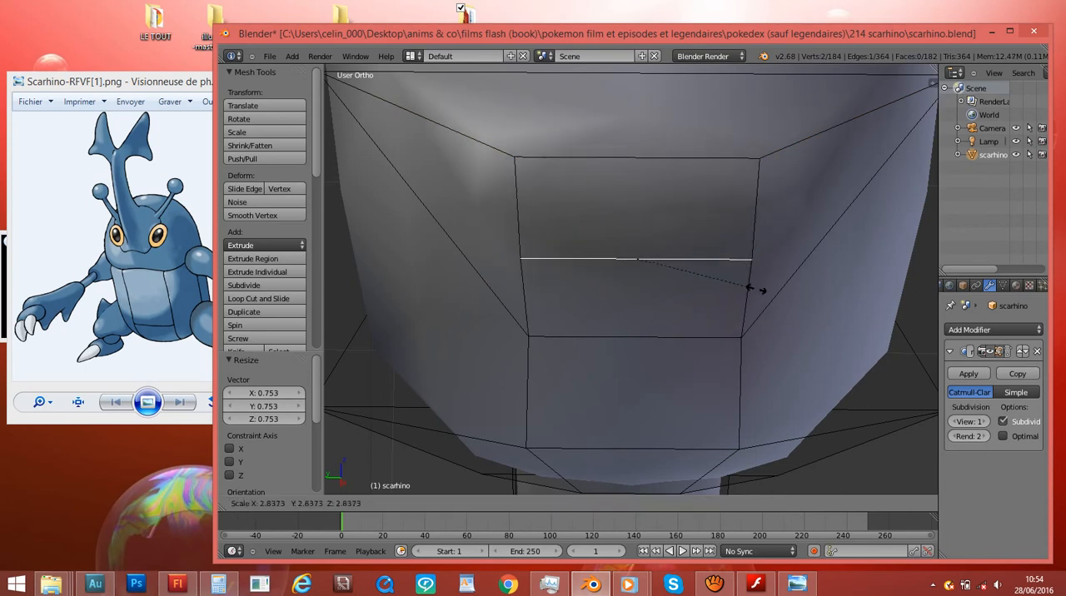
{"action": "left_click", "coordinate": [756, 288]}
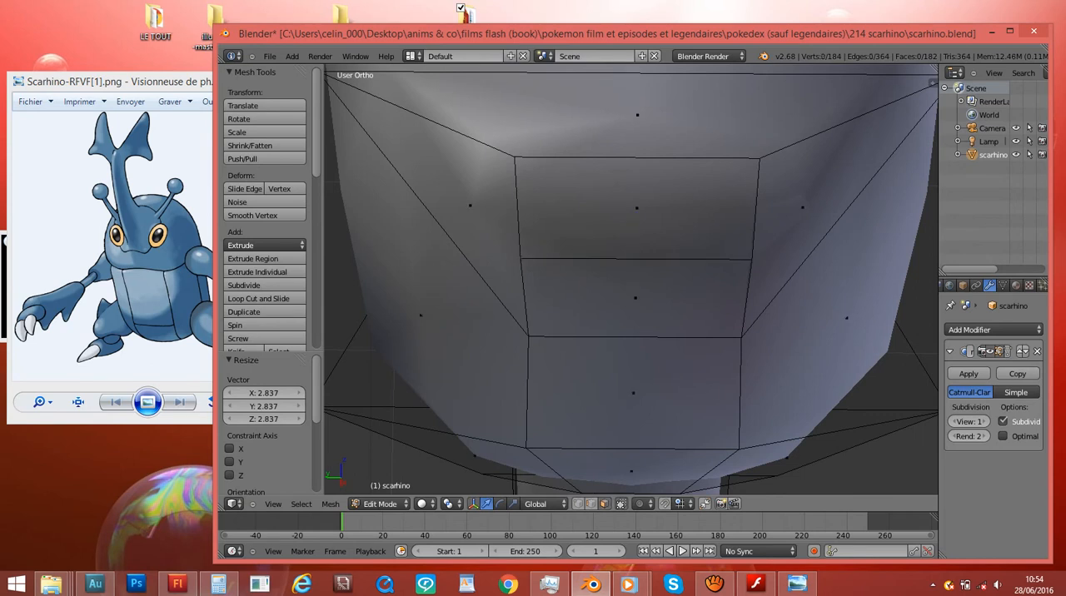
{"action": "right_click", "coordinate": [637, 207]}
{"action": "right_click", "coordinate": [637, 115]}
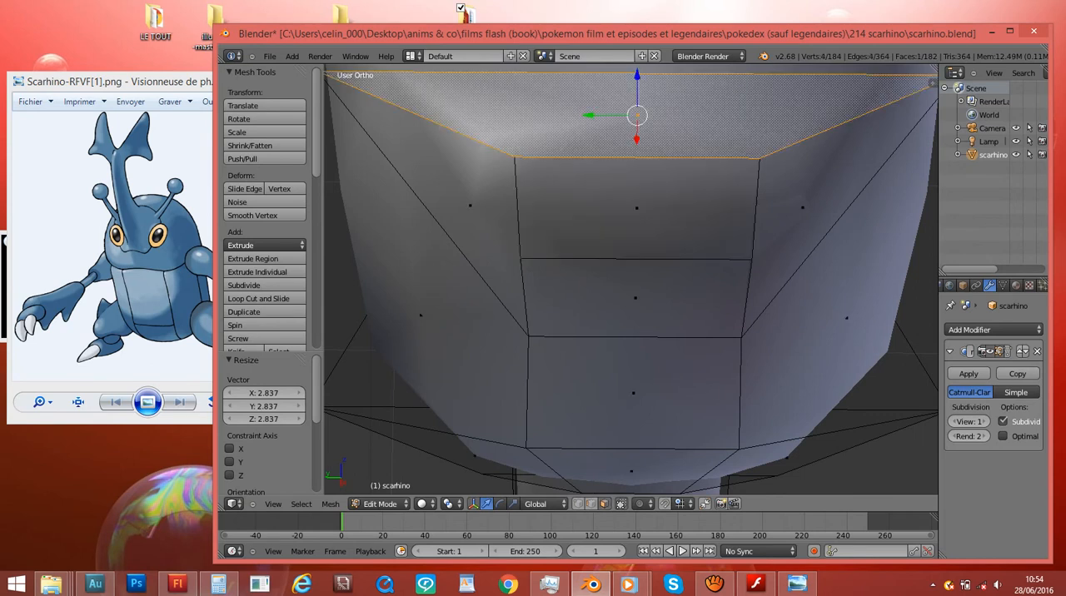
{"action": "right_click_drag", "start_coordinate": [636, 297], "coordinate": [859, 269]}
{"action": "right_click", "coordinate": [859, 269]}
{"action": "right_click", "coordinate": [638, 115]}
{"action": "right_click", "coordinate": [637, 208]}
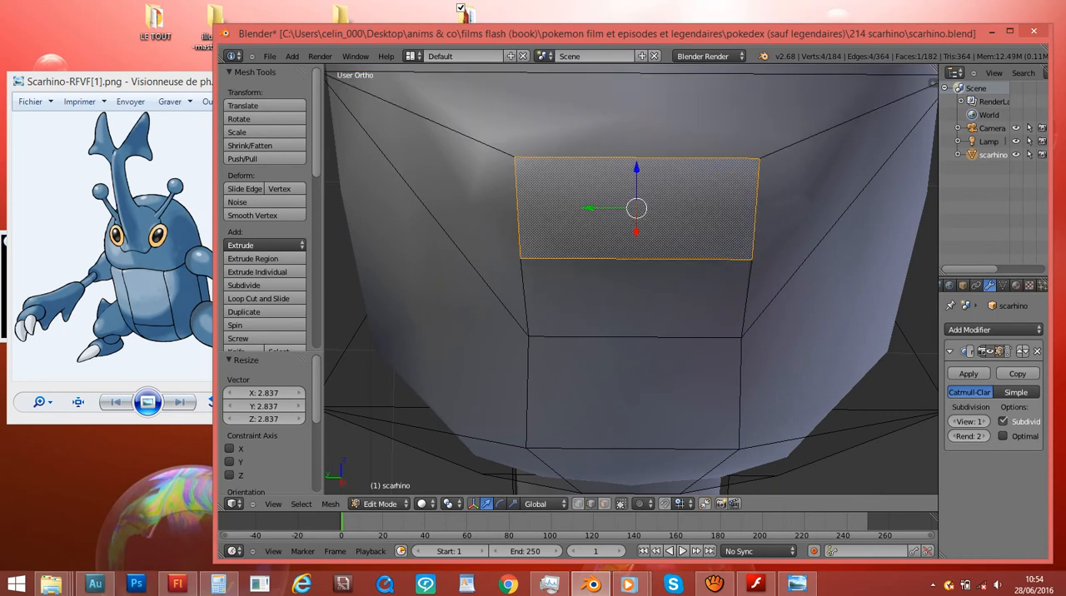
{"action": "right_click", "coordinate": [637, 157]}
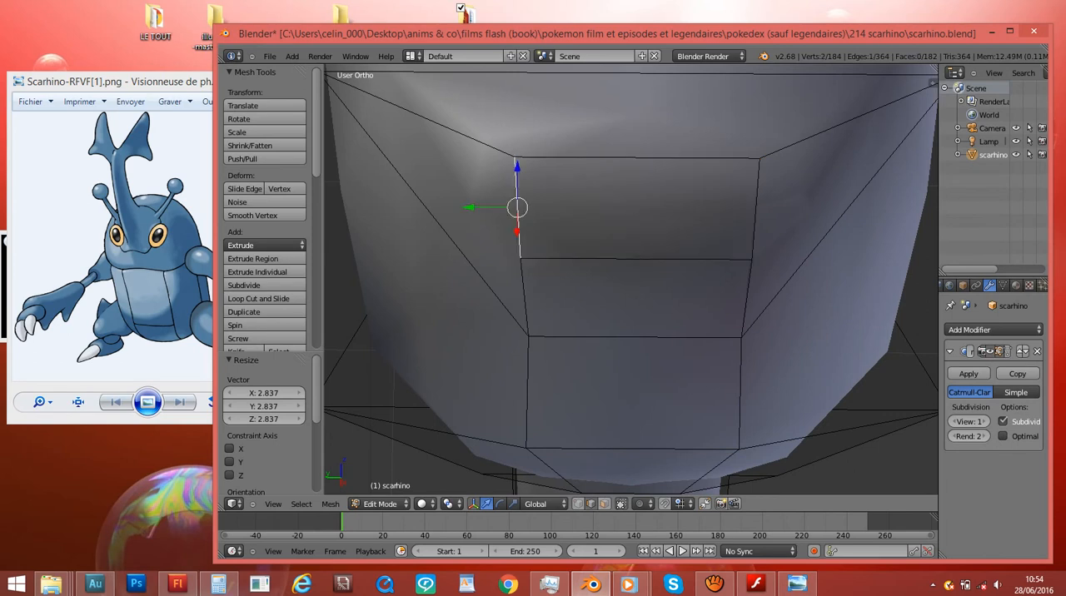
{"action": "key", "text": "s"}
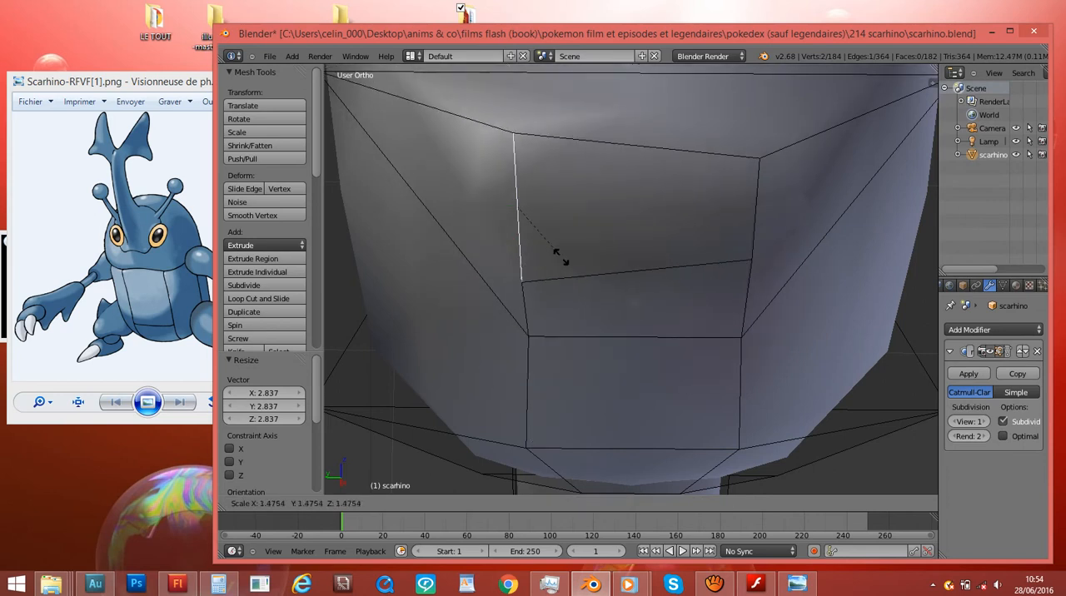
{"action": "key", "text": "Escape"}
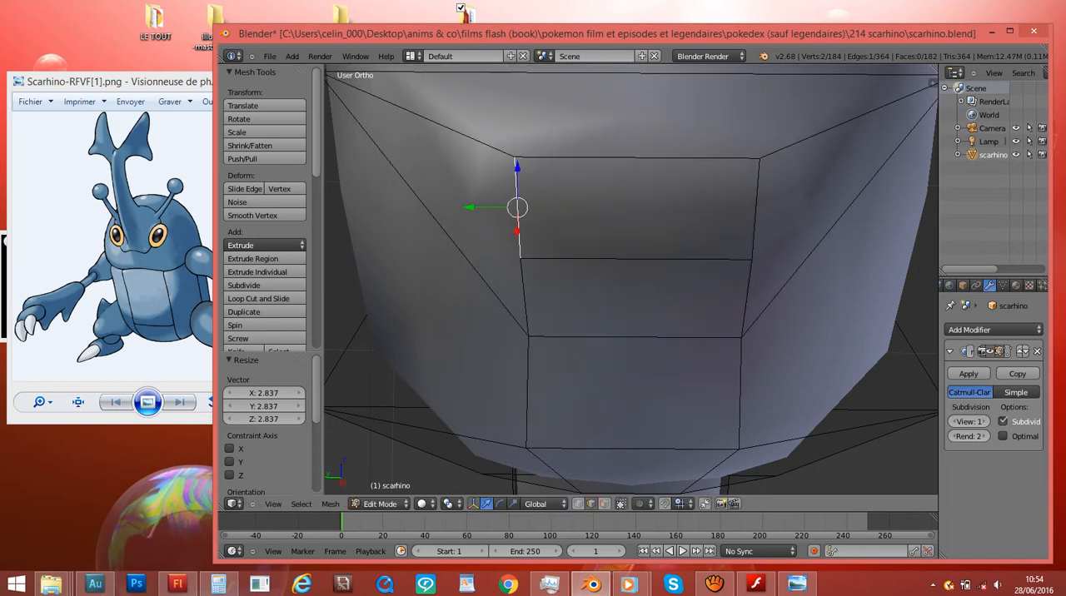
{"action": "key", "text": "s"}
{"action": "key", "text": "Escape"}
- Move the selected side edge of the leg base face slightly inward and rotate it by -3.579°
{"action": "key", "text": "g"}
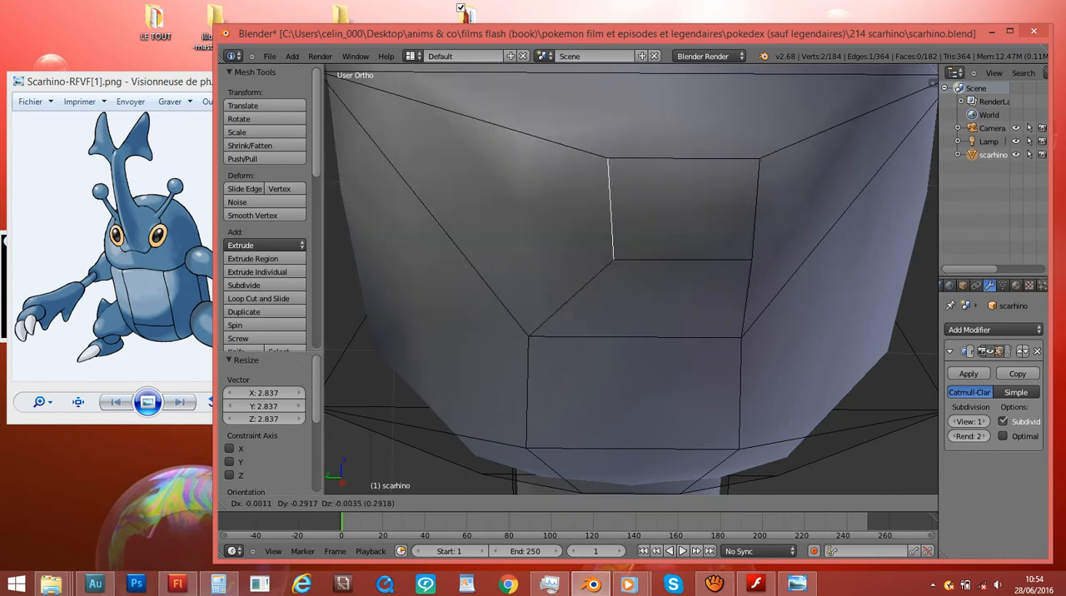
{"action": "key", "text": "Return"}
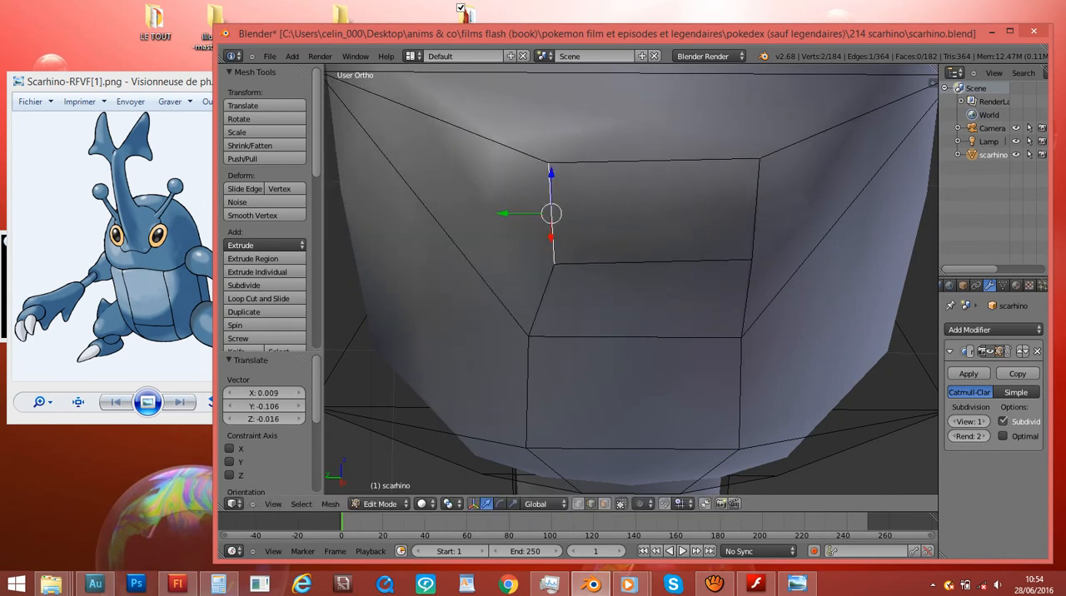
{"action": "key", "text": "g"}
{"action": "key", "text": "Return"}
{"action": "key", "text": "r"}
{"action": "key", "text": "Return"}
- On the opposite leg base, rotate, scale and move the slanted side edge to square up the trapezoidal face
{"action": "scroll", "coordinate": [631, 279], "scroll_direction": "down", "scroll_amount": 4}
{"action": "middle_click_drag", "start_coordinate": [716, 279], "coordinate": [392, 279]}
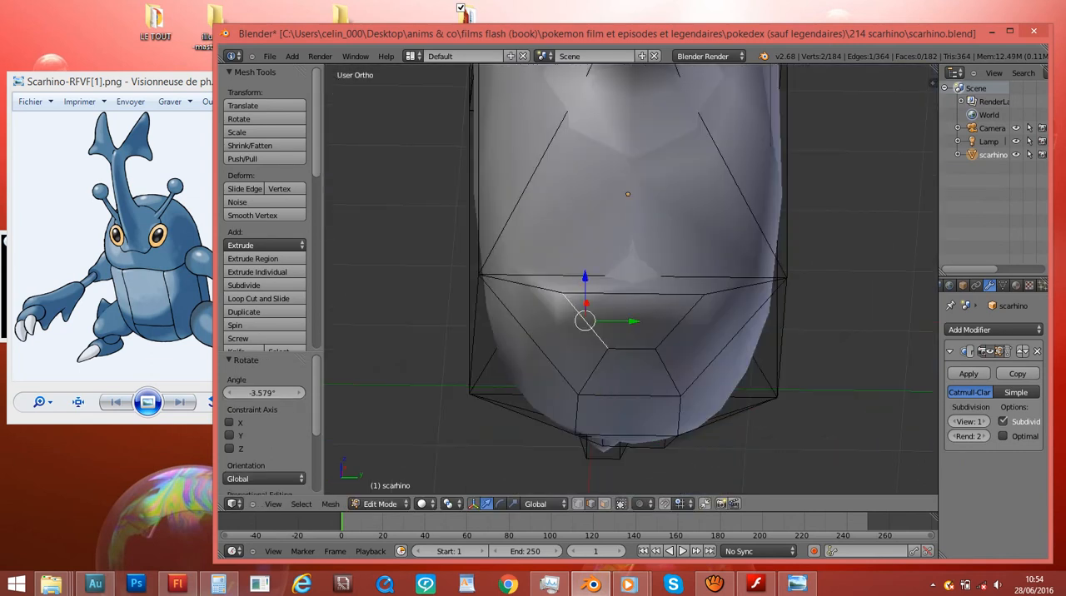
{"action": "middle_click_drag", "start_coordinate": [533, 300], "coordinate": [750, 333]}
{"action": "key", "text": "KP_3"}
{"action": "scroll", "coordinate": [630, 280], "scroll_direction": "up", "scroll_amount": 5}
{"action": "middle_click_drag", "start_coordinate": [631, 333], "coordinate": [631, 291]}
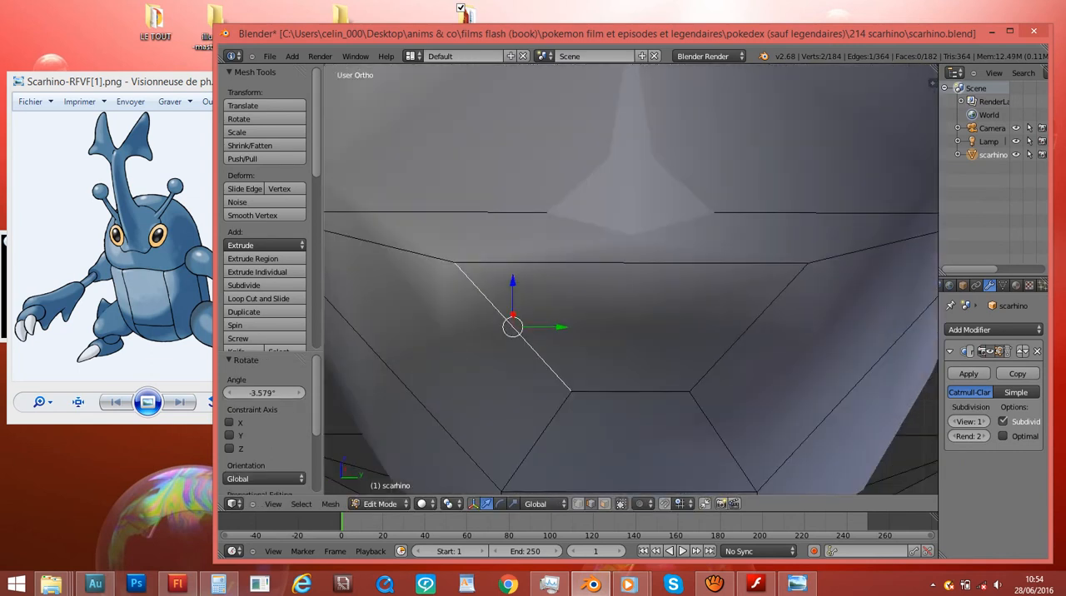
{"action": "key", "text": "r"}
{"action": "key", "text": "Return"}
{"action": "key", "text": "s"}
{"action": "key", "text": "Return"}
{"action": "key", "text": "g"}
{"action": "left_click", "coordinate": [669, 388]}
{"action": "key", "text": "s"}
{"action": "left_click", "coordinate": [700, 400]}
- Straighten the other slanted side edge of that leg base face by rotating, moving and scaling it
{"action": "right_click", "coordinate": [726, 372]}
{"action": "key", "text": "r"}
{"action": "left_click", "coordinate": [830, 398]}
{"action": "key", "text": "r"}
{"action": "left_click", "coordinate": [866, 362]}
{"action": "key", "text": "g"}
{"action": "left_click", "coordinate": [864, 412]}
{"action": "key", "text": "s"}
{"action": "left_click", "coordinate": [876, 406]}
{"action": "key", "text": "r"}
{"action": "left_click", "coordinate": [874, 409]}
{"action": "key", "text": "s"}
{"action": "left_click", "coordinate": [867, 407]}
{"action": "key", "text": "g"}
{"action": "left_click", "coordinate": [865, 401]}
- In wireframe right view, align the leg base's right vertical edge with the opposite leg base's matching edge by moving, rotating and scaling it
{"action": "key", "text": "KP_5"}
{"action": "key", "text": "KP_5"}
{"action": "key", "text": "KP_3"}
{"action": "key", "text": "z"}
{"action": "scroll", "coordinate": [631, 279], "scroll_direction": "down", "scroll_amount": 4, "text": "shift"}
{"action": "key", "text": "z"}
{"action": "key", "text": "z"}
{"action": "scroll", "coordinate": [630, 279], "scroll_direction": "down", "scroll_amount": 6, "text": "shift"}
{"action": "scroll", "coordinate": [630, 279], "scroll_direction": "up", "scroll_amount": 4}
{"action": "key", "text": "g"}
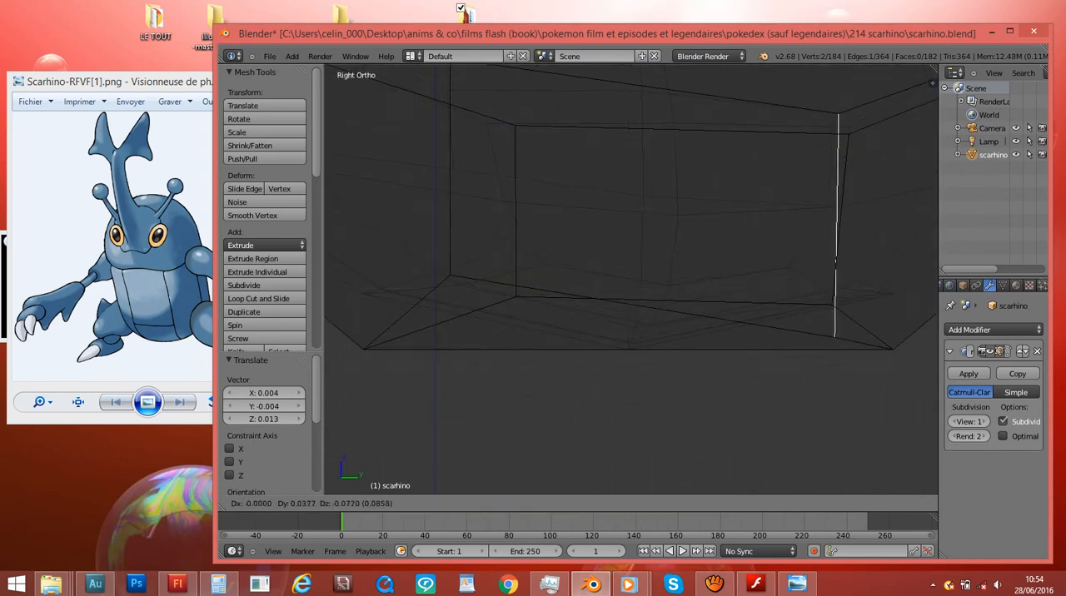
{"action": "left_click", "coordinate": [843, 232]}
{"action": "key", "text": "r"}
{"action": "left_click", "coordinate": [843, 232]}
{"action": "key", "text": "s"}
{"action": "left_click", "coordinate": [909, 385]}
{"action": "key", "text": "r"}
{"action": "left_click", "coordinate": [912, 380]}
{"action": "key", "text": "g"}
{"action": "left_click", "coordinate": [909, 364]}
{"action": "key", "text": "s"}
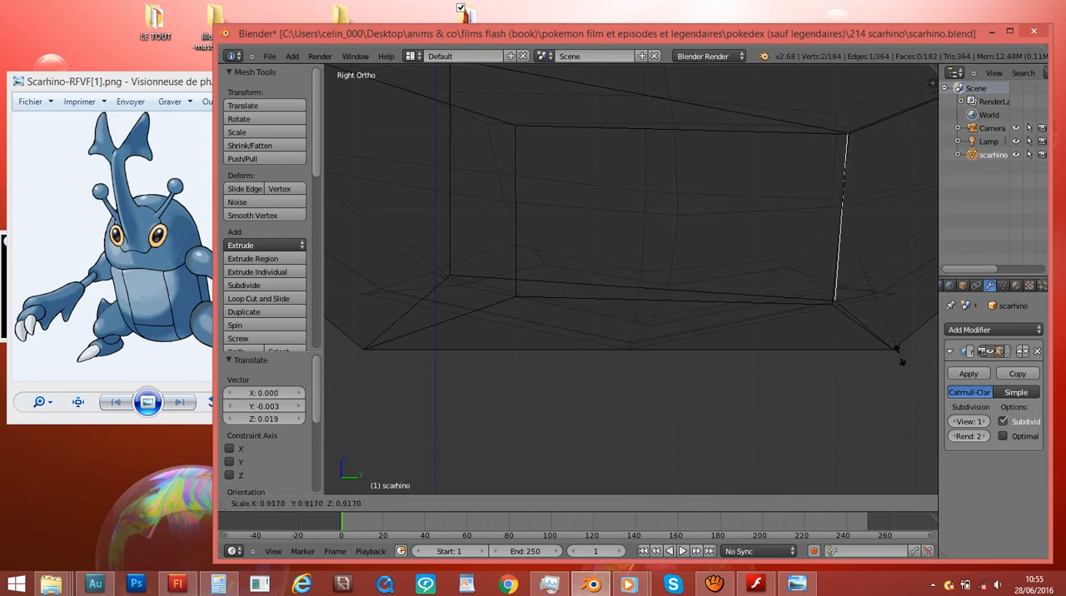
{"action": "left_click", "coordinate": [900, 355]}
- Align the leg base's left vertical edge with its counterpart on the opposite leg base by moving, rotating and scaling it
{"action": "key", "text": "g"}
{"action": "left_click", "coordinate": [624, 397]}
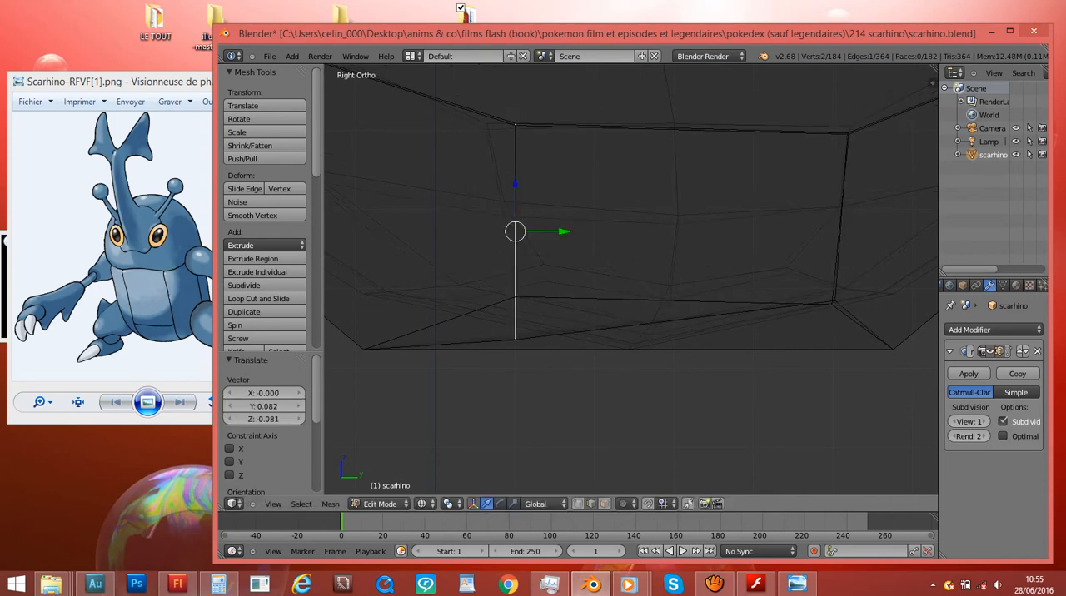
{"action": "key", "text": "r"}
{"action": "left_click", "coordinate": [624, 397]}
{"action": "key", "text": "s"}
{"action": "left_click", "coordinate": [601, 363]}
{"action": "key", "text": "r"}
{"action": "left_click", "coordinate": [598, 366]}
{"action": "key", "text": "g"}
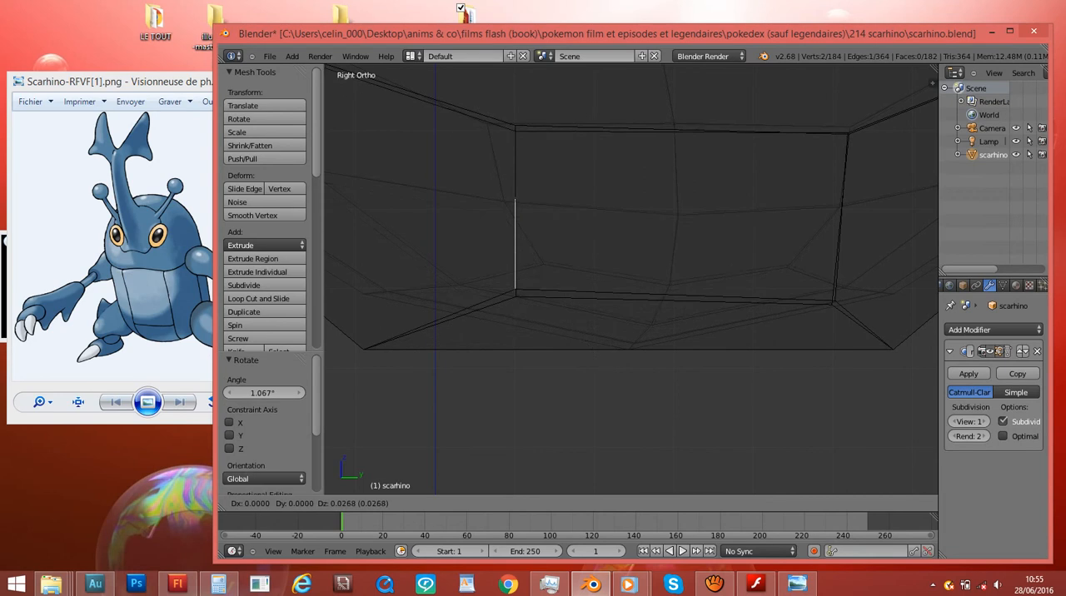
{"action": "left_click", "coordinate": [597, 346]}
{"action": "key", "text": "s"}
{"action": "left_click", "coordinate": [609, 361]}
{"action": "key", "text": "g"}
{"action": "left_click", "coordinate": [610, 359]}
- Return to solid shading and save the model
{"action": "scroll", "coordinate": [610, 359], "scroll_direction": "down", "scroll_amount": 6}
{"action": "mouse_move", "coordinate": [610, 359]}
{"action": "middle_mouse_down"}
{"action": "mouse_move", "coordinate": [821, 367]}
{"action": "mouse_move", "coordinate": [738, 356]}
{"action": "middle_mouse_up"}
{"action": "key", "text": "z"}
{"action": "key", "text": "ctrl+s"}
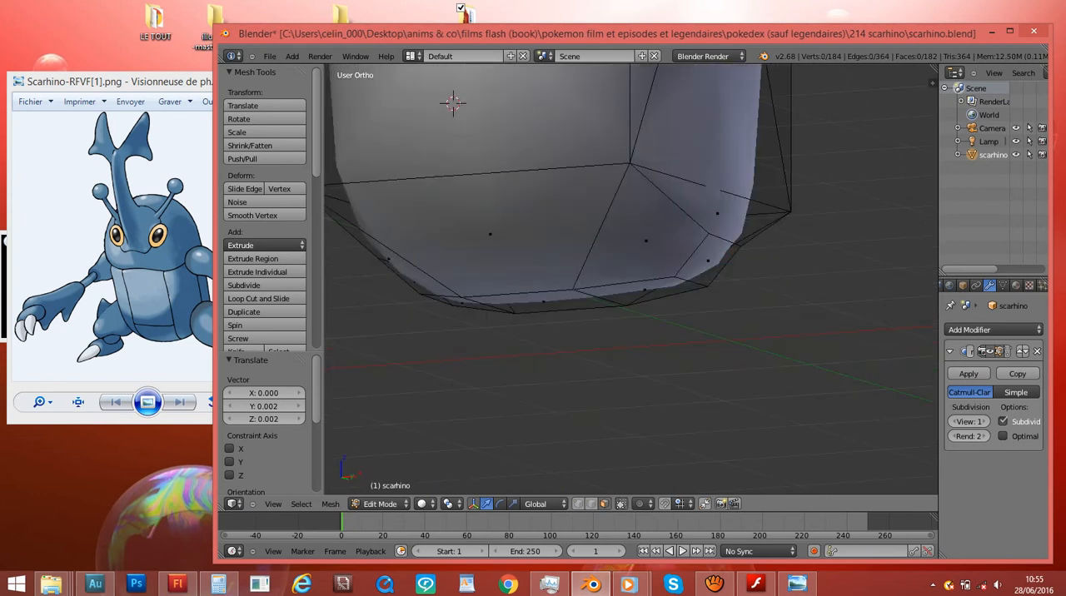
- In front view, reposition the body's lower right leg base face, extrude it outward about 0.35 and scale the end face
{"action": "key", "text": "KP_1"}
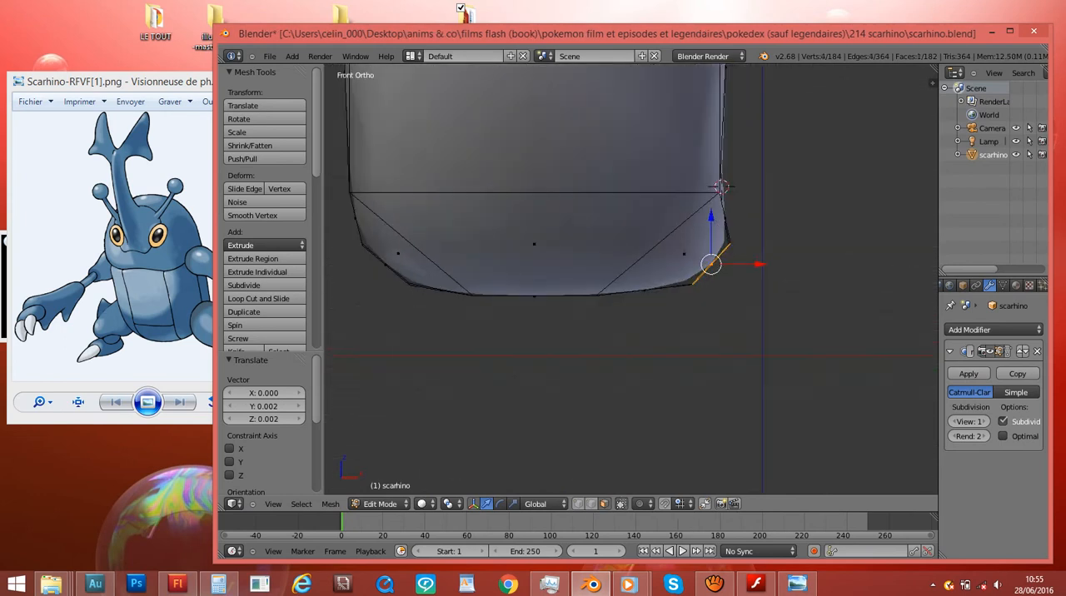
{"action": "key", "text": "g"}
{"action": "key", "text": "Return"}
{"action": "scroll", "coordinate": [633, 275], "scroll_direction": "down", "scroll_amount": 4}
{"action": "scroll", "coordinate": [633, 275], "scroll_direction": "up", "scroll_amount": 4}
{"action": "key", "text": "e"}
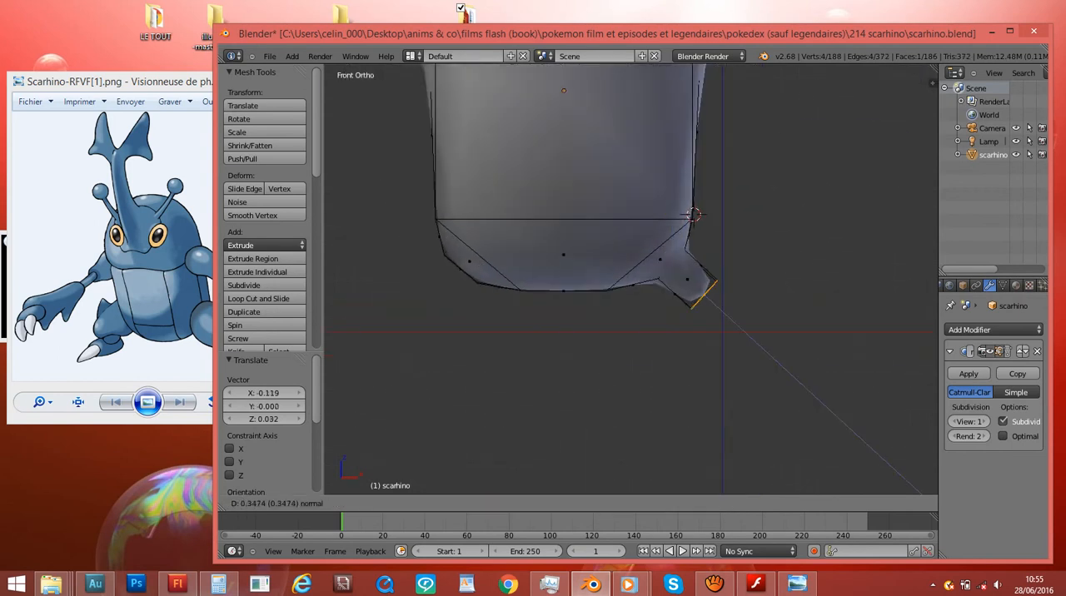
{"action": "key", "text": "Return"}
{"action": "key", "text": "s"}
{"action": "left_click", "coordinate": [863, 325]}
- Extrude a second segment from the right leg's end face, rotating and moving it so the leg bends downward
{"action": "scroll", "coordinate": [863, 326], "scroll_direction": "down", "scroll_amount": 3}
{"action": "key", "text": "e"}
{"action": "left_click", "coordinate": [881, 344]}
{"action": "key", "text": "r"}
{"action": "left_click", "coordinate": [835, 434]}
{"action": "key", "text": "g"}
{"action": "left_click", "coordinate": [832, 447]}
{"action": "key", "text": "r"}
{"action": "left_click", "coordinate": [792, 479]}
{"action": "key", "text": "g"}
{"action": "left_click", "coordinate": [782, 483]}
- Extrude the opposite leg base face in front view, scaling and moving its end face to match the finished leg
{"action": "middle_click_drag", "start_coordinate": [782, 483], "coordinate": [883, 445]}
{"action": "key", "text": "KP_1"}
{"action": "key", "text": "e"}
{"action": "left_click", "coordinate": [559, 268]}
{"action": "key", "text": "s"}
{"action": "left_click", "coordinate": [570, 262]}
{"action": "key", "text": "s"}
{"action": "left_click", "coordinate": [615, 230]}
{"action": "key", "text": "g"}
{"action": "left_click", "coordinate": [628, 203]}
{"action": "key", "text": "g"}
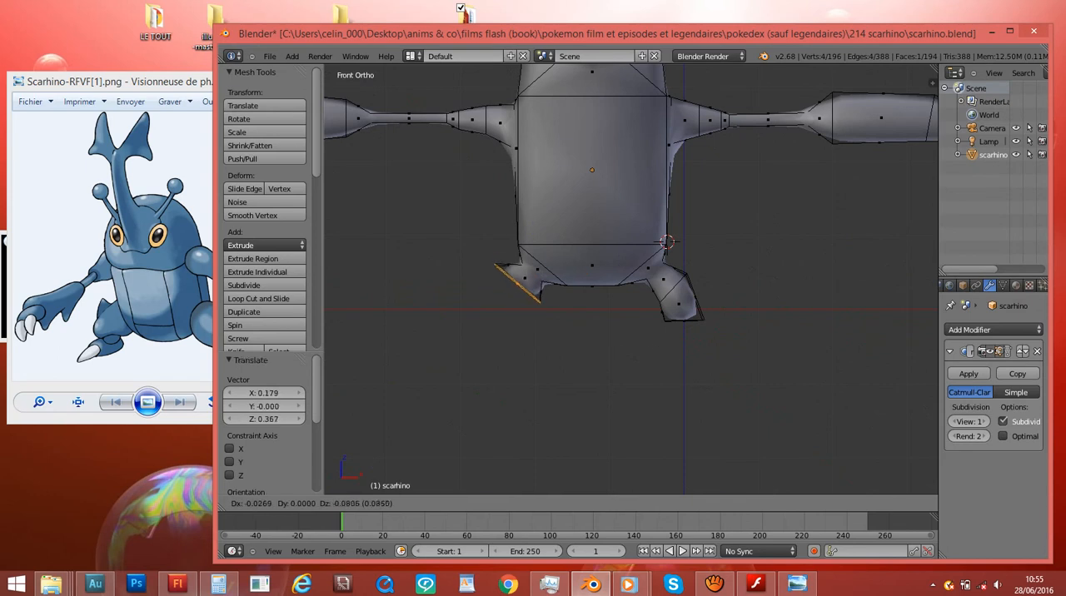
{"action": "left_click", "coordinate": [691, 362]}
- Extrude a second segment from the left leg's end face and rotate, scale and move it so the leg points downward
{"action": "key", "text": "e"}
{"action": "left_click", "coordinate": [673, 384]}
{"action": "key", "text": "r"}
{"action": "left_click", "coordinate": [688, 292]}
{"action": "key", "text": "g"}
{"action": "left_click", "coordinate": [703, 314]}
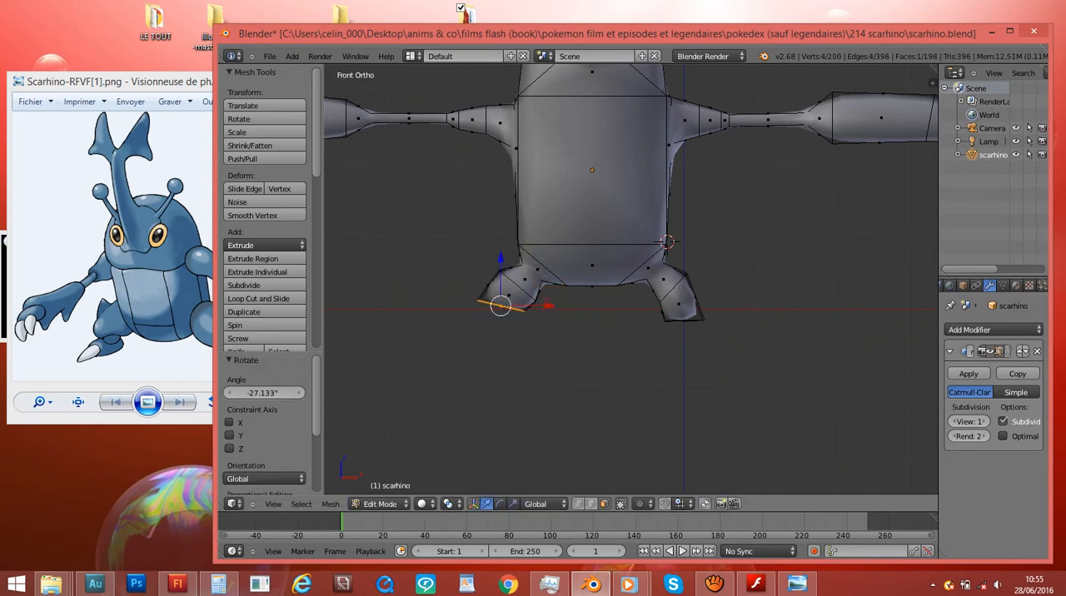
{"action": "key", "text": "r"}
{"action": "key", "text": "s"}
{"action": "left_click", "coordinate": [661, 297]}
{"action": "key", "text": "g"}
{"action": "left_click", "coordinate": [660, 288]}
{"action": "key", "text": "r"}
{"action": "left_click", "coordinate": [650, 284]}
- Save the model with both legs over scarhino.blend
{"action": "key", "text": "ctrl+s"}
{"action": "left_click", "coordinate": [650, 282]}
{"action": "mouse_move", "coordinate": [650, 281]}
{"action": "middle_mouse_down"}
{"action": "mouse_move", "coordinate": [567, 292]}
{"action": "mouse_move", "coordinate": [800, 271]}
{"action": "mouse_move", "coordinate": [717, 117]}
{"action": "middle_mouse_up"}
{"action": "key", "text": "ctrl+s"}
{"action": "left_click", "coordinate": [567, 260]}
- Extrude the left leg's bottom face downward, scale the new end to 0.371 and shift it slightly along X
{"action": "key", "text": "z"}
{"action": "key", "text": "z"}
{"action": "key", "text": "KP_1"}
{"action": "key", "text": "KP_Decimal"}
{"action": "scroll", "coordinate": [631, 280], "scroll_direction": "down", "scroll_amount": 5}
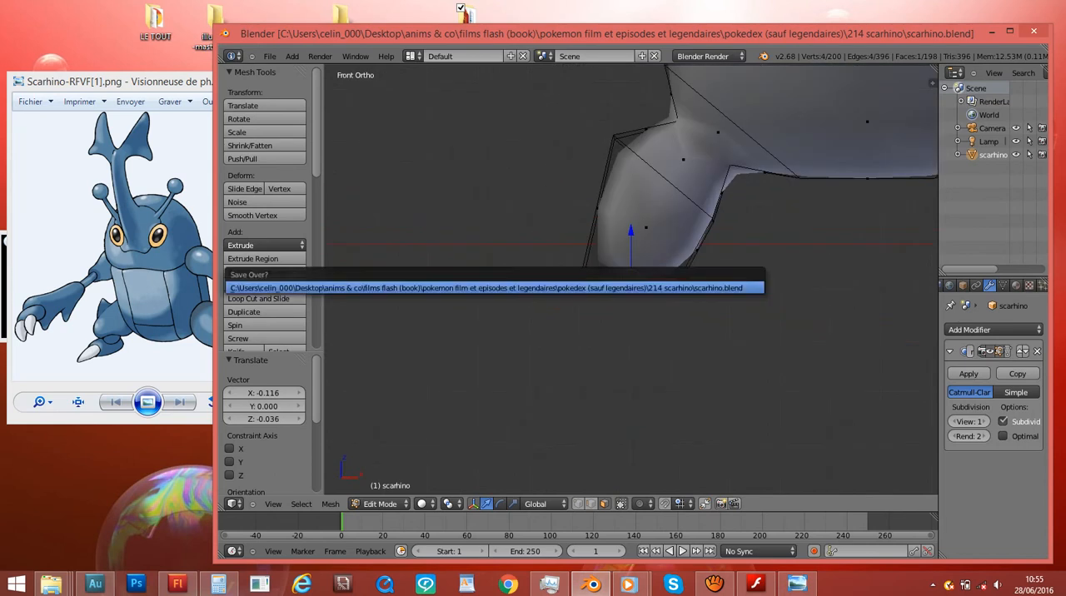
{"action": "scroll", "coordinate": [631, 280], "scroll_direction": "up", "scroll_amount": 5, "text": "ctrl"}
{"action": "key", "text": "e"}
{"action": "left_click", "coordinate": [631, 315]}
{"action": "key", "text": "s"}
{"action": "left_click", "coordinate": [563, 314]}
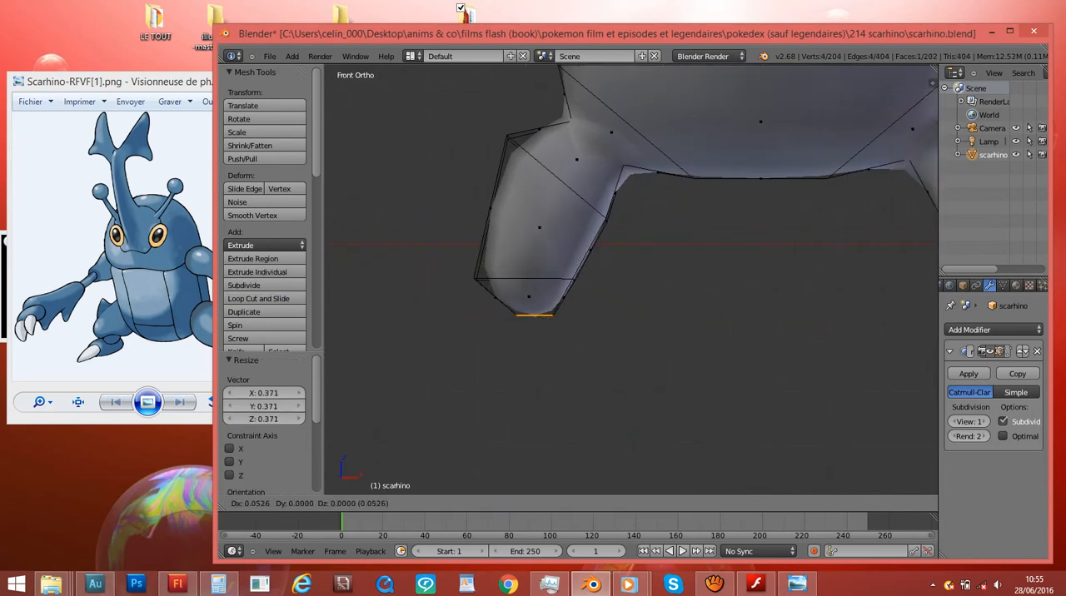
{"action": "key", "text": "g"}
{"action": "left_click", "coordinate": [586, 314]}
{"action": "scroll", "coordinate": [586, 315], "scroll_direction": "down", "scroll_amount": 3}
{"action": "scroll", "coordinate": [585, 314], "scroll_direction": "up", "scroll_amount": 6, "text": "ctrl"}
{"action": "key", "text": "z"}
{"action": "right_click", "coordinate": [691, 261]}
{"action": "key", "text": "e"}
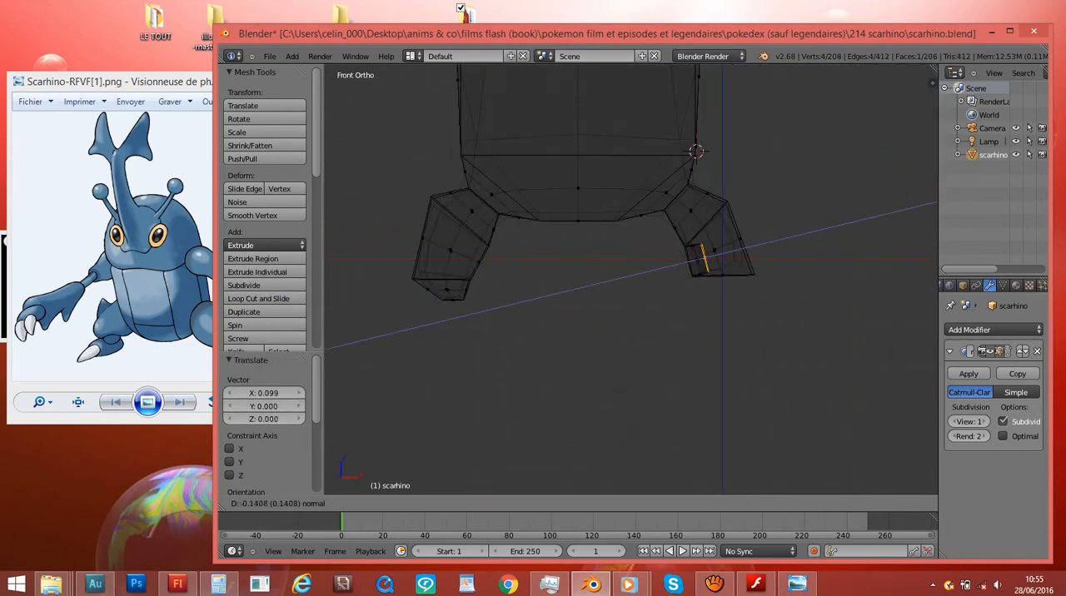
{"action": "right_click", "coordinate": [702, 256]}
{"action": "key", "text": "ctrl+z"}
- Extrude the right leg's bottom face downward in front view and scale the new end face to 0.797
{"action": "right_click", "coordinate": [724, 275]}
{"action": "key", "text": "e"}
{"action": "left_click", "coordinate": [852, 316]}
{"action": "key", "text": "s"}
{"action": "left_click", "coordinate": [789, 325]}
{"action": "mouse_move", "coordinate": [790, 325]}
{"action": "middle_mouse_down"}
{"action": "mouse_move", "coordinate": [718, 350]}
{"action": "mouse_move", "coordinate": [608, 354]}
{"action": "mouse_move", "coordinate": [756, 348]}
{"action": "mouse_move", "coordinate": [853, 320]}
{"action": "mouse_move", "coordinate": [647, 340]}
{"action": "mouse_move", "coordinate": [608, 356]}
{"action": "middle_mouse_up"}
- Save the model with both tapered leg ends over scarhino.blend and check it in shaded front view
{"action": "key", "text": "z"}
{"action": "key", "text": "KP_1"}
{"action": "scroll", "coordinate": [822, 330], "scroll_direction": "down", "scroll_amount": 3}
{"action": "key", "text": "ctrl+s"}
{"action": "middle_click_drag", "start_coordinate": [604, 198], "coordinate": [903, 292]}
{"action": "left_click", "coordinate": [740, 170]}
{"action": "scroll", "coordinate": [903, 291], "scroll_direction": "down", "scroll_amount": 1}
{"action": "key", "text": "ctrl+s"}
{"action": "middle_click_drag", "start_coordinate": [795, 188], "coordinate": [557, 186]}
{"action": "left_click", "coordinate": [681, 183]}
{"action": "key", "text": "z"}
{"action": "key", "text": "z"}
{"action": "key", "text": "KP_1"}
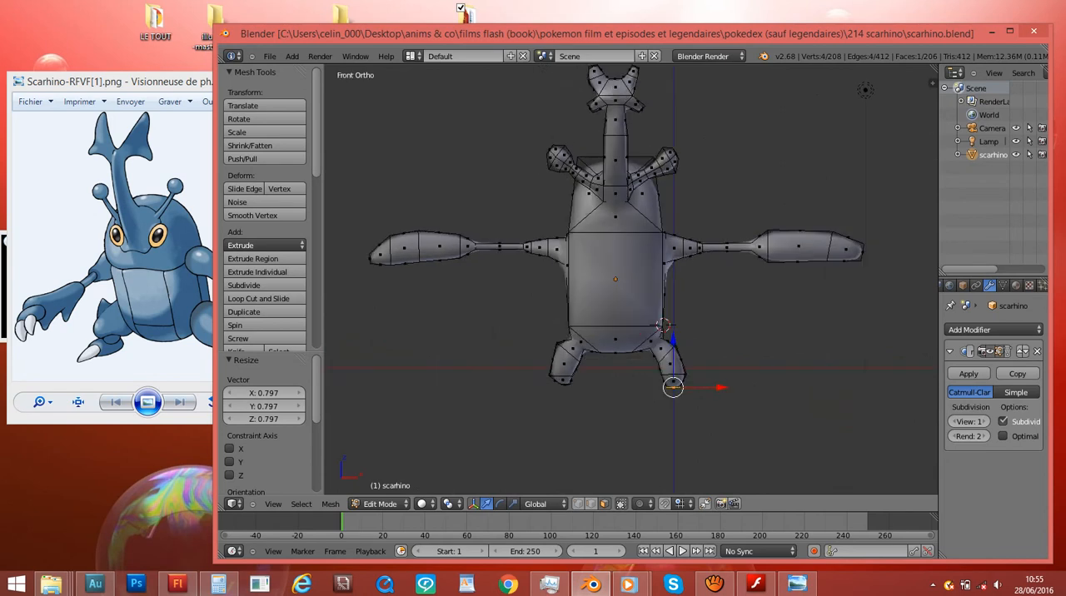
- Rotate the upper side faces of the body inward in front view, using -6.405° for the last rotation
{"action": "key", "text": "z"}
{"action": "scroll", "coordinate": [631, 280], "scroll_direction": "up", "scroll_amount": 1}
{"action": "key", "text": "z"}
- Save the model with the narrowed upper body over scarhino.blend and select the right leg's bottom face
{"action": "key", "text": "z"}
{"action": "right_click", "coordinate": [562, 177]}
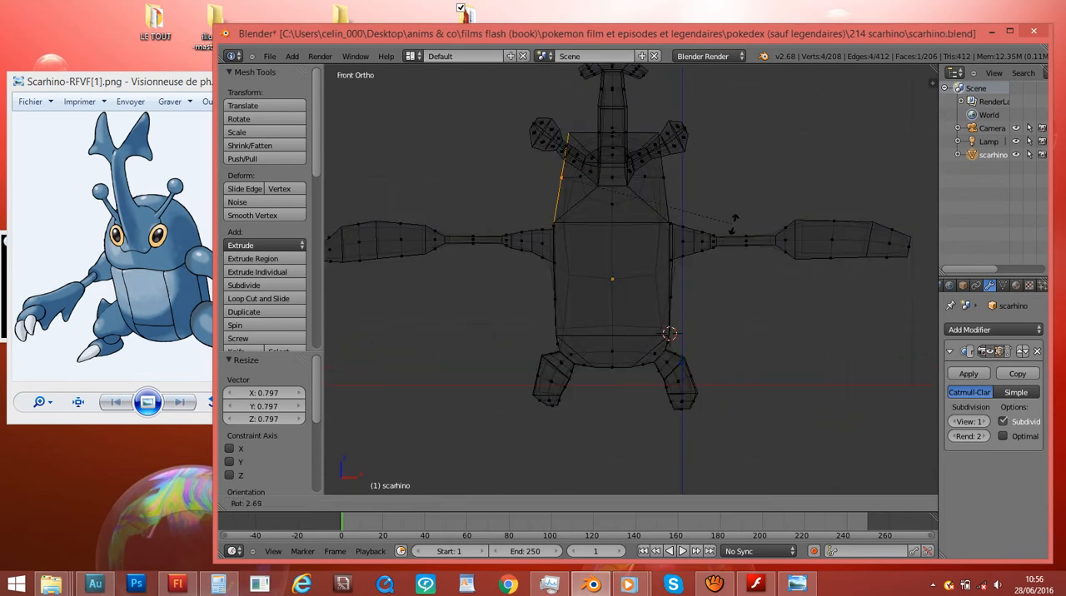
{"action": "scroll", "coordinate": [631, 280], "scroll_direction": "up", "scroll_amount": 3}
{"action": "key", "text": "r"}
{"action": "key", "text": "Return"}
{"action": "scroll", "coordinate": [631, 280], "scroll_direction": "down", "scroll_amount": 2}
{"action": "key", "text": "r"}
{"action": "left_click", "coordinate": [817, 170]}
{"action": "key", "text": "z"}
{"action": "scroll", "coordinate": [631, 280], "scroll_direction": "down", "scroll_amount": 4}
{"action": "middle_click_drag", "start_coordinate": [816, 170], "coordinate": [791, 178]}
{"action": "middle_click_drag", "start_coordinate": [842, 264], "coordinate": [765, 257]}
{"action": "key", "text": "ctrl+s"}
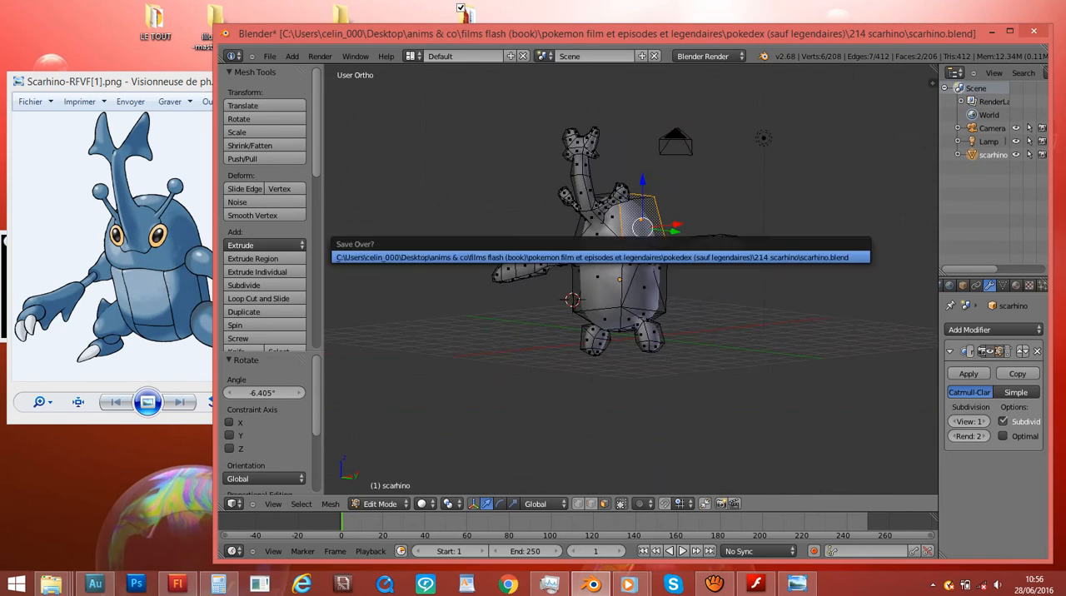
{"action": "key", "text": "Return"}
{"action": "scroll", "coordinate": [765, 256], "scroll_direction": "up", "scroll_amount": 7}
{"action": "middle_click_drag", "start_coordinate": [712, 411], "coordinate": [712, 277], "text": "shift"}
{"action": "key", "text": "ctrl+s"}
{"action": "key", "text": "Return"}
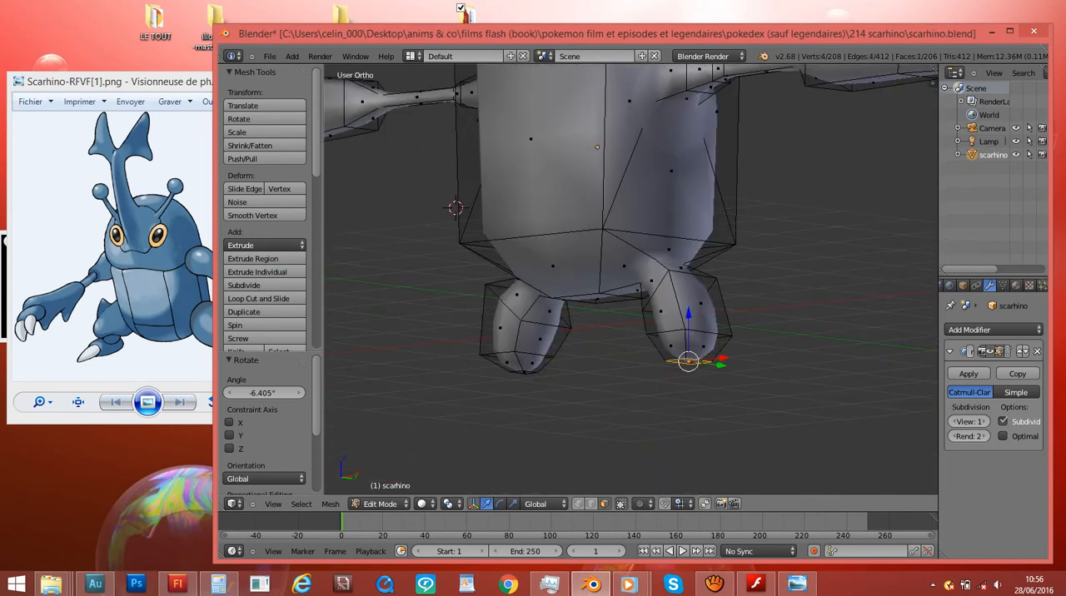
- Shift the right leg's bottom face by -0.014 in Y and -0.027 in Z in right view, and scale it smaller
{"action": "key", "text": "KP_3"}
{"action": "key", "text": "z"}
{"action": "middle_click_drag", "start_coordinate": [741, 339], "coordinate": [740, 273], "text": "shift"}
{"action": "key", "text": "g"}
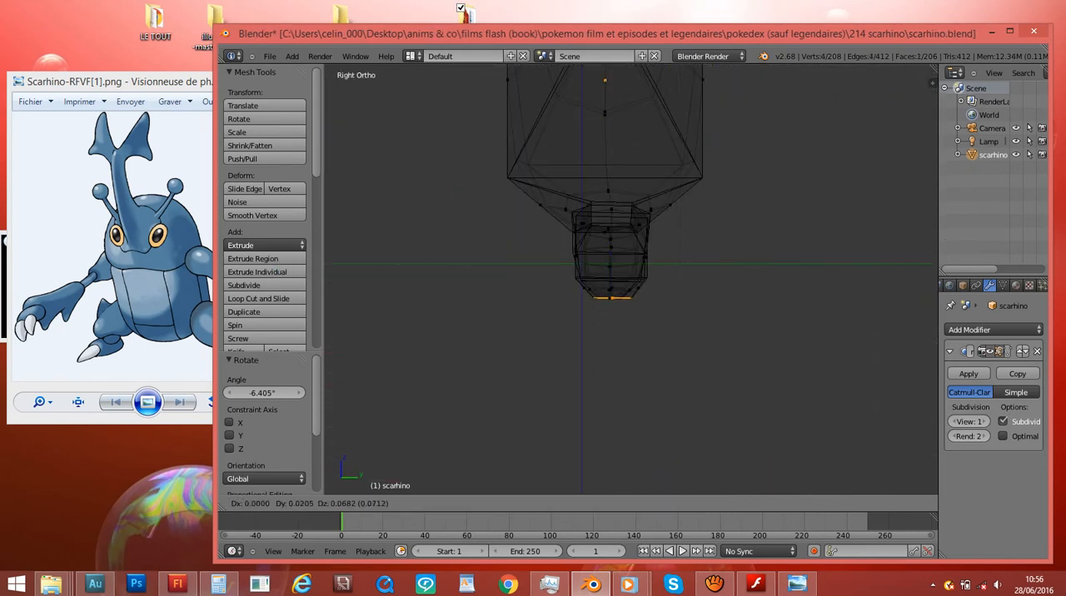
{"action": "left_click", "coordinate": [742, 265]}
{"action": "key", "text": "s"}
{"action": "left_click", "coordinate": [658, 270]}
{"action": "scroll", "coordinate": [659, 270], "scroll_direction": "up", "scroll_amount": 2}
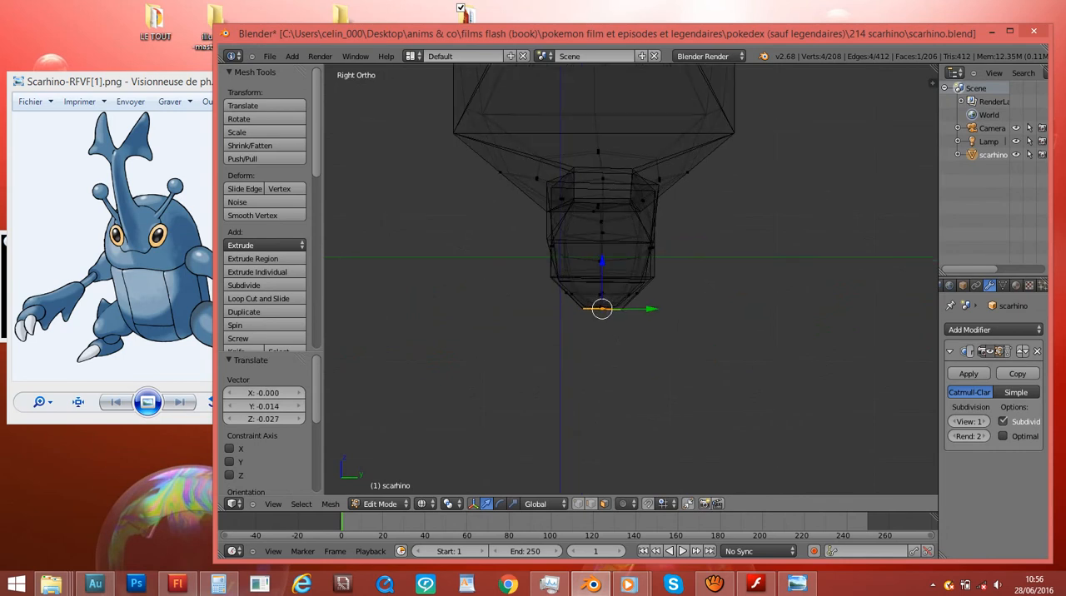
{"action": "key", "text": "s"}
{"action": "left_click", "coordinate": [659, 290]}
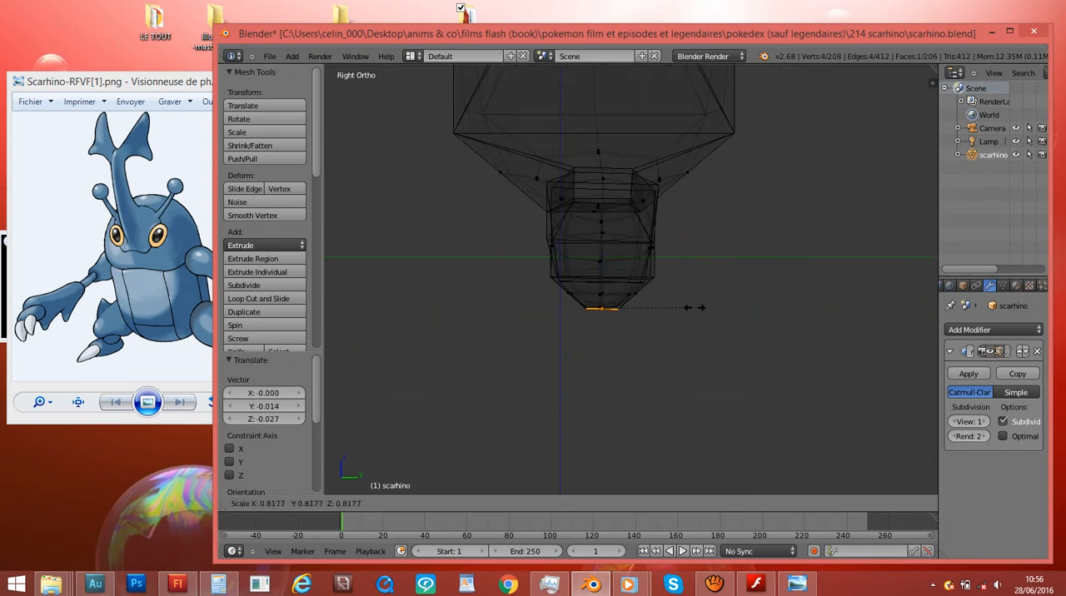
- Extrude the right leg's bottom face downward into a short ankle and scale its end face to 1.650
{"action": "key", "text": "e"}
{"action": "left_click", "coordinate": [658, 317]}
{"action": "key", "text": "s"}
{"action": "left_click", "coordinate": [696, 323]}
{"action": "key", "text": "ctrl+s"}
- Extrude a matching ankle from the left leg's bottom face in left view, widening its end and shifting it -0.043 along Y
{"action": "middle_click_drag", "start_coordinate": [695, 323], "coordinate": [738, 315]}
{"action": "right_click", "coordinate": [469, 318]}
{"action": "key", "text": "ctrl+KP_3"}
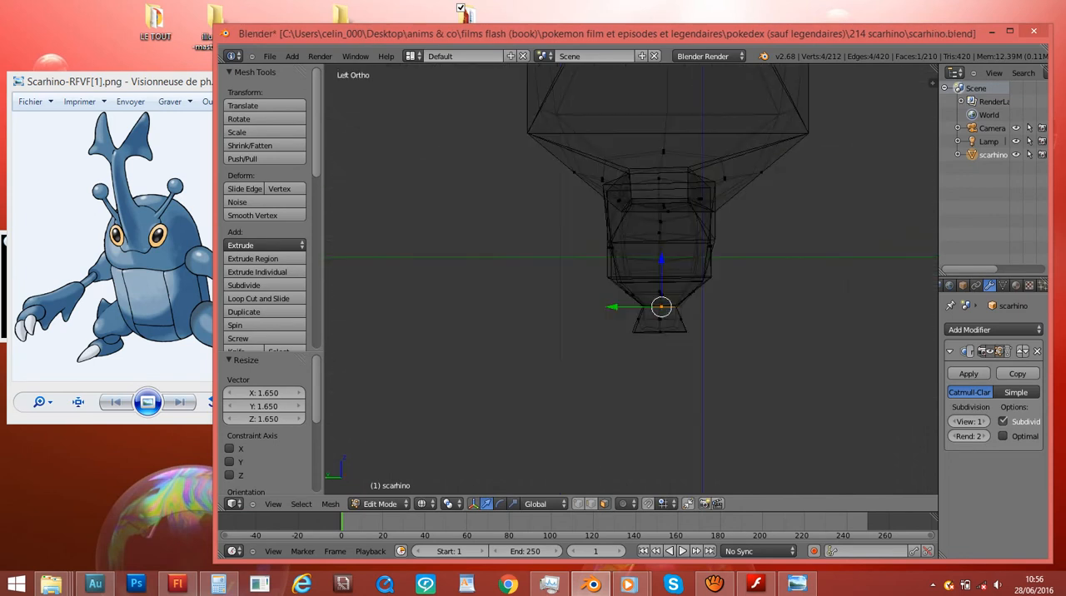
{"action": "key", "text": "e"}
{"action": "left_click", "coordinate": [723, 343]}
{"action": "key", "text": "s"}
{"action": "left_click", "coordinate": [800, 353]}
{"action": "key", "text": "g"}
{"action": "left_click", "coordinate": [798, 352]}
{"action": "key", "text": "s"}
{"action": "left_click", "coordinate": [776, 349]}
{"action": "key", "text": "g"}
{"action": "left_click", "coordinate": [772, 347]}
{"action": "key", "text": "g"}
{"action": "left_click", "coordinate": [766, 347]}
{"action": "key", "text": "g"}
{"action": "left_click", "coordinate": [772, 347]}
- Extrude the left ankle's front face forward in left view, and rotate, move and scale its end to shape the foot
{"action": "middle_click_drag", "start_coordinate": [773, 347], "coordinate": [662, 354]}
{"action": "key", "text": "z"}
{"action": "key", "text": "ctrl+KP_3"}
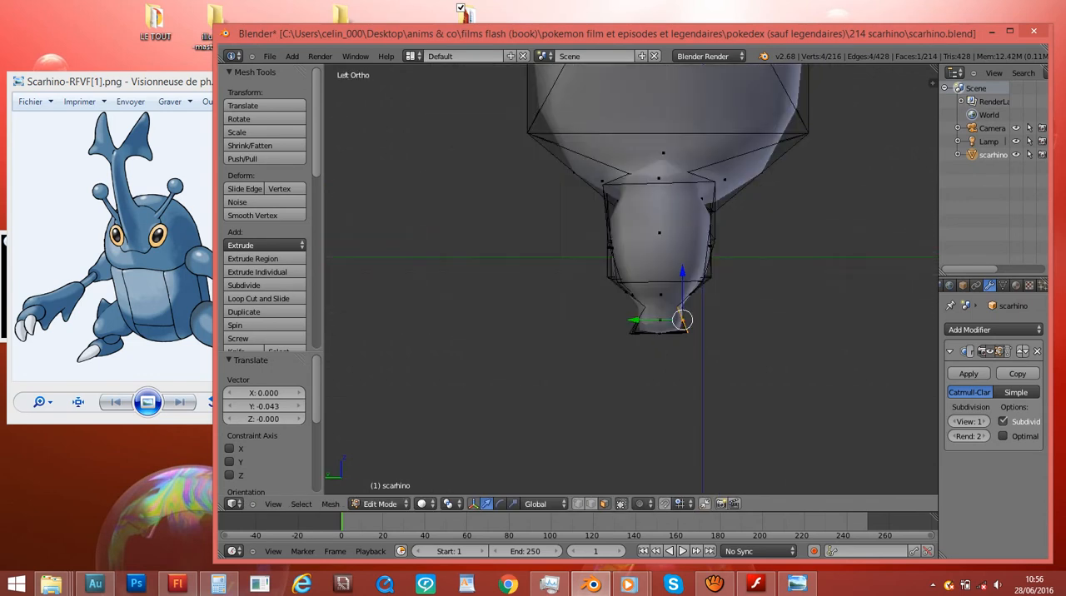
{"action": "key", "text": "e"}
{"action": "left_click", "coordinate": [799, 344]}
{"action": "key", "text": "r"}
{"action": "left_click", "coordinate": [800, 347]}
{"action": "key", "text": "g"}
{"action": "left_click", "coordinate": [754, 357]}
{"action": "key", "text": "r"}
{"action": "left_click", "coordinate": [724, 383]}
{"action": "key", "text": "g"}
{"action": "left_click", "coordinate": [772, 387]}
{"action": "key", "text": "s"}
{"action": "left_click", "coordinate": [766, 377]}
{"action": "key", "text": "g"}
{"action": "left_click", "coordinate": [767, 380]}
- Extrude the right ankle's front face forward in right view, rotating its end -25.662°, then moving and scaling it to shape the foot
{"action": "middle_click_drag", "start_coordinate": [768, 380], "coordinate": [635, 385]}
{"action": "key", "text": "KP_3"}
{"action": "key", "text": "e"}
{"action": "left_click", "coordinate": [725, 297]}
{"action": "key", "text": "r"}
{"action": "left_click", "coordinate": [718, 359]}
{"action": "key", "text": "g"}
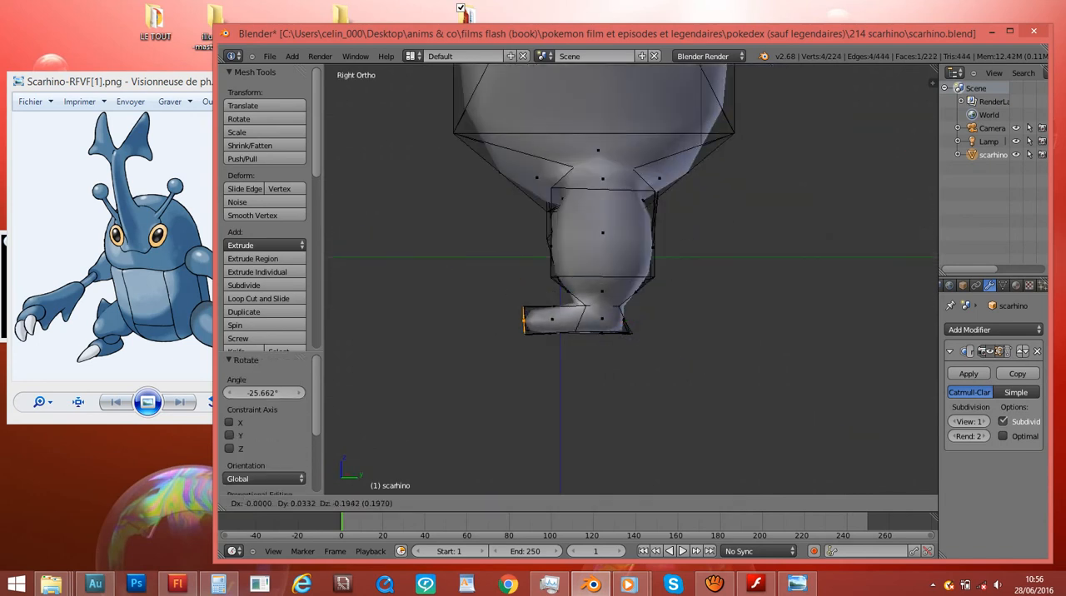
{"action": "left_click", "coordinate": [524, 320]}
{"action": "key", "text": "s"}
{"action": "left_click", "coordinate": [752, 298]}
- Return to Object Mode, save the model with both feet over scarhino.blend and view it from the front
{"action": "scroll", "coordinate": [750, 296], "scroll_direction": "down", "scroll_amount": 6}
{"action": "key", "text": "z"}
{"action": "middle_click_drag", "start_coordinate": [681, 242], "coordinate": [812, 227]}
{"action": "key", "text": "ctrl+s"}
{"action": "key", "text": "Return"}
{"action": "key", "text": "Tab"}
{"action": "key", "text": "KP_Decimal"}
{"action": "key", "text": "ctrl+s"}
{"action": "key", "text": "Return"}
{"action": "key", "text": "z"}
{"action": "key", "text": "KP_1"}
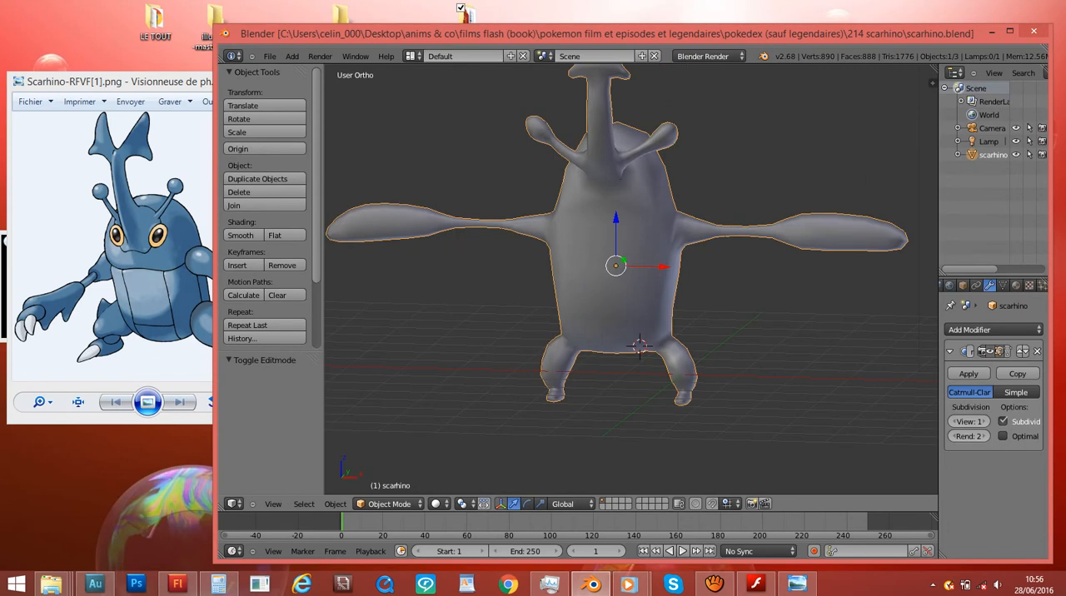
{"action": "scroll", "coordinate": [631, 279], "scroll_direction": "up", "scroll_amount": 2}
{"action": "scroll", "coordinate": [675, 317], "scroll_direction": "up", "scroll_amount": 3}
{"action": "scroll", "coordinate": [661, 307], "scroll_direction": "down", "scroll_amount": 4}
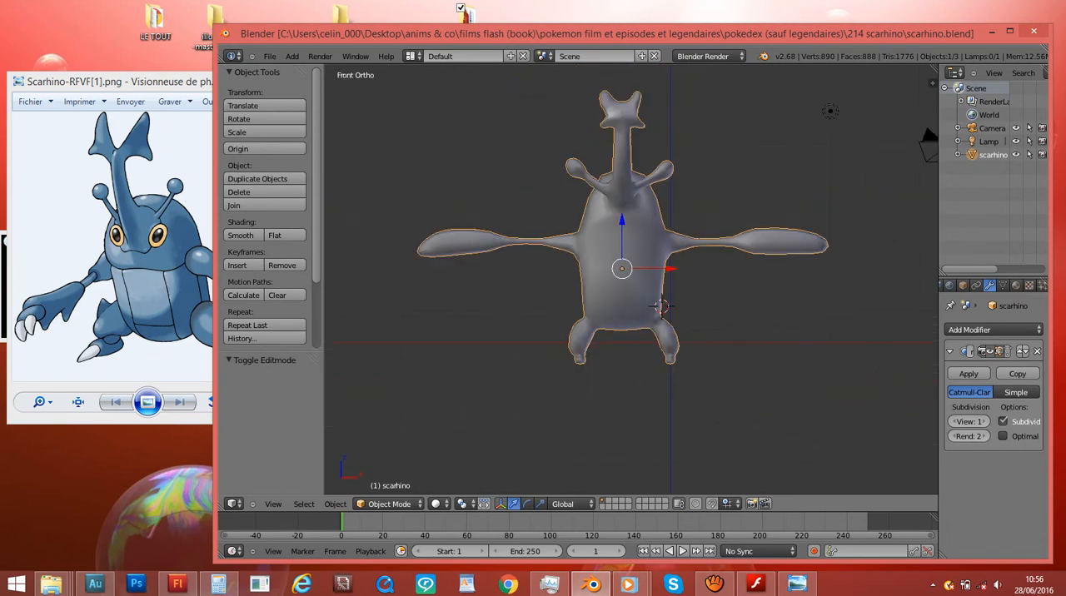
- Move the right leg's outer face in Edit Mode by 0.137 in X and 0.088 in Z in front view
{"action": "key", "text": "Tab"}
{"action": "scroll", "coordinate": [632, 280], "scroll_direction": "up", "scroll_amount": 3}
{"action": "scroll", "coordinate": [631, 280], "scroll_direction": "down", "scroll_amount": 5, "text": "shift"}
{"action": "key", "text": "z"}
{"action": "right_click", "coordinate": [711, 277]}
{"action": "key", "text": "g"}
{"action": "left_click", "coordinate": [720, 270]}
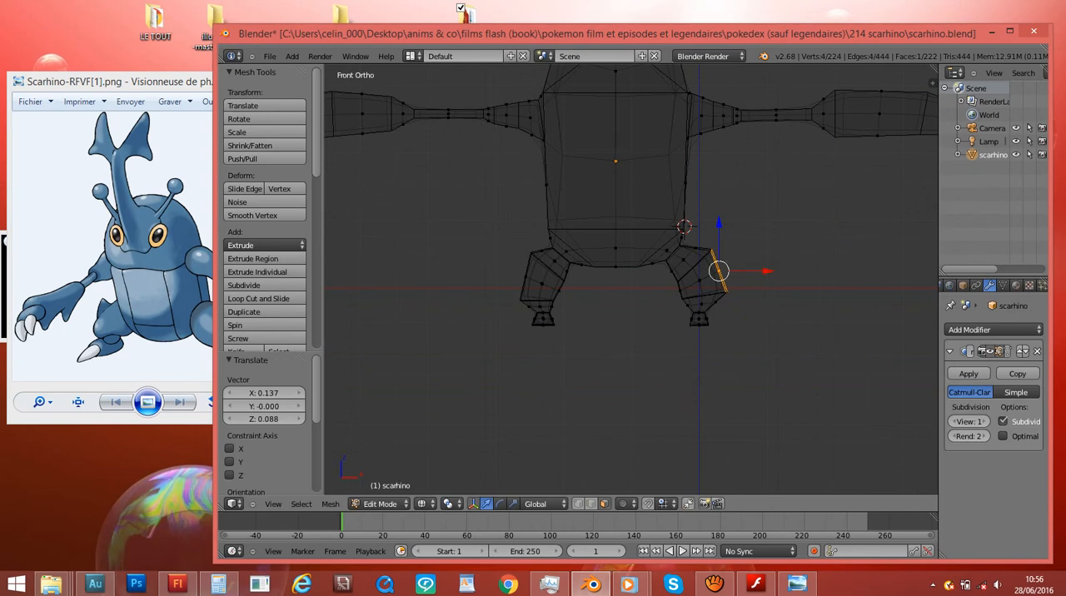
- Circle-select the right arm in front wireframe view, from the thin forearm's inner joint to the end of the hand
{"action": "scroll", "coordinate": [720, 271], "scroll_direction": "up", "scroll_amount": 3, "text": "shift"}
{"action": "scroll", "coordinate": [719, 270], "scroll_direction": "up", "scroll_amount": 4, "text": "ctrl"}
{"action": "middle_click_drag", "start_coordinate": [720, 271], "coordinate": [710, 331]}
{"action": "scroll", "coordinate": [710, 330], "scroll_direction": "up", "scroll_amount": 6}
{"action": "right_click", "coordinate": [743, 220]}
{"action": "right_click", "coordinate": [624, 240]}
{"action": "key", "text": "KP_3"}
{"action": "key", "text": "KP_1"}
{"action": "scroll", "coordinate": [627, 225], "scroll_direction": "up", "scroll_amount": 4, "text": "ctrl"}
{"action": "right_click", "coordinate": [641, 188]}
{"action": "scroll", "coordinate": [631, 279], "scroll_direction": "down", "scroll_amount": 6}
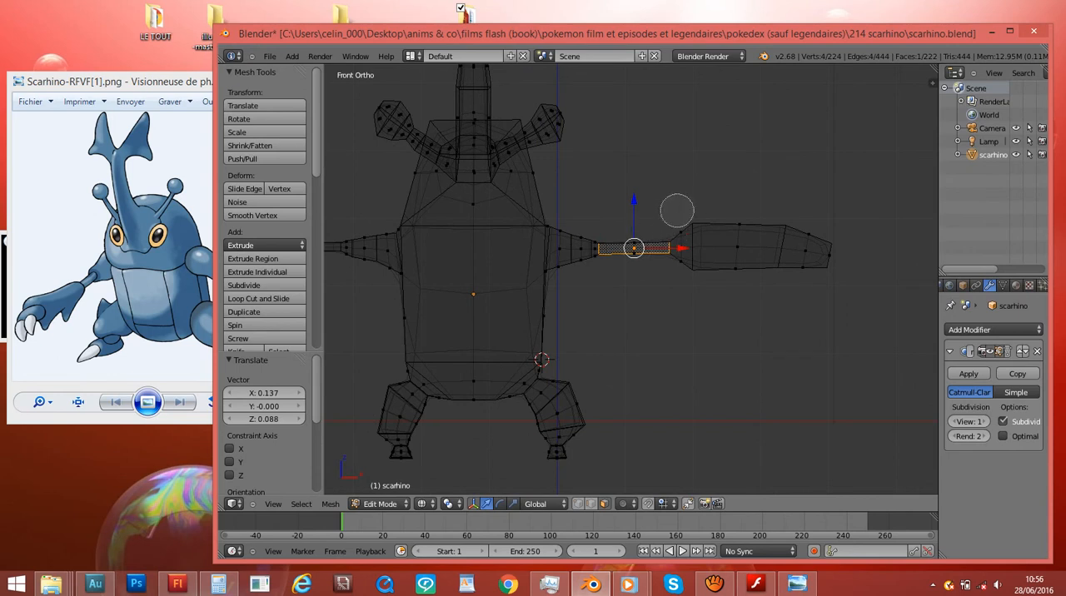
{"action": "scroll", "coordinate": [683, 241], "scroll_direction": "down", "scroll_amount": 8}
{"action": "scroll", "coordinate": [674, 245], "scroll_direction": "up", "scroll_amount": 4}
{"action": "scroll", "coordinate": [680, 248], "scroll_direction": "down", "scroll_amount": 5}
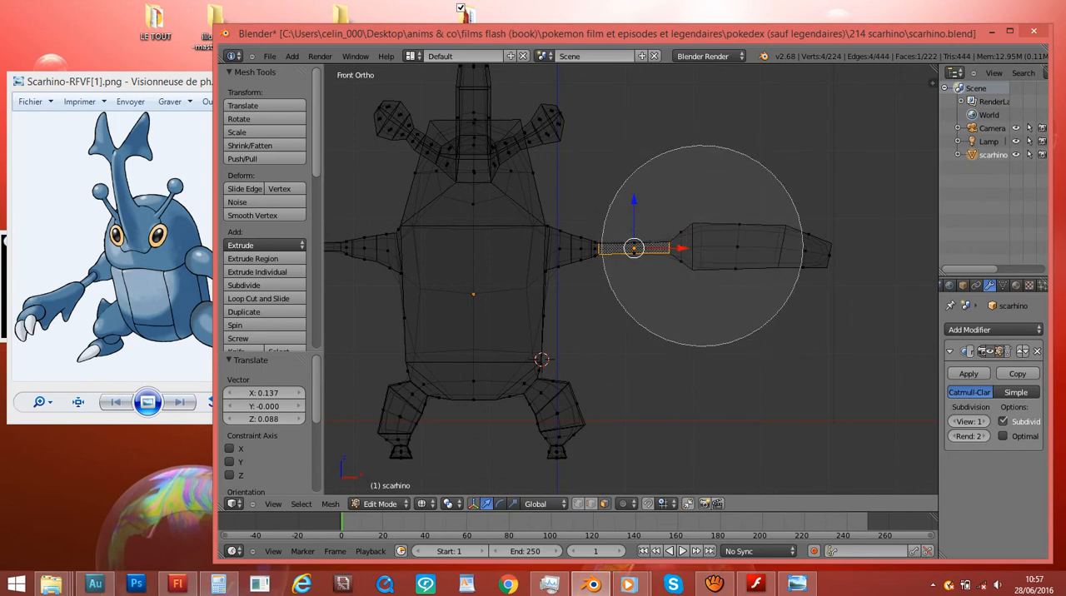
{"action": "scroll", "coordinate": [708, 262], "scroll_direction": "down", "scroll_amount": 3}
{"action": "scroll", "coordinate": [709, 241], "scroll_direction": "up", "scroll_amount": 4}
{"action": "scroll", "coordinate": [708, 250], "scroll_direction": "up", "scroll_amount": 2}
{"action": "scroll", "coordinate": [708, 250], "scroll_direction": "down", "scroll_amount": 5}
{"action": "scroll", "coordinate": [708, 250], "scroll_direction": "down", "scroll_amount": 5}
{"action": "scroll", "coordinate": [708, 258], "scroll_direction": "up", "scroll_amount": 10}
{"action": "scroll", "coordinate": [710, 273], "scroll_direction": "down", "scroll_amount": 4}
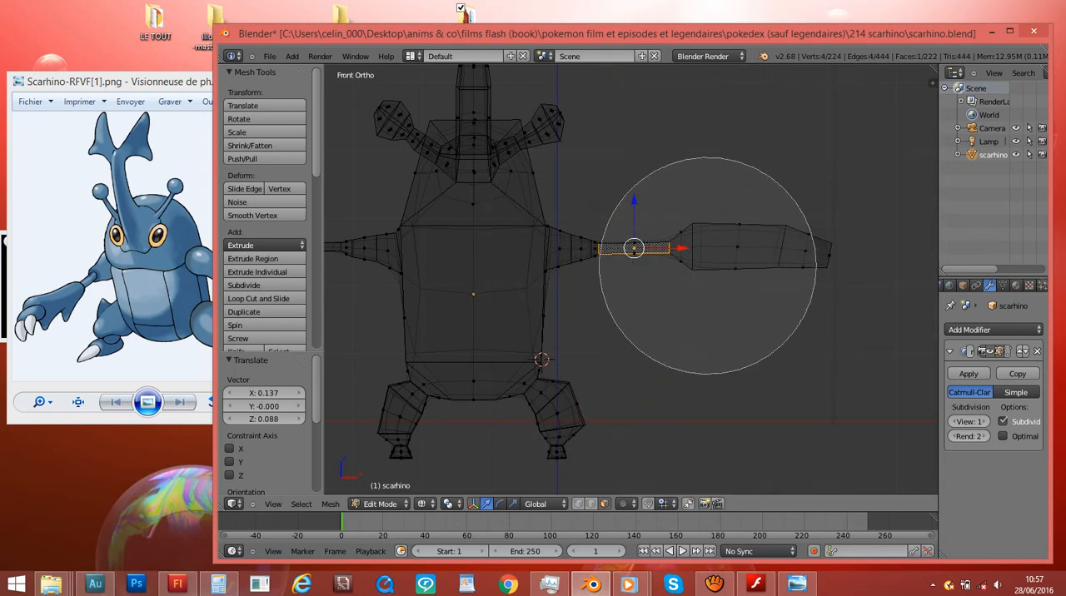
{"action": "scroll", "coordinate": [713, 254], "scroll_direction": "up", "scroll_amount": 4}
{"action": "scroll", "coordinate": [688, 235], "scroll_direction": "down", "scroll_amount": 4}
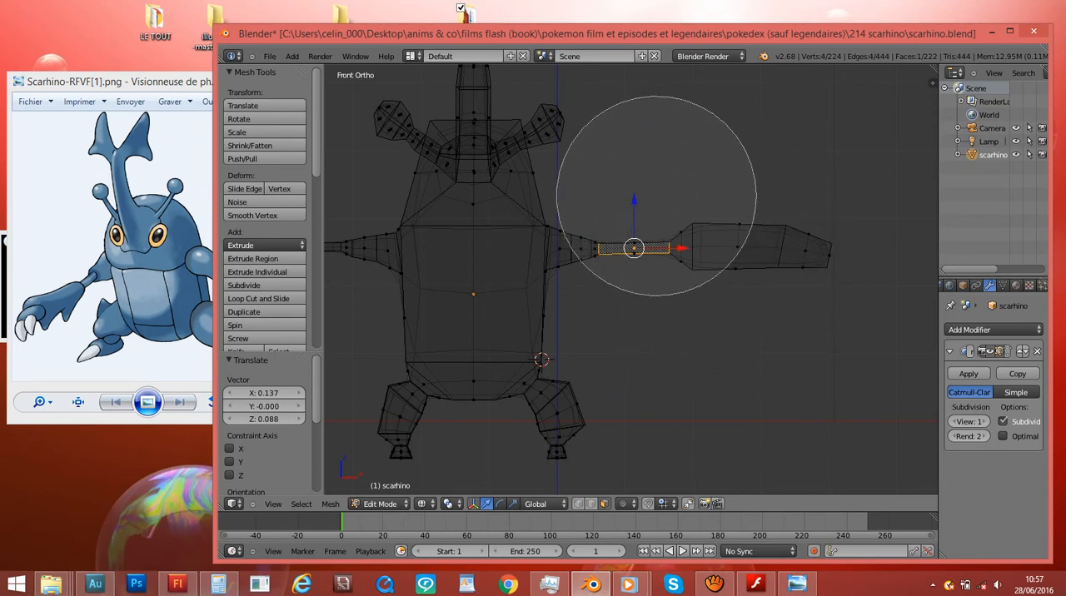
{"action": "mouse_move", "coordinate": [688, 238]}
{"action": "left_mouse_down"}
{"action": "mouse_move", "coordinate": [821, 239]}
{"action": "mouse_move", "coordinate": [725, 237]}
{"action": "left_mouse_up"}
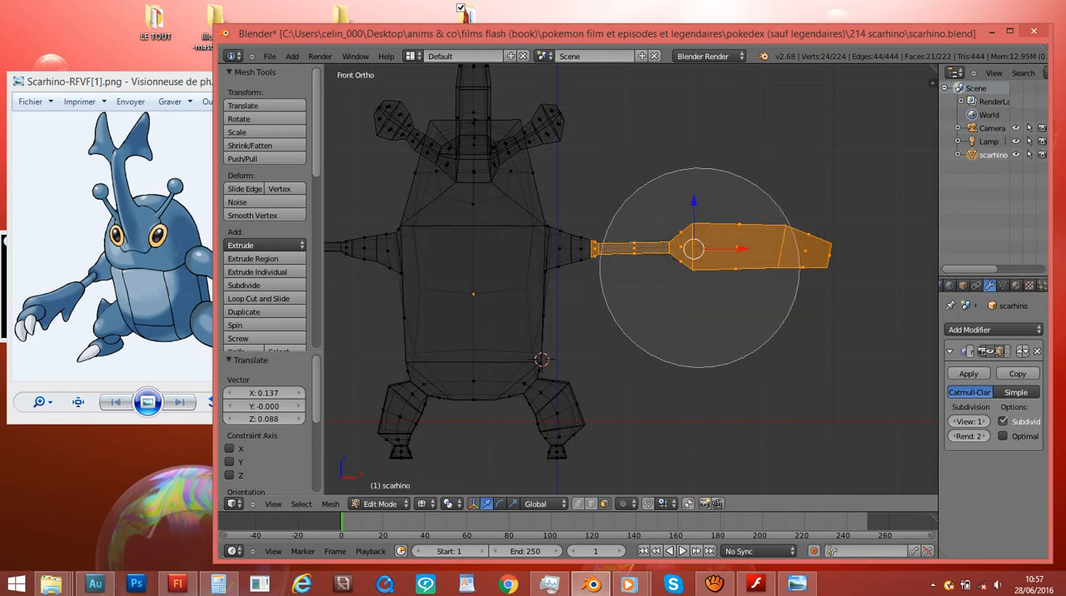
{"action": "right_click", "coordinate": [700, 267]}
- Try to rotate the selected right forearm and hand downward in front view
{"action": "scroll", "coordinate": [700, 267], "scroll_direction": "up", "scroll_amount": 3}
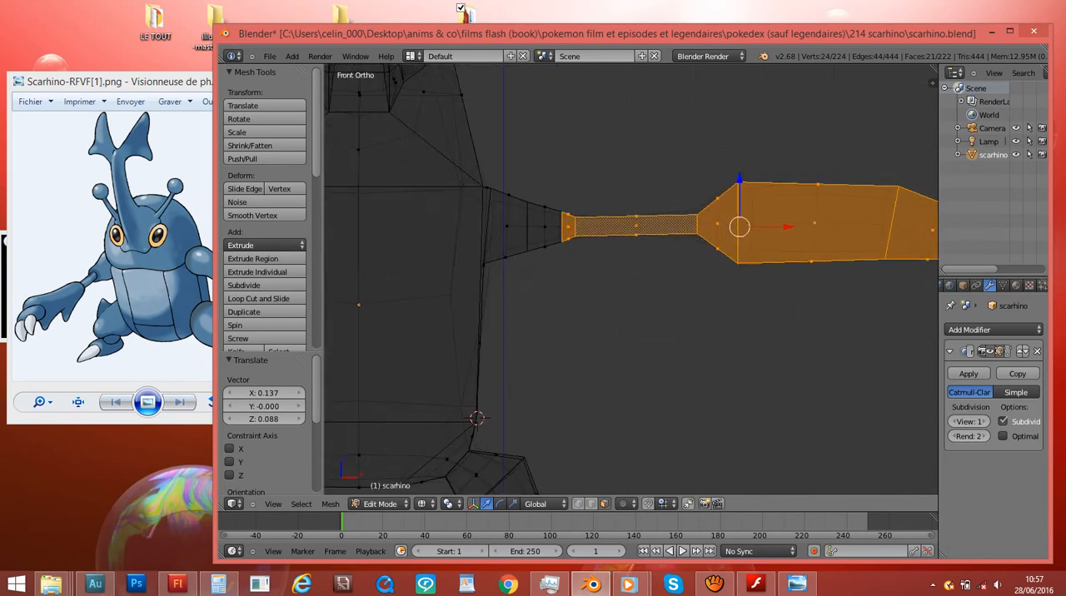
{"action": "scroll", "coordinate": [631, 280], "scroll_direction": "down", "scroll_amount": 4}
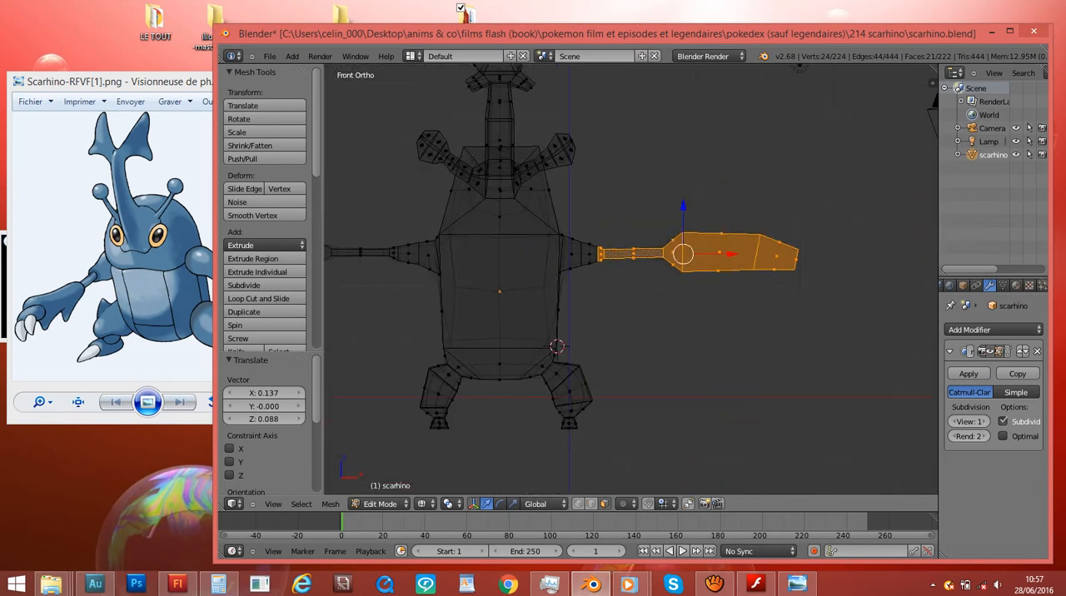
{"action": "key", "text": "r"}
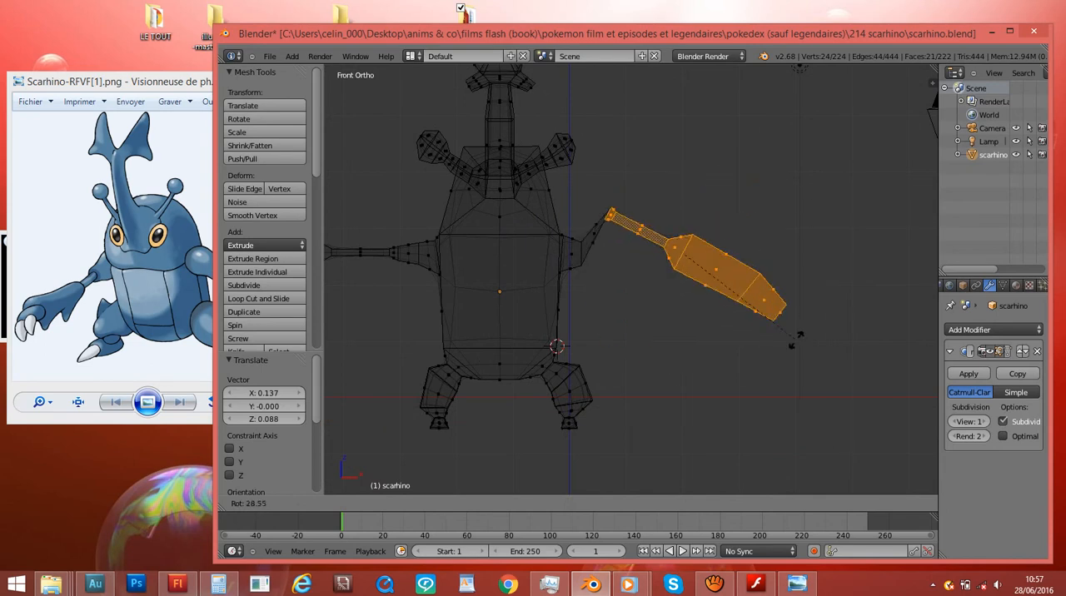
{"action": "key", "text": "Escape"}
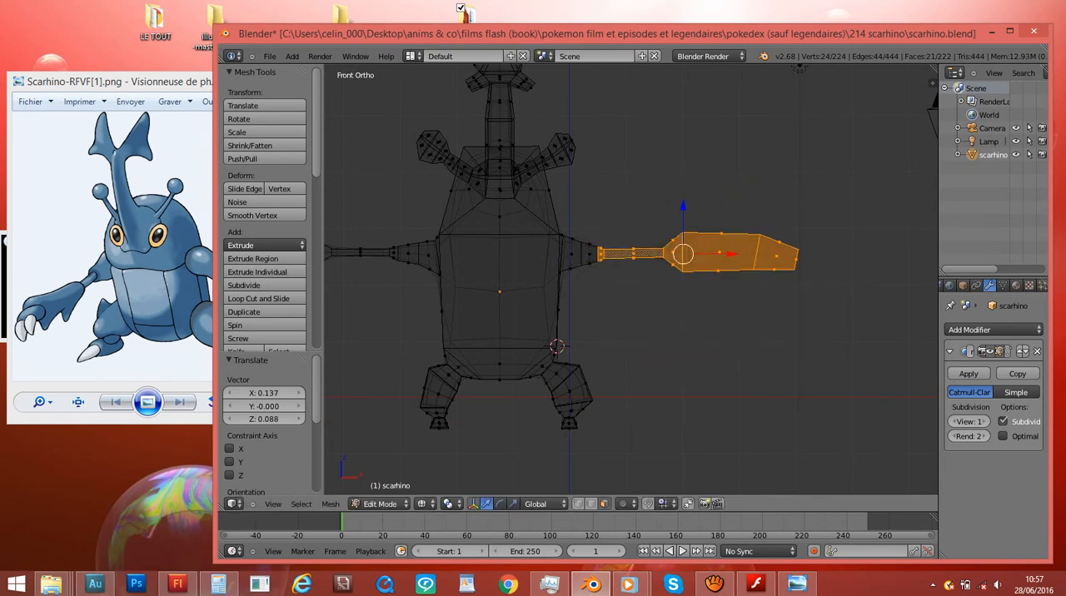
- Try to rotate only the right hand downward in front wireframe view
{"action": "right_click", "coordinate": [722, 252]}
{"action": "key", "text": "c"}
{"action": "scroll", "coordinate": [778, 250], "scroll_direction": "up", "scroll_amount": 3}
{"action": "left_click", "coordinate": [778, 250]}
{"action": "right_click", "coordinate": [778, 250]}
{"action": "key", "text": "r"}
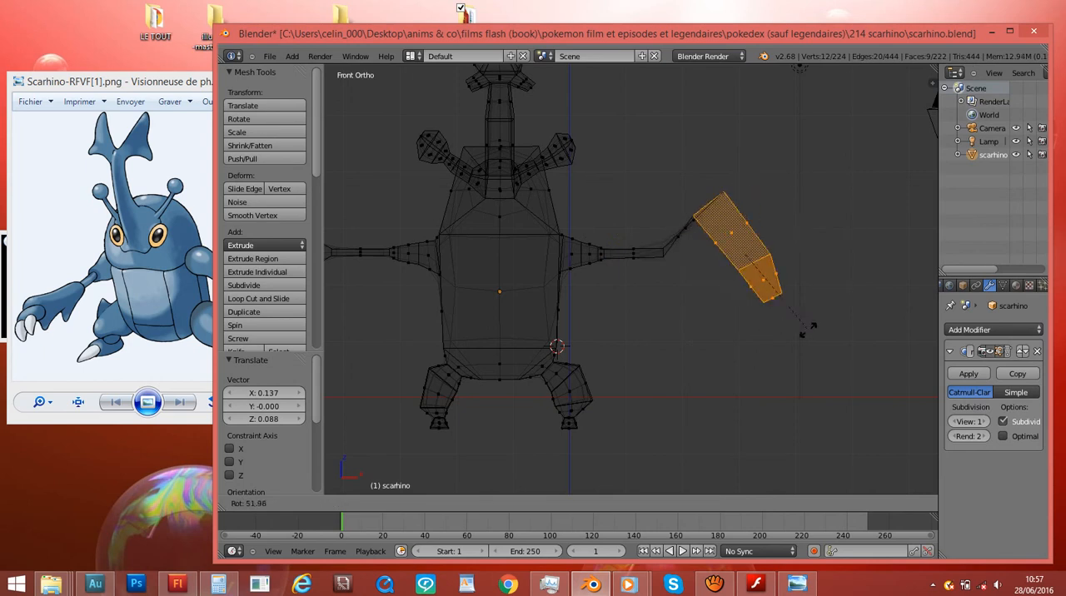
{"action": "key", "text": "Escape"}
- Try to scale the right forearm and hand up by 1.985 and move them outward along X
{"action": "scroll", "coordinate": [827, 185], "scroll_direction": "up", "scroll_amount": 1}
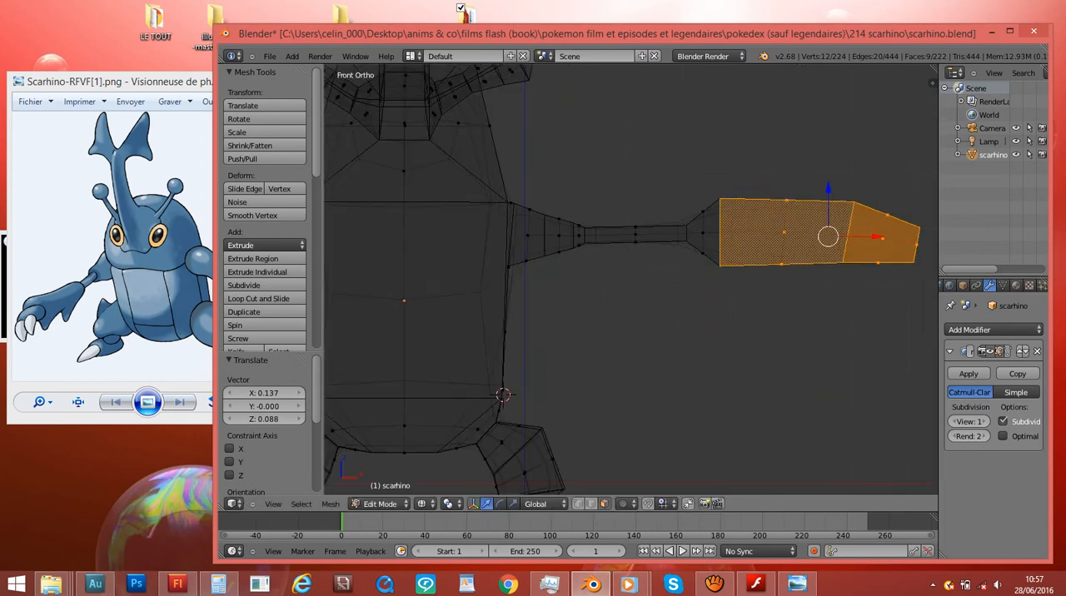
{"action": "key", "text": "c"}
{"action": "left_click", "coordinate": [683, 247]}
{"action": "right_click", "coordinate": [684, 247]}
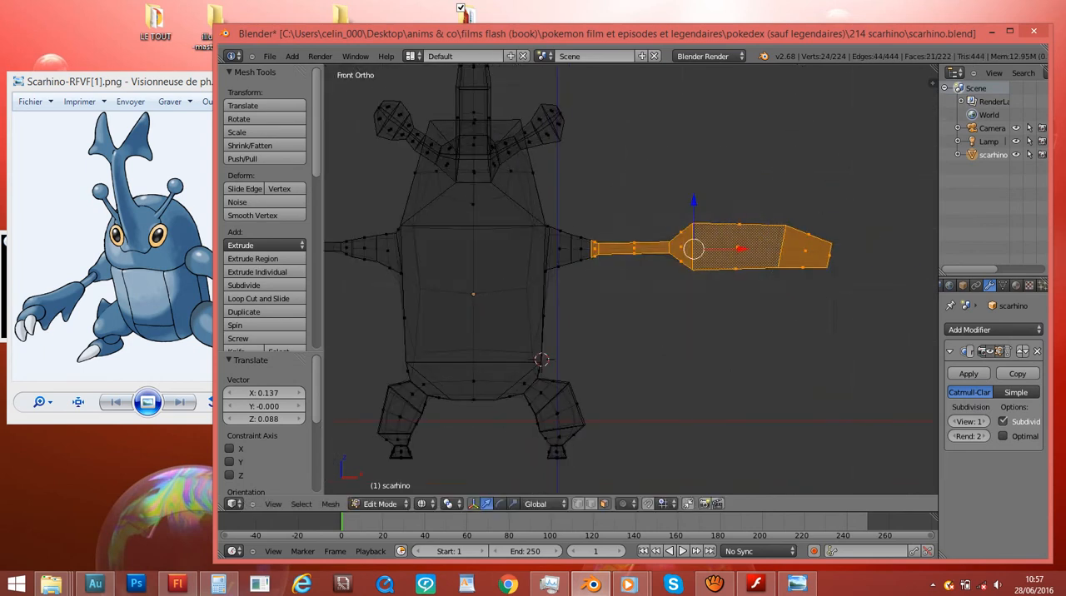
{"action": "key", "text": "s"}
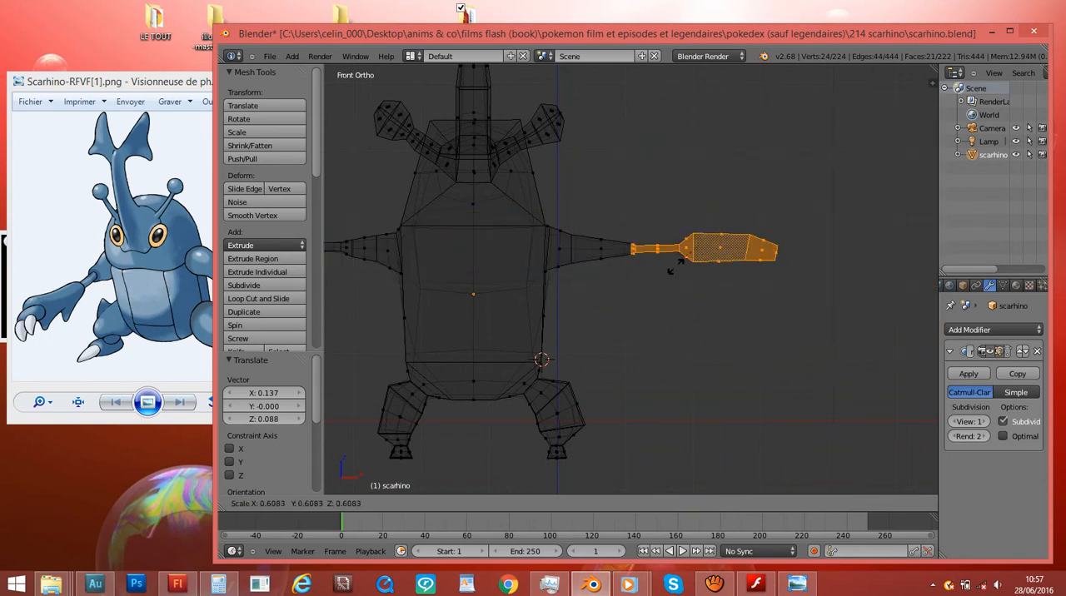
{"action": "left_click", "coordinate": [746, 300]}
{"action": "key", "text": "g"}
{"action": "scroll", "coordinate": [746, 300], "scroll_direction": "down", "scroll_amount": 3}
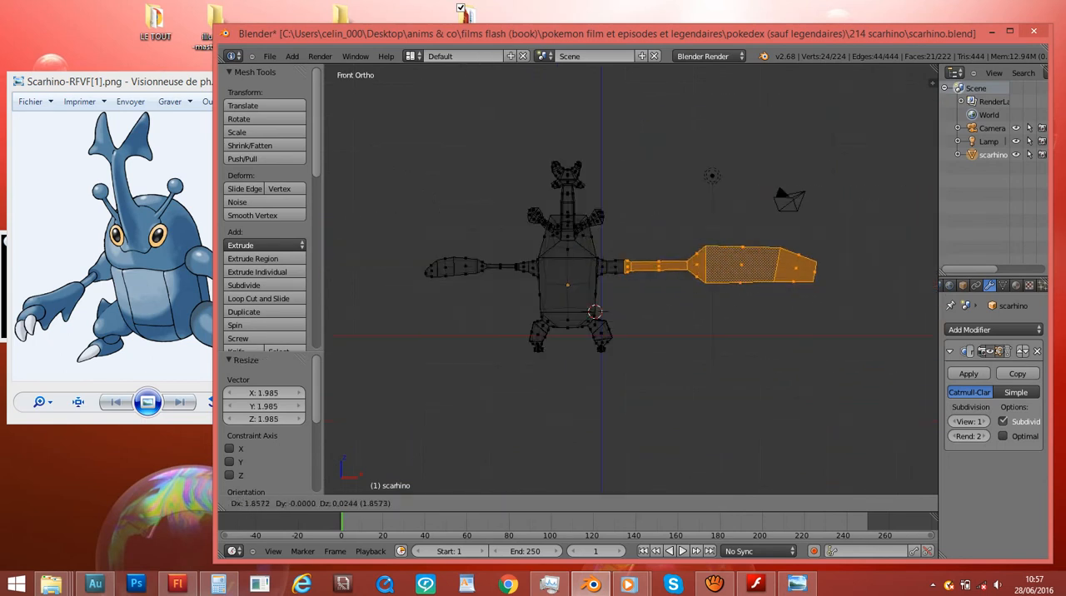
{"action": "key", "text": "Escape"}
{"action": "key", "text": "ctrl+z"}
{"action": "scroll", "coordinate": [656, 275], "scroll_direction": "up", "scroll_amount": 5}
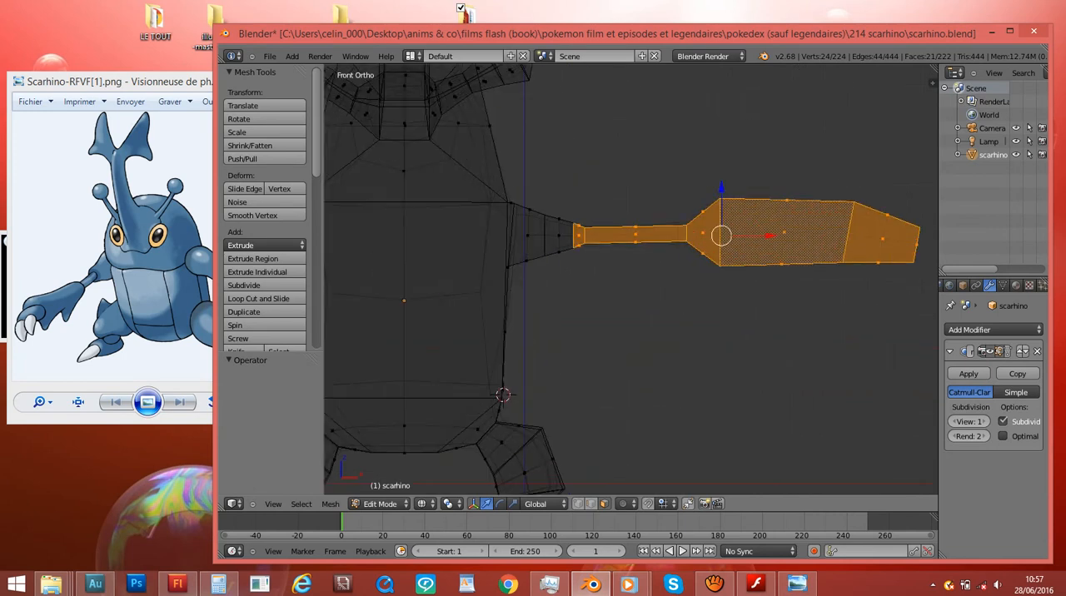
- Try to move the selected right forearm and hand away from the body in front view
{"action": "scroll", "coordinate": [630, 280], "scroll_direction": "down", "scroll_amount": 3}
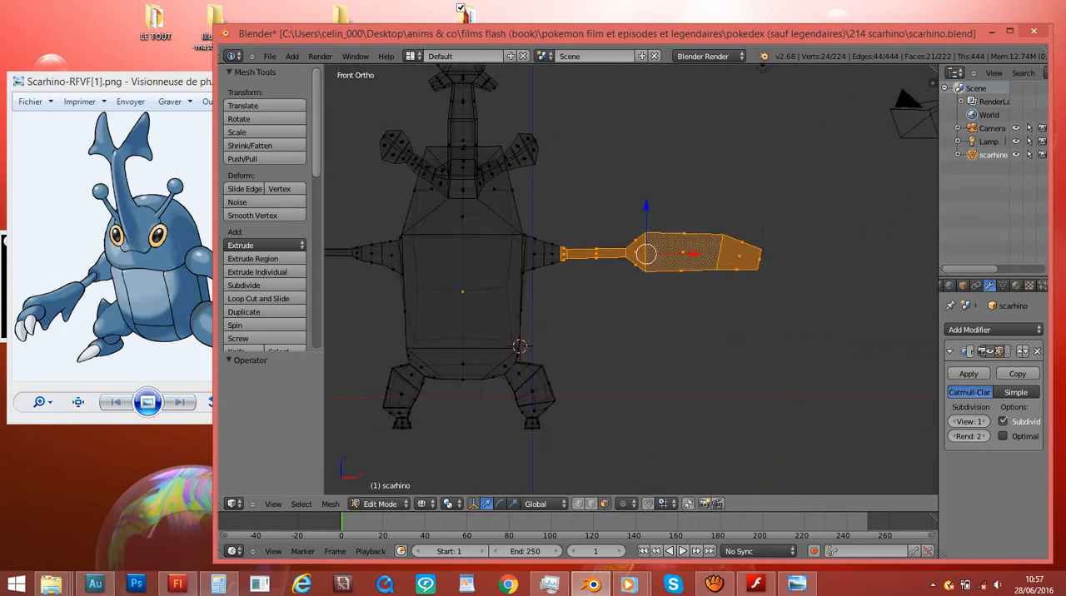
{"action": "key", "text": "g"}
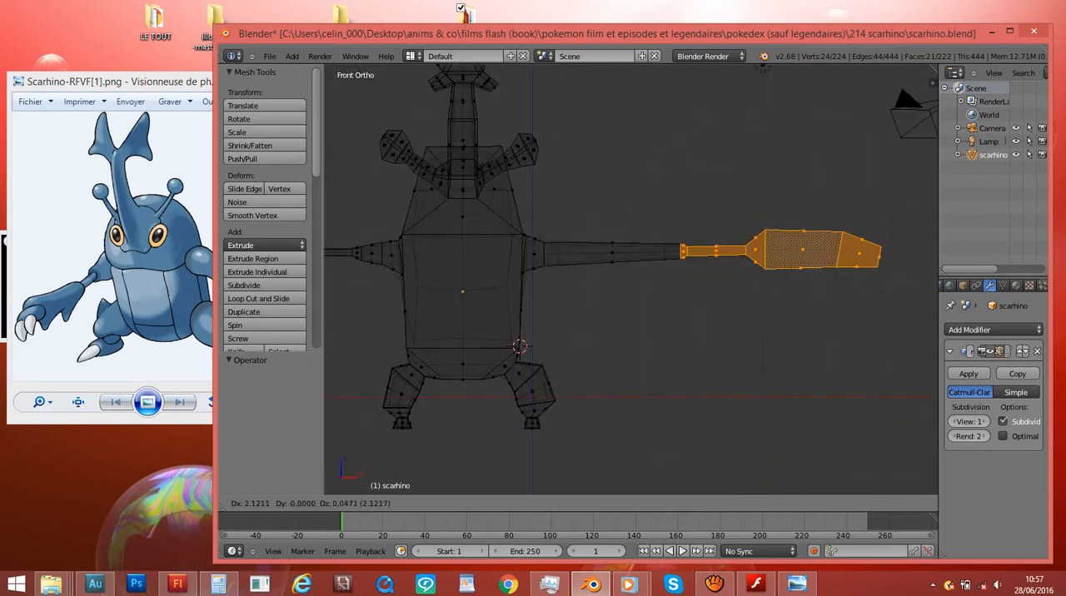
{"action": "key", "text": "Escape"}
- Switch to solid shading, inspect the model from several sides and save it over scarhino.blend
{"action": "scroll", "coordinate": [630, 280], "scroll_direction": "down", "scroll_amount": 7}
{"action": "middle_click_drag", "start_coordinate": [631, 280], "coordinate": [491, 294]}
{"action": "key", "text": "z"}
{"action": "middle_click_drag", "start_coordinate": [502, 250], "coordinate": [648, 280]}
{"action": "key", "text": "ctrl+s"}
{"action": "left_click", "coordinate": [577, 322]}
{"action": "key", "text": "KP_1"}
{"action": "scroll", "coordinate": [631, 279], "scroll_direction": "up", "scroll_amount": 4}
{"action": "key", "text": "ctrl+s"}
{"action": "left_click", "coordinate": [583, 286]}
{"action": "scroll", "coordinate": [583, 285], "scroll_direction": "down", "scroll_amount": 1}
{"action": "middle_click_drag", "start_coordinate": [583, 286], "coordinate": [648, 257], "text": "shift"}
- Circle-select the whole right leg and foot in wireframe, scale it by about 1.23 and move it 0.130 in X and -0.130 in Z
{"action": "right_click", "coordinate": [597, 363]}
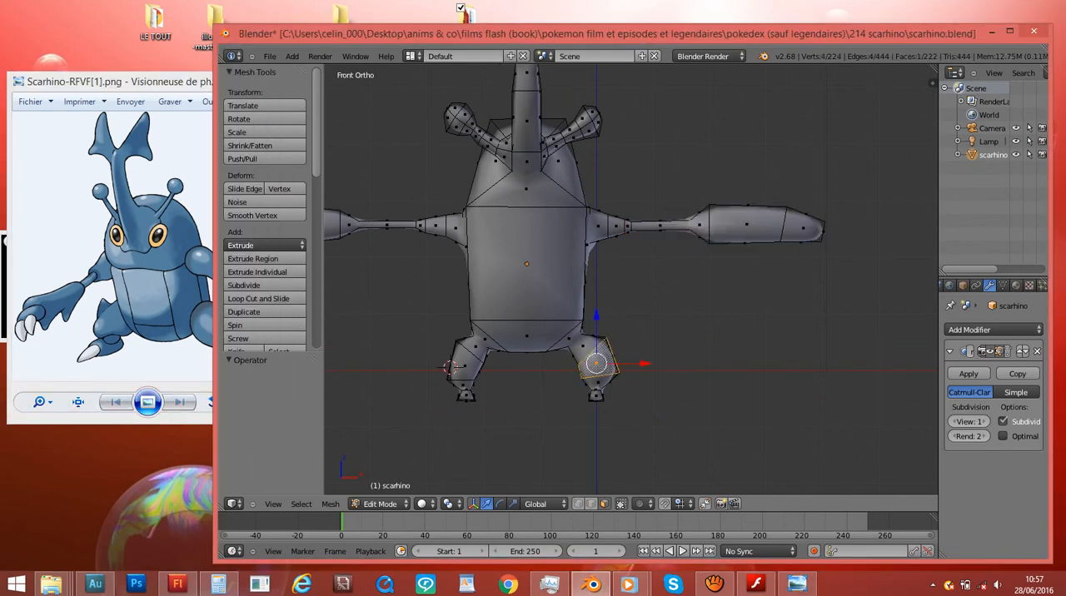
{"action": "left_click", "coordinate": [449, 368]}
{"action": "key", "text": "z"}
{"action": "key", "text": "c"}
{"action": "scroll", "coordinate": [634, 388], "scroll_direction": "up", "scroll_amount": 3}
{"action": "left_click", "coordinate": [634, 388]}
{"action": "right_click", "coordinate": [634, 388]}
{"action": "key", "text": "s"}
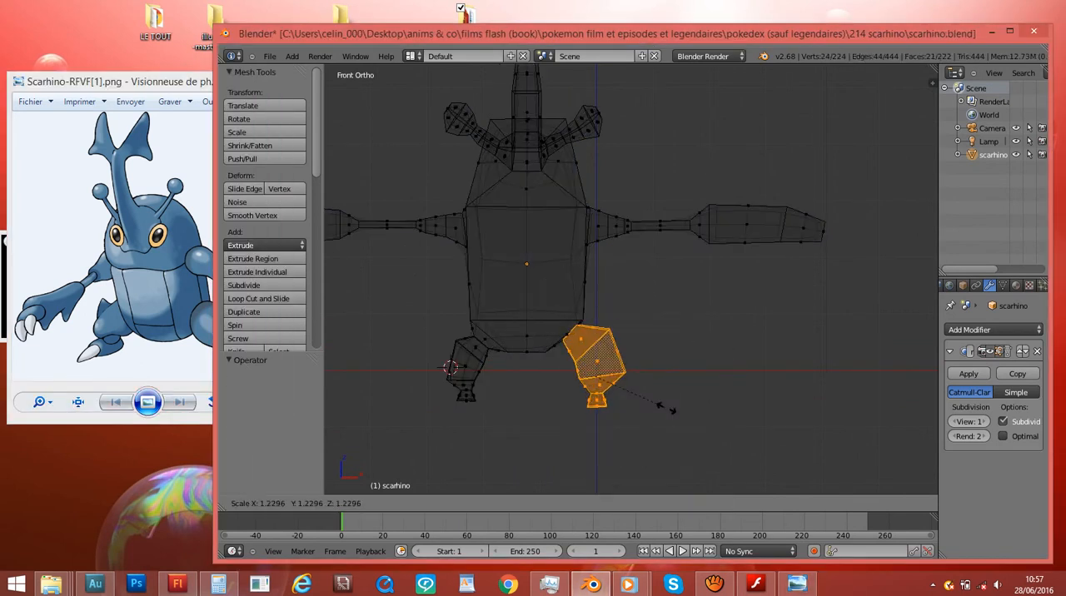
{"action": "left_click", "coordinate": [671, 409]}
{"action": "key", "text": "g"}
{"action": "left_click", "coordinate": [677, 415]}
- Circle-select the whole left leg and foot, scale it up and move it -0.071 in X and -0.106 in Z
{"action": "right_click", "coordinate": [478, 372]}
{"action": "key", "text": "c"}
{"action": "scroll", "coordinate": [450, 375], "scroll_direction": "up", "scroll_amount": 3}
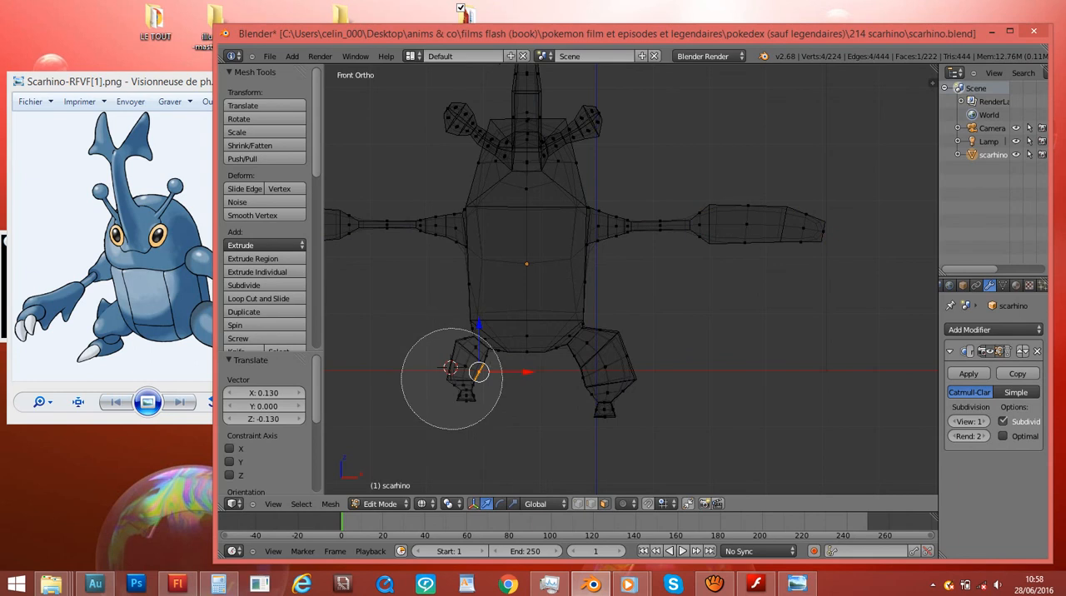
{"action": "left_click", "coordinate": [452, 377]}
{"action": "right_click", "coordinate": [453, 378]}
{"action": "key", "text": "s"}
{"action": "left_click", "coordinate": [471, 441]}
{"action": "key", "text": "g"}
{"action": "left_click", "coordinate": [466, 445]}
- Save the model with enlarged legs over scarhino.blend and view it from the front in solid shading
{"action": "key", "text": "ctrl+s"}
{"action": "left_click", "coordinate": [466, 447]}
{"action": "key", "text": "z"}
{"action": "scroll", "coordinate": [466, 446], "scroll_direction": "down", "scroll_amount": 2}
{"action": "middle_click_drag", "start_coordinate": [467, 447], "coordinate": [405, 481]}
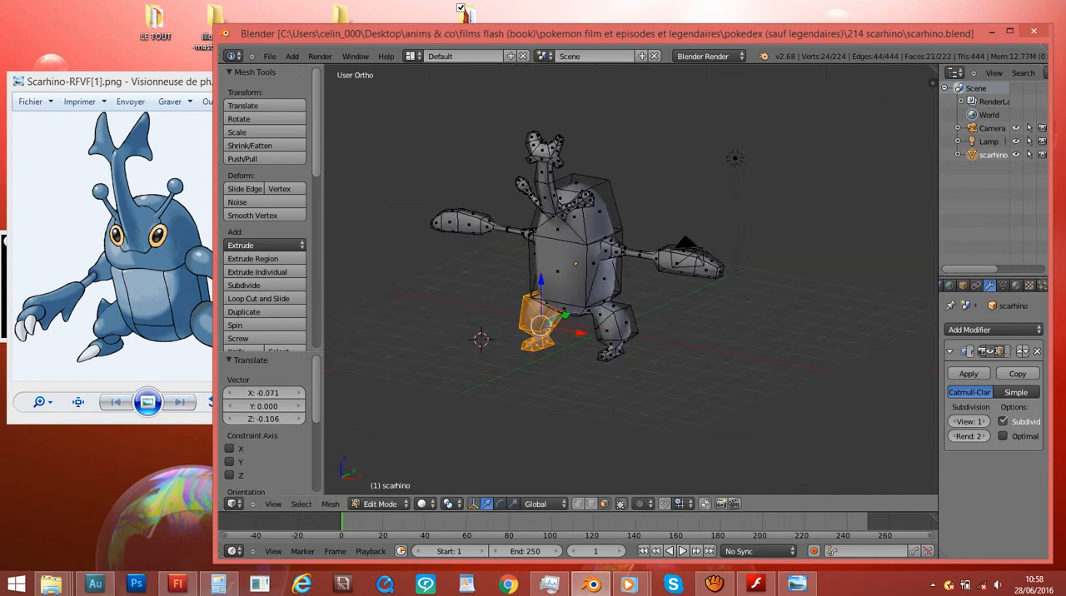
{"action": "key", "text": "KP_1"}
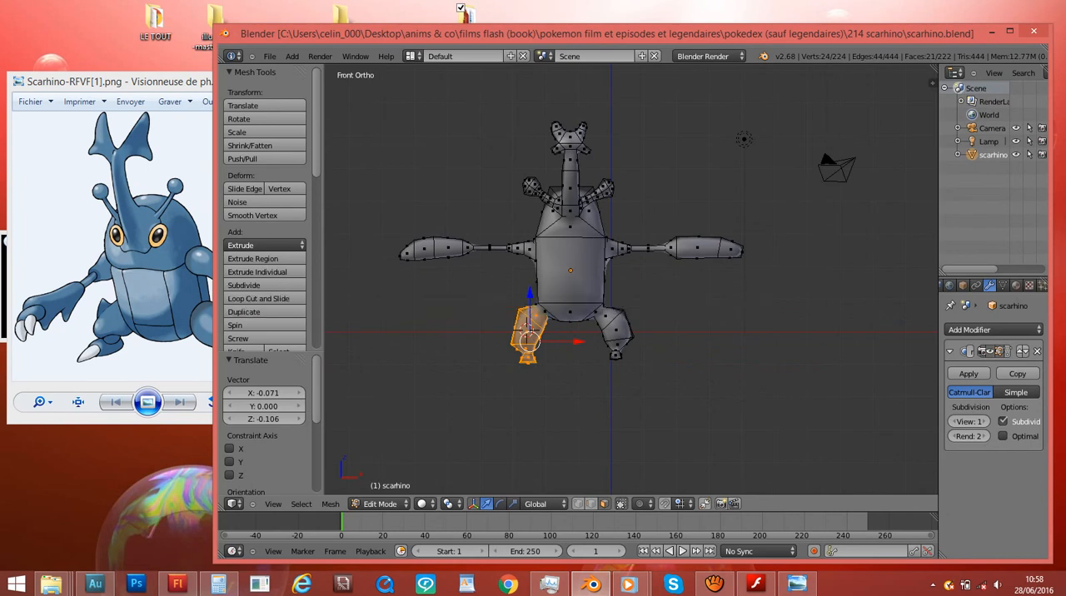
- Return to Object Mode, save the smoothed model over scarhino.blend and frame it in front view
{"action": "left_click", "coordinate": [380, 504]}
{"action": "left_click", "coordinate": [380, 492]}
{"action": "scroll", "coordinate": [516, 329], "scroll_direction": "up", "scroll_amount": 2}
{"action": "scroll", "coordinate": [517, 329], "scroll_direction": "down", "scroll_amount": 1}
{"action": "middle_click_drag", "start_coordinate": [517, 329], "coordinate": [596, 379]}
{"action": "key", "text": "ctrl+s"}
{"action": "key", "text": "Return"}
{"action": "key", "text": "KP_1"}
{"action": "scroll", "coordinate": [550, 348], "scroll_direction": "down", "scroll_amount": 3, "text": "ctrl"}
{"action": "key", "text": "KP_1"}
{"action": "scroll", "coordinate": [595, 288], "scroll_direction": "up", "scroll_amount": 1}
{"action": "key", "text": "ctrl+s"}
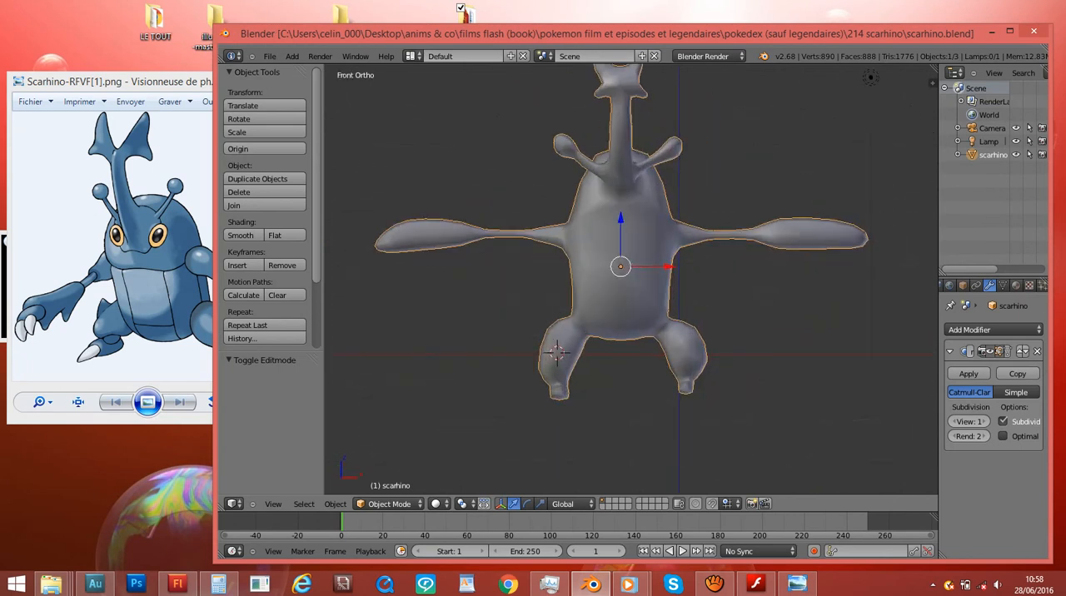
{"action": "key", "text": "Return"}
{"action": "scroll", "coordinate": [596, 287], "scroll_direction": "up", "scroll_amount": 4, "text": "shift"}
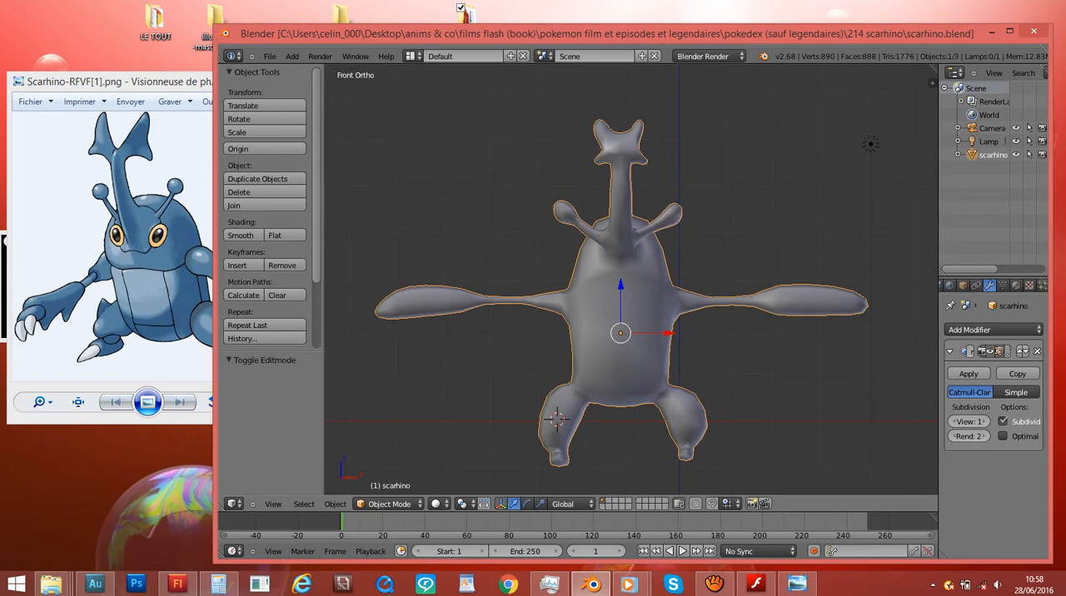
- Reposition and enlarge the program window, and widen the outliner and properties column
{"action": "left_click_drag", "start_coordinate": [595, 34], "coordinate": [439, 16]}
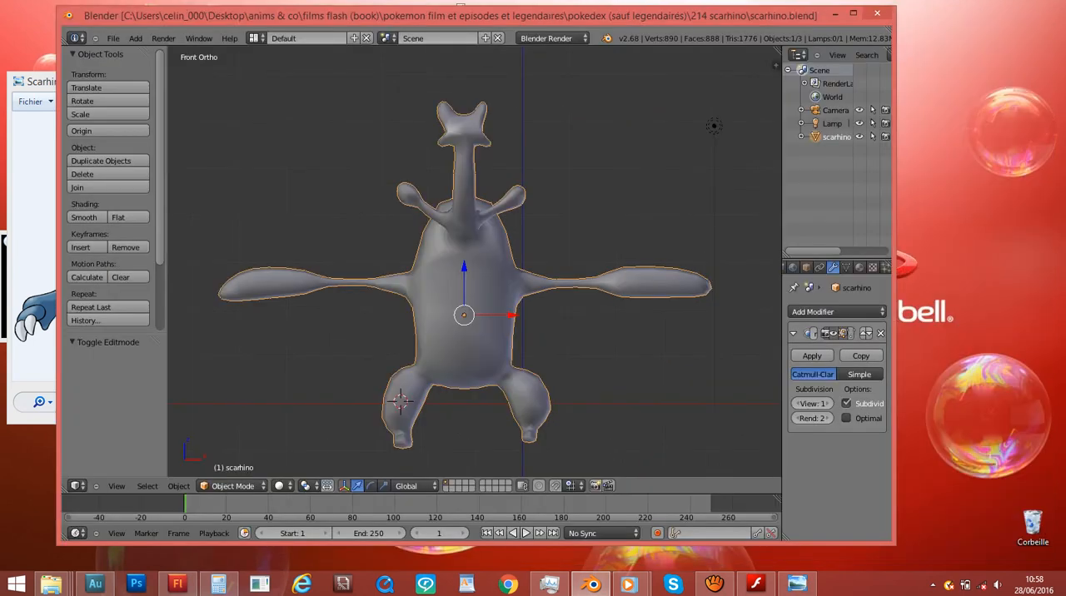
{"action": "left_click_drag", "start_coordinate": [895, 545], "coordinate": [1008, 554]}
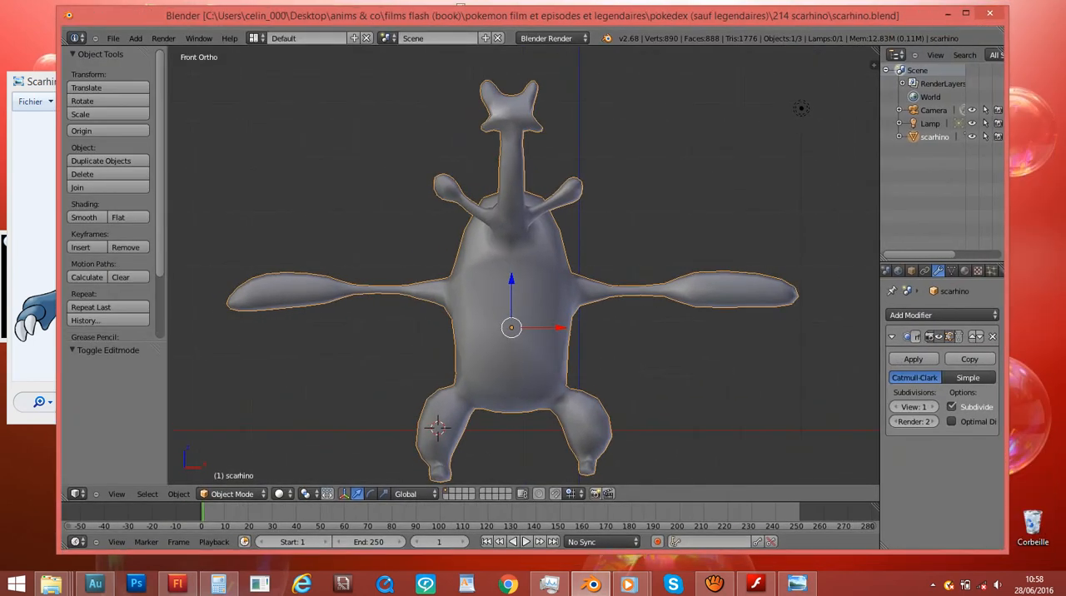
{"action": "left_click_drag", "start_coordinate": [880, 350], "coordinate": [768, 349]}
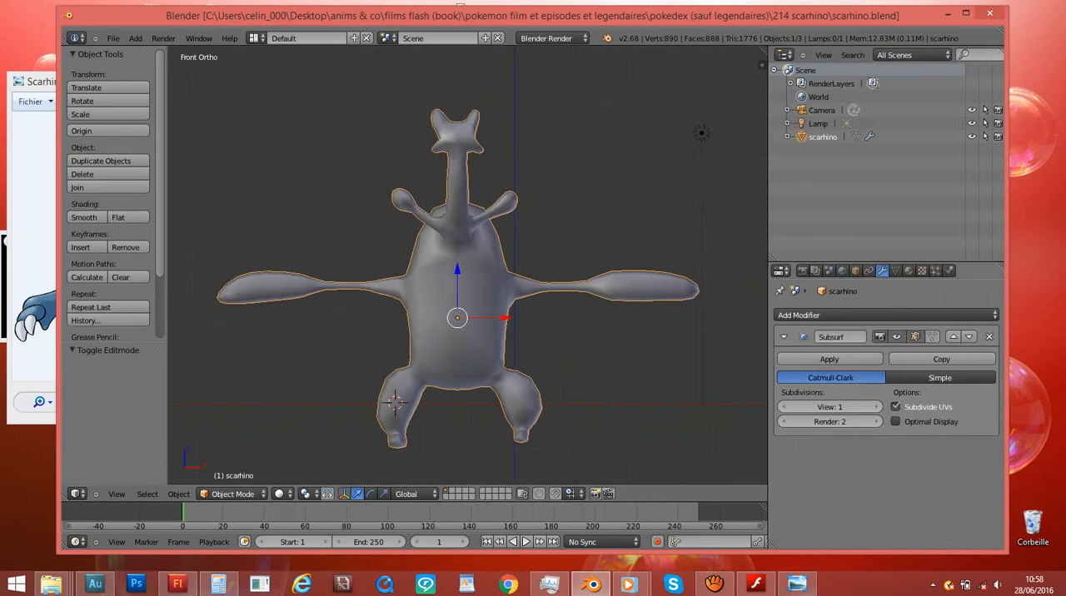
{"action": "left_click", "coordinate": [714, 584]}
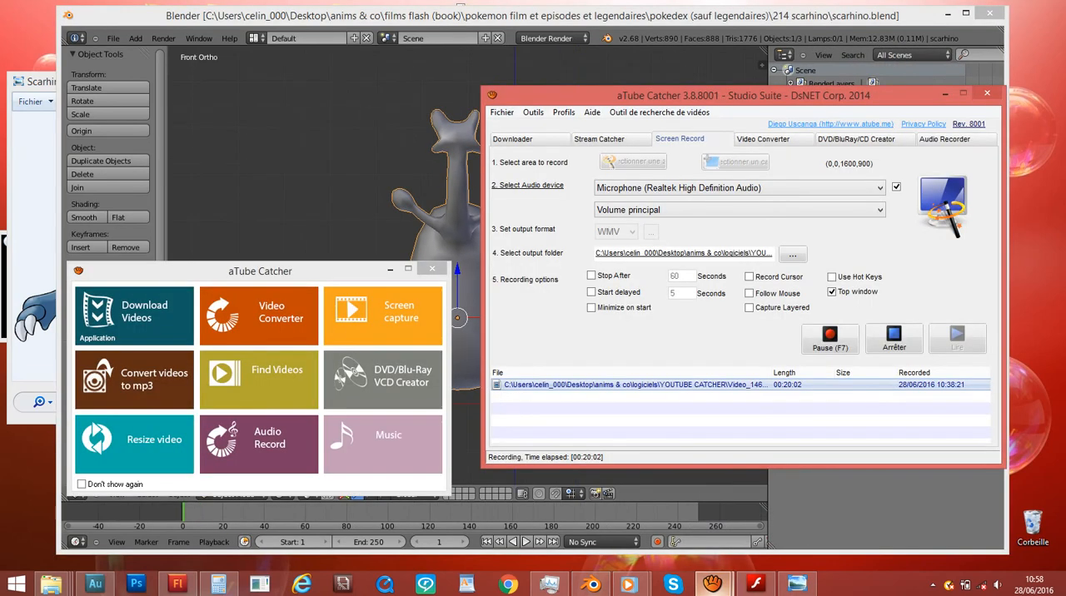
{"action": "left_click", "coordinate": [354, 165]}
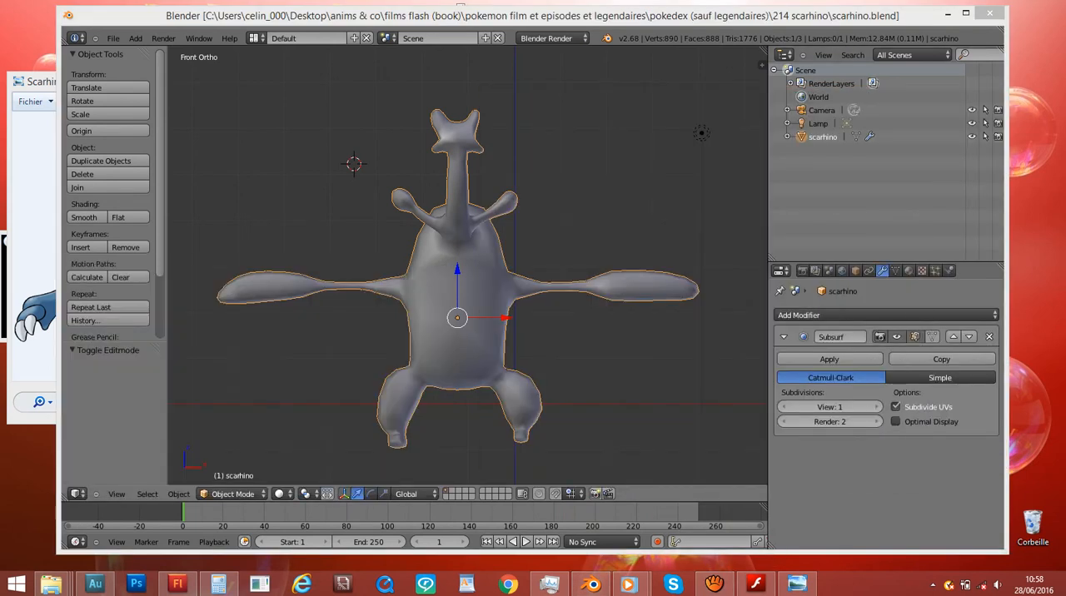
{"action": "left_click", "coordinate": [576, 348]}
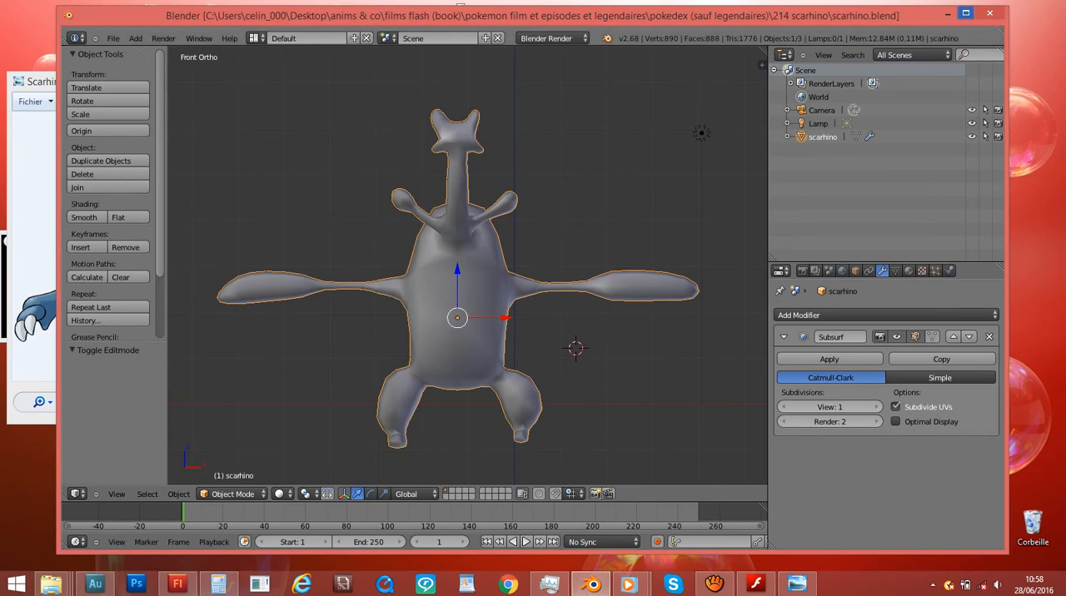
- Maximise the window, split the Properties area horizontally and turn its lower part into a UV/Image Editor
{"action": "left_click", "coordinate": [966, 13]}
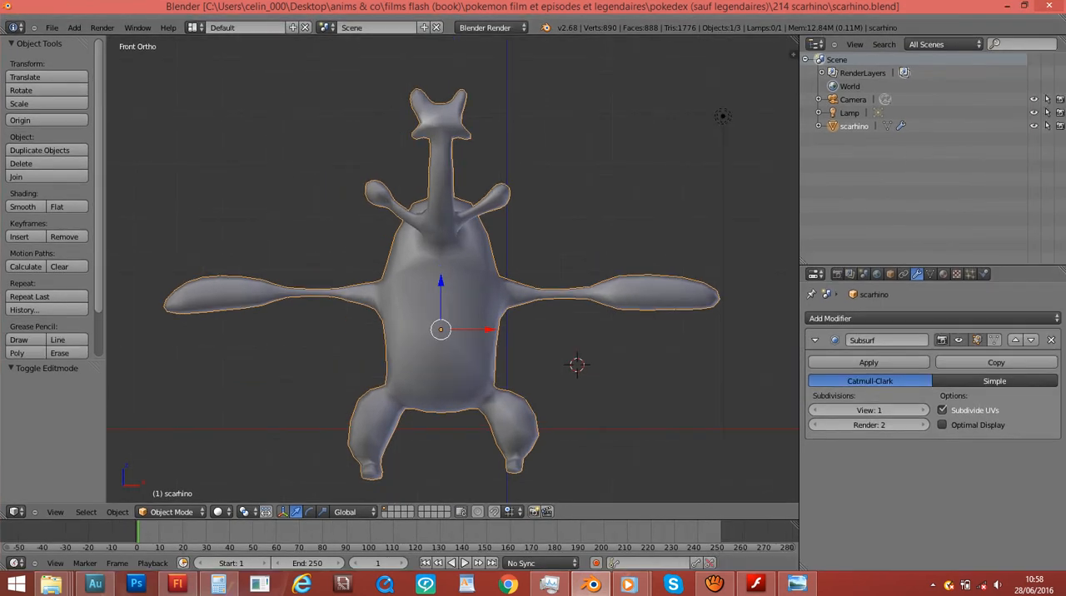
{"action": "left_click_drag", "start_coordinate": [804, 567], "coordinate": [804, 357]}
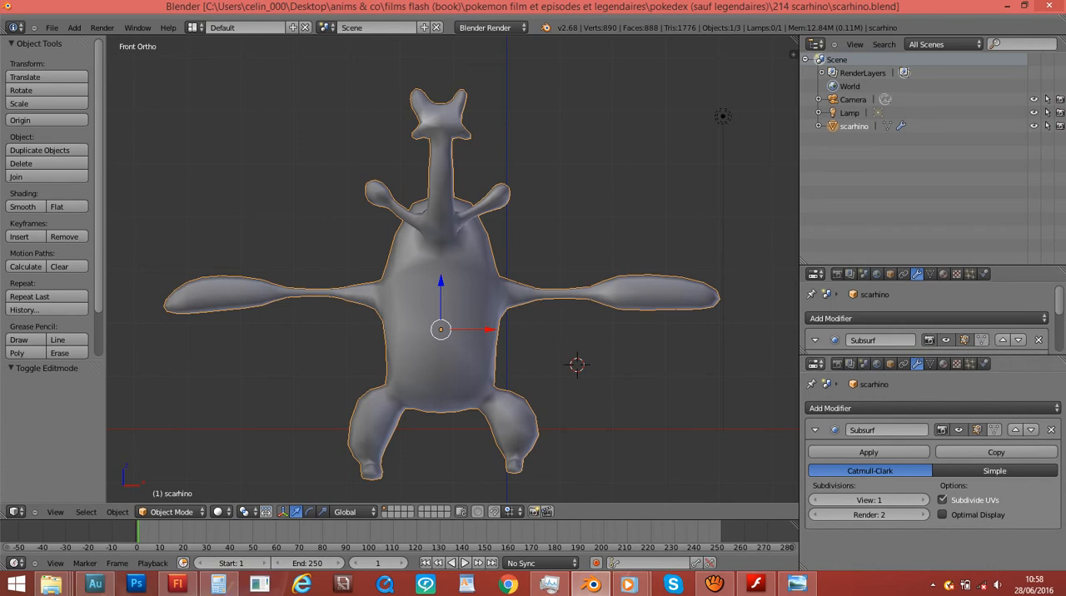
{"action": "left_click", "coordinate": [815, 274]}
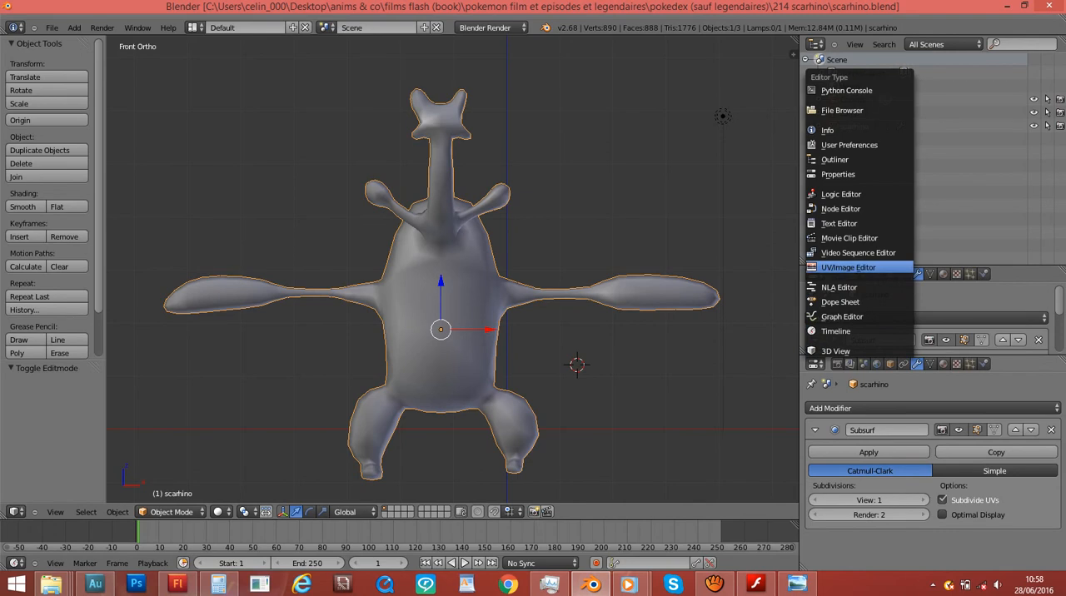
{"action": "left_click", "coordinate": [848, 267]}
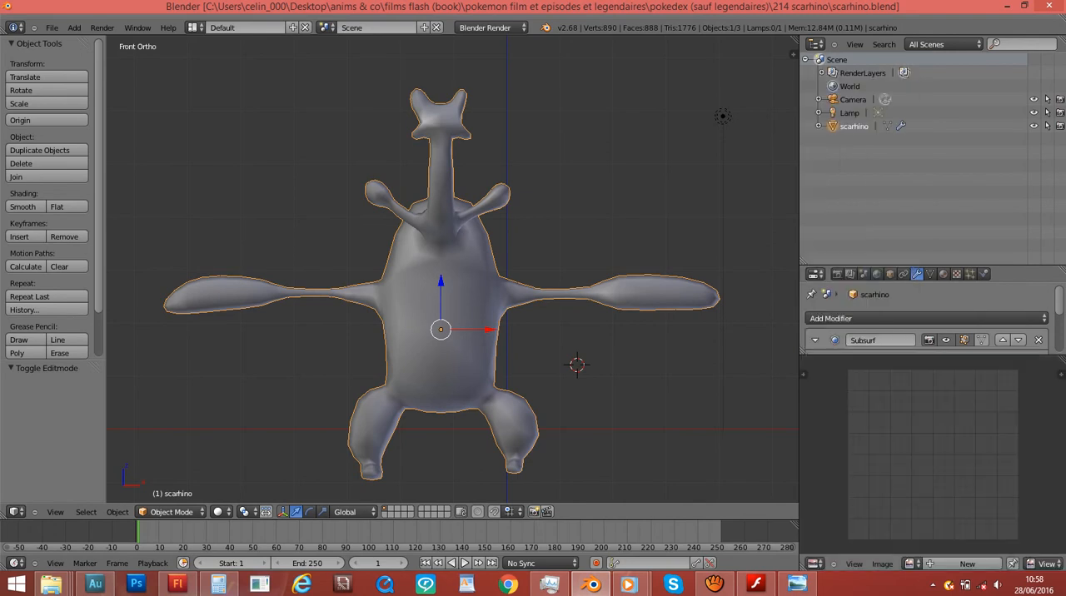
- Enter Edit Mode on the scarhino mesh and place the restored window beside the reference picture
{"action": "scroll", "coordinate": [533, 333], "scroll_direction": "down", "scroll_amount": 1}
{"action": "middle_click_drag", "start_coordinate": [533, 334], "coordinate": [488, 364]}
{"action": "scroll", "coordinate": [575, 358], "scroll_direction": "up", "scroll_amount": 1}
{"action": "scroll", "coordinate": [488, 365], "scroll_direction": "up", "scroll_amount": 1}
{"action": "key", "text": "Tab"}
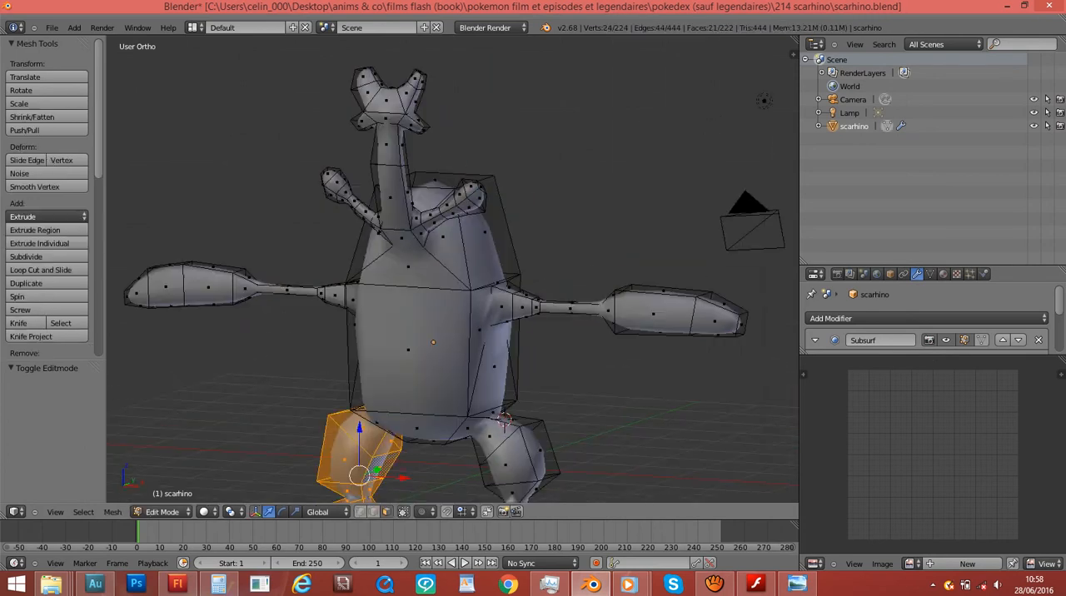
{"action": "left_click_drag", "start_coordinate": [533, 5], "coordinate": [700, 14]}
{"action": "scroll", "coordinate": [639, 263], "scroll_direction": "down", "scroll_amount": 2}
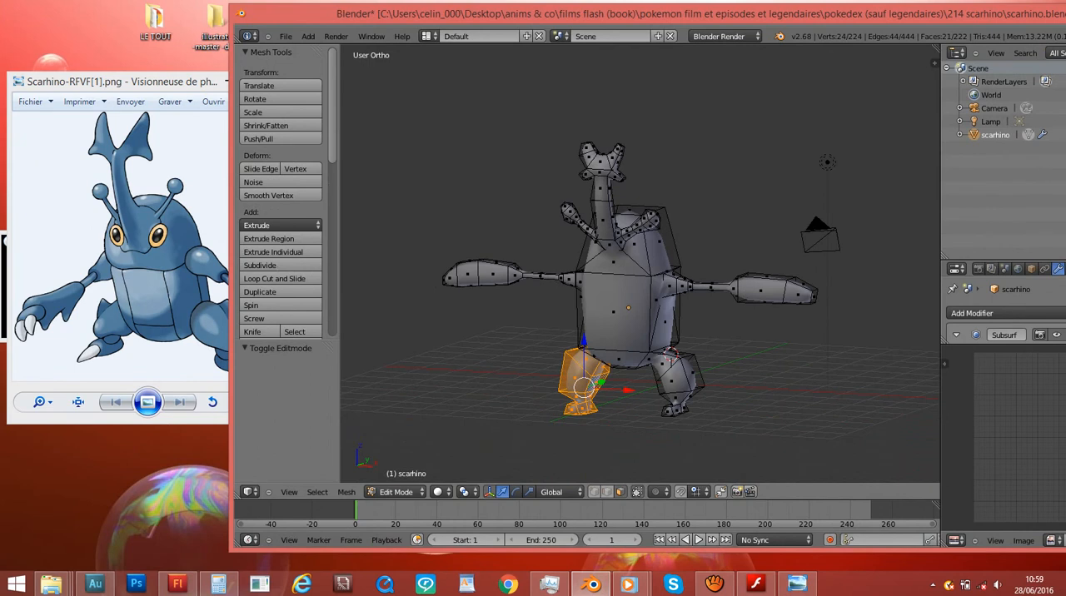
- Select all faces of the scarhino mesh and switch to front view
{"action": "key", "text": "a"}
{"action": "key", "text": "a"}
{"action": "key", "text": "a"}
{"action": "key", "text": "a"}
{"action": "key", "text": "a"}
{"action": "key", "text": "a"}
{"action": "key", "text": "a"}
{"action": "key", "text": "a"}
{"action": "key", "text": "a"}
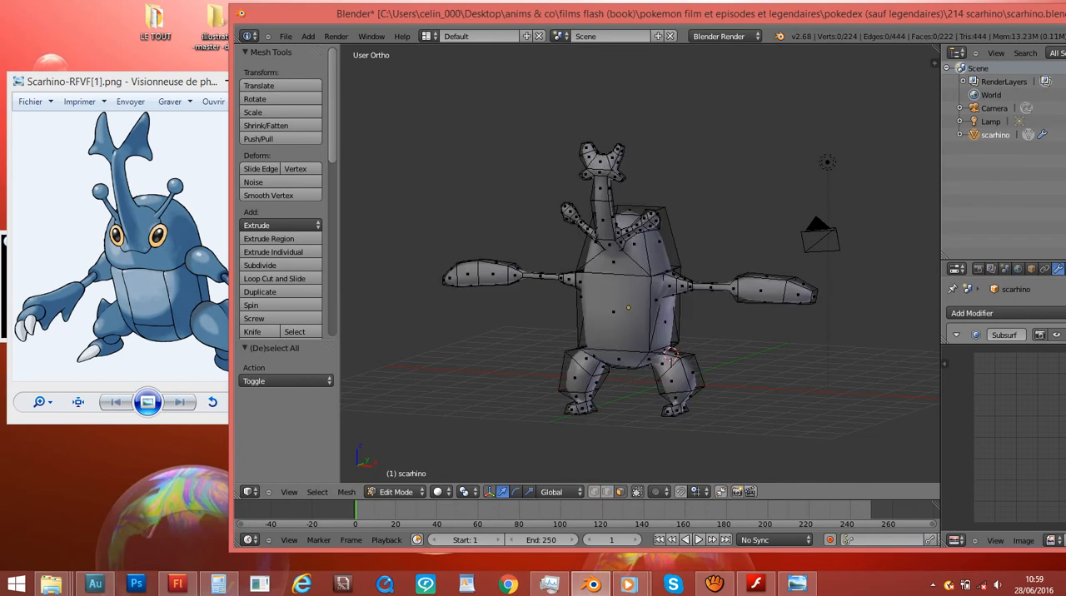
{"action": "key", "text": "a"}
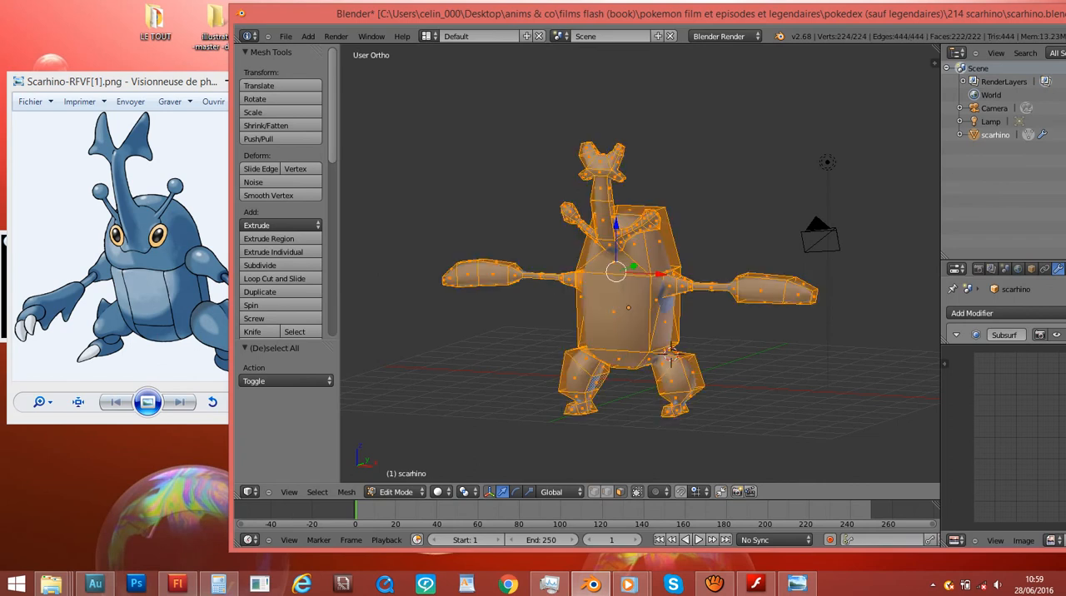
{"action": "scroll", "coordinate": [639, 265], "scroll_direction": "down", "scroll_amount": 1}
{"action": "middle_click_drag", "start_coordinate": [624, 274], "coordinate": [679, 273]}
{"action": "key", "text": "KP_1"}
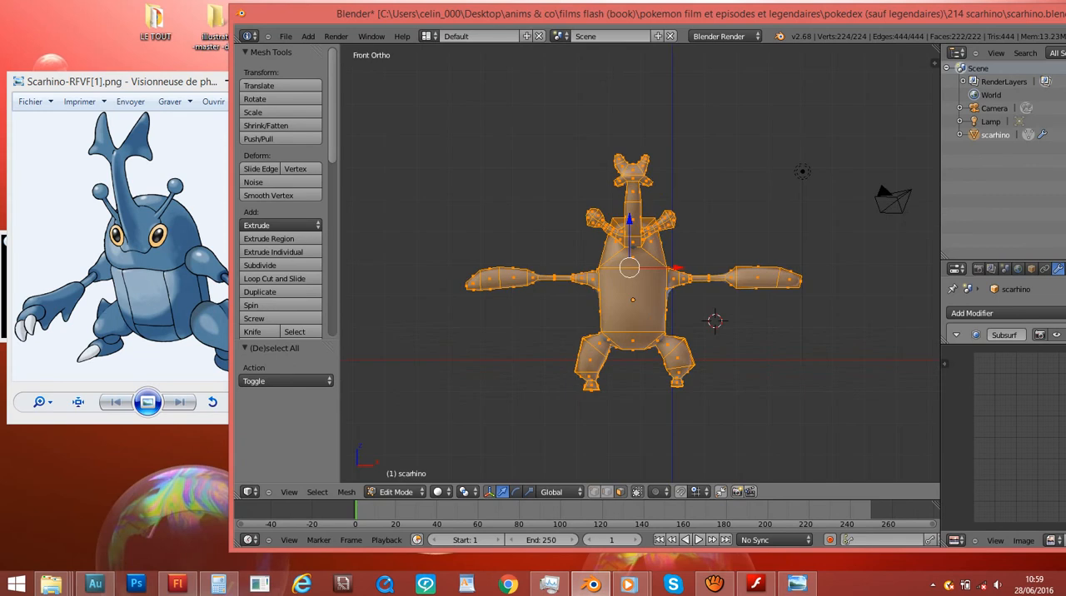
- Try to UV-map the selected mesh with Project From View in front view
{"action": "key", "text": "ctrl+KP_6"}
{"action": "key", "text": "u"}
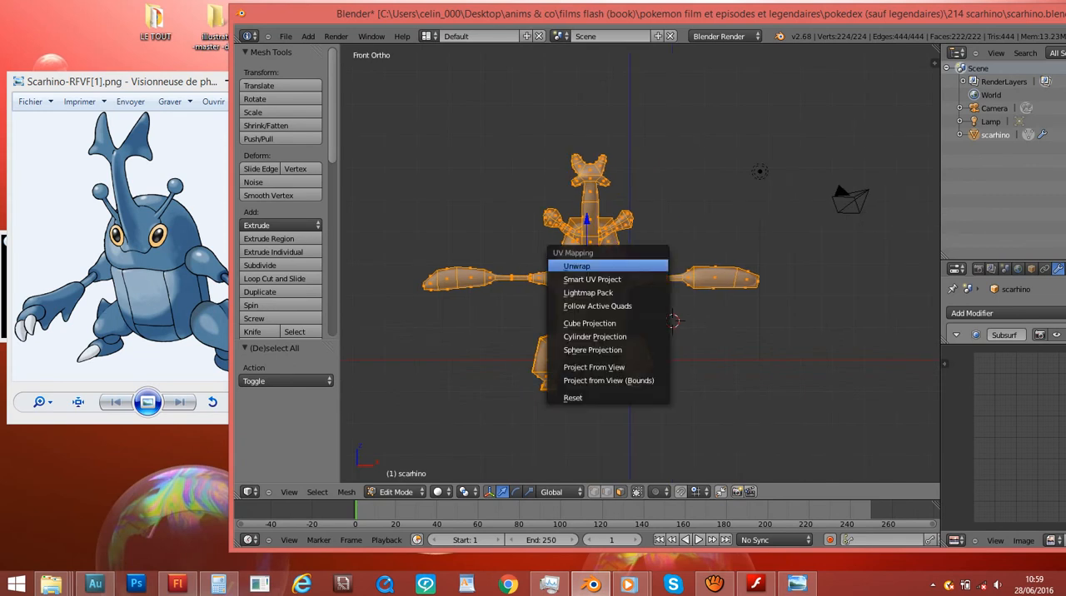
{"action": "left_click", "coordinate": [594, 367]}
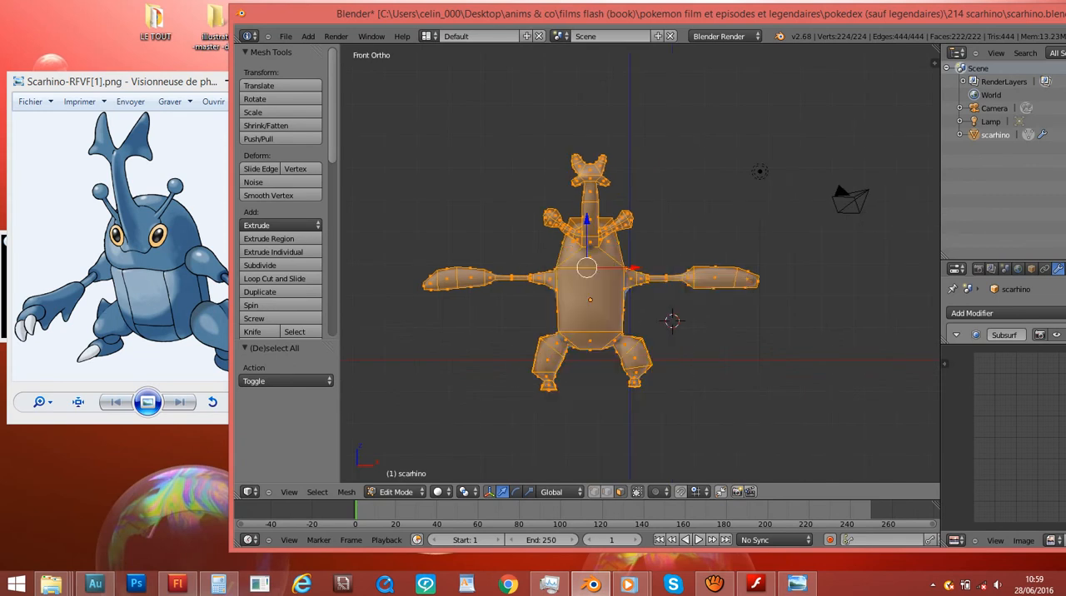
- Unwrap the whole mesh with Smart UV Project, using angle limit 66.00, island margin 0.00 and area weight 0.00
{"action": "key", "text": "u"}
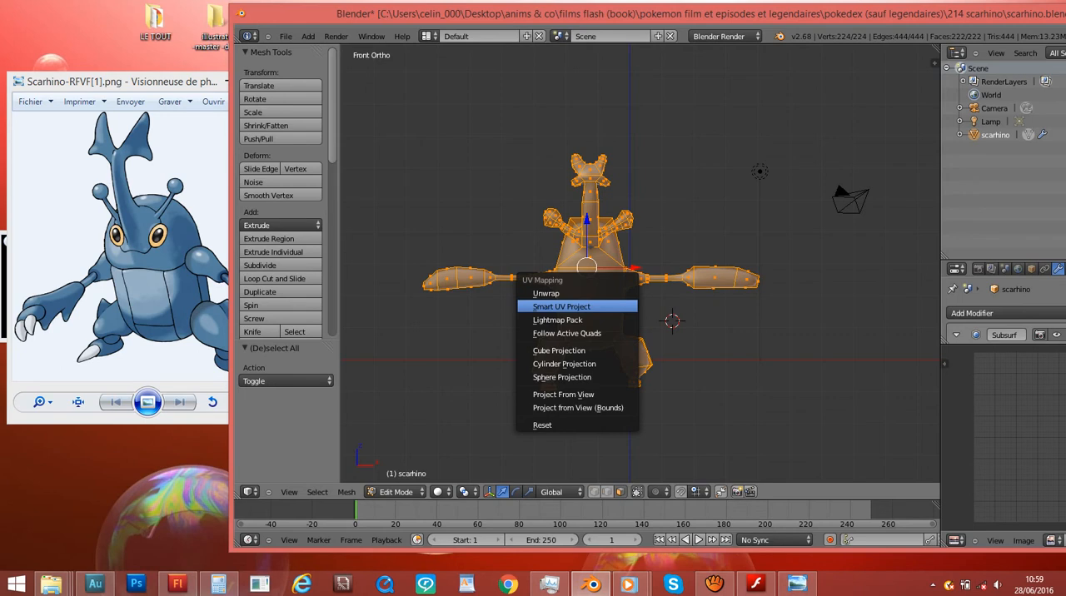
{"action": "left_click", "coordinate": [561, 307]}
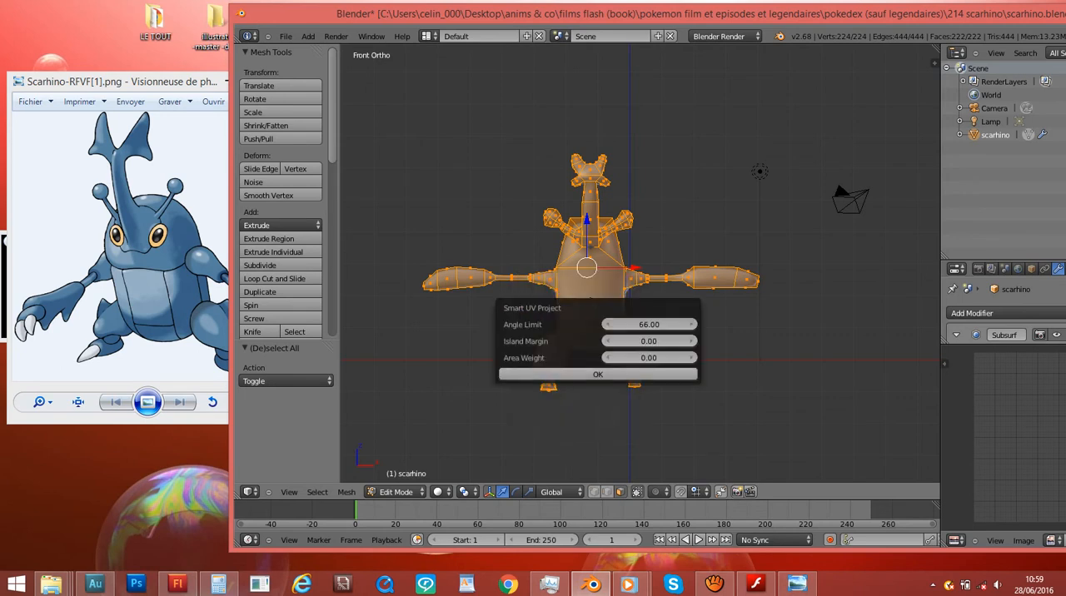
{"action": "left_click", "coordinate": [666, 374]}
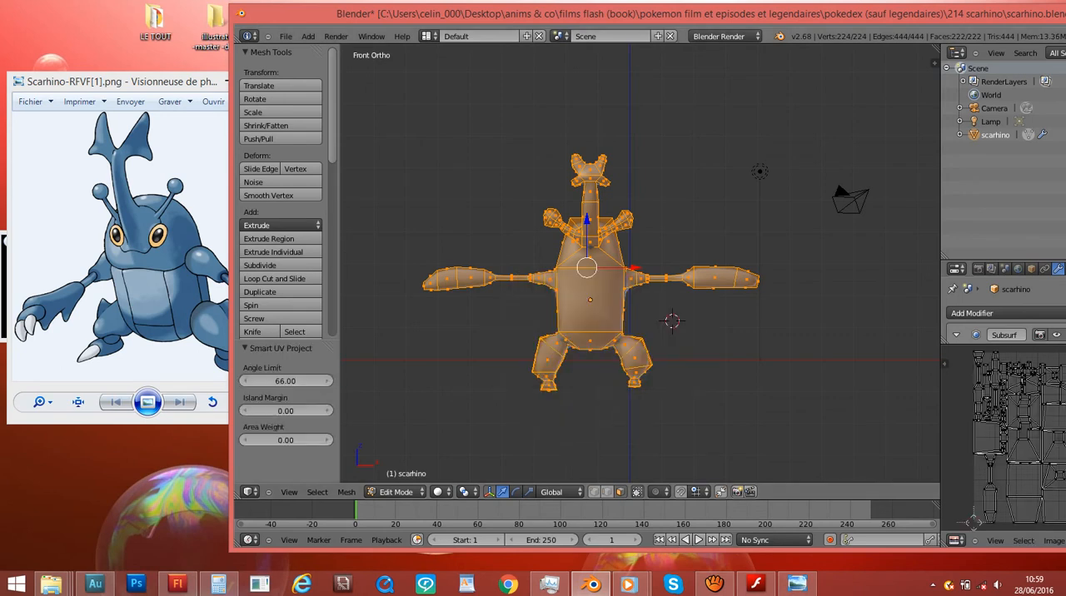
- Move the Blender window fully into view and switch the UV/Image editor to Paint mode
{"action": "left_click_drag", "start_coordinate": [683, 13], "coordinate": [562, 10]}
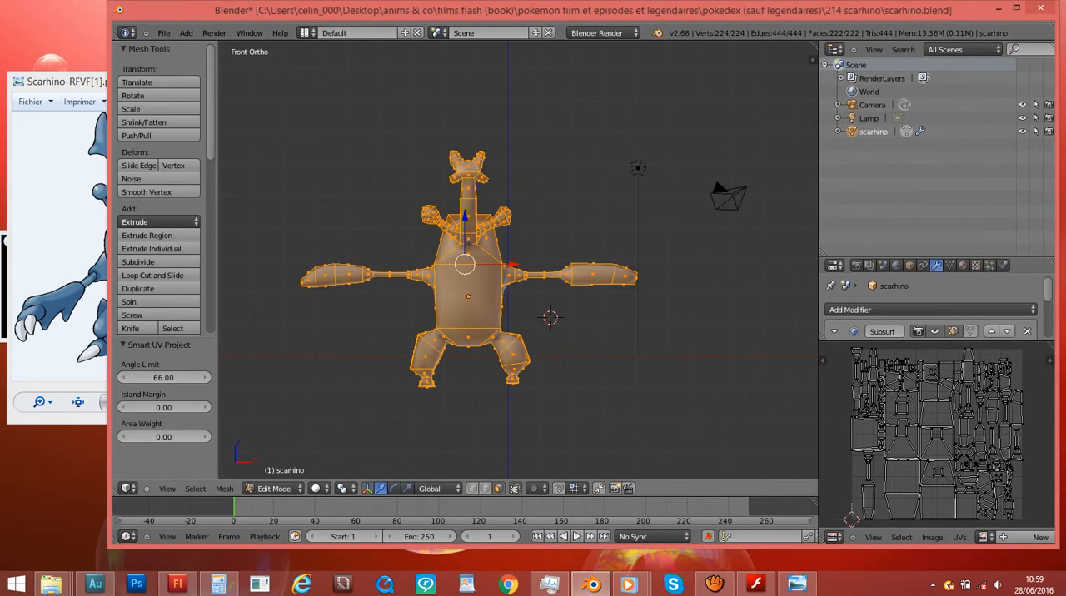
{"action": "scroll", "coordinate": [933, 537], "scroll_direction": "down", "scroll_amount": 3}
{"action": "scroll", "coordinate": [932, 537], "scroll_direction": "up", "scroll_amount": 2}
{"action": "scroll", "coordinate": [932, 537], "scroll_direction": "down", "scroll_amount": 5}
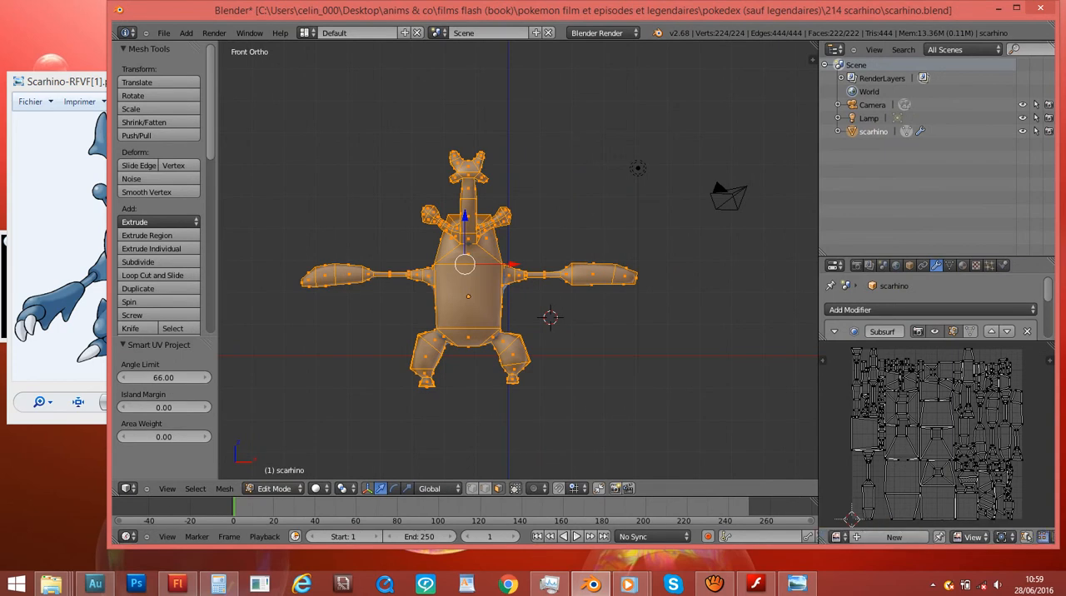
{"action": "left_click", "coordinate": [1002, 537]}
{"action": "left_click", "coordinate": [972, 510]}
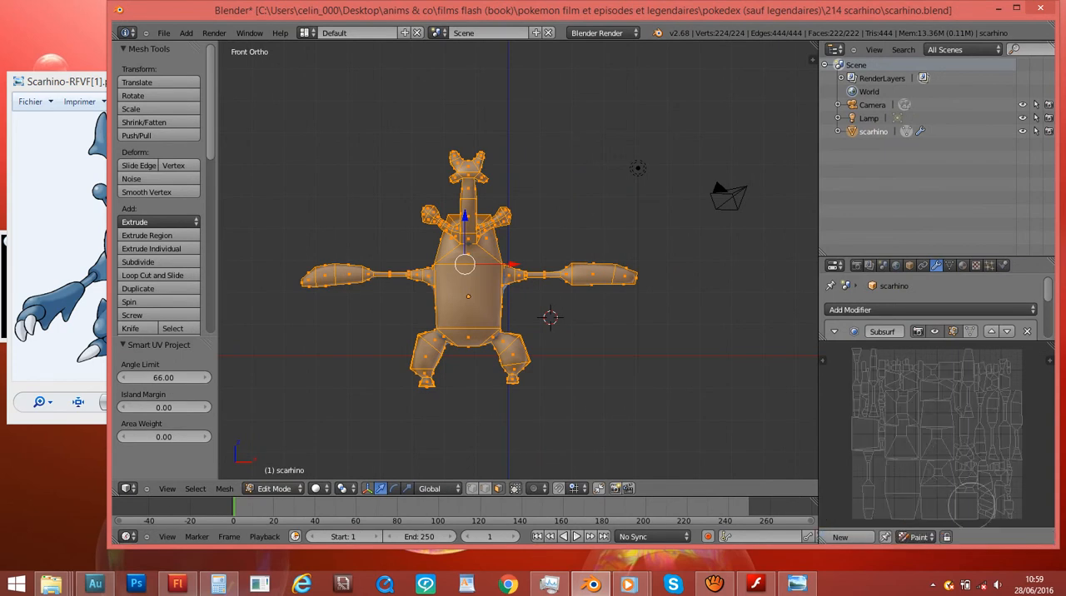
- Create a new 1024 × 1024 image named "scarhino corps" with a saturated blue fill colour and alpha
{"action": "scroll", "coordinate": [916, 537], "scroll_direction": "up", "scroll_amount": 3}
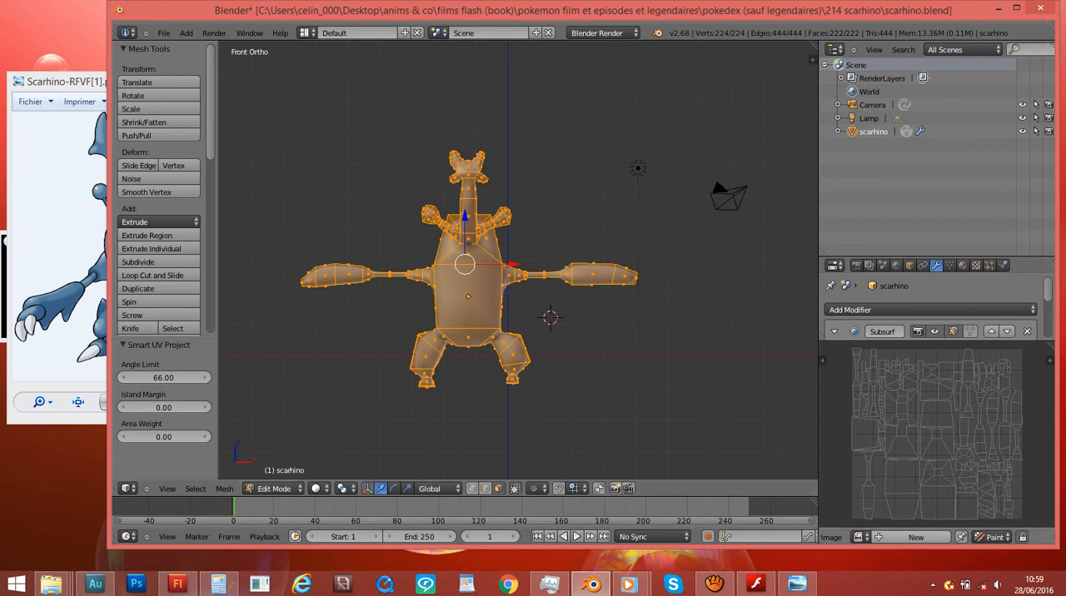
{"action": "left_click", "coordinate": [917, 538]}
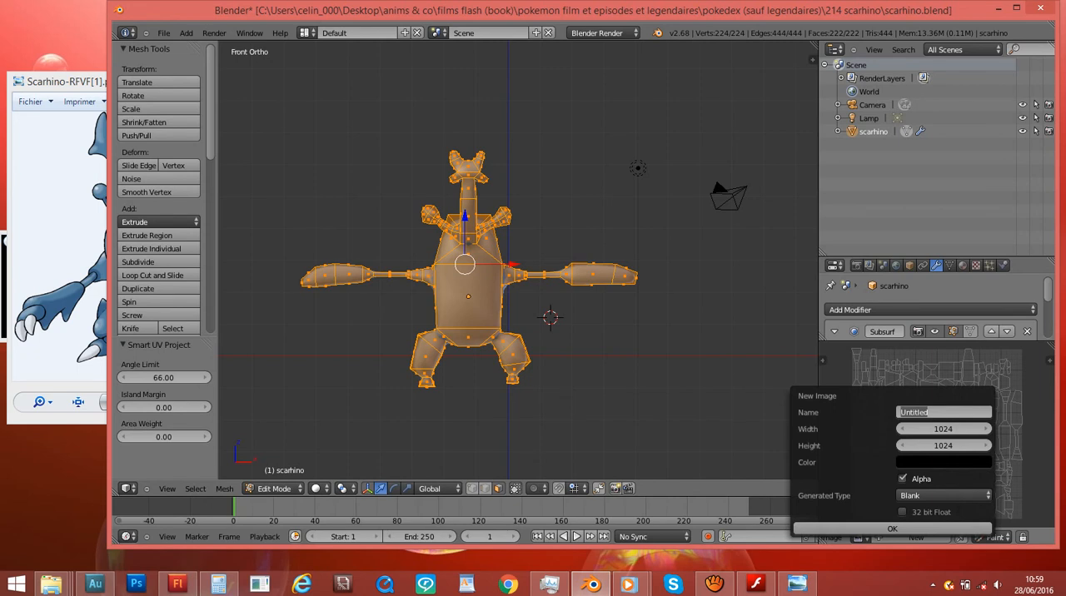
{"action": "type", "text": "scarhino corps"}
{"action": "left_click", "coordinate": [944, 463]}
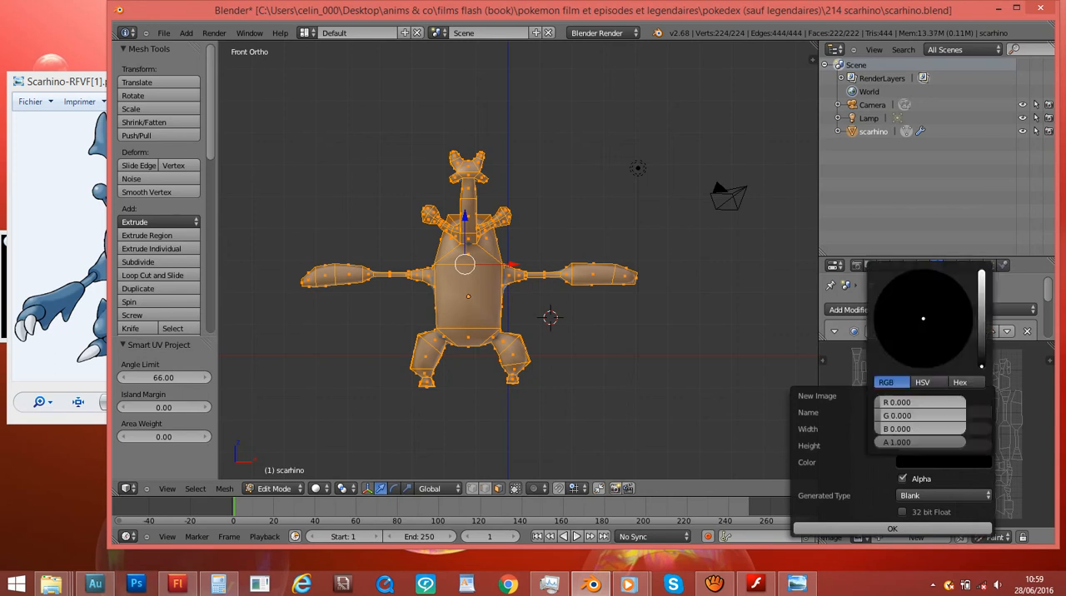
{"action": "mouse_move", "coordinate": [982, 366]}
{"action": "left_mouse_down"}
{"action": "mouse_move", "coordinate": [982, 269]}
{"action": "mouse_move", "coordinate": [949, 295]}
{"action": "left_mouse_up"}
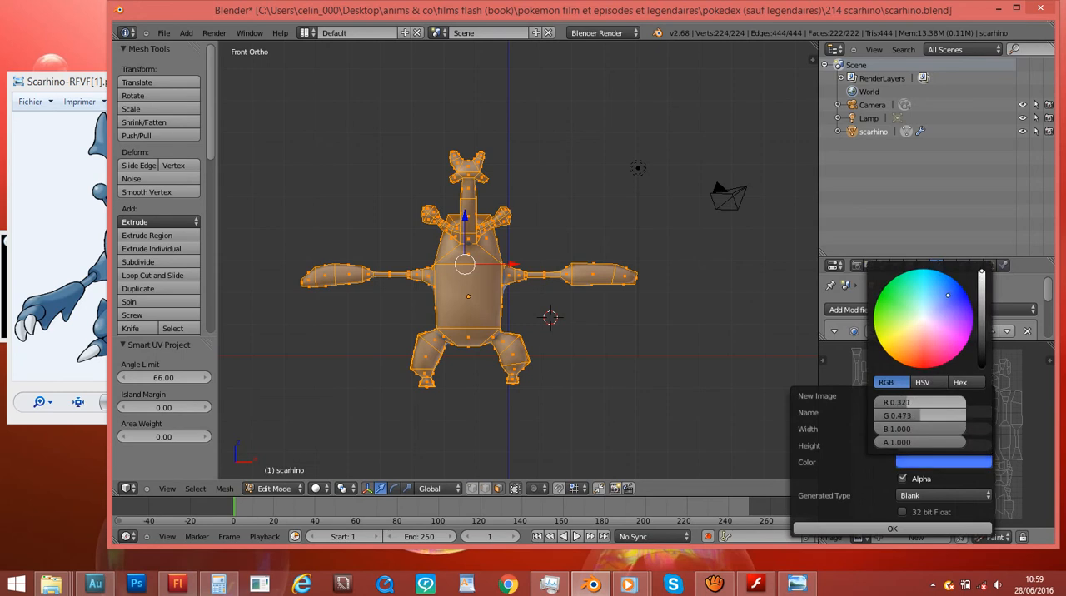
{"action": "left_click_drag", "start_coordinate": [948, 296], "coordinate": [953, 295]}
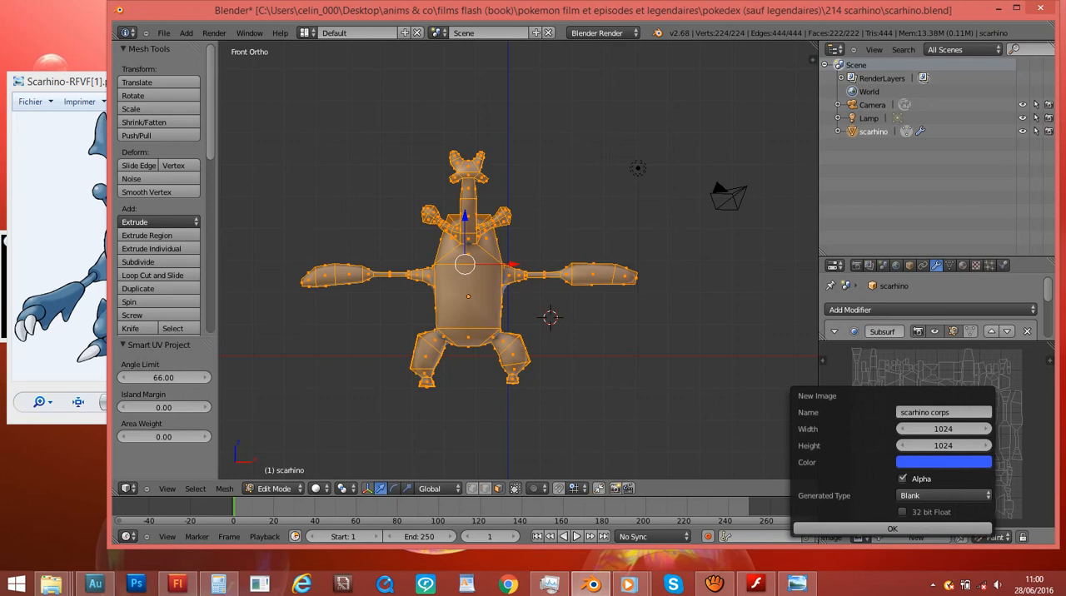
{"action": "left_click", "coordinate": [892, 529]}
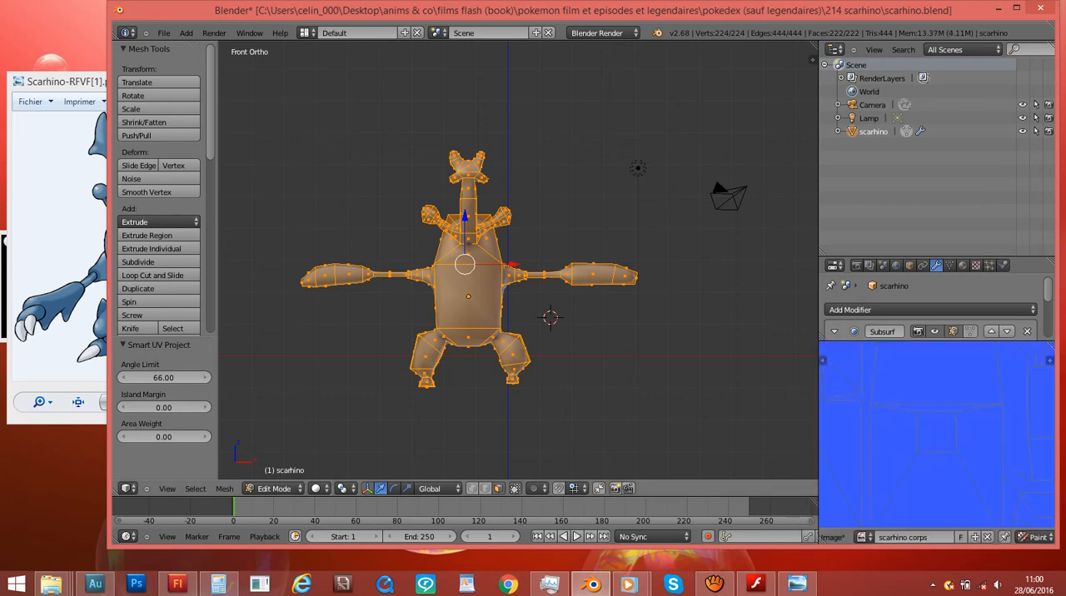
- Select the front belly face in front view and fit the whole blue texture in the image editor
{"action": "left_click", "coordinate": [613, 365]}
{"action": "scroll", "coordinate": [613, 364], "scroll_direction": "up", "scroll_amount": 3}
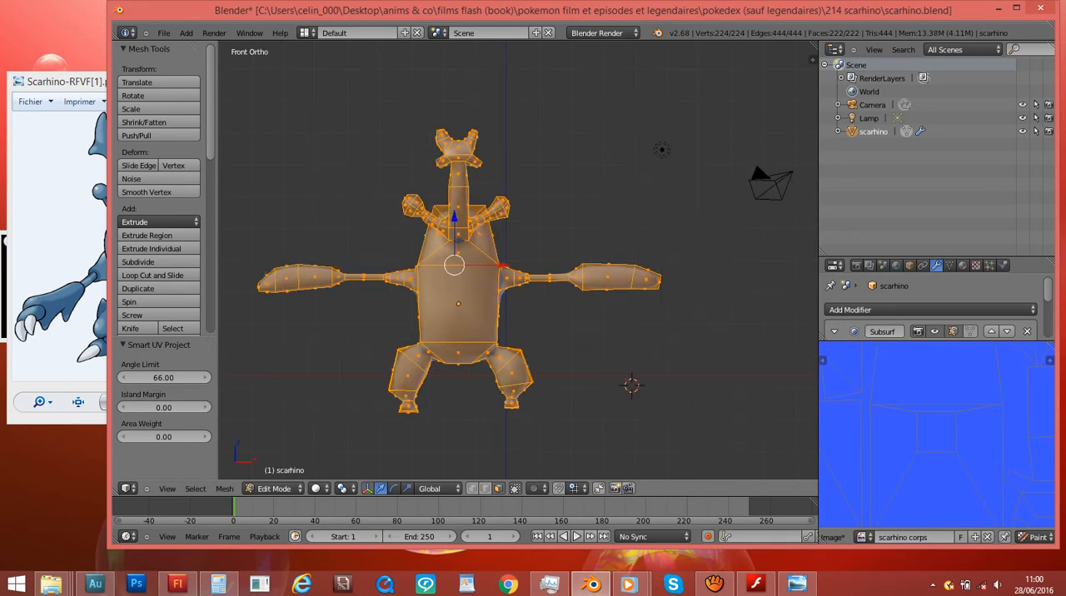
{"action": "right_click", "coordinate": [434, 324]}
{"action": "middle_click_drag", "start_coordinate": [433, 325], "coordinate": [350, 332]}
{"action": "key", "text": "KP_1"}
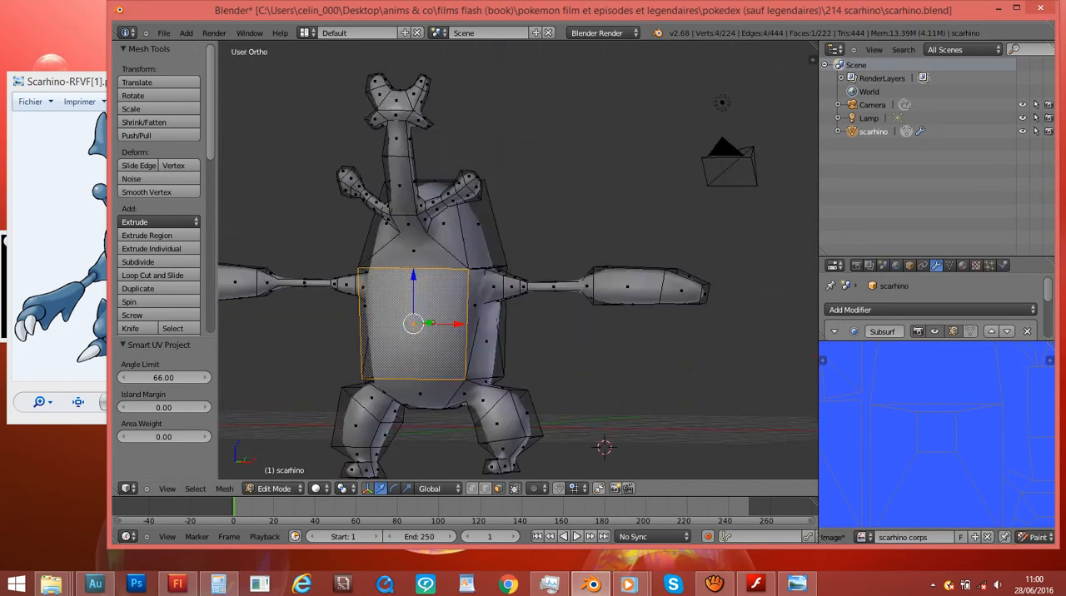
{"action": "scroll", "coordinate": [926, 448], "scroll_direction": "down", "scroll_amount": 3}
{"action": "scroll", "coordinate": [930, 442], "scroll_direction": "up", "scroll_amount": 2}
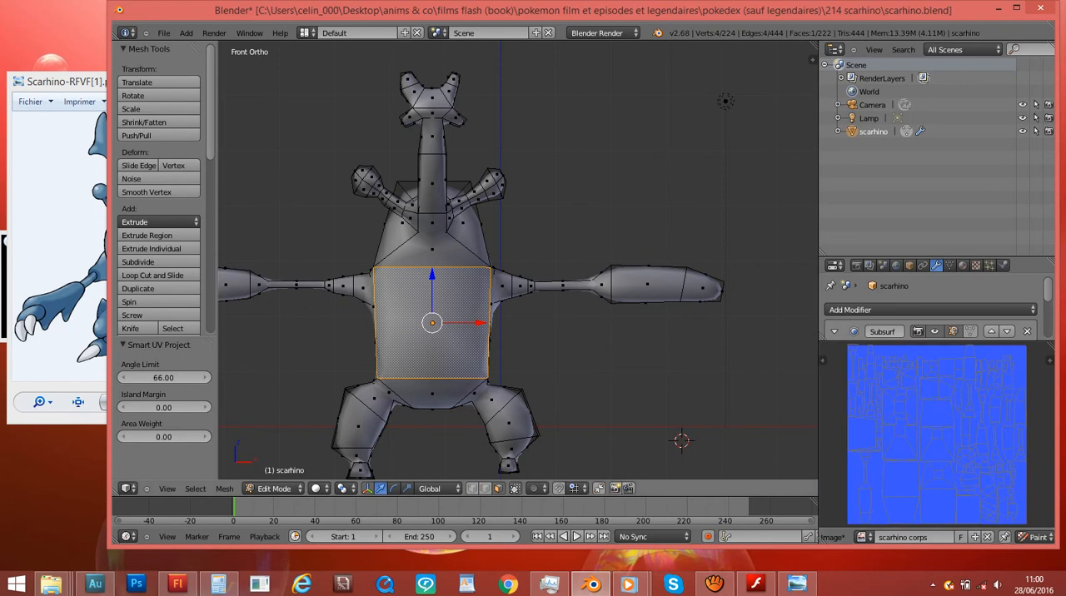
- Reselect all faces of the scarhino mesh and switch the object to Texture Paint mode
{"action": "key", "text": "a"}
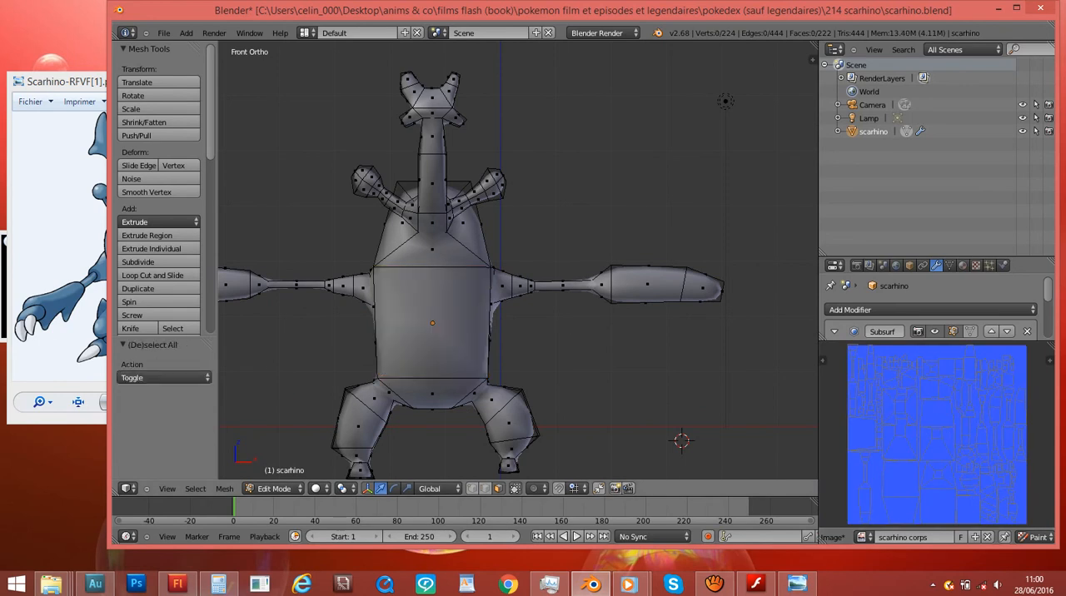
{"action": "key", "text": "a"}
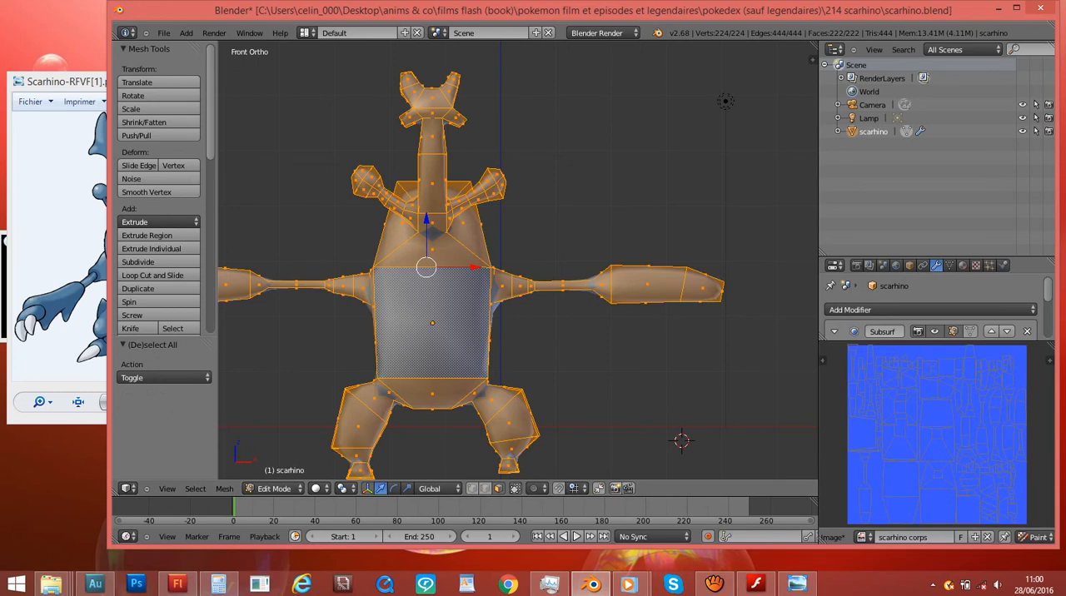
{"action": "left_click", "coordinate": [274, 489]}
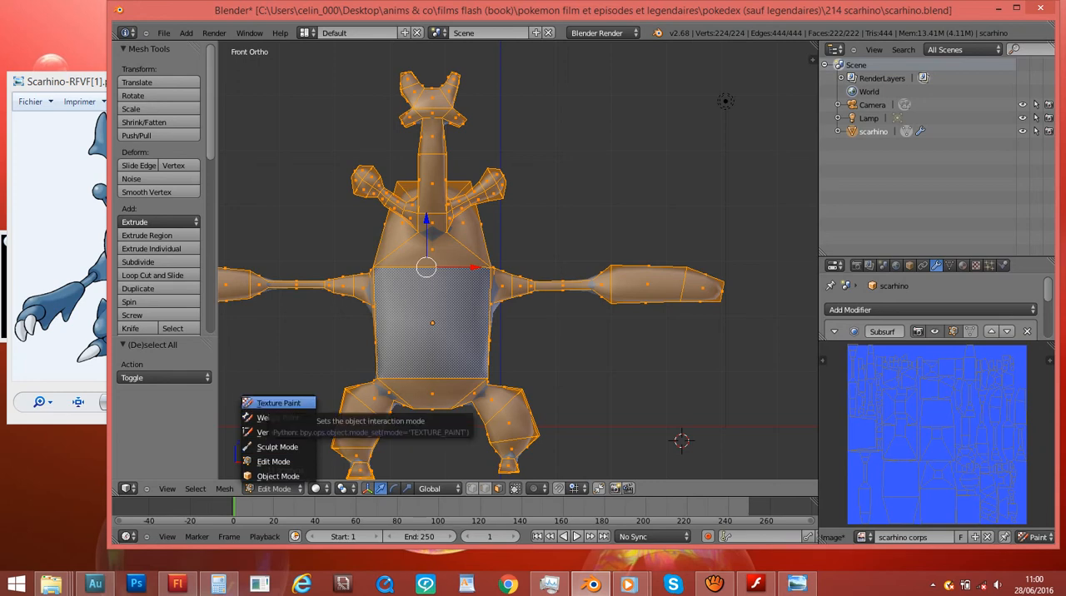
{"action": "left_click", "coordinate": [280, 404]}
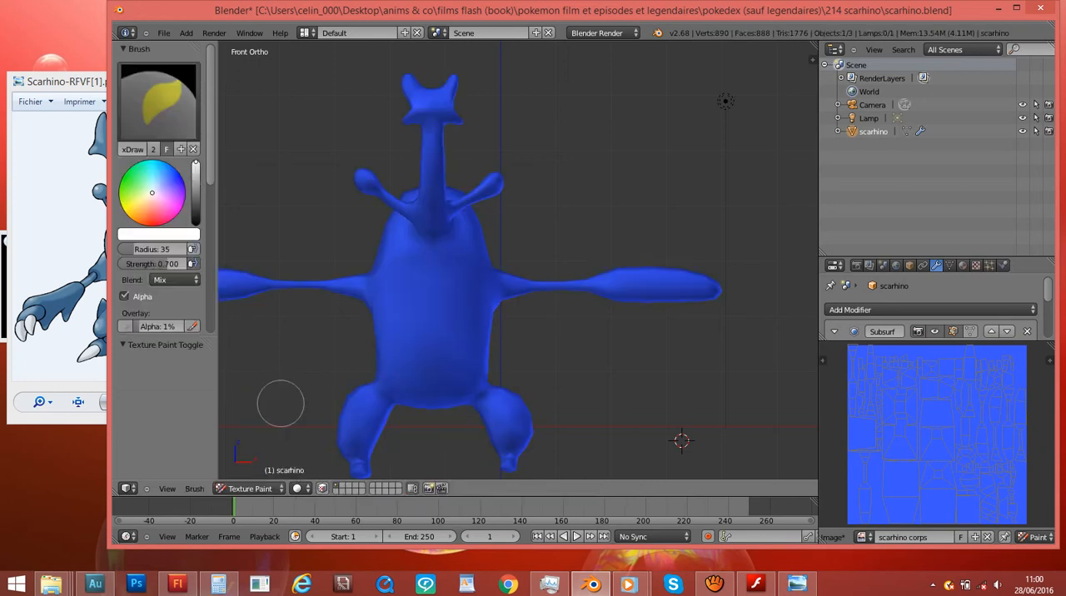
{"action": "middle_click_drag", "start_coordinate": [488, 325], "coordinate": [605, 336]}
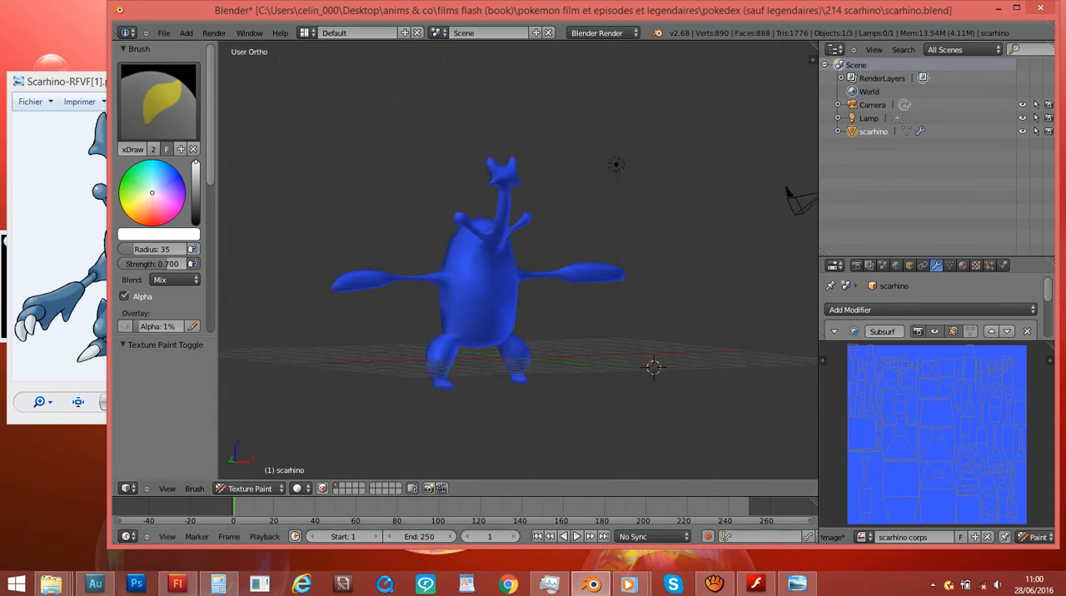
- Start saving the scarhino corps texture with Save As Image
{"action": "scroll", "coordinate": [940, 537], "scroll_direction": "up", "scroll_amount": 2}
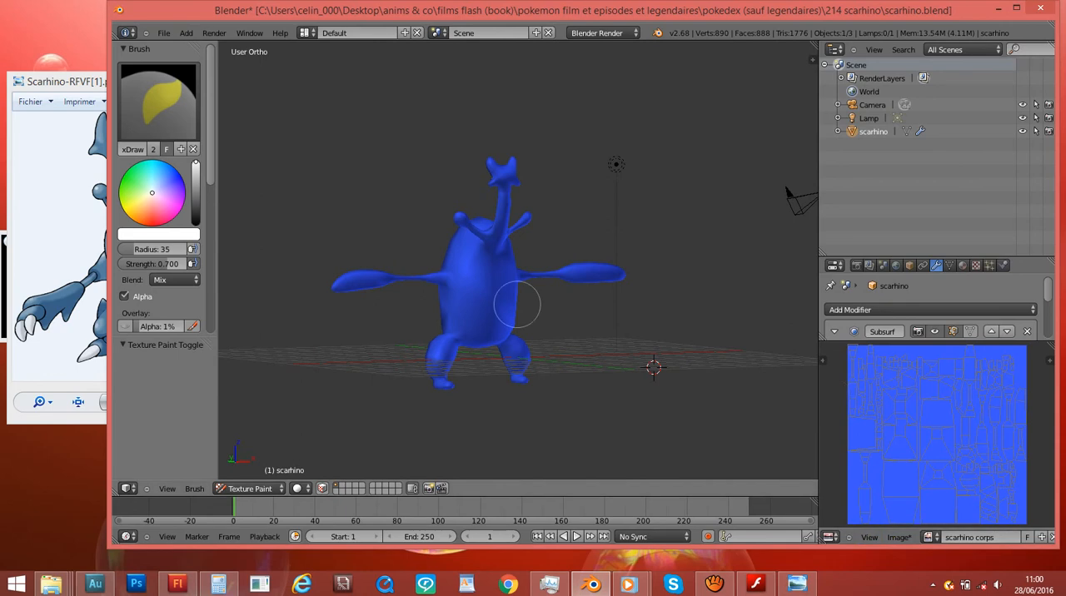
{"action": "left_click", "coordinate": [899, 537]}
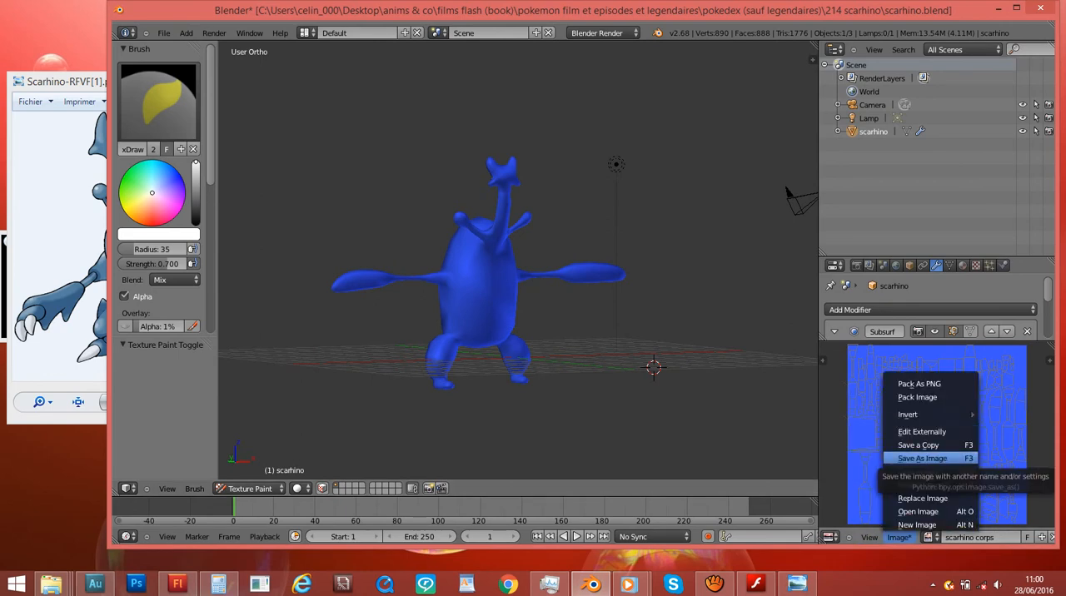
{"action": "left_click", "coordinate": [922, 459]}
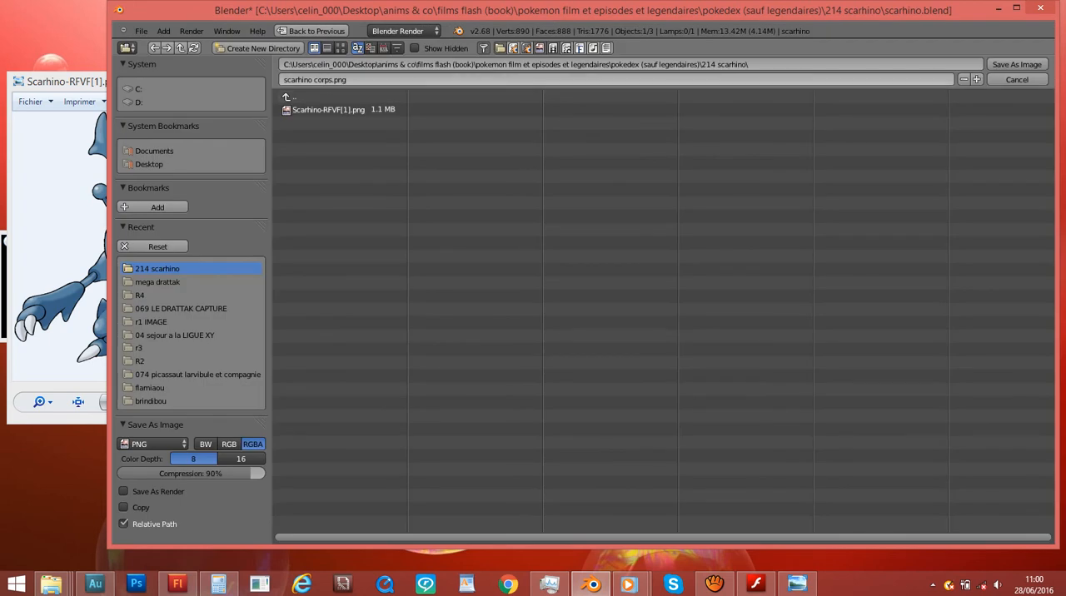
- Switch to File Explorer, bring up the 214 scarhino folder and place its window so its files can be checked
{"action": "left_click", "coordinate": [52, 585]}
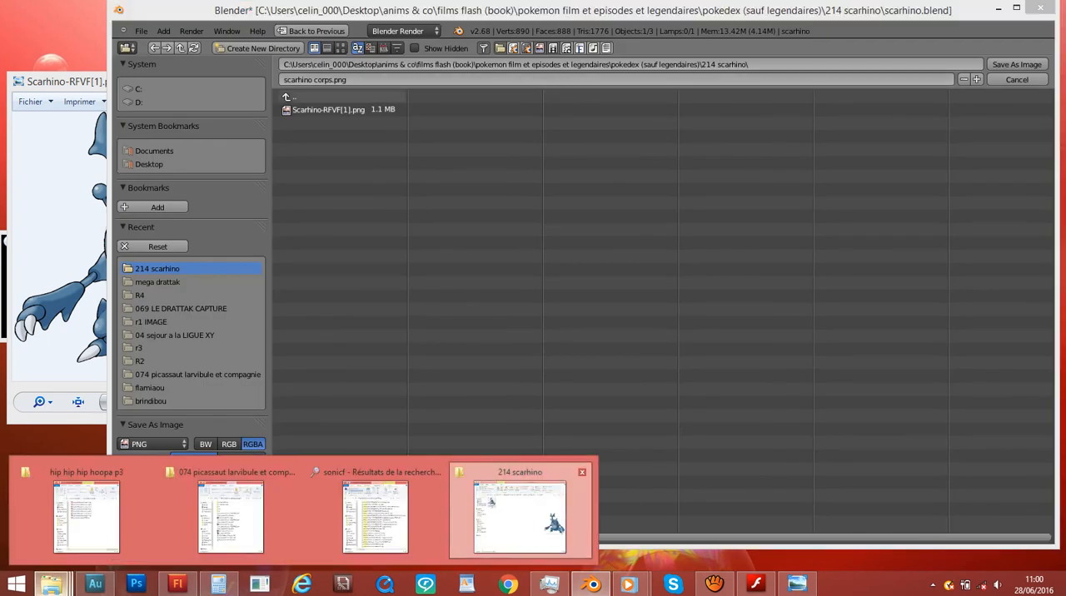
{"action": "left_click", "coordinate": [527, 515]}
{"action": "left_click", "coordinate": [641, 225]}
{"action": "left_click", "coordinate": [574, 171]}
{"action": "left_click", "coordinate": [641, 225]}
{"action": "left_click_drag", "start_coordinate": [567, 9], "coordinate": [298, 86]}
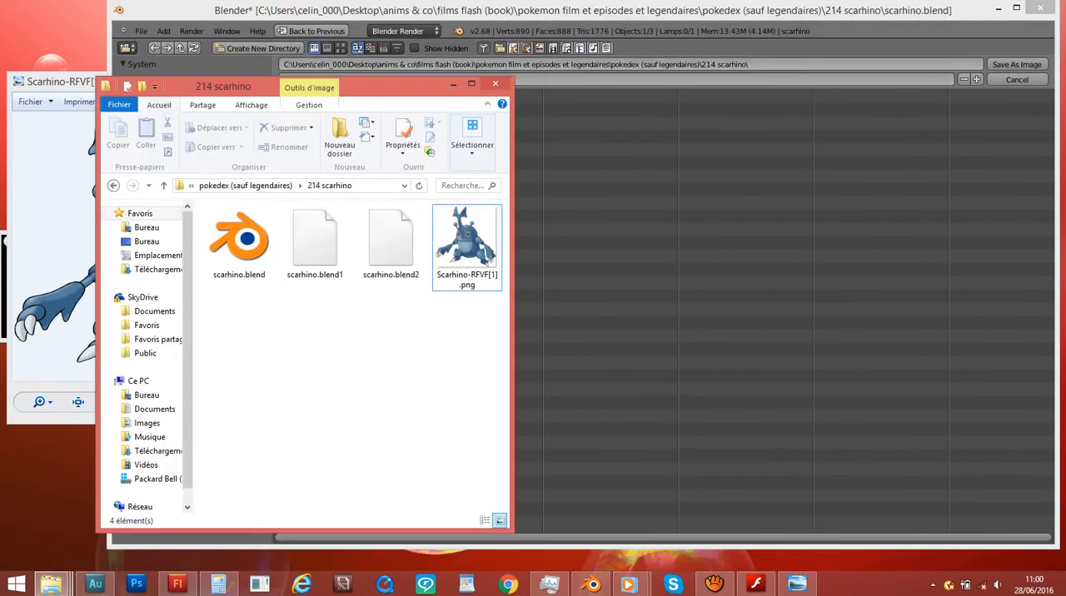
- Return to Blender, save the texture as scarhino corps.png in the 214 scarhino folder, and check the file in File Explorer
{"action": "left_click", "coordinate": [666, 11]}
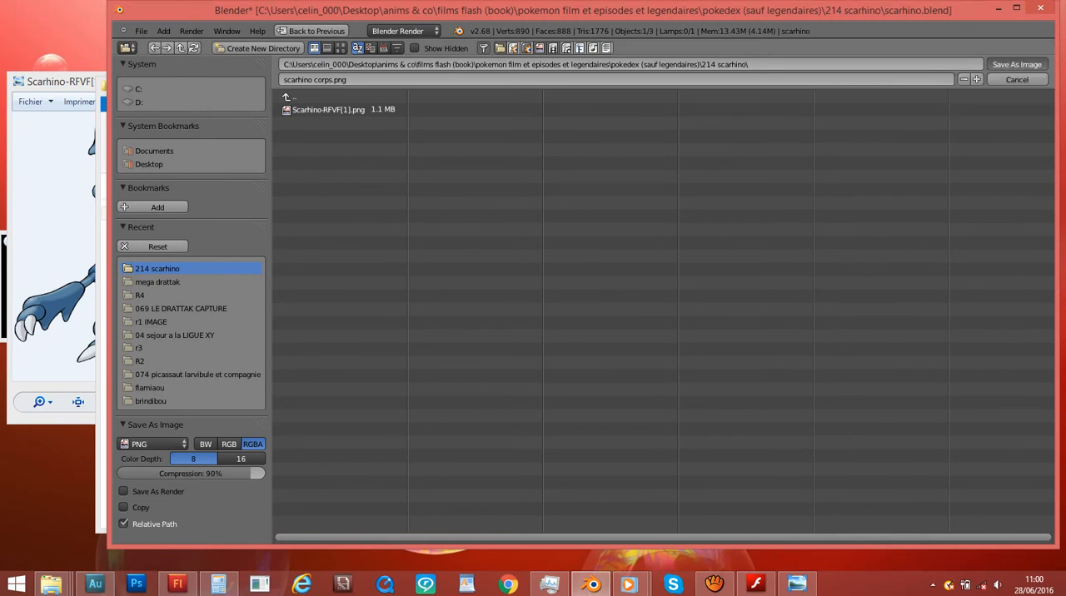
{"action": "left_click", "coordinate": [1017, 65]}
{"action": "left_click", "coordinate": [102, 141]}
{"action": "left_click", "coordinate": [239, 248]}
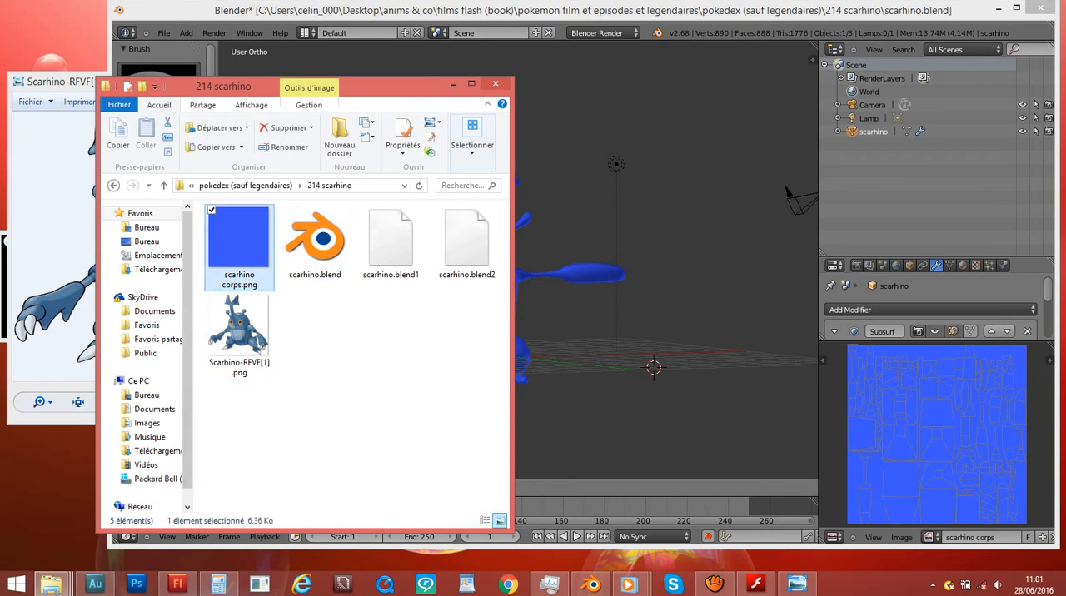
- Switch back to Blender, show the model from the front and choose a light blue brush colour
{"action": "left_click", "coordinate": [578, 112]}
{"action": "middle_click_drag", "start_coordinate": [507, 132], "coordinate": [481, 126]}
{"action": "key", "text": "KP_1"}
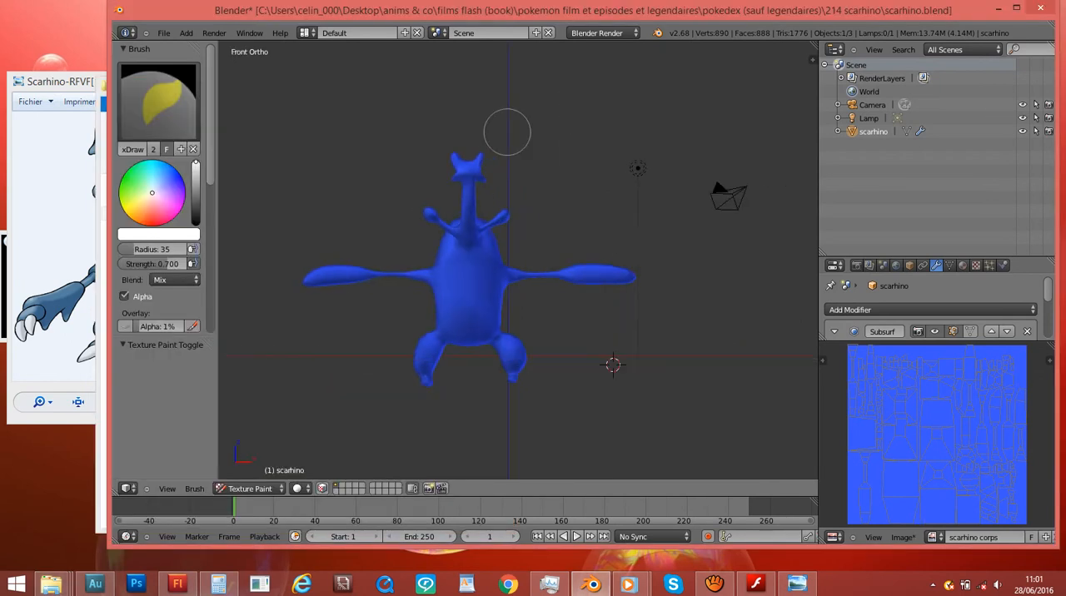
{"action": "scroll", "coordinate": [500, 142], "scroll_direction": "up", "scroll_amount": 2}
{"action": "mouse_move", "coordinate": [154, 192]}
{"action": "left_mouse_down"}
{"action": "mouse_move", "coordinate": [171, 178]}
{"action": "mouse_move", "coordinate": [196, 186]}
{"action": "mouse_move", "coordinate": [196, 176]}
{"action": "mouse_move", "coordinate": [173, 175]}
{"action": "left_mouse_up"}
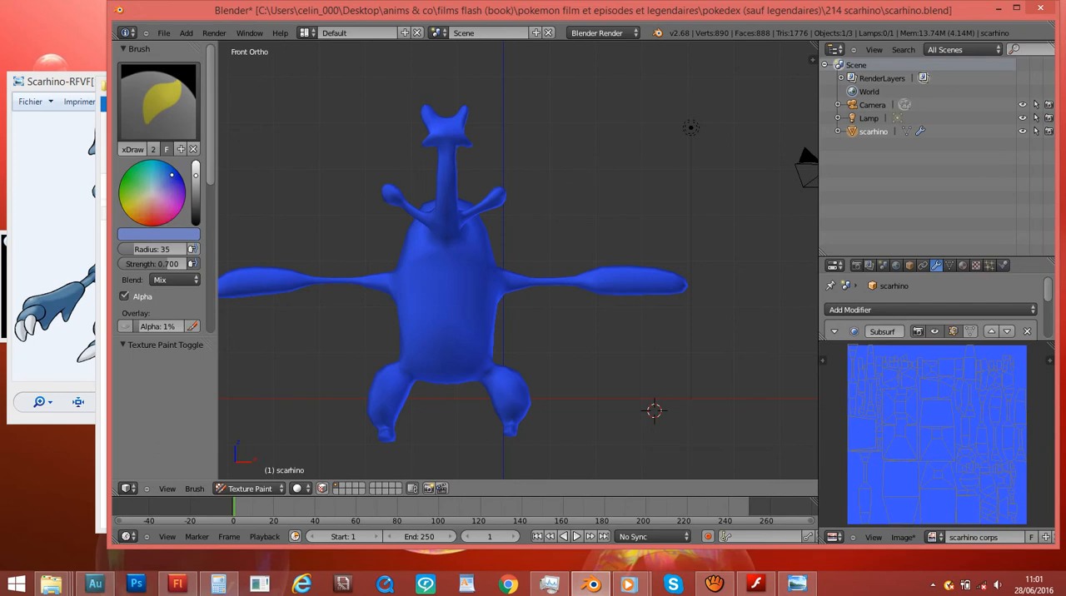
{"action": "key", "text": "Tab"}
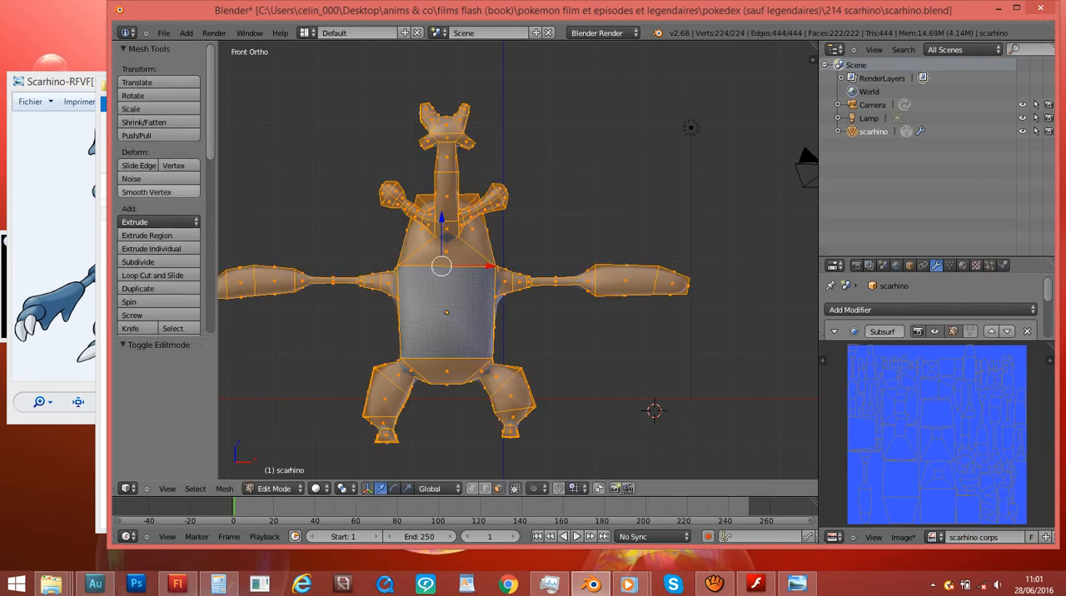
{"action": "left_click", "coordinate": [273, 488]}
{"action": "left_click", "coordinate": [274, 405]}
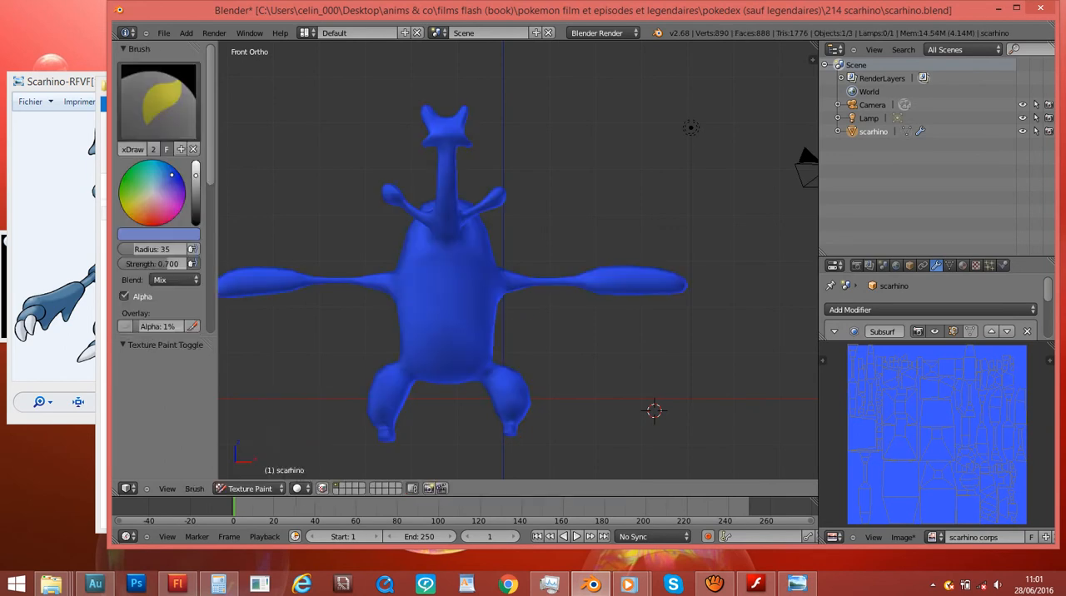
- Darken the brush colour to a muted blue and enlarge the brush radius to 200
{"action": "mouse_move", "coordinate": [172, 175]}
{"action": "left_mouse_down"}
{"action": "mouse_move", "coordinate": [196, 162]}
{"action": "mouse_move", "coordinate": [196, 210]}
{"action": "mouse_move", "coordinate": [196, 195]}
{"action": "left_mouse_up"}
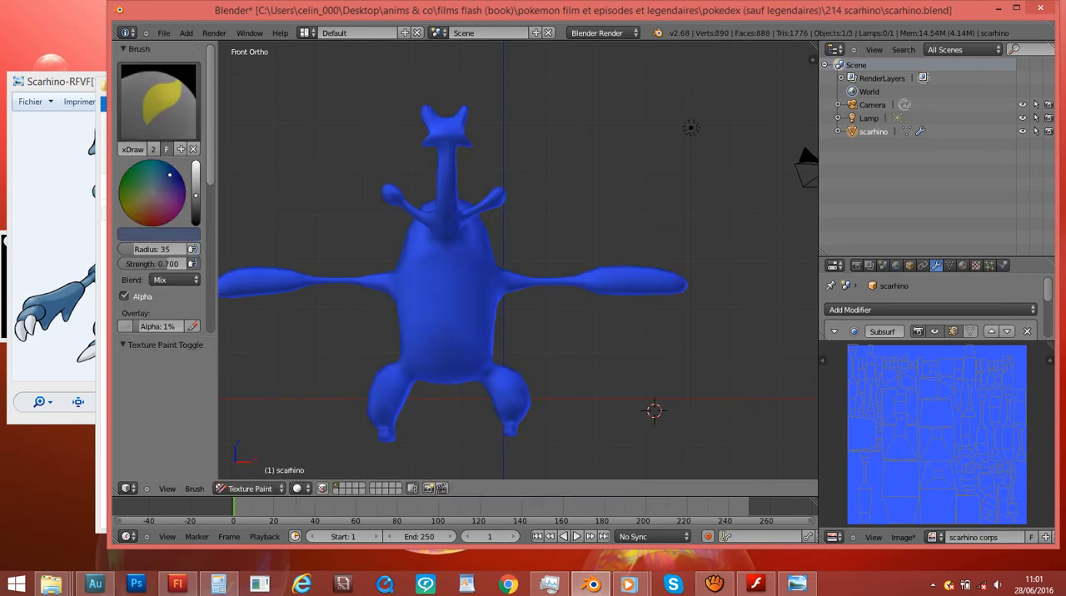
{"action": "scroll", "coordinate": [622, 315], "scroll_direction": "down", "scroll_amount": 1}
{"action": "scroll", "coordinate": [968, 436], "scroll_direction": "down", "scroll_amount": 1}
{"action": "scroll", "coordinate": [968, 436], "scroll_direction": "down", "scroll_amount": 3}
{"action": "key", "text": "f"}
{"action": "left_click", "coordinate": [981, 439]}
- Consult the Scarhino reference picture, and paint over the texture in the image editor with the muted blue
{"action": "left_click", "coordinate": [797, 584]}
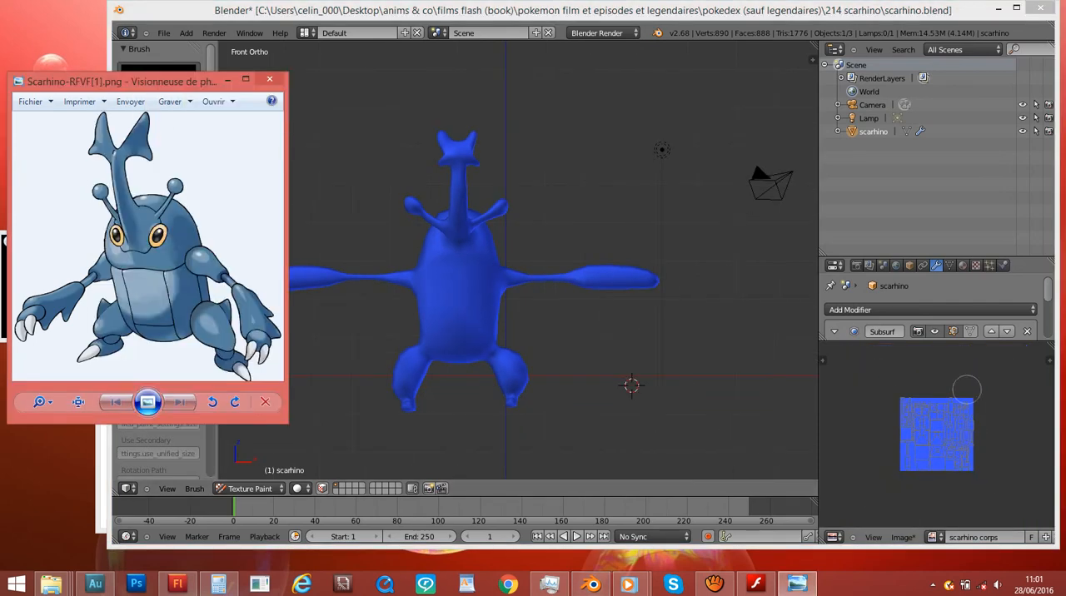
{"action": "left_click", "coordinate": [971, 448]}
{"action": "mouse_move", "coordinate": [971, 447]}
{"action": "left_mouse_down"}
{"action": "mouse_move", "coordinate": [953, 454]}
{"action": "mouse_move", "coordinate": [968, 474]}
{"action": "mouse_move", "coordinate": [916, 428]}
{"action": "mouse_move", "coordinate": [932, 433]}
{"action": "left_mouse_up"}
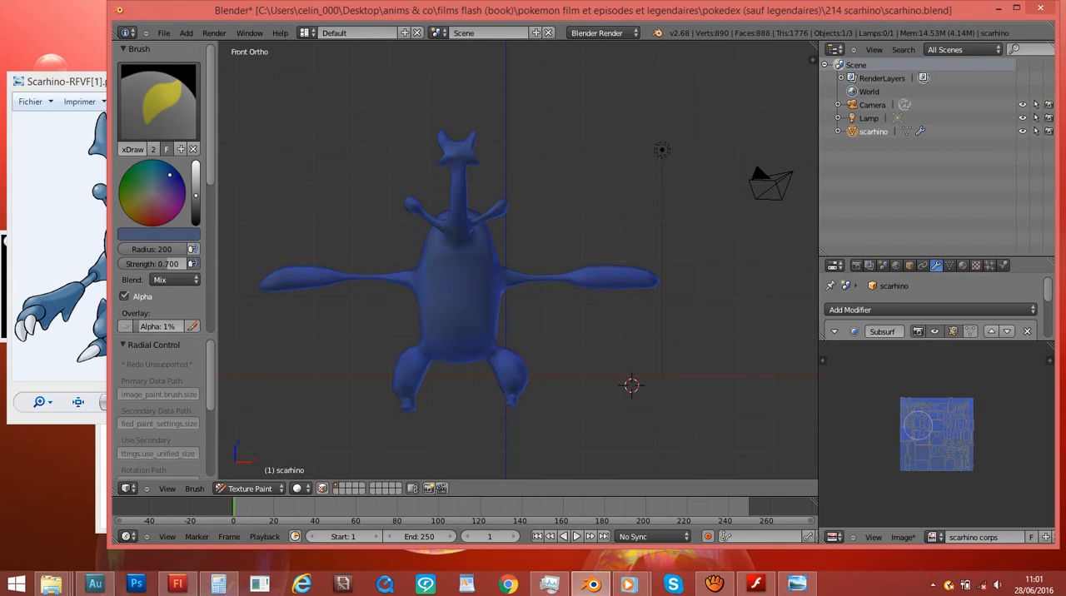
{"action": "middle_click_drag", "start_coordinate": [629, 368], "coordinate": [274, 358]}
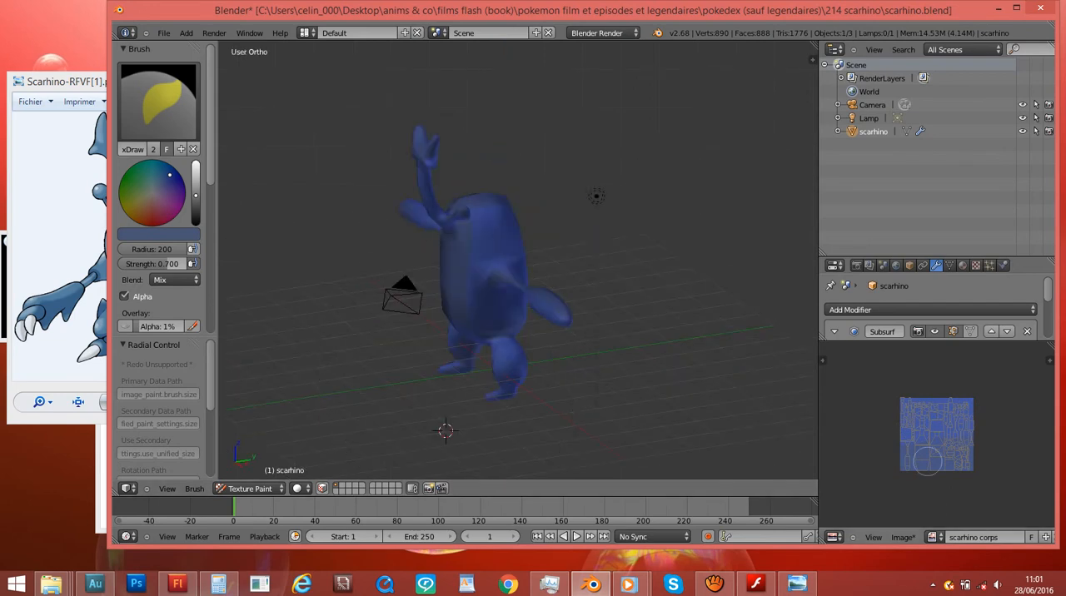
- Raise the brush strength to 1.000 and paint the rest of the texture in the image editor evenly
{"action": "mouse_move", "coordinate": [153, 263]}
{"action": "left_mouse_down"}
{"action": "mouse_move", "coordinate": [122, 264]}
{"action": "mouse_move", "coordinate": [185, 264]}
{"action": "left_mouse_up"}
{"action": "mouse_move", "coordinate": [899, 449]}
{"action": "left_mouse_down"}
{"action": "mouse_move", "coordinate": [971, 441]}
{"action": "mouse_move", "coordinate": [933, 464]}
{"action": "mouse_move", "coordinate": [973, 461]}
{"action": "mouse_move", "coordinate": [899, 400]}
{"action": "mouse_move", "coordinate": [896, 473]}
{"action": "mouse_move", "coordinate": [953, 487]}
{"action": "left_mouse_up"}
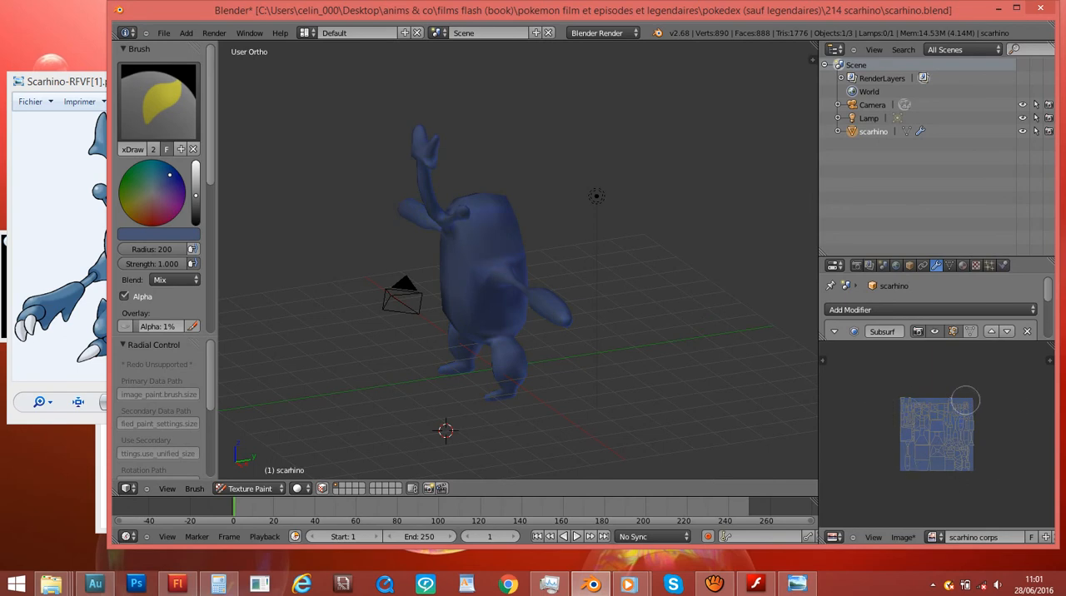
{"action": "scroll", "coordinate": [500, 334], "scroll_direction": "up", "scroll_amount": 8}
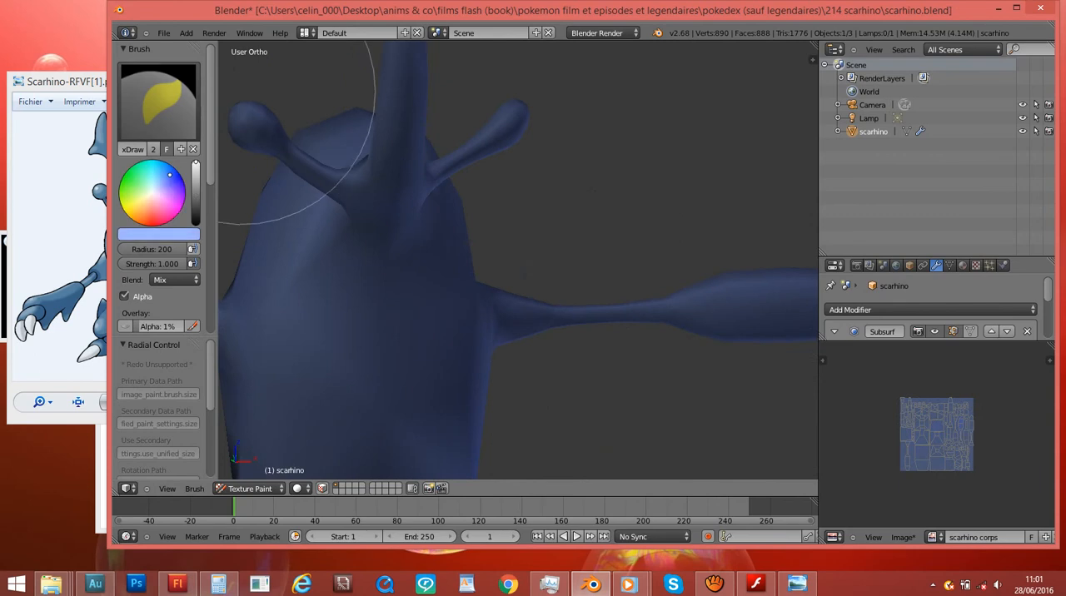
- Set the brush to white with radius 67 and strength 0.284, and undo a test stroke on the body
{"action": "key", "text": "s"}
{"action": "left_click_drag", "start_coordinate": [196, 212], "coordinate": [196, 162]}
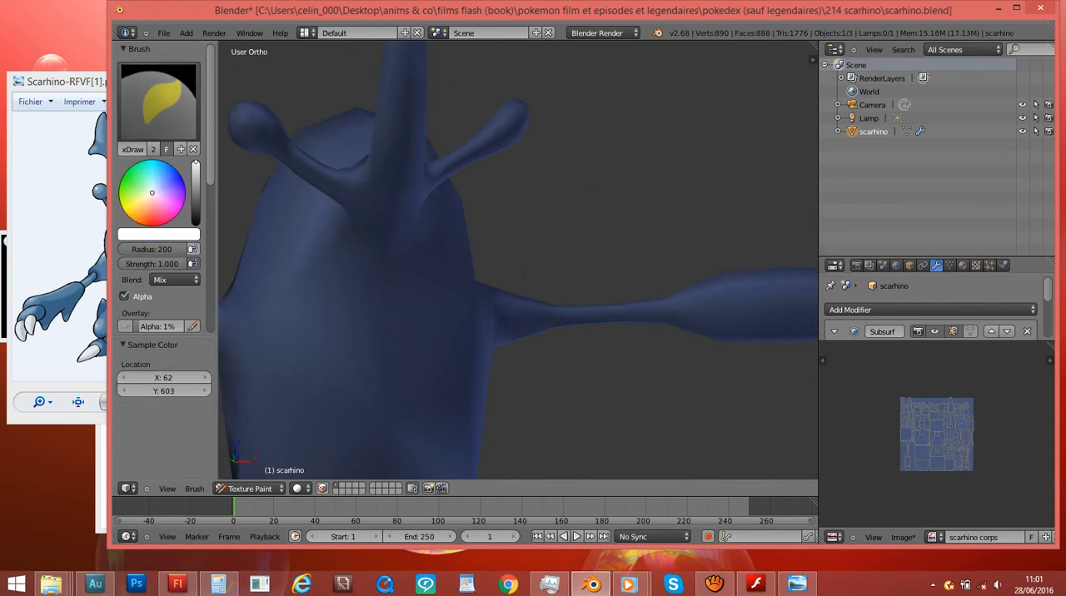
{"action": "scroll", "coordinate": [332, 319], "scroll_direction": "up", "scroll_amount": 2}
{"action": "scroll", "coordinate": [335, 318], "scroll_direction": "down", "scroll_amount": 1}
{"action": "key", "text": "f"}
{"action": "left_click", "coordinate": [248, 317]}
{"action": "mouse_move", "coordinate": [336, 295]}
{"action": "left_mouse_down"}
{"action": "mouse_move", "coordinate": [325, 281]}
{"action": "mouse_move", "coordinate": [320, 311]}
{"action": "mouse_move", "coordinate": [341, 309]}
{"action": "left_mouse_up"}
{"action": "key", "text": "ctrl+z"}
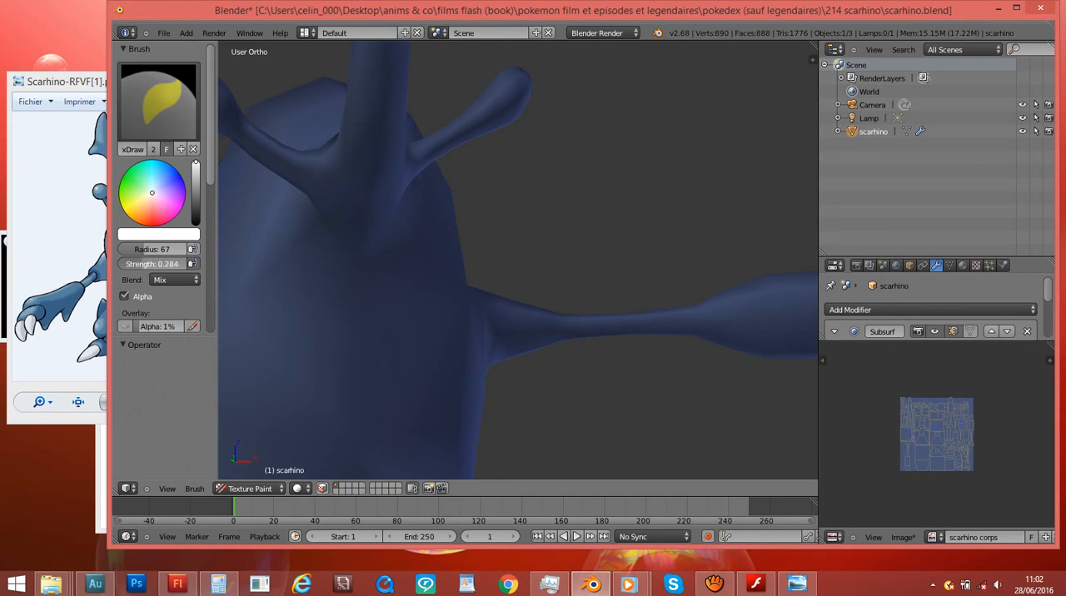
{"action": "mouse_move", "coordinate": [305, 278]}
{"action": "left_mouse_down"}
{"action": "mouse_move", "coordinate": [350, 303]}
{"action": "mouse_move", "coordinate": [331, 318]}
{"action": "mouse_move", "coordinate": [353, 317]}
{"action": "mouse_move", "coordinate": [355, 337]}
{"action": "mouse_move", "coordinate": [350, 316]}
{"action": "mouse_move", "coordinate": [353, 333]}
{"action": "mouse_move", "coordinate": [363, 326]}
{"action": "left_mouse_up"}
{"action": "key", "text": "ctrl+z"}
{"action": "key", "text": "ctrl+z"}
{"action": "key", "text": "ctrl+z"}
{"action": "key", "text": "ctrl+z"}
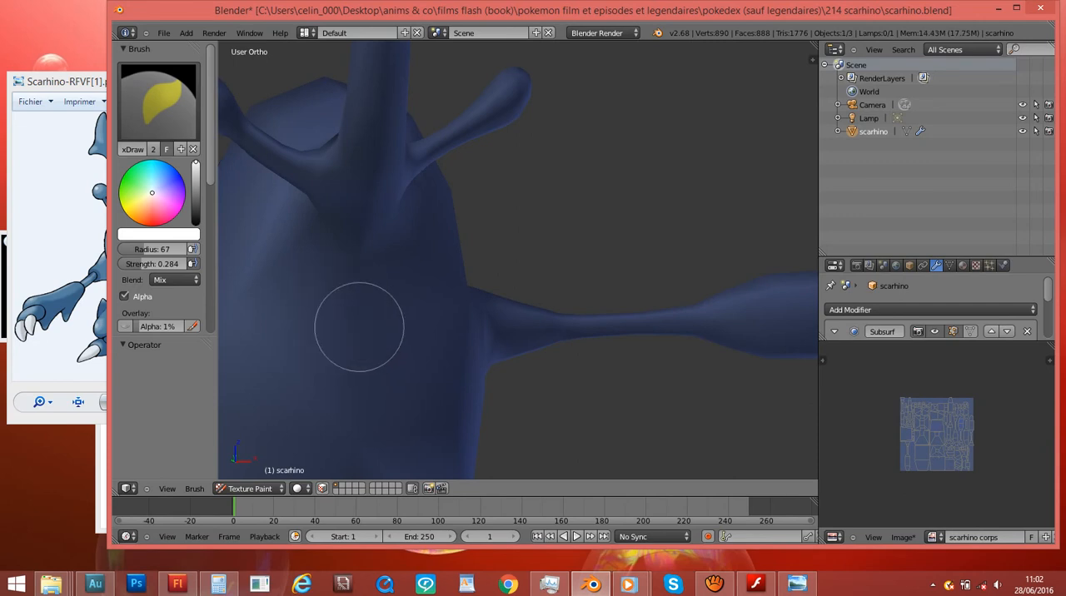
- View the body from the front beside the reference picture, and set the brush to yellow-orange with strength 1.000
{"action": "key", "text": "KP_1"}
{"action": "middle_click_drag", "start_coordinate": [373, 283], "coordinate": [490, 283], "text": "shift"}
{"action": "scroll", "coordinate": [491, 225], "scroll_direction": "up", "scroll_amount": 5}
{"action": "scroll", "coordinate": [495, 250], "scroll_direction": "down", "scroll_amount": 10}
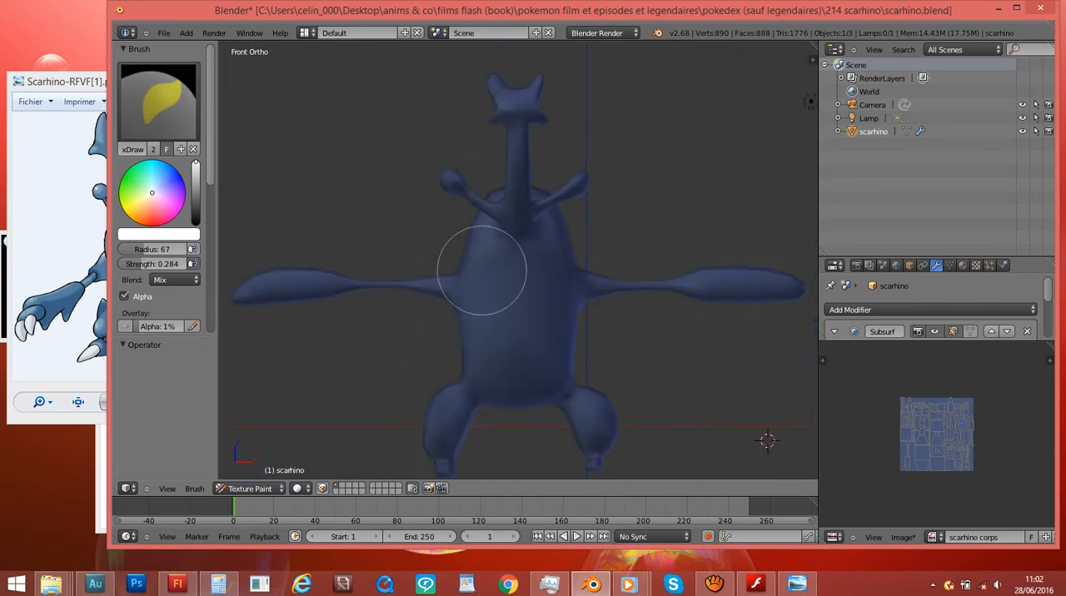
{"action": "scroll", "coordinate": [488, 269], "scroll_direction": "up", "scroll_amount": 4}
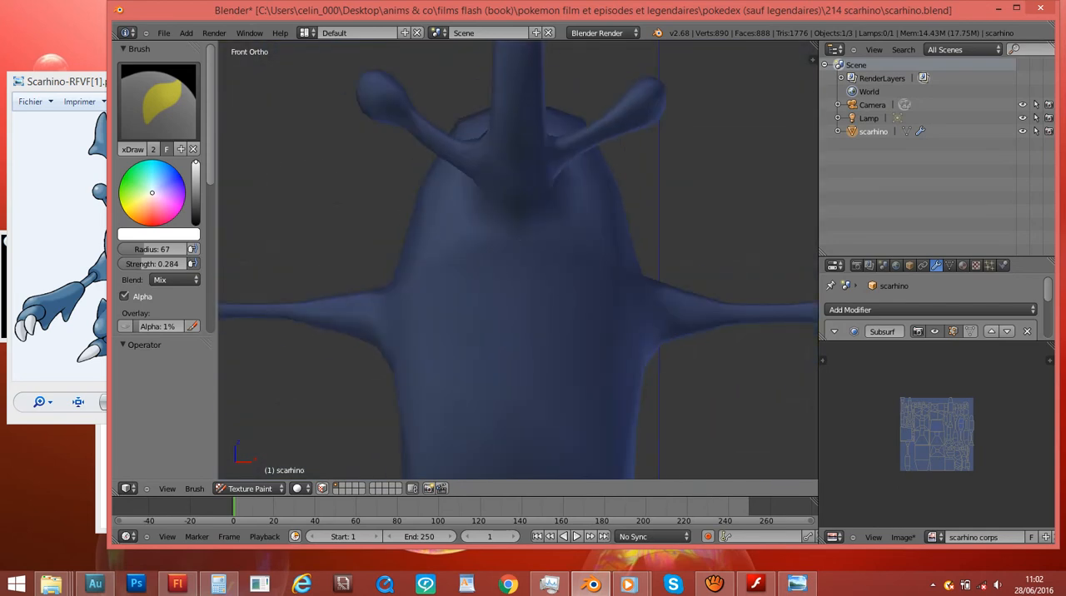
{"action": "left_click_drag", "start_coordinate": [192, 10], "coordinate": [332, 15]}
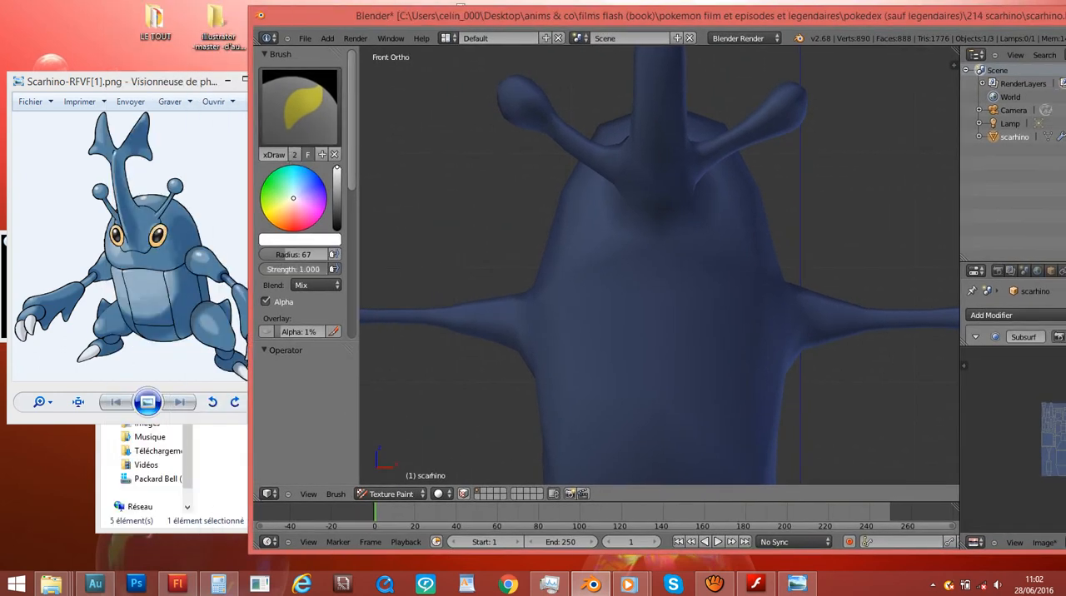
{"action": "left_click", "coordinate": [284, 217]}
{"action": "left_click_drag", "start_coordinate": [272, 219], "coordinate": [271, 222]}
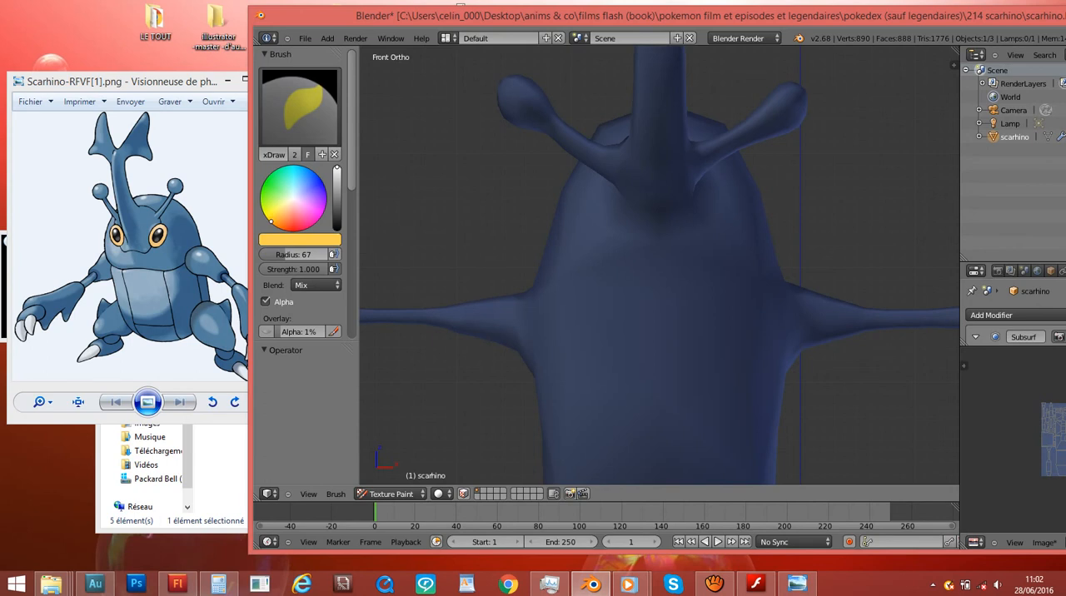
- Paint two yellow-orange oval eyes on the front of the head, one on each side below the horn
{"action": "scroll", "coordinate": [642, 250], "scroll_direction": "up", "scroll_amount": 5}
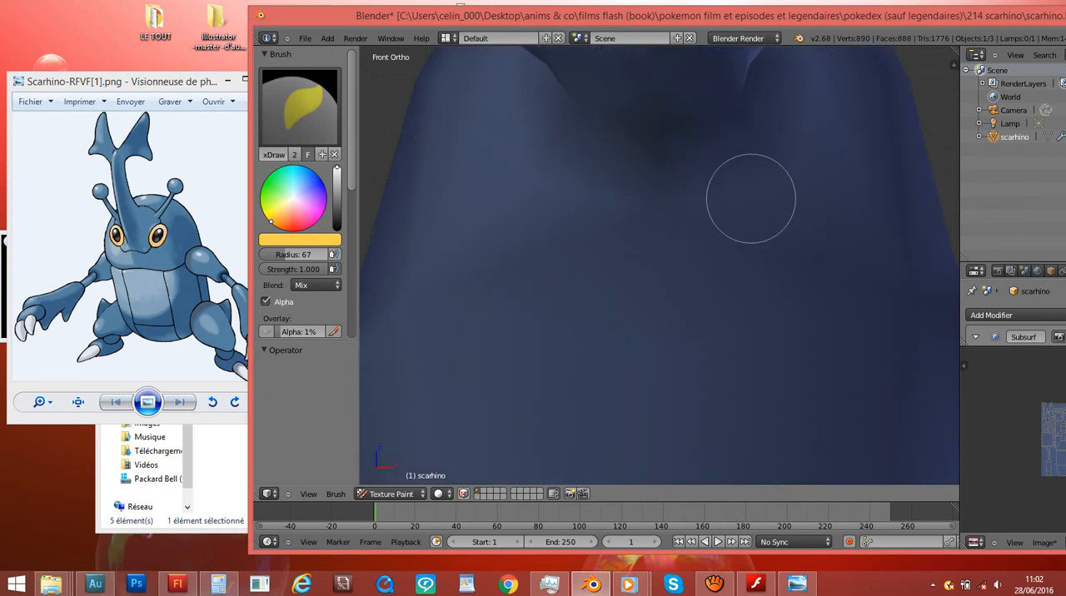
{"action": "mouse_move", "coordinate": [769, 159]}
{"action": "left_mouse_down"}
{"action": "mouse_move", "coordinate": [742, 209]}
{"action": "mouse_move", "coordinate": [767, 138]}
{"action": "mouse_move", "coordinate": [761, 209]}
{"action": "left_mouse_up"}
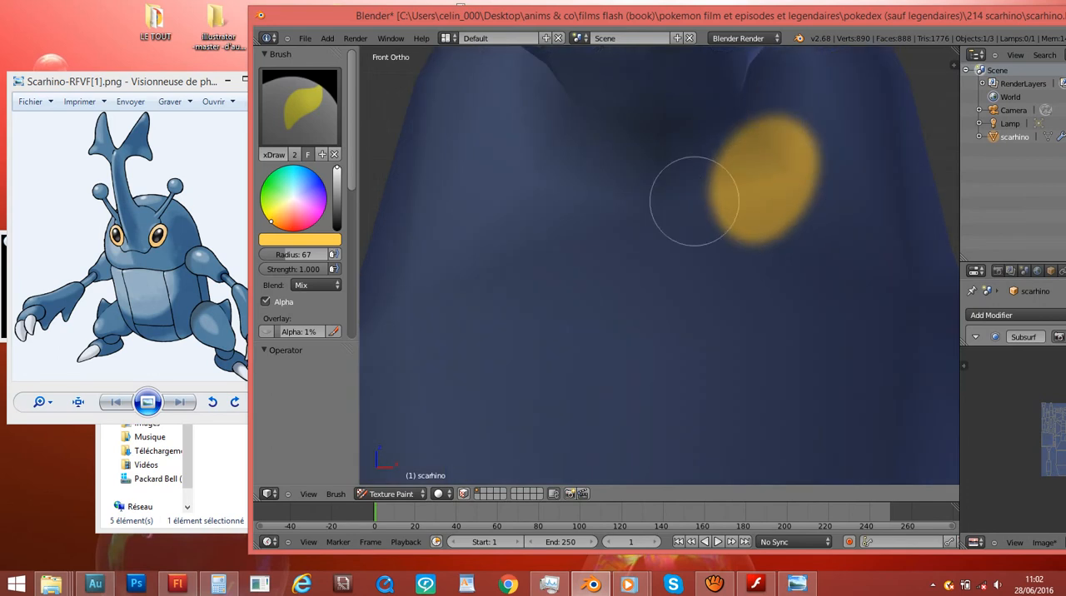
{"action": "mouse_move", "coordinate": [562, 164]}
{"action": "left_mouse_down"}
{"action": "mouse_move", "coordinate": [564, 191]}
{"action": "mouse_move", "coordinate": [566, 132]}
{"action": "mouse_move", "coordinate": [553, 200]}
{"action": "mouse_move", "coordinate": [591, 209]}
{"action": "mouse_move", "coordinate": [589, 182]}
{"action": "left_mouse_up"}
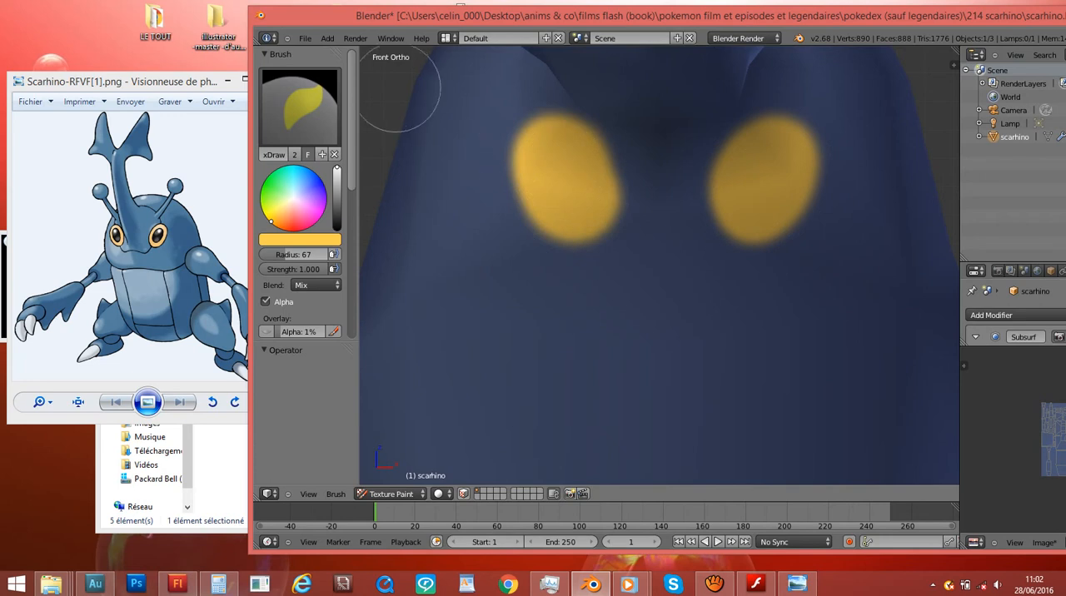
- Change the brush colour to black and paint a pupil inside each yellow eye
{"action": "key", "text": "s"}
{"action": "left_click_drag", "start_coordinate": [337, 217], "coordinate": [337, 231]}
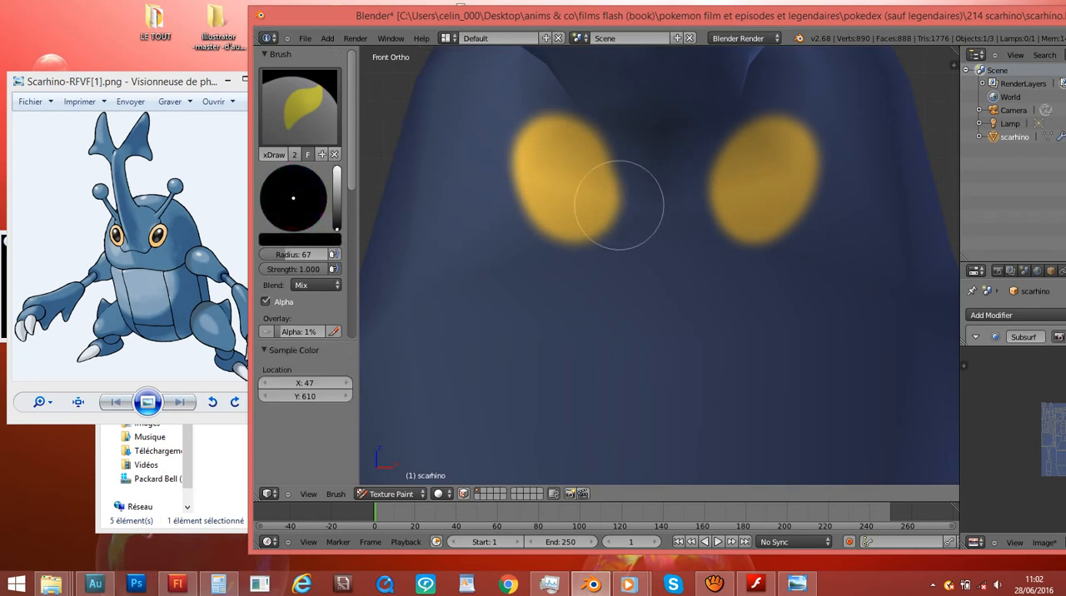
{"action": "scroll", "coordinate": [777, 176], "scroll_direction": "up", "scroll_amount": 1}
{"action": "mouse_move", "coordinate": [767, 161]}
{"action": "left_mouse_down"}
{"action": "mouse_move", "coordinate": [778, 162]}
{"action": "mouse_move", "coordinate": [774, 178]}
{"action": "mouse_move", "coordinate": [771, 155]}
{"action": "left_mouse_up"}
{"action": "mouse_move", "coordinate": [536, 166]}
{"action": "left_mouse_down"}
{"action": "mouse_move", "coordinate": [550, 183]}
{"action": "mouse_move", "coordinate": [547, 152]}
{"action": "left_mouse_up"}
{"action": "scroll", "coordinate": [488, 124], "scroll_direction": "down", "scroll_amount": 4}
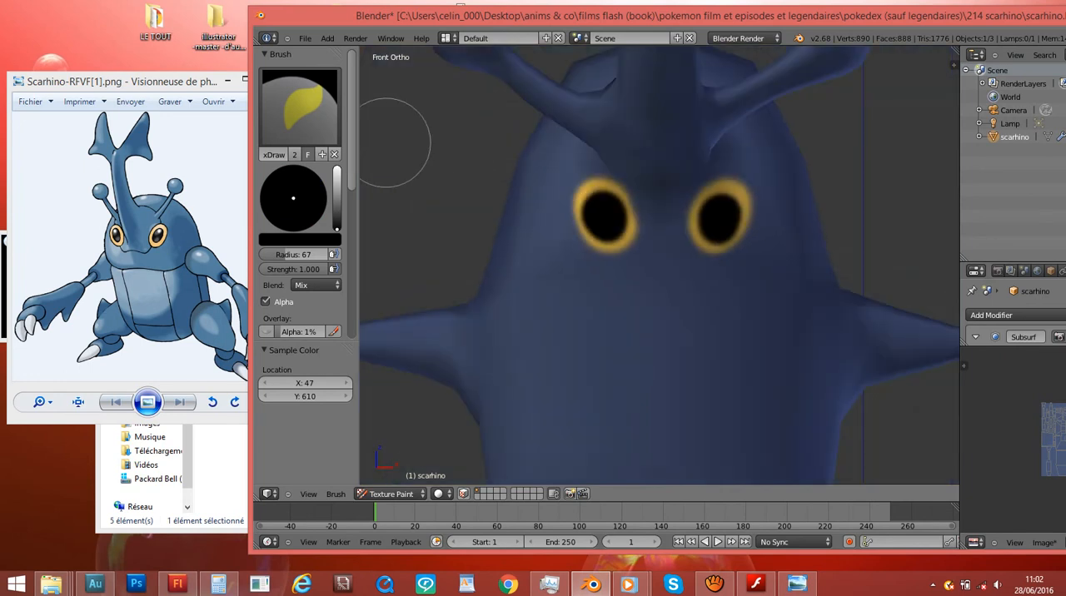
- Change the brush colour to white and paint a highlight in the upper outer part of each pupil
{"action": "key", "text": "s"}
{"action": "left_click_drag", "start_coordinate": [336, 217], "coordinate": [337, 168]}
{"action": "scroll", "coordinate": [778, 164], "scroll_direction": "up", "scroll_amount": 6}
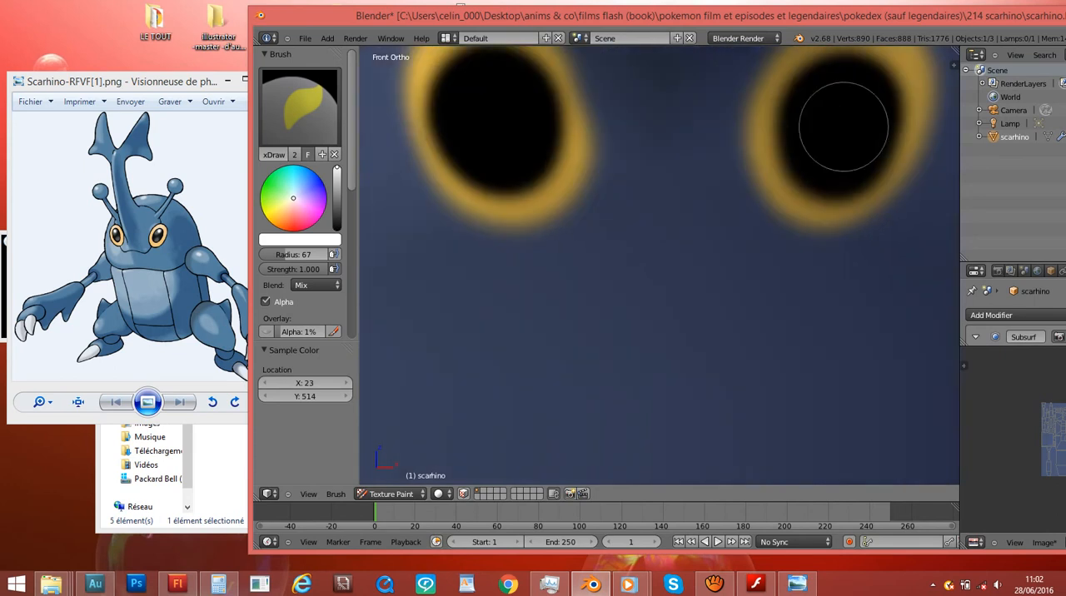
{"action": "scroll", "coordinate": [816, 143], "scroll_direction": "up", "scroll_amount": 3, "text": "ctrl"}
{"action": "mouse_move", "coordinate": [825, 80]}
{"action": "left_mouse_down"}
{"action": "mouse_move", "coordinate": [823, 92]}
{"action": "mouse_move", "coordinate": [809, 63]}
{"action": "left_mouse_up"}
{"action": "scroll", "coordinate": [502, 181], "scroll_direction": "up", "scroll_amount": 1}
{"action": "scroll", "coordinate": [500, 183], "scroll_direction": "up", "scroll_amount": 6, "text": "shift"}
{"action": "scroll", "coordinate": [583, 198], "scroll_direction": "down", "scroll_amount": 1}
- Check the painted eyes on the whole model and save the scarhino corps texture image
{"action": "scroll", "coordinate": [590, 200], "scroll_direction": "down", "scroll_amount": 3, "text": "ctrl"}
{"action": "left_click_drag", "start_coordinate": [480, 178], "coordinate": [478, 193]}
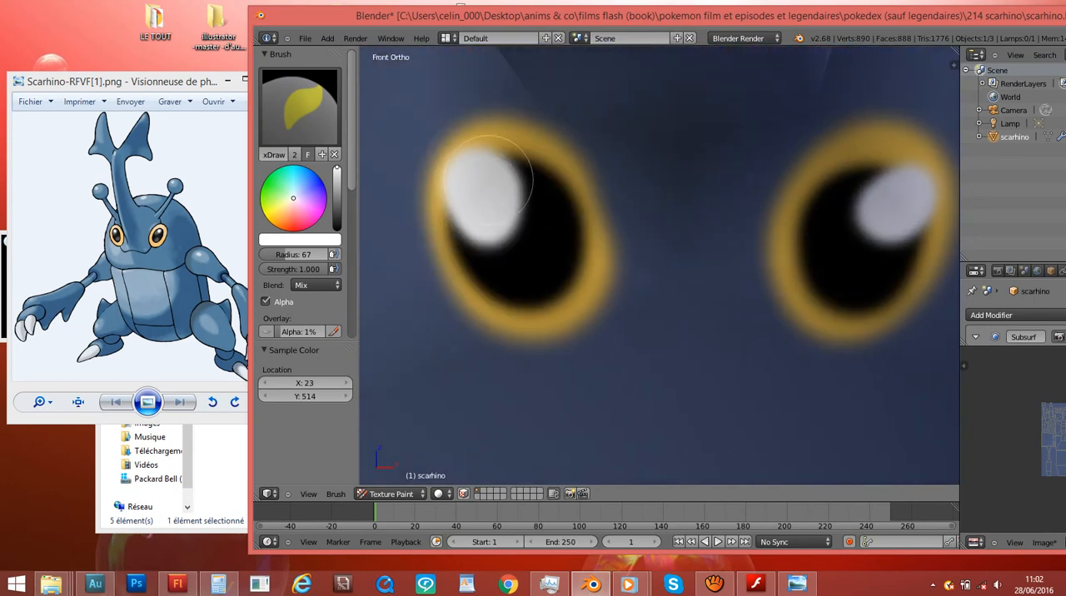
{"action": "scroll", "coordinate": [768, 220], "scroll_direction": "down", "scroll_amount": 4}
{"action": "scroll", "coordinate": [769, 220], "scroll_direction": "down", "scroll_amount": 5}
{"action": "middle_click_drag", "start_coordinate": [821, 209], "coordinate": [809, 257]}
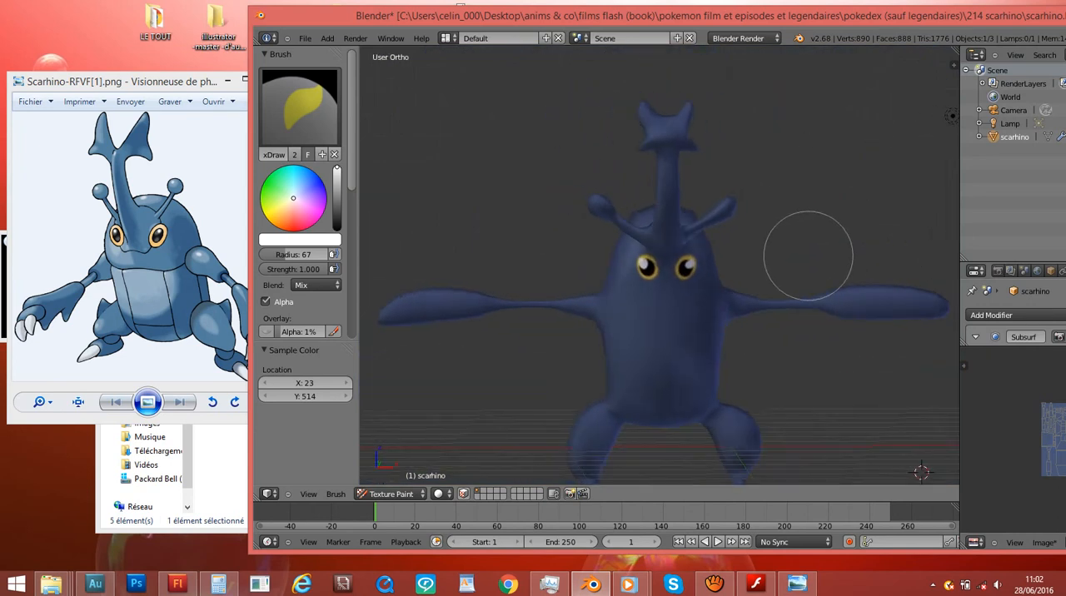
{"action": "scroll", "coordinate": [809, 257], "scroll_direction": "up", "scroll_amount": 1}
{"action": "left_click_drag", "start_coordinate": [750, 16], "coordinate": [682, 19]}
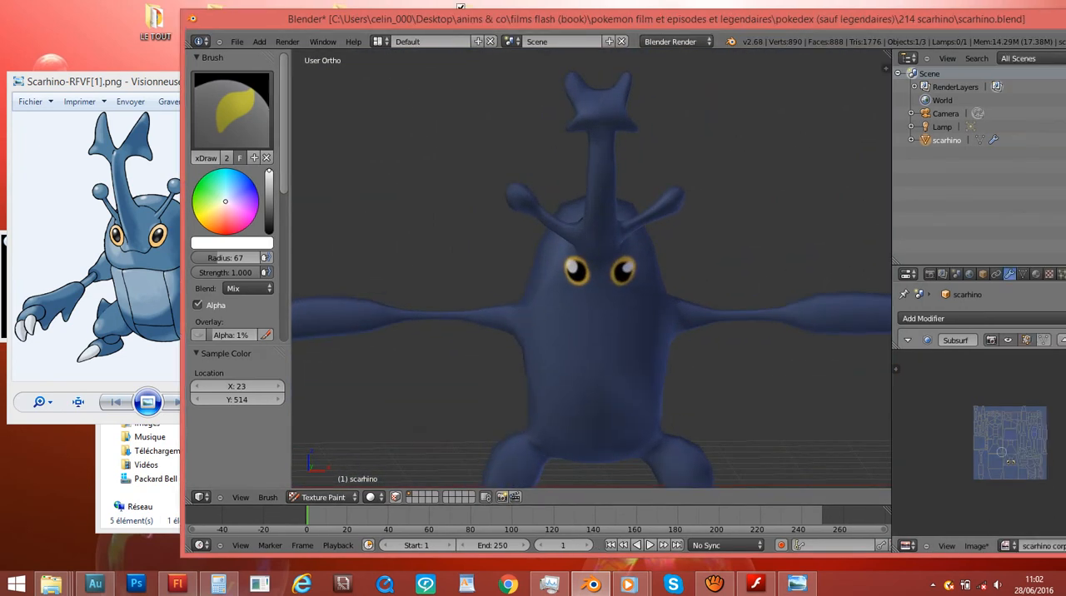
{"action": "scroll", "coordinate": [1031, 467], "scroll_direction": "up", "scroll_amount": 2}
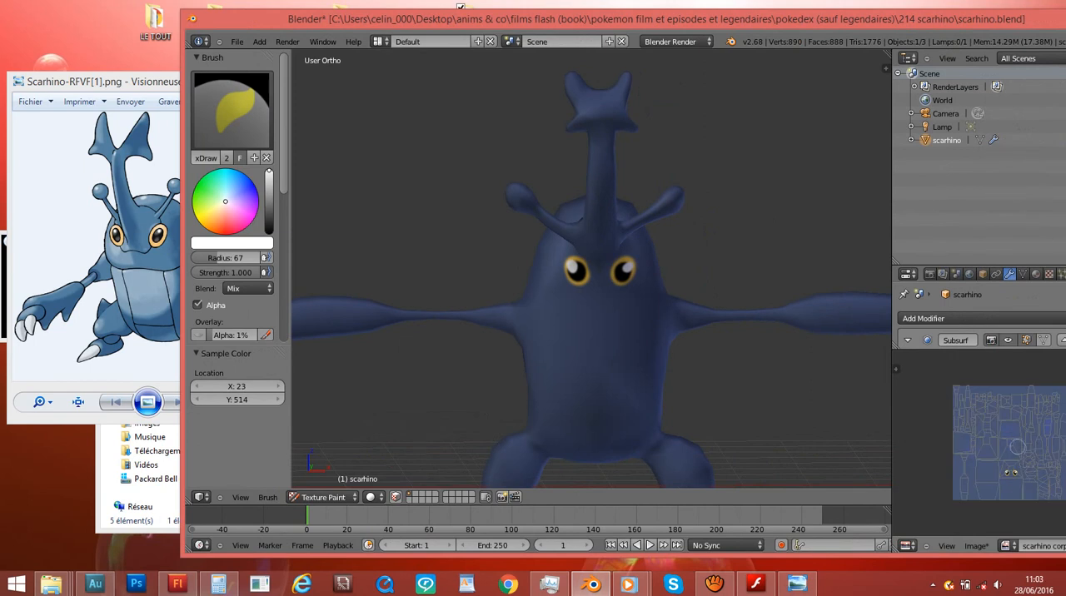
{"action": "key", "text": "alt+s"}
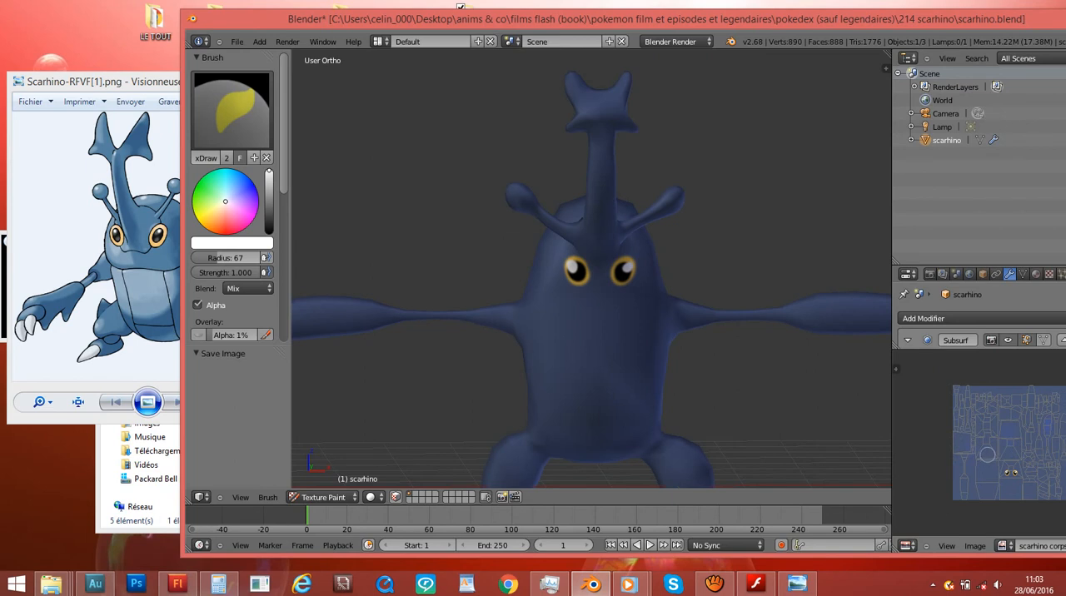
- Save the project over scarhino.blend and save the texture image again
{"action": "mouse_move", "coordinate": [745, 171]}
{"action": "middle_mouse_down"}
{"action": "mouse_move", "coordinate": [614, 184]}
{"action": "mouse_move", "coordinate": [620, 209]}
{"action": "middle_mouse_up"}
{"action": "key", "text": "ctrl+s"}
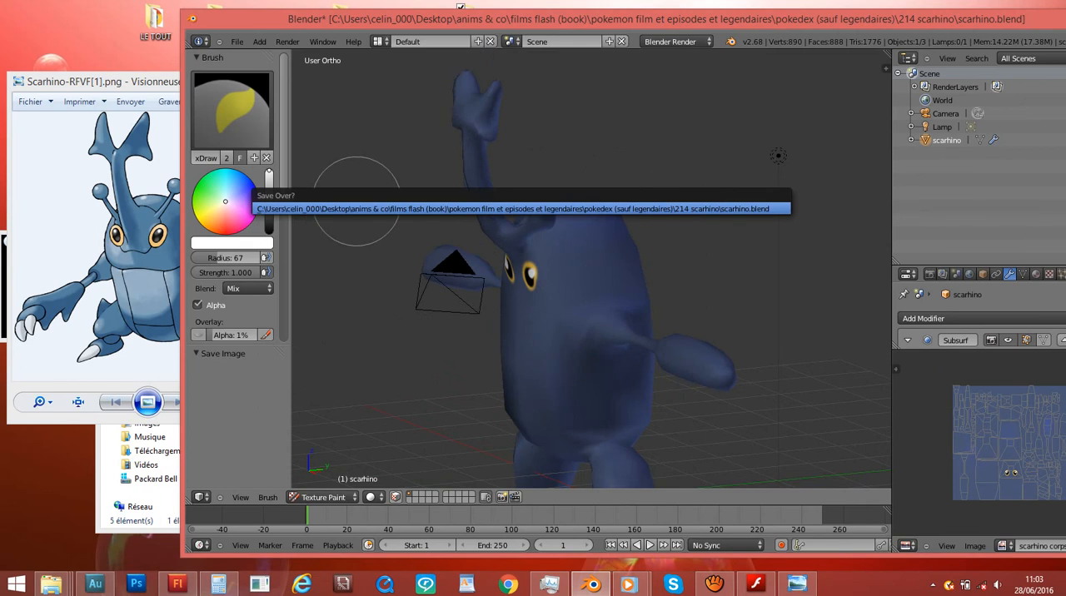
{"action": "left_click", "coordinate": [357, 208]}
{"action": "key", "text": "ctrl+s"}
{"action": "left_click", "coordinate": [444, 205]}
{"action": "key", "text": "ctrl+s"}
{"action": "left_click", "coordinate": [422, 200]}
{"action": "key", "text": "ctrl+s"}
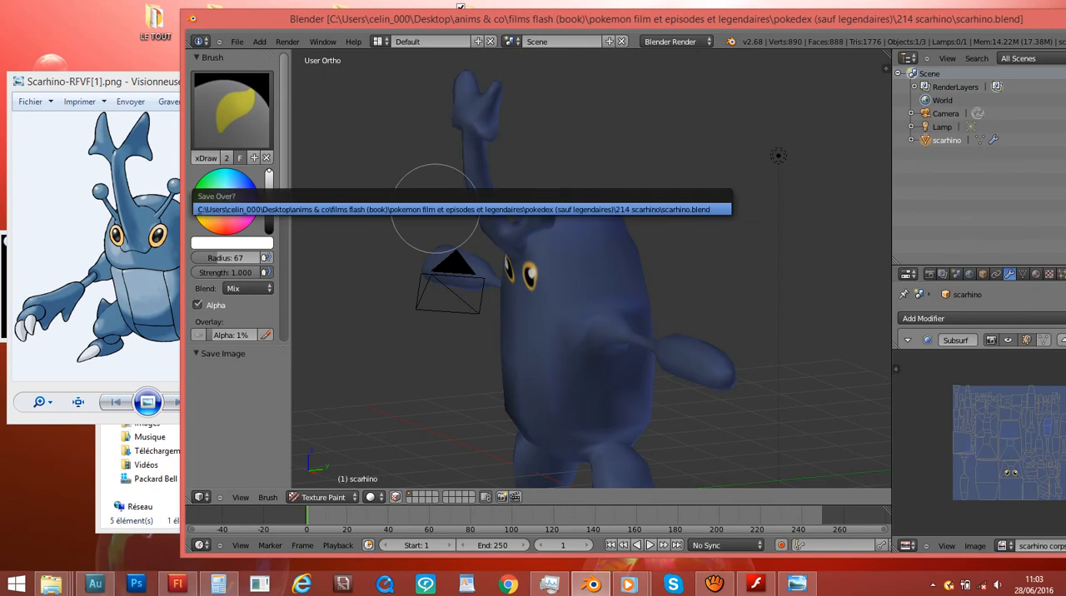
{"action": "left_click", "coordinate": [435, 207]}
{"action": "key", "text": "ctrl+s"}
{"action": "left_click", "coordinate": [437, 209]}
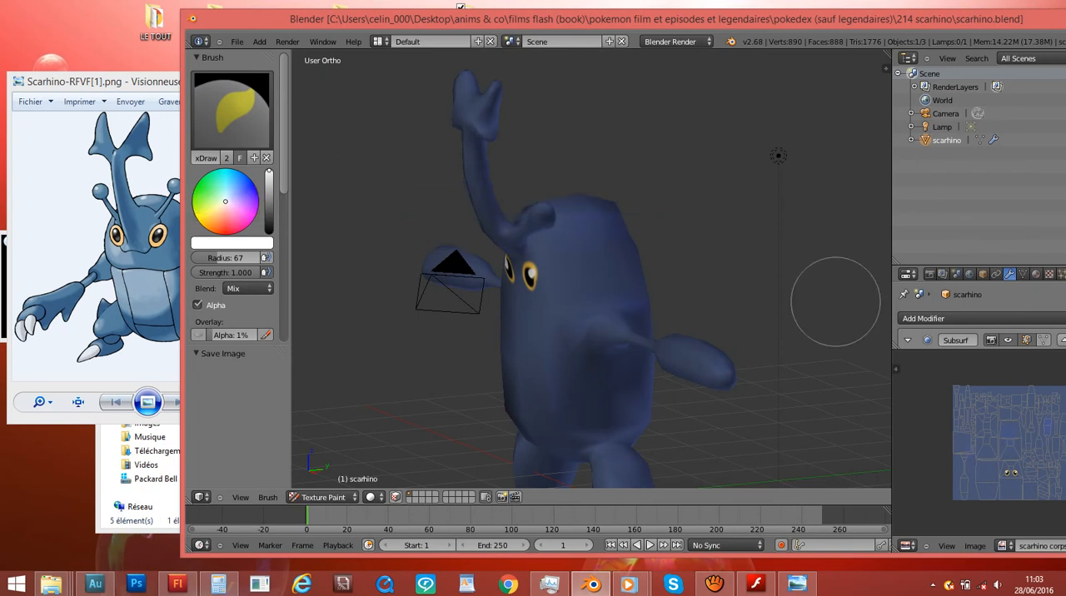
{"action": "key", "text": "alt+s"}
- Set the brush to black with radius 1 and strength 0.274, and paint a thin outline around the face
{"action": "key", "text": "KP_1"}
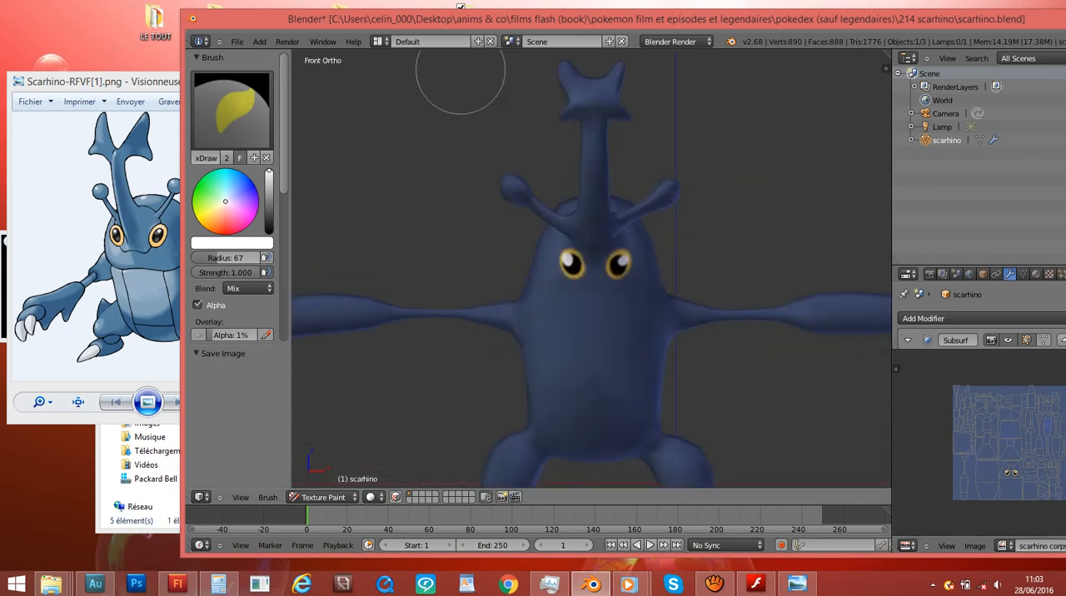
{"action": "scroll", "coordinate": [664, 285], "scroll_direction": "up", "scroll_amount": 4}
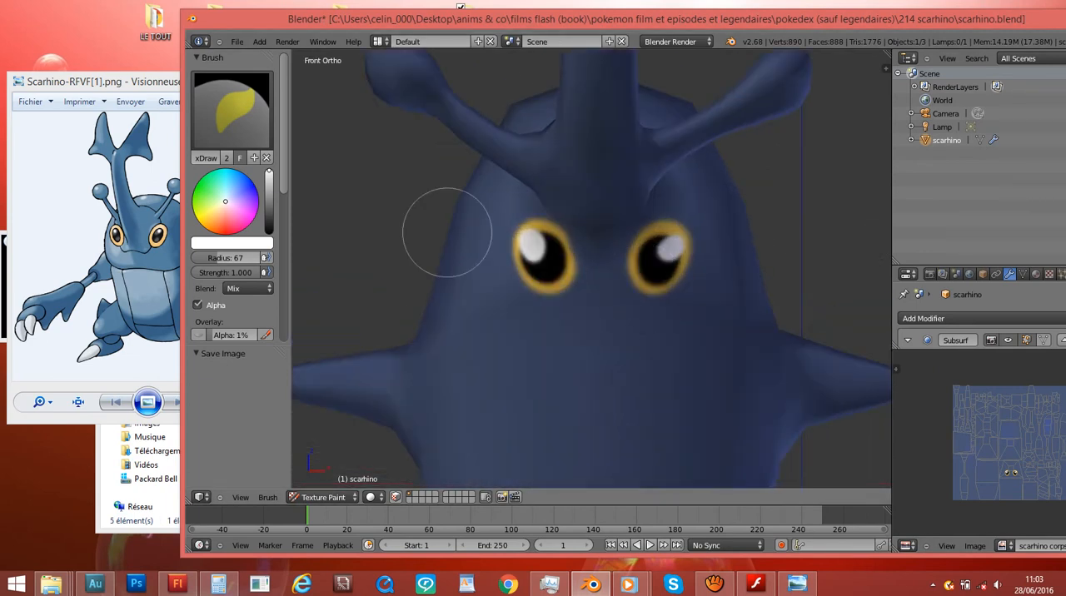
{"action": "left_click", "coordinate": [269, 232]}
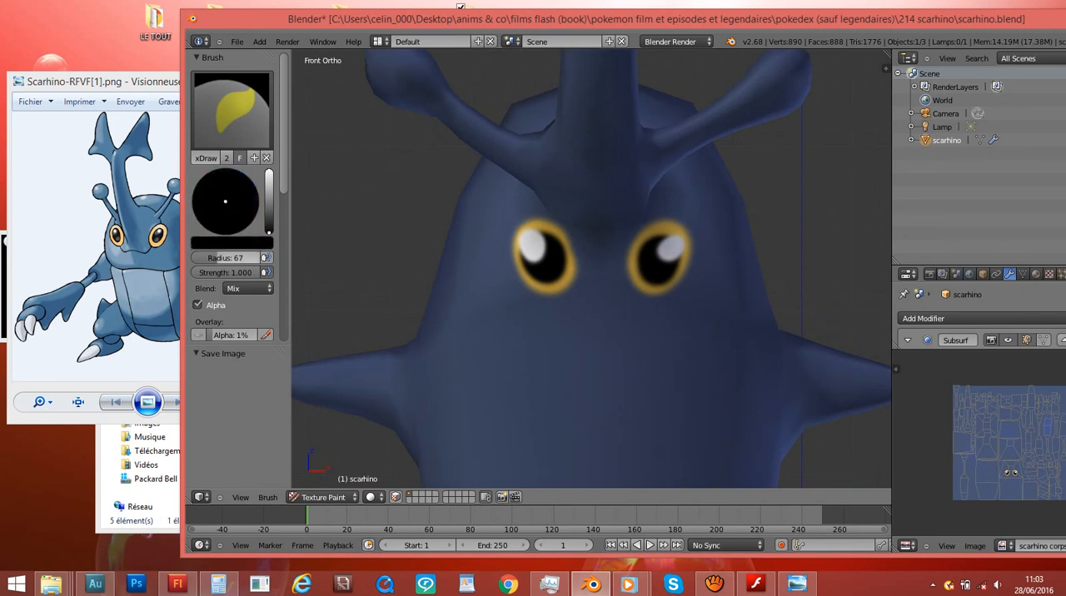
{"action": "mouse_move", "coordinate": [219, 258]}
{"action": "left_mouse_down"}
{"action": "mouse_move", "coordinate": [197, 258]}
{"action": "mouse_move", "coordinate": [265, 258]}
{"action": "left_mouse_up"}
{"action": "key", "text": "f"}
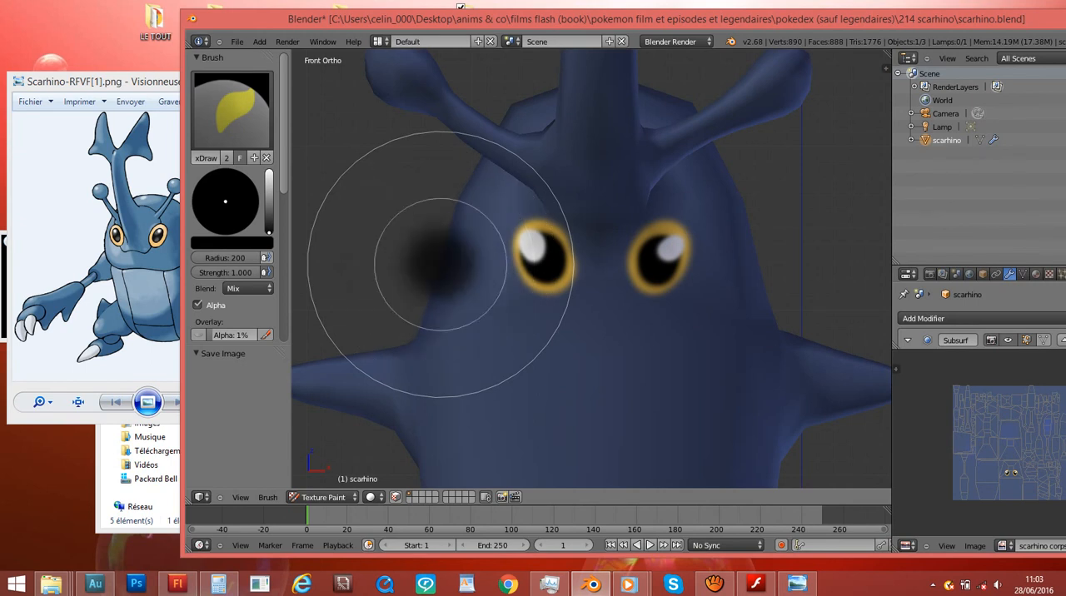
{"action": "left_click", "coordinate": [470, 285]}
{"action": "key", "text": "f"}
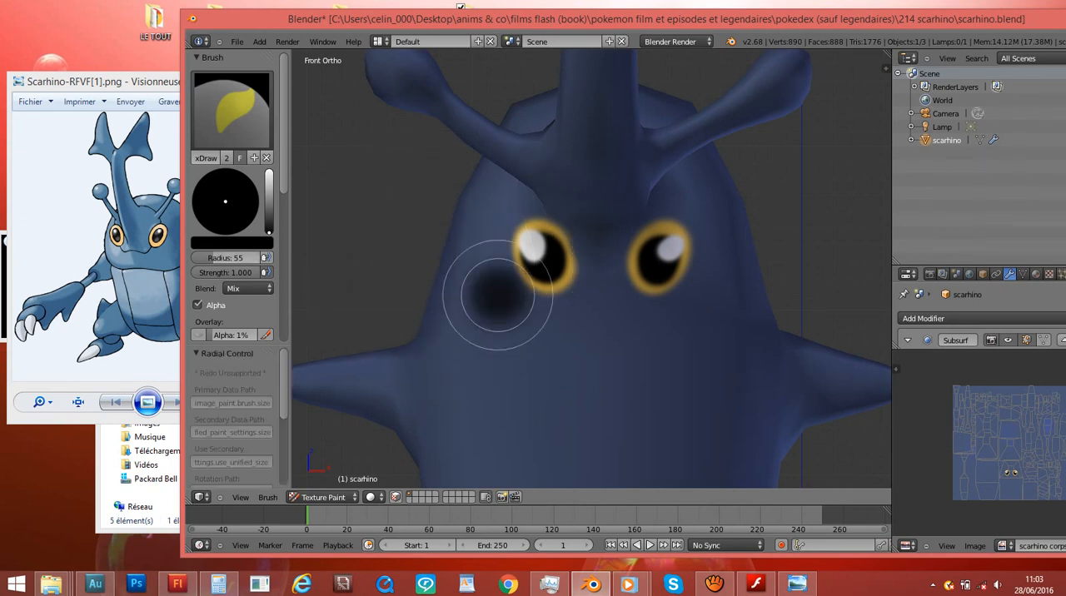
{"action": "left_click", "coordinate": [628, 308]}
{"action": "key", "text": "f"}
{"action": "left_click", "coordinate": [416, 289]}
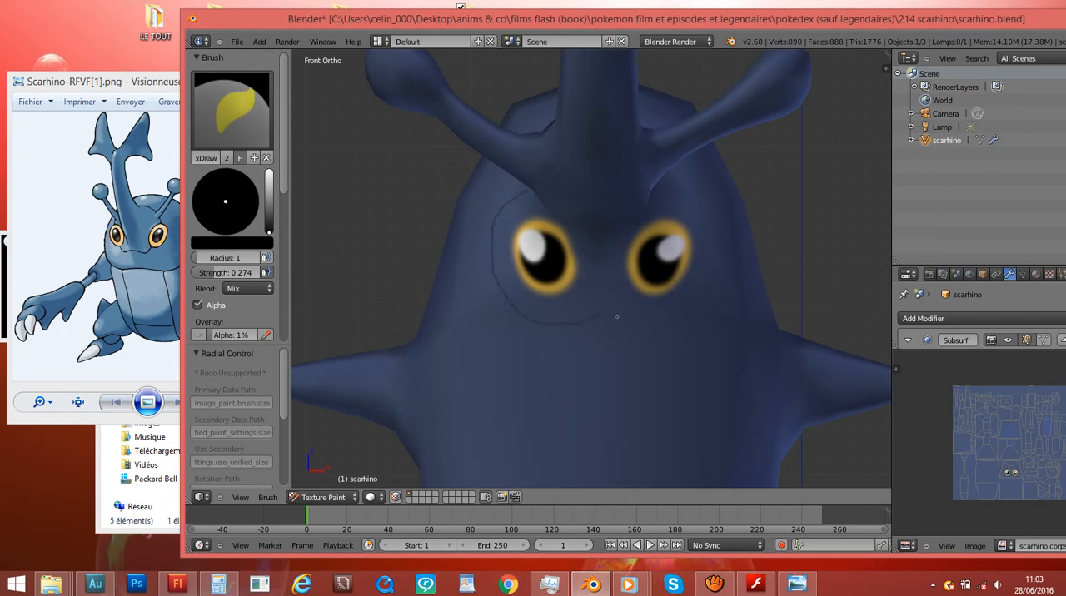
{"action": "middle_click_drag", "start_coordinate": [669, 175], "coordinate": [409, 196]}
{"action": "key", "text": "KP_1"}
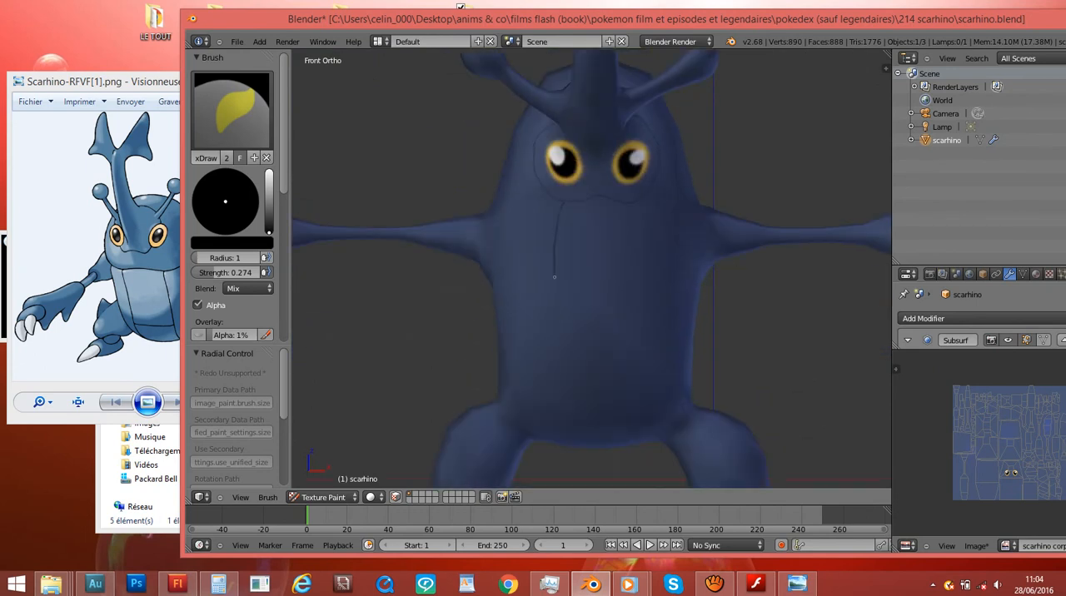
- Paint thin black lines down the belly and across its lower part to mark the central plates
{"action": "left_click_drag", "start_coordinate": [635, 235], "coordinate": [619, 372]}
{"action": "scroll", "coordinate": [619, 372], "scroll_direction": "down", "scroll_amount": 3, "text": "shift"}
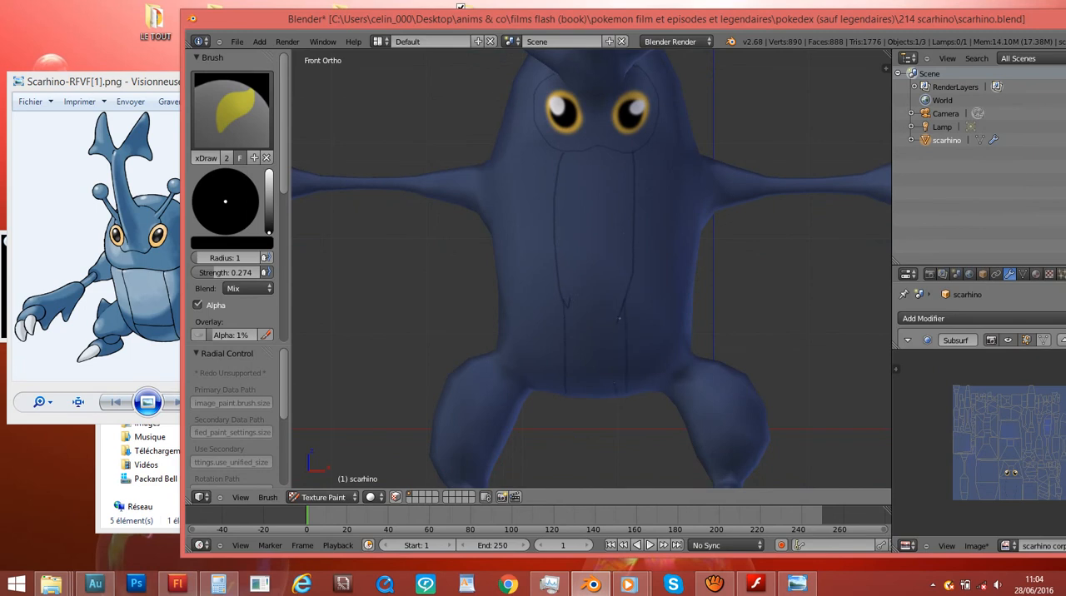
{"action": "middle_click_drag", "start_coordinate": [660, 314], "coordinate": [575, 228]}
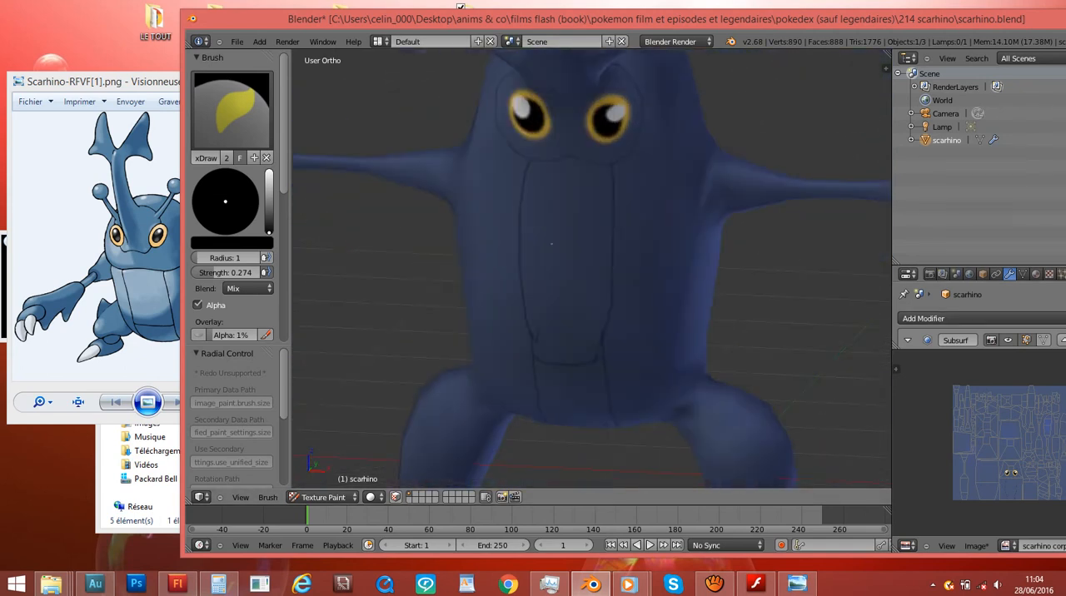
- Paint a thin black line from the belly plate across the chest and around the sides and back at arm height
{"action": "key", "text": "KP_1"}
{"action": "scroll", "coordinate": [613, 220], "scroll_direction": "down", "scroll_amount": 4, "text": "shift"}
{"action": "scroll", "coordinate": [613, 221], "scroll_direction": "up", "scroll_amount": 5, "text": "shift"}
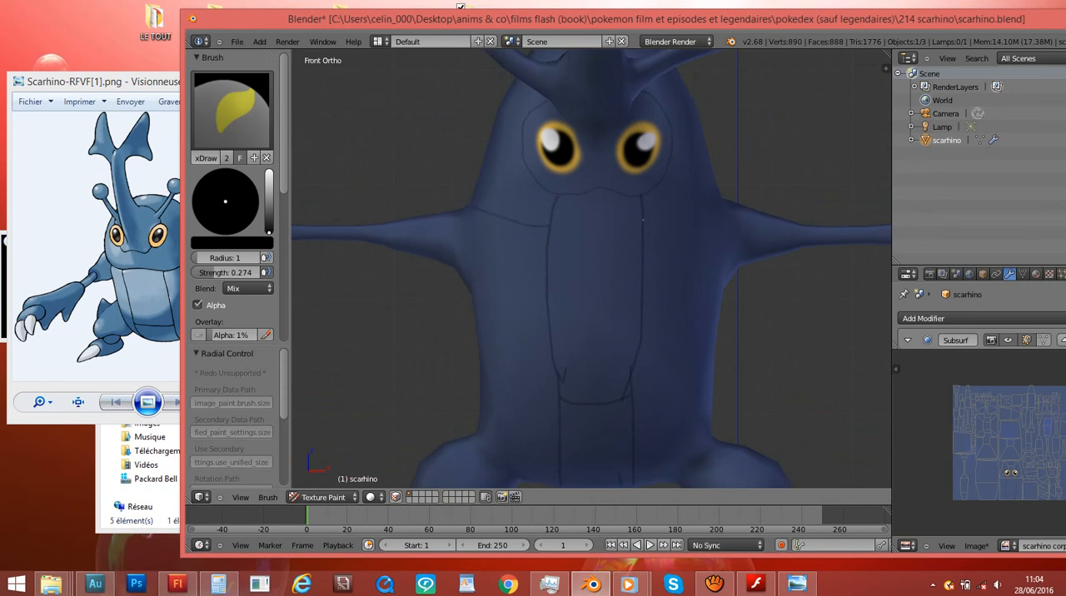
{"action": "middle_click_drag", "start_coordinate": [714, 187], "coordinate": [794, 120]}
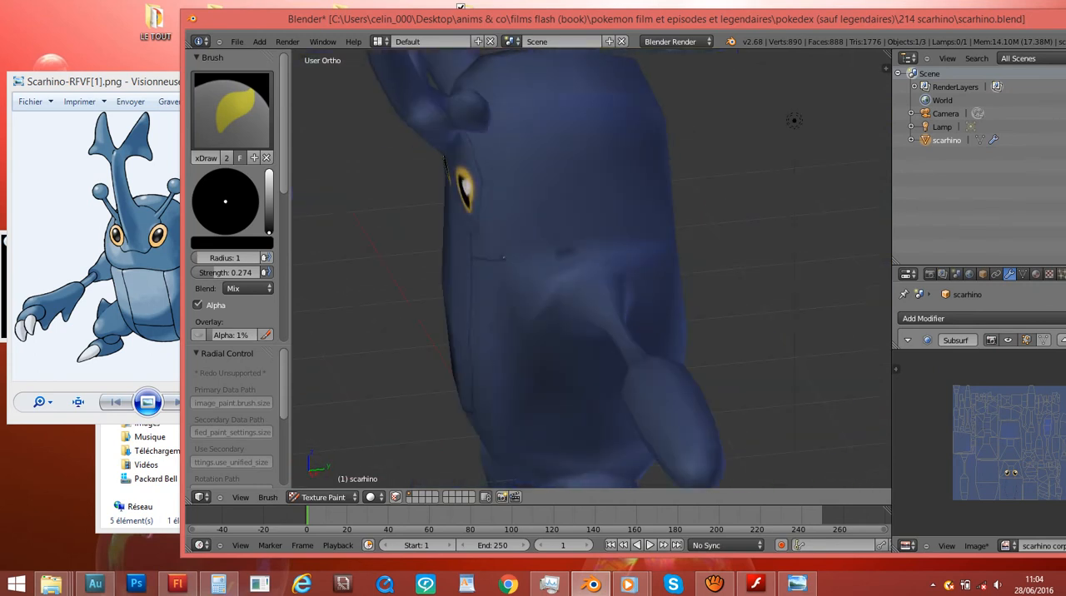
{"action": "middle_click_drag", "start_coordinate": [653, 240], "coordinate": [530, 241]}
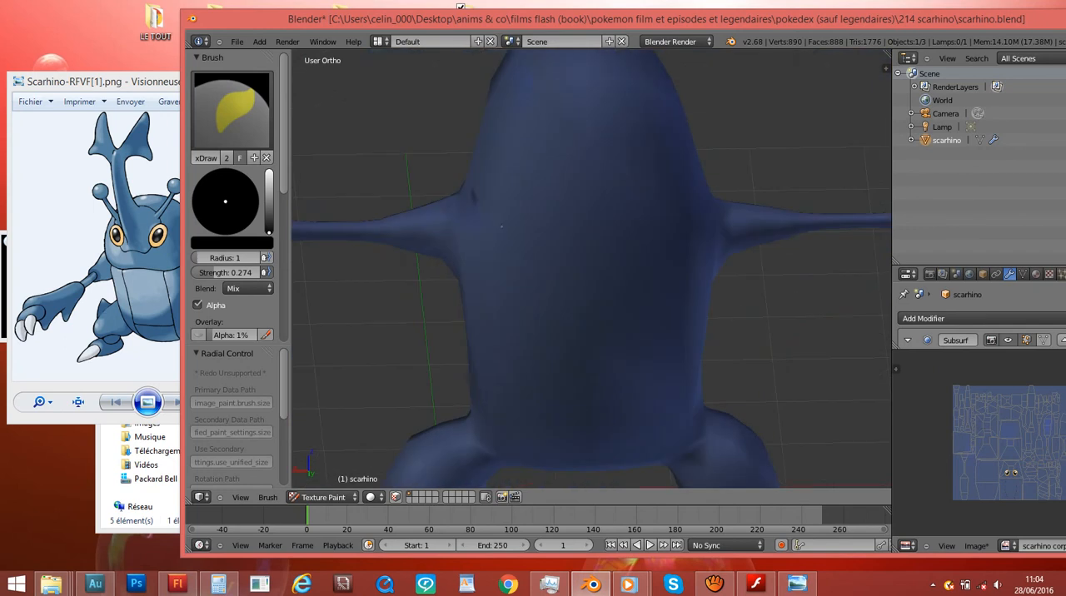
{"action": "middle_click_drag", "start_coordinate": [667, 226], "coordinate": [552, 271]}
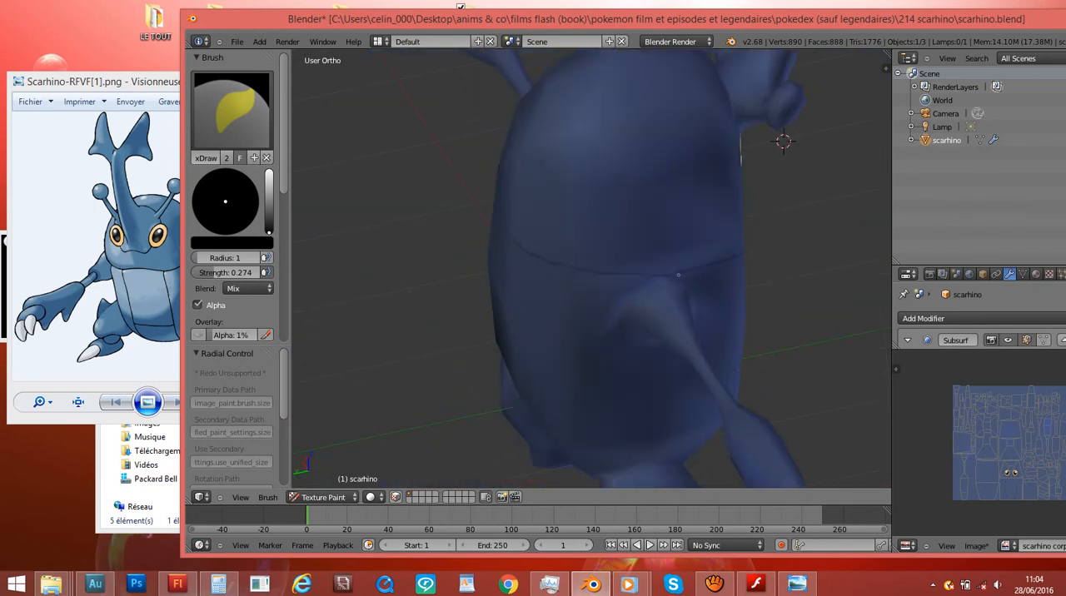
{"action": "scroll", "coordinate": [668, 275], "scroll_direction": "down", "scroll_amount": 4}
{"action": "middle_click_drag", "start_coordinate": [667, 275], "coordinate": [454, 204]}
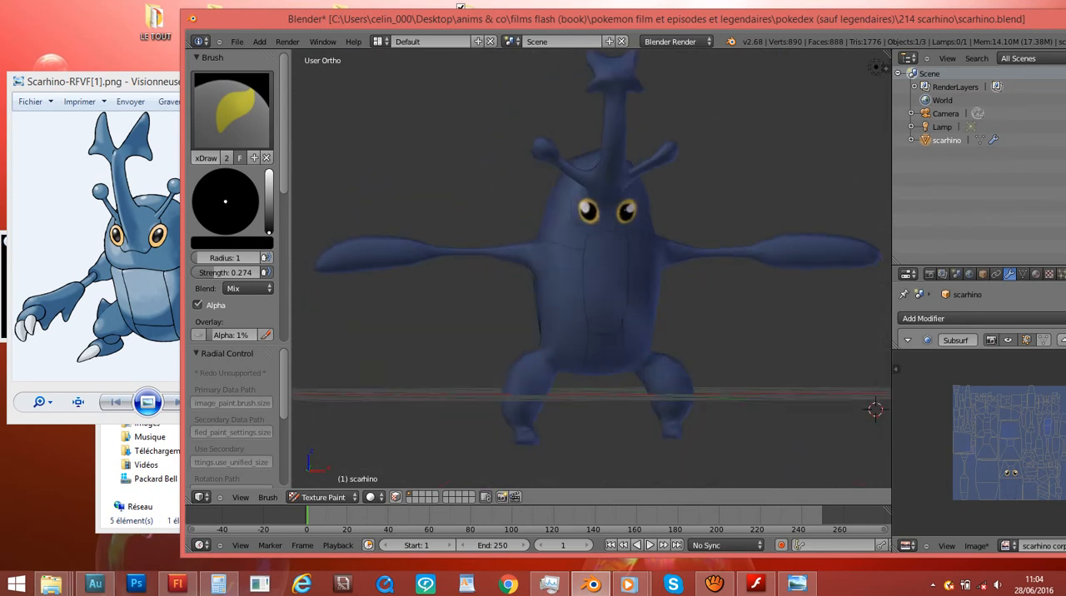
- Compare the outlined model with the full Scarhino reference picture
{"action": "key", "text": "KP_1"}
{"action": "scroll", "coordinate": [540, 206], "scroll_direction": "down", "scroll_amount": 1, "text": "shift"}
{"action": "key", "text": "alt+Tab"}
{"action": "left_click_drag", "start_coordinate": [540, 18], "coordinate": [624, 17]}
{"action": "scroll", "coordinate": [850, 238], "scroll_direction": "down", "scroll_amount": 2}
{"action": "mouse_move", "coordinate": [850, 240]}
{"action": "middle_mouse_down"}
{"action": "mouse_move", "coordinate": [737, 279]}
{"action": "mouse_move", "coordinate": [762, 292]}
{"action": "mouse_move", "coordinate": [837, 247]}
{"action": "middle_mouse_up"}
{"action": "scroll", "coordinate": [833, 244], "scroll_direction": "up", "scroll_amount": 3}
{"action": "middle_click_drag", "start_coordinate": [623, 218], "coordinate": [676, 206]}
{"action": "key", "text": "KP_1"}
{"action": "scroll", "coordinate": [687, 204], "scroll_direction": "down", "scroll_amount": 1, "text": "shift"}
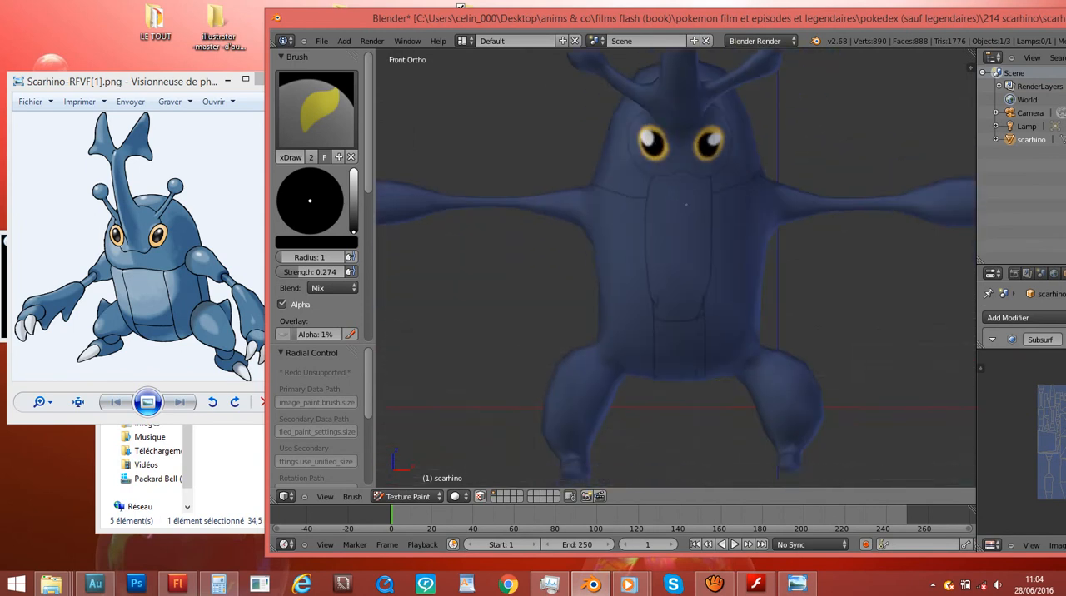
- Save the project over scarhino.blend and return to the front view of the whole model
{"action": "scroll", "coordinate": [687, 204], "scroll_direction": "down", "scroll_amount": 6}
{"action": "key", "text": "ctrl+s"}
{"action": "key", "text": "Return"}
{"action": "middle_click_drag", "start_coordinate": [800, 161], "coordinate": [770, 200]}
{"action": "key", "text": "KP_1"}
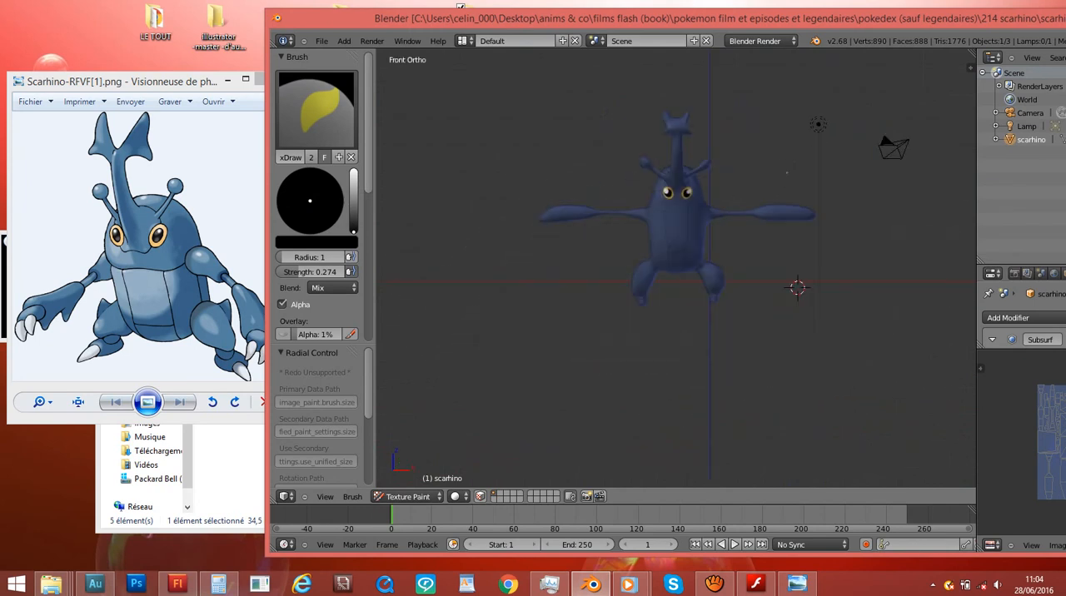
- Compare the front view of the model in Object Mode with its painted texture in Texture Paint mode
{"action": "scroll", "coordinate": [787, 173], "scroll_direction": "up", "scroll_amount": 5, "text": "ctrl"}
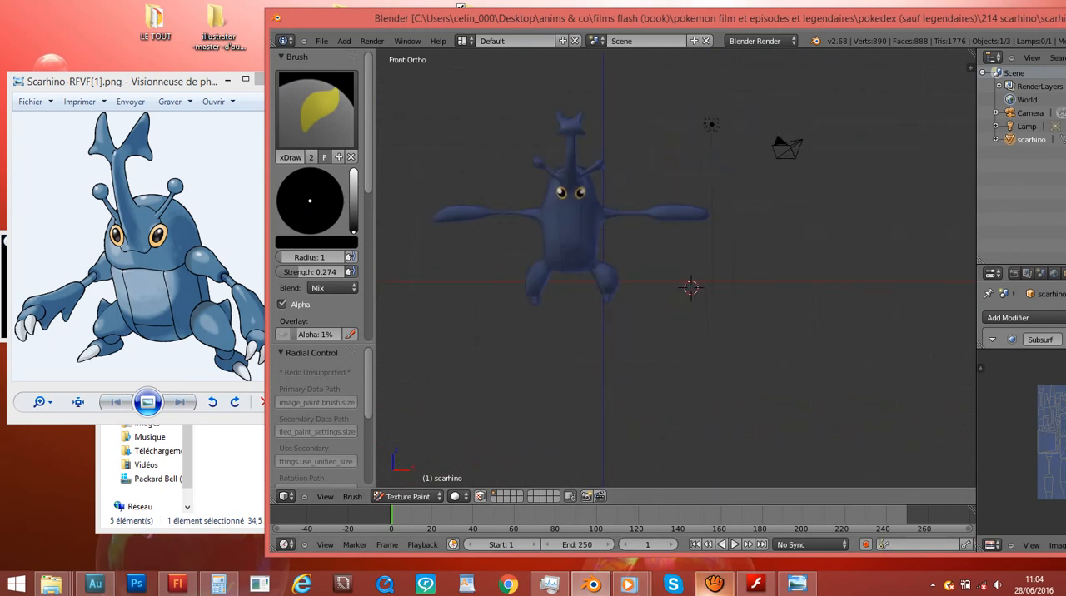
{"action": "scroll", "coordinate": [554, 361], "scroll_direction": "up", "scroll_amount": 3}
{"action": "scroll", "coordinate": [553, 361], "scroll_direction": "down", "scroll_amount": 4}
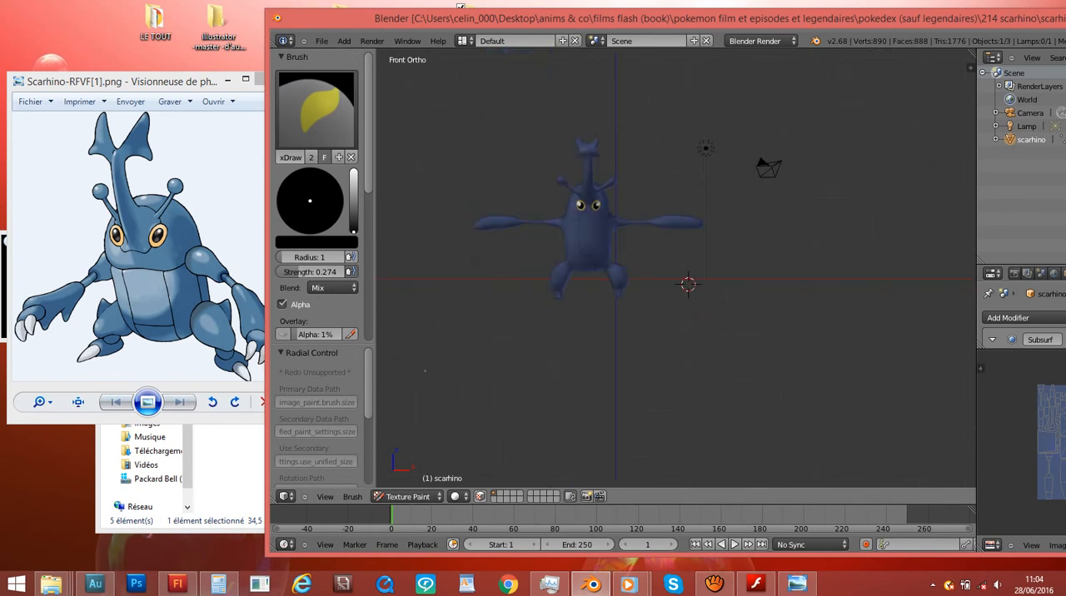
{"action": "left_click", "coordinate": [406, 496]}
{"action": "left_click", "coordinate": [403, 484]}
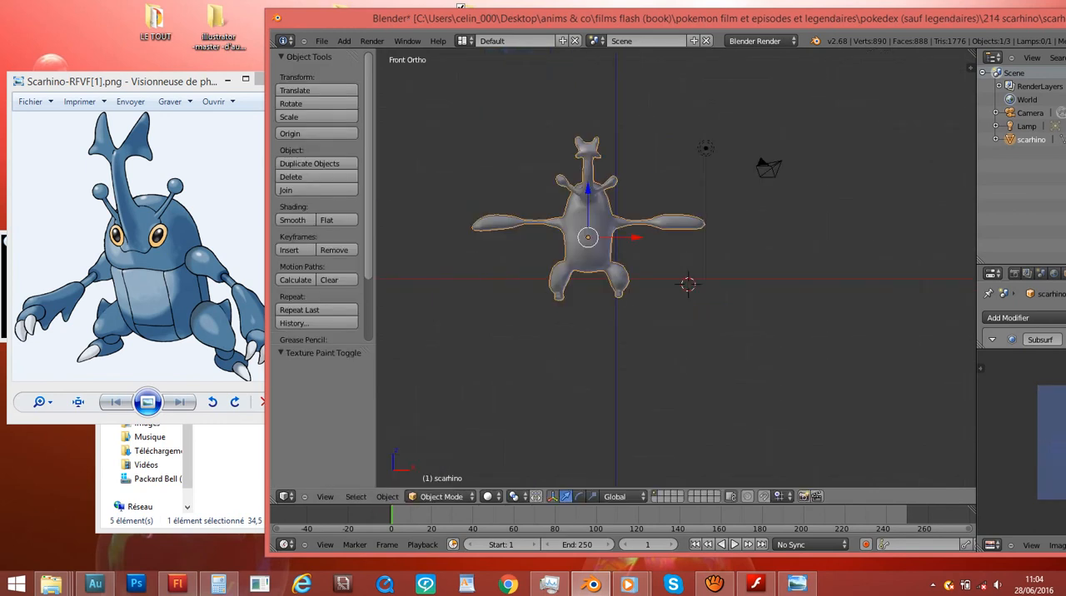
{"action": "scroll", "coordinate": [675, 266], "scroll_direction": "up", "scroll_amount": 2}
{"action": "left_click", "coordinate": [441, 497]}
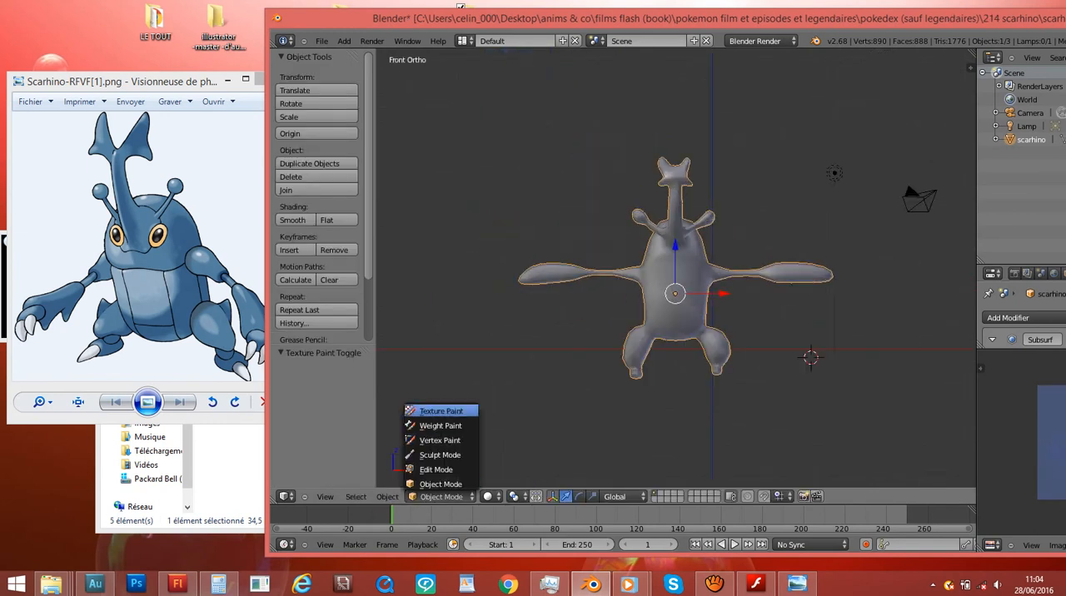
{"action": "left_click", "coordinate": [442, 412]}
{"action": "scroll", "coordinate": [791, 275], "scroll_direction": "up", "scroll_amount": 3}
{"action": "mouse_move", "coordinate": [795, 273]}
{"action": "middle_mouse_down"}
{"action": "mouse_move", "coordinate": [637, 287]}
{"action": "mouse_move", "coordinate": [770, 290]}
{"action": "mouse_move", "coordinate": [785, 278]}
{"action": "middle_mouse_up"}
{"action": "key", "text": "KP_1"}
{"action": "left_click_drag", "start_coordinate": [800, 18], "coordinate": [727, 25]}
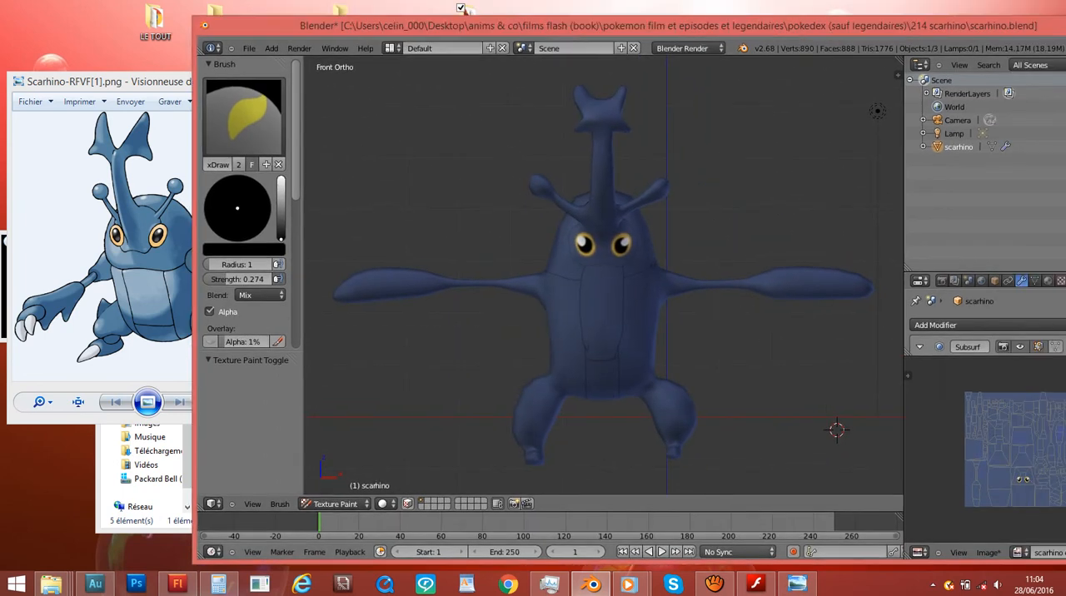
- Switch to aTube Catcher to check the recording status, minimize it and return to Blender
{"action": "left_click", "coordinate": [715, 585]}
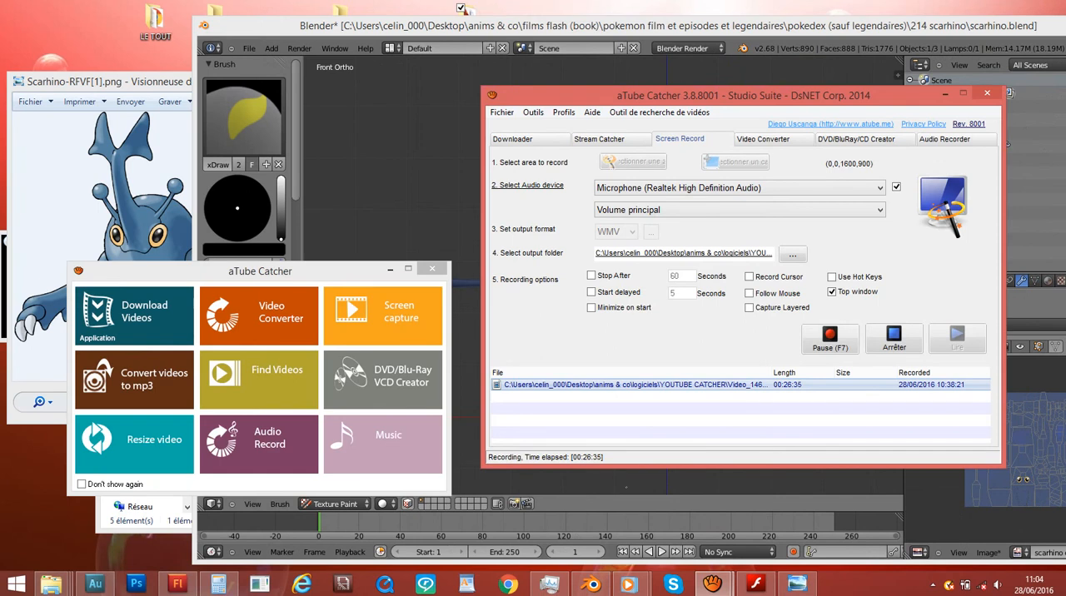
{"action": "left_click", "coordinate": [946, 94]}
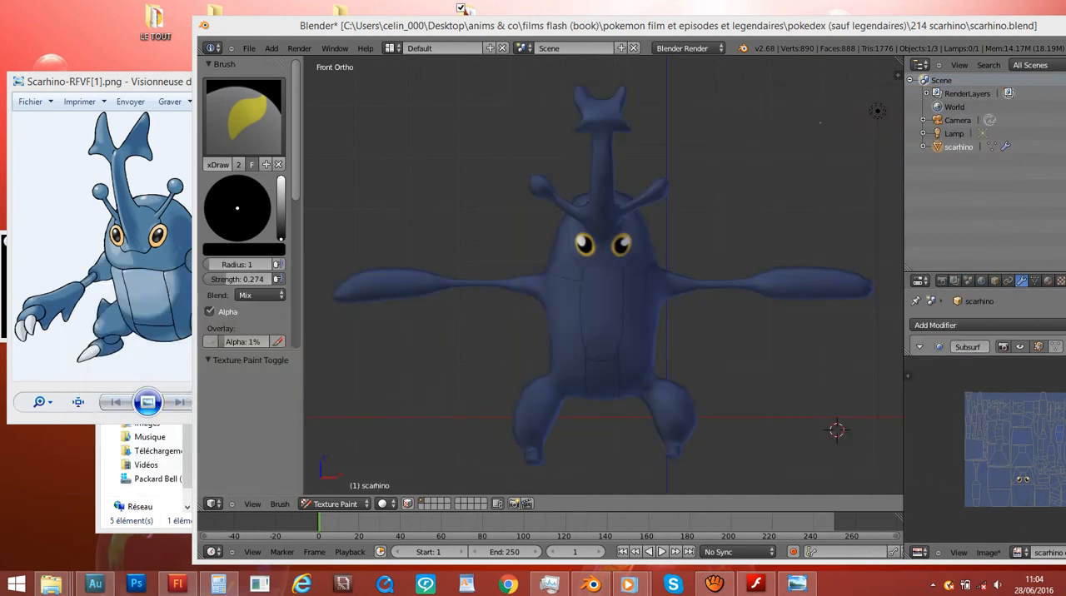
{"action": "left_click_drag", "start_coordinate": [799, 26], "coordinate": [680, 40]}
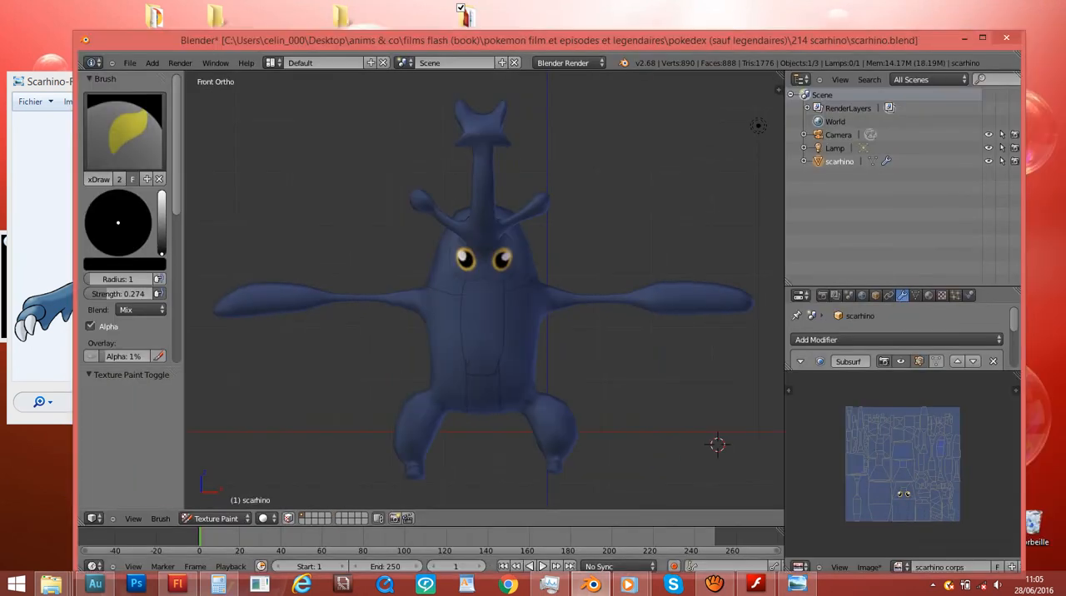
- Open the scarhino object's material settings and enlarge the area that shows them
{"action": "scroll", "coordinate": [687, 273], "scroll_direction": "up", "scroll_amount": 2}
{"action": "middle_click_drag", "start_coordinate": [687, 273], "coordinate": [567, 288]}
{"action": "key", "text": "KP_1"}
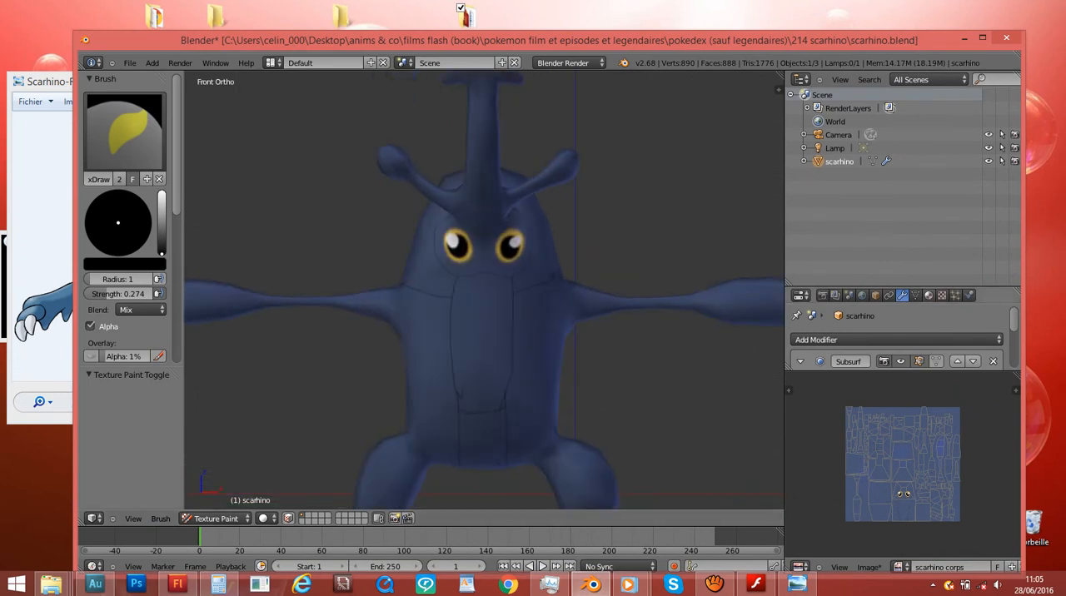
{"action": "left_click", "coordinate": [928, 295]}
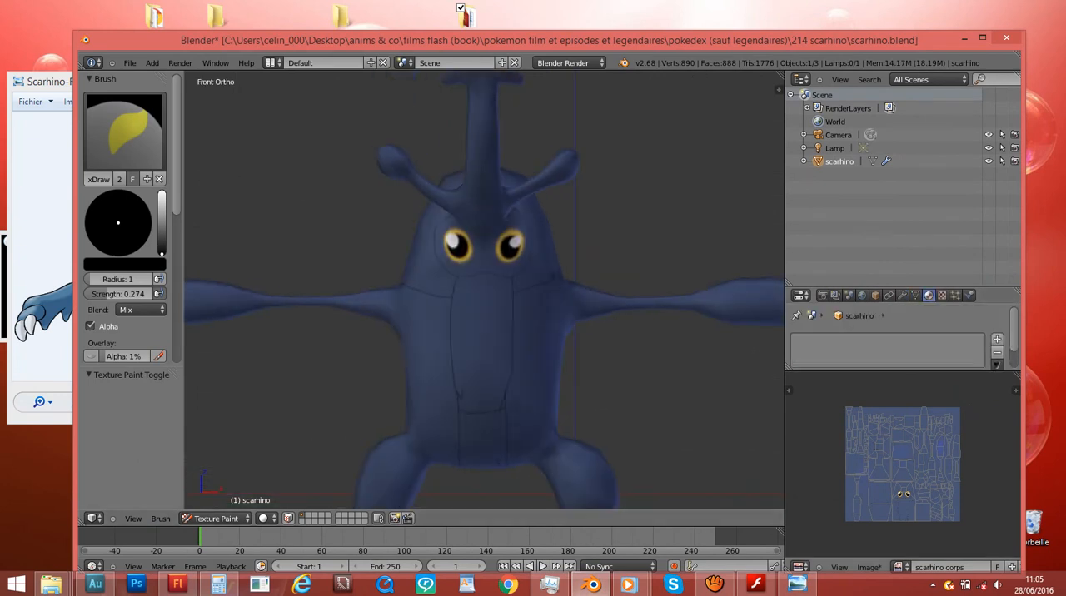
{"action": "left_click_drag", "start_coordinate": [910, 371], "coordinate": [910, 446]}
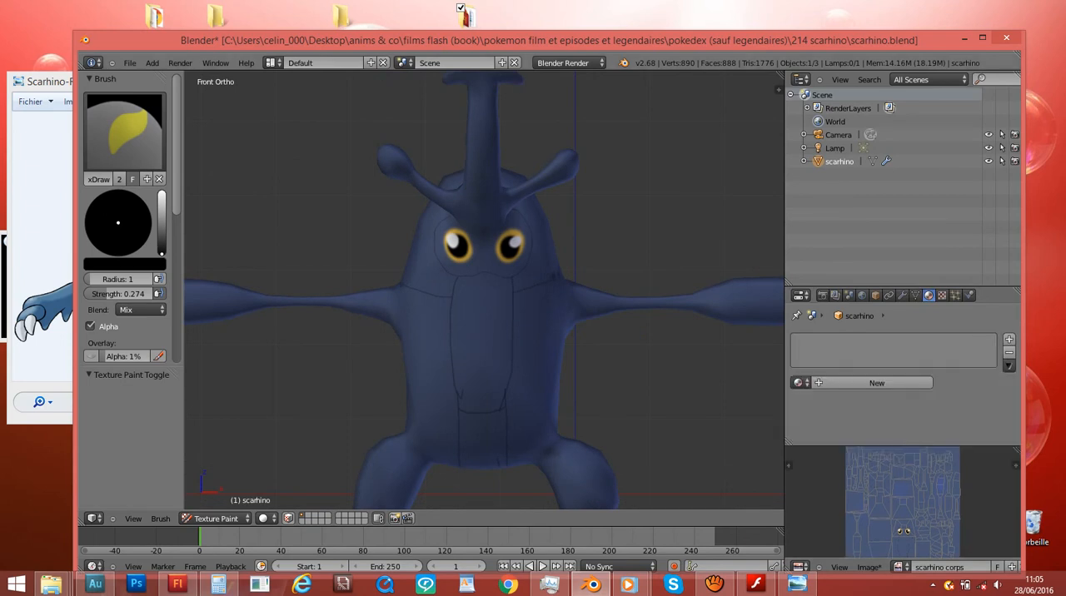
- Save the painted body texture image scarhino corps
{"action": "left_click_drag", "start_coordinate": [568, 40], "coordinate": [708, 38]}
{"action": "scroll", "coordinate": [708, 250], "scroll_direction": "down", "scroll_amount": 3}
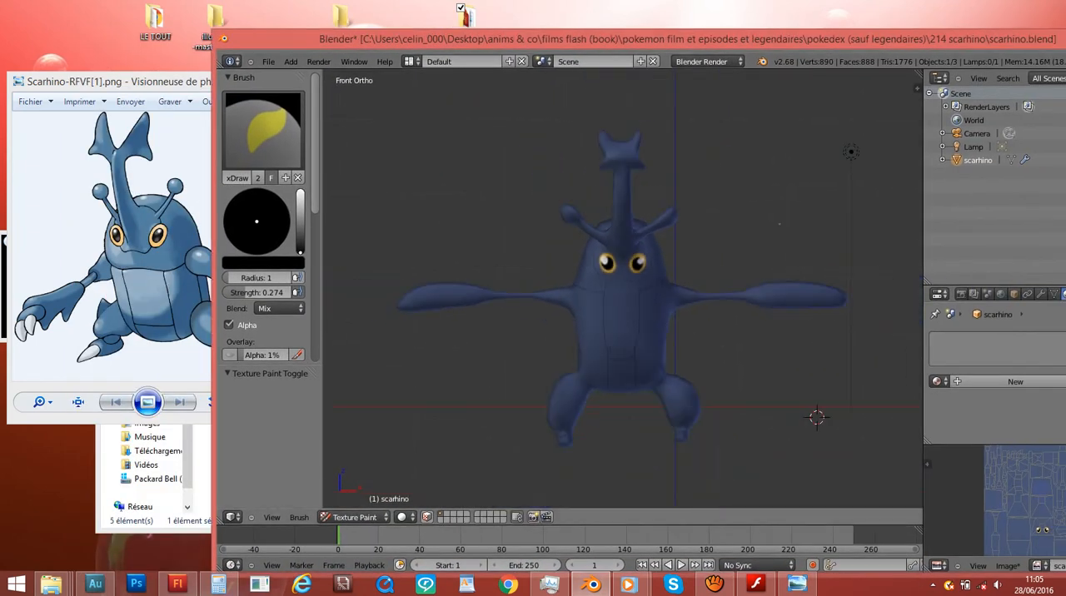
{"action": "middle_click_drag", "start_coordinate": [708, 246], "coordinate": [593, 244]}
{"action": "key", "text": "KP_1"}
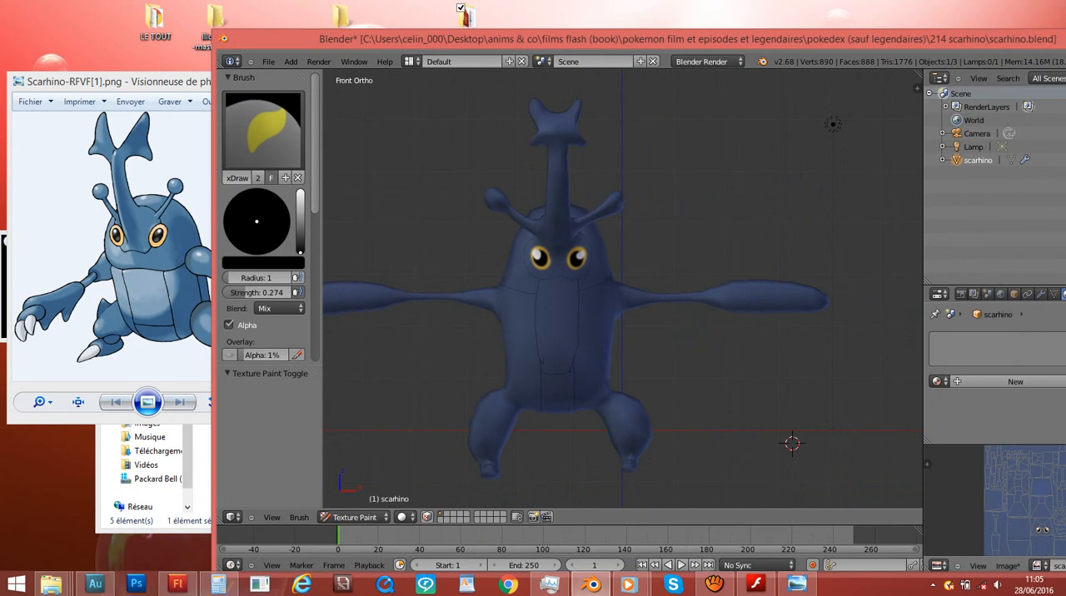
{"action": "key", "text": "alt+s"}
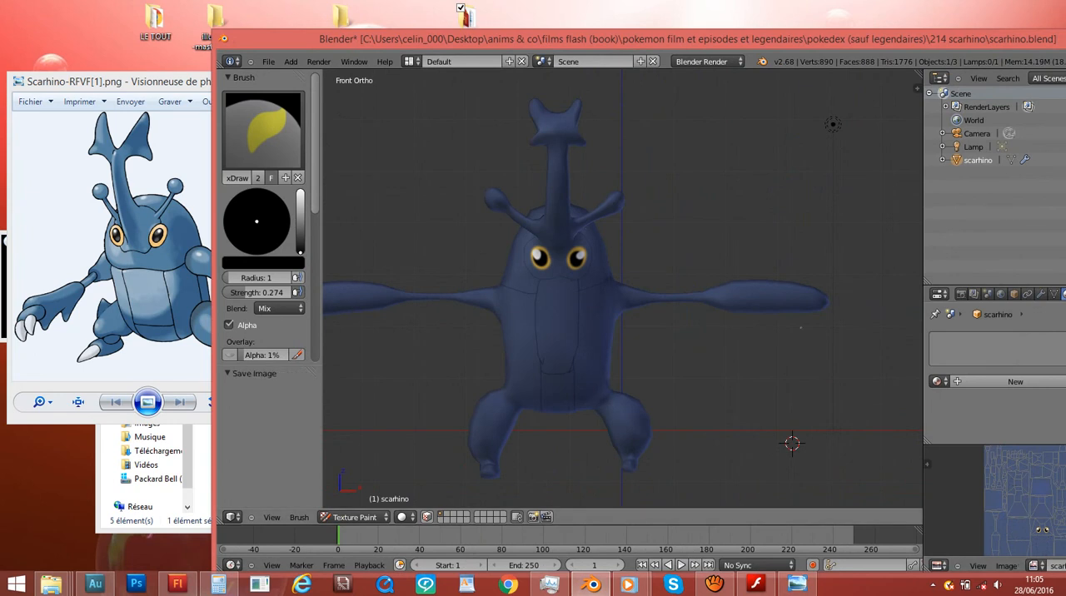
- Switch the model to Object Mode and save the project over scarhino.blend
{"action": "middle_click_drag", "start_coordinate": [612, 366], "coordinate": [654, 299], "text": "shift"}
{"action": "left_click", "coordinate": [354, 518]}
{"action": "left_click", "coordinate": [357, 505]}
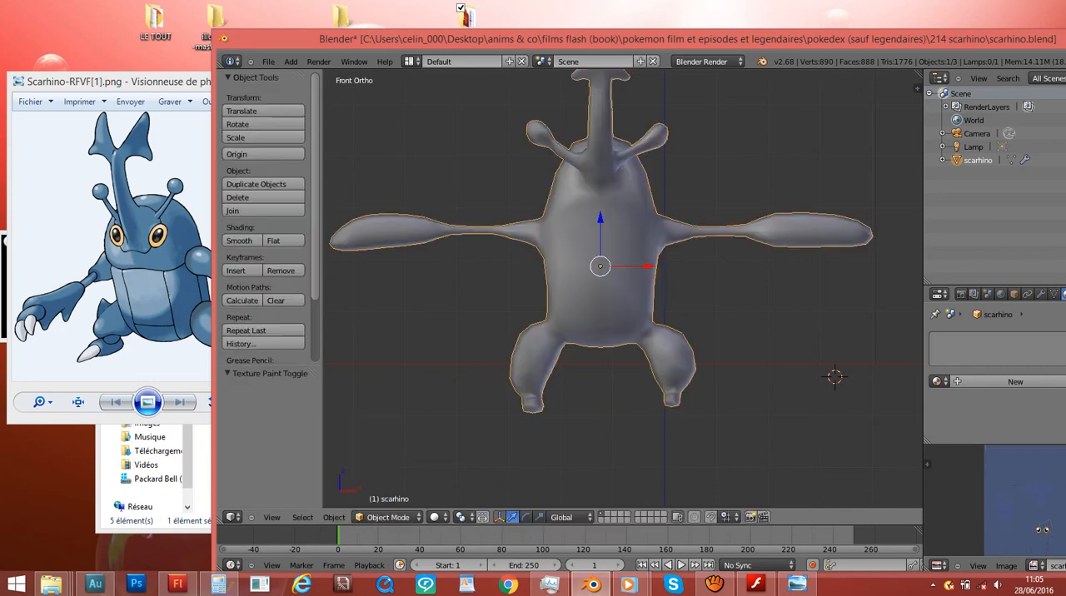
{"action": "middle_click_drag", "start_coordinate": [367, 466], "coordinate": [417, 433]}
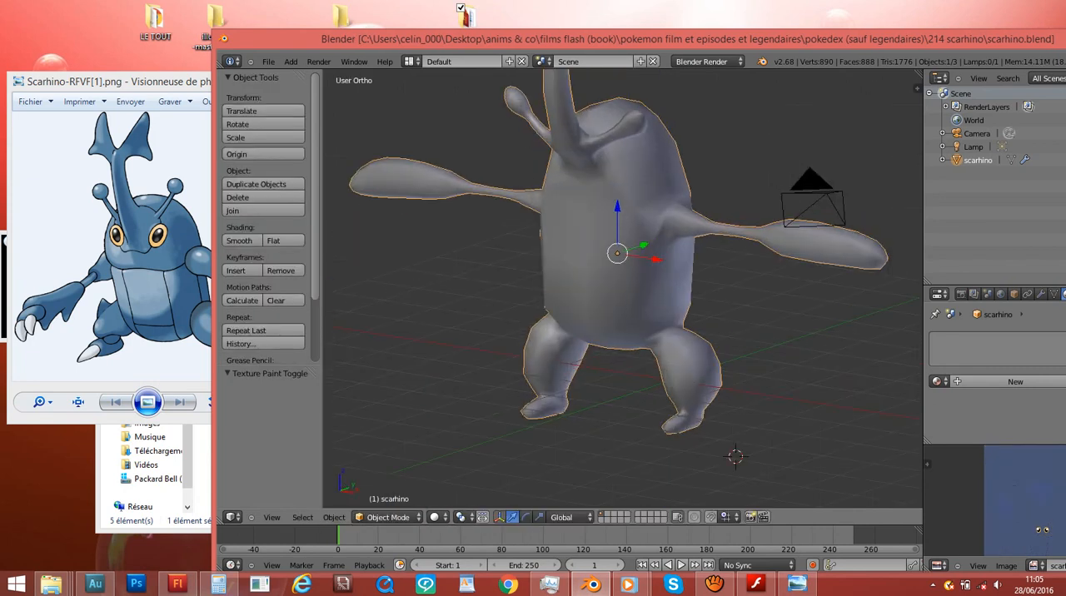
- Return to Texture Paint mode and examine the painted model at an angle and from the front
{"action": "left_click", "coordinate": [388, 517]}
{"action": "left_click", "coordinate": [375, 430]}
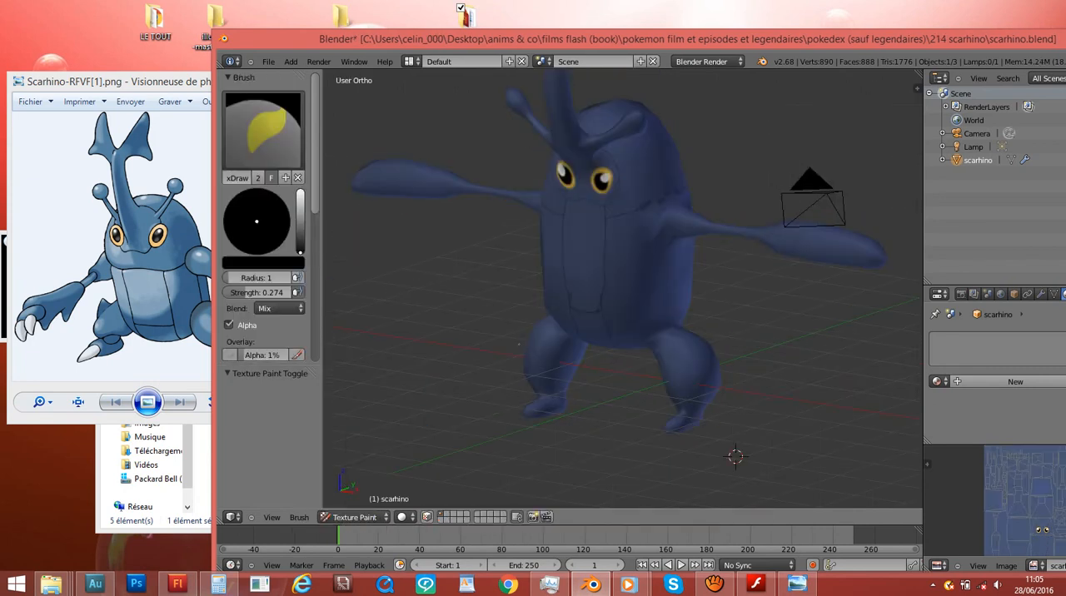
{"action": "middle_click_drag", "start_coordinate": [456, 281], "coordinate": [494, 268]}
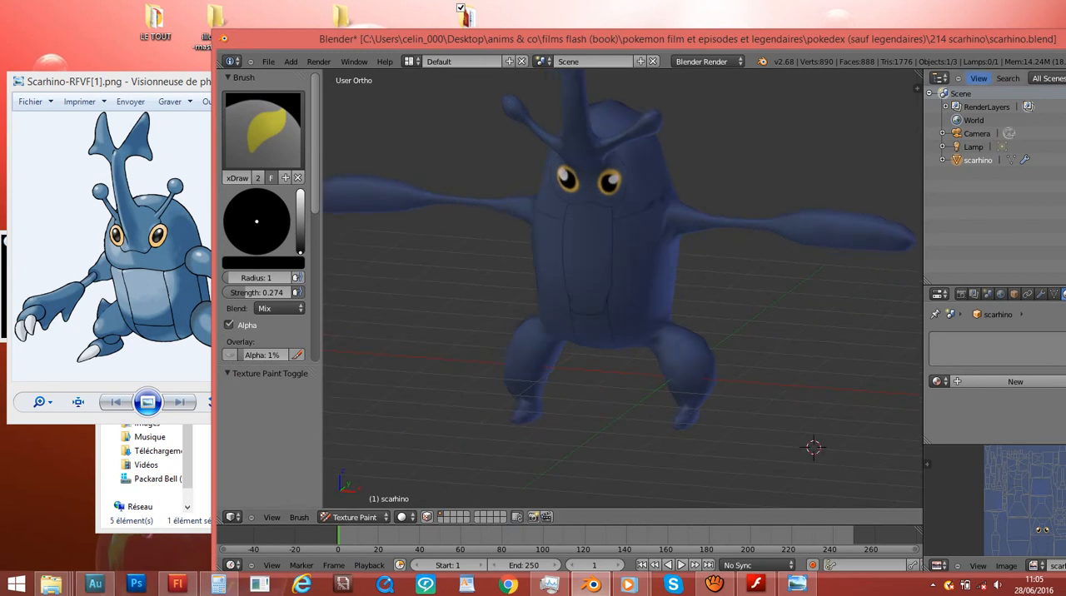
{"action": "left_click_drag", "start_coordinate": [817, 39], "coordinate": [812, 37]}
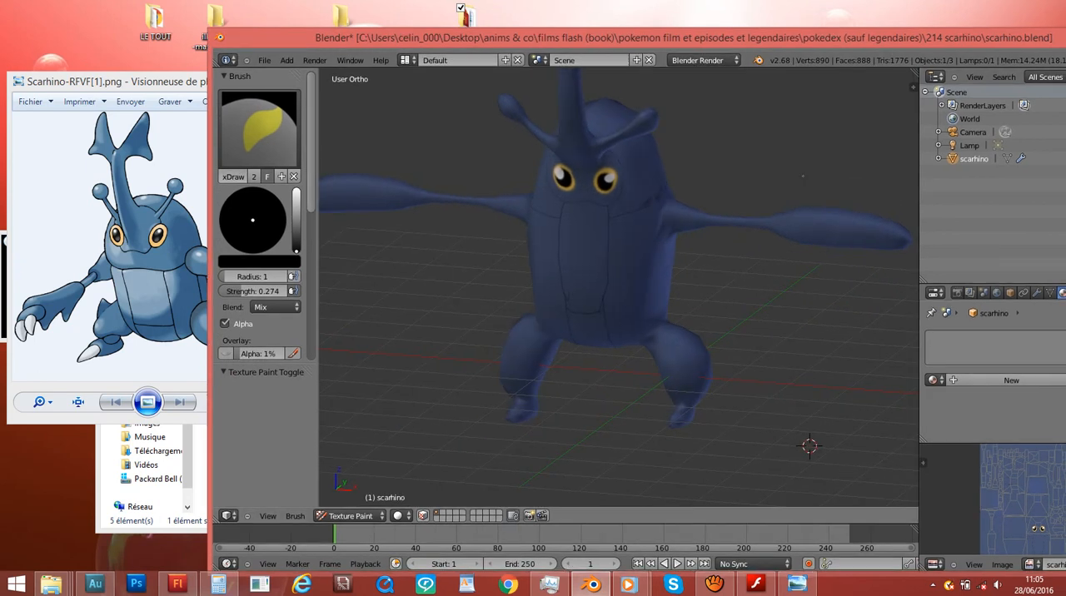
{"action": "mouse_move", "coordinate": [684, 231]}
{"action": "middle_mouse_down"}
{"action": "mouse_move", "coordinate": [749, 213]}
{"action": "mouse_move", "coordinate": [684, 218]}
{"action": "middle_mouse_up"}
{"action": "scroll", "coordinate": [679, 220], "scroll_direction": "up", "scroll_amount": 1}
{"action": "key", "text": "KP_1"}
{"action": "scroll", "coordinate": [674, 218], "scroll_direction": "down", "scroll_amount": 2}
{"action": "scroll", "coordinate": [674, 218], "scroll_direction": "down", "scroll_amount": 1}
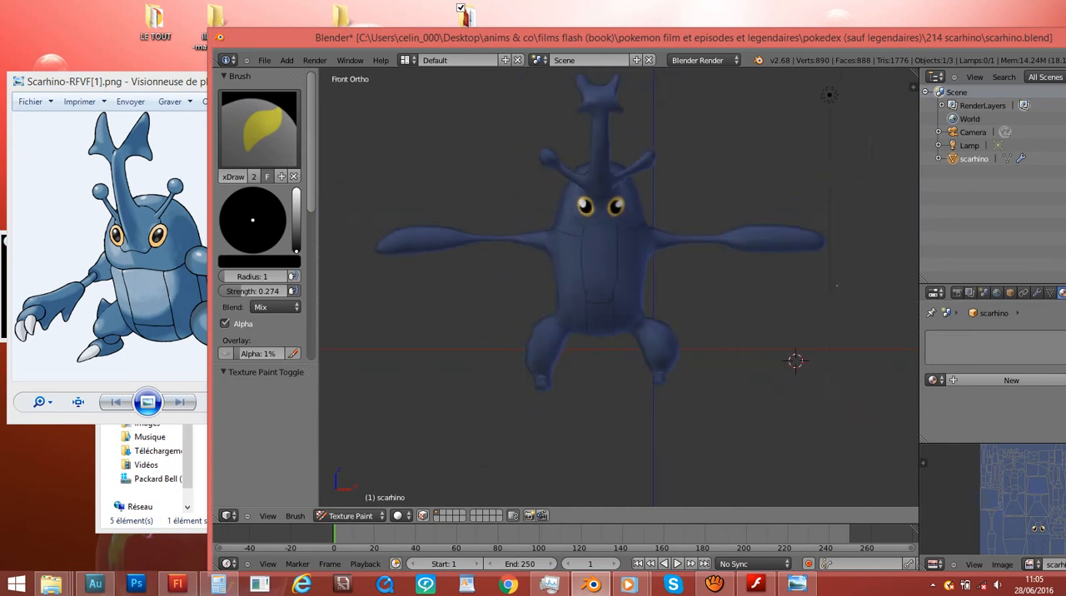
{"action": "mouse_move", "coordinate": [723, 283]}
{"action": "middle_mouse_down"}
{"action": "mouse_move", "coordinate": [554, 288]}
{"action": "mouse_move", "coordinate": [723, 283]}
{"action": "middle_mouse_up"}
{"action": "key", "text": "KP_1"}
- Open the scene's render settings
{"action": "left_click_drag", "start_coordinate": [723, 37], "coordinate": [621, 34]}
{"action": "left_click", "coordinate": [868, 289]}
{"action": "left_click", "coordinate": [855, 289]}
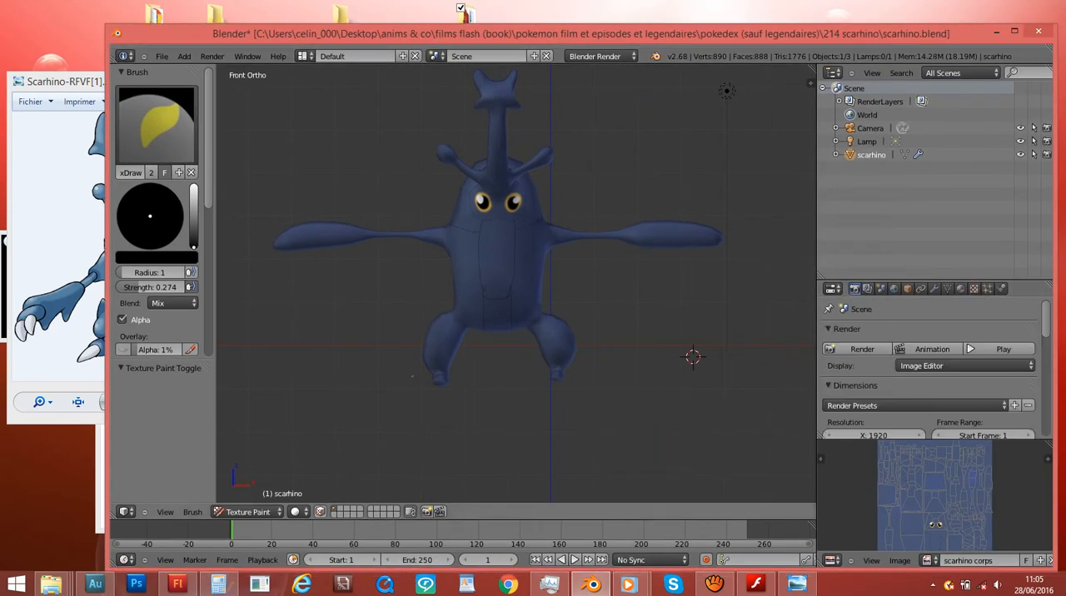
- Switch from Texture Paint to Object Mode, checking the mesh briefly in Edit Mode
{"action": "left_click", "coordinate": [248, 512]}
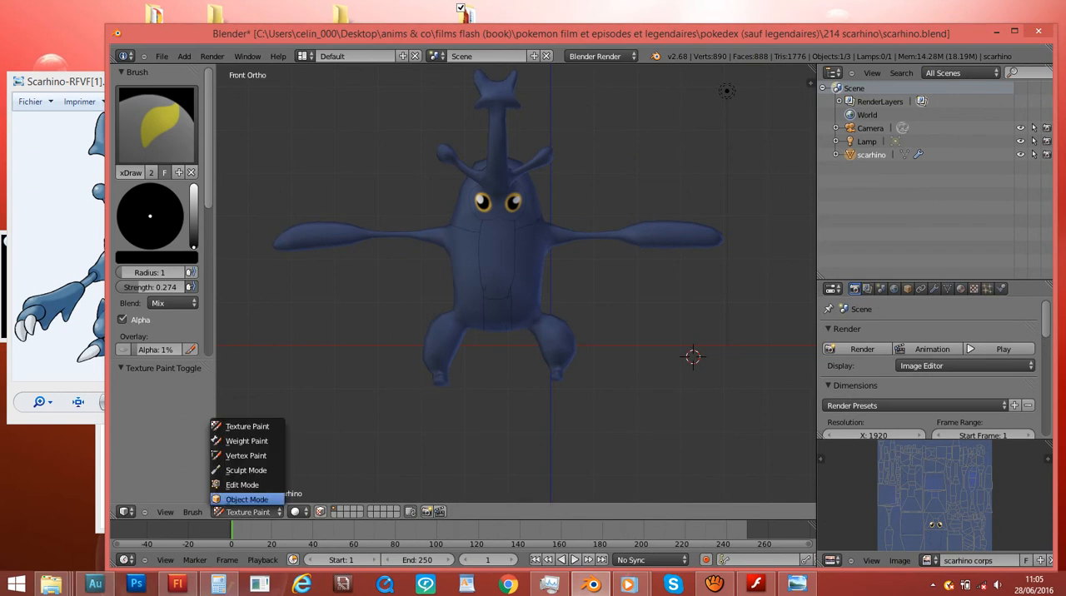
{"action": "left_click", "coordinate": [242, 500]}
{"action": "key", "text": "Tab"}
{"action": "key", "text": "Tab"}
{"action": "key", "text": "Tab"}
{"action": "key", "text": "Tab"}
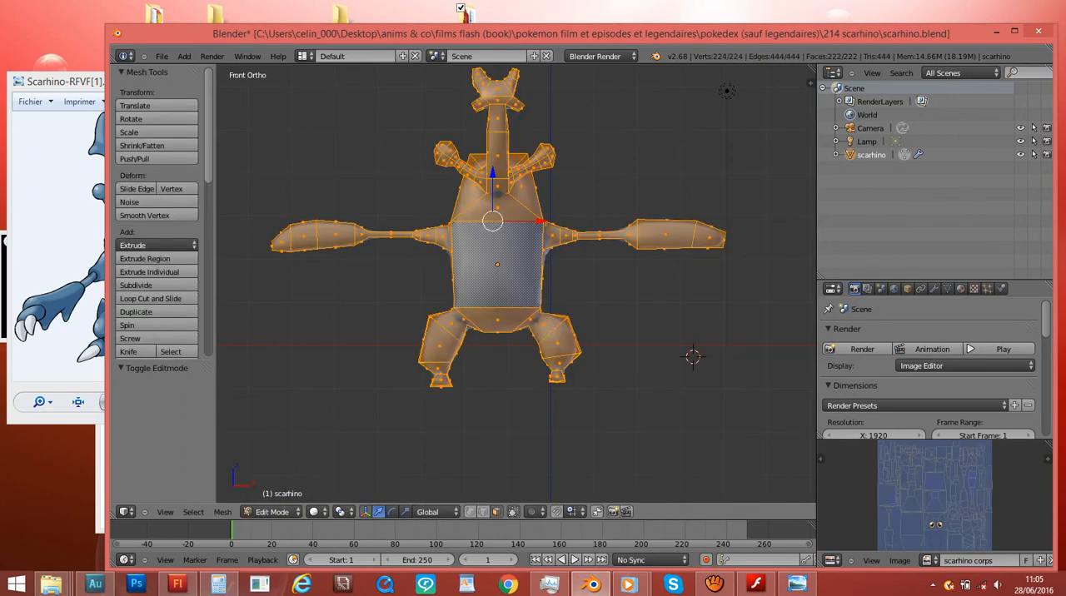
- Move the camera by about -2.369 in X and 4.525 in Z in the front view
{"action": "scroll", "coordinate": [934, 367], "scroll_direction": "down", "scroll_amount": 2}
{"action": "scroll", "coordinate": [933, 367], "scroll_direction": "up", "scroll_amount": 2}
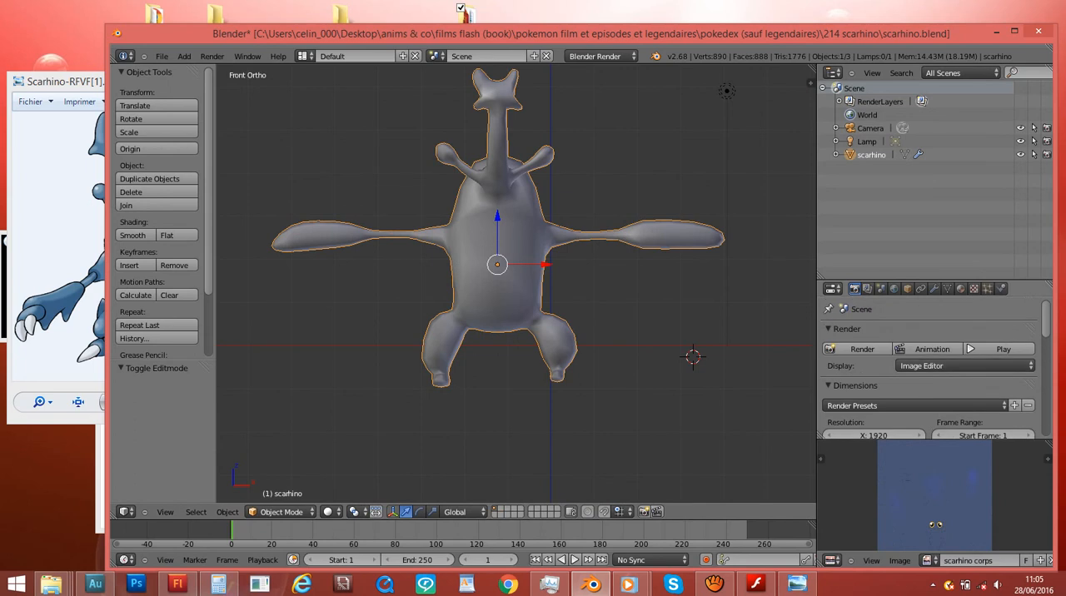
{"action": "scroll", "coordinate": [515, 284], "scroll_direction": "up", "scroll_amount": 1}
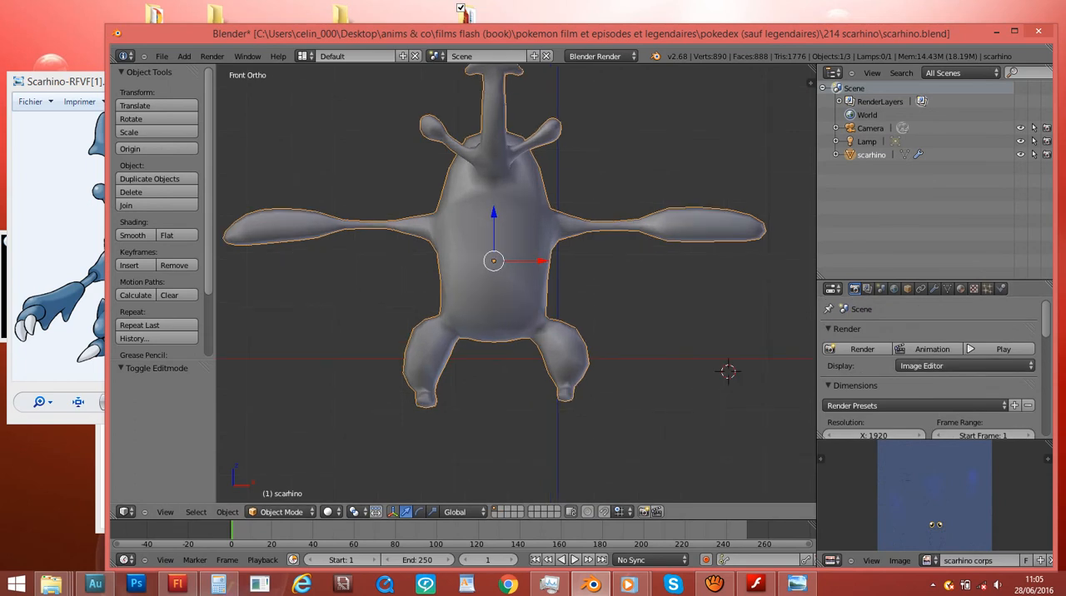
{"action": "scroll", "coordinate": [516, 284], "scroll_direction": "down", "scroll_amount": 9}
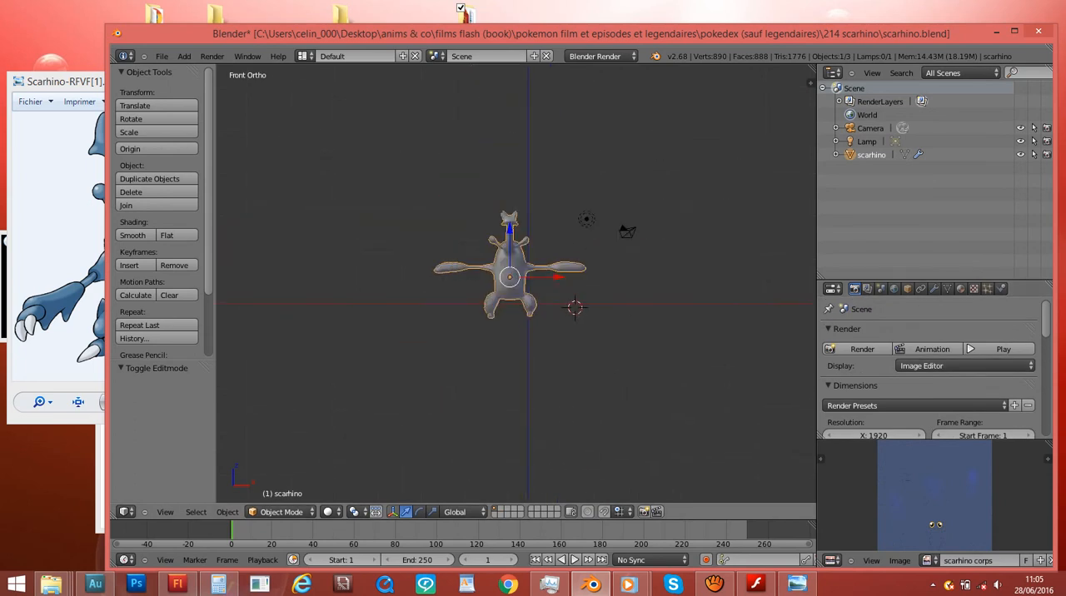
{"action": "scroll", "coordinate": [517, 283], "scroll_direction": "up", "scroll_amount": 5}
{"action": "right_click", "coordinate": [708, 194]}
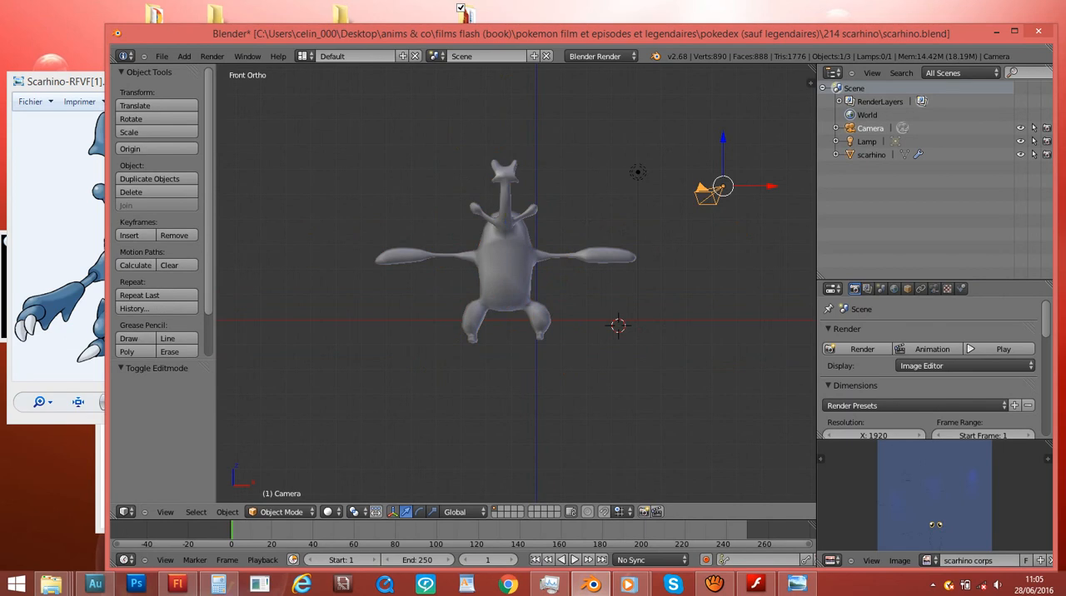
{"action": "key", "text": "g"}
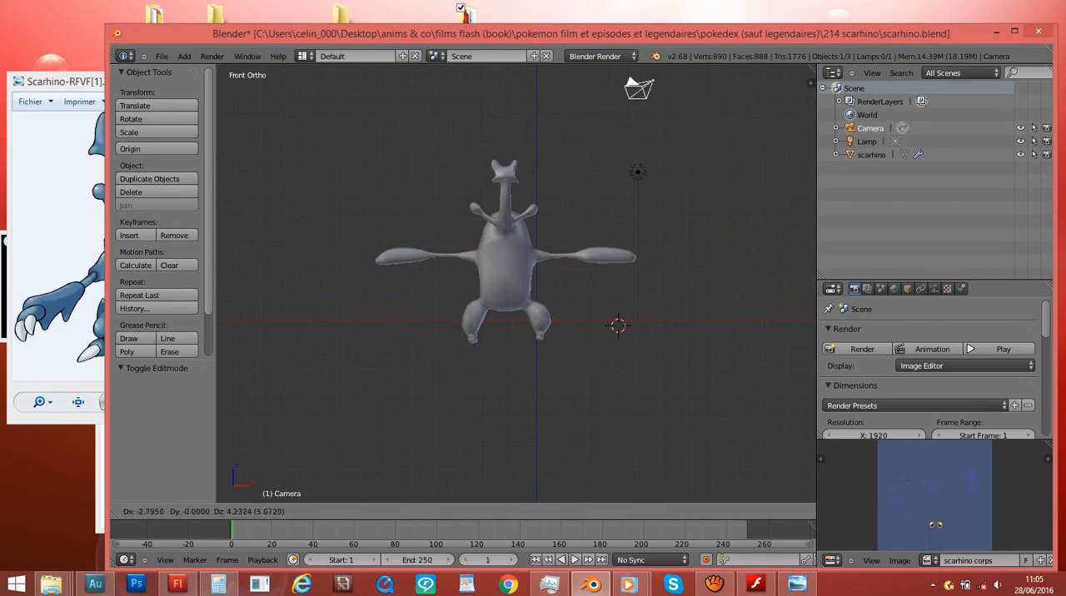
{"action": "left_click", "coordinate": [652, 79]}
- Look through the camera to check how the model is framed
{"action": "key", "text": "KP_0"}
{"action": "key", "text": "KP_0"}
{"action": "key", "text": "KP_0"}
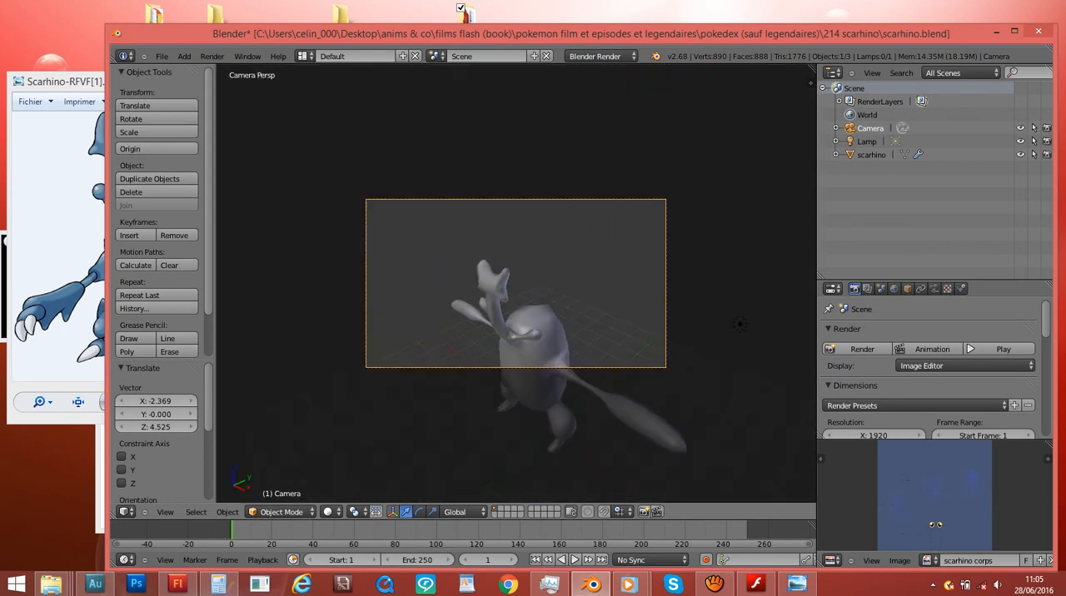
{"action": "key", "text": "KP_1"}
{"action": "key", "text": "KP_0"}
{"action": "key", "text": "KP_1"}
{"action": "key", "text": "KP_0"}
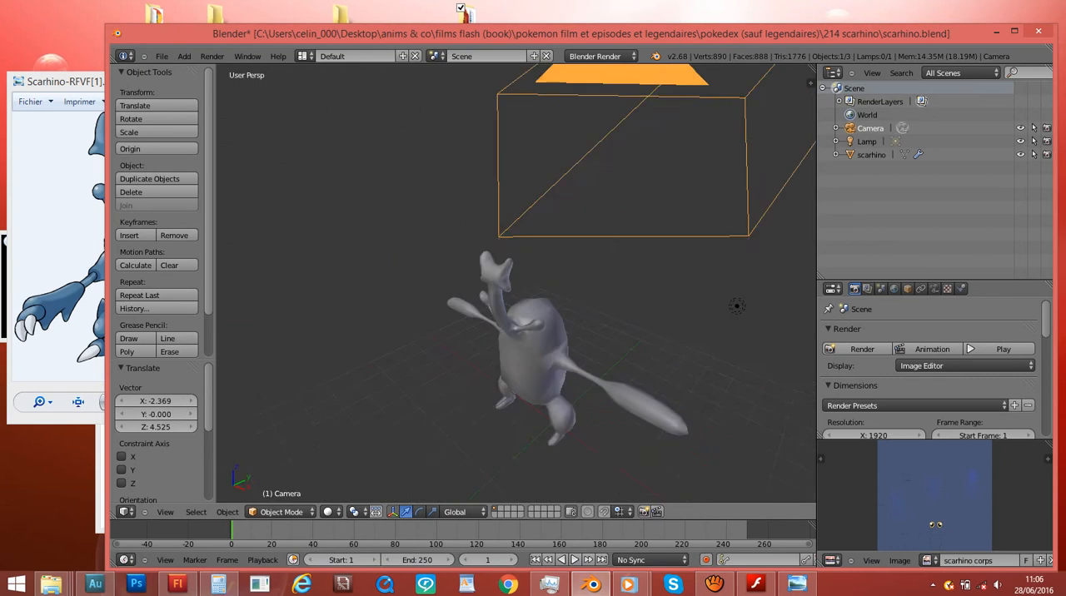
{"action": "key", "text": "KP_0"}
{"action": "key", "text": "KP_0"}
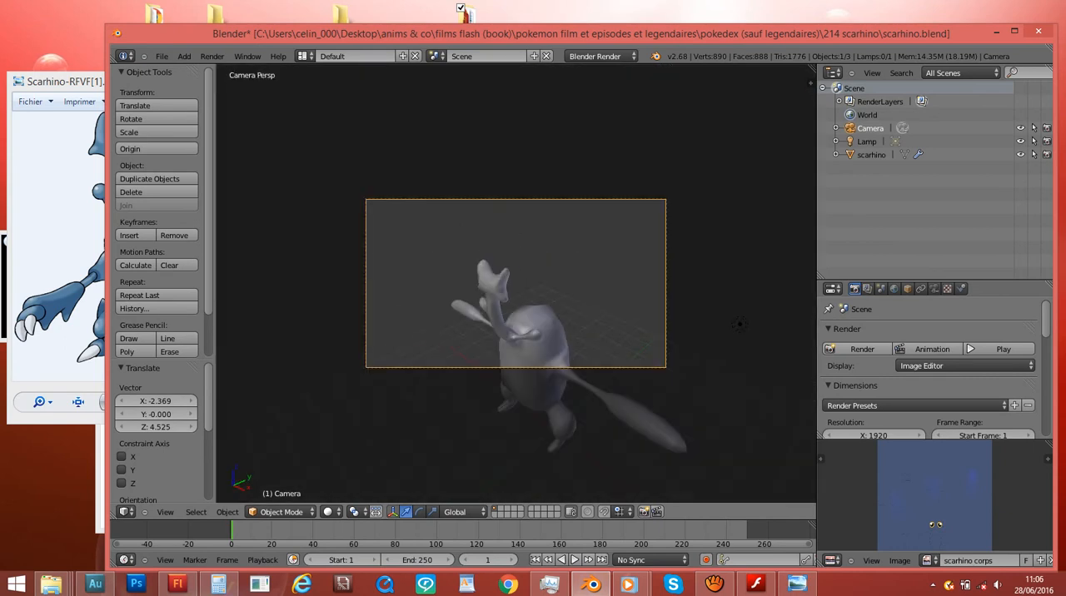
{"action": "key", "text": "g"}
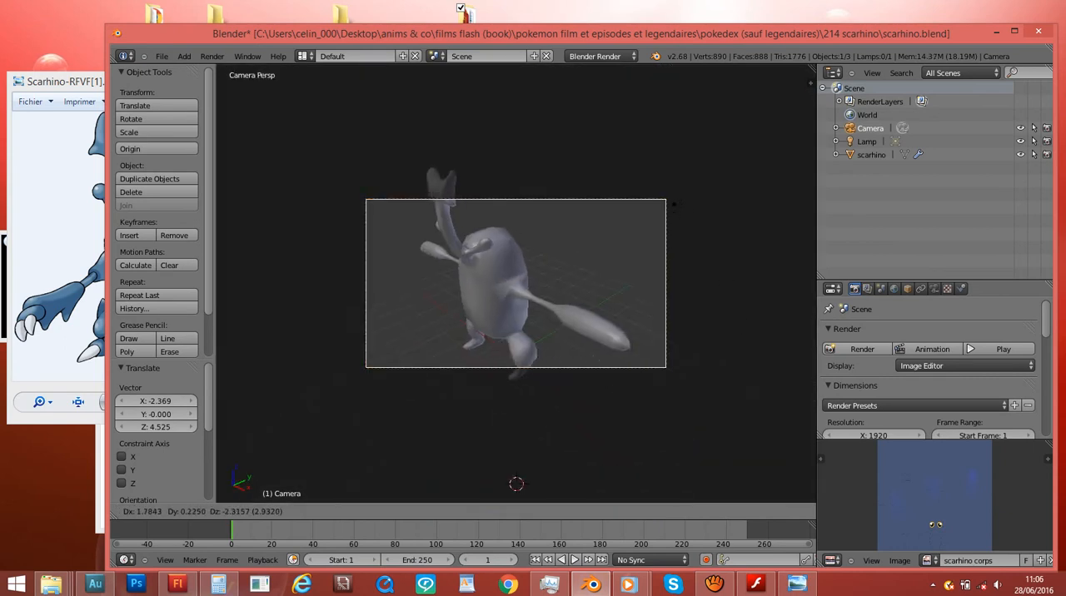
{"action": "key", "text": "Escape"}
{"action": "scroll", "coordinate": [740, 324], "scroll_direction": "up", "scroll_amount": 2}
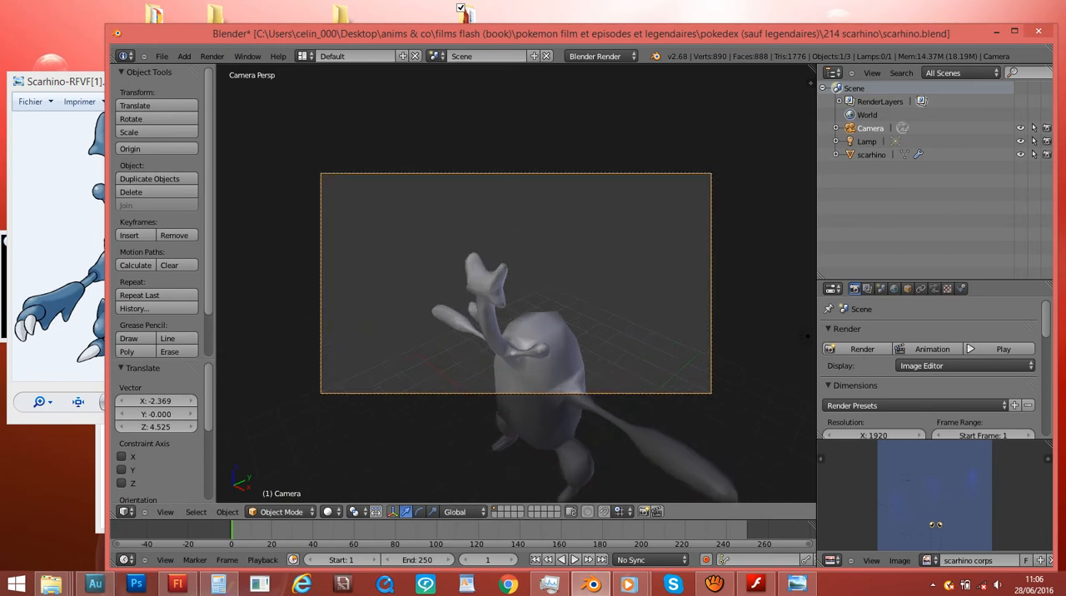
{"action": "key", "text": "g"}
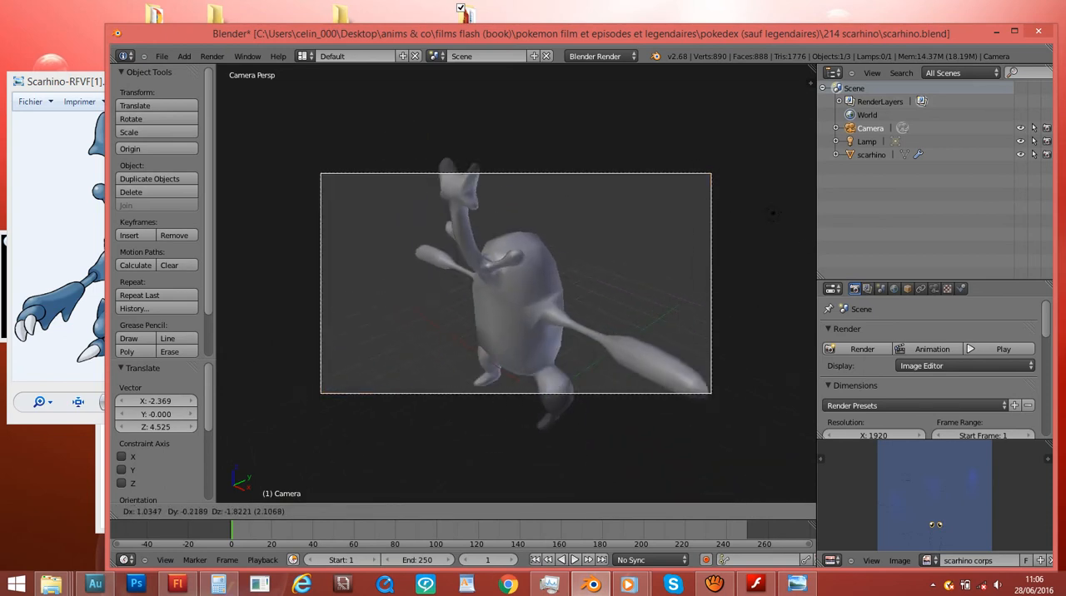
{"action": "key", "text": "Escape"}
{"action": "key", "text": "r"}
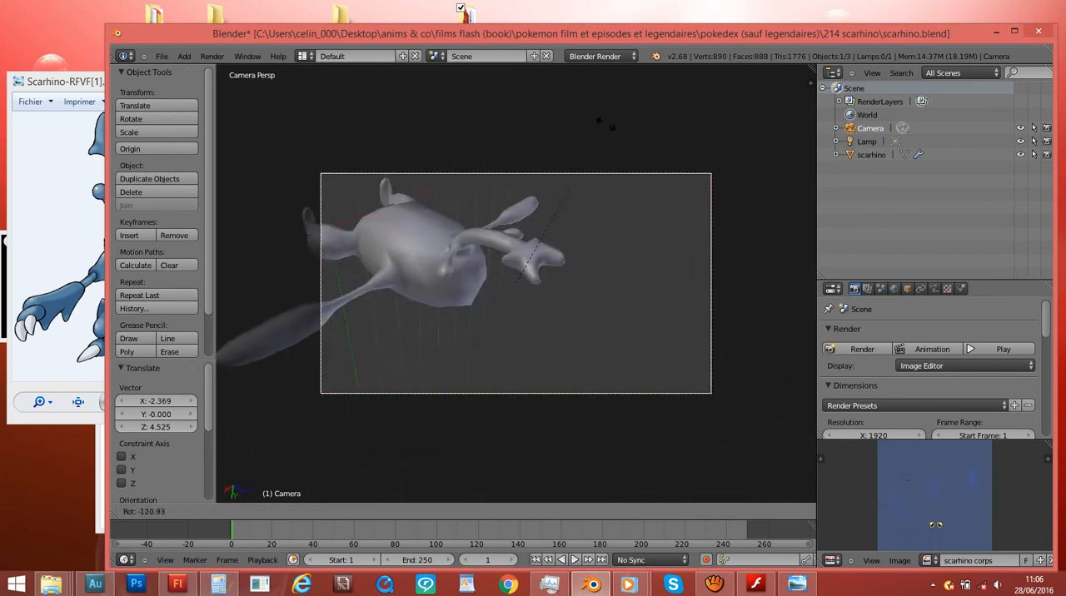
{"action": "key", "text": "Escape"}
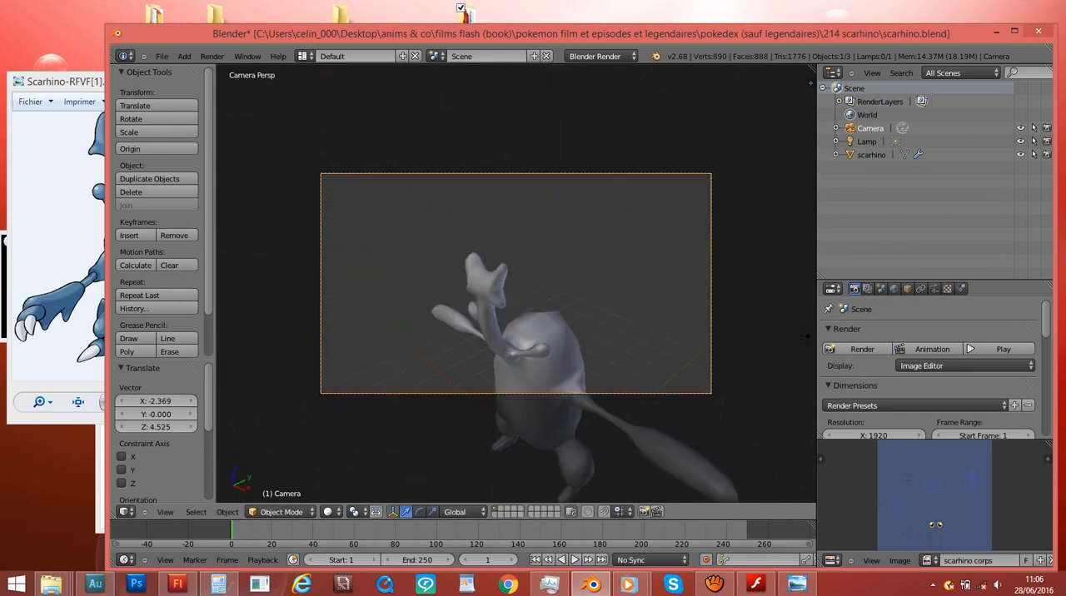
{"action": "key", "text": "r"}
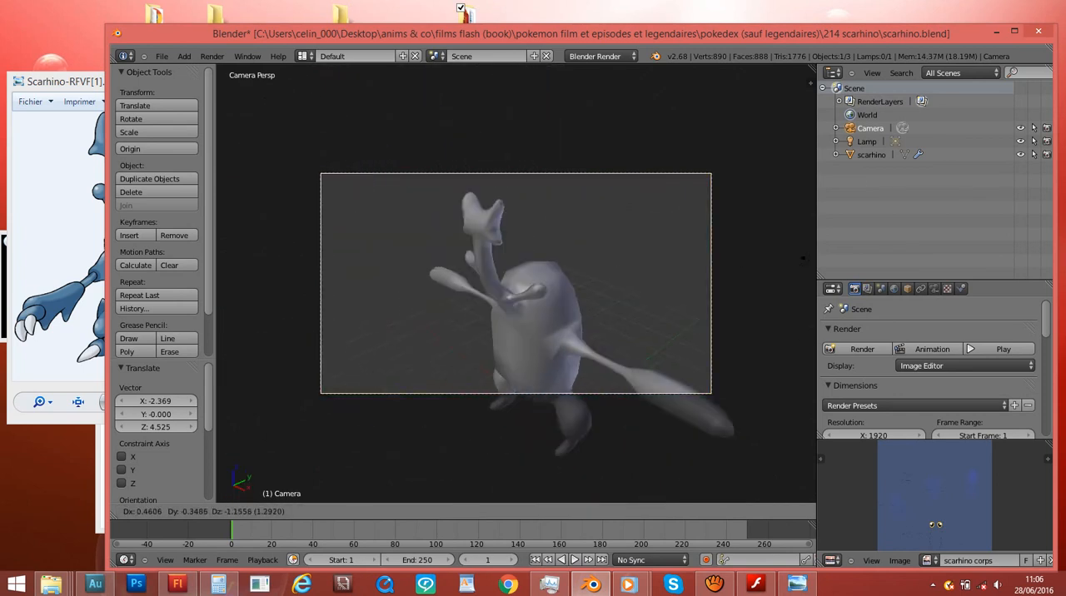
{"action": "key", "text": "Escape"}
{"action": "key", "text": "r"}
{"action": "key", "text": "Escape"}
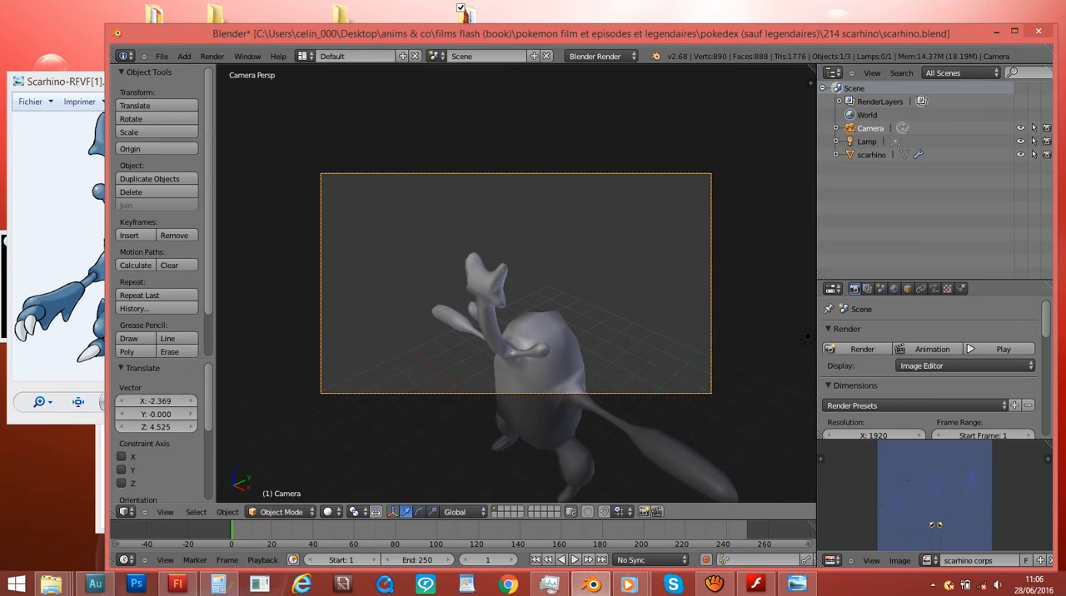
- Move the camera by about 1.308 in X, 0.168 in Y and -1.693 in Z, and check the model's framing through it
{"action": "key", "text": "g"}
{"action": "left_click", "coordinate": [745, 222]}
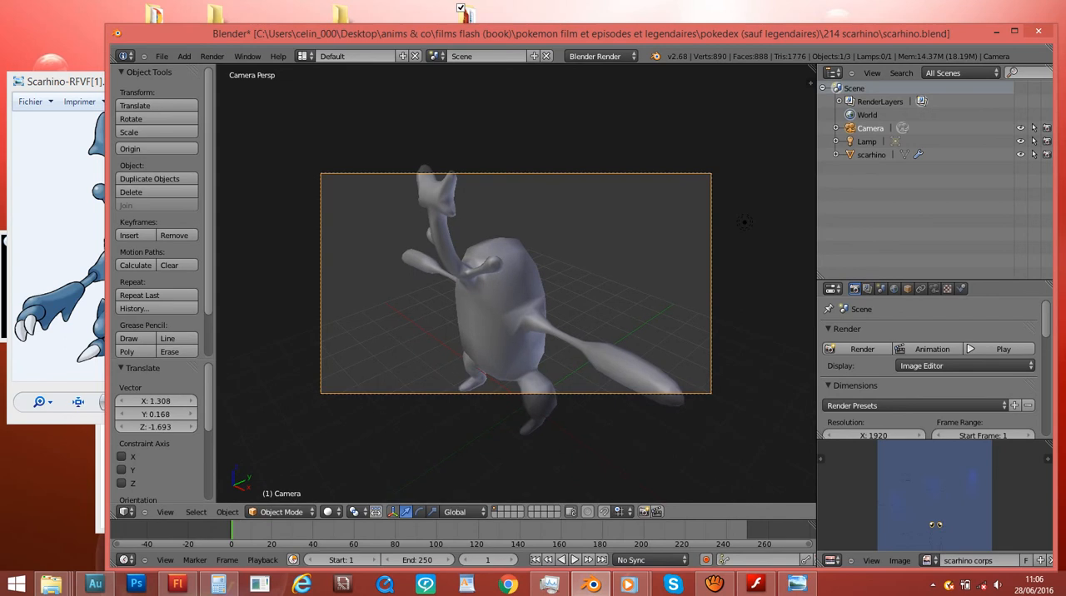
{"action": "key", "text": "KP_1"}
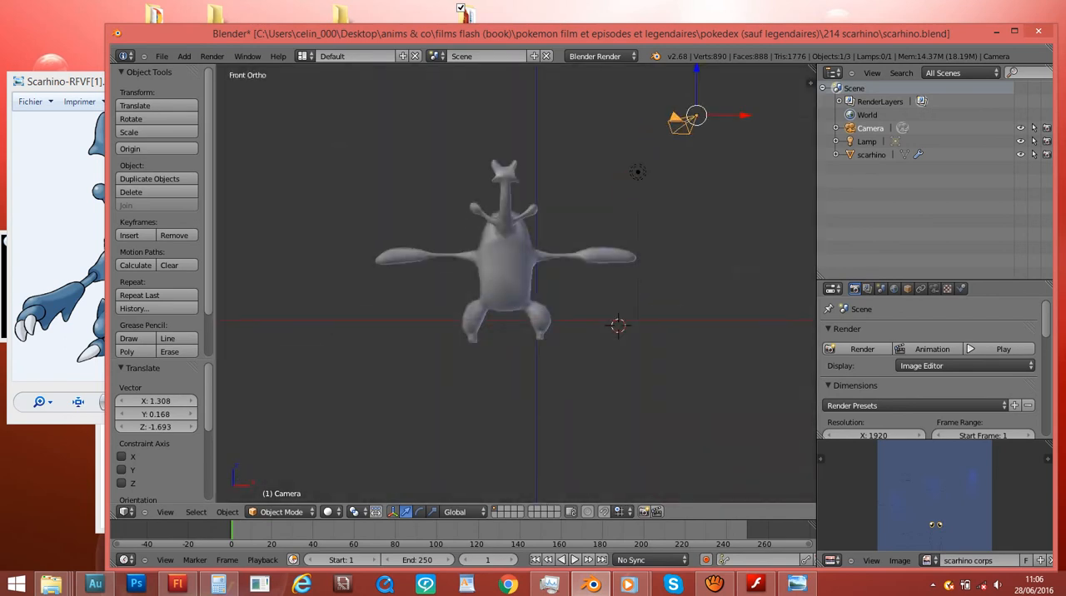
{"action": "key", "text": "KP_0"}
{"action": "key", "text": "KP_0"}
{"action": "key", "text": "KP_0"}
{"action": "key", "text": "KP_0"}
{"action": "key", "text": "KP_0"}
- Move the camera farther from the model by about 6.061 in X, -6.061 in Y and 1.091 in Z
{"action": "key", "text": "KP_3"}
{"action": "key", "text": "ctrl+KP_4"}
{"action": "key", "text": "ctrl+KP_4"}
{"action": "key", "text": "ctrl+KP_4"}
{"action": "key", "text": "ctrl+KP_4"}
{"action": "key", "text": "KP_6"}
{"action": "key", "text": "KP_6"}
{"action": "key", "text": "KP_6"}
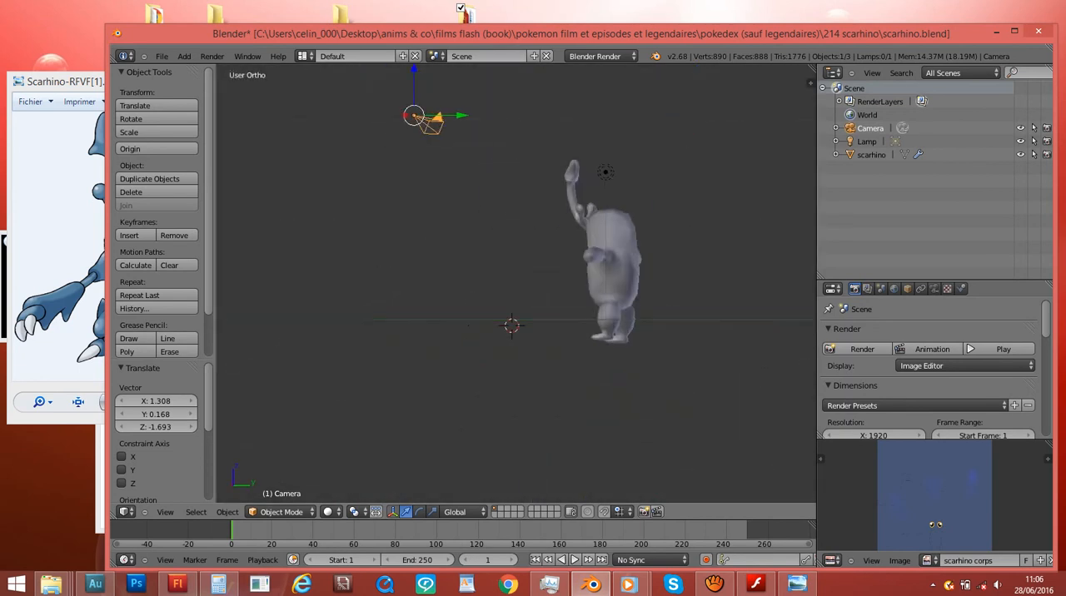
{"action": "key", "text": "ctrl+KP_4"}
{"action": "key", "text": "ctrl+KP_4"}
{"action": "key", "text": "ctrl+KP_4"}
{"action": "key", "text": "ctrl+KP_4"}
{"action": "key", "text": "ctrl+KP_4"}
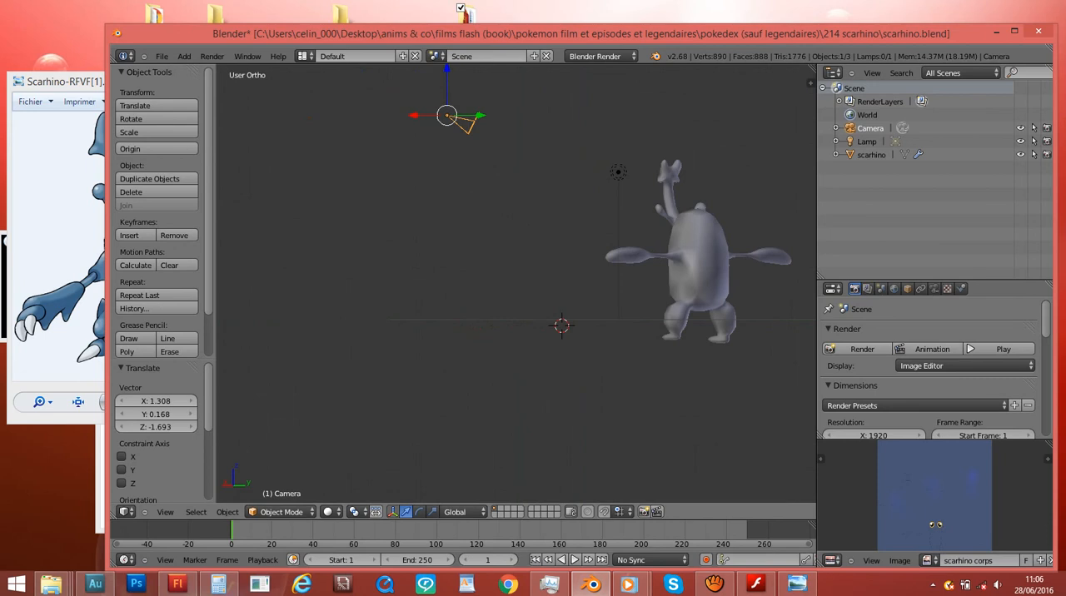
{"action": "key", "text": "g"}
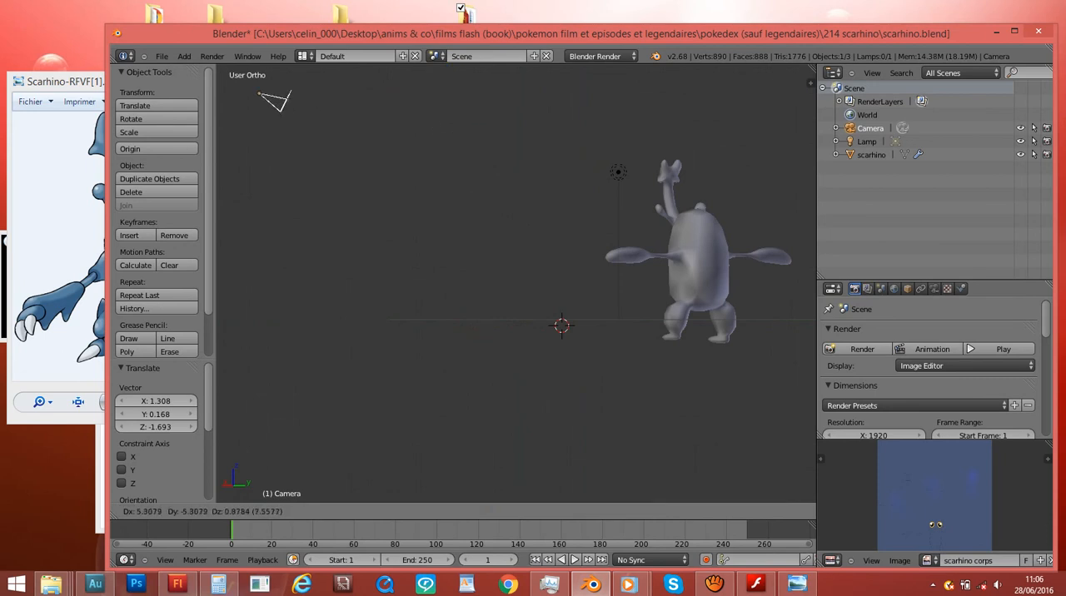
{"action": "left_click", "coordinate": [383, 250]}
- Create a Camera transform orientation and move the camera by about 3.005 in X, -3.005 in Y and -0.166 in Z
{"action": "scroll", "coordinate": [384, 250], "scroll_direction": "down", "scroll_amount": 3}
{"action": "middle_click_drag", "start_coordinate": [383, 250], "coordinate": [421, 255]}
{"action": "key", "text": "KP_3"}
{"action": "key", "text": "KP_Subtract"}
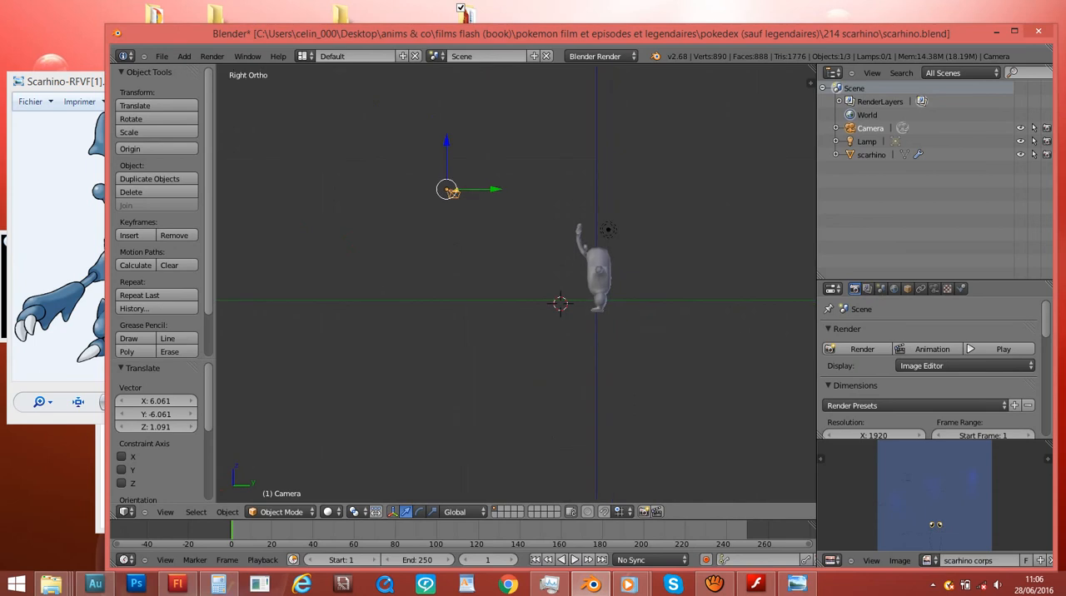
{"action": "key", "text": "ctrl+alt+space"}
{"action": "key", "text": "KP_6"}
{"action": "key", "text": "KP_6"}
{"action": "key", "text": "g"}
{"action": "key", "text": "Return"}
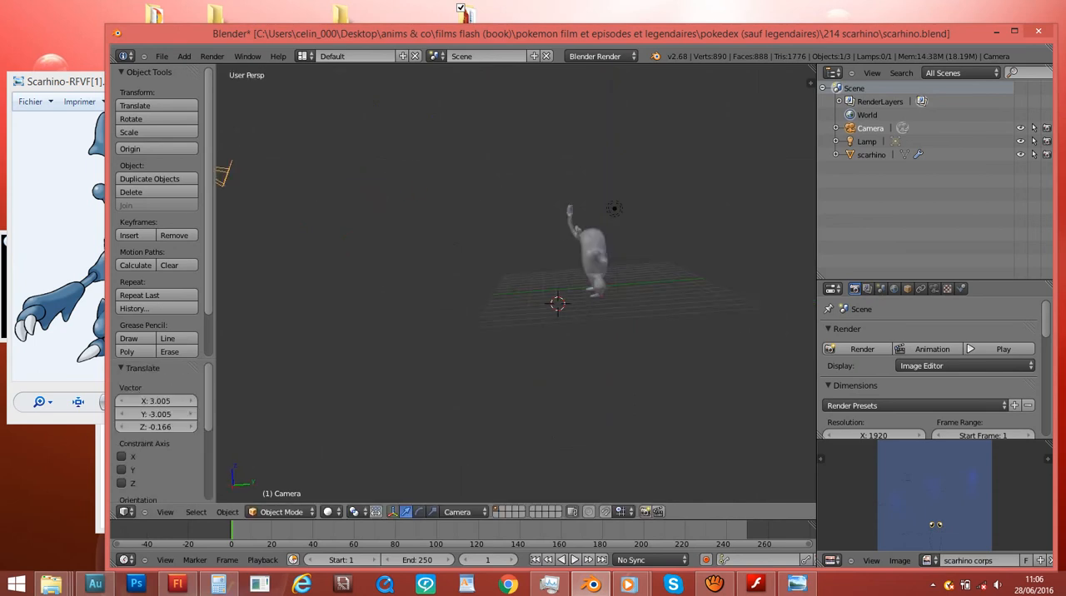
- Reframe the model in camera view by moving the camera about (-0.642, 0.593, 1.758) and then (-0.362, 0.419, 1.107)
{"action": "key", "text": "KP_0"}
{"action": "key", "text": "g"}
{"action": "key", "text": "Return"}
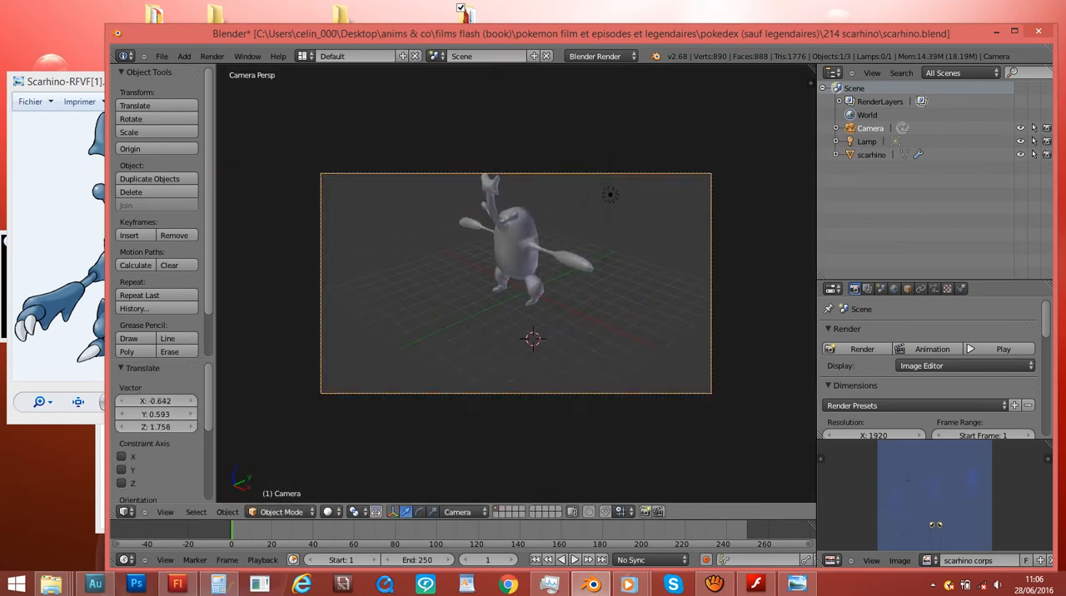
{"action": "scroll", "coordinate": [515, 284], "scroll_direction": "up", "scroll_amount": 3}
{"action": "key", "text": "g"}
{"action": "key", "text": "Return"}
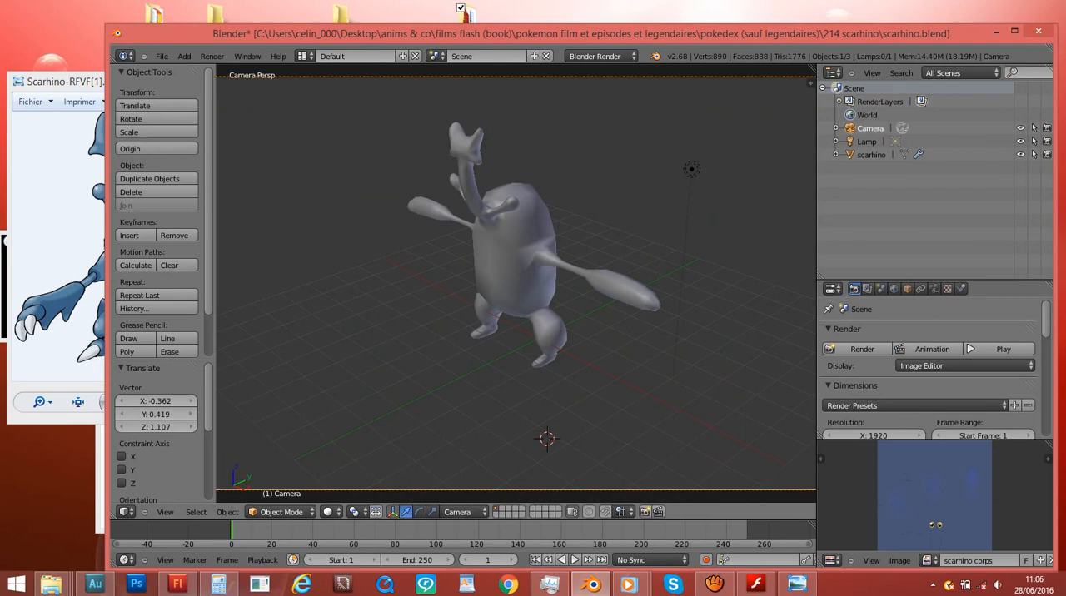
- Render the current frame and inspect how the model is framed and lit
{"action": "key", "text": "F12"}
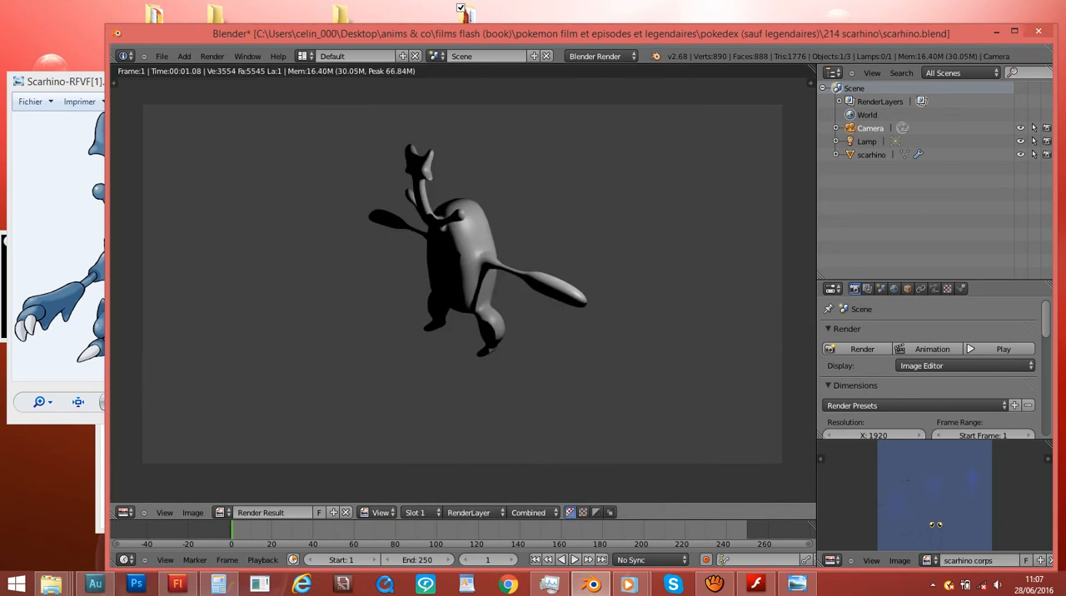
{"action": "scroll", "coordinate": [463, 284], "scroll_direction": "up", "scroll_amount": 3}
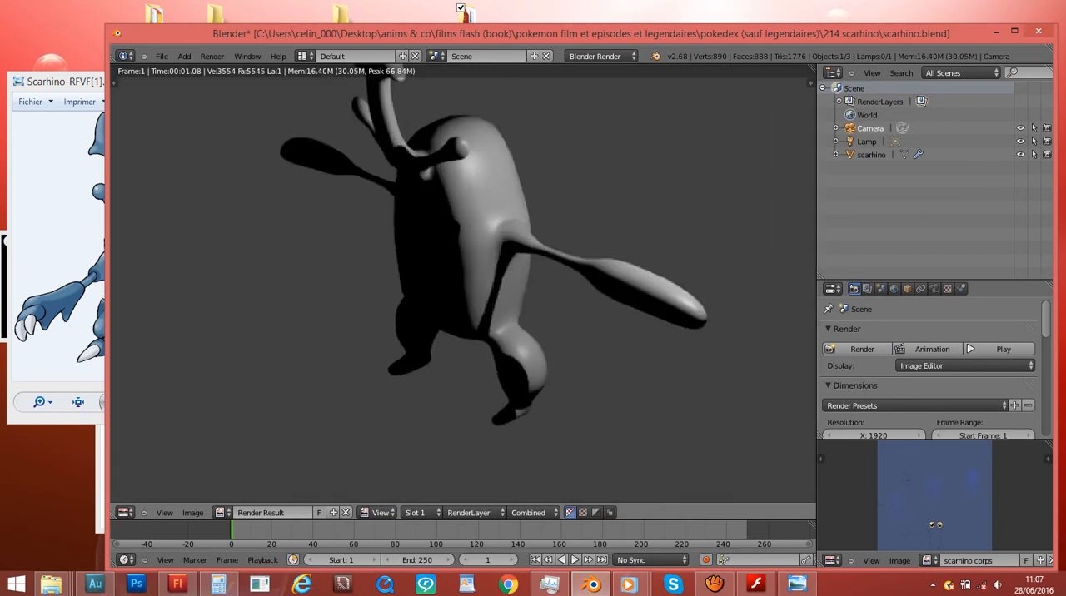
{"action": "scroll", "coordinate": [463, 283], "scroll_direction": "down", "scroll_amount": 3}
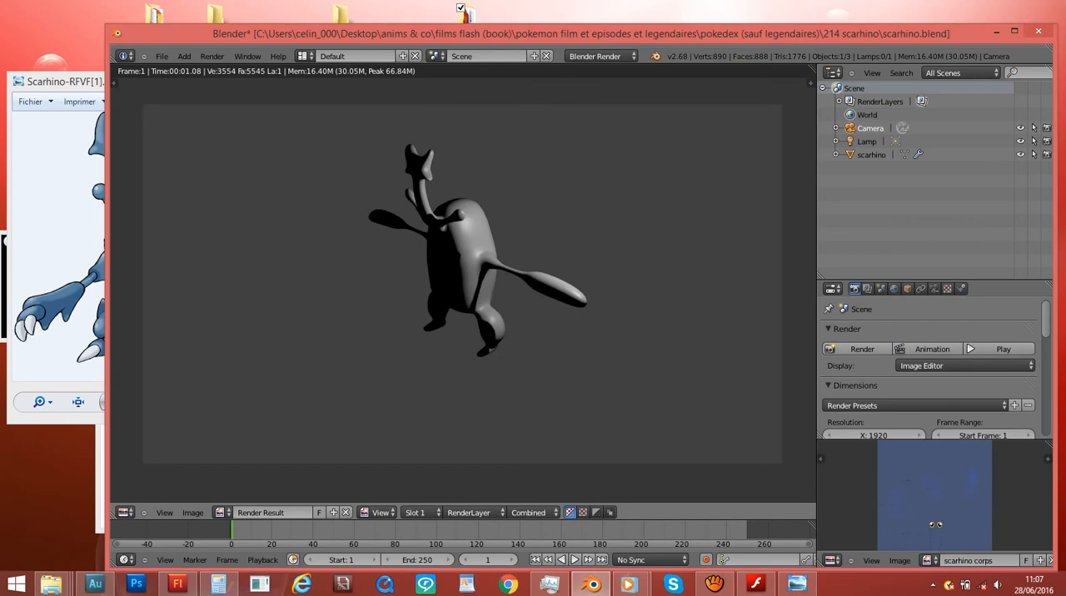
{"action": "key", "text": "Escape"}
- Move the lamp by about 3.201 in X and 5.023 in Y in the top view
{"action": "key", "text": "KP_7"}
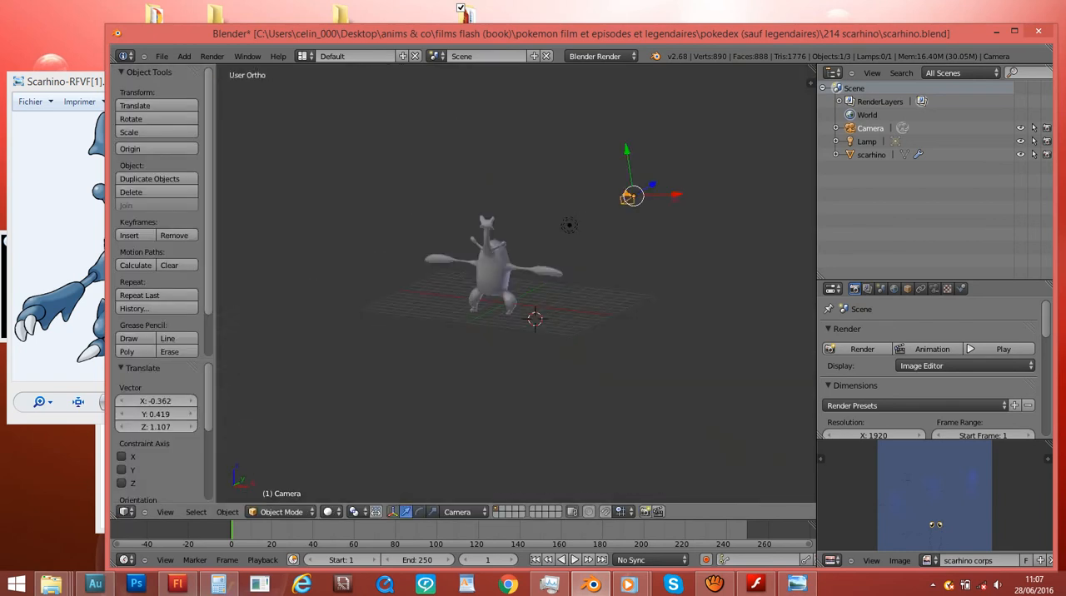
{"action": "right_click", "coordinate": [538, 191]}
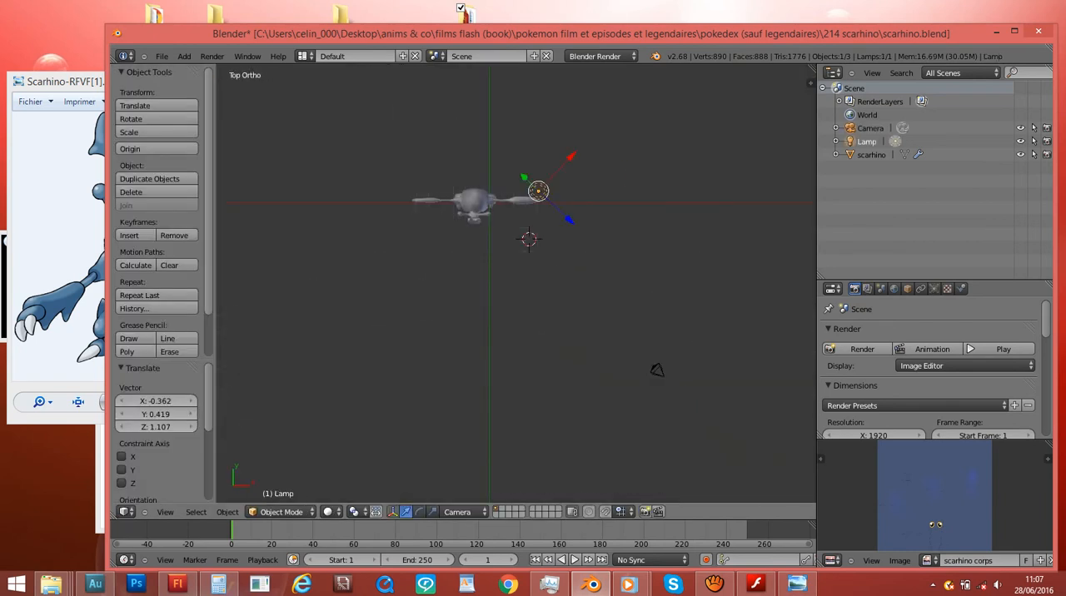
{"action": "key", "text": "g"}
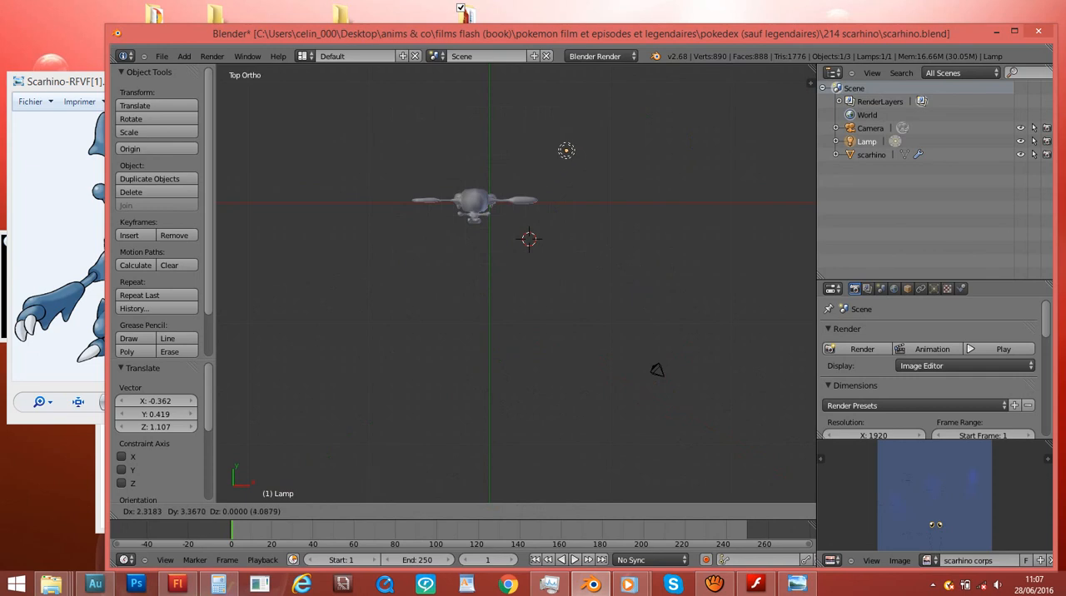
{"action": "left_click", "coordinate": [577, 131]}
- Duplicate the scarhino mesh about 13.453 in X and -2.769 in Y away, and delete the copy
{"action": "scroll", "coordinate": [577, 131], "scroll_direction": "up", "scroll_amount": 4}
{"action": "middle_click_drag", "start_coordinate": [576, 130], "coordinate": [585, 68]}
{"action": "right_click", "coordinate": [426, 164]}
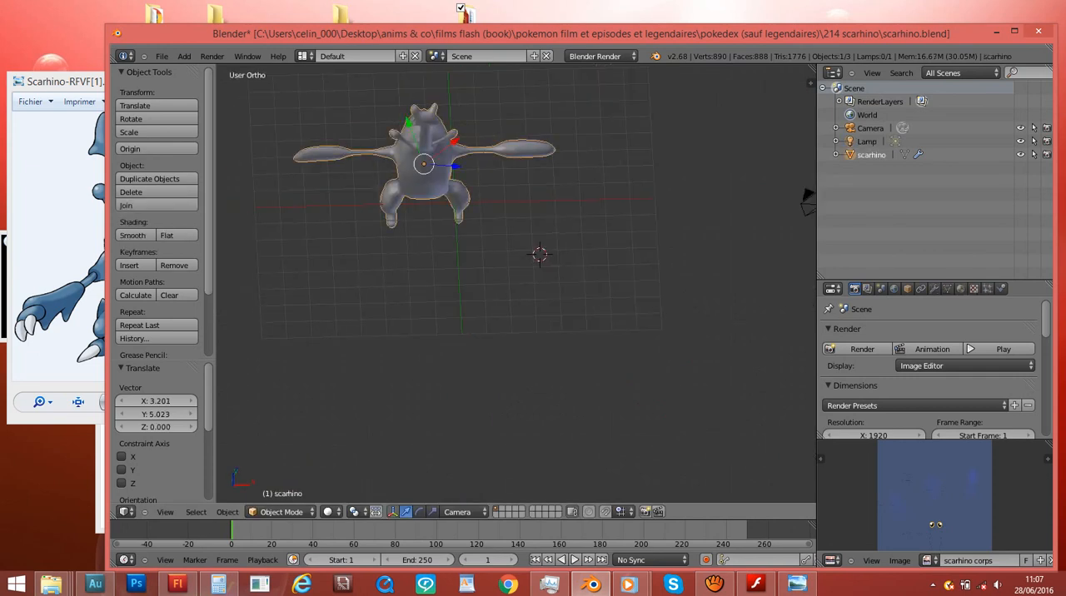
{"action": "middle_click_drag", "start_coordinate": [426, 165], "coordinate": [447, 101]}
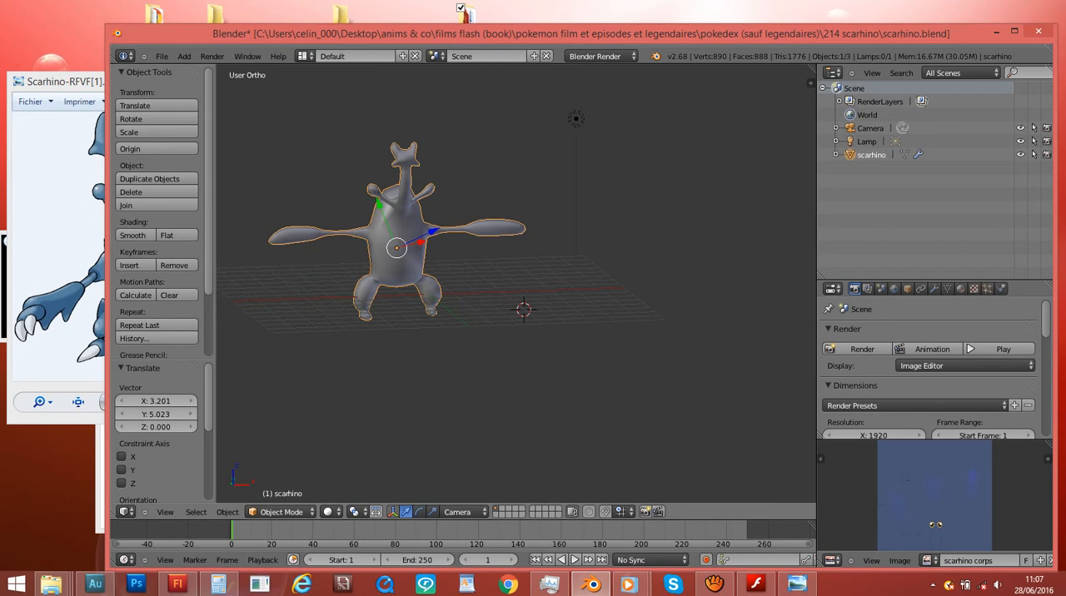
{"action": "key", "text": "shift+d"}
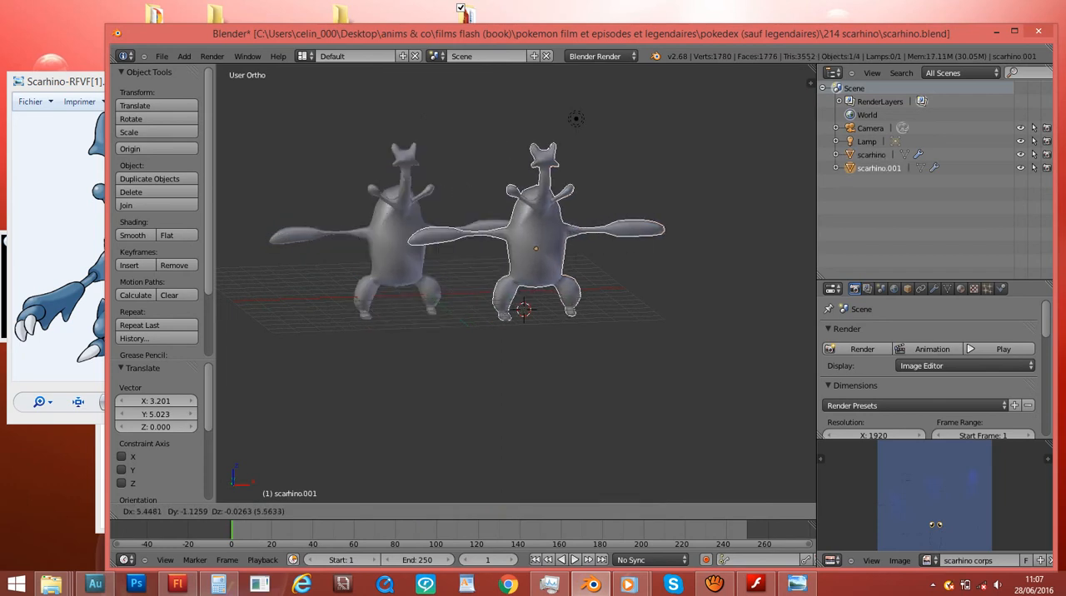
{"action": "left_click", "coordinate": [791, 102]}
{"action": "middle_click_drag", "start_coordinate": [791, 102], "coordinate": [641, 220]}
{"action": "key", "text": "x"}
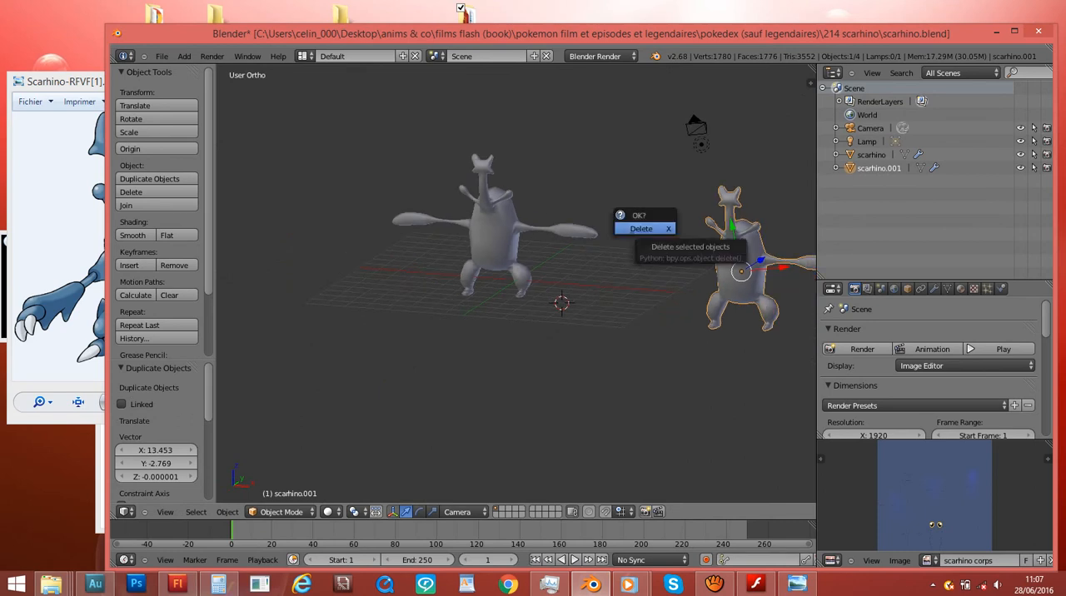
{"action": "left_click", "coordinate": [642, 228]}
- Duplicate the scarhino mesh once more and delete this second copy
{"action": "middle_click_drag", "start_coordinate": [642, 228], "coordinate": [600, 235]}
{"action": "right_click", "coordinate": [455, 229]}
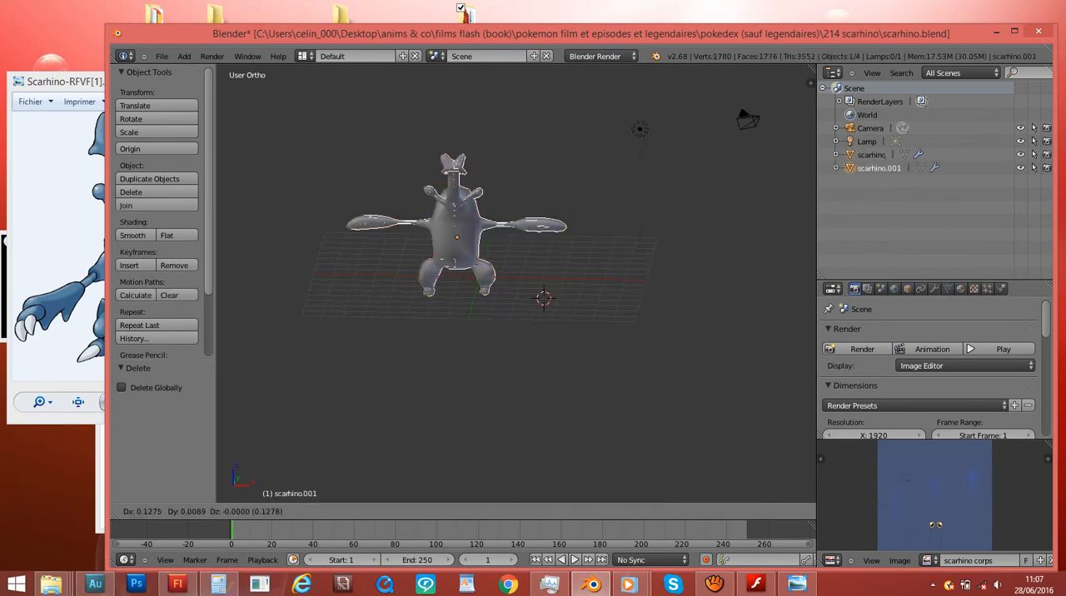
{"action": "key", "text": "shift+d"}
{"action": "left_click", "coordinate": [671, 253]}
{"action": "key", "text": "x"}
{"action": "left_click", "coordinate": [671, 254]}
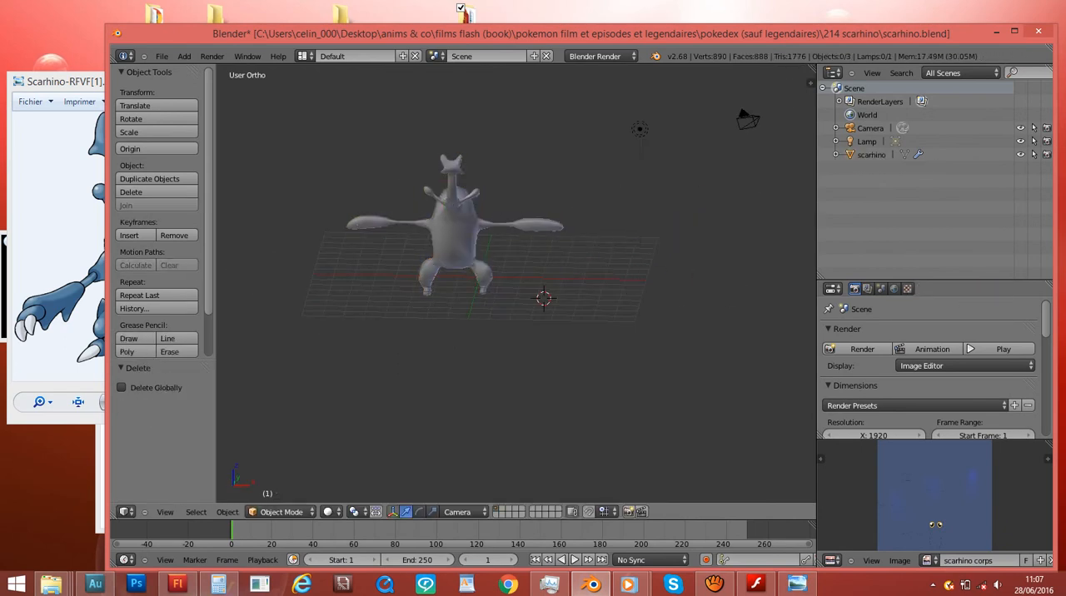
- Move the lamp by about -2.126 in X and -0.185 in Y in the top view, and test-render the frame
{"action": "right_click", "coordinate": [640, 129]}
{"action": "key", "text": "KP_7"}
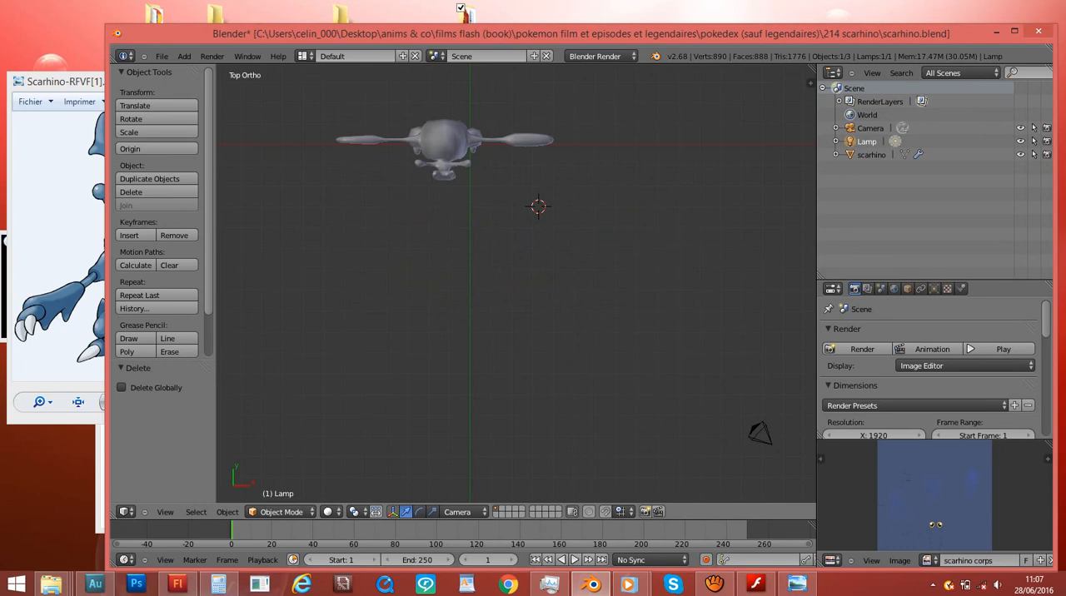
{"action": "scroll", "coordinate": [516, 283], "scroll_direction": "down", "scroll_amount": 6}
{"action": "scroll", "coordinate": [516, 283], "scroll_direction": "up", "scroll_amount": 4, "text": "shift"}
{"action": "scroll", "coordinate": [516, 283], "scroll_direction": "up", "scroll_amount": 9}
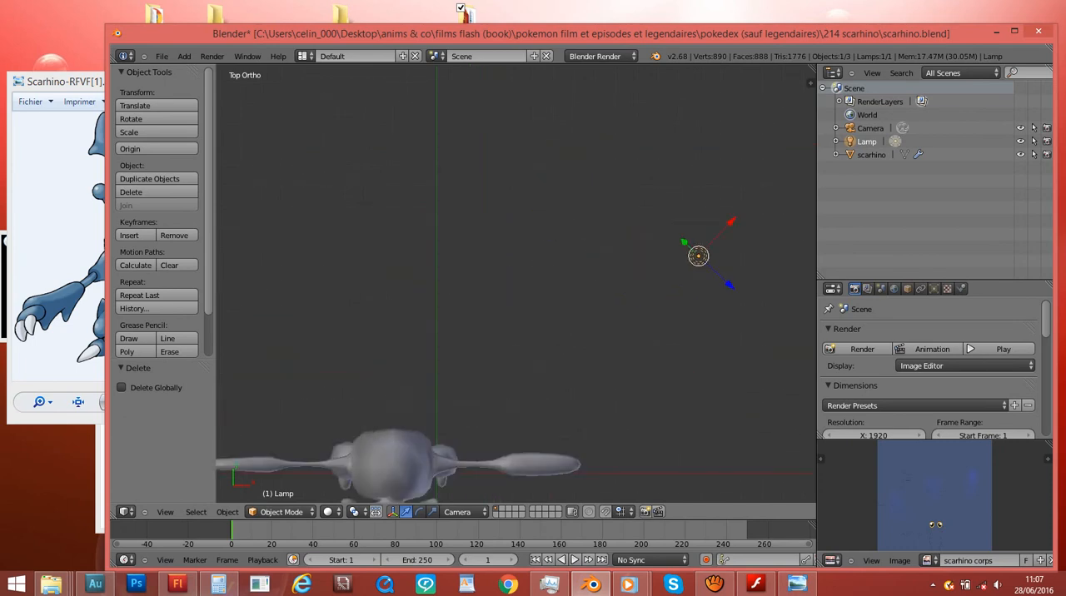
{"action": "key", "text": "g"}
{"action": "key", "text": "Return"}
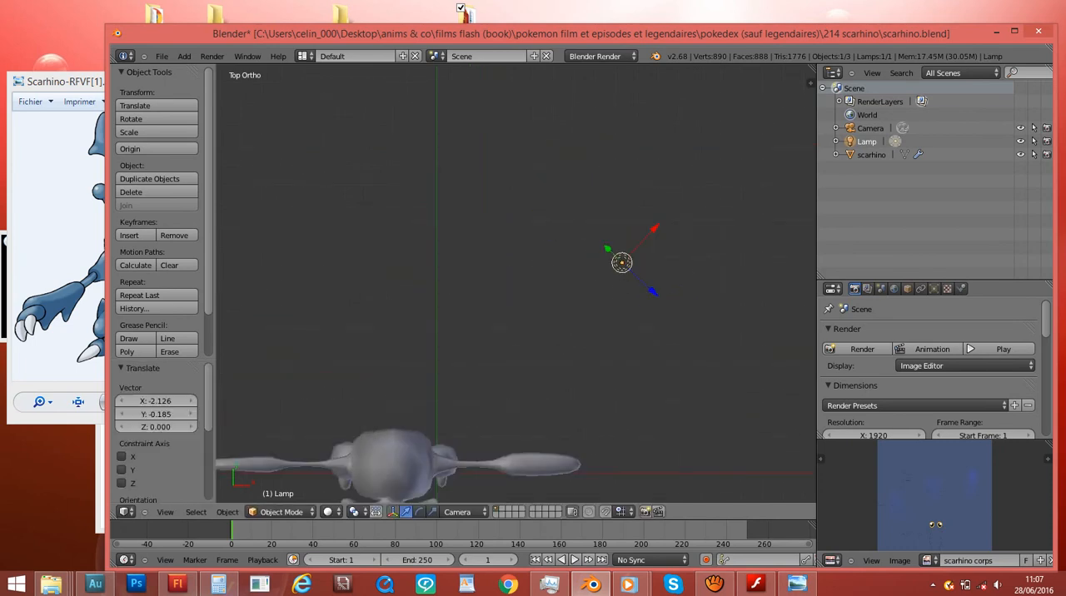
{"action": "key", "text": "F12"}
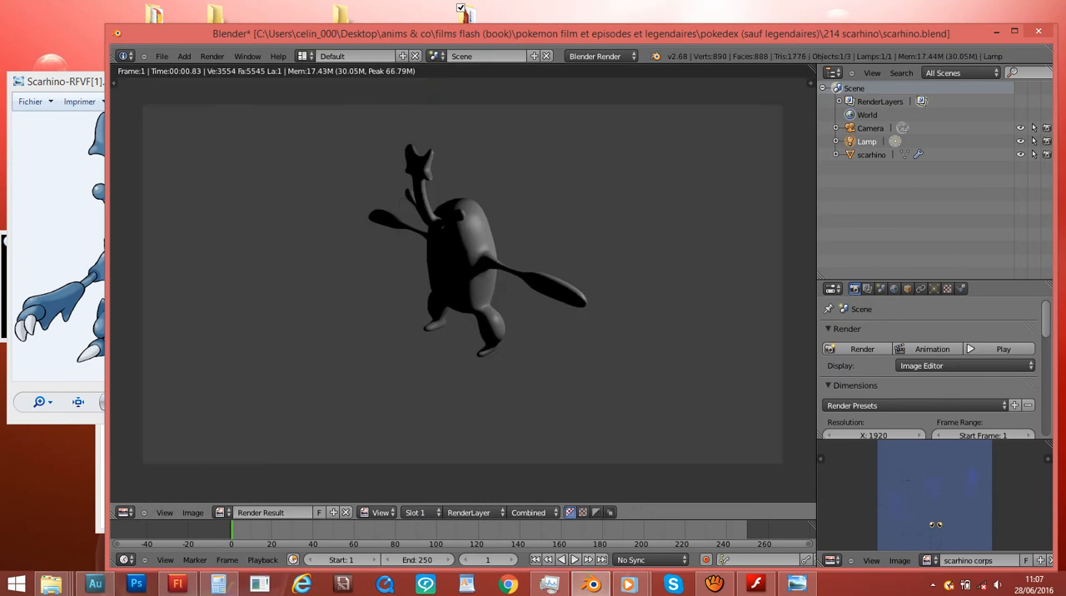
{"action": "key", "text": "Escape"}
- Move the lamp in front of the model by about -5.381 in X and -11.453 in Y, and test-render the frame
{"action": "scroll", "coordinate": [462, 287], "scroll_direction": "down", "scroll_amount": 3}
{"action": "key", "text": "g"}
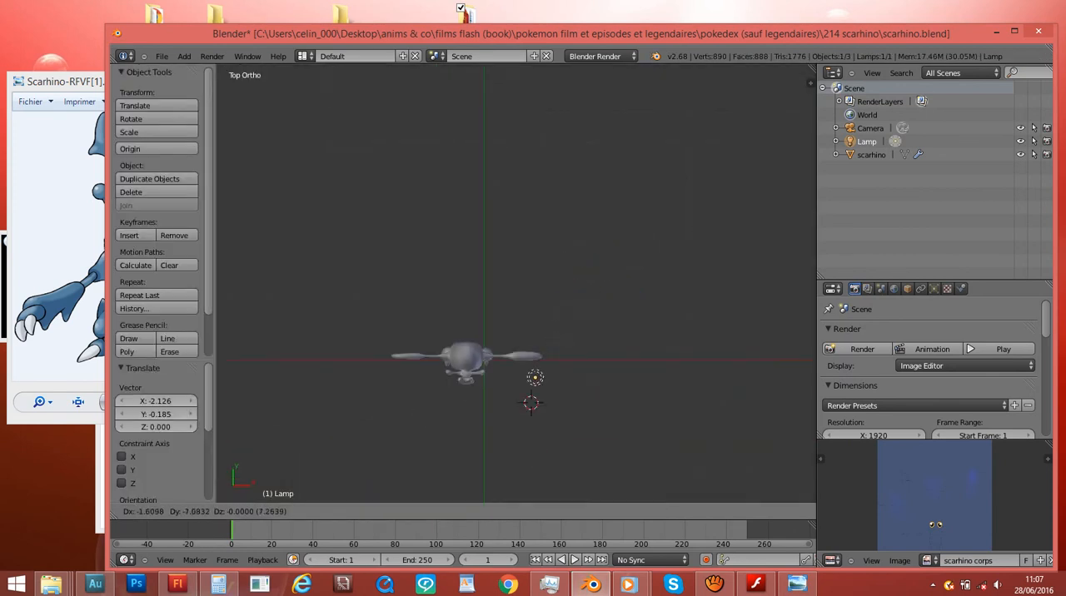
{"action": "key", "text": "Return"}
{"action": "key", "text": "F12"}
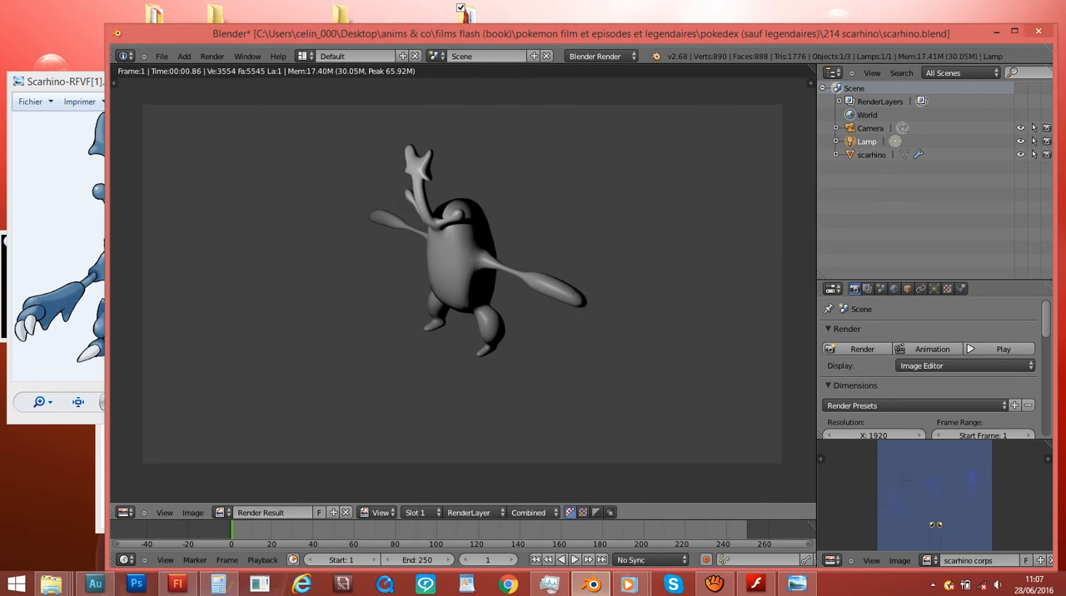
{"action": "scroll", "coordinate": [463, 287], "scroll_direction": "up", "scroll_amount": 5}
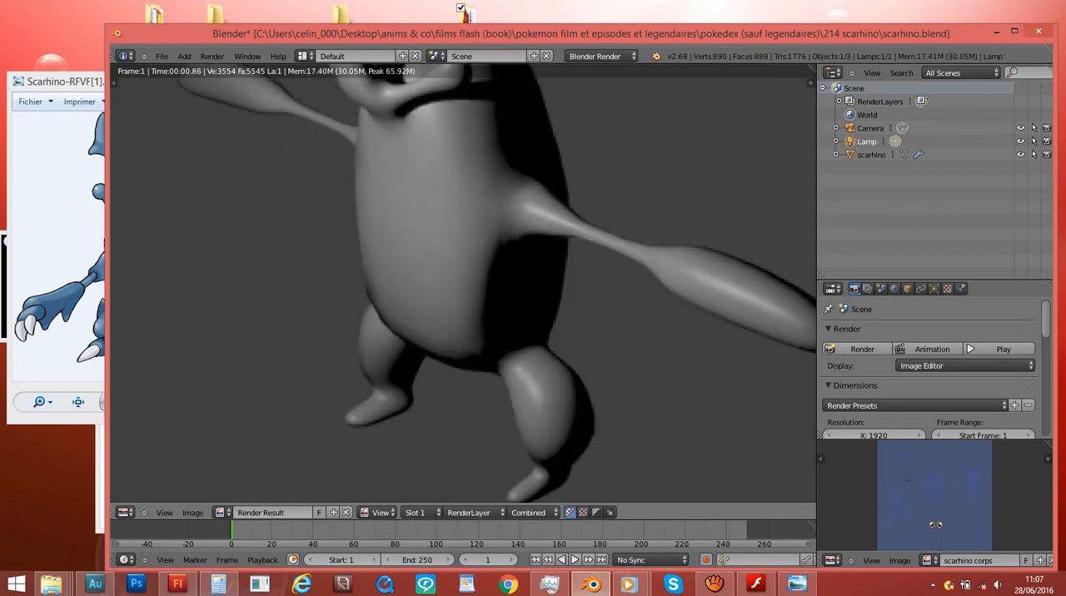
{"action": "key", "text": "Escape"}
- Duplicate the lamp behind the model, about -0.064 in X and 10.636 in Y away, and test-render the frame
{"action": "scroll", "coordinate": [516, 284], "scroll_direction": "down", "scroll_amount": 8, "text": "shift"}
{"action": "scroll", "coordinate": [517, 283], "scroll_direction": "up", "scroll_amount": 2}
{"action": "key", "text": "shift+d"}
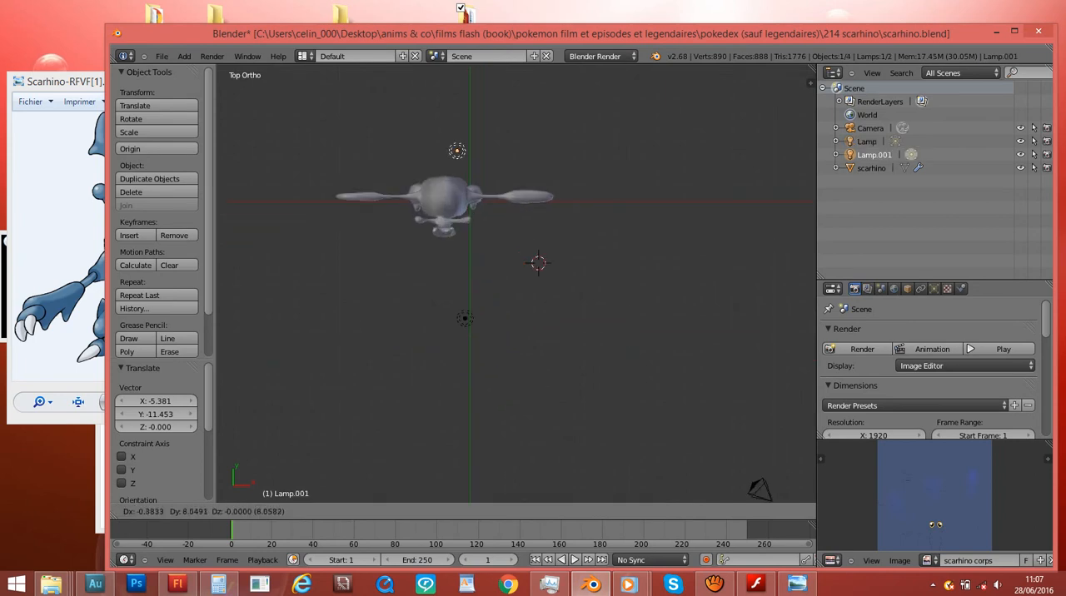
{"action": "left_click", "coordinate": [464, 96]}
{"action": "middle_click_drag", "start_coordinate": [517, 283], "coordinate": [521, 204]}
{"action": "key", "text": "F12"}
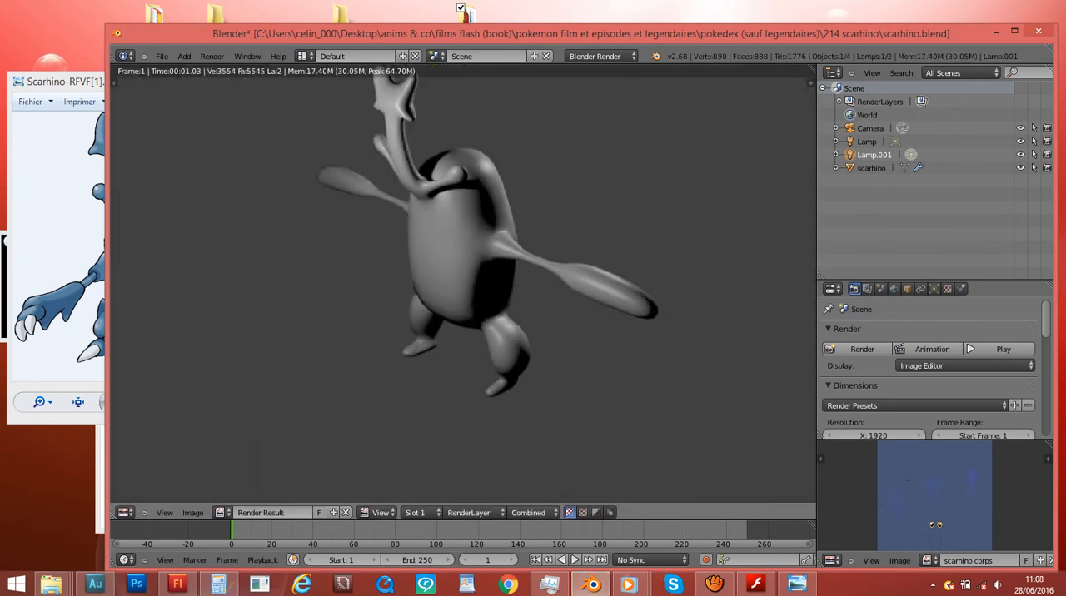
{"action": "key", "text": "Escape"}
- Examine the light settings of both lamps around the scarhino model, comparing each lamp with the mesh selection
{"action": "middle_click_drag", "start_coordinate": [567, 275], "coordinate": [485, 218]}
{"action": "left_click", "coordinate": [935, 289]}
{"action": "scroll", "coordinate": [930, 367], "scroll_direction": "down", "scroll_amount": 1}
{"action": "scroll", "coordinate": [929, 367], "scroll_direction": "down", "scroll_amount": 2}
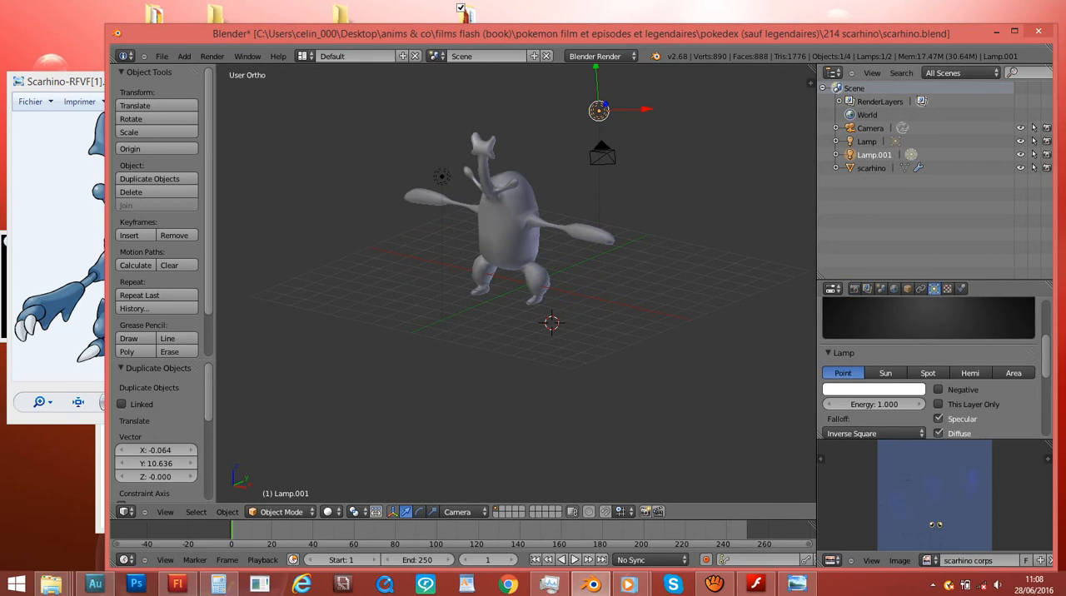
{"action": "right_click", "coordinate": [509, 225]}
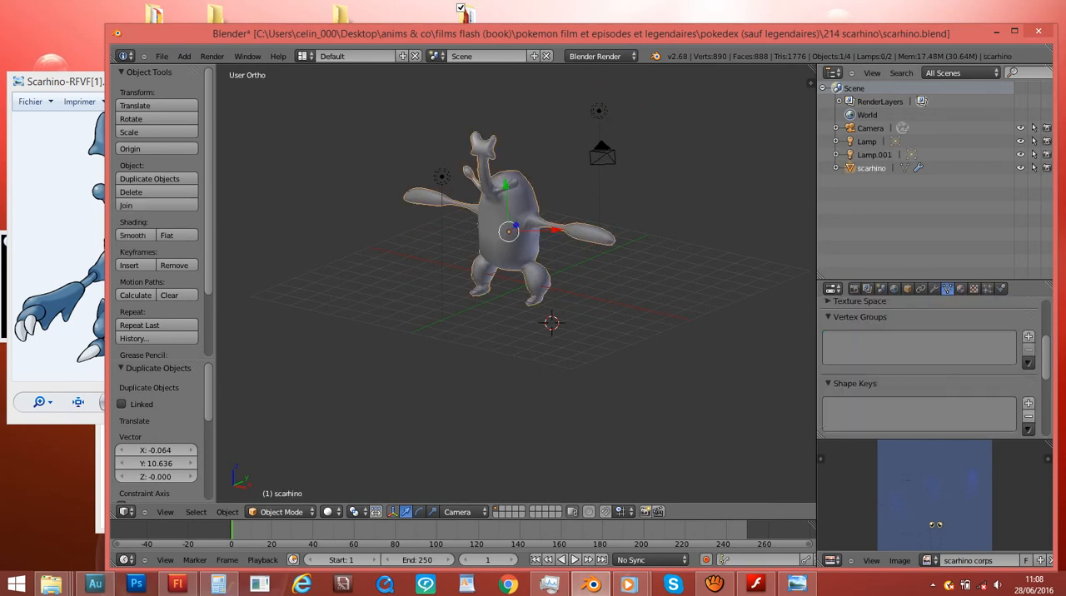
{"action": "right_click", "coordinate": [441, 176]}
{"action": "right_click", "coordinate": [599, 111]}
{"action": "right_click", "coordinate": [441, 176]}
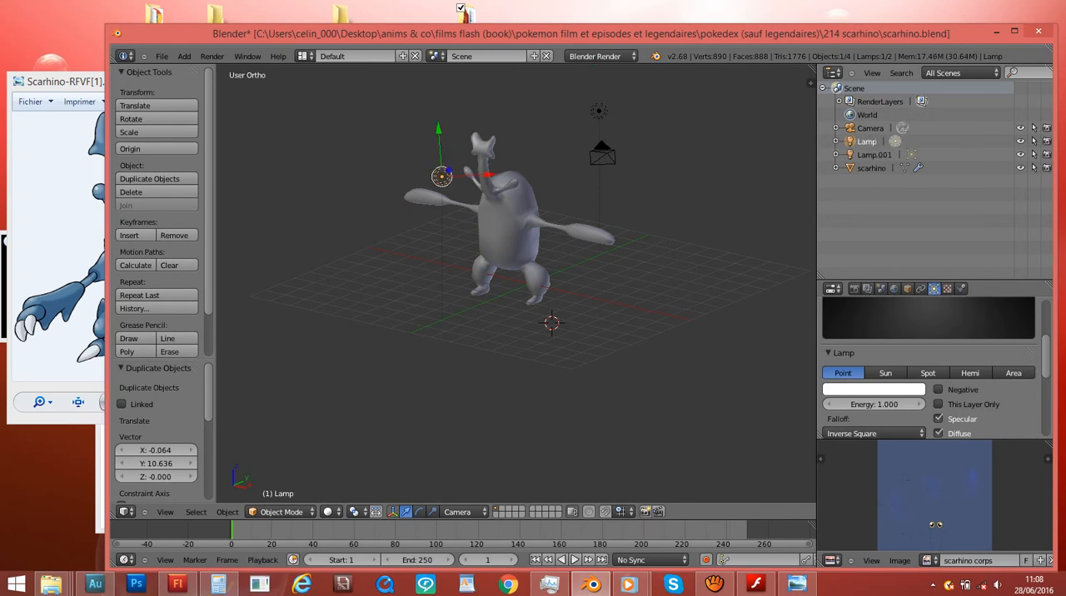
- Duplicate the scarhino mesh with an offset of about 4.688, 1.899, -3.928 and delete the copy
{"action": "right_click", "coordinate": [509, 225]}
{"action": "key", "text": "shift+d"}
{"action": "key", "text": "Return"}
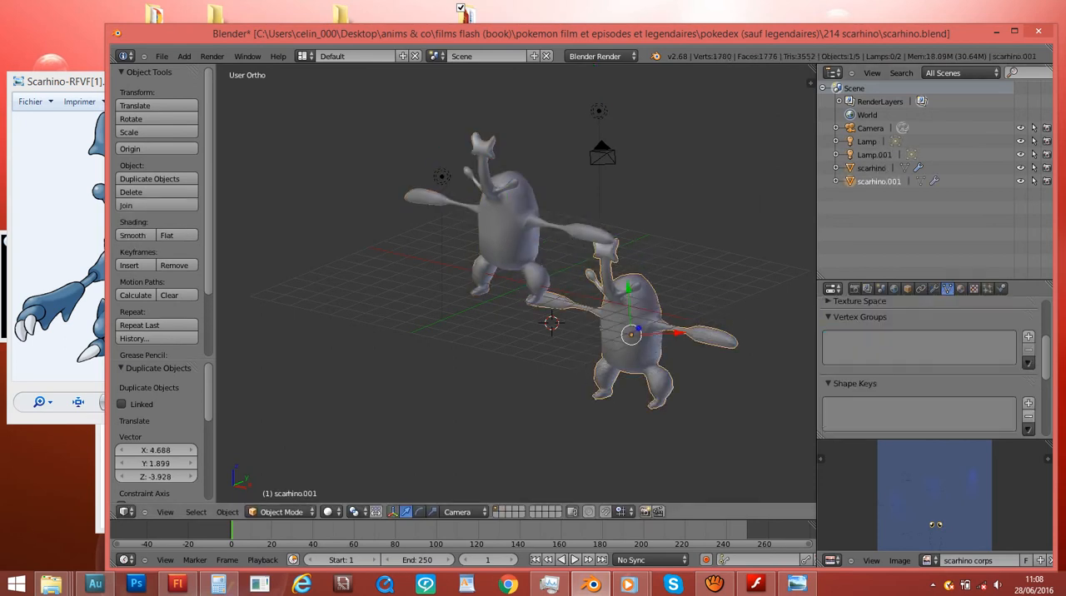
{"action": "key", "text": "x"}
{"action": "key", "text": "Return"}
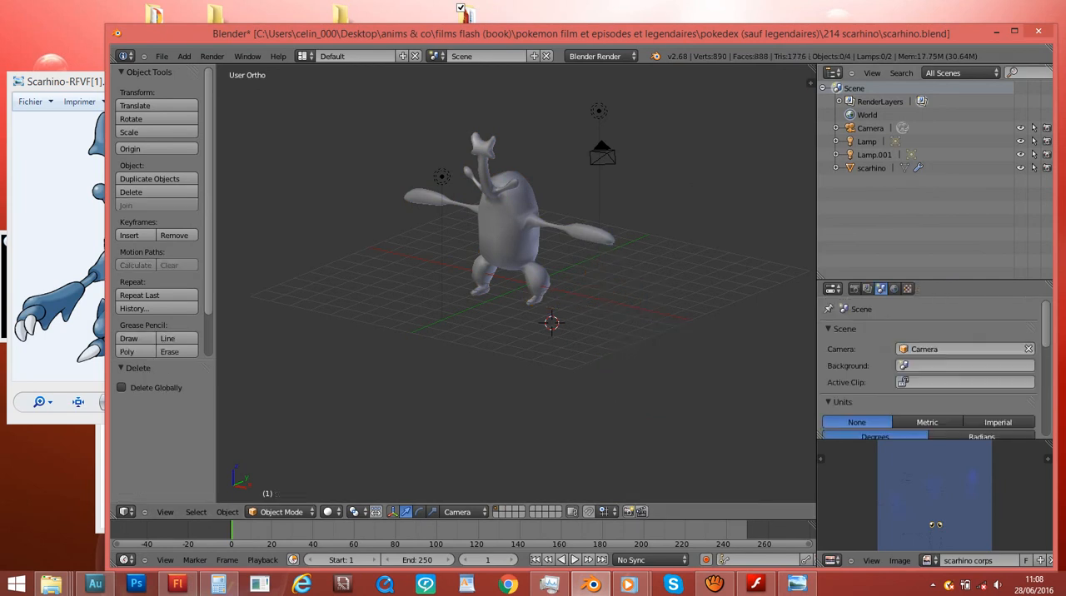
- Select the scarhino mesh and open its material settings
{"action": "right_click", "coordinate": [509, 225]}
{"action": "scroll", "coordinate": [509, 225], "scroll_direction": "up", "scroll_amount": 4}
{"action": "key", "text": "KP_1"}
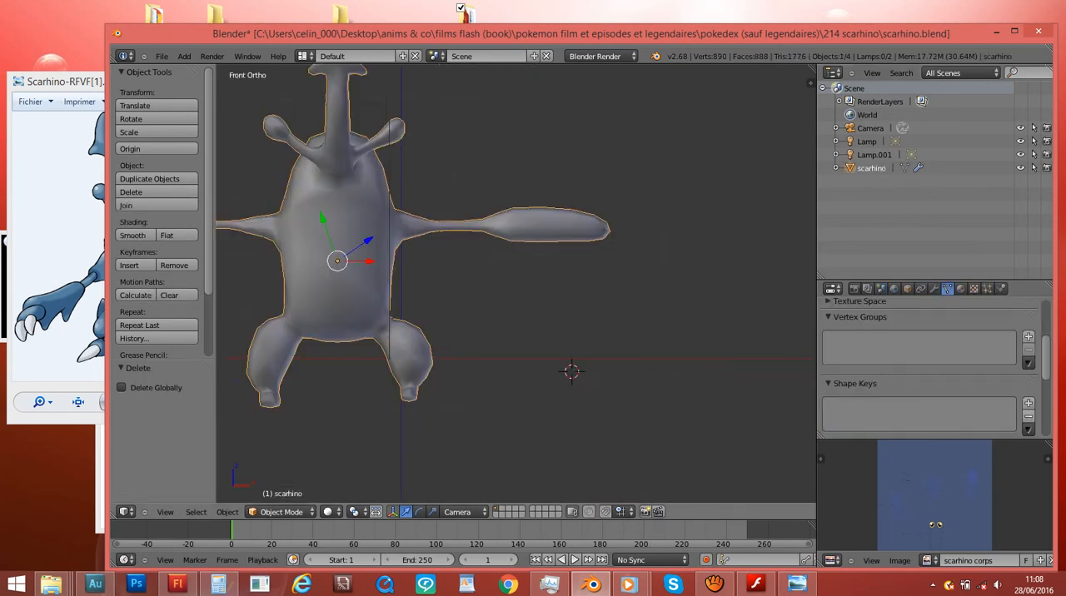
{"action": "scroll", "coordinate": [509, 225], "scroll_direction": "up", "scroll_amount": 5, "text": "shift"}
{"action": "scroll", "coordinate": [509, 225], "scroll_direction": "down", "scroll_amount": 5, "text": "ctrl"}
{"action": "middle_click_drag", "start_coordinate": [509, 225], "coordinate": [455, 244]}
{"action": "left_click", "coordinate": [961, 289]}
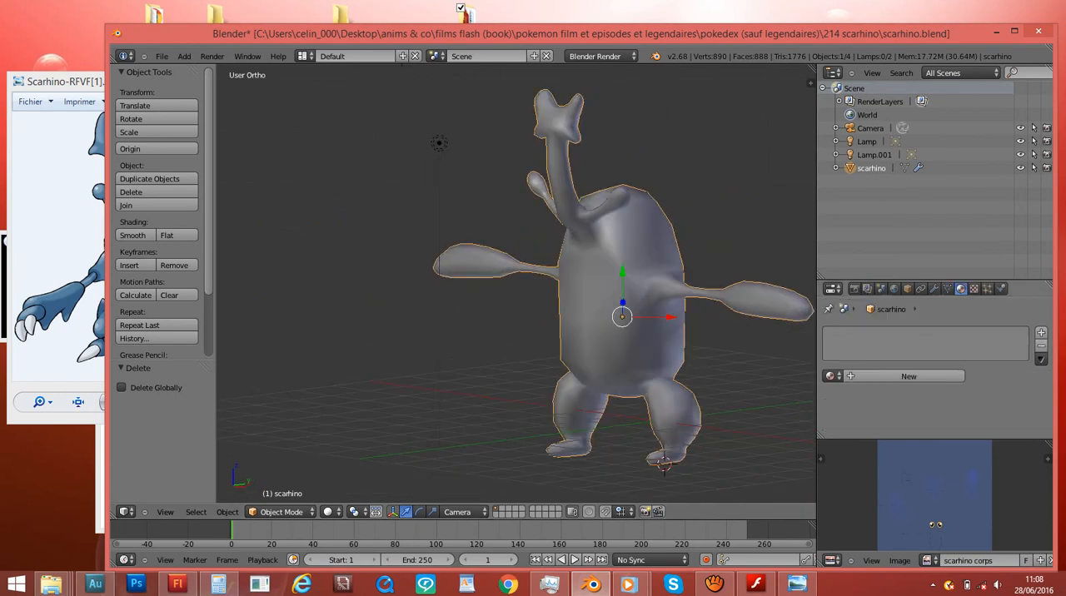
{"action": "left_click", "coordinate": [704, 248]}
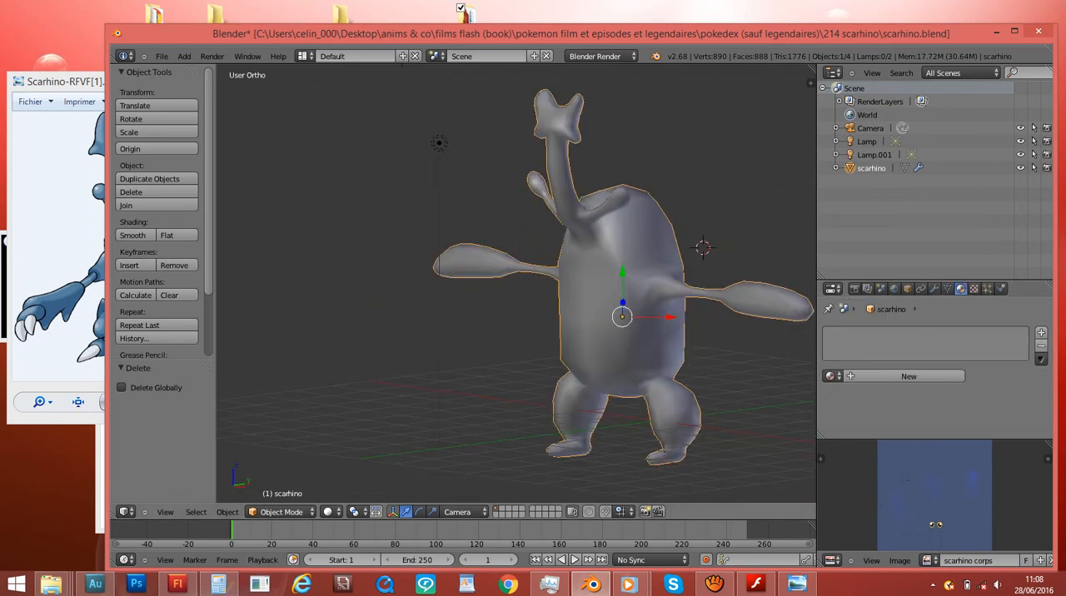
{"action": "key", "text": "XF86MonBrightnessUp"}
{"action": "key", "text": "XF86MonBrightnessUp"}
{"action": "key", "text": "XF86MonBrightnessUp"}
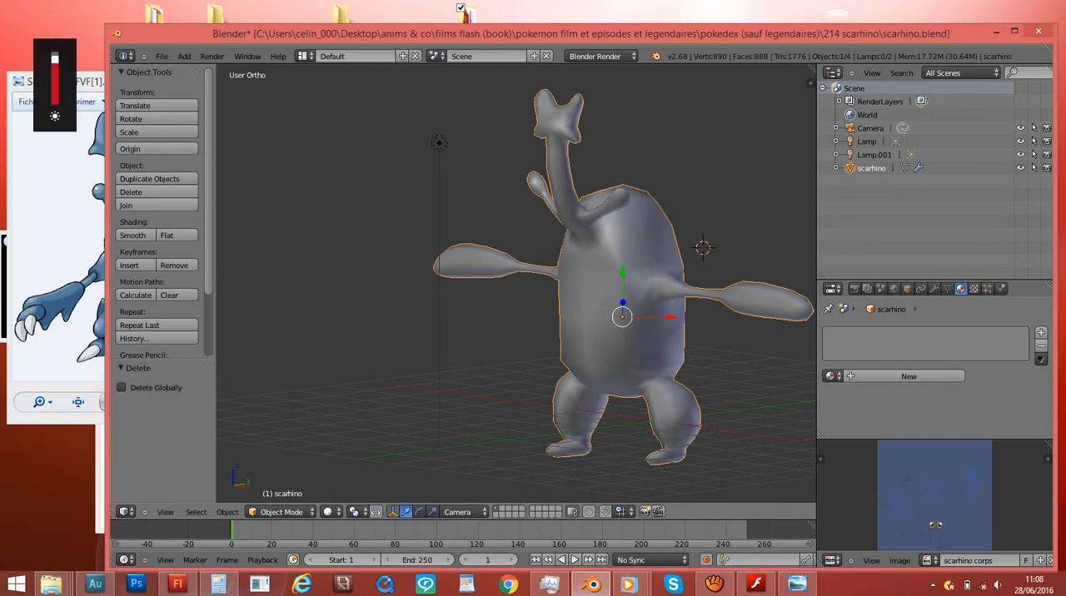
- Create a new material on the scarhino mesh
{"action": "left_click", "coordinate": [868, 288]}
{"action": "left_click", "coordinate": [881, 288]}
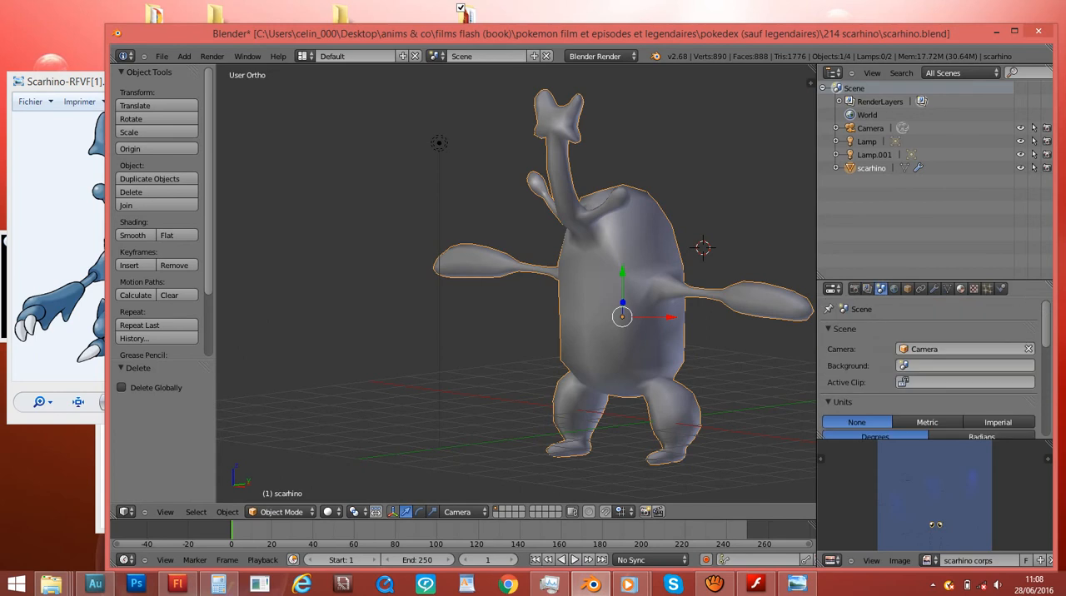
{"action": "left_click", "coordinate": [961, 288]}
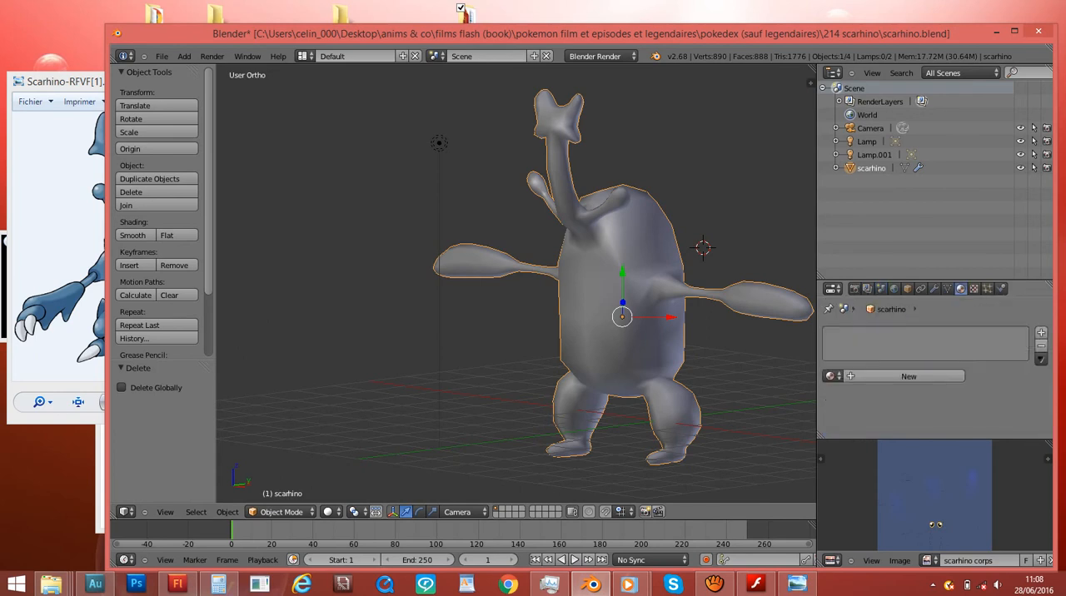
{"action": "left_click", "coordinate": [830, 376]}
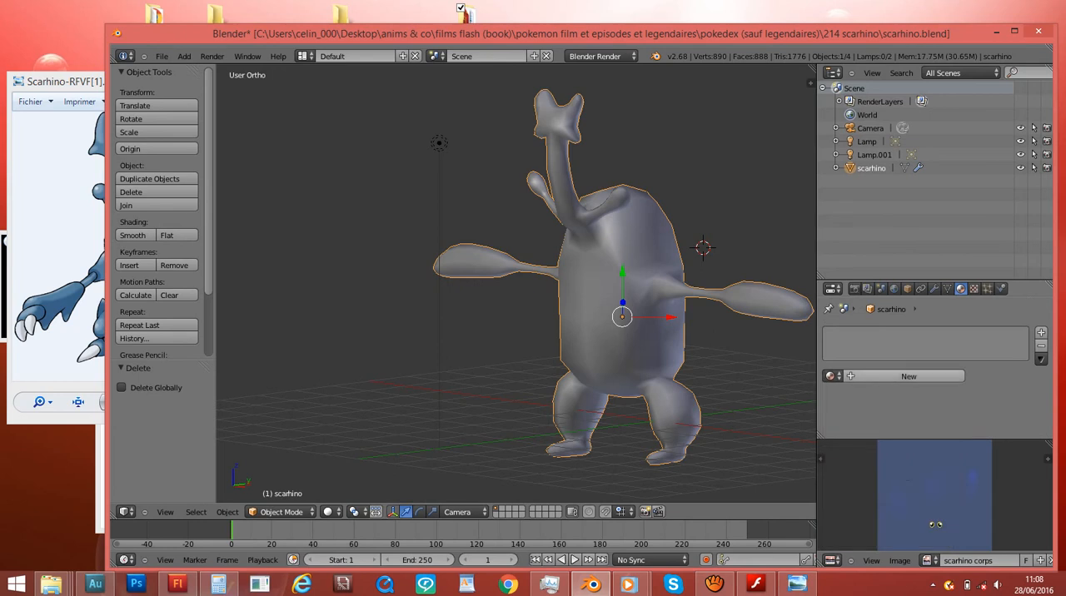
{"action": "left_click", "coordinate": [909, 376]}
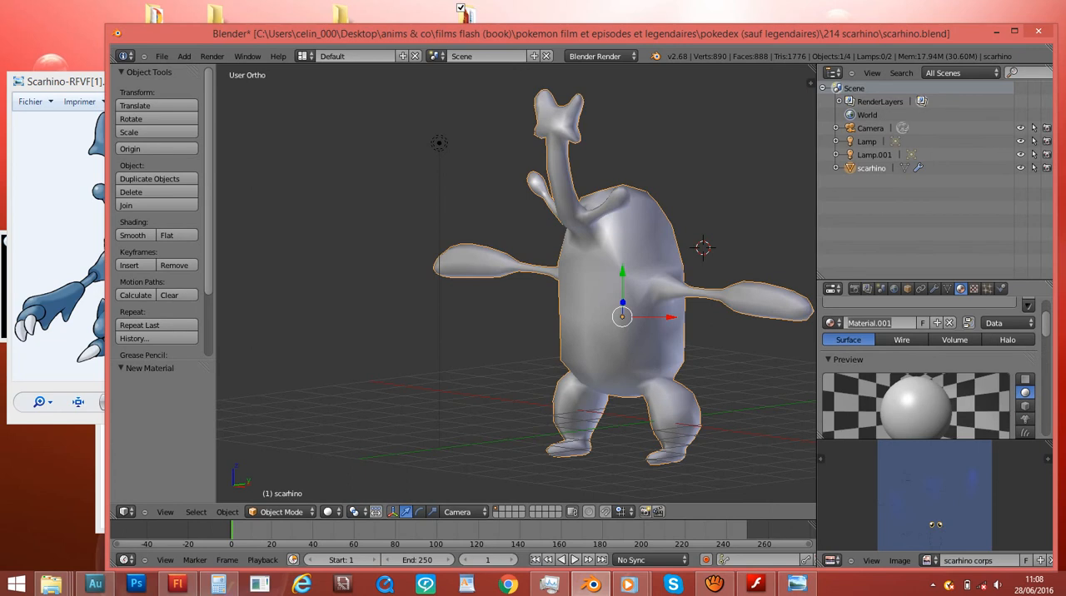
- Name the new material peau scarhino and maximize the Blender window
{"action": "left_click", "coordinate": [881, 322]}
{"action": "type", "text": "pu"}
{"action": "key", "text": "BackSpace"}
{"action": "key", "text": "BackSpace"}
{"action": "type", "text": "eau scarhino"}
{"action": "left_click", "coordinate": [1015, 31]}
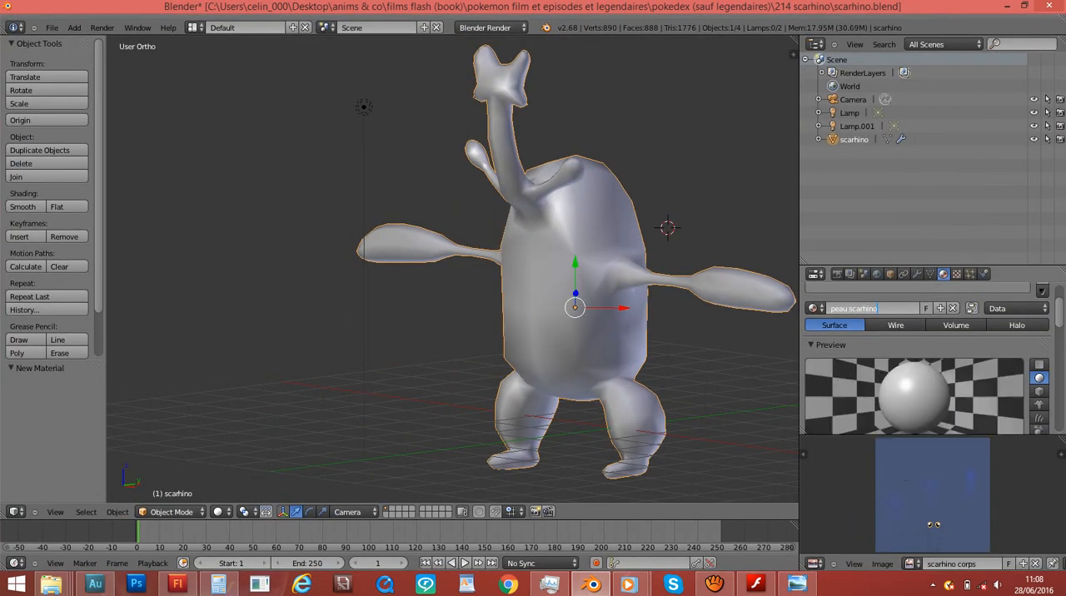
- Enable Face Textures in the options of the peau scarhino material and test-render the frame
{"action": "scroll", "coordinate": [928, 358], "scroll_direction": "down", "scroll_amount": 4}
{"action": "scroll", "coordinate": [928, 358], "scroll_direction": "down", "scroll_amount": 8}
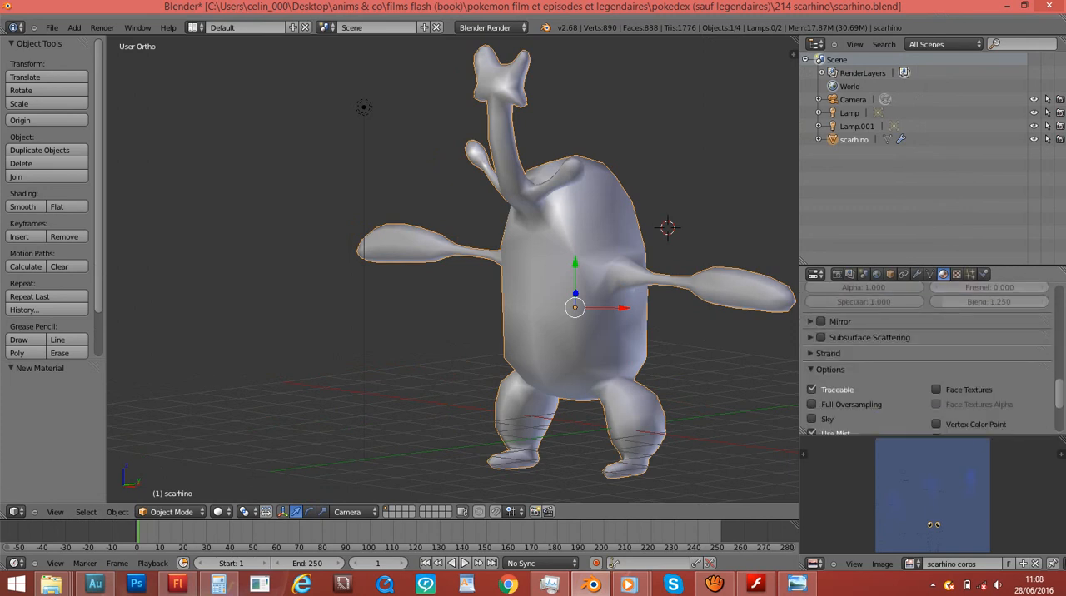
{"action": "scroll", "coordinate": [927, 358], "scroll_direction": "down", "scroll_amount": 4}
{"action": "scroll", "coordinate": [927, 359], "scroll_direction": "up", "scroll_amount": 1}
{"action": "left_click", "coordinate": [937, 337]}
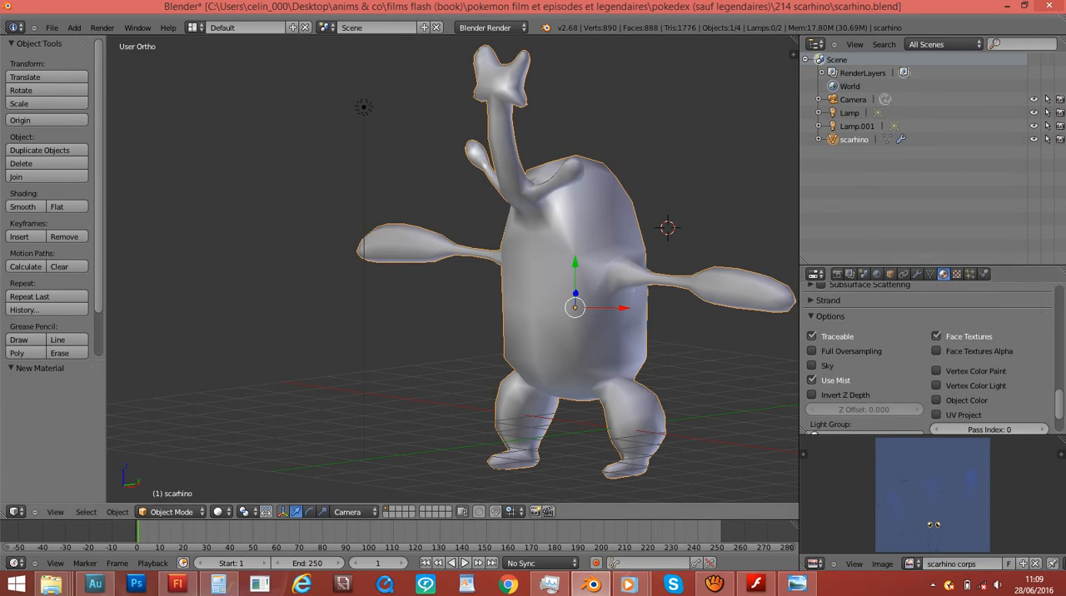
{"action": "key", "text": "F12"}
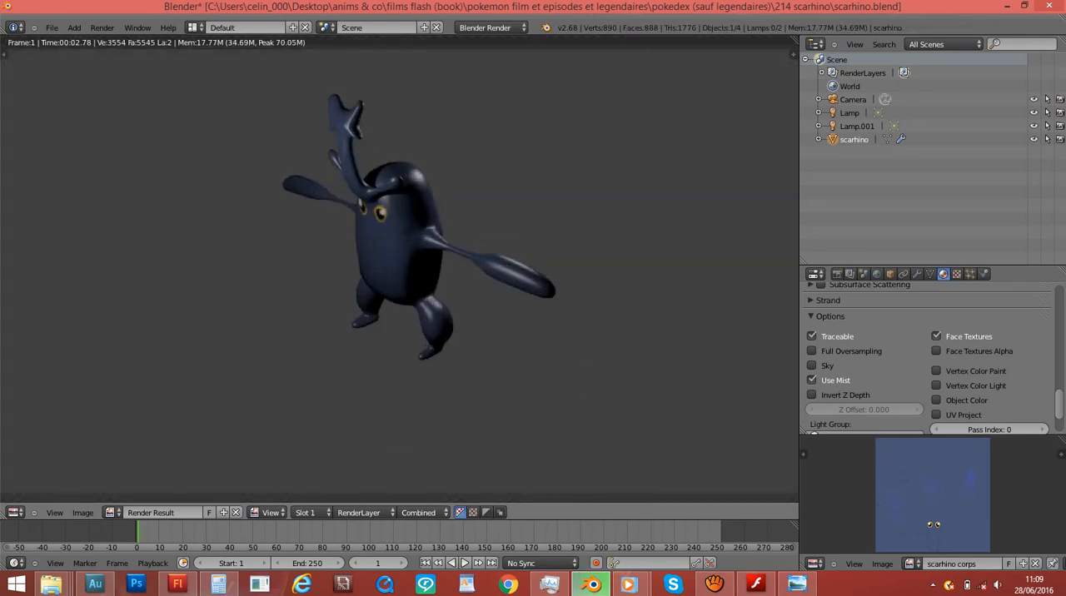
{"action": "scroll", "coordinate": [400, 269], "scroll_direction": "up", "scroll_amount": 4}
{"action": "scroll", "coordinate": [399, 269], "scroll_direction": "down", "scroll_amount": 3}
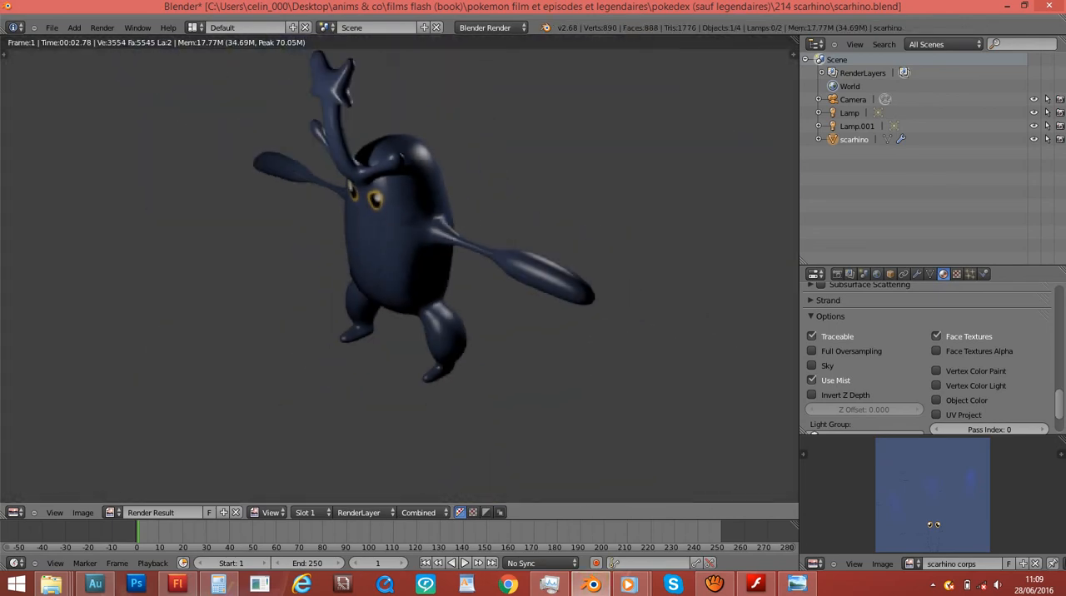
- Set the specular intensity of the peau scarhino material to 0.000
{"action": "scroll", "coordinate": [929, 358], "scroll_direction": "down", "scroll_amount": 3}
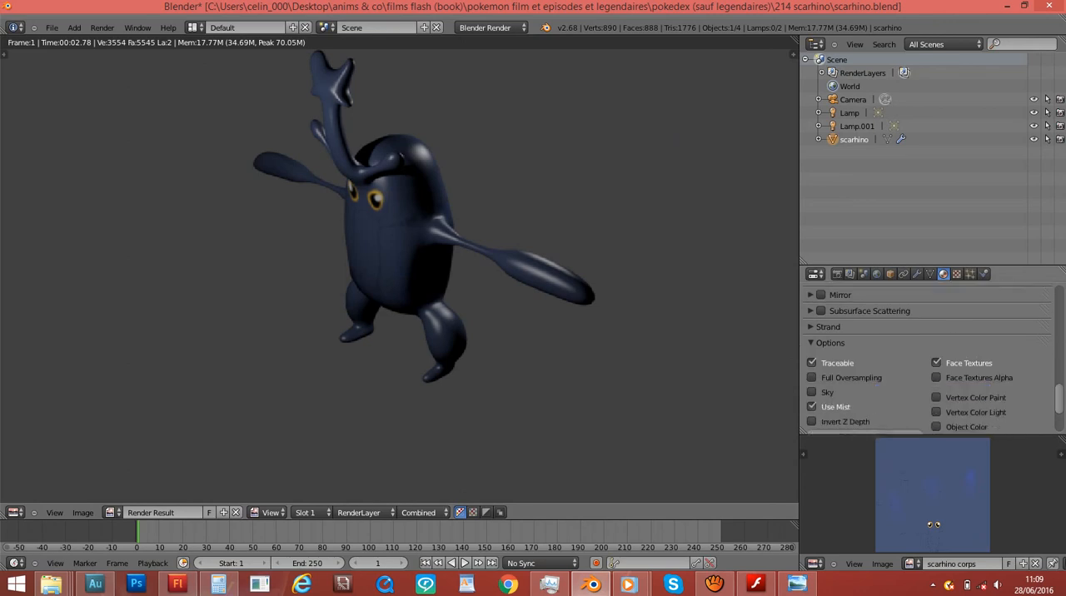
{"action": "scroll", "coordinate": [929, 359], "scroll_direction": "up", "scroll_amount": 7}
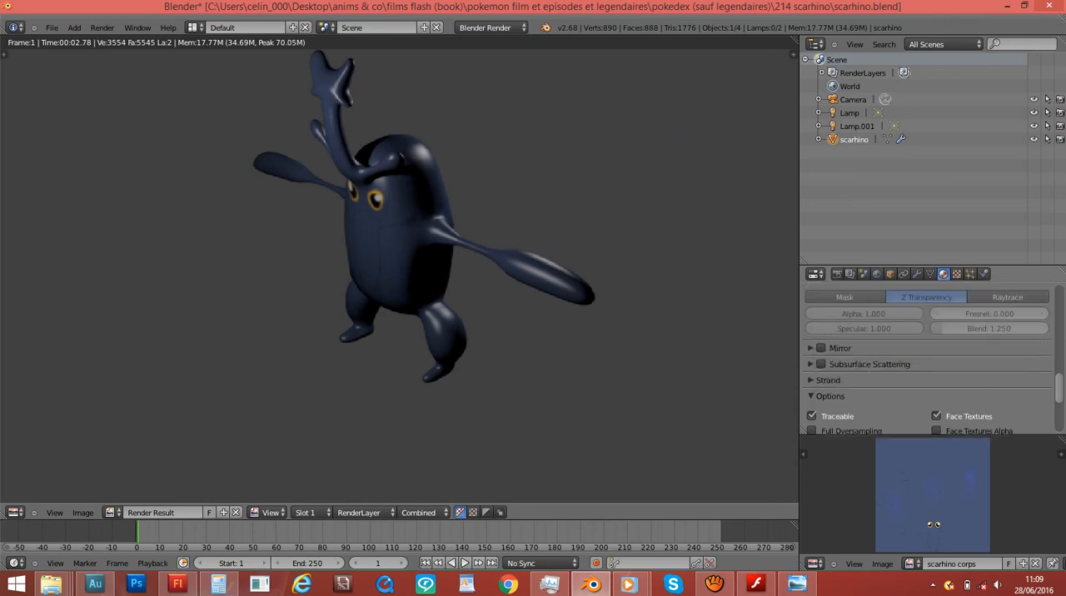
{"action": "scroll", "coordinate": [866, 337], "scroll_direction": "up", "scroll_amount": 1}
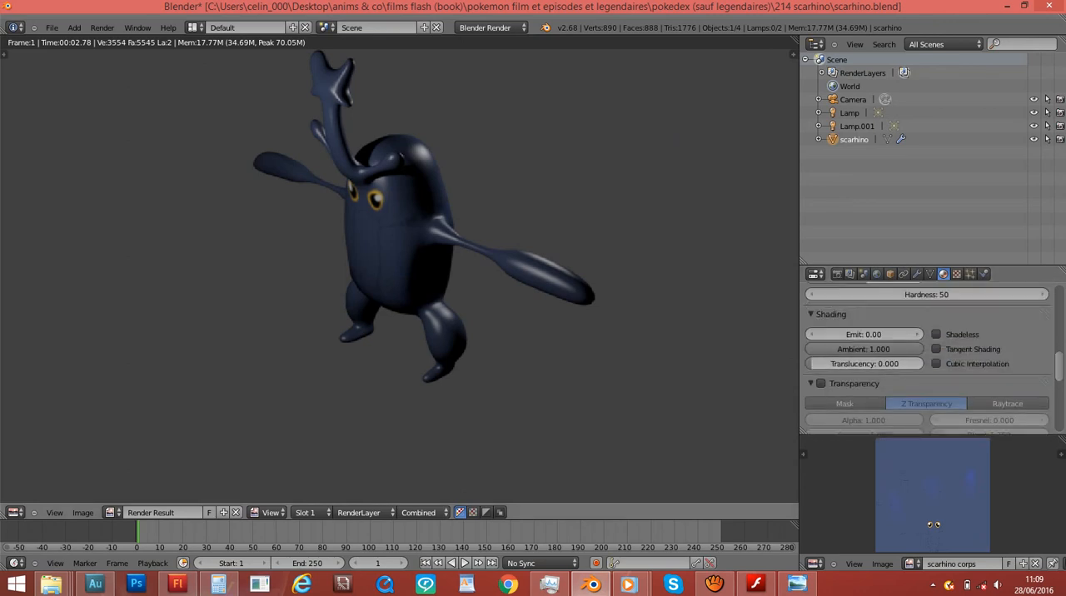
{"action": "scroll", "coordinate": [924, 358], "scroll_direction": "up", "scroll_amount": 4}
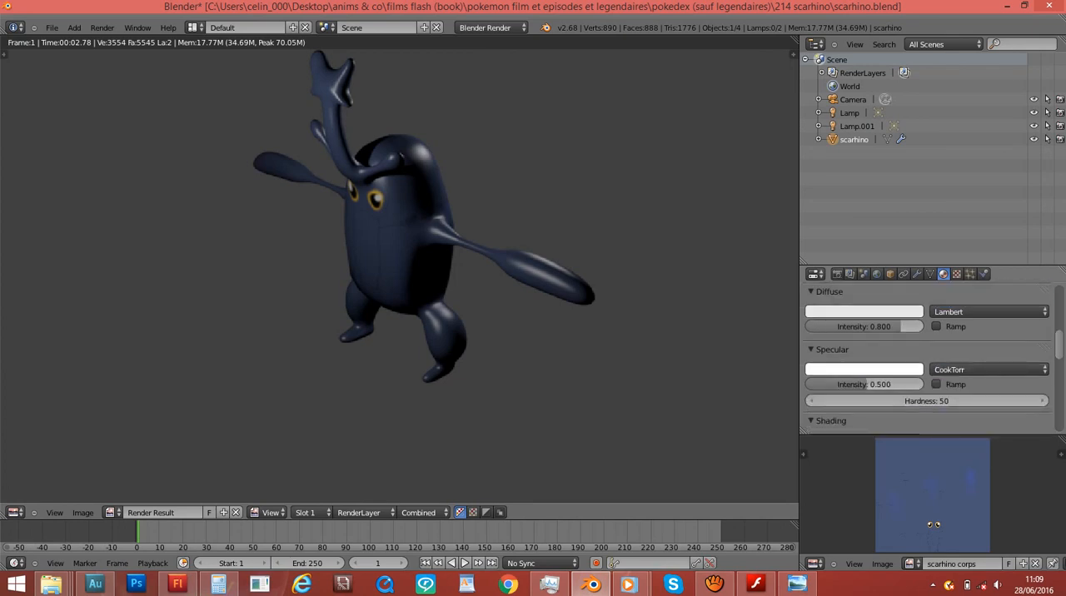
{"action": "left_click_drag", "start_coordinate": [868, 385], "coordinate": [807, 385]}
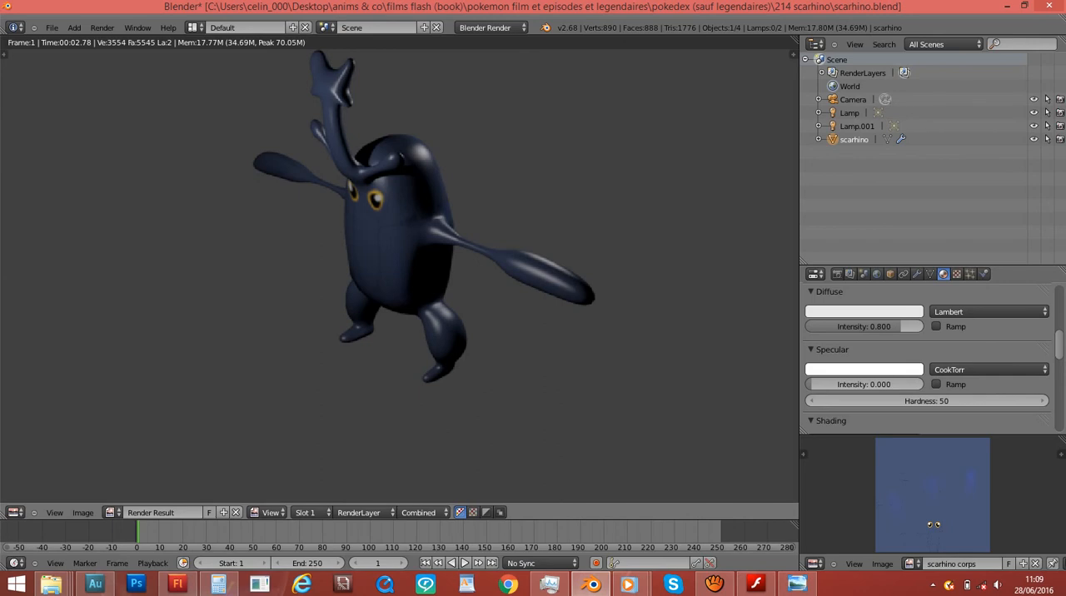
- Test-render the scarhino mesh with the material's diffuse intensity tried at 1.000, 0.337 and 0.000
{"action": "key", "text": "F12"}
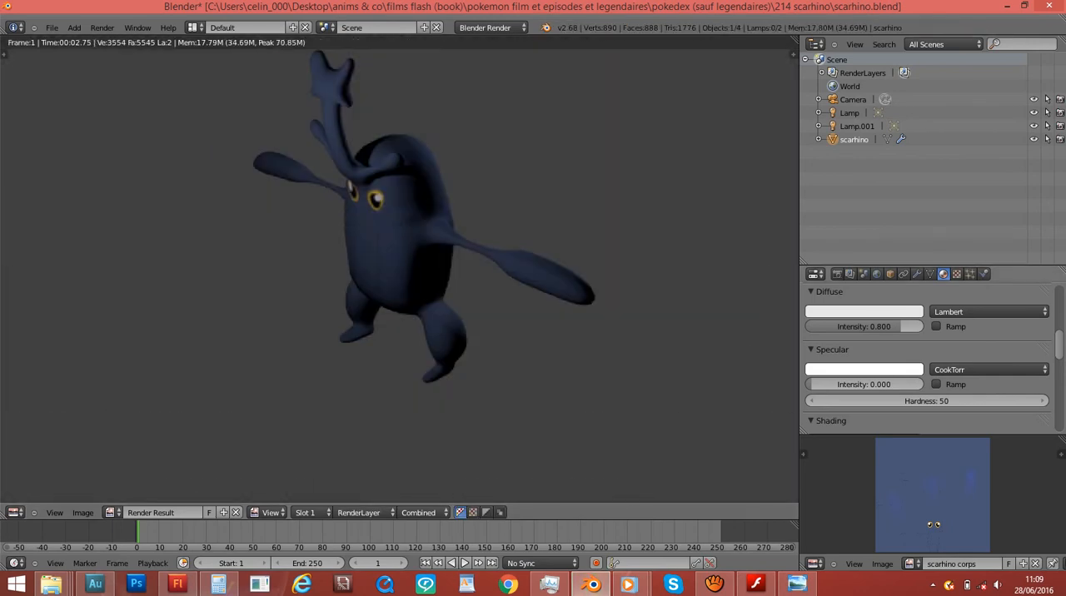
{"action": "left_click_drag", "start_coordinate": [891, 326], "coordinate": [925, 326]}
{"action": "key", "text": "F12"}
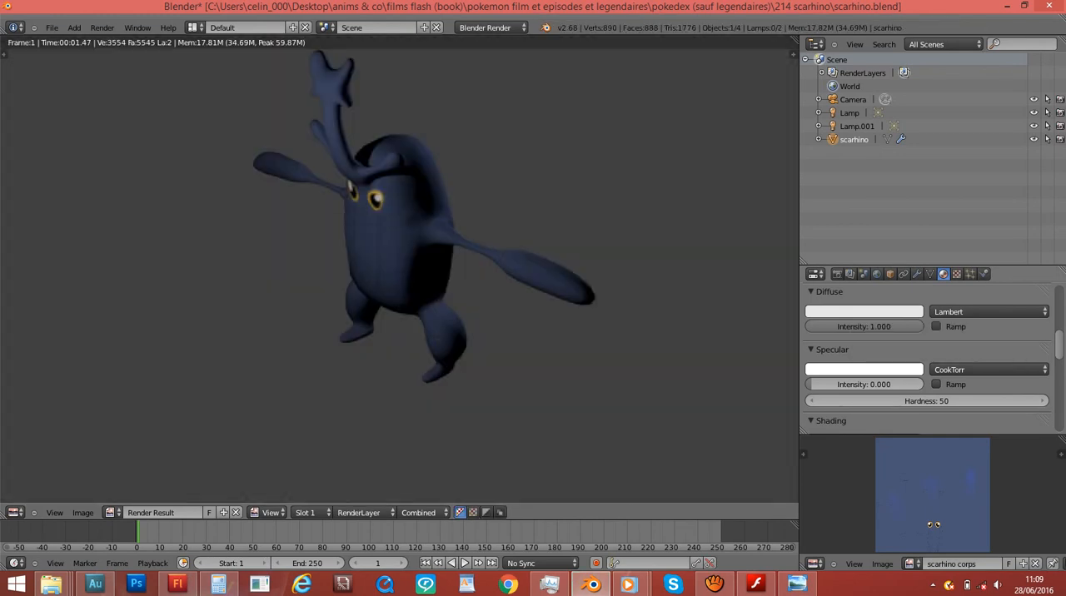
{"action": "left_click_drag", "start_coordinate": [908, 327], "coordinate": [843, 326]}
{"action": "key", "text": "F12"}
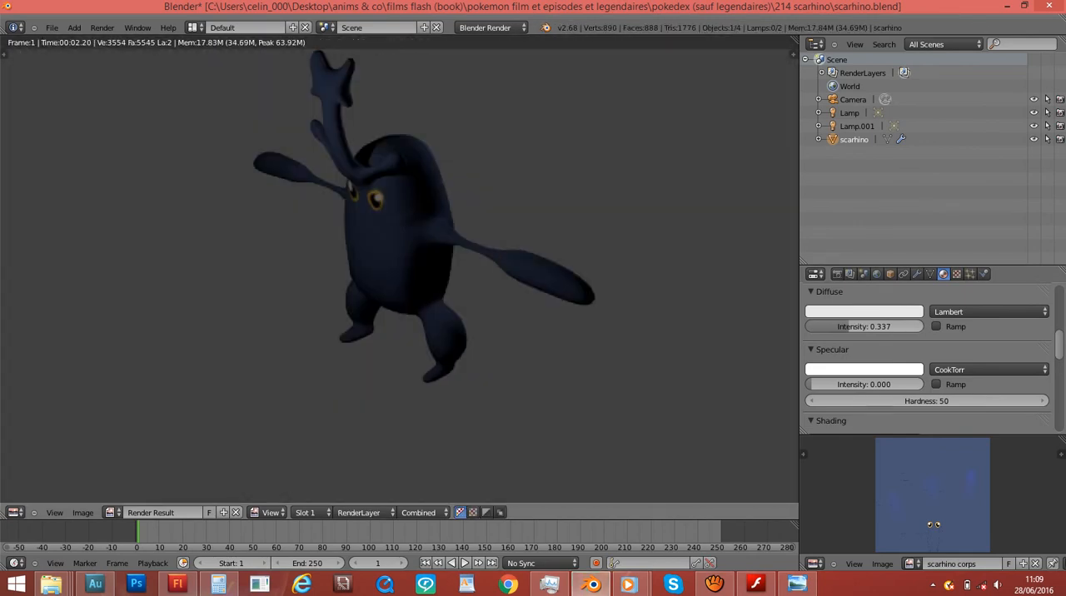
{"action": "key", "text": "Escape"}
{"action": "left_click_drag", "start_coordinate": [865, 327], "coordinate": [810, 327]}
{"action": "key", "text": "F12"}
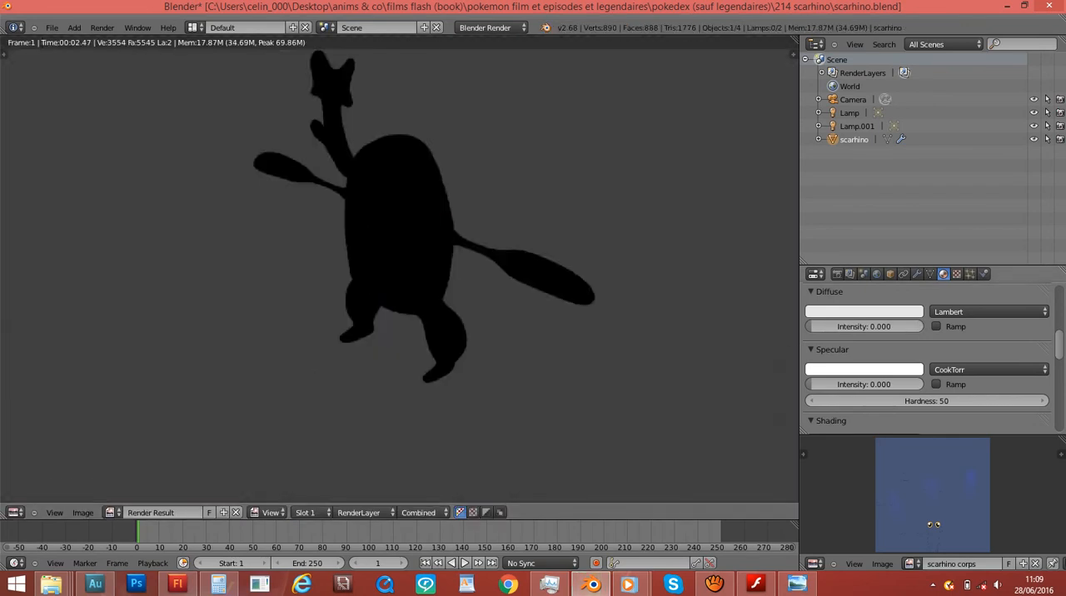
- Set both the diffuse and specular intensities of the peau scarhino material to 1.000, test-rendering each change
{"action": "left_click_drag", "start_coordinate": [840, 326], "coordinate": [923, 327]}
{"action": "key", "text": "F12"}
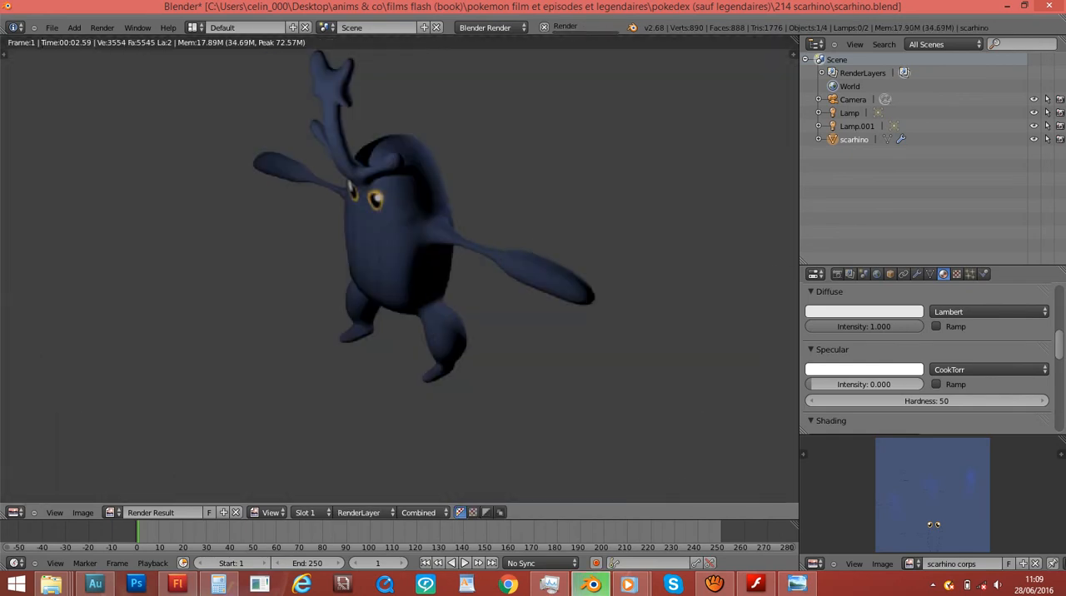
{"action": "left_click_drag", "start_coordinate": [821, 384], "coordinate": [923, 384]}
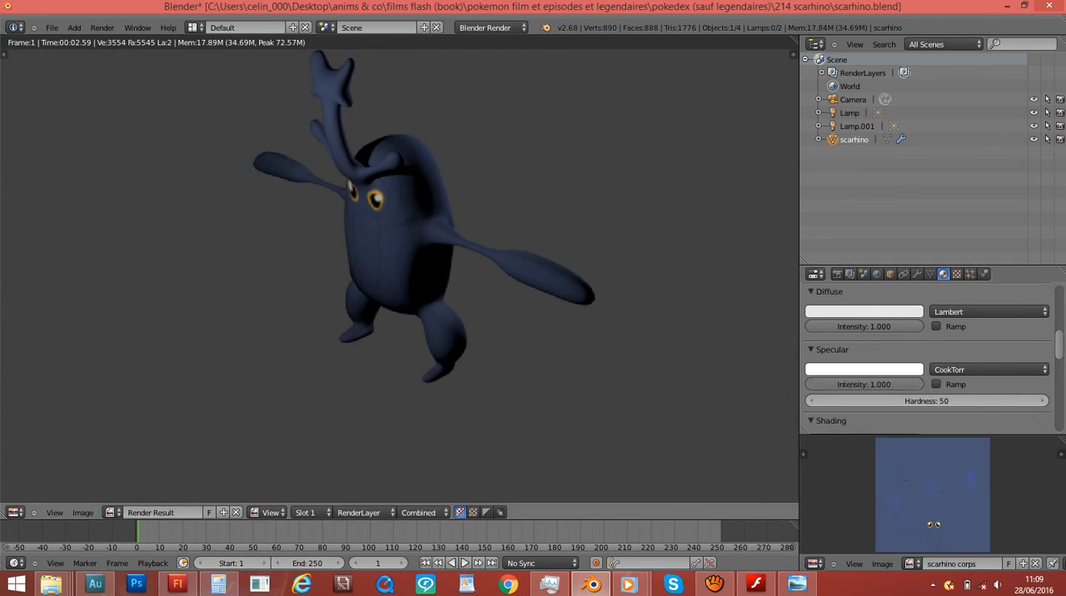
{"action": "key", "text": "F12"}
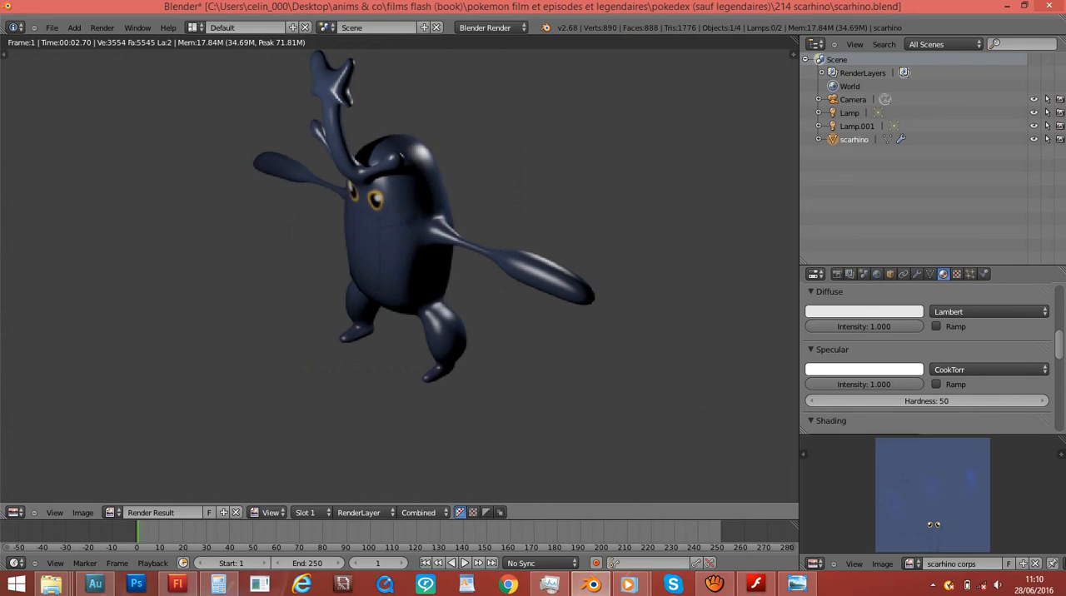
- Restore the Blender window beside the Scarhino reference image and close the render result
{"action": "left_click_drag", "start_coordinate": [408, 6], "coordinate": [822, 77]}
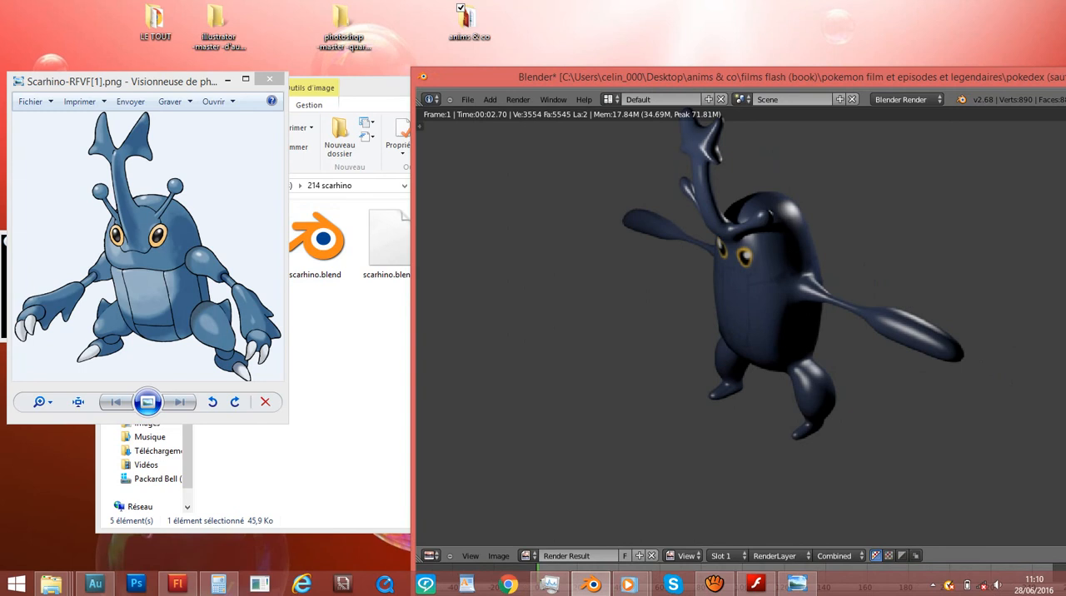
{"action": "left_click_drag", "start_coordinate": [822, 77], "coordinate": [593, 55]}
{"action": "scroll", "coordinate": [516, 287], "scroll_direction": "down", "scroll_amount": 1}
{"action": "key", "text": "Escape"}
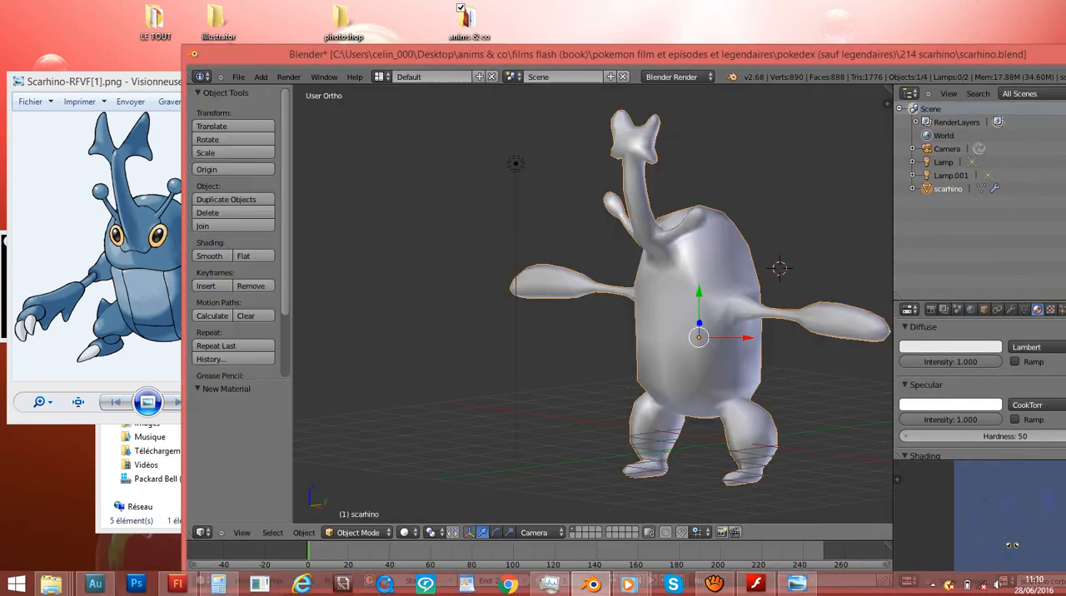
{"action": "middle_click_drag", "start_coordinate": [516, 287], "coordinate": [683, 288]}
{"action": "left_click_drag", "start_coordinate": [594, 55], "coordinate": [509, 55]}
- Compare test renders of the peau scarhino material with Face Textures disabled and re-enabled
{"action": "scroll", "coordinate": [925, 392], "scroll_direction": "down", "scroll_amount": 7}
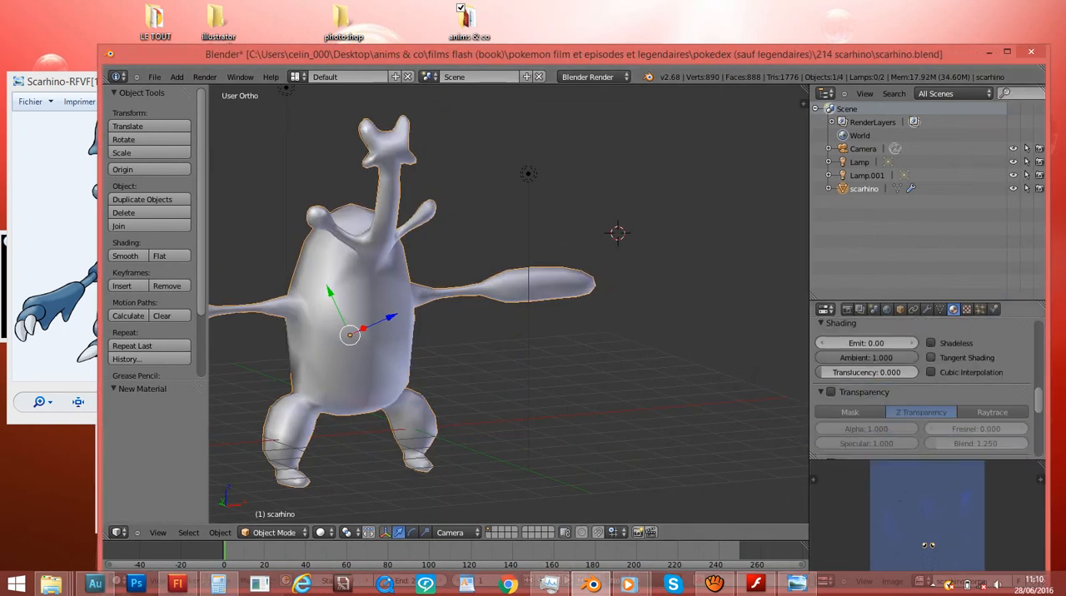
{"action": "scroll", "coordinate": [925, 392], "scroll_direction": "down", "scroll_amount": 3}
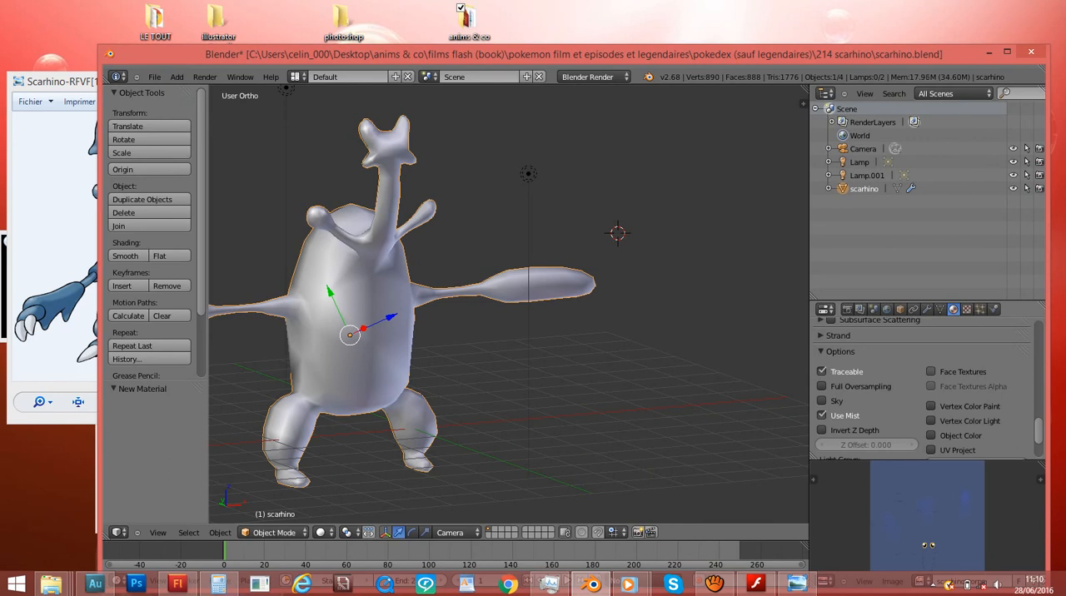
{"action": "scroll", "coordinate": [924, 392], "scroll_direction": "down", "scroll_amount": 2}
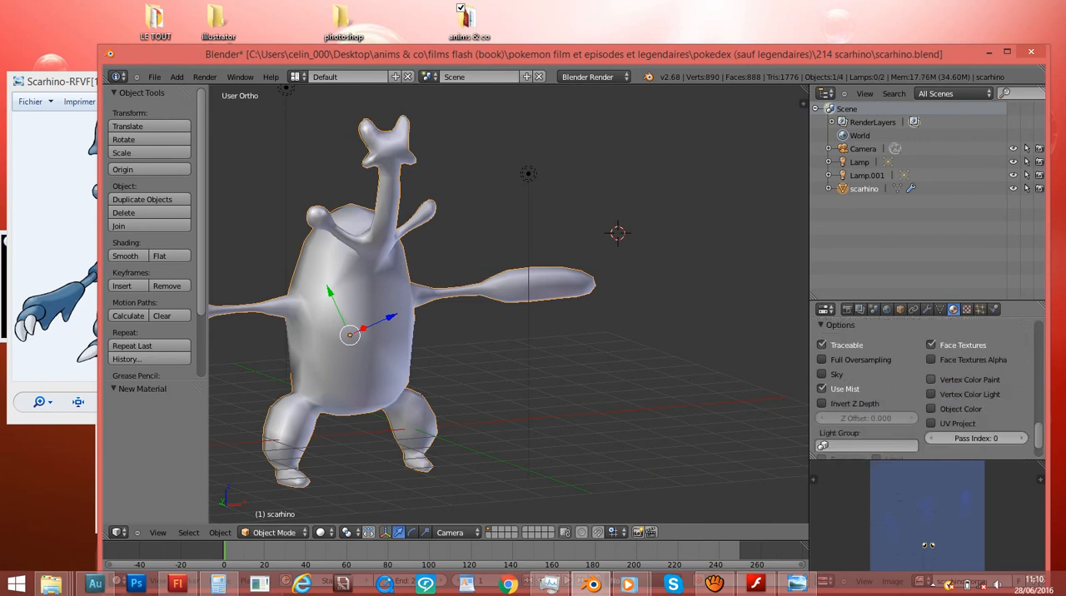
{"action": "left_click", "coordinate": [932, 345]}
{"action": "key", "text": "F12"}
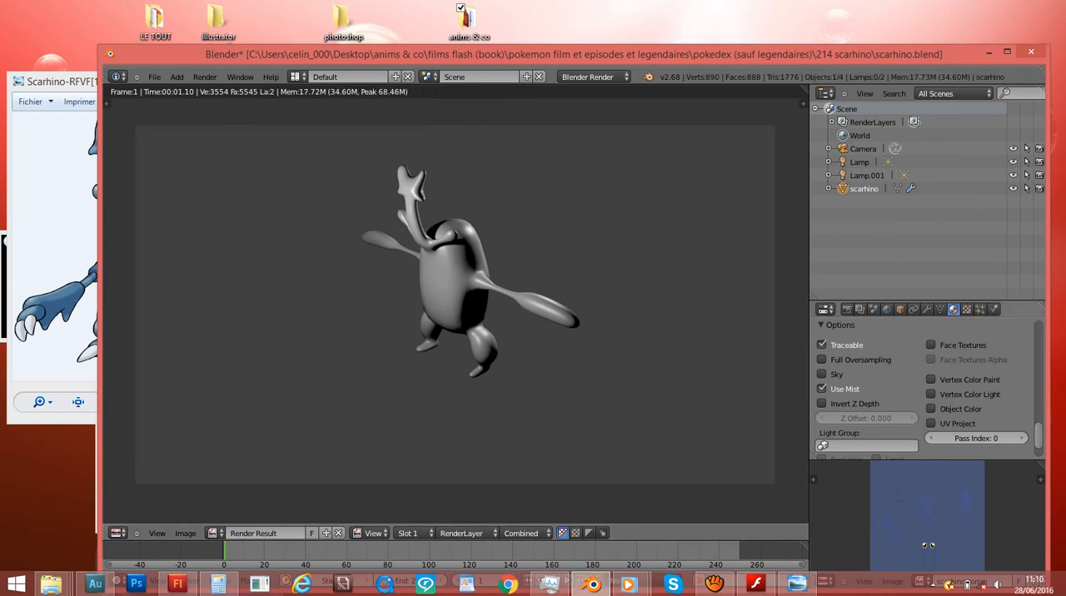
{"action": "left_click", "coordinate": [933, 345]}
{"action": "key", "text": "F12"}
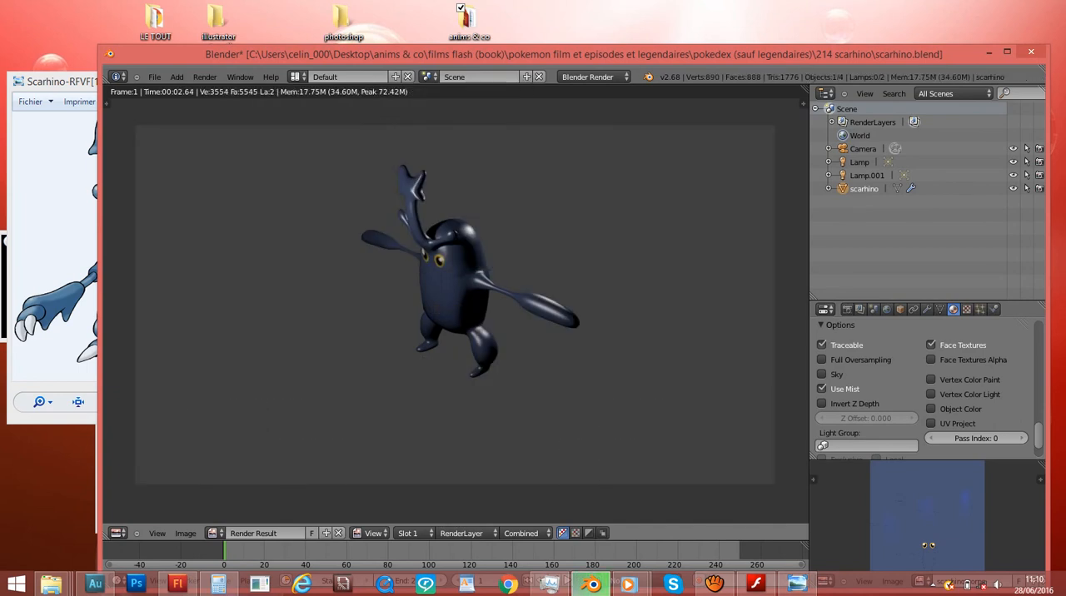
- Select the camera and compare the scene seen through it with the rendered image
{"action": "scroll", "coordinate": [456, 305], "scroll_direction": "up", "scroll_amount": 3}
{"action": "scroll", "coordinate": [456, 305], "scroll_direction": "down", "scroll_amount": 4}
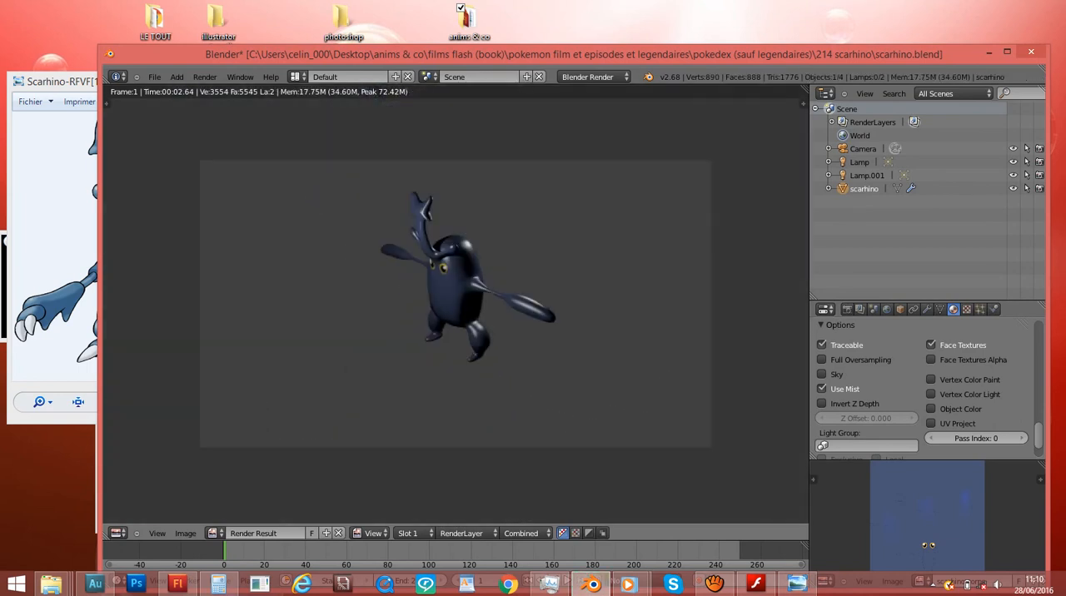
{"action": "key", "text": "Escape"}
{"action": "scroll", "coordinate": [589, 265], "scroll_direction": "down", "scroll_amount": 8}
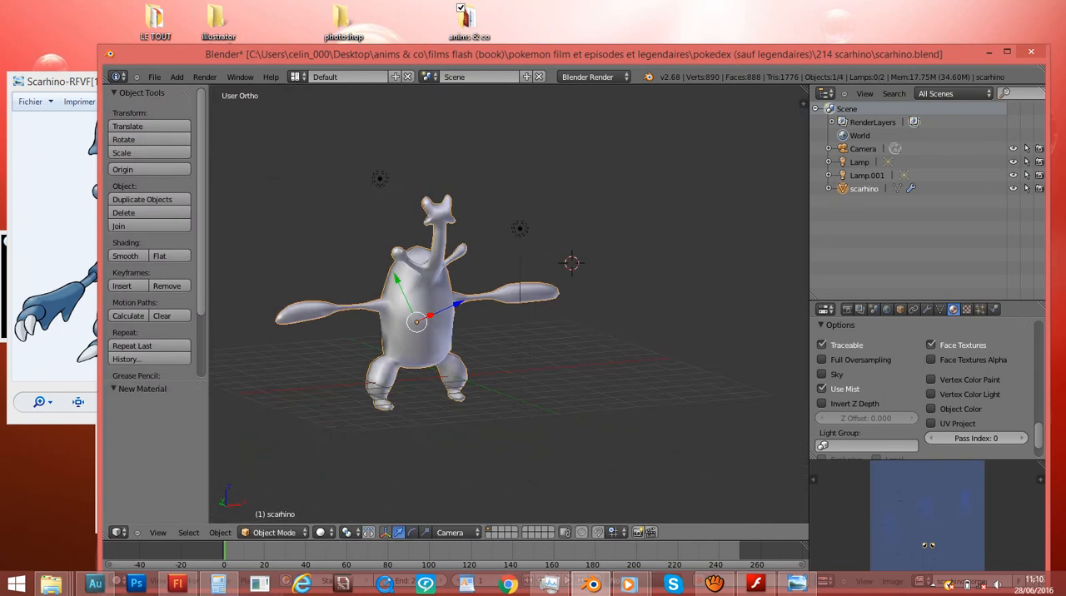
{"action": "right_click", "coordinate": [589, 265]}
{"action": "key", "text": "KP_0"}
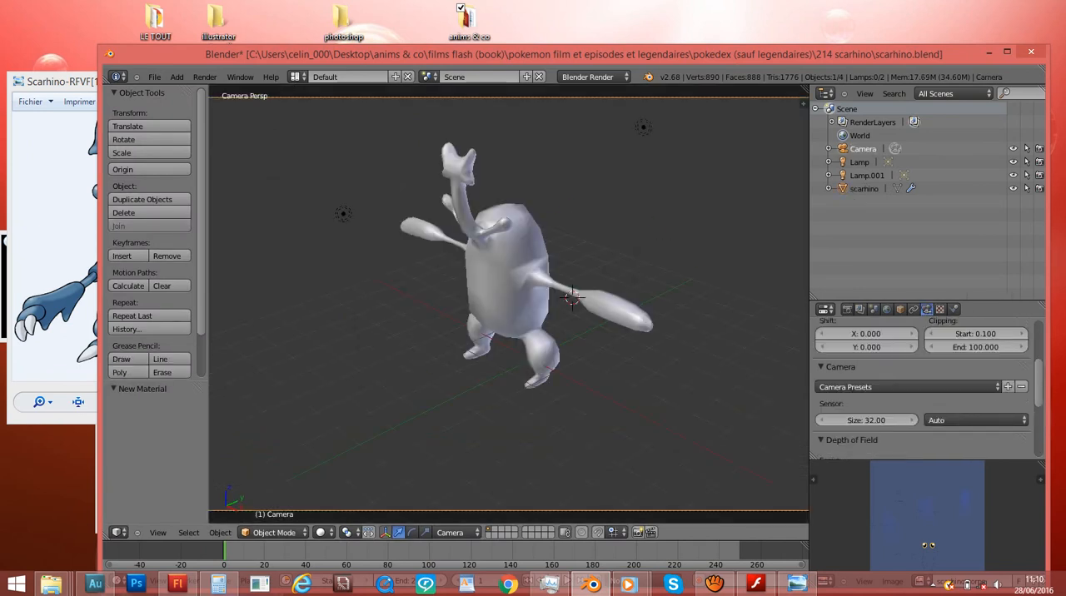
{"action": "scroll", "coordinate": [508, 304], "scroll_direction": "up", "scroll_amount": 1}
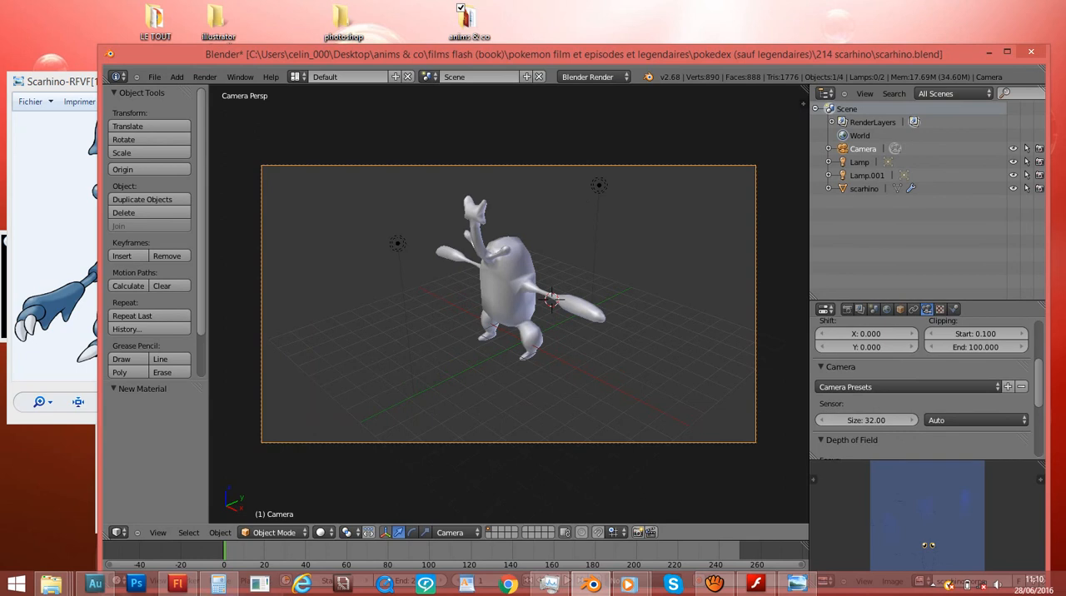
{"action": "key", "text": "F12"}
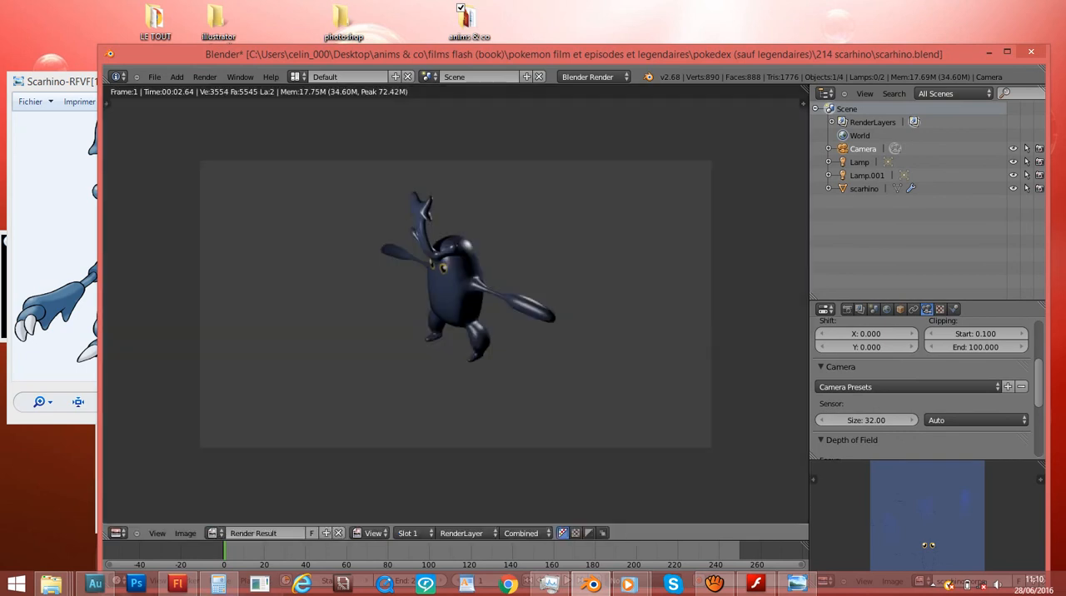
{"action": "key", "text": "Escape"}
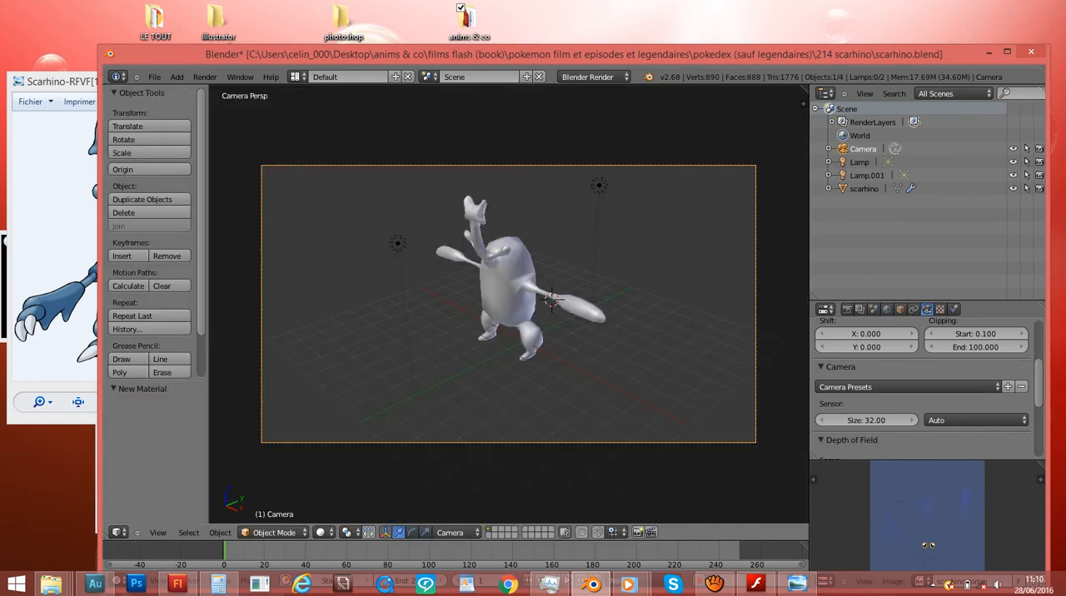
- Lower the camera and bring it closer to scarhino, moving it about 7.91 along Y and -7.29 along Z
{"action": "key", "text": "KP_1"}
{"action": "scroll", "coordinate": [509, 305], "scroll_direction": "up", "scroll_amount": 4}
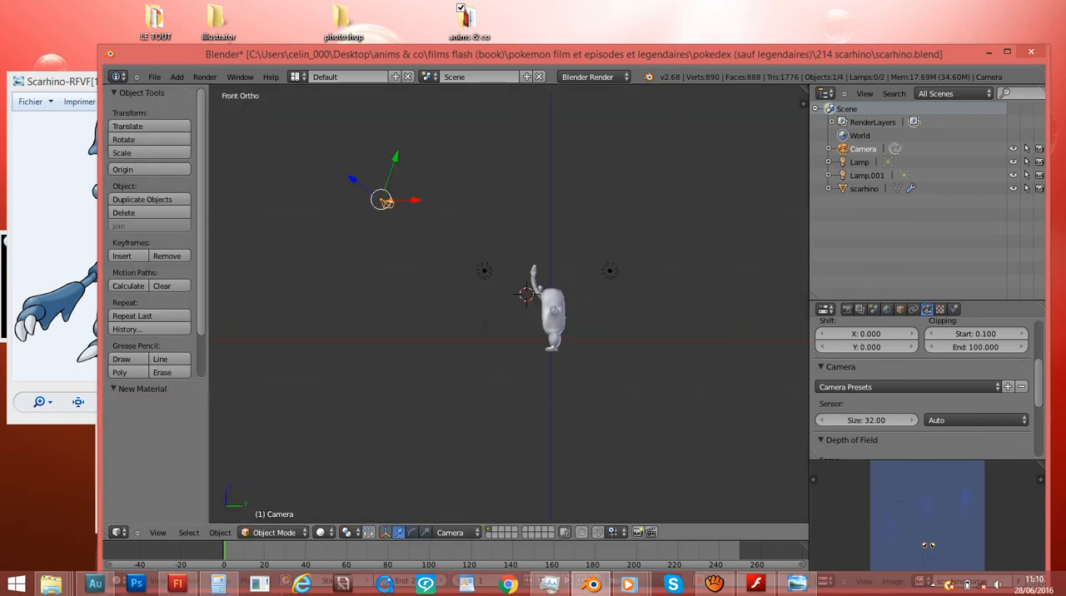
{"action": "key", "text": "g"}
{"action": "left_click", "coordinate": [477, 287]}
- Move and rotate the camera in the top view so it sits directly in front of scarhino and faces it
{"action": "key", "text": "KP_7"}
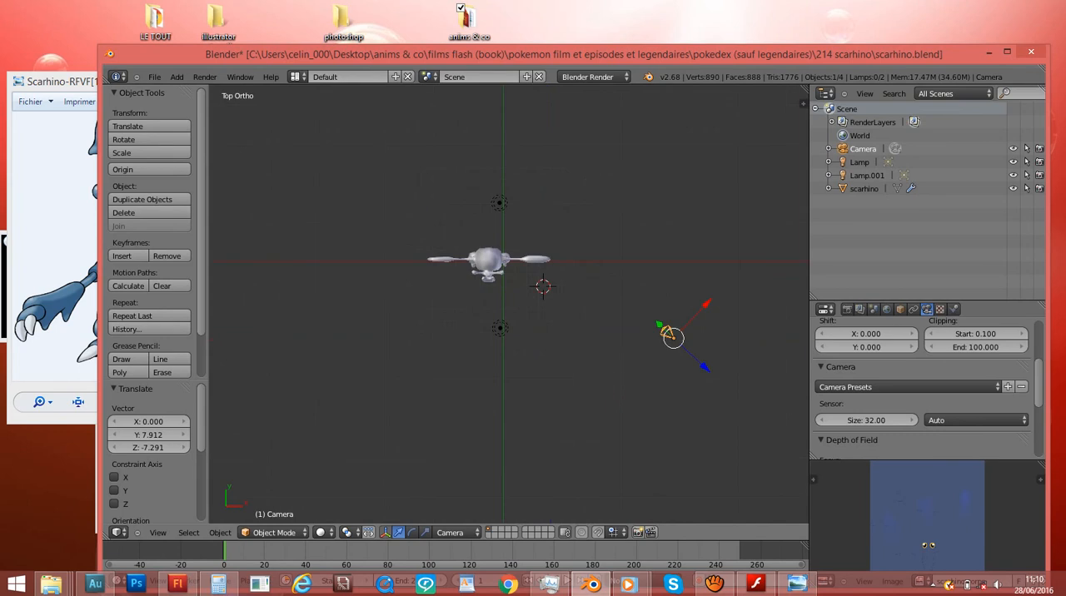
{"action": "key", "text": "r"}
{"action": "left_click", "coordinate": [779, 321]}
{"action": "key", "text": "g"}
{"action": "left_click", "coordinate": [549, 350]}
{"action": "key", "text": "r"}
{"action": "left_click", "coordinate": [548, 359]}
{"action": "key", "text": "r"}
{"action": "left_click", "coordinate": [546, 366]}
{"action": "key", "text": "g"}
{"action": "left_click", "coordinate": [556, 367]}
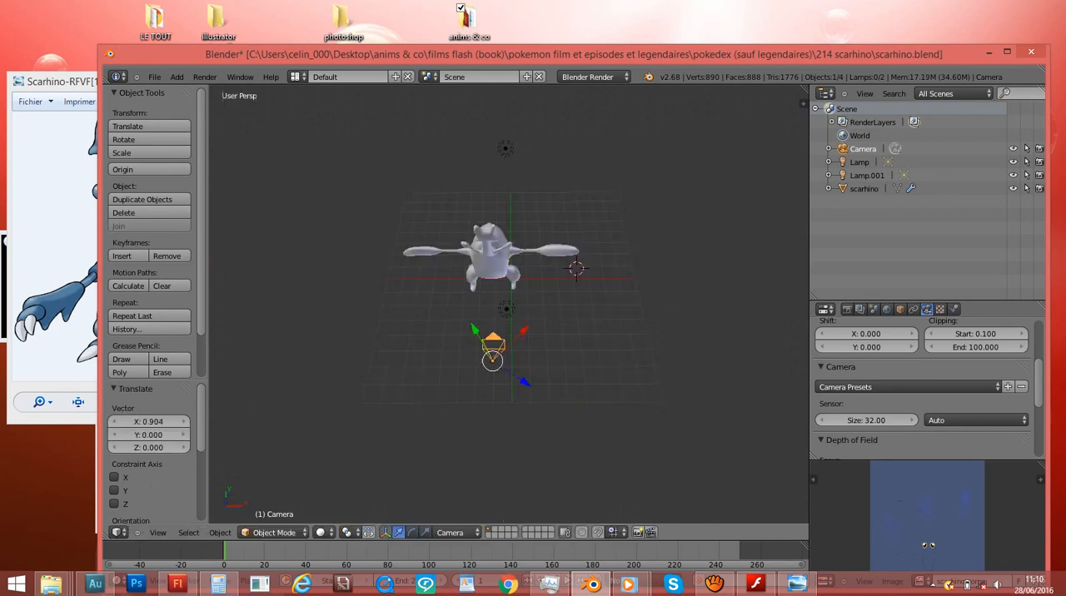
- Tilt the camera in the side view, move it about -6.27 along Y and 0.79 along Z, and adjust its framing
{"action": "key", "text": "KP_0"}
{"action": "key", "text": "KP_3"}
{"action": "key", "text": "r"}
{"action": "left_click", "coordinate": [614, 331]}
{"action": "key", "text": "g"}
{"action": "left_click", "coordinate": [540, 323]}
{"action": "key", "text": "KP_0"}
{"action": "key", "text": "g"}
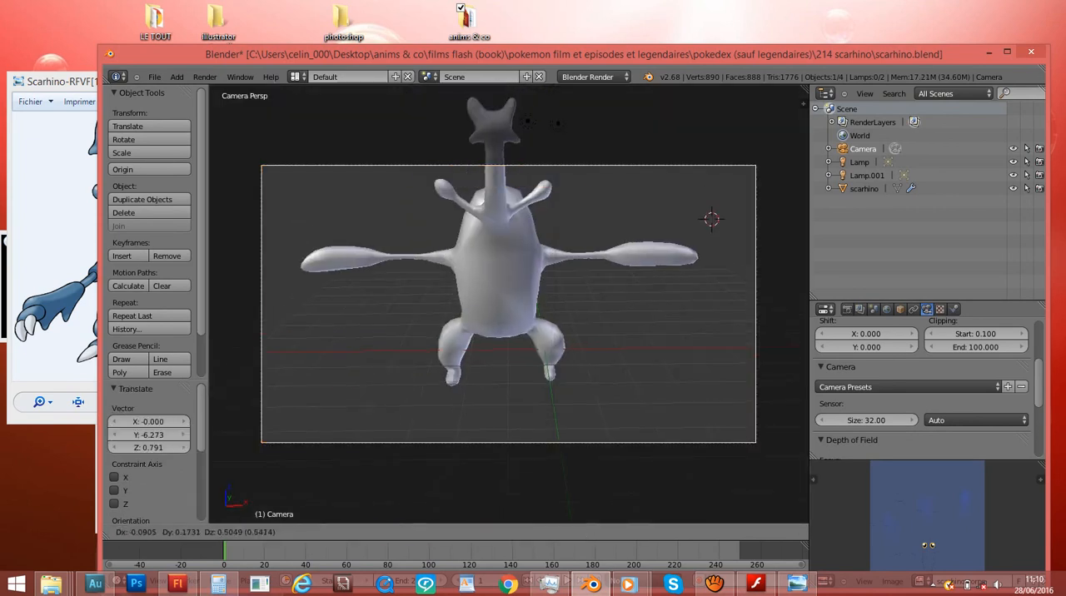
{"action": "left_click", "coordinate": [575, 272]}
- Tilt and pull the camera back until scarhino's whole body fits the frame, and test-render the front view
{"action": "key", "text": "KP_3"}
{"action": "key", "text": "r"}
{"action": "left_click", "coordinate": [577, 275]}
{"action": "key", "text": "g"}
{"action": "left_click", "coordinate": [541, 266]}
{"action": "key", "text": "KP_0"}
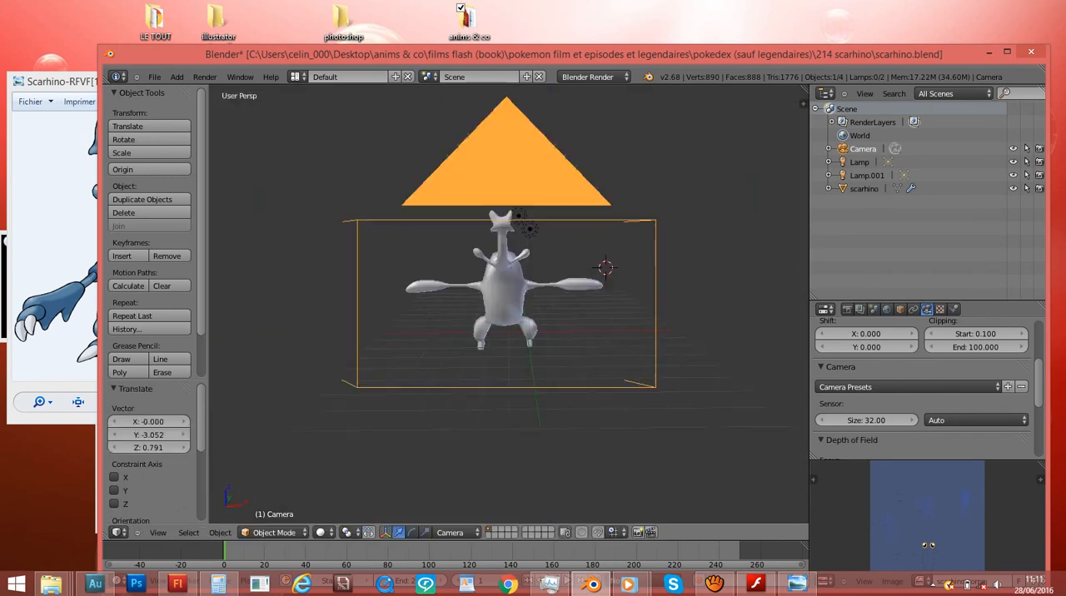
{"action": "key", "text": "g"}
{"action": "key", "text": "Return"}
{"action": "key", "text": "F12"}
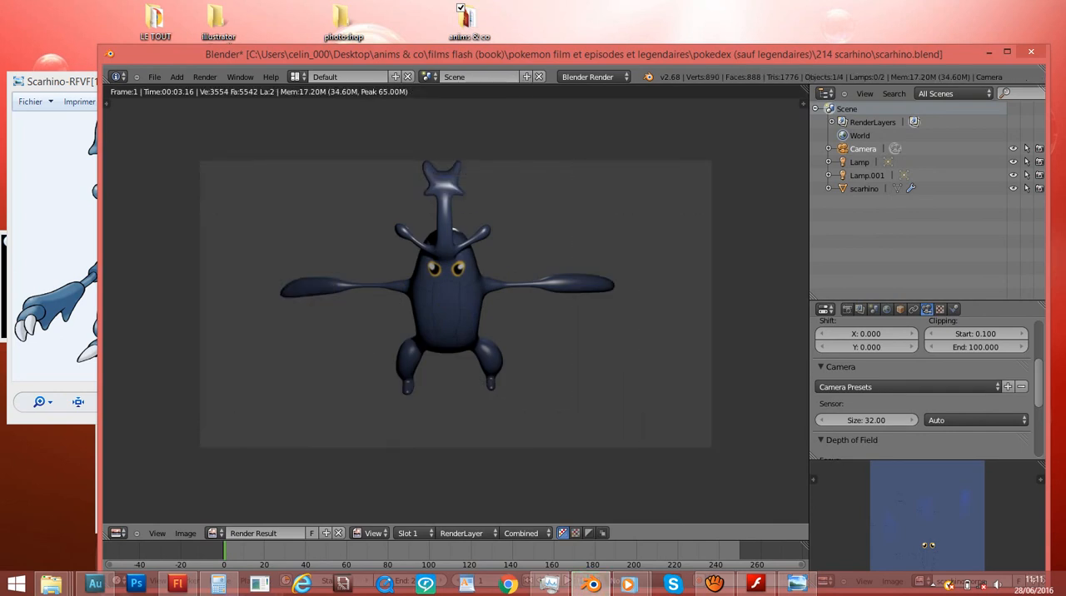
{"action": "key", "text": "Escape"}
- Enable Textured Solid in the 3D view's display settings to show the body texture on scarhino
{"action": "key", "text": "n"}
{"action": "key", "text": "n"}
{"action": "key", "text": "n"}
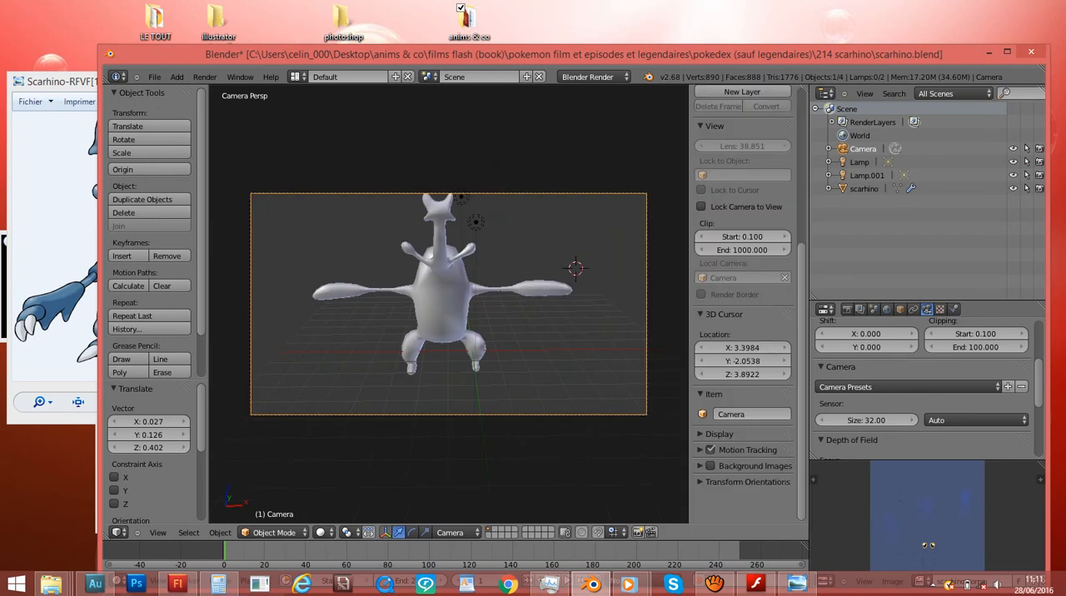
{"action": "scroll", "coordinate": [449, 304], "scroll_direction": "down", "scroll_amount": 5}
{"action": "scroll", "coordinate": [743, 304], "scroll_direction": "up", "scroll_amount": 2}
{"action": "scroll", "coordinate": [743, 304], "scroll_direction": "down", "scroll_amount": 1}
{"action": "scroll", "coordinate": [449, 304], "scroll_direction": "up", "scroll_amount": 7}
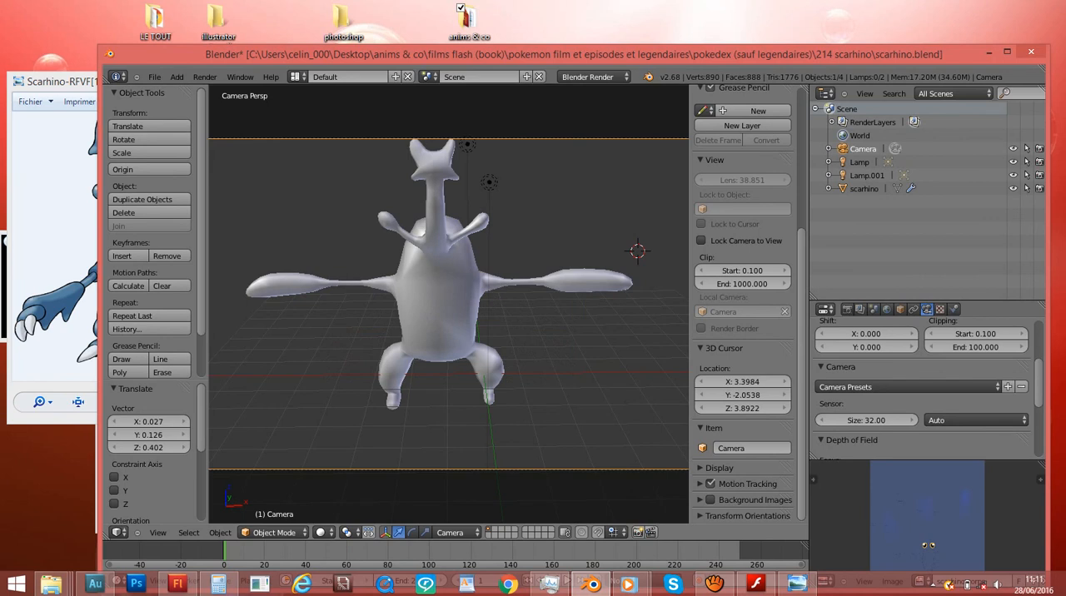
{"action": "left_click", "coordinate": [720, 468]}
{"action": "scroll", "coordinate": [742, 449], "scroll_direction": "down", "scroll_amount": 4}
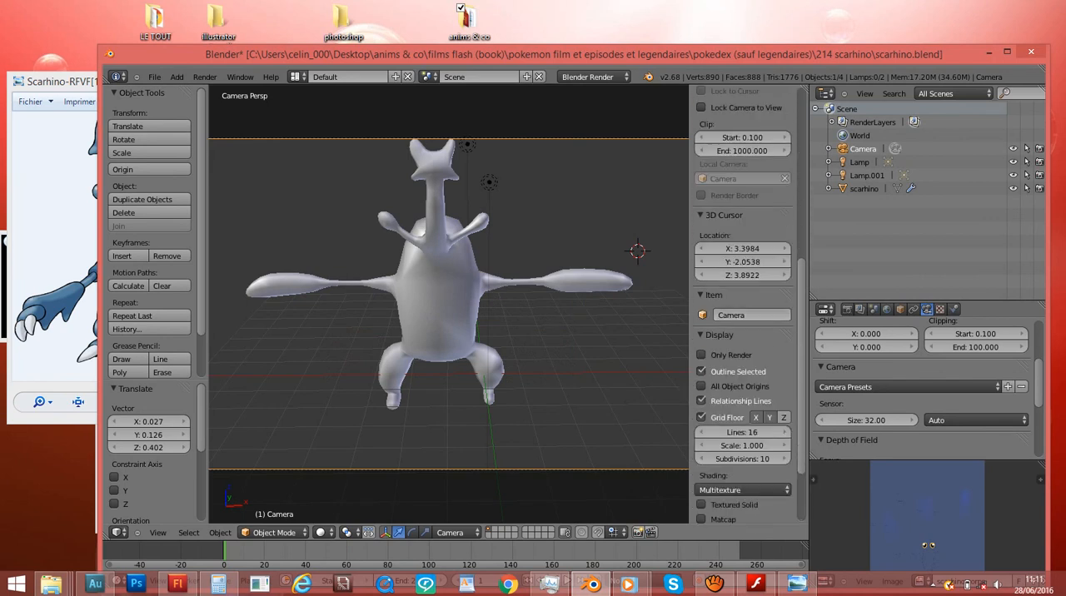
{"action": "left_click", "coordinate": [720, 335]}
{"action": "left_click", "coordinate": [720, 335]}
{"action": "scroll", "coordinate": [742, 350], "scroll_direction": "down", "scroll_amount": 2}
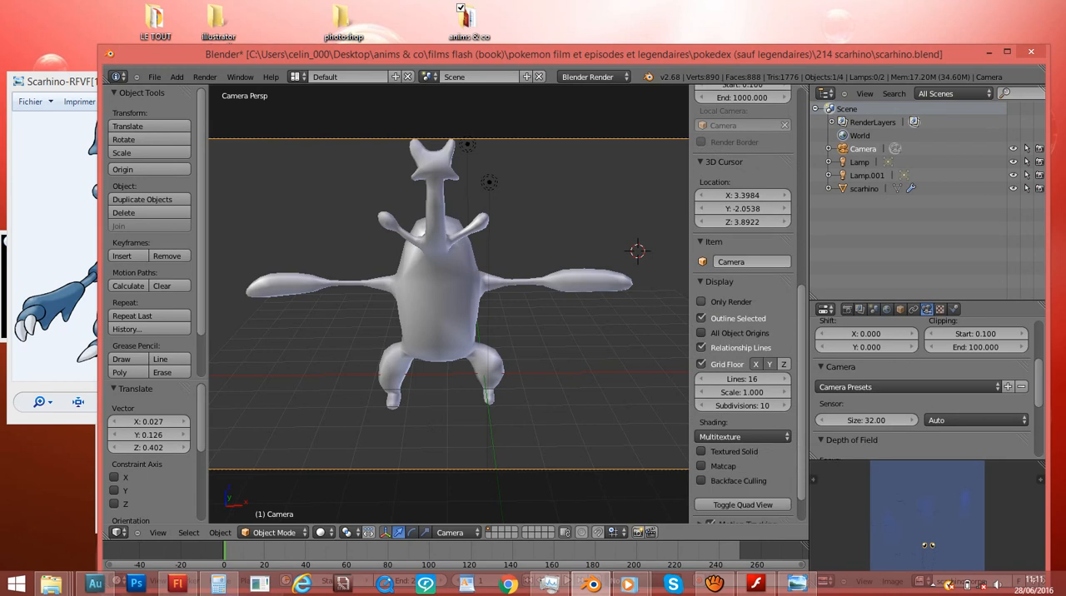
{"action": "scroll", "coordinate": [741, 333], "scroll_direction": "down", "scroll_amount": 2}
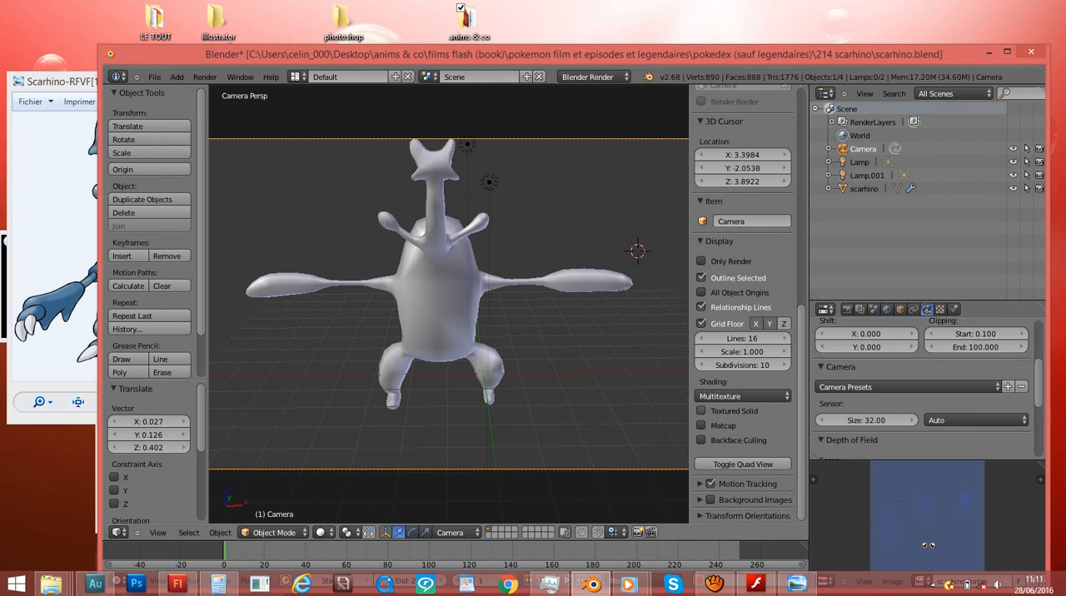
{"action": "left_click", "coordinate": [722, 411]}
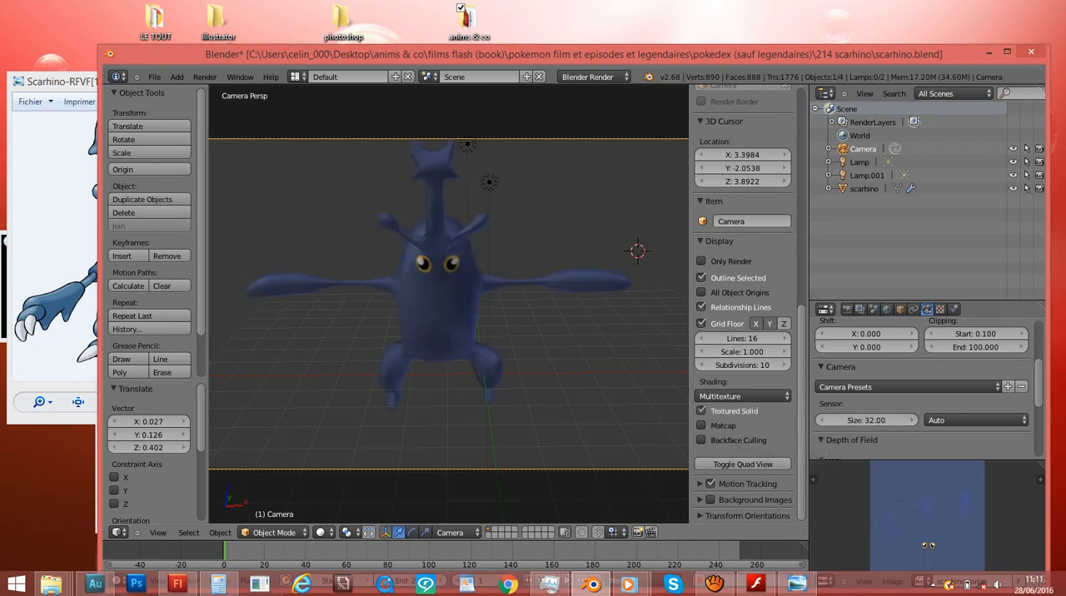
- Switch to the right orthographic view and hide both side panels of the 3D view
{"action": "left_click", "coordinate": [487, 240]}
{"action": "key", "text": "KP_0"}
{"action": "key", "text": "KP_0"}
{"action": "key", "text": "KP_0"}
{"action": "key", "text": "KP_3"}
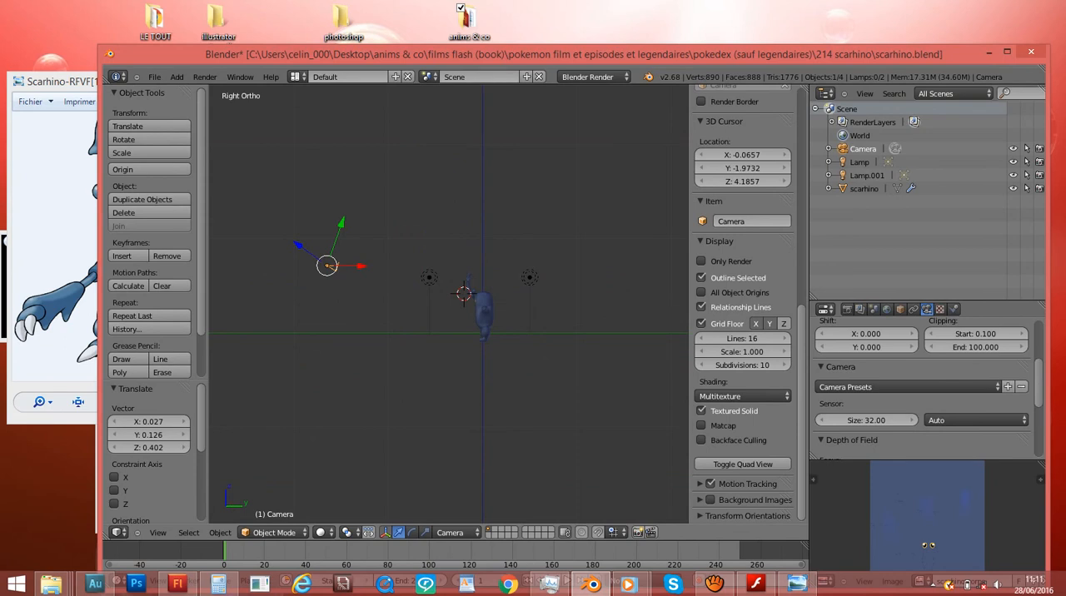
{"action": "key", "text": "n"}
{"action": "key", "text": "t"}
{"action": "key", "text": "t"}
{"action": "key", "text": "n"}
{"action": "key", "text": "n"}
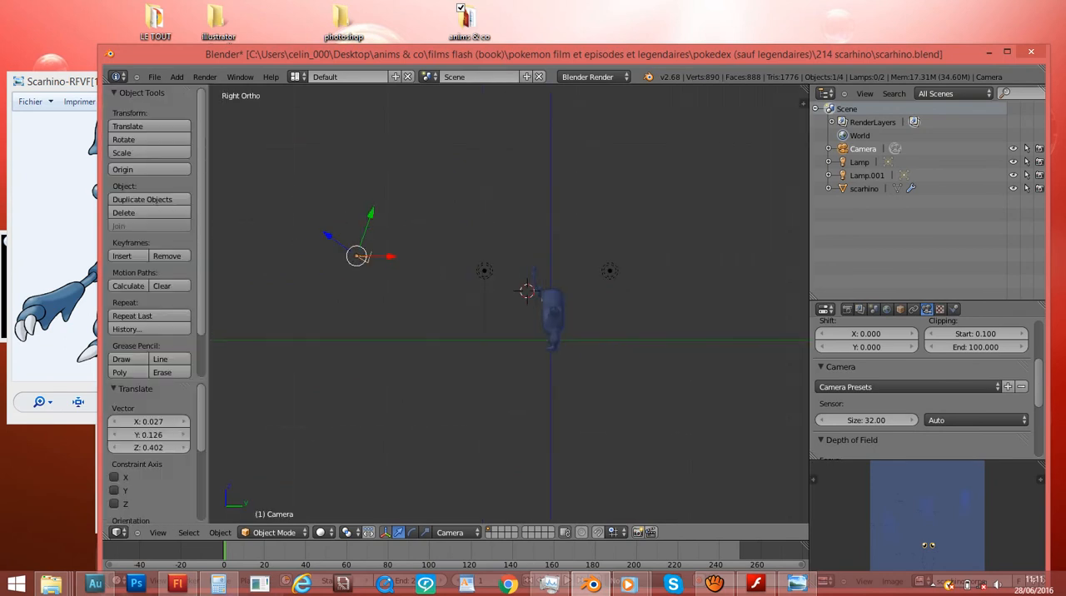
{"action": "key", "text": "t"}
- Select scarhino and frame its whole body in an angled perspective view
{"action": "scroll", "coordinate": [456, 305], "scroll_direction": "up", "scroll_amount": 3}
{"action": "middle_click_drag", "start_coordinate": [455, 304], "coordinate": [594, 358]}
{"action": "right_click", "coordinate": [480, 177]}
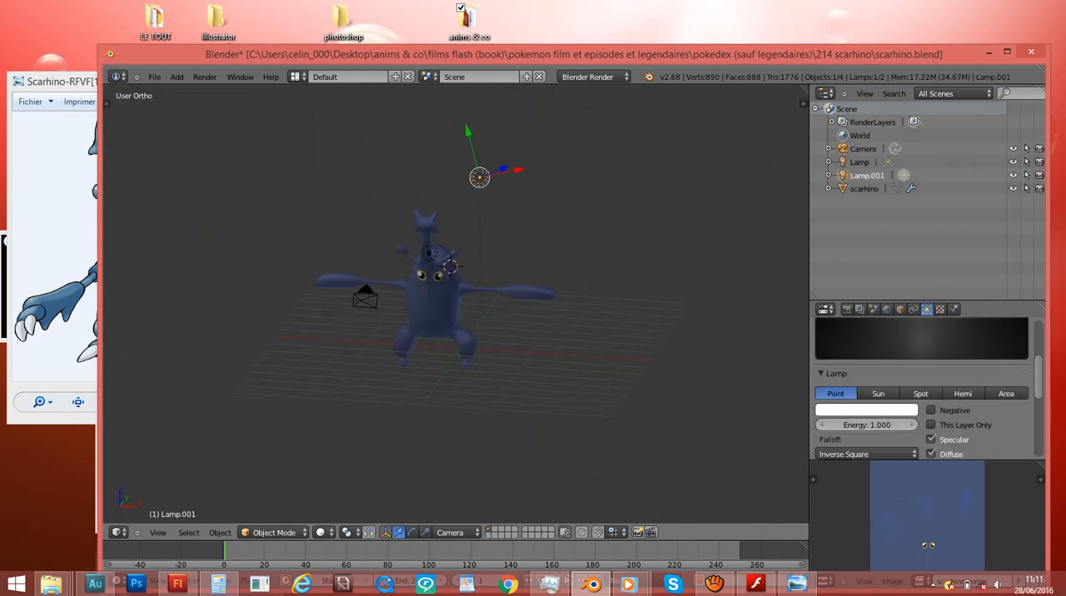
{"action": "right_click", "coordinate": [434, 305]}
{"action": "key", "text": "KP_Decimal"}
{"action": "key", "text": "KP_5"}
{"action": "scroll", "coordinate": [434, 305], "scroll_direction": "up", "scroll_amount": 3}
{"action": "middle_click_drag", "start_coordinate": [450, 308], "coordinate": [171, 366]}
{"action": "scroll", "coordinate": [455, 304], "scroll_direction": "up", "scroll_amount": 2}
{"action": "scroll", "coordinate": [456, 304], "scroll_direction": "down", "scroll_amount": 3}
{"action": "middle_click_drag", "start_coordinate": [499, 358], "coordinate": [659, 292]}
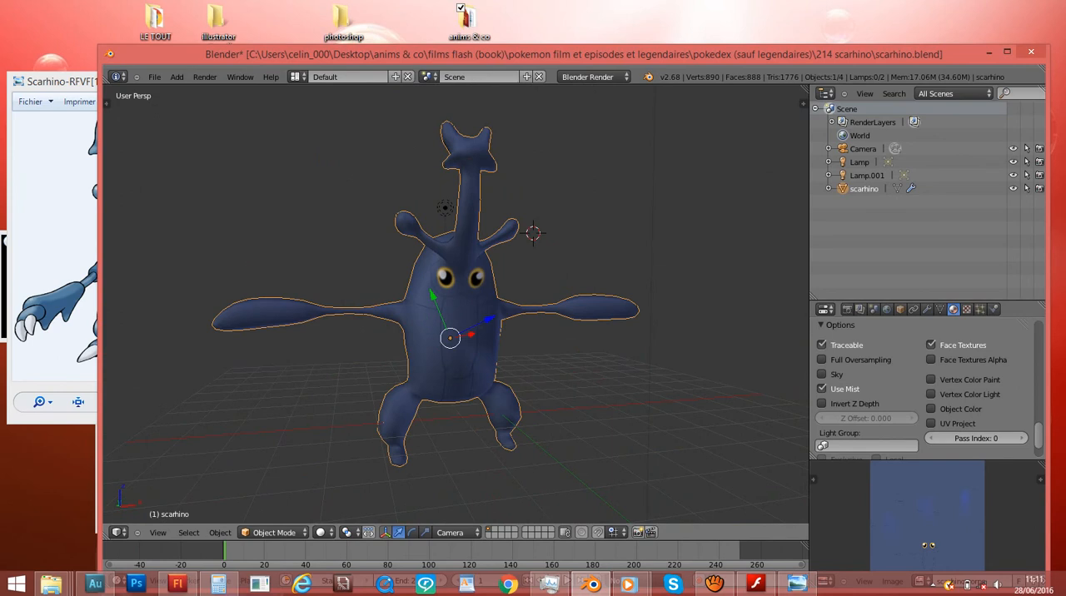
- Switch scarhino to Texture Paint mode, show the brush settings and set the brush to a pale pink colour
{"action": "left_click", "coordinate": [274, 533]}
{"action": "left_click", "coordinate": [271, 446]}
{"action": "scroll", "coordinate": [271, 446], "scroll_direction": "up", "scroll_amount": 1}
{"action": "scroll", "coordinate": [455, 308], "scroll_direction": "down", "scroll_amount": 2}
{"action": "key", "text": "t"}
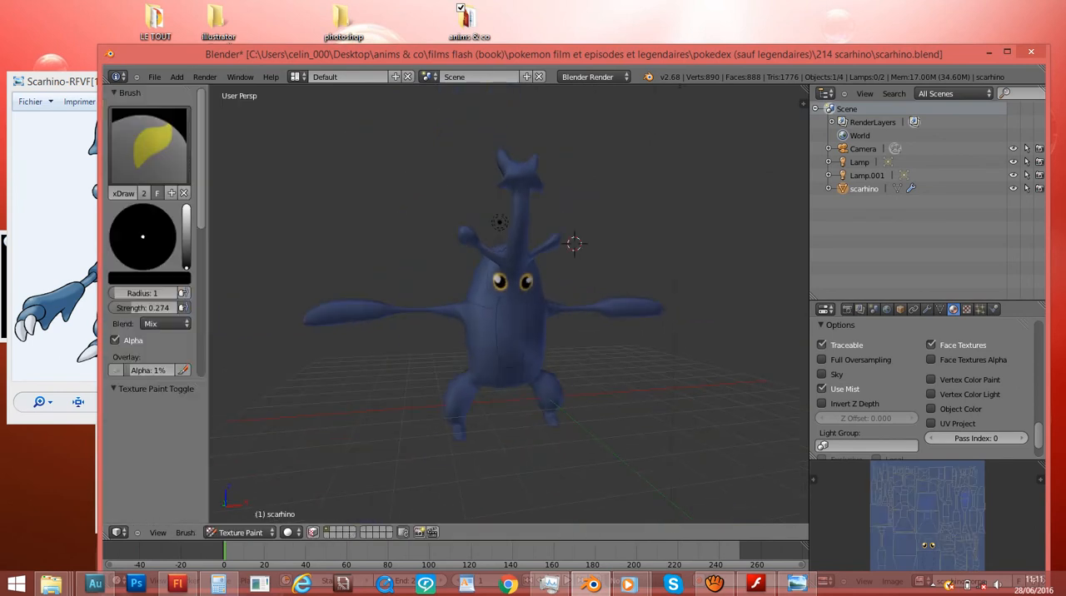
{"action": "left_click", "coordinate": [186, 208]}
{"action": "left_click", "coordinate": [139, 248]}
- Try a pale stroke across scarhino's belly, undo it and return to Object Mode
{"action": "scroll", "coordinate": [509, 300], "scroll_direction": "up", "scroll_amount": 3}
{"action": "mouse_move", "coordinate": [512, 341]}
{"action": "left_mouse_down"}
{"action": "mouse_move", "coordinate": [521, 355]}
{"action": "mouse_move", "coordinate": [510, 321]}
{"action": "mouse_move", "coordinate": [546, 343]}
{"action": "left_mouse_up"}
{"action": "key", "text": "ctrl+z"}
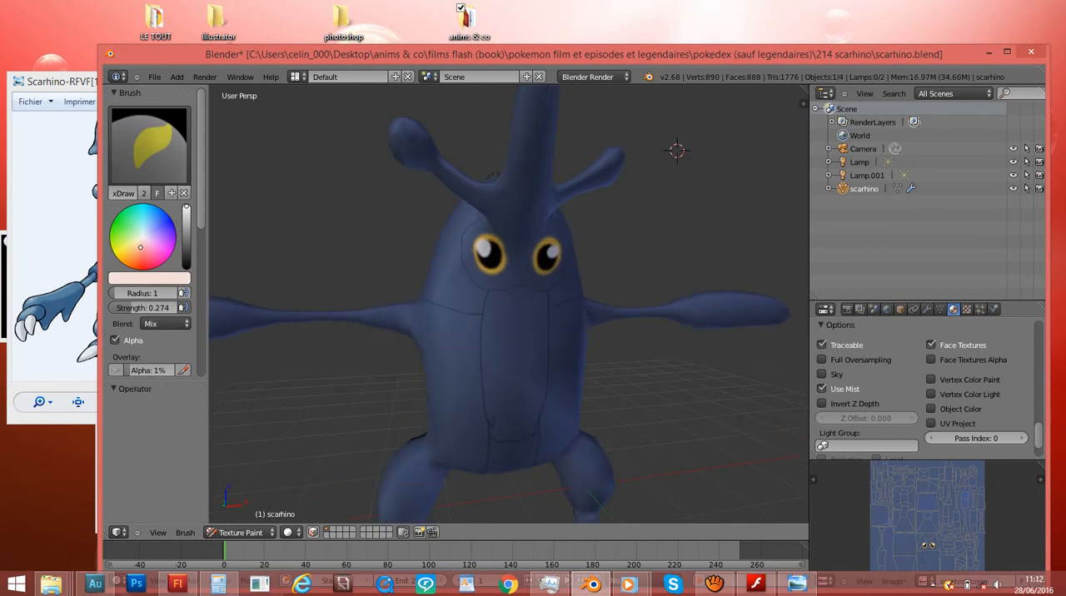
{"action": "left_click", "coordinate": [250, 532]}
{"action": "left_click", "coordinate": [250, 517]}
{"action": "scroll", "coordinate": [508, 300], "scroll_direction": "down", "scroll_amount": 4}
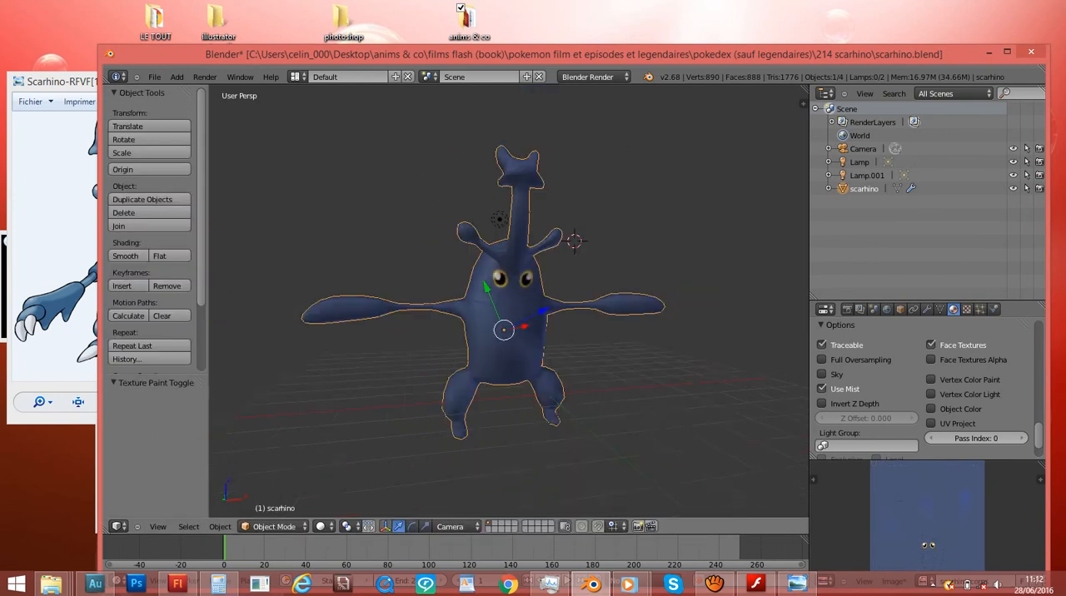
- Switch to the front orthographic view and centre scarhino's whole body in it
{"action": "middle_click_drag", "start_coordinate": [508, 300], "coordinate": [442, 333]}
{"action": "key", "text": "KP_5"}
{"action": "key", "text": "KP_1"}
{"action": "scroll", "coordinate": [509, 300], "scroll_direction": "up", "scroll_amount": 3}
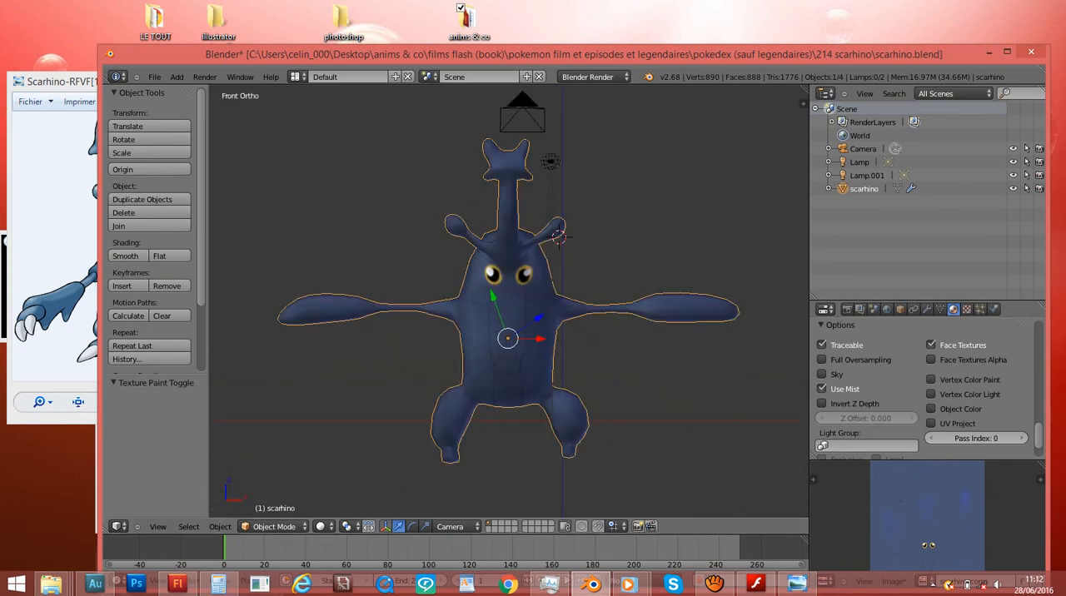
{"action": "left_click", "coordinate": [714, 585]}
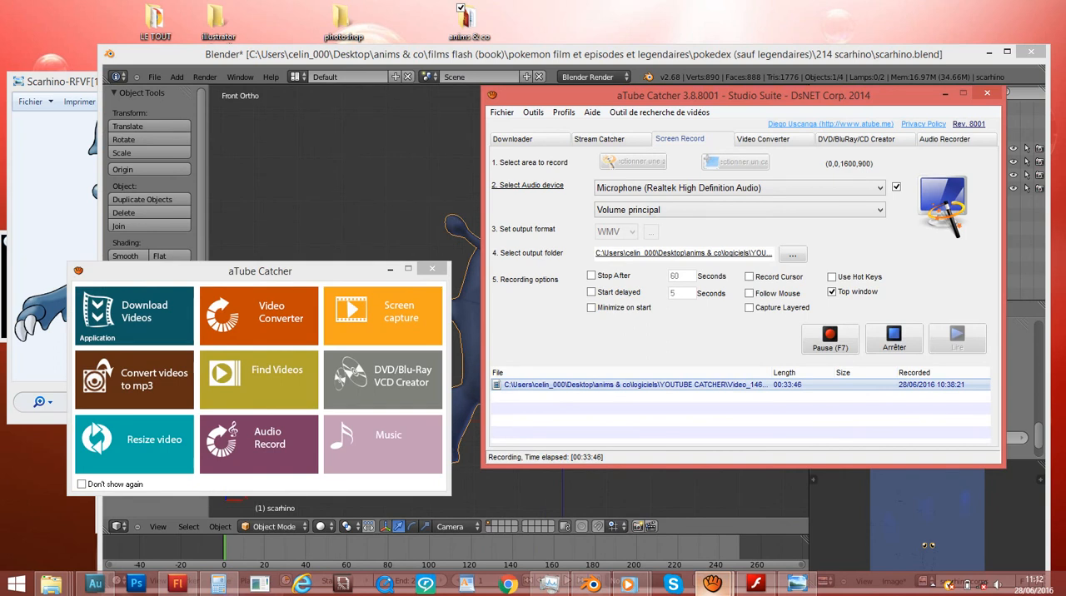
{"action": "left_click", "coordinate": [714, 585]}
{"action": "left_click", "coordinate": [945, 94]}
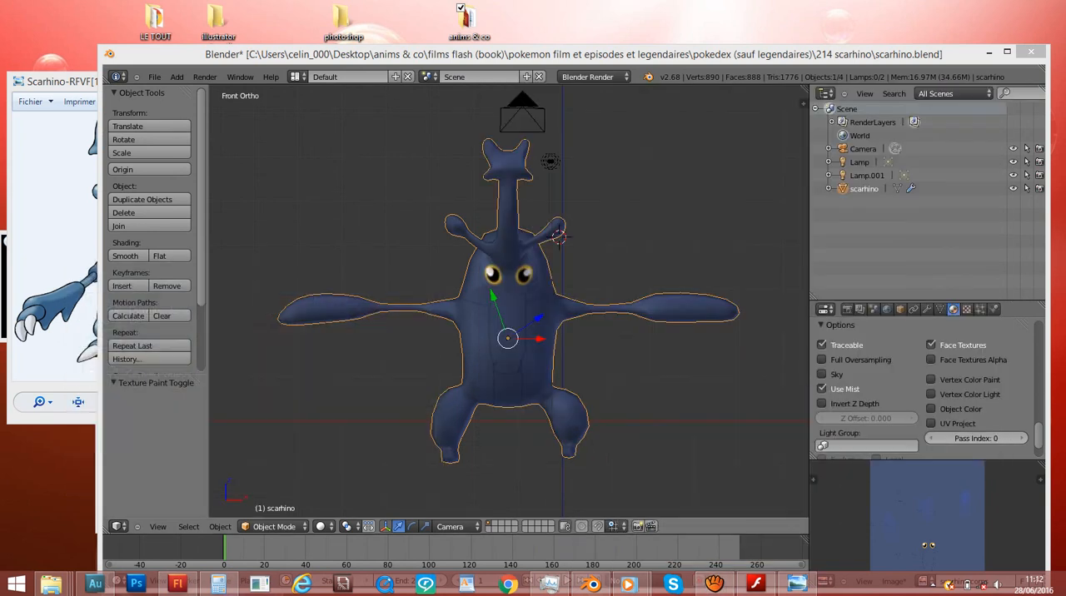
- Place the 3D cursor in the empty space between scarhino's antenna and its outstretched arm
{"action": "left_click", "coordinate": [407, 226]}
{"action": "scroll", "coordinate": [407, 226], "scroll_direction": "up", "scroll_amount": 4}
{"action": "middle_click_drag", "start_coordinate": [406, 226], "coordinate": [406, 160], "text": "shift"}
{"action": "scroll", "coordinate": [406, 160], "scroll_direction": "up", "scroll_amount": 3}
{"action": "scroll", "coordinate": [407, 160], "scroll_direction": "down", "scroll_amount": 7}
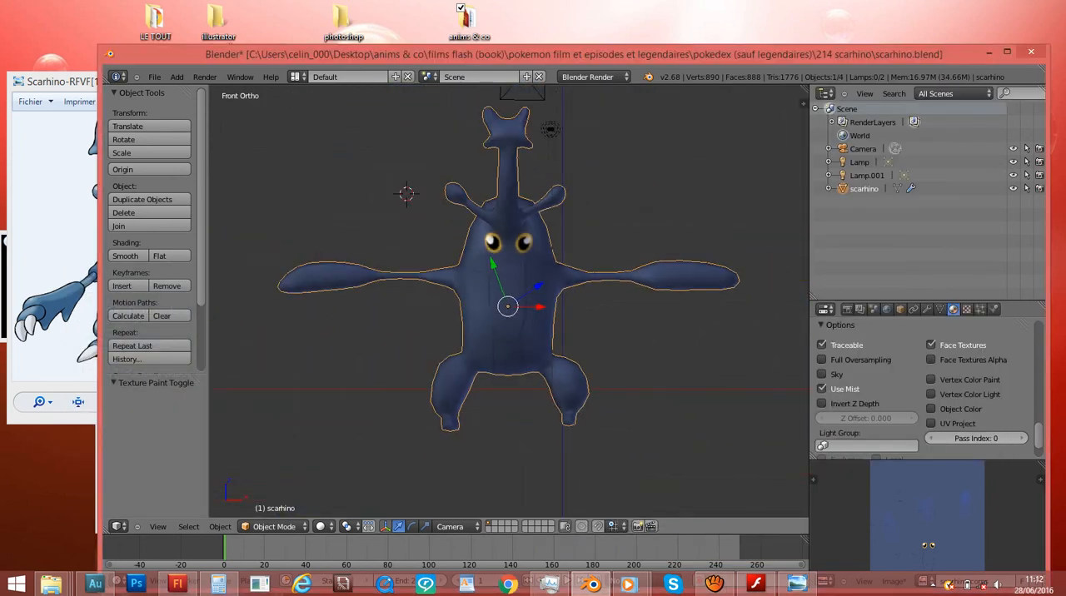
- Add a single-bone armature and, in wireframe, move it about 2.18 along X and -1.64 along Z into the upper body
{"action": "scroll", "coordinate": [594, 292], "scroll_direction": "down", "scroll_amount": 1}
{"action": "key", "text": "shift+a"}
{"action": "mouse_move", "coordinate": [617, 363]}
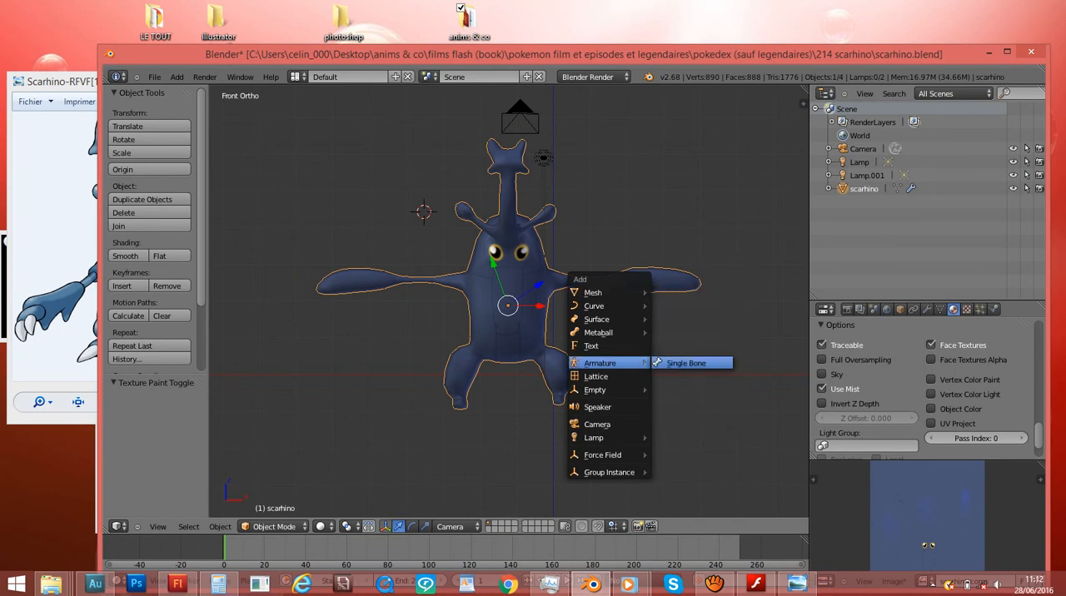
{"action": "left_click", "coordinate": [686, 364]}
{"action": "key", "text": "z"}
{"action": "scroll", "coordinate": [687, 363], "scroll_direction": "up", "scroll_amount": 3}
{"action": "key", "text": "g"}
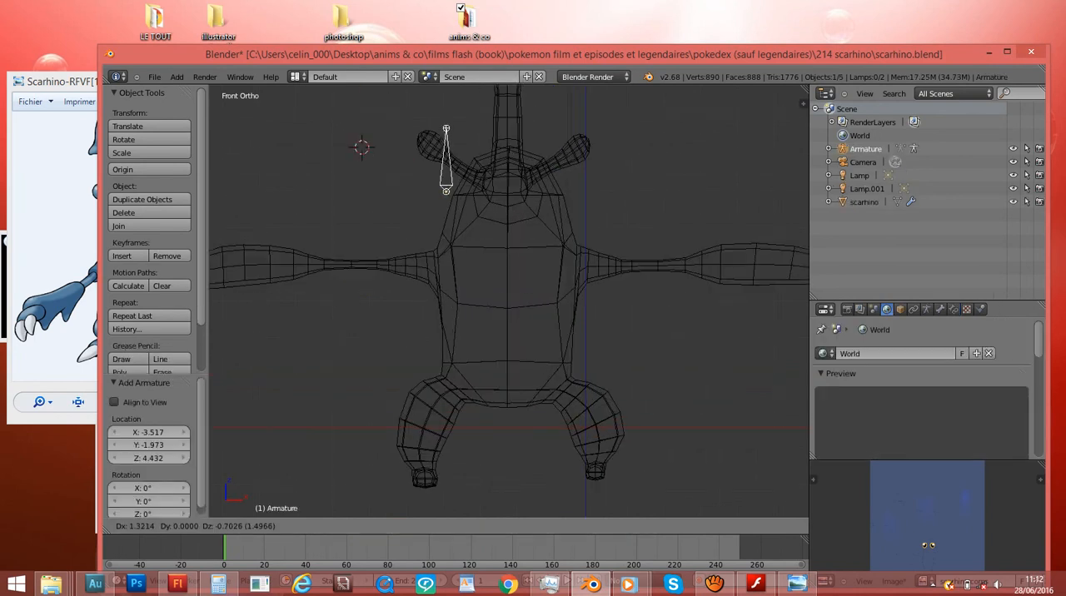
{"action": "left_click", "coordinate": [500, 251]}
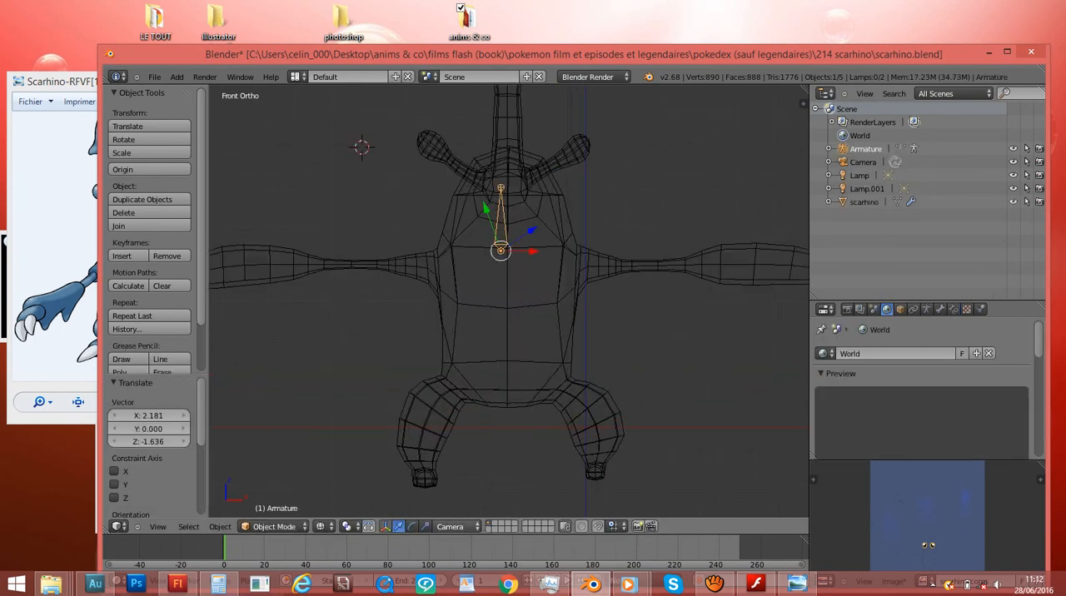
- Set the transform orientation to Global and move the armature about 0.15 along X and -0.18 along Z
{"action": "left_click", "coordinate": [454, 526]}
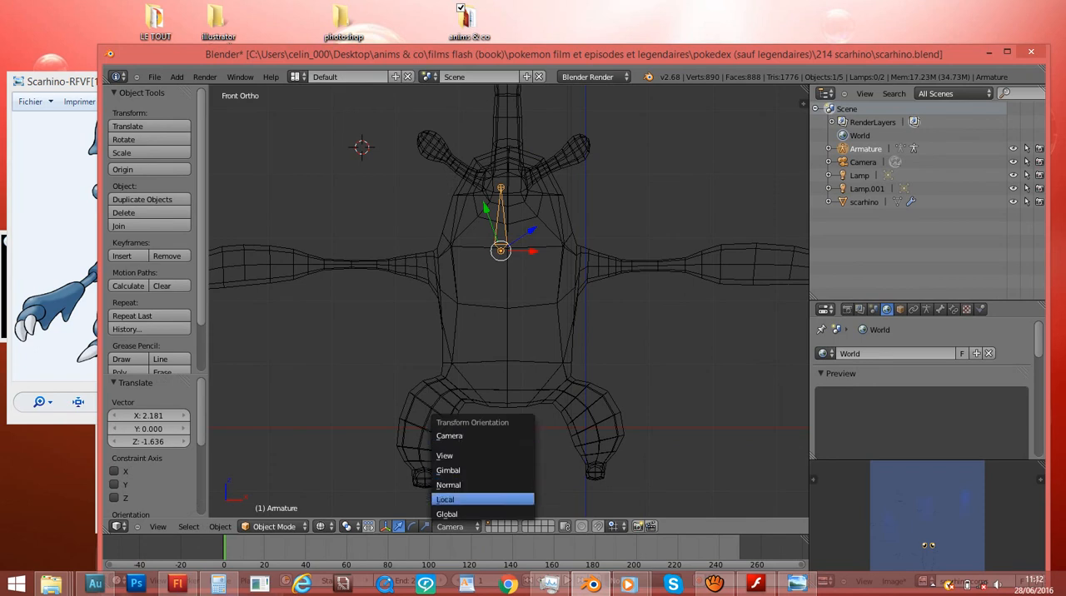
{"action": "left_click", "coordinate": [446, 514]}
{"action": "scroll", "coordinate": [297, 89], "scroll_direction": "up", "scroll_amount": 2}
{"action": "scroll", "coordinate": [298, 87], "scroll_direction": "up", "scroll_amount": 1}
{"action": "key", "text": "g"}
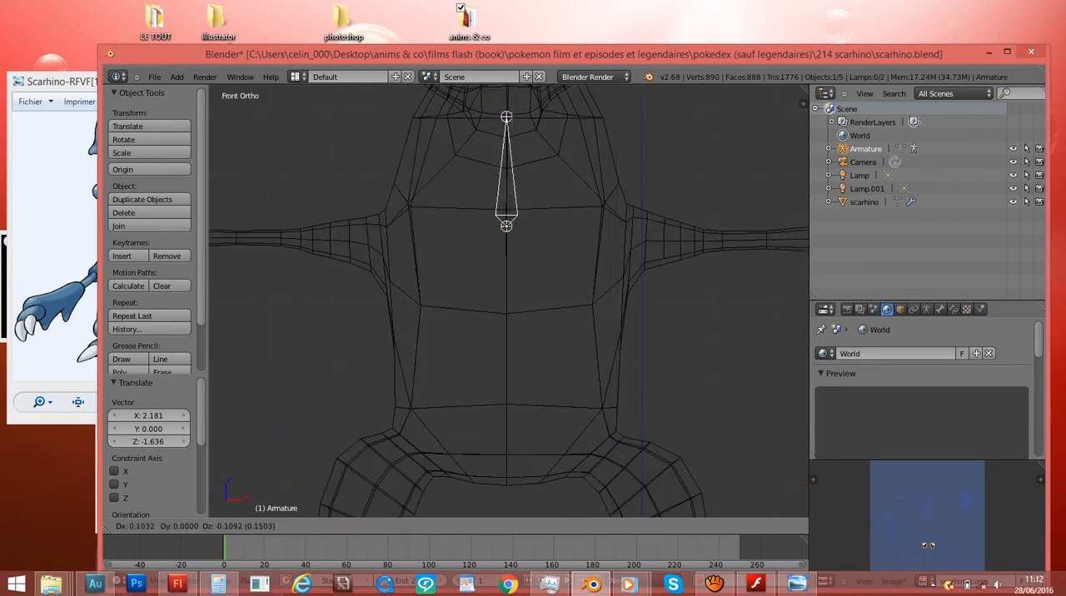
{"action": "left_click", "coordinate": [511, 234]}
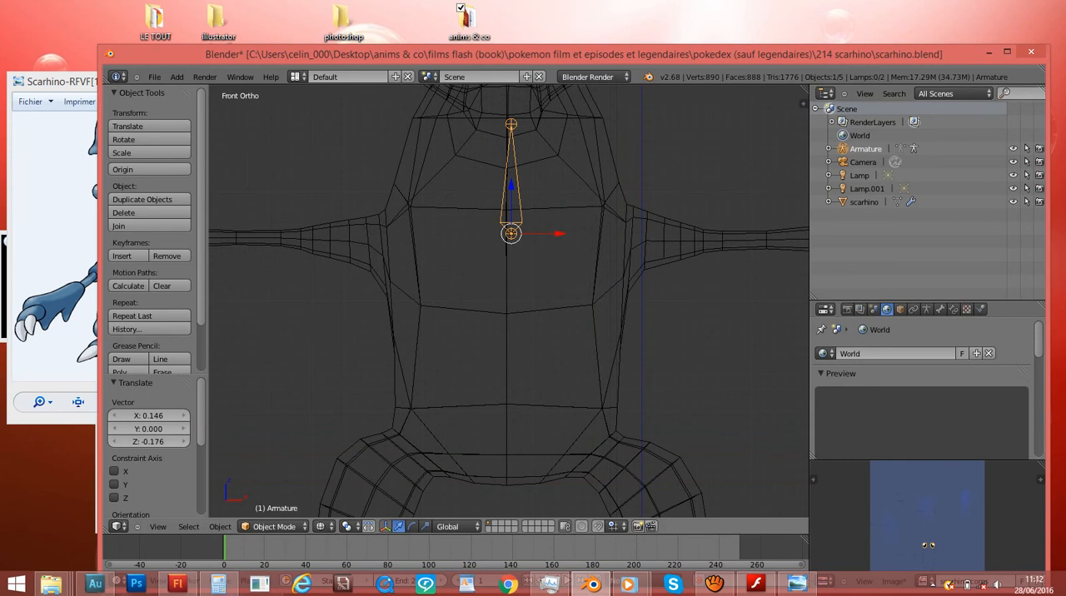
- Move the armature about 3.05 along X and 1.4 along Z, and view it from the right
{"action": "scroll", "coordinate": [511, 234], "scroll_direction": "down", "scroll_amount": 3}
{"action": "key", "text": "g"}
{"action": "left_click", "coordinate": [705, 172]}
{"action": "key", "text": "KP_3"}
{"action": "key", "text": "KP_Decimal"}
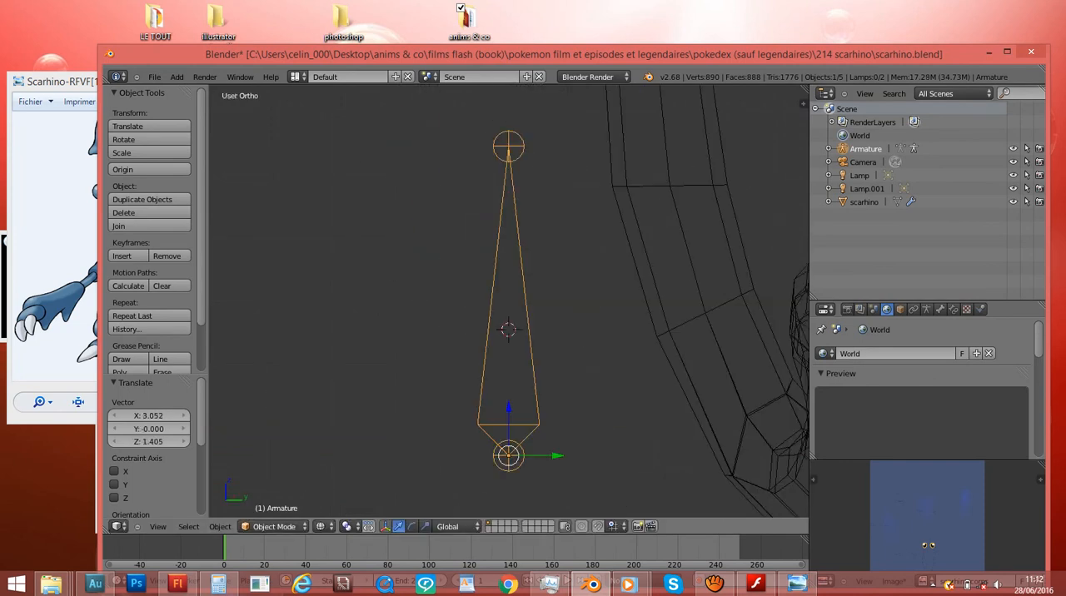
- Delete the armature from the scene
{"action": "scroll", "coordinate": [509, 300], "scroll_direction": "down", "scroll_amount": 5}
{"action": "key", "text": "x"}
{"action": "left_click", "coordinate": [393, 369]}
{"action": "scroll", "coordinate": [394, 369], "scroll_direction": "down", "scroll_amount": 2}
{"action": "scroll", "coordinate": [393, 370], "scroll_direction": "down", "scroll_amount": 4, "text": "shift"}
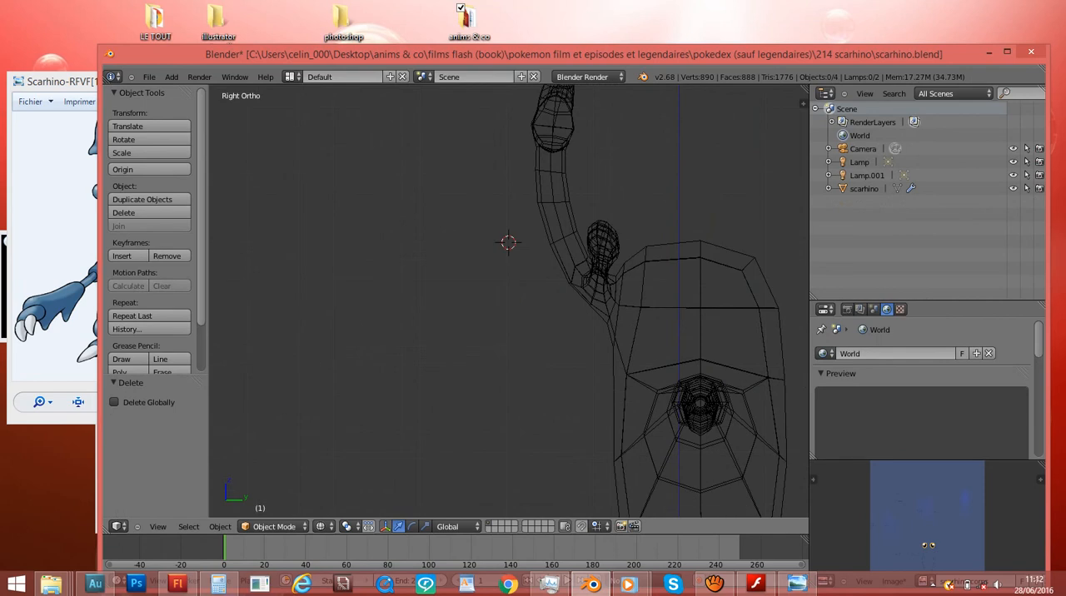
- Add a new single-bone armature at the 3D cursor
{"action": "key", "text": "shift+a"}
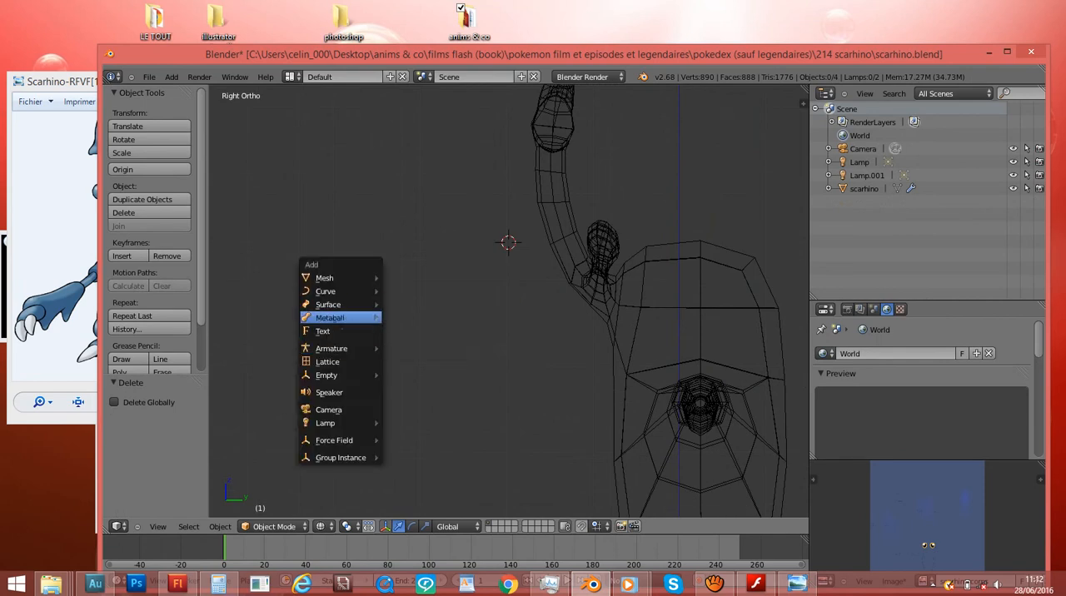
{"action": "mouse_move", "coordinate": [340, 278]}
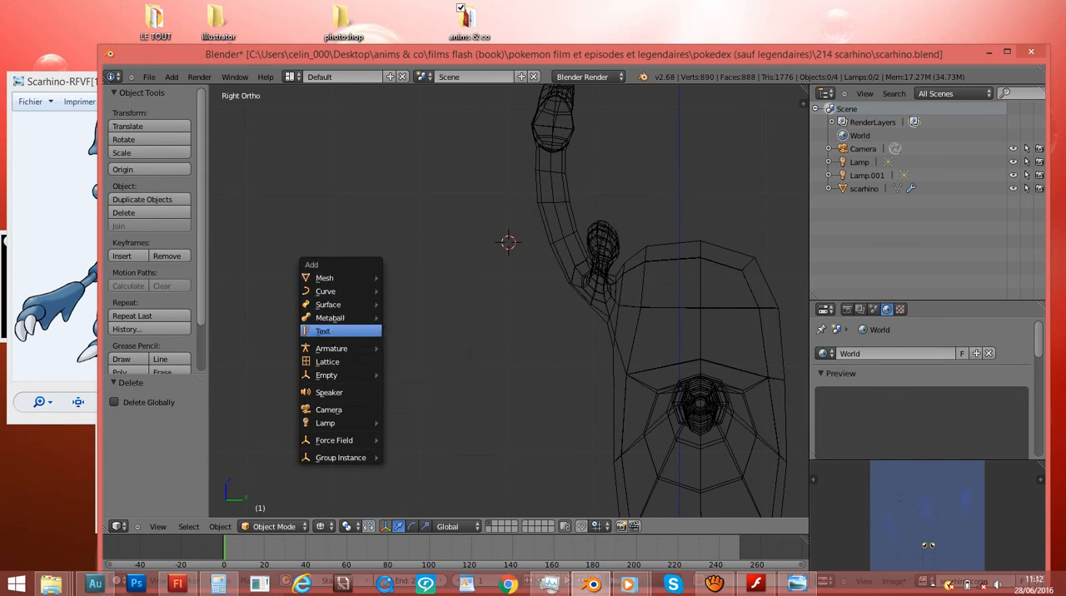
{"action": "mouse_move", "coordinate": [337, 348]}
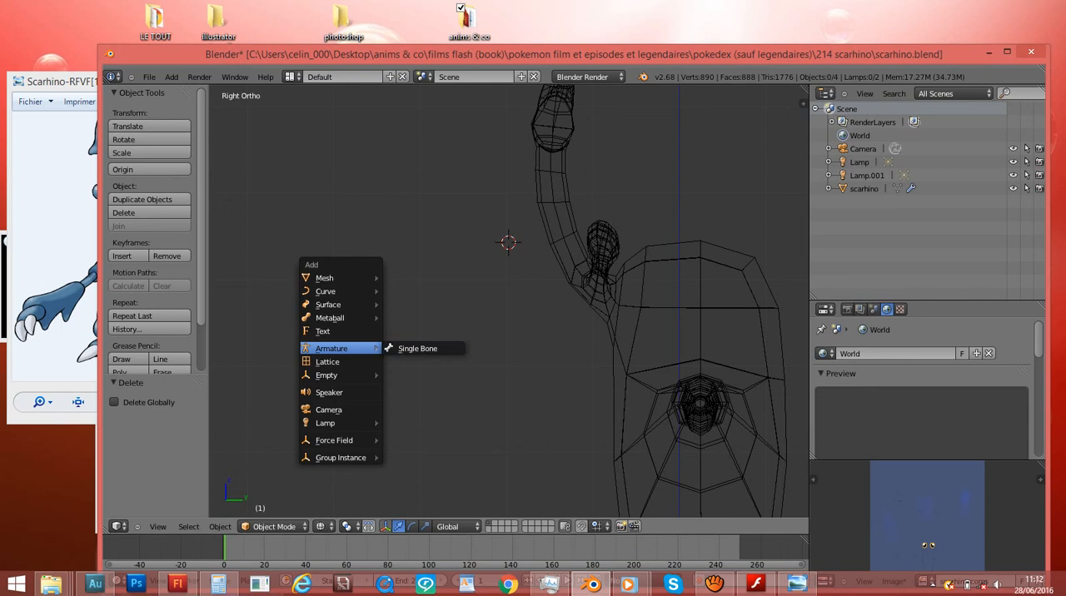
{"action": "left_click", "coordinate": [420, 348]}
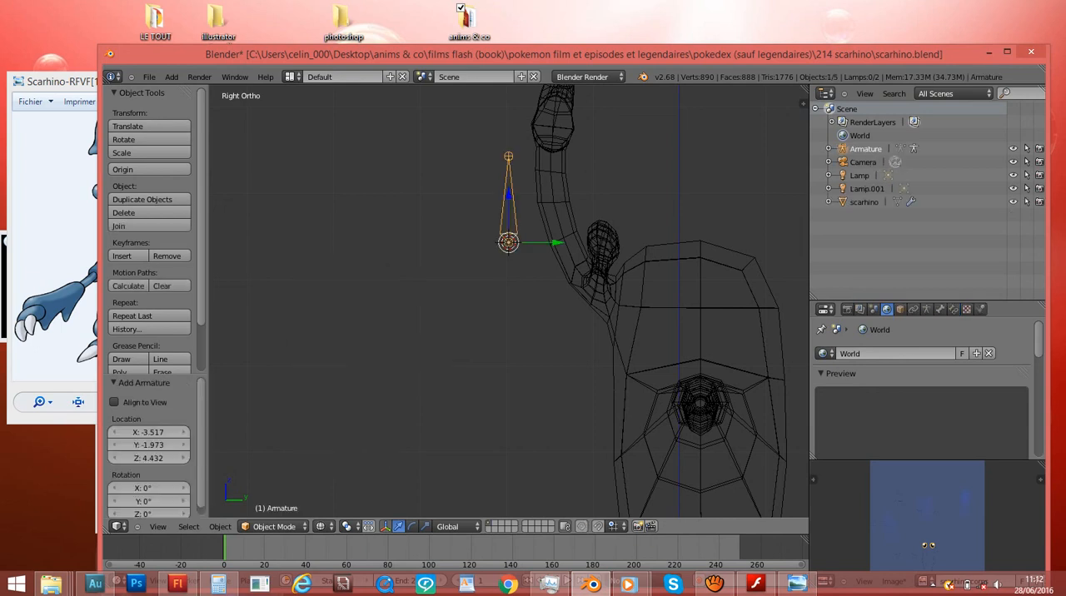
- In the solid front view, move the armature about 7.34 along X and 1.65 along Z, clear of the body
{"action": "key", "text": "KP_1"}
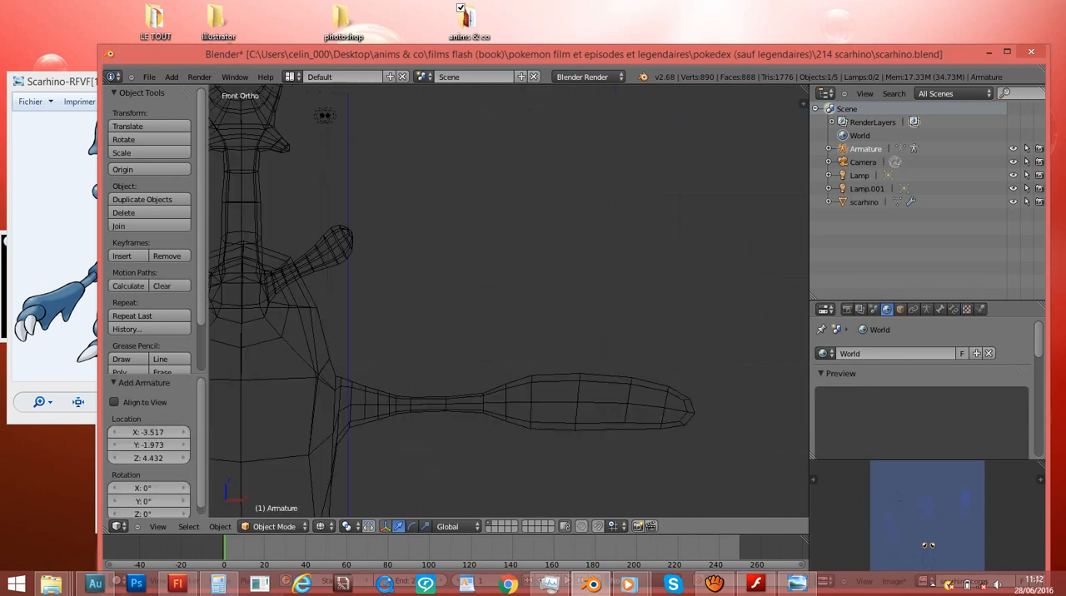
{"action": "key", "text": "Home"}
{"action": "key", "text": "z"}
{"action": "key", "text": "g"}
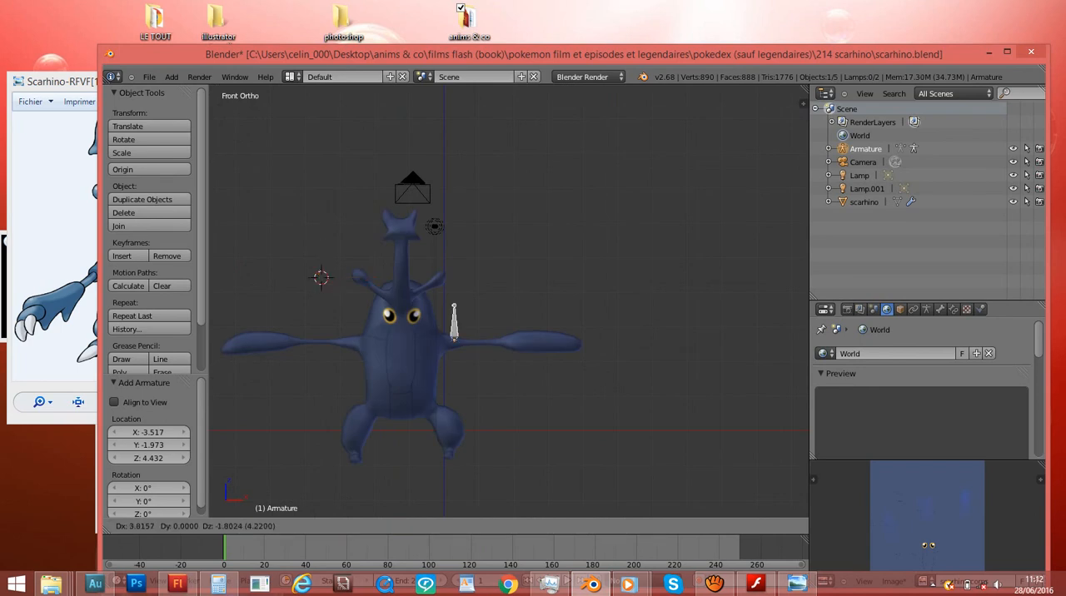
{"action": "left_click", "coordinate": [575, 222]}
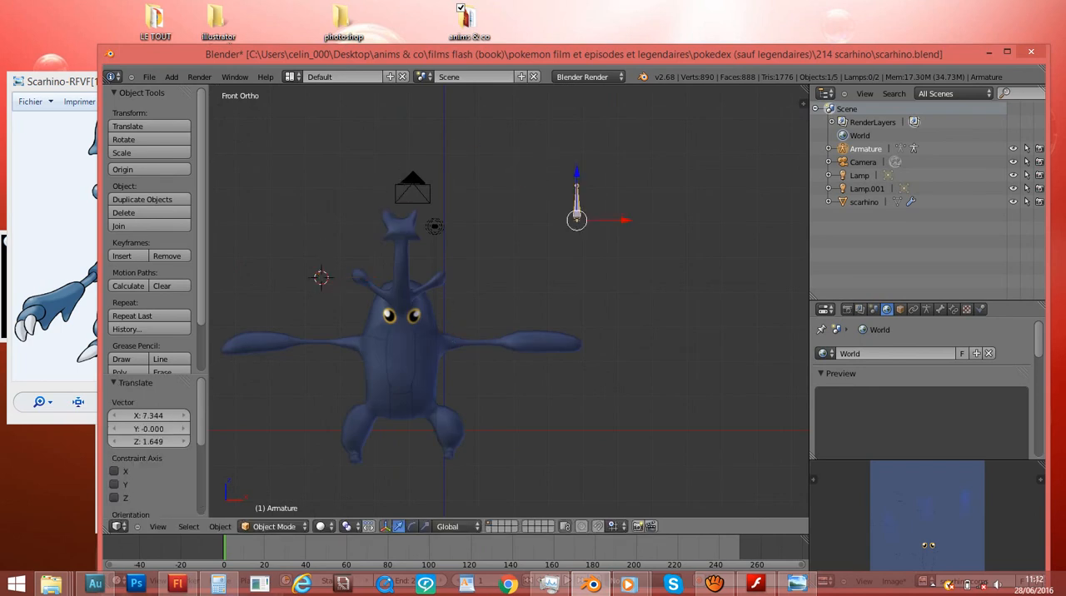
- Move the armature onto the body's centre line just below the eyes, finishing with about -4.14 along X and -2.31 along Z
{"action": "scroll", "coordinate": [574, 221], "scroll_direction": "up", "scroll_amount": 3}
{"action": "key", "text": "g"}
{"action": "left_click", "coordinate": [572, 219]}
{"action": "key", "text": "g"}
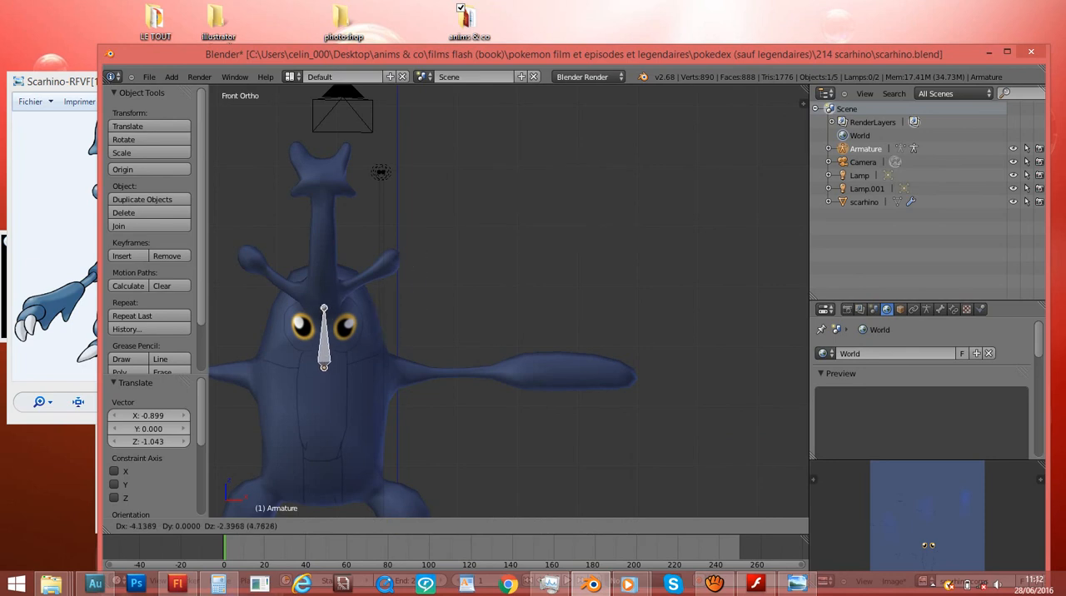
{"action": "left_click", "coordinate": [324, 362]}
- In the right view, move the armature inside the body, about 2.18 along Y and 0.16 along Z
{"action": "key", "text": "KP_3"}
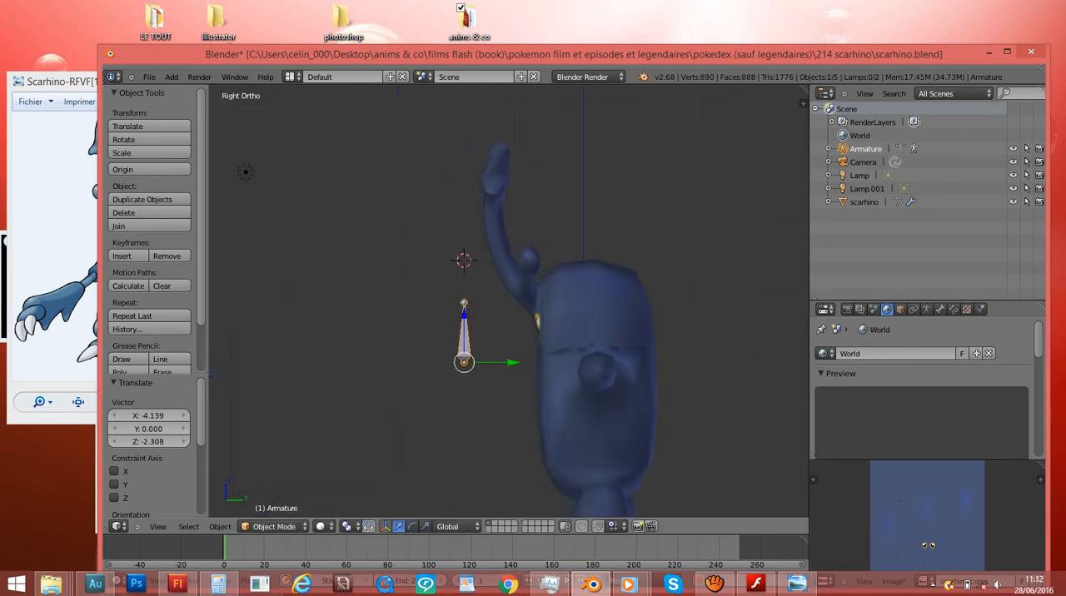
{"action": "key", "text": "z"}
{"action": "scroll", "coordinate": [510, 301], "scroll_direction": "up", "scroll_amount": 4}
{"action": "scroll", "coordinate": [509, 301], "scroll_direction": "down", "scroll_amount": 4}
{"action": "key", "text": "z"}
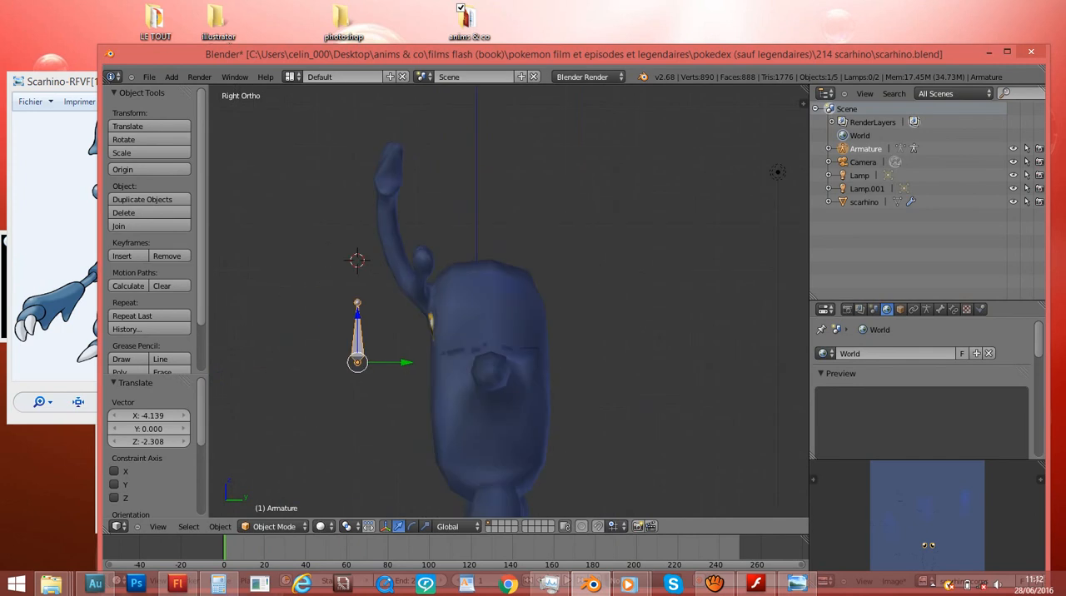
{"action": "key", "text": "g"}
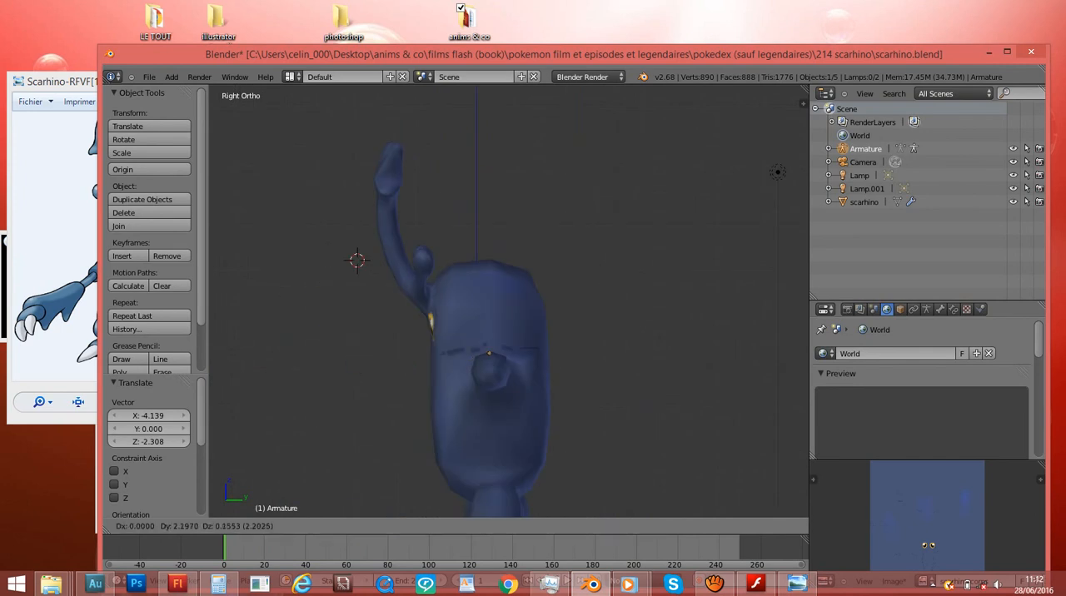
{"action": "key", "text": "Return"}
- Inspect the bone's placement inside the body in wireframe from an angle, and return to the solid right view
{"action": "key", "text": "z"}
{"action": "middle_click_drag", "start_coordinate": [509, 300], "coordinate": [466, 350]}
{"action": "scroll", "coordinate": [442, 317], "scroll_direction": "up", "scroll_amount": 3}
{"action": "key", "text": "z"}
{"action": "key", "text": "z"}
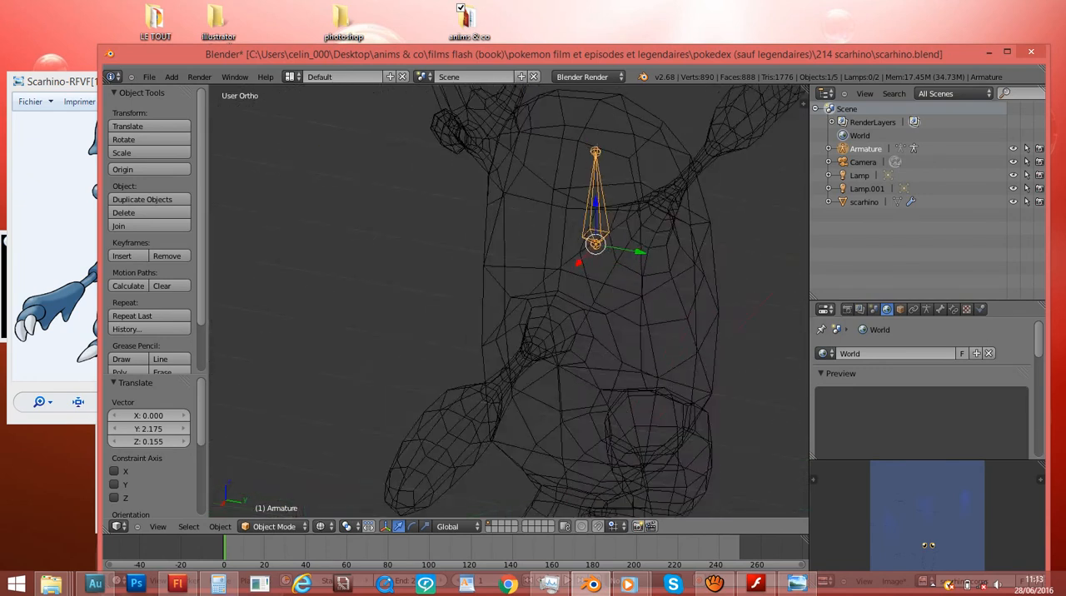
{"action": "key", "text": "KP_3"}
{"action": "key", "text": "z"}
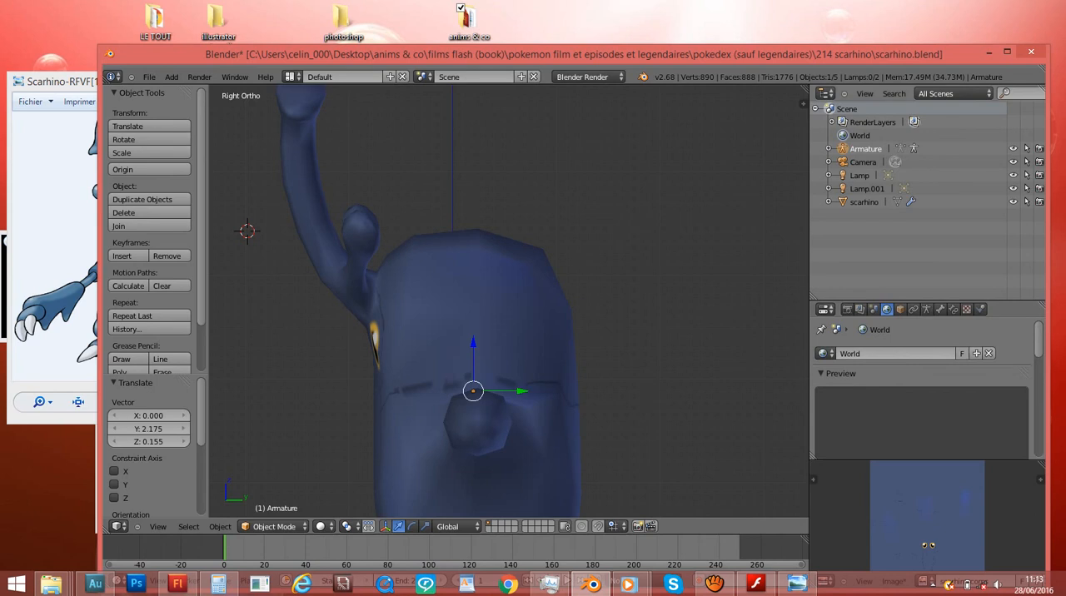
- Enable X-Ray display for the armature and switch to the front view
{"action": "left_click", "coordinate": [863, 162]}
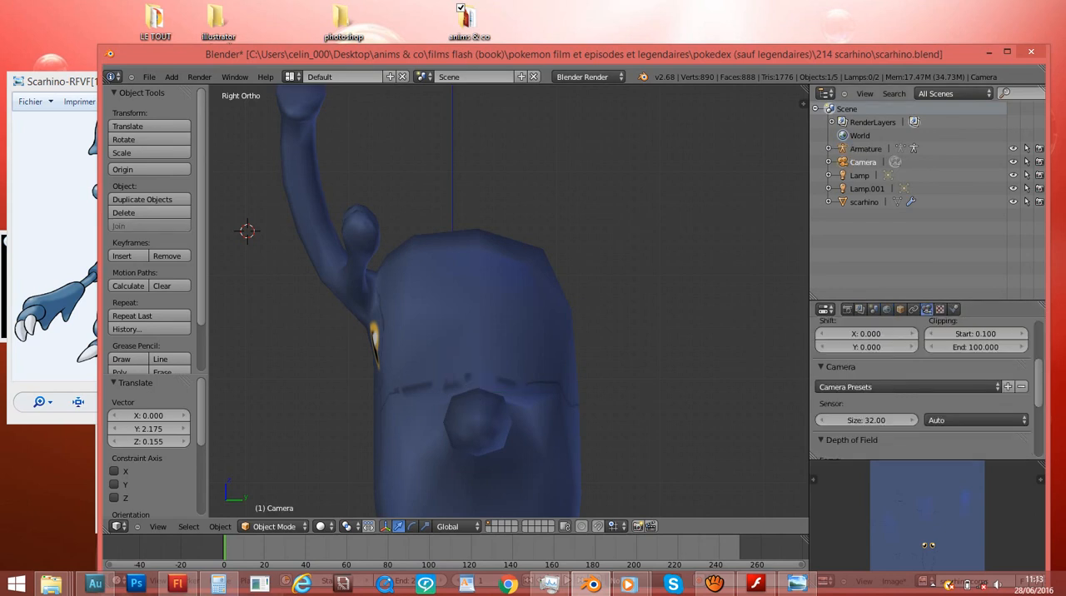
{"action": "left_click", "coordinate": [864, 202]}
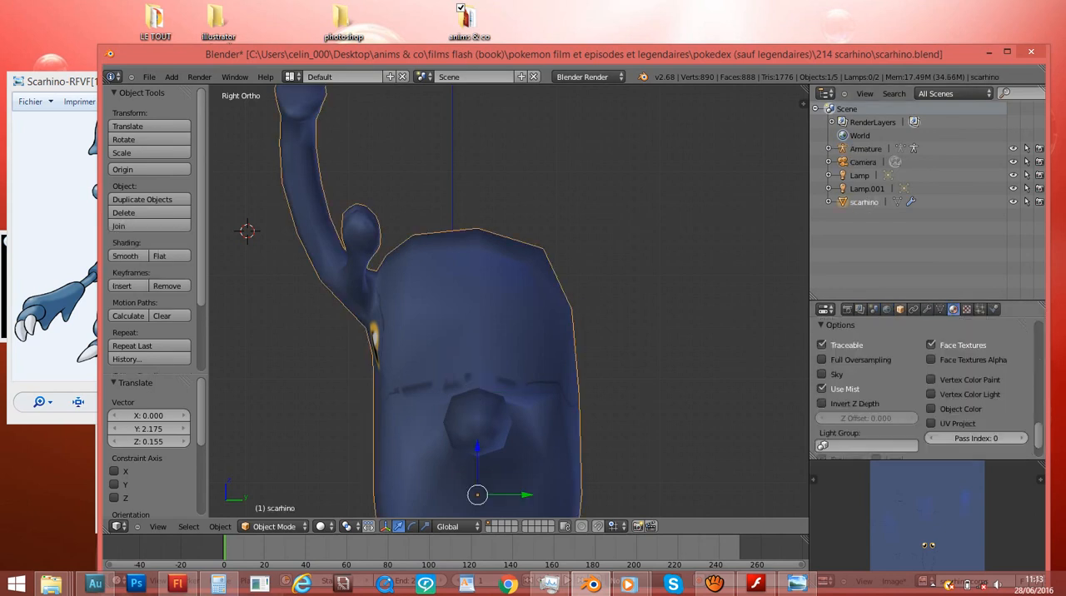
{"action": "left_click", "coordinate": [866, 149]}
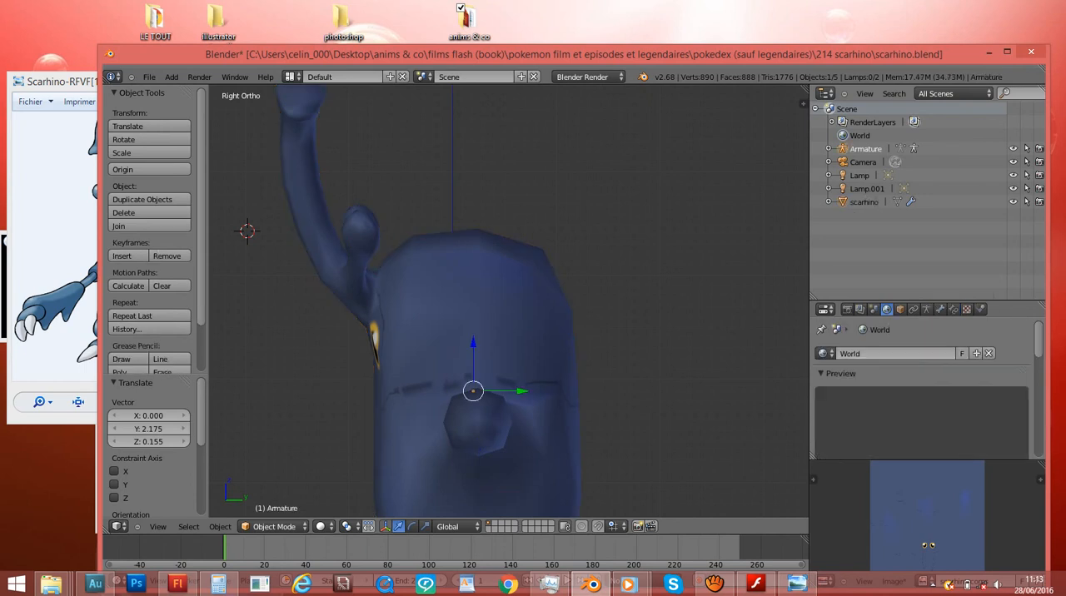
{"action": "left_click", "coordinate": [927, 309]}
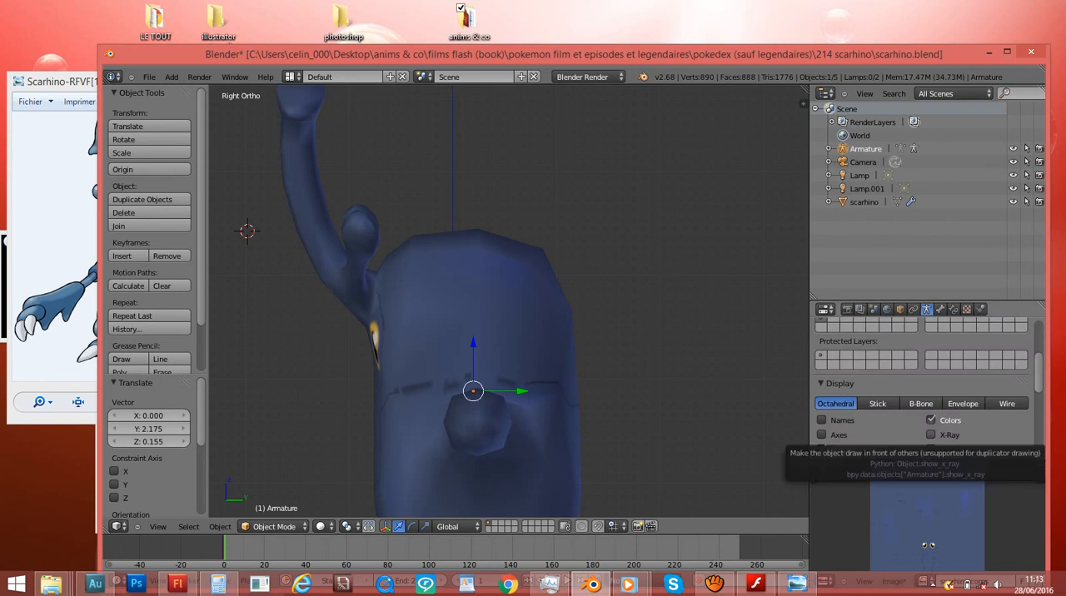
{"action": "left_click", "coordinate": [931, 435]}
{"action": "key", "text": "KP_1"}
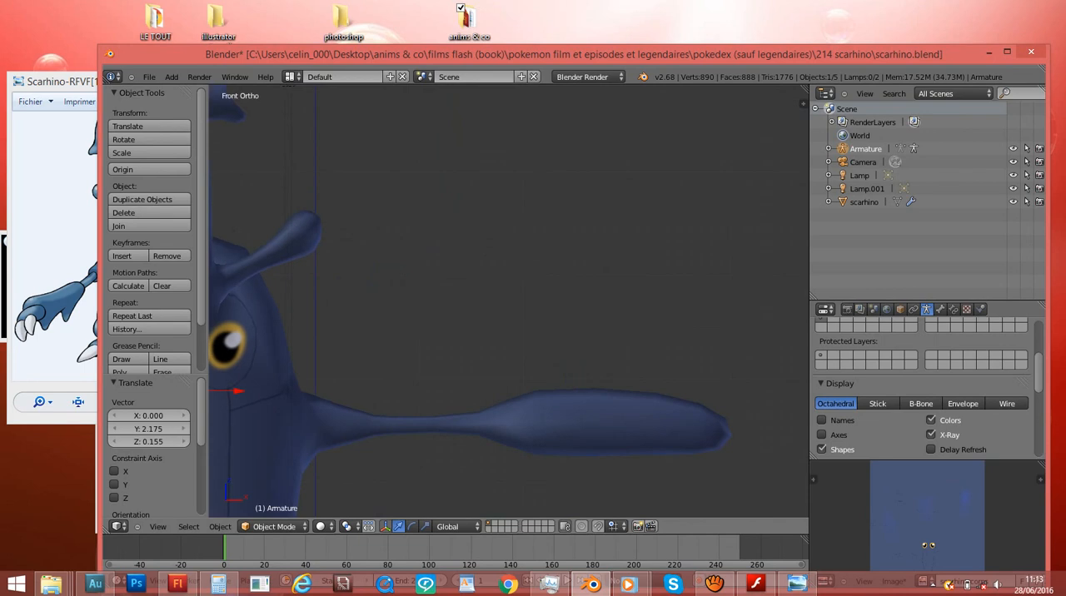
- Examine the armature's placement in the body from behind and return to the front view
{"action": "key", "text": "KP_Decimal"}
{"action": "scroll", "coordinate": [509, 301], "scroll_direction": "down", "scroll_amount": 5}
{"action": "middle_click_drag", "start_coordinate": [533, 287], "coordinate": [250, 309]}
{"action": "middle_click_drag", "start_coordinate": [400, 304], "coordinate": [334, 304]}
{"action": "scroll", "coordinate": [509, 302], "scroll_direction": "down", "scroll_amount": 6}
{"action": "middle_click_drag", "start_coordinate": [700, 302], "coordinate": [250, 301], "text": "shift"}
{"action": "scroll", "coordinate": [509, 302], "scroll_direction": "up", "scroll_amount": 3, "text": "ctrl"}
{"action": "scroll", "coordinate": [509, 302], "scroll_direction": "down", "scroll_amount": 7, "text": "shift"}
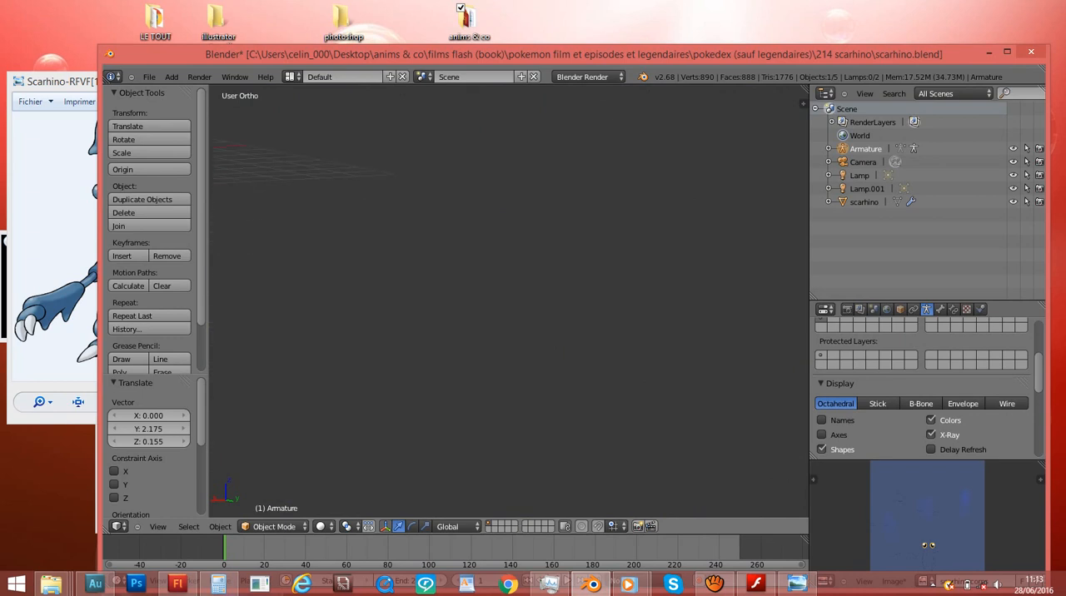
{"action": "key", "text": "KP_Decimal"}
{"action": "scroll", "coordinate": [509, 302], "scroll_direction": "down", "scroll_amount": 11}
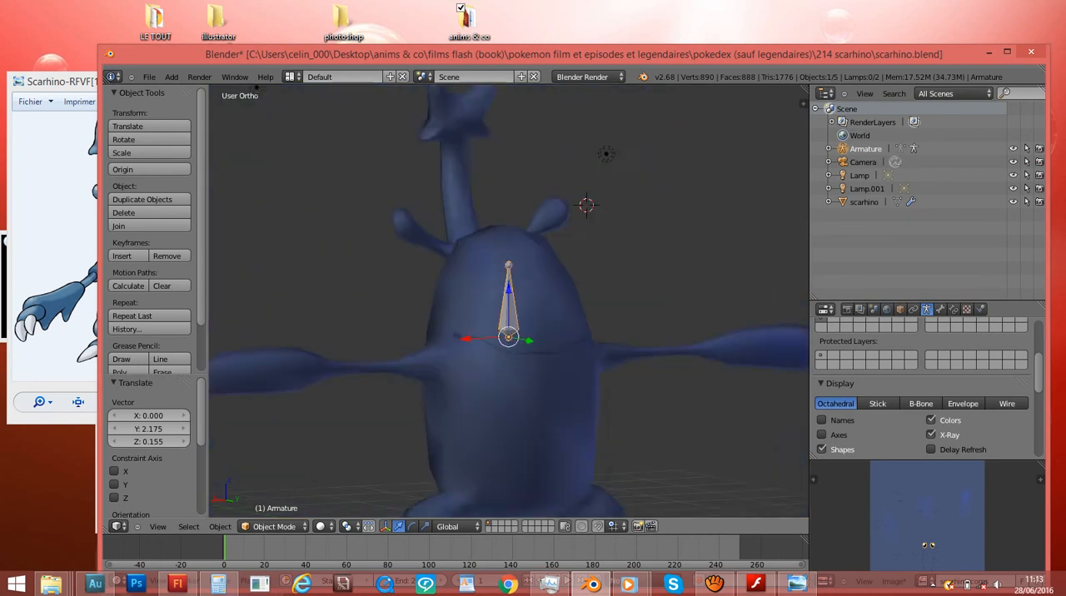
{"action": "key", "text": "KP_1"}
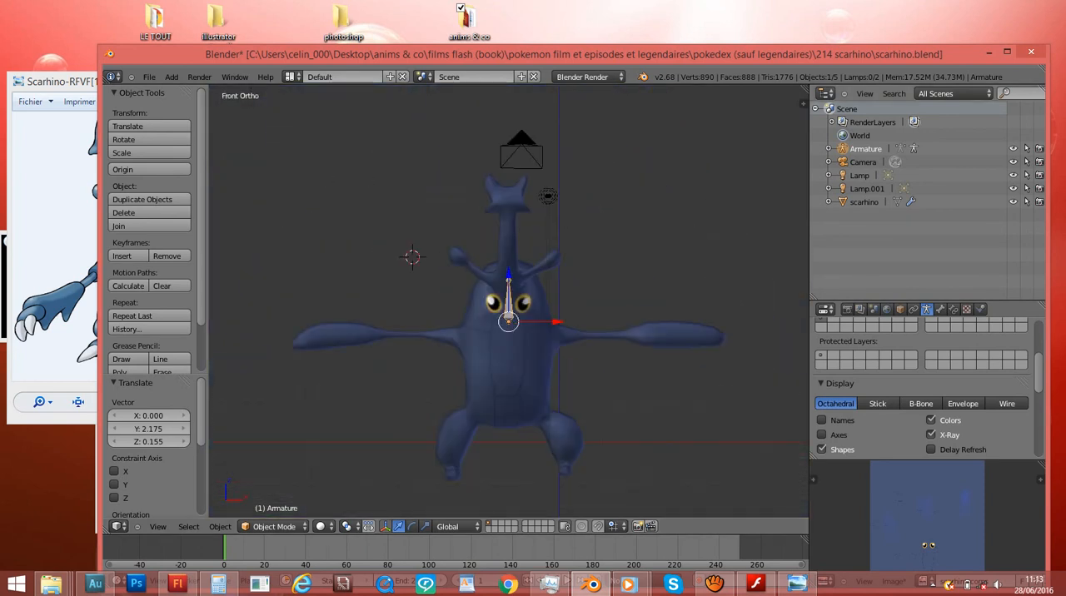
- Rename the armature object as "Armature scarhino"
{"action": "double_click", "coordinate": [866, 149]}
{"action": "type", "text": "s"}
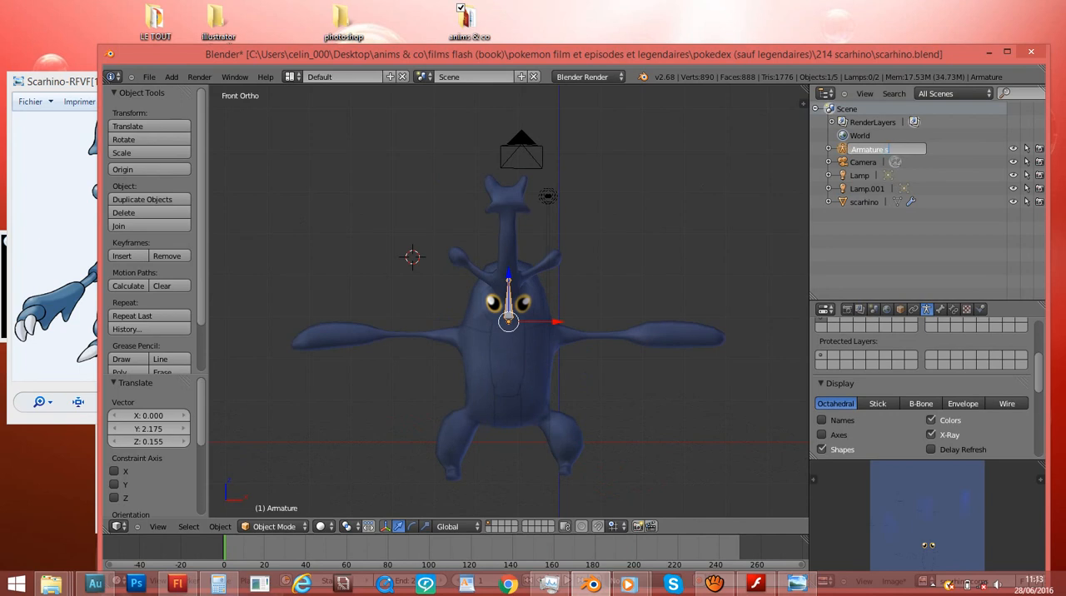
{"action": "type", "text": "carhino"}
{"action": "key", "text": "Return"}
{"action": "scroll", "coordinate": [508, 334], "scroll_direction": "up", "scroll_amount": 8}
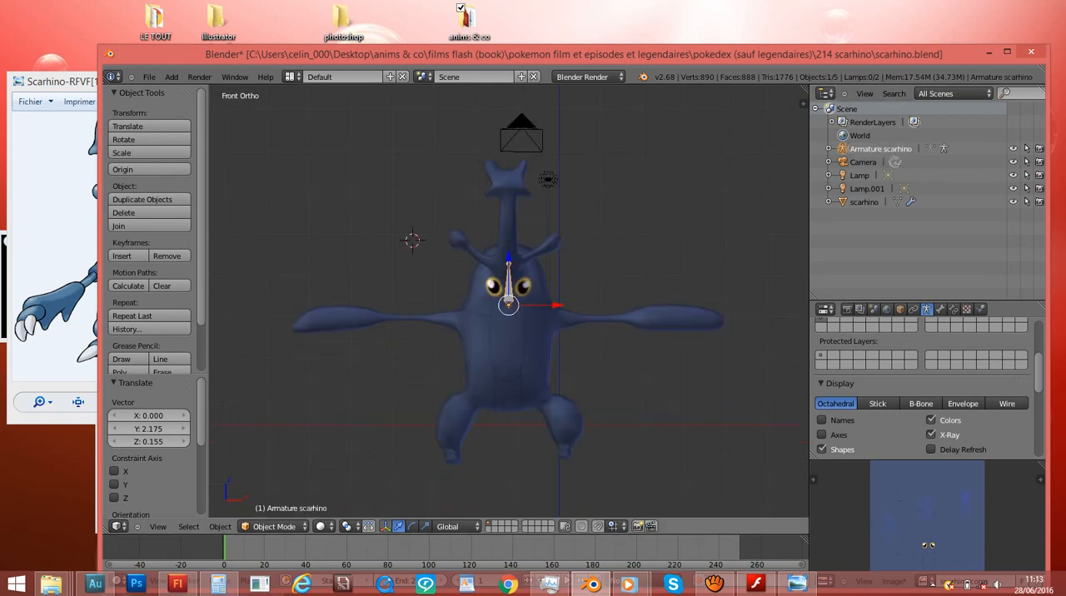
- Switch the armature and the scarhino body mesh in and out of Edit Mode, finishing with the armature selected in Object Mode
{"action": "scroll", "coordinate": [508, 300], "scroll_direction": "up", "scroll_amount": 6, "text": "shift"}
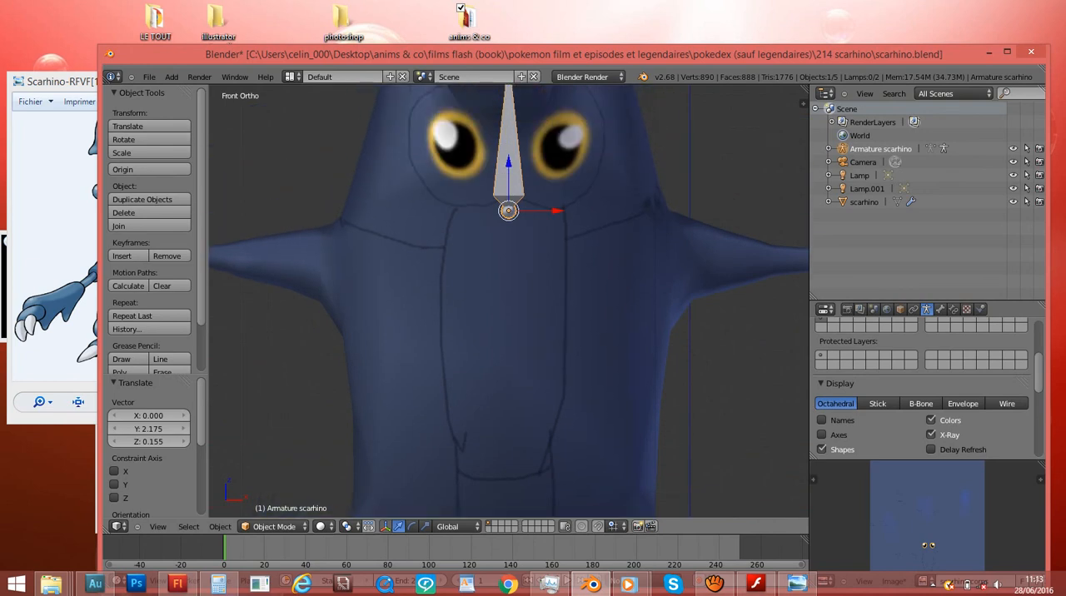
{"action": "scroll", "coordinate": [509, 300], "scroll_direction": "up", "scroll_amount": 6, "text": "shift"}
{"action": "scroll", "coordinate": [508, 300], "scroll_direction": "down", "scroll_amount": 2}
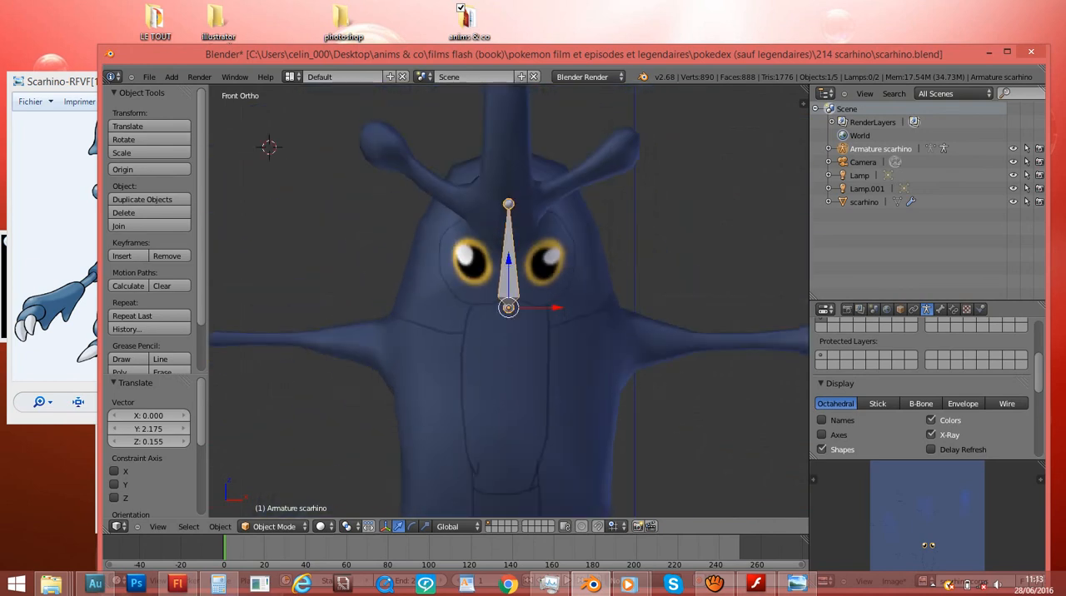
{"action": "key", "text": "Tab"}
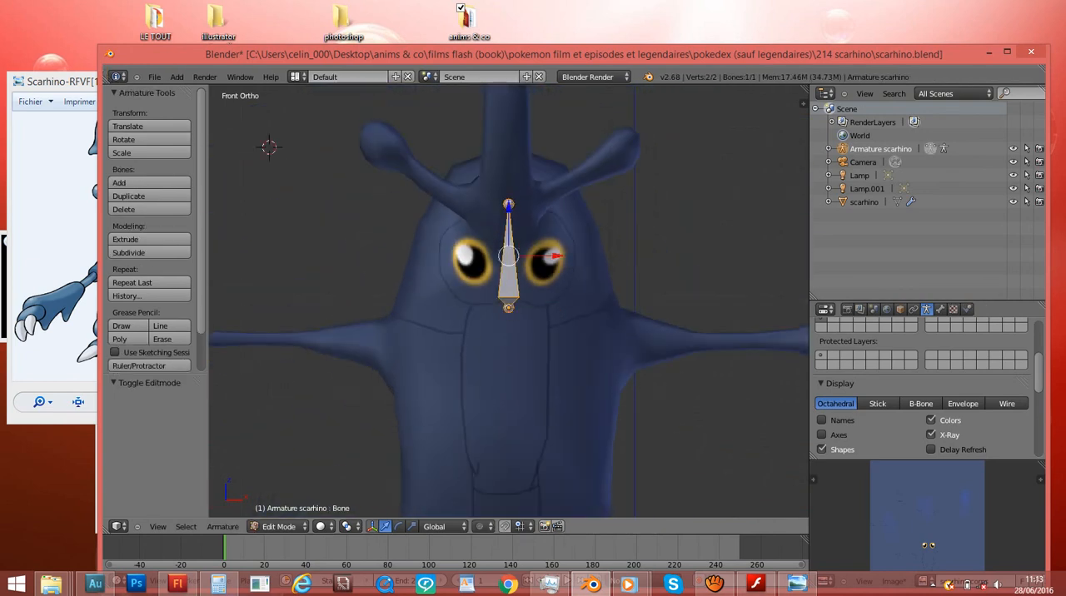
{"action": "key", "text": "Tab"}
{"action": "key", "text": "Tab"}
{"action": "key", "text": "Tab"}
{"action": "right_click", "coordinate": [508, 375]}
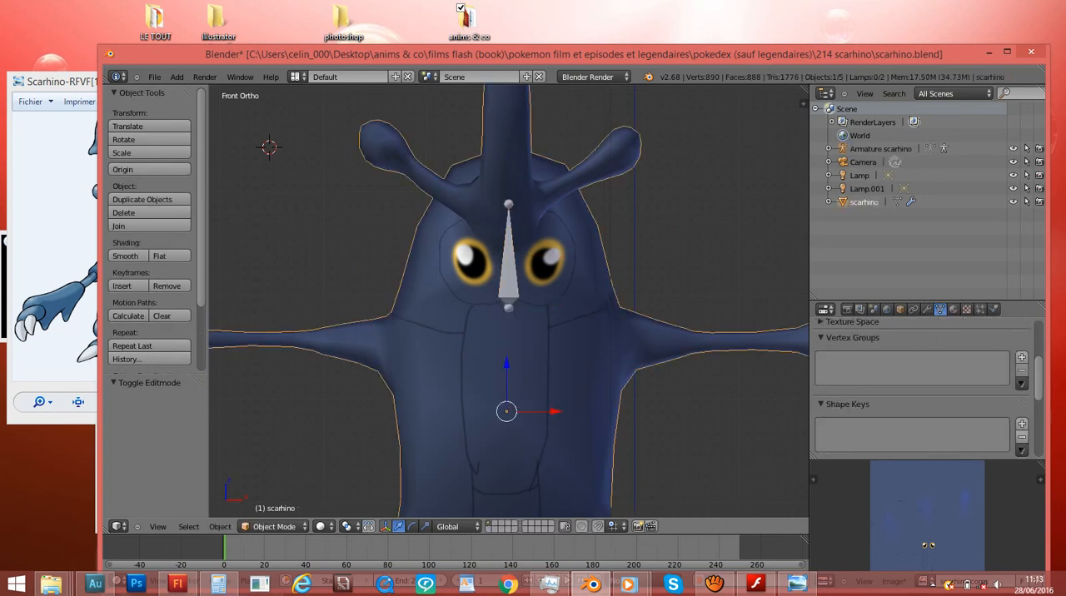
{"action": "key", "text": "Tab"}
{"action": "key", "text": "Tab"}
{"action": "right_click", "coordinate": [508, 266]}
{"action": "scroll", "coordinate": [508, 300], "scroll_direction": "up", "scroll_amount": 3}
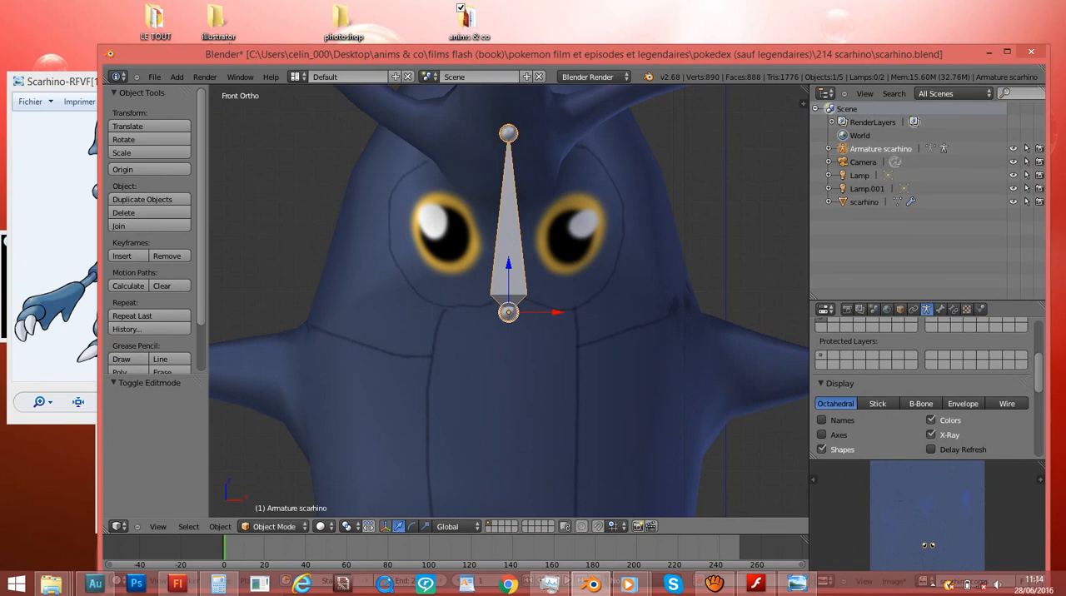
- Enter Edit Mode on the armature and examine its bone against the body from the front and at an angle
{"action": "right_click", "coordinate": [508, 375]}
{"action": "right_click", "coordinate": [509, 267]}
{"action": "middle_click_drag", "start_coordinate": [508, 266], "coordinate": [506, 296]}
{"action": "key", "text": "KP_1"}
{"action": "key", "text": "Tab"}
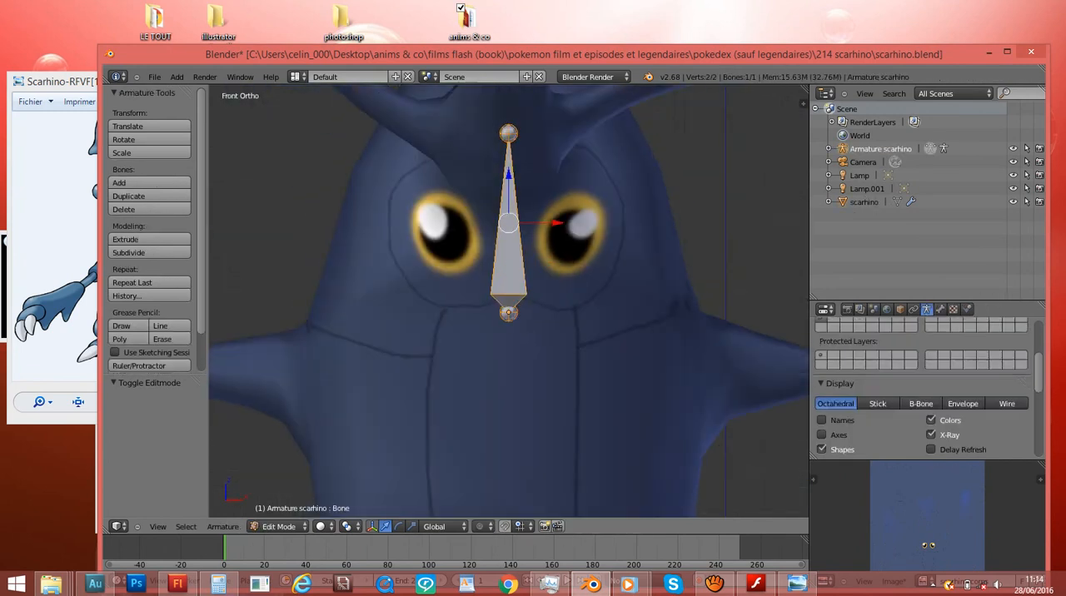
{"action": "scroll", "coordinate": [508, 300], "scroll_direction": "down", "scroll_amount": 5}
{"action": "scroll", "coordinate": [509, 300], "scroll_direction": "up", "scroll_amount": 2}
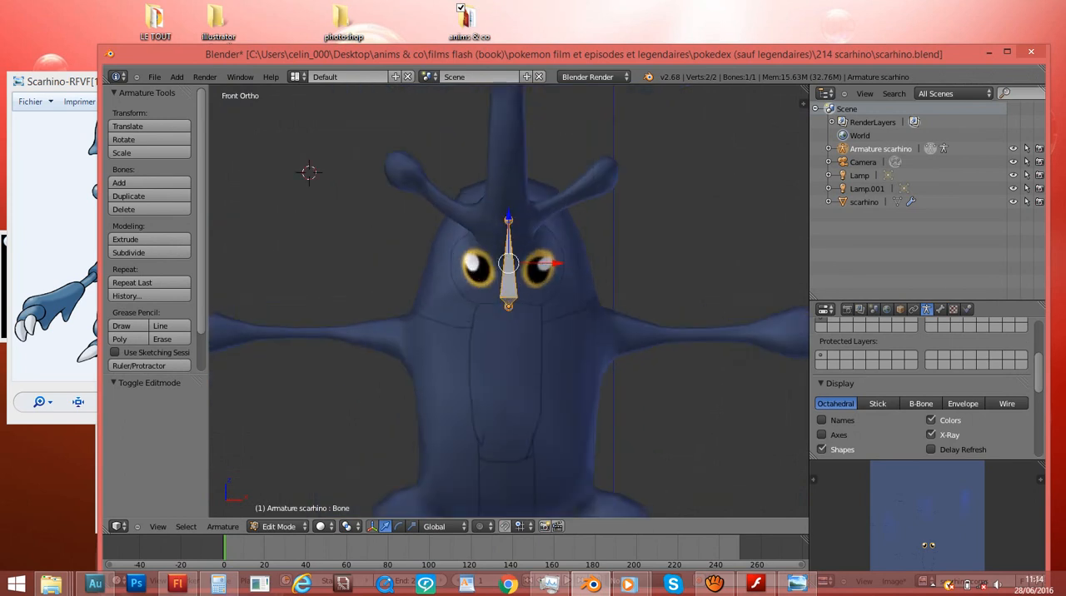
{"action": "mouse_move", "coordinate": [508, 299]}
{"action": "middle_mouse_down"}
{"action": "mouse_move", "coordinate": [584, 291]}
{"action": "mouse_move", "coordinate": [521, 287]}
{"action": "middle_mouse_up"}
{"action": "scroll", "coordinate": [508, 300], "scroll_direction": "down", "scroll_amount": 2}
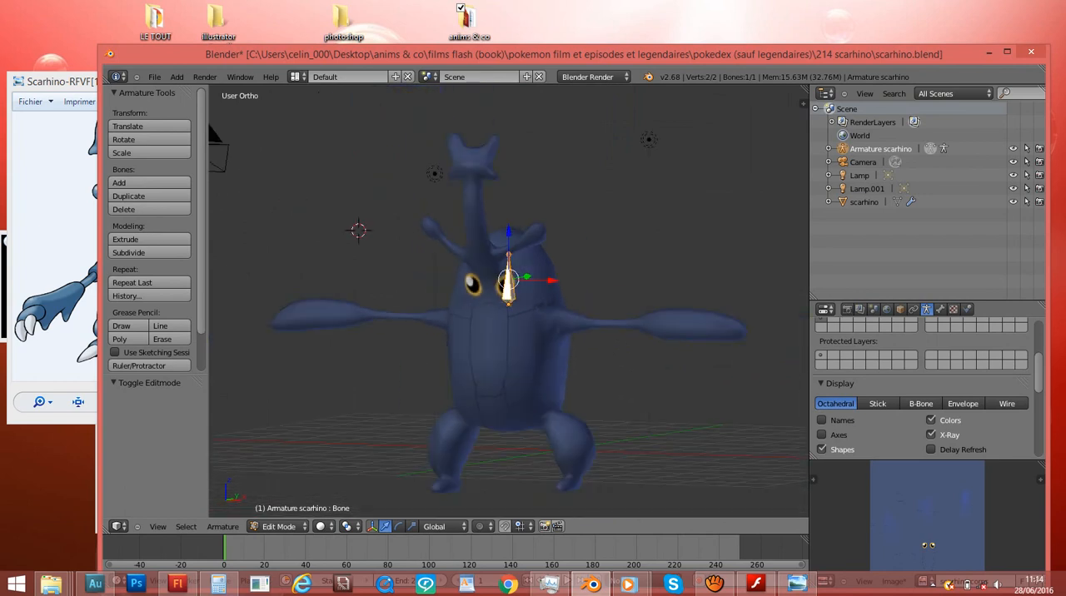
- Return to Object Mode and select a lamp, the camera and the body mesh in turn, finishing with the armature
{"action": "key", "text": "Tab"}
{"action": "right_click", "coordinate": [435, 174]}
{"action": "scroll", "coordinate": [434, 174], "scroll_direction": "down", "scroll_amount": 3}
{"action": "right_click", "coordinate": [331, 212]}
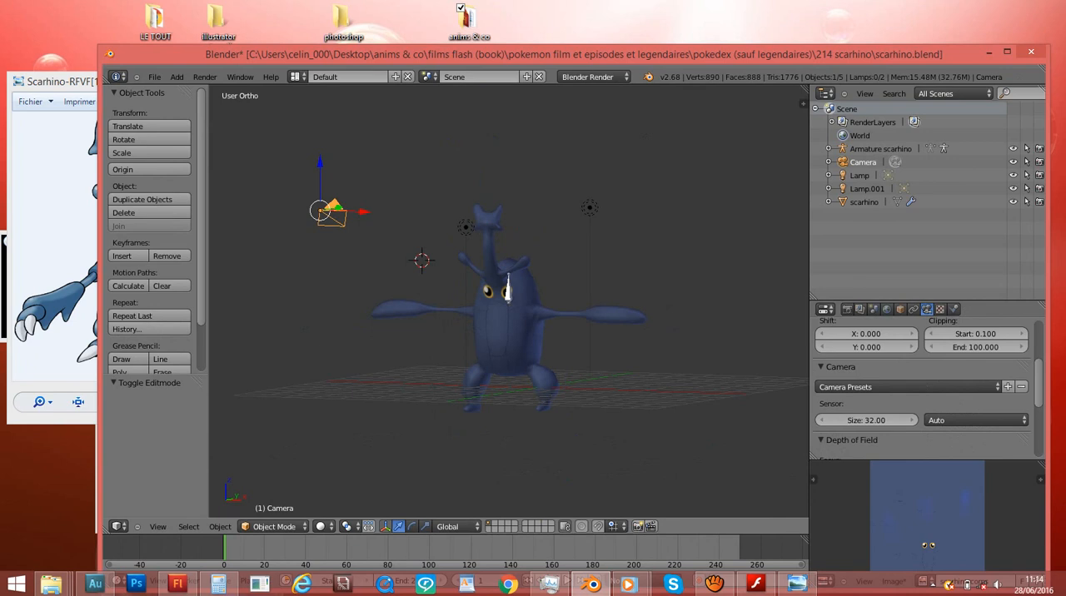
{"action": "scroll", "coordinate": [508, 279], "scroll_direction": "up", "scroll_amount": 7}
{"action": "right_click", "coordinate": [509, 271]}
{"action": "right_click", "coordinate": [509, 270]}
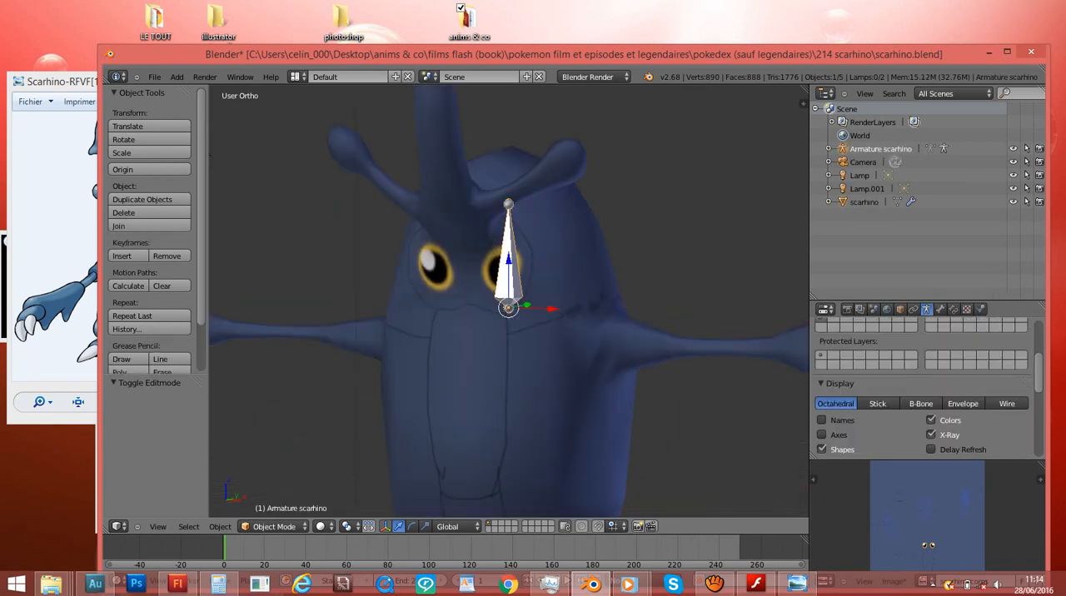
{"action": "right_click", "coordinate": [546, 350]}
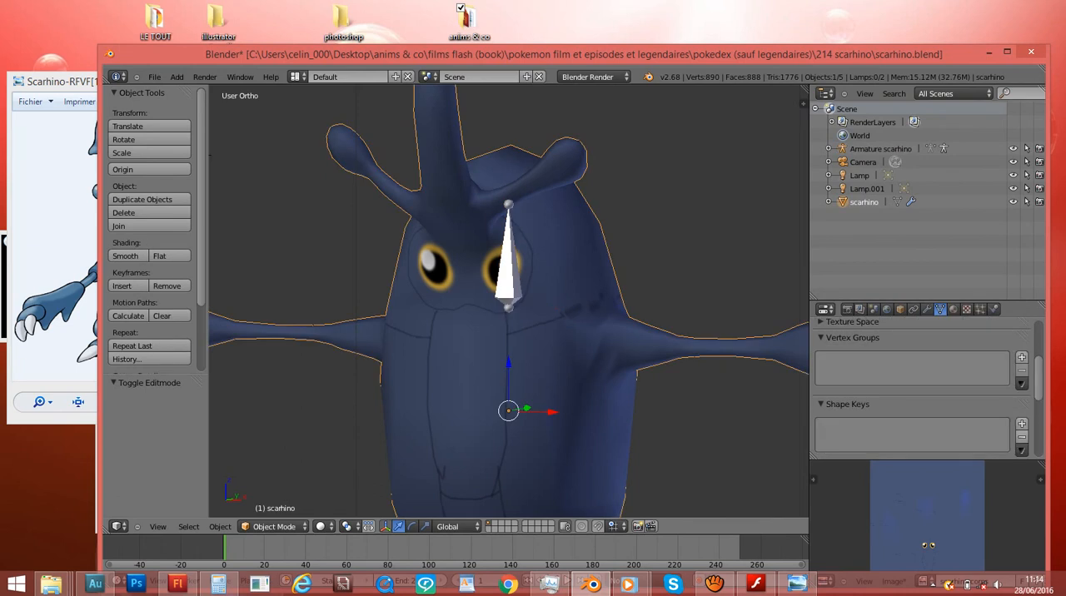
{"action": "middle_click_drag", "start_coordinate": [533, 333], "coordinate": [601, 325]}
{"action": "scroll", "coordinate": [508, 300], "scroll_direction": "up", "scroll_amount": 2}
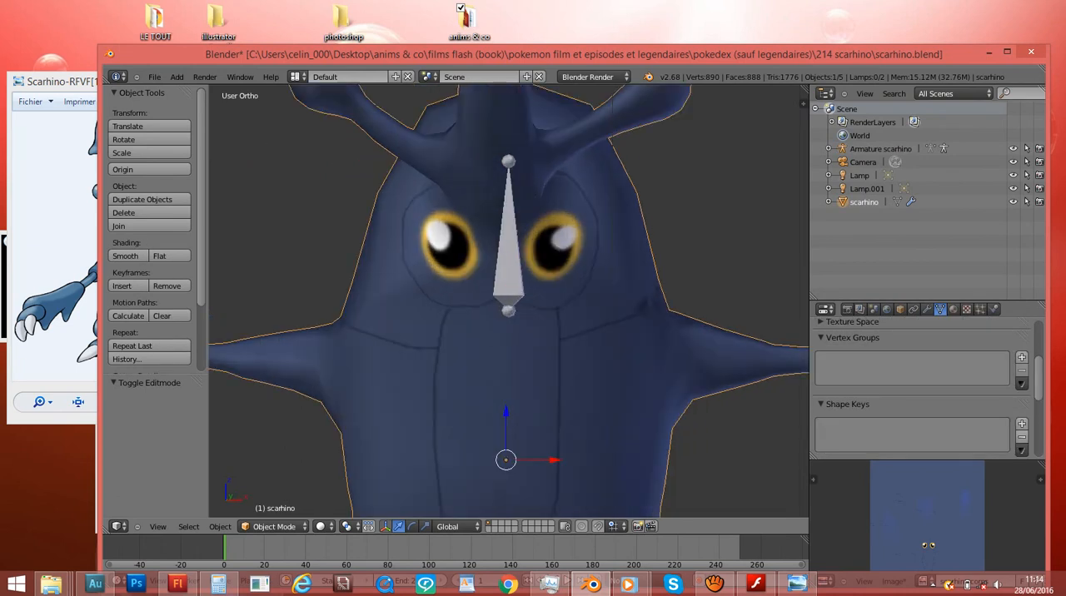
{"action": "right_click", "coordinate": [509, 262]}
{"action": "scroll", "coordinate": [509, 301], "scroll_direction": "up", "scroll_amount": 4}
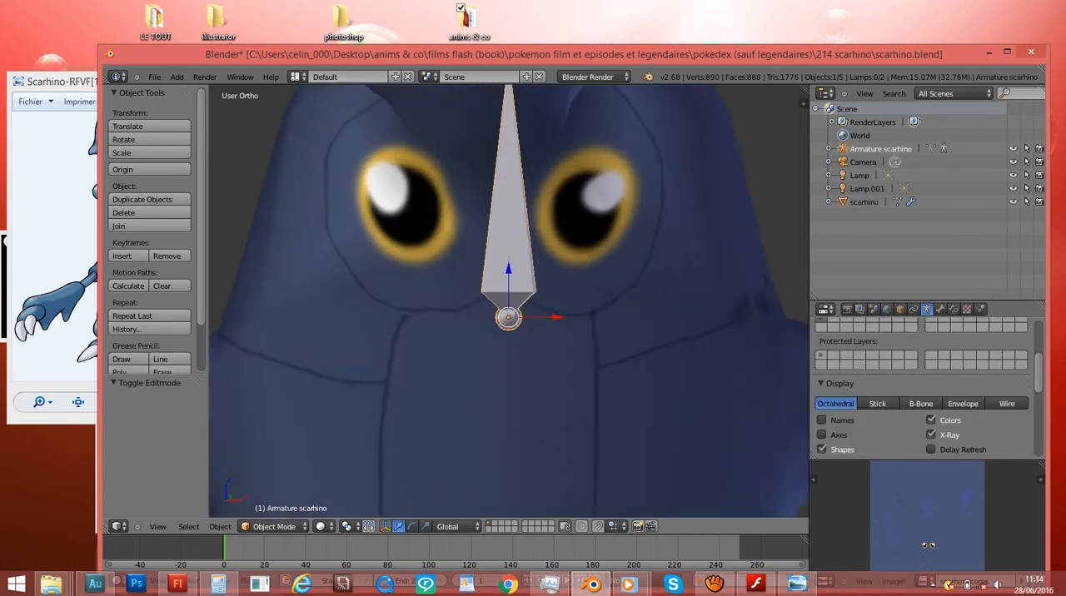
{"action": "scroll", "coordinate": [510, 301], "scroll_direction": "down", "scroll_amount": 4}
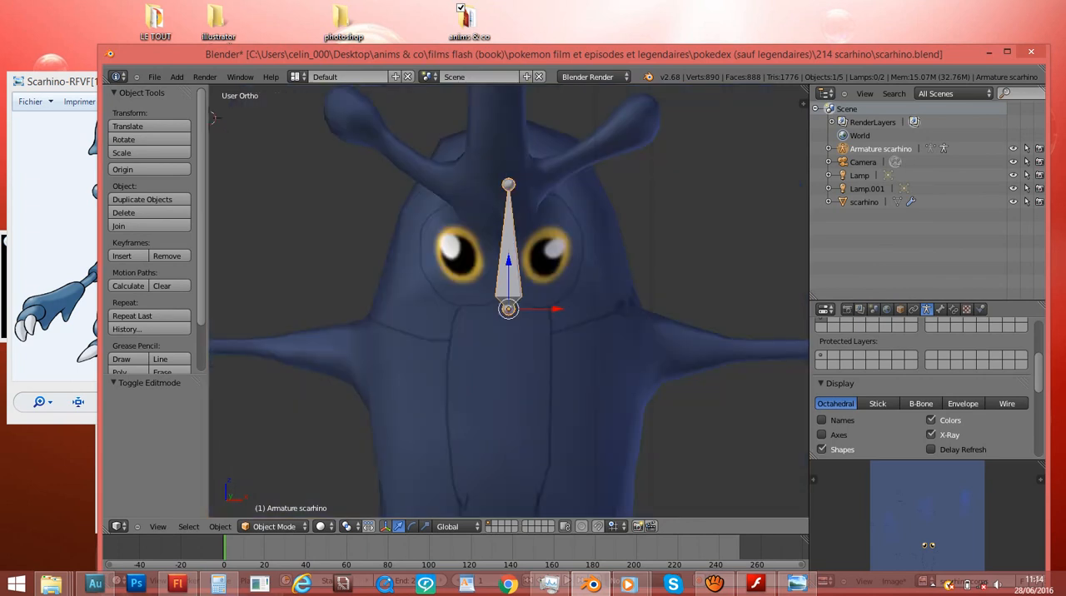
- In the front view, edit the armature and duplicate its bone, placing the copy about 1.225 lower on the torso
{"action": "key", "text": "KP_1"}
{"action": "scroll", "coordinate": [509, 301], "scroll_direction": "down", "scroll_amount": 7, "text": "shift"}
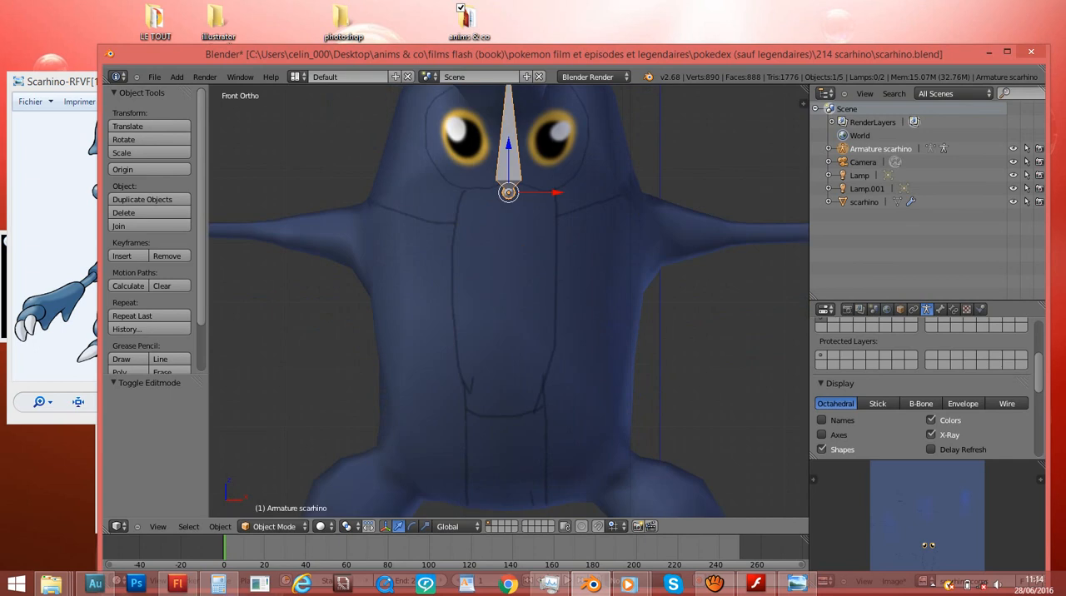
{"action": "scroll", "coordinate": [509, 300], "scroll_direction": "up", "scroll_amount": 2}
{"action": "scroll", "coordinate": [509, 300], "scroll_direction": "up", "scroll_amount": 5}
{"action": "scroll", "coordinate": [509, 301], "scroll_direction": "up", "scroll_amount": 6, "text": "shift"}
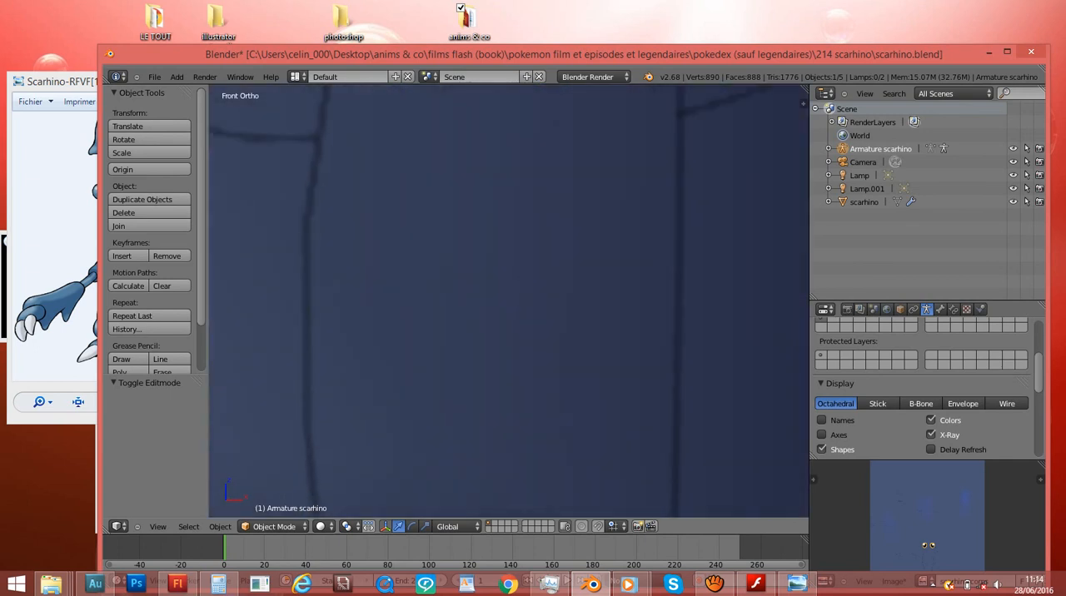
{"action": "scroll", "coordinate": [509, 300], "scroll_direction": "down", "scroll_amount": 7}
{"action": "key", "text": "Tab"}
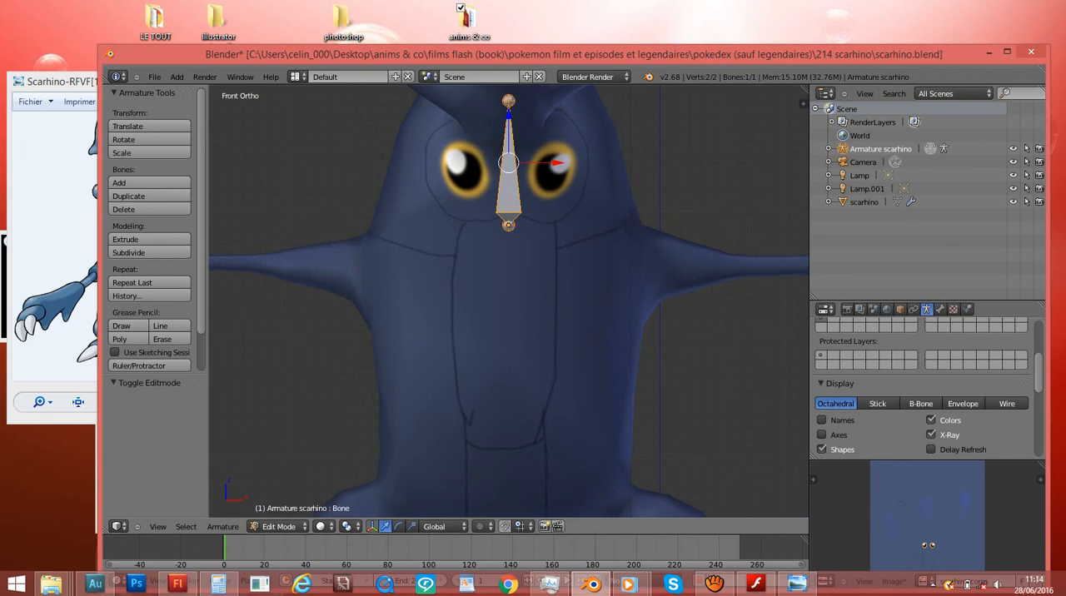
{"action": "key", "text": "shift+d"}
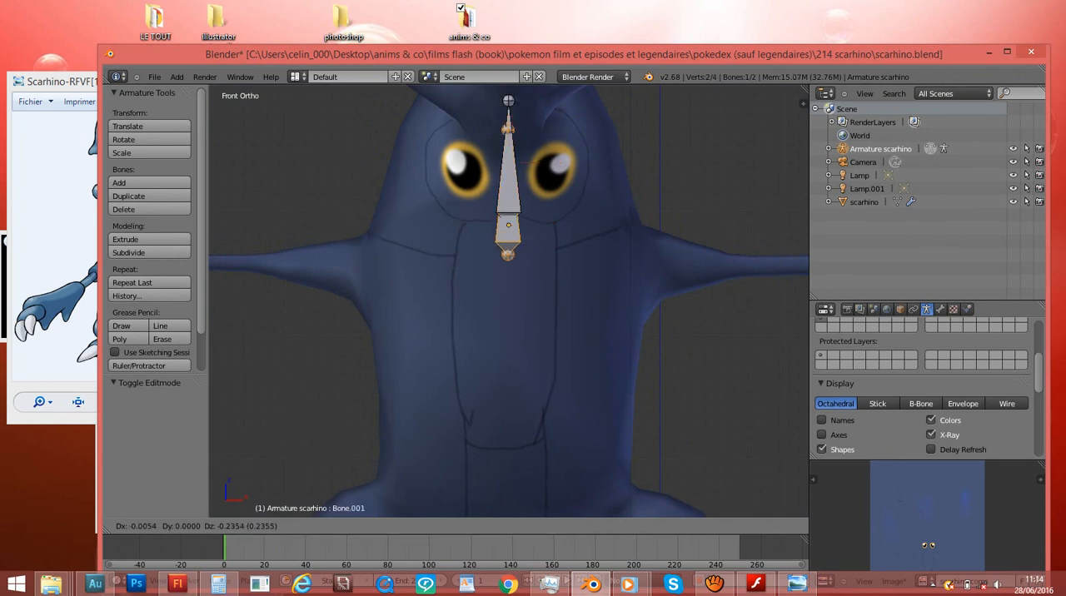
{"action": "key", "text": "Return"}
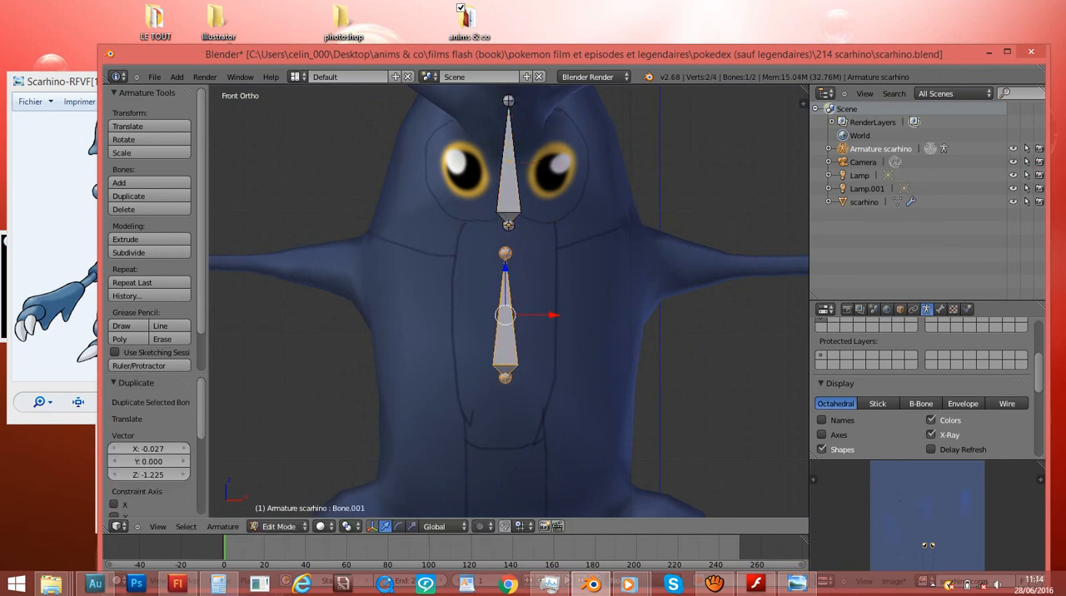
- Rotate the duplicated bone about -180° so it points down and shift it about 0.040 along X towards the centre line
{"action": "key", "text": "r"}
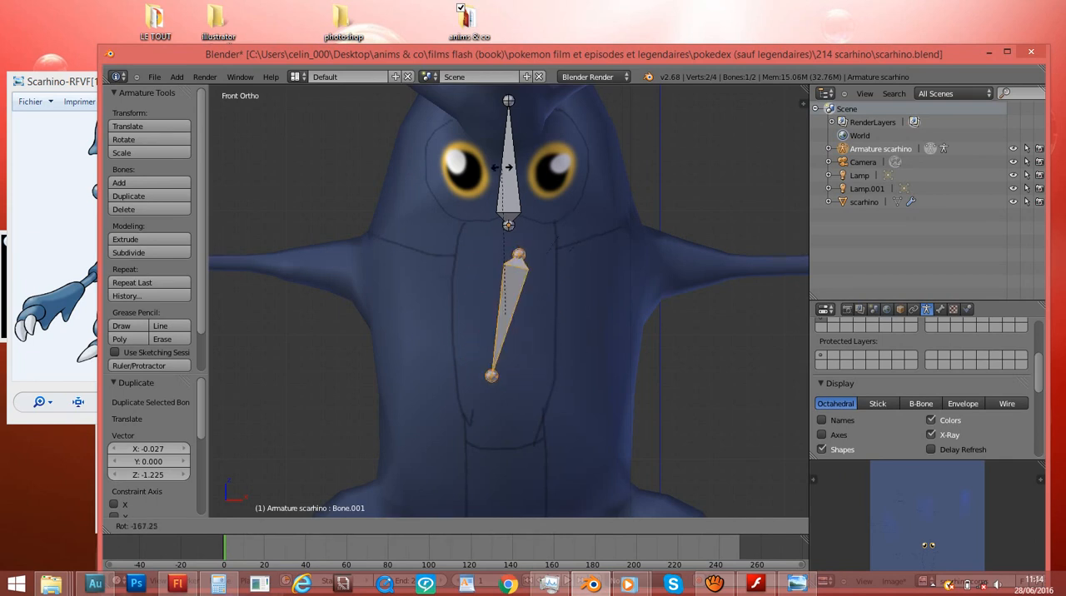
{"action": "left_click", "coordinate": [491, 171]}
{"action": "scroll", "coordinate": [550, 317], "scroll_direction": "up", "scroll_amount": 3}
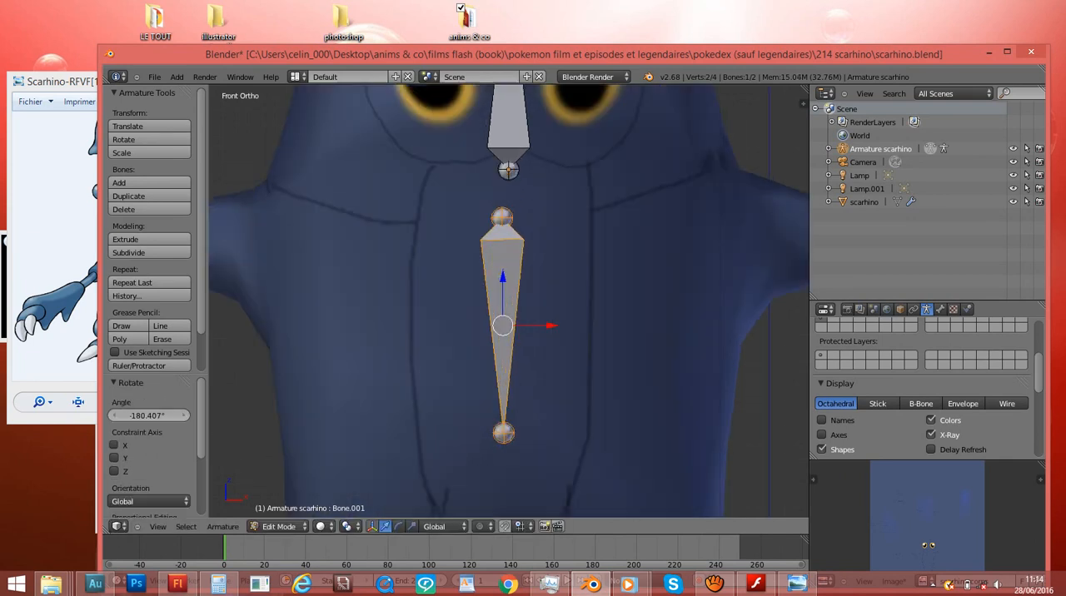
{"action": "key", "text": "g"}
{"action": "key", "text": "Return"}
{"action": "scroll", "coordinate": [508, 300], "scroll_direction": "down", "scroll_amount": 4}
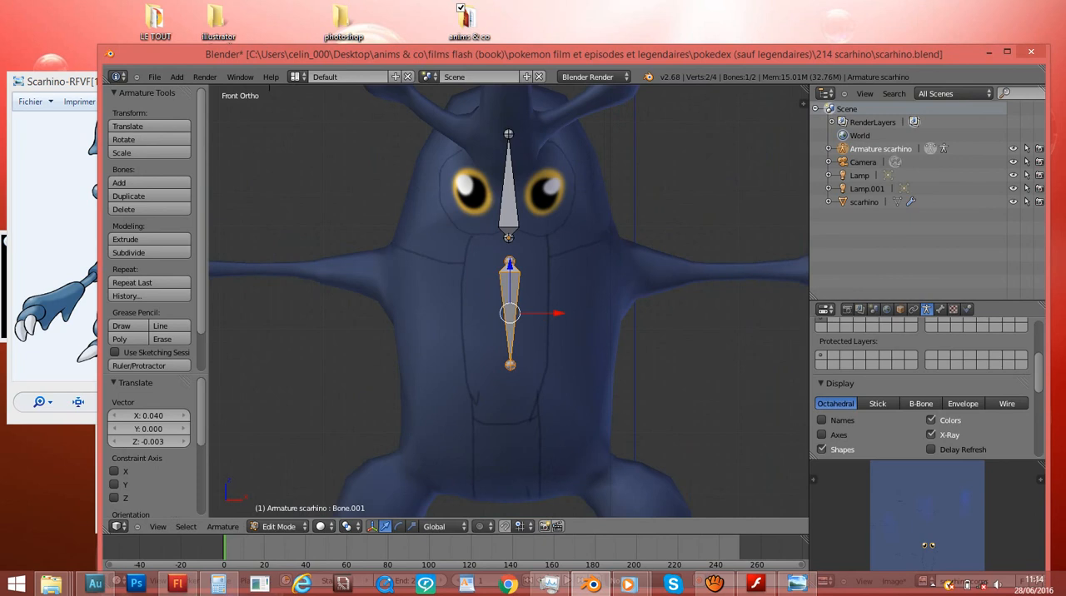
- Nudge the duplicated bone onto the body's centre line, about -0.007 along X and 0.015 along Z
{"action": "scroll", "coordinate": [509, 302], "scroll_direction": "down", "scroll_amount": 5, "text": "shift"}
{"action": "scroll", "coordinate": [508, 302], "scroll_direction": "up", "scroll_amount": 3}
{"action": "scroll", "coordinate": [508, 301], "scroll_direction": "up", "scroll_amount": 3, "text": "shift"}
{"action": "scroll", "coordinate": [509, 301], "scroll_direction": "up", "scroll_amount": 1, "text": "shift"}
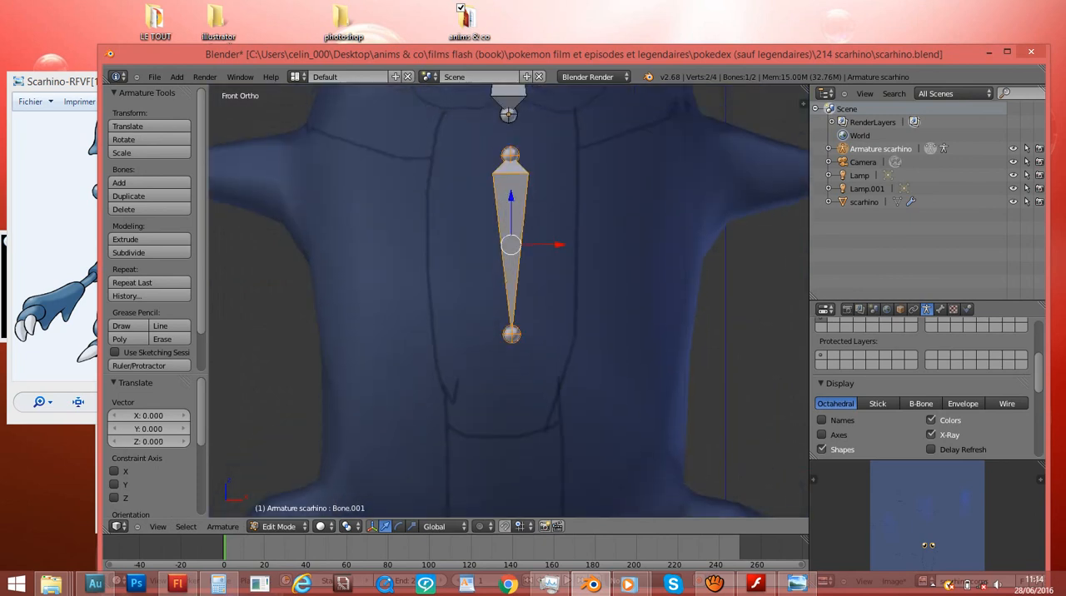
{"action": "key", "text": "g"}
{"action": "key", "text": "Return"}
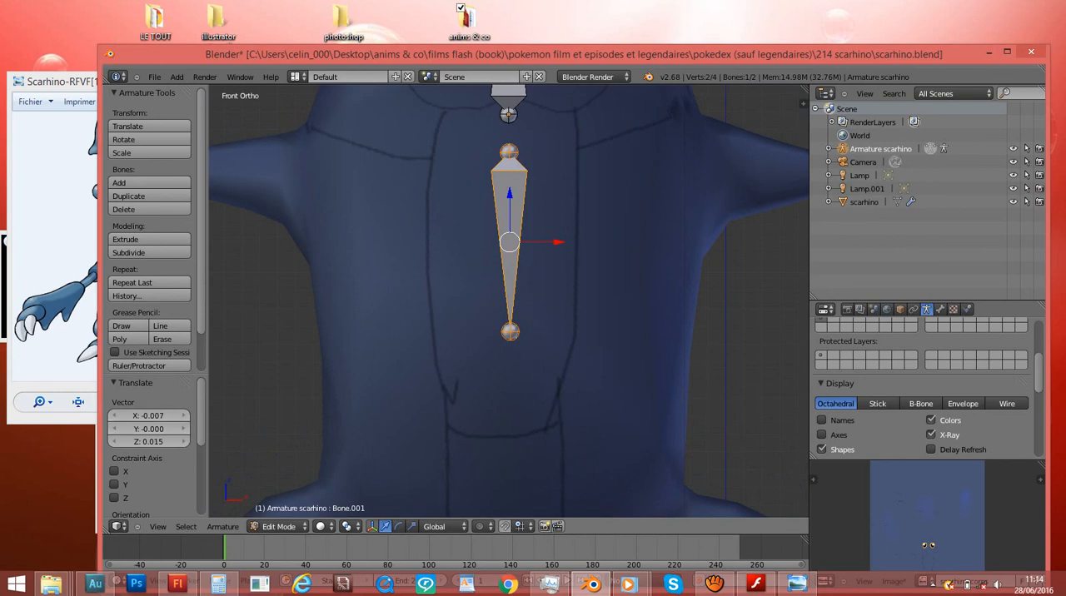
- Rotate the duplicated bone by 180° and undo the rotation
{"action": "key", "text": "r"}
{"action": "key", "text": "Return"}
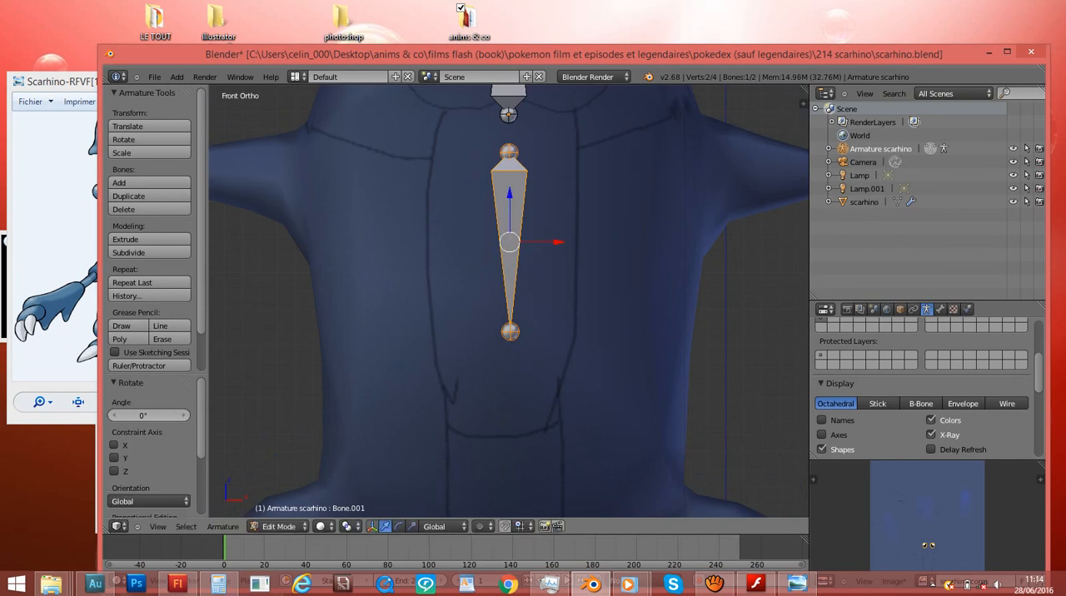
{"action": "left_click", "coordinate": [150, 415]}
{"action": "type", "text": "1"}
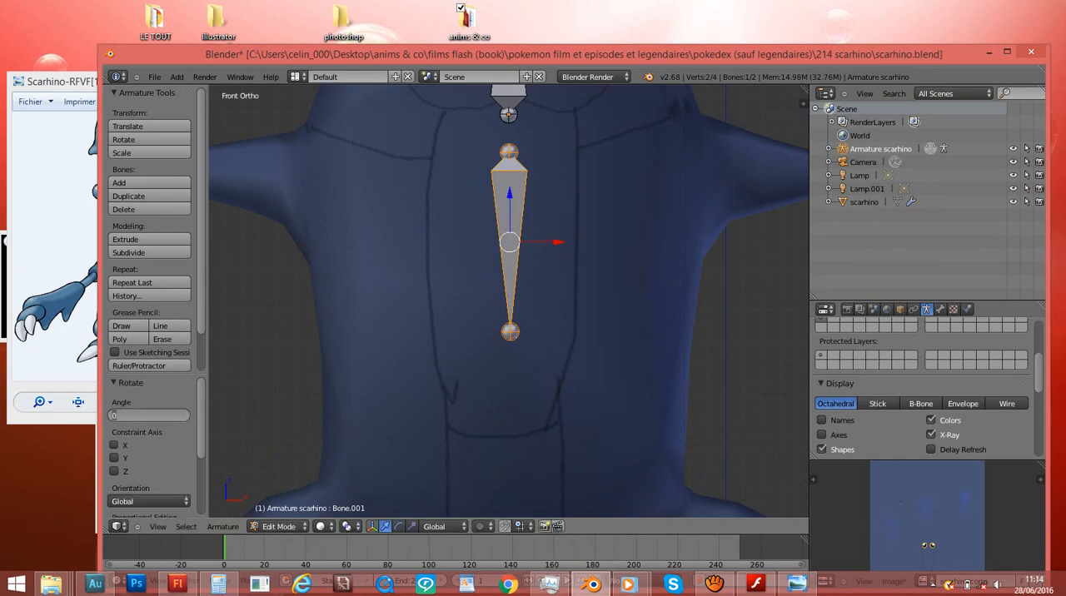
{"action": "type", "text": "80"}
{"action": "key", "text": "Return"}
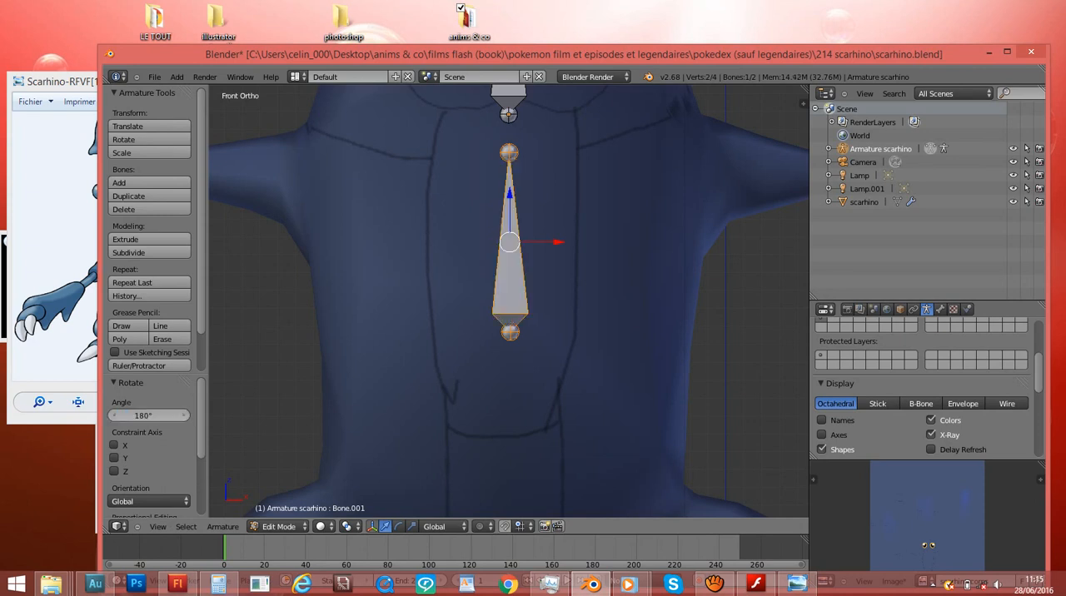
{"action": "key", "text": "ctrl+z"}
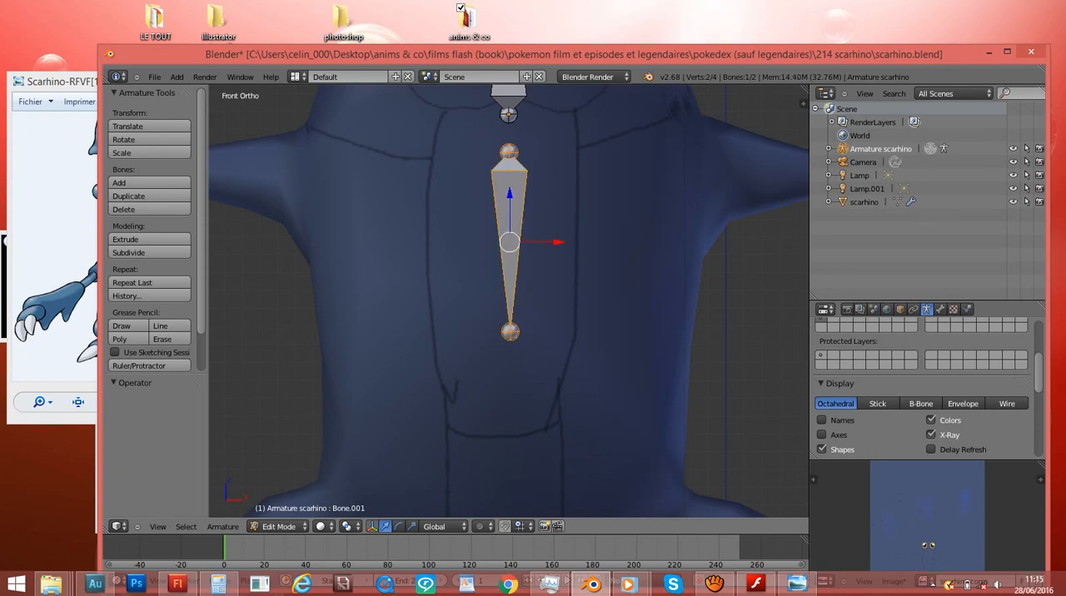
- Rotate the duplicated bone by exactly 90° so it lies horizontally across the torso
{"action": "key", "text": "r"}
{"action": "key", "text": "Return"}
{"action": "left_click", "coordinate": [149, 415]}
{"action": "type", "text": "90"}
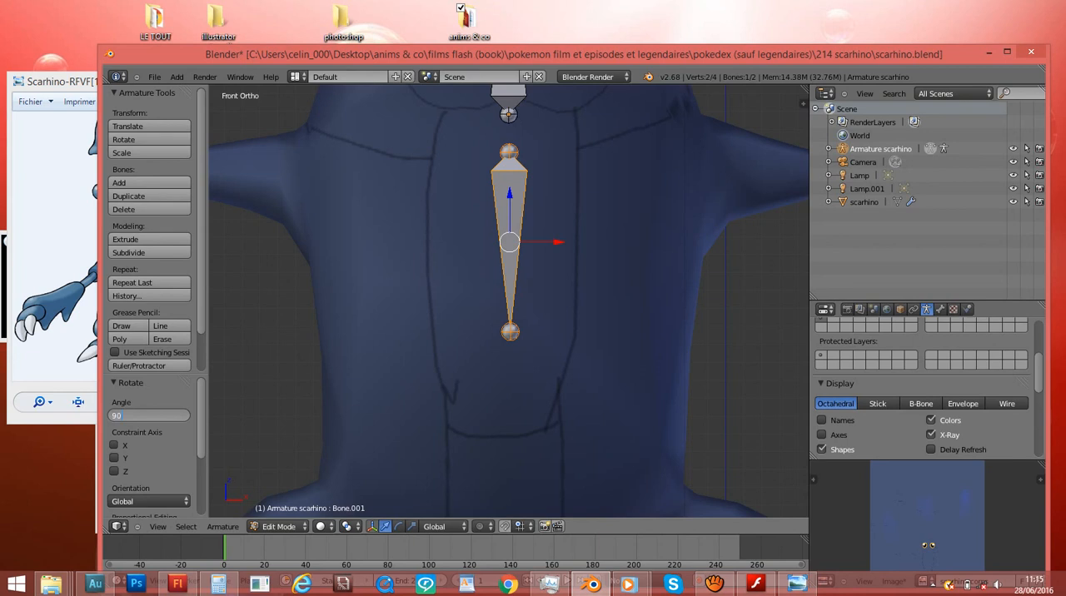
{"action": "key", "text": "Return"}
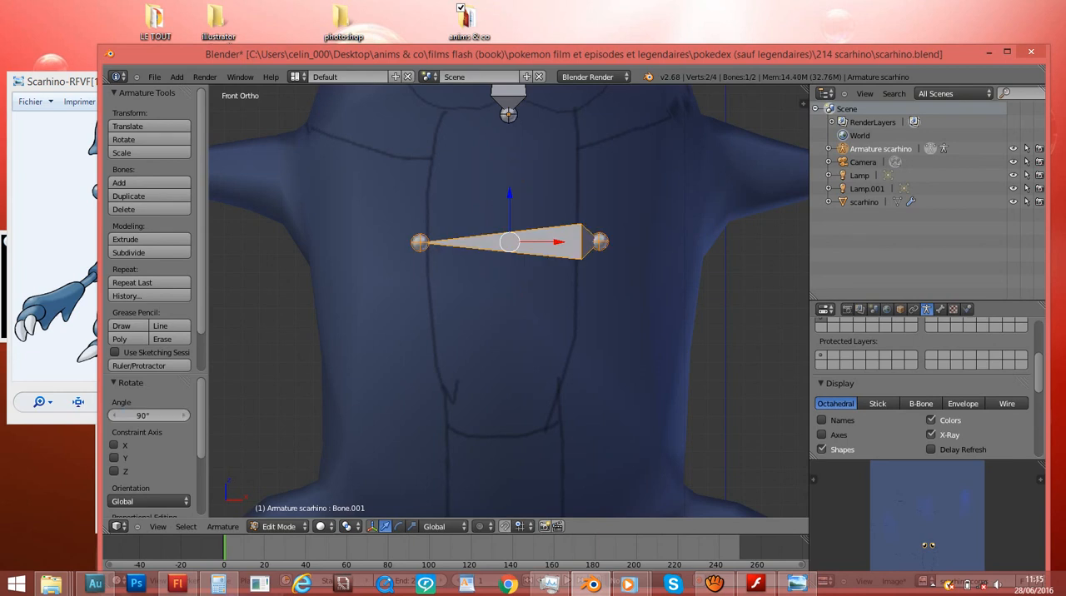
- Undo the torso bone's 90° rotation and duplicate the bone into the lower torso, about -1.239 along Z and -0.009 along X
{"action": "key", "text": "ctrl+z"}
{"action": "scroll", "coordinate": [509, 300], "scroll_direction": "down", "scroll_amount": 4}
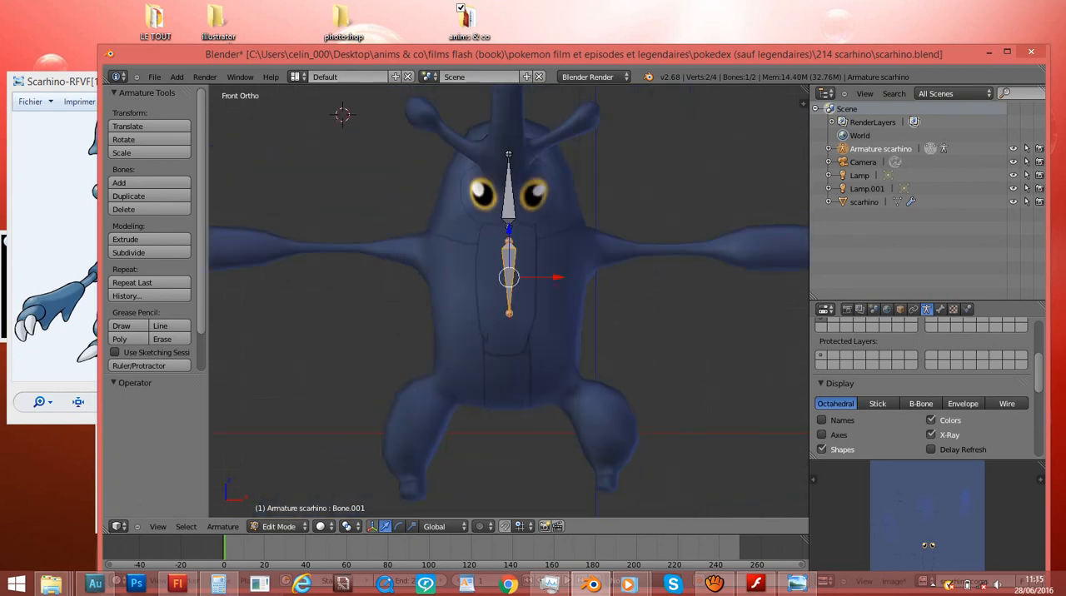
{"action": "key", "text": "shift+d"}
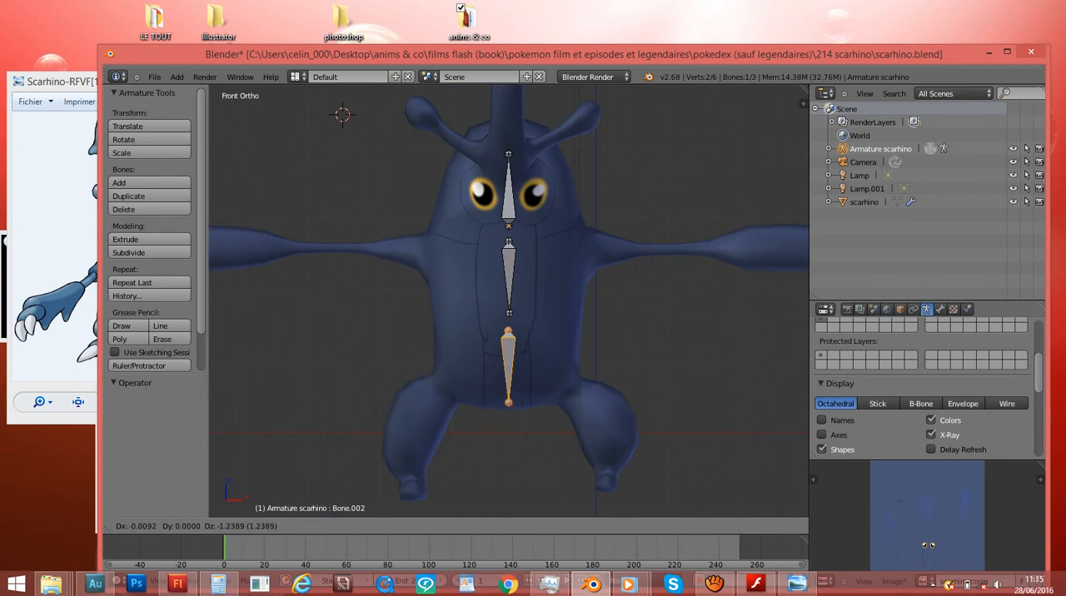
{"action": "key", "text": "Return"}
- Scale the lower torso bone down slightly and line it up beneath the upper one, shifting it about 0.011 along X and 0.086 along Z
{"action": "scroll", "coordinate": [509, 300], "scroll_direction": "up", "scroll_amount": 3}
{"action": "key", "text": "s"}
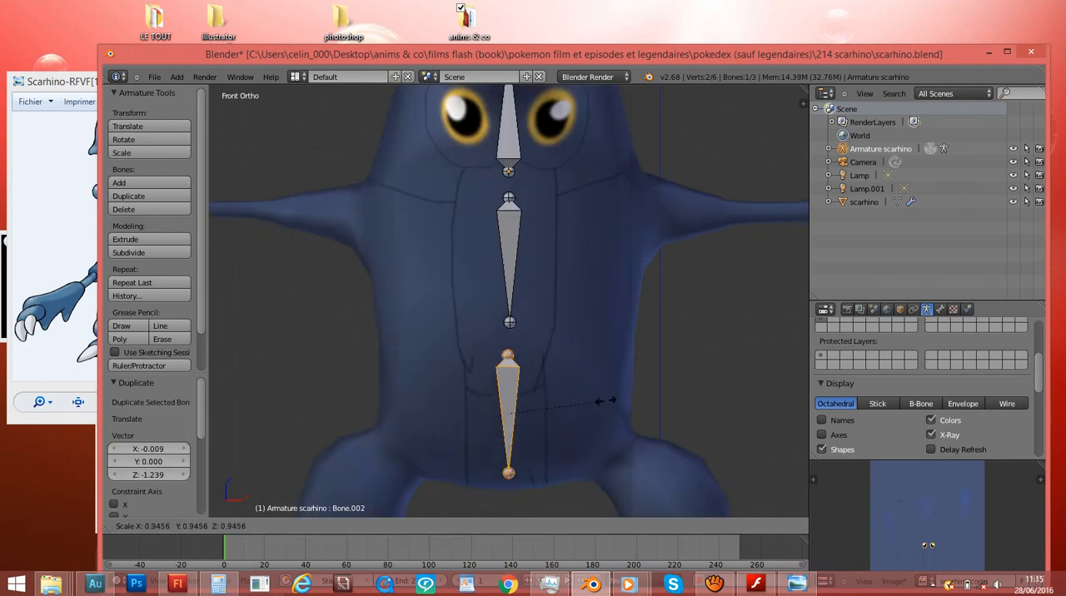
{"action": "left_click", "coordinate": [609, 408]}
{"action": "key", "text": "g"}
{"action": "left_click", "coordinate": [610, 406]}
{"action": "key", "text": "g"}
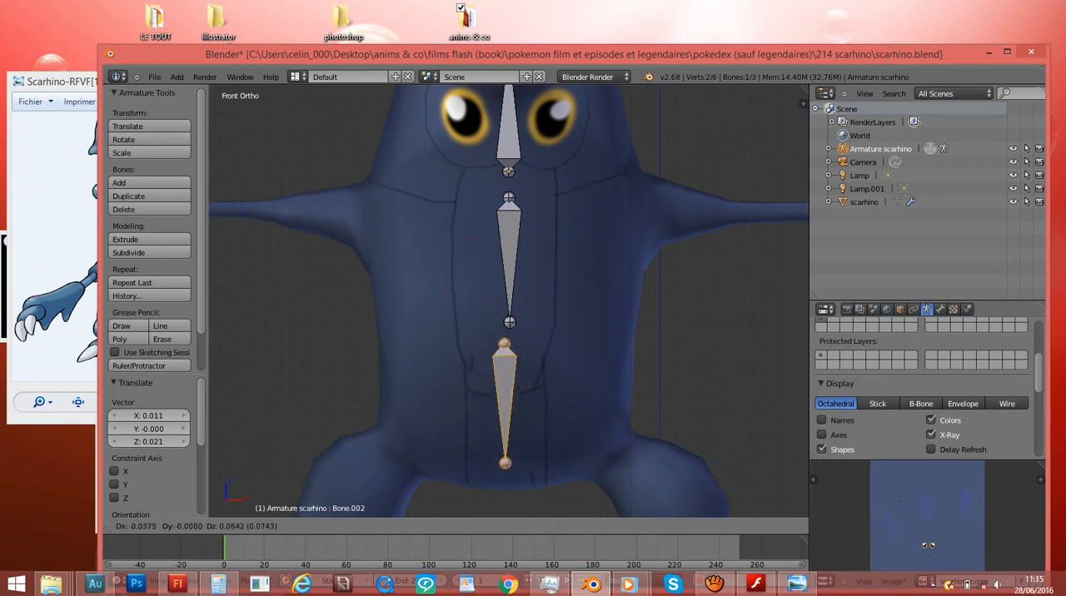
{"action": "left_click", "coordinate": [606, 391]}
{"action": "scroll", "coordinate": [509, 302], "scroll_direction": "up", "scroll_amount": 3, "text": "ctrl"}
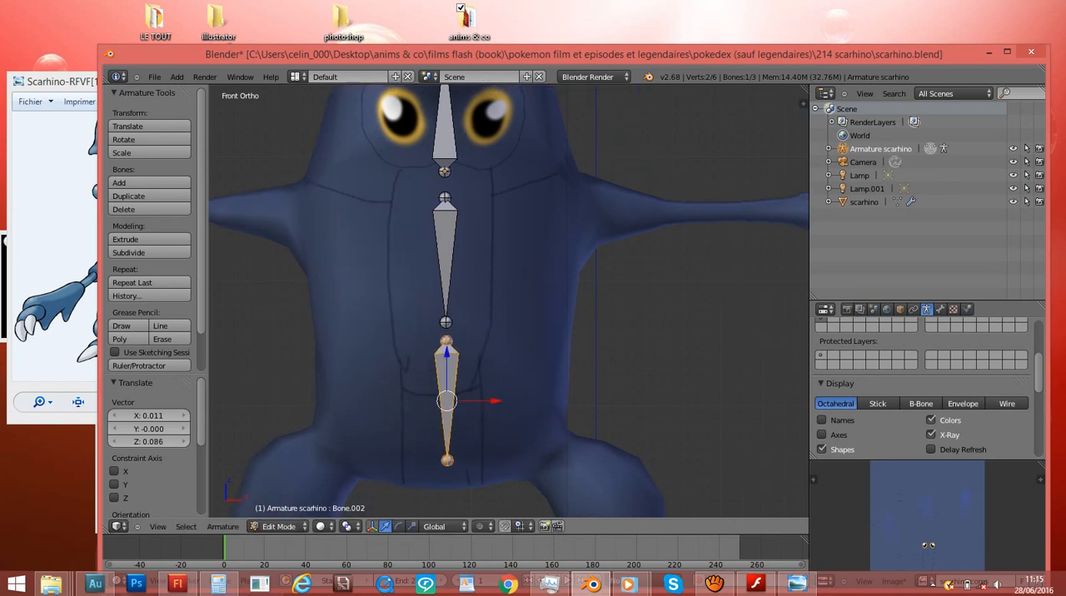
- Duplicate the upper torso bone beside the base of the right-hand arm and rotate the copy about -90.365°
{"action": "right_click", "coordinate": [445, 260]}
{"action": "scroll", "coordinate": [446, 260], "scroll_direction": "up", "scroll_amount": 4, "text": "ctrl"}
{"action": "scroll", "coordinate": [445, 260], "scroll_direction": "up", "scroll_amount": 1}
{"action": "key", "text": "shift+d"}
{"action": "left_click", "coordinate": [607, 250]}
{"action": "key", "text": "r"}
{"action": "left_click", "coordinate": [546, 135]}
- Move the new arm bone into the shoulder, ending with a shift of about 0.036 along X and 0.027 along Z
{"action": "key", "text": "g"}
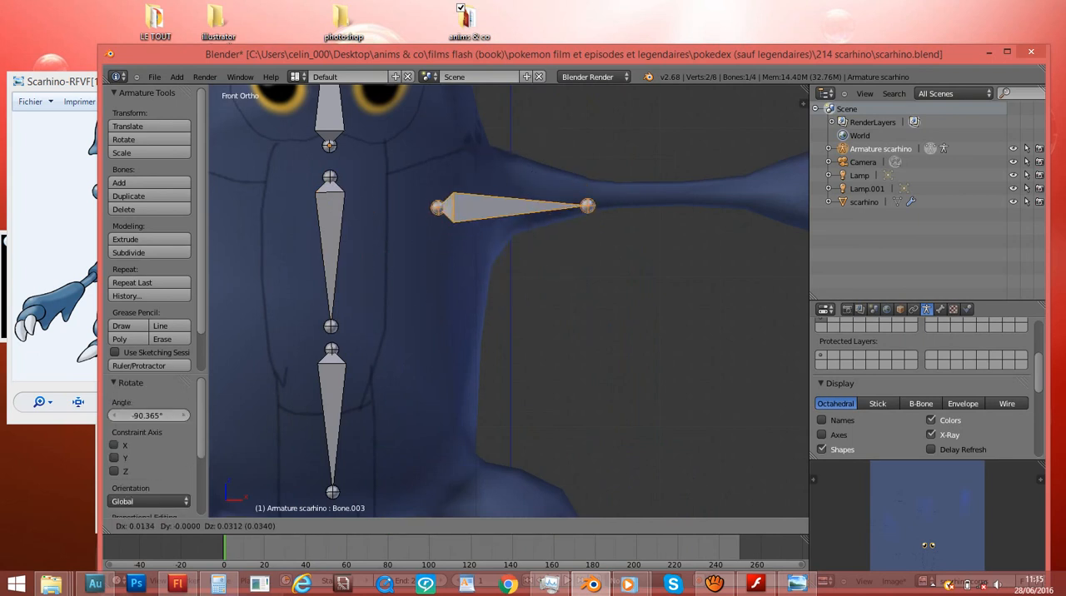
{"action": "left_click", "coordinate": [552, 124]}
{"action": "scroll", "coordinate": [551, 124], "scroll_direction": "up", "scroll_amount": 4, "text": "ctrl"}
{"action": "key", "text": "g"}
{"action": "left_click", "coordinate": [557, 121]}
- Reposition the arm bone from above, rotate it, and nudge it about 0.023 along X, -0.016 along Y and 0.083 along Z
{"action": "key", "text": "KP_7"}
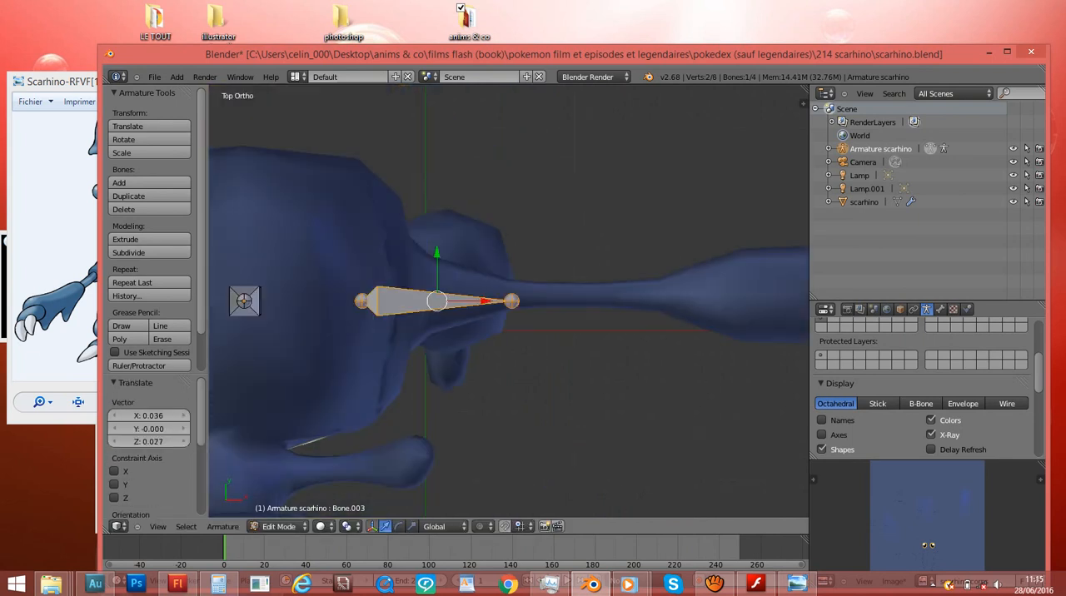
{"action": "scroll", "coordinate": [556, 121], "scroll_direction": "down", "scroll_amount": 1}
{"action": "key", "text": "g"}
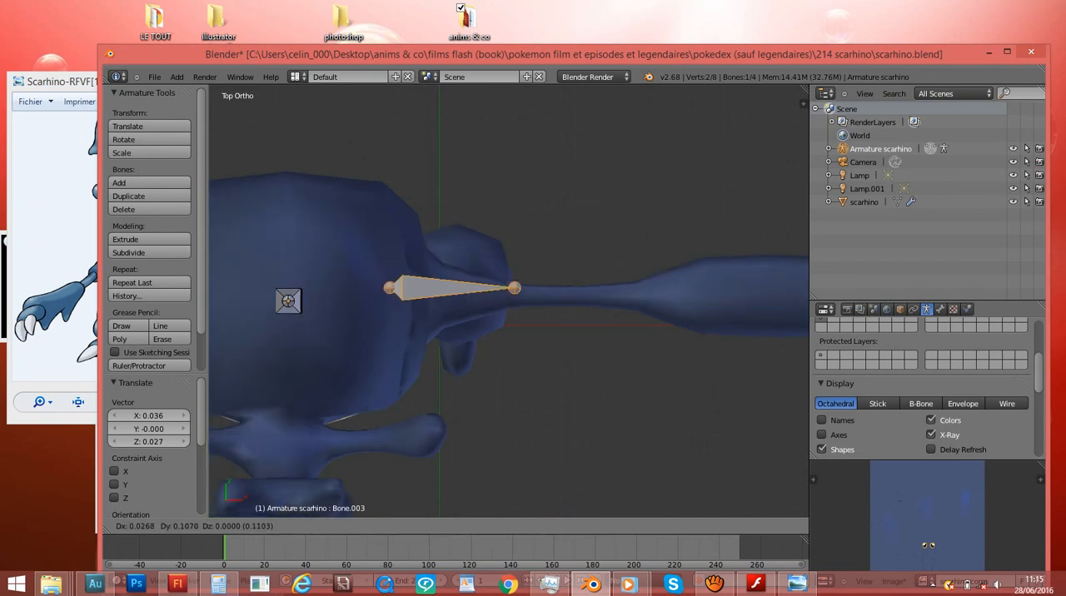
{"action": "left_click", "coordinate": [541, 292]}
{"action": "middle_click_drag", "start_coordinate": [542, 292], "coordinate": [558, 238]}
{"action": "key", "text": "r"}
{"action": "left_click", "coordinate": [552, 207]}
{"action": "key", "text": "g"}
{"action": "left_click", "coordinate": [553, 201]}
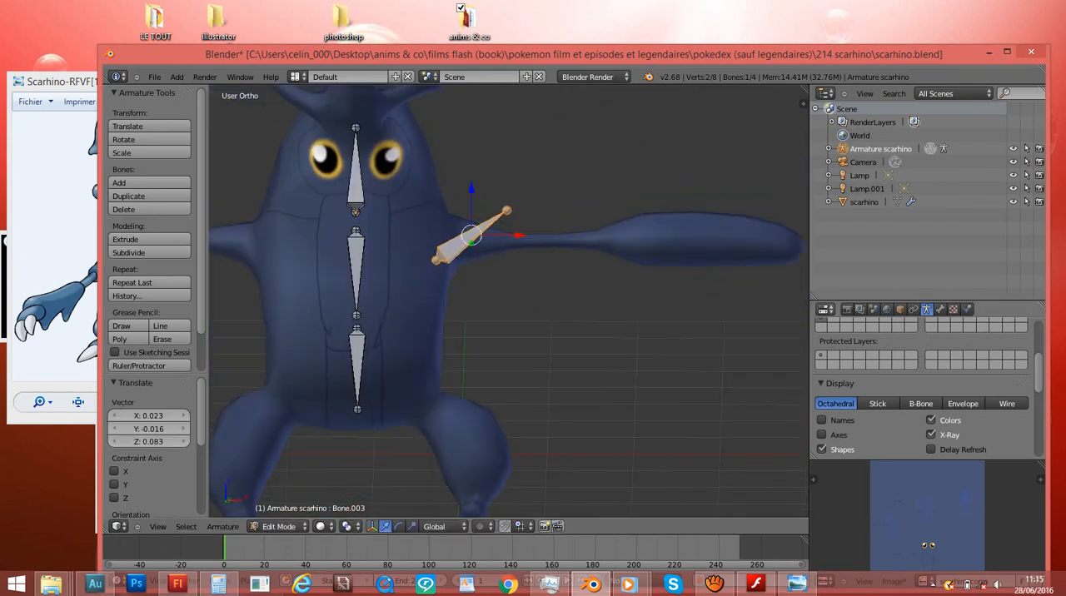
- Turn off the armature's X-Ray display and show the model in wireframe around the arm bone
{"action": "left_click", "coordinate": [931, 435]}
{"action": "middle_click_drag", "start_coordinate": [641, 183], "coordinate": [604, 274]}
{"action": "scroll", "coordinate": [588, 179], "scroll_direction": "up", "scroll_amount": 5}
{"action": "scroll", "coordinate": [604, 175], "scroll_direction": "down", "scroll_amount": 3}
{"action": "scroll", "coordinate": [604, 274], "scroll_direction": "up", "scroll_amount": 4}
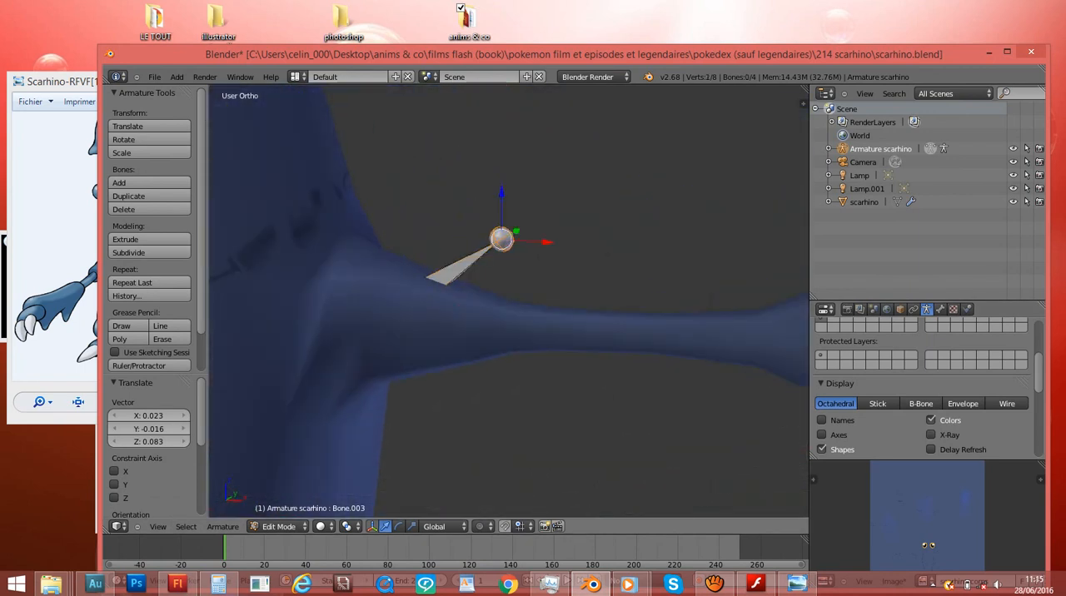
{"action": "key", "text": "z"}
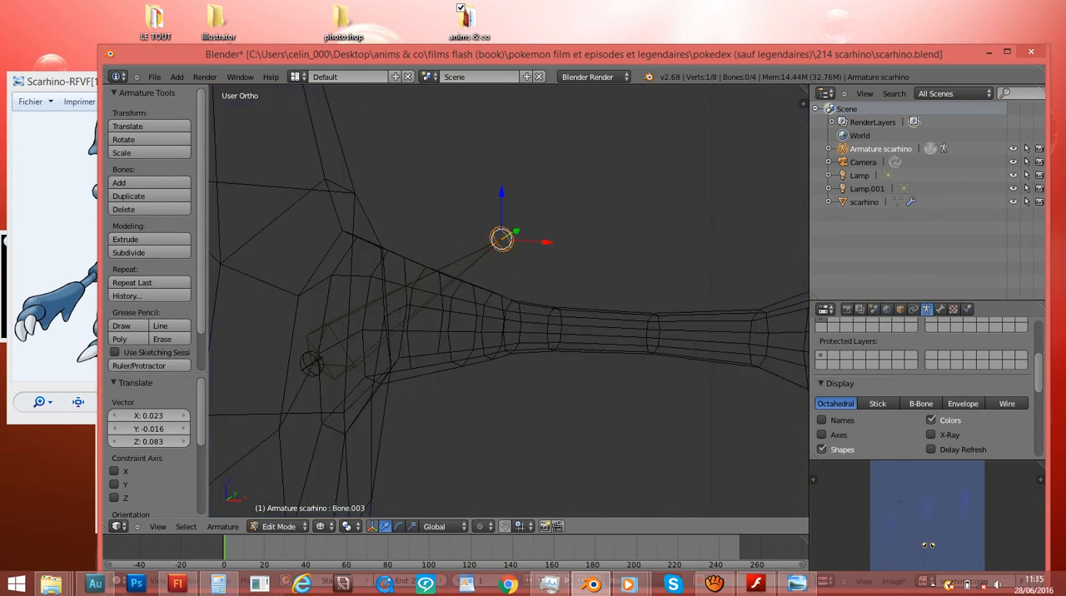
- Move the arm bone's tip onto the arm's axis in the front view, about 0.05 along X and -0.35 along Z
{"action": "key", "text": "g"}
{"action": "key", "text": "Escape"}
{"action": "right_click", "coordinate": [407, 302]}
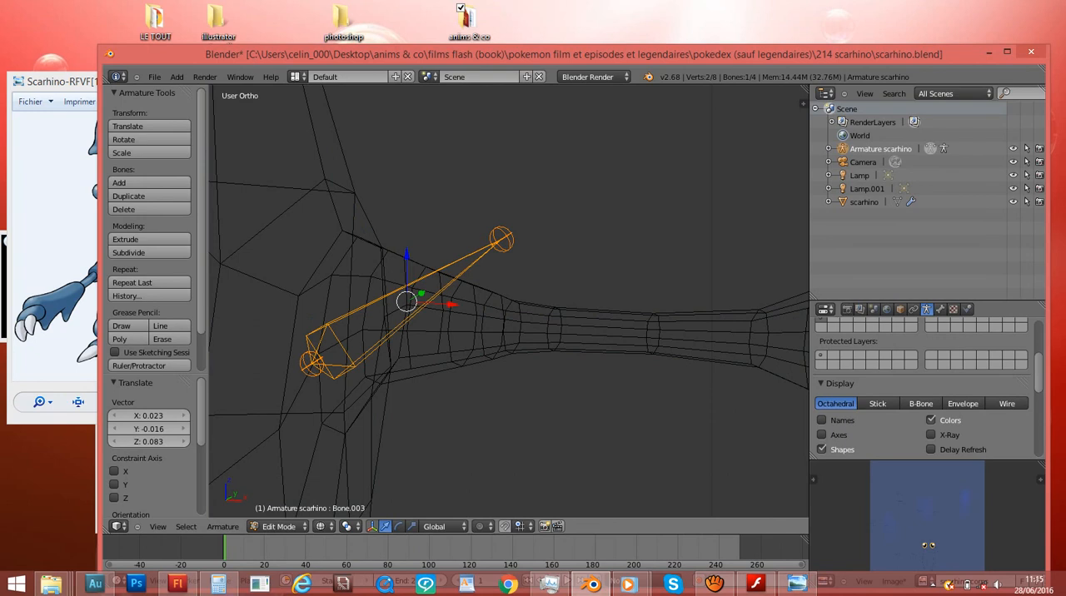
{"action": "right_click", "coordinate": [502, 239]}
{"action": "key", "text": "KP_1"}
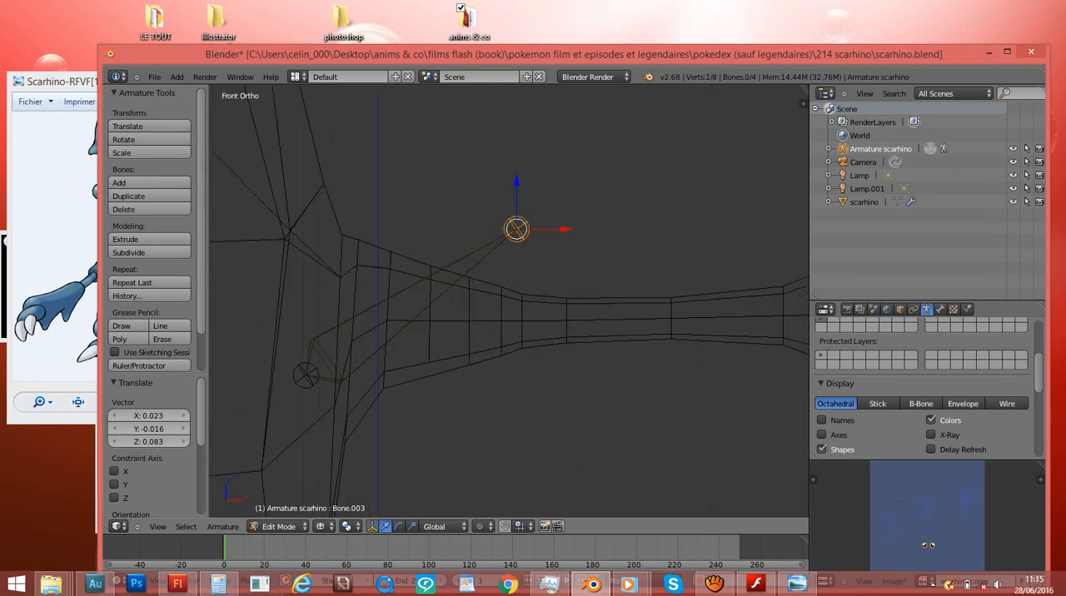
{"action": "key", "text": "g"}
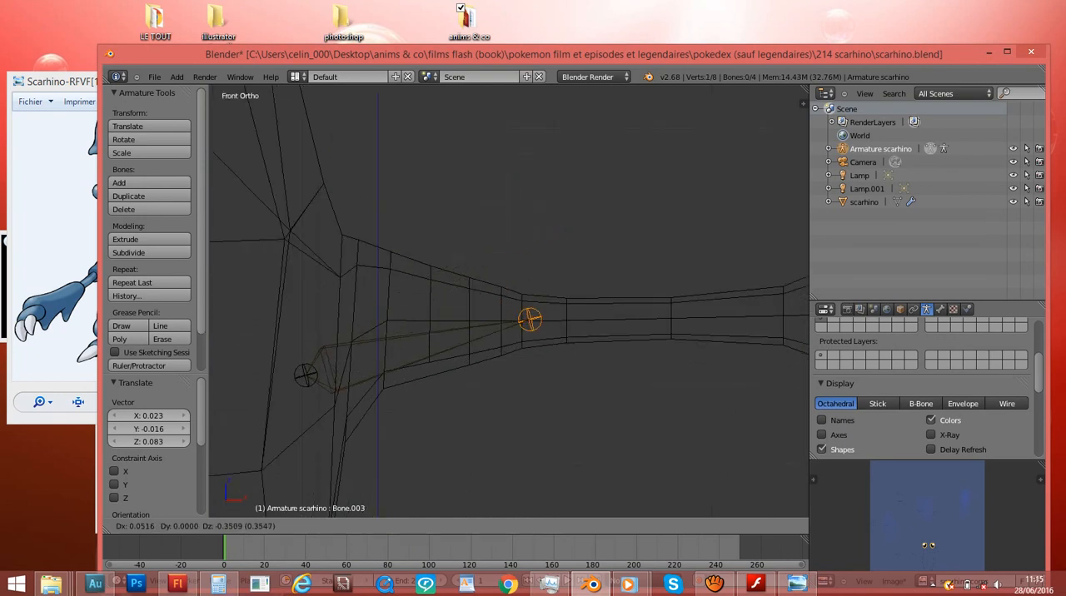
{"action": "left_click", "coordinate": [530, 320]}
- Rotate and shift the whole upper-arm bone so it lies level along the centre of the arm
{"action": "right_click", "coordinate": [469, 336]}
{"action": "key", "text": "r"}
{"action": "left_click", "coordinate": [552, 321]}
{"action": "key", "text": "g"}
{"action": "left_click", "coordinate": [553, 304]}
{"action": "key", "text": "r"}
{"action": "left_click", "coordinate": [553, 315]}
- Duplicate the upper-arm bone onto the middle of the arm, and duplicate that bone about 1.504 along X into the forearm
{"action": "scroll", "coordinate": [552, 315], "scroll_direction": "down", "scroll_amount": 3}
{"action": "key", "text": "e"}
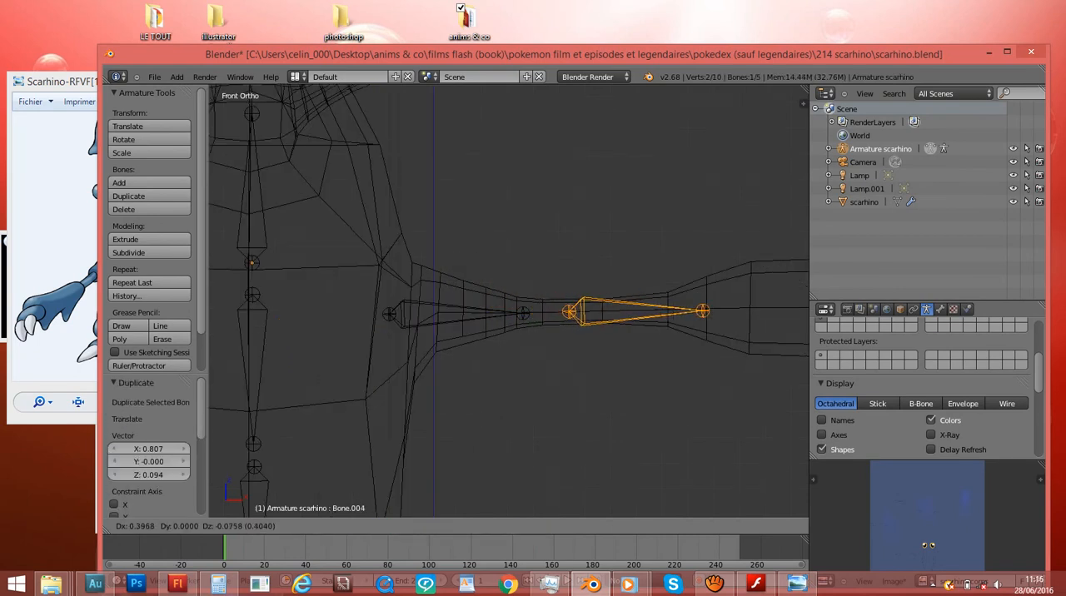
{"action": "left_click", "coordinate": [707, 310]}
{"action": "scroll", "coordinate": [706, 310], "scroll_direction": "down", "scroll_amount": 3}
{"action": "key", "text": "shift+d"}
{"action": "left_click", "coordinate": [626, 308]}
{"action": "scroll", "coordinate": [544, 302], "scroll_direction": "up", "scroll_amount": 3}
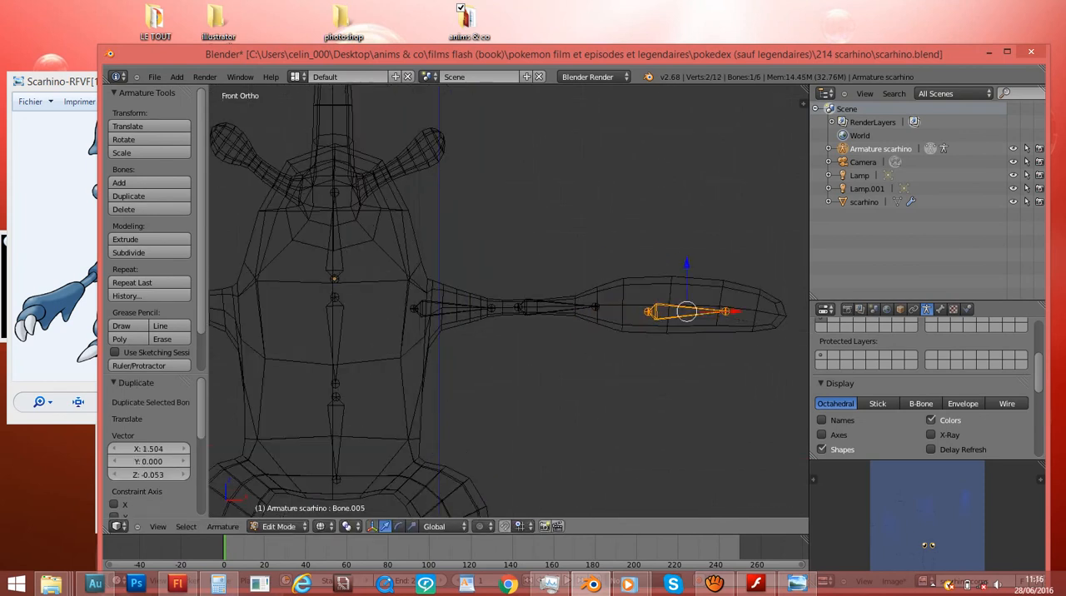
- Rotate and scale up the forearm bone to fit the forearm, and shift it about 0.054 along Z
{"action": "key", "text": "r"}
{"action": "left_click", "coordinate": [760, 336]}
{"action": "key", "text": "s"}
{"action": "left_click", "coordinate": [790, 337]}
{"action": "key", "text": "s"}
{"action": "left_click", "coordinate": [801, 343]}
{"action": "key", "text": "r"}
{"action": "left_click", "coordinate": [800, 335]}
{"action": "key", "text": "g"}
{"action": "left_click", "coordinate": [800, 333]}
{"action": "scroll", "coordinate": [591, 301], "scroll_direction": "down", "scroll_amount": 4}
- Align the joints of the inner arm bones with the arm's axis in the top wireframe view
{"action": "key", "text": "z"}
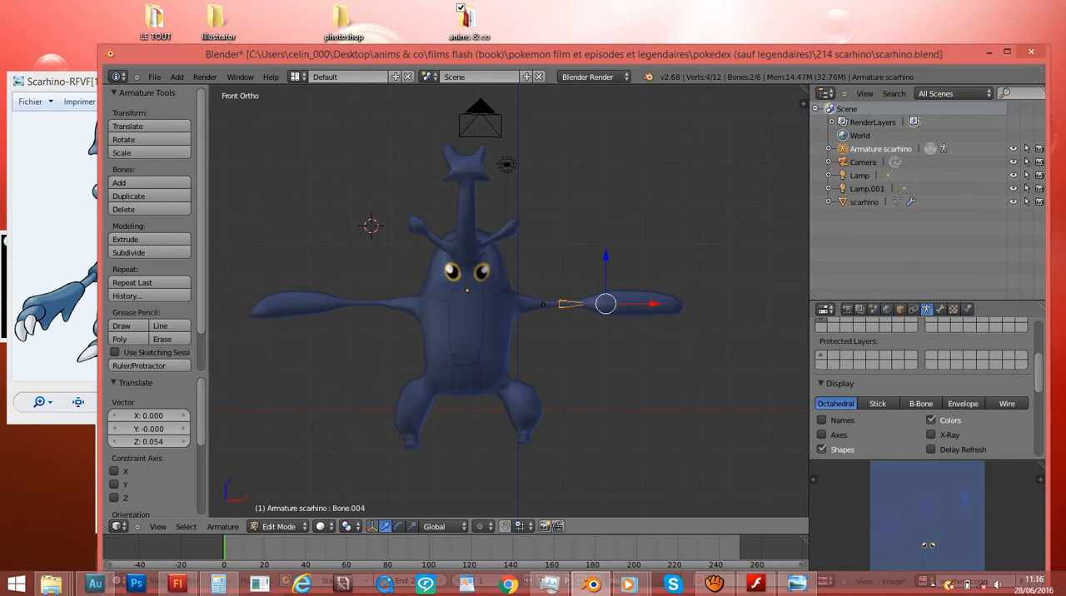
{"action": "scroll", "coordinate": [509, 300], "scroll_direction": "up", "scroll_amount": 2}
{"action": "key", "text": "KP_7"}
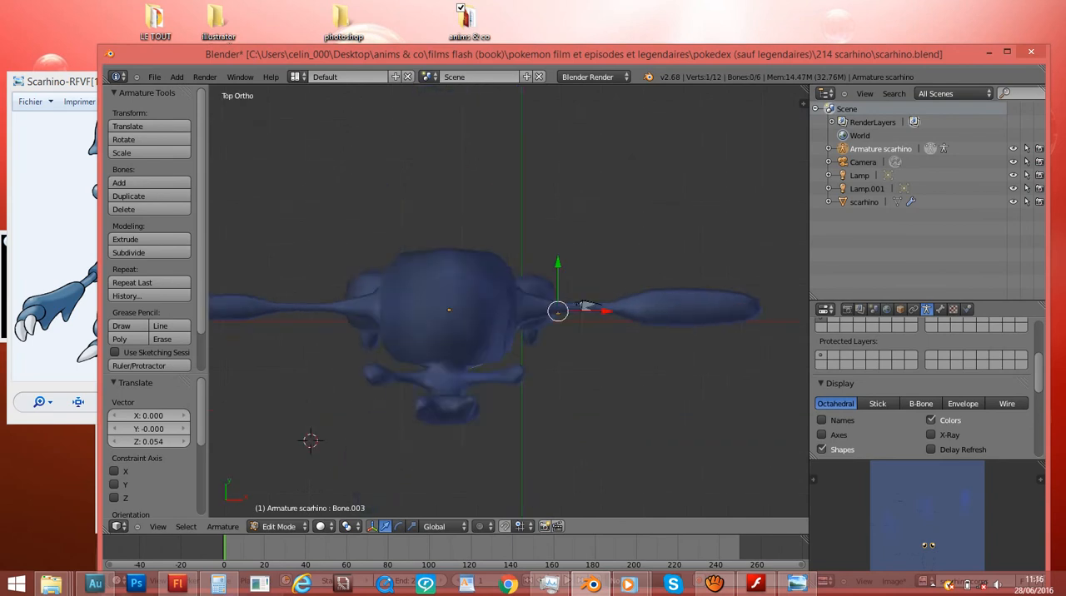
{"action": "key", "text": "z"}
{"action": "scroll", "coordinate": [509, 301], "scroll_direction": "up", "scroll_amount": 4}
{"action": "key", "text": "g"}
{"action": "left_click", "coordinate": [614, 315]}
{"action": "right_click", "coordinate": [649, 310]}
{"action": "key", "text": "g"}
{"action": "left_click", "coordinate": [648, 314]}
{"action": "scroll", "coordinate": [648, 314], "scroll_direction": "up", "scroll_amount": 6, "text": "ctrl"}
{"action": "key", "text": "g"}
{"action": "left_click", "coordinate": [645, 308]}
- Centre the forearm bone's joints from above, shifting its base about -0.023 and its tip about 0.039 along Y
{"action": "right_click", "coordinate": [693, 308]}
{"action": "key", "text": "g"}
{"action": "left_click", "coordinate": [692, 314]}
{"action": "scroll", "coordinate": [691, 314], "scroll_direction": "down", "scroll_amount": 2}
{"action": "key", "text": "g"}
{"action": "left_click", "coordinate": [692, 316]}
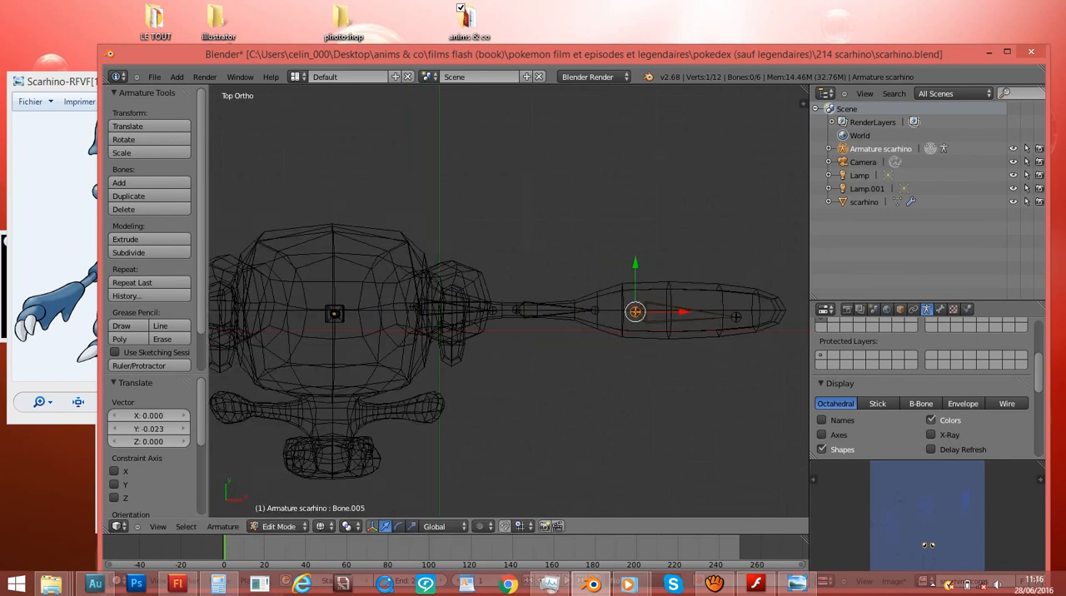
{"action": "key", "text": "g"}
{"action": "left_click", "coordinate": [736, 314]}
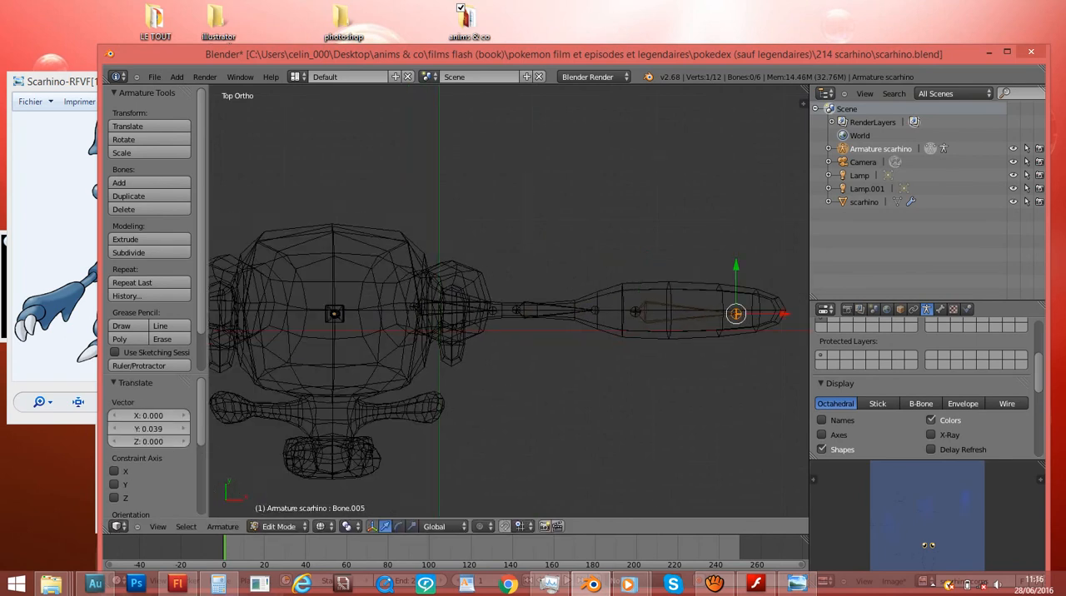
- Circle-select the three bones of the rigged arm in the front view
{"action": "key", "text": "KP_1"}
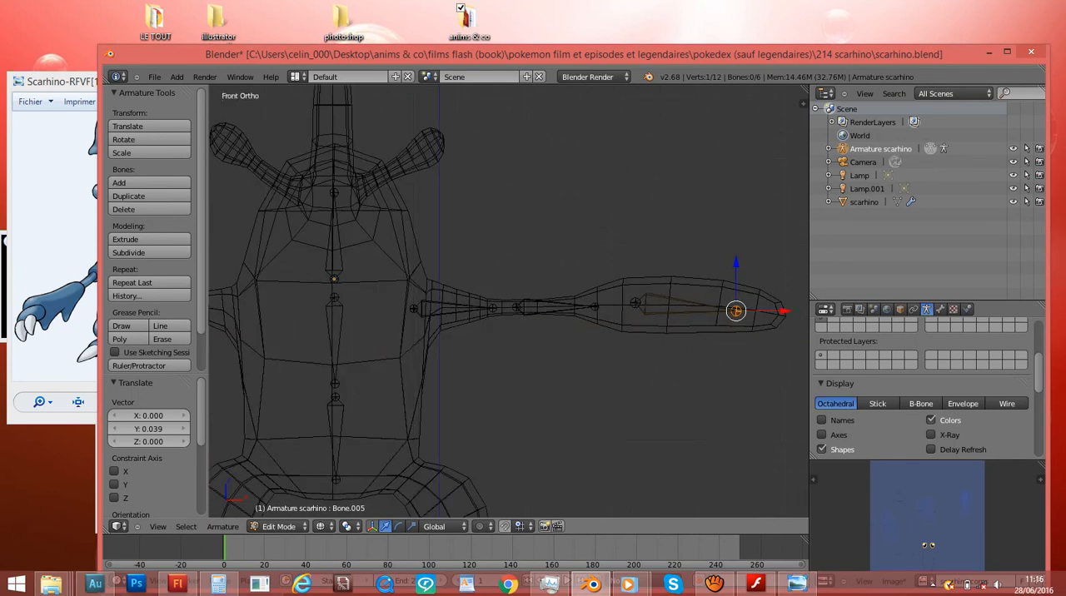
{"action": "key", "text": "c"}
{"action": "scroll", "coordinate": [553, 375], "scroll_direction": "down", "scroll_amount": 10}
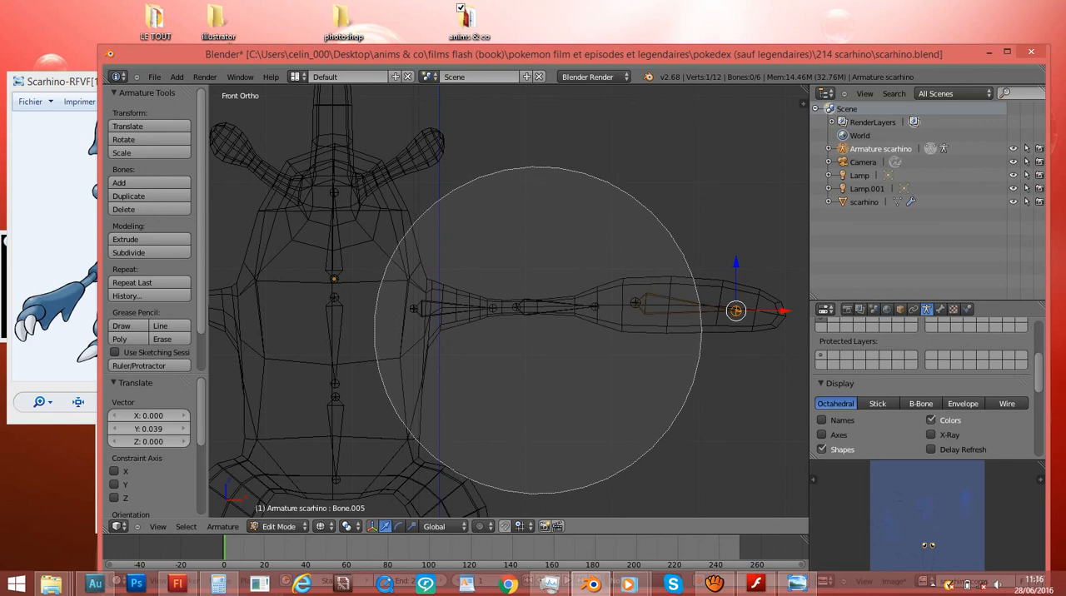
{"action": "left_click_drag", "start_coordinate": [538, 370], "coordinate": [542, 324]}
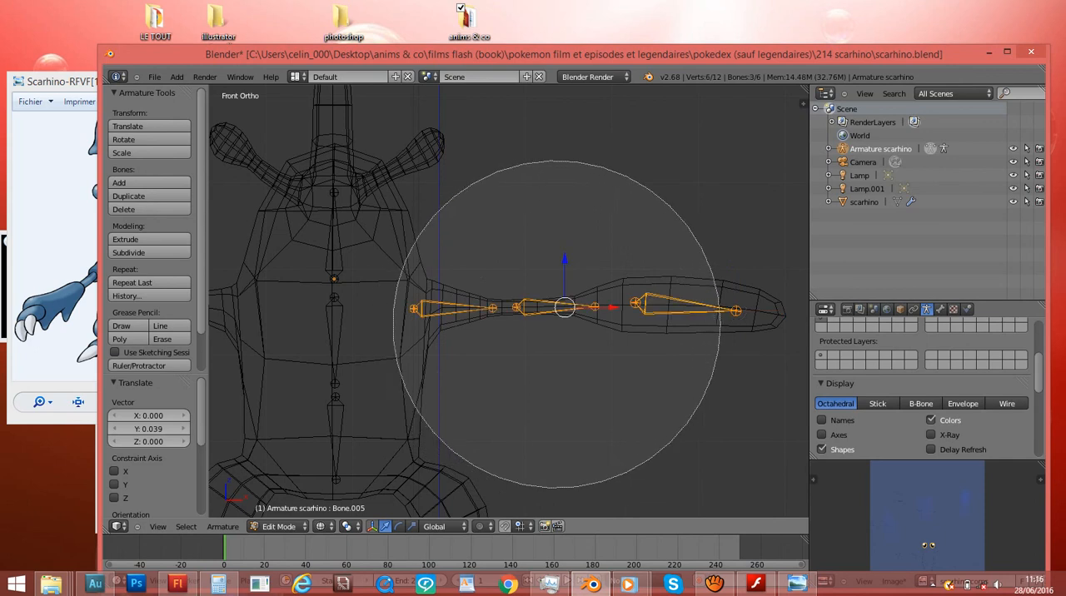
{"action": "key", "text": "Escape"}
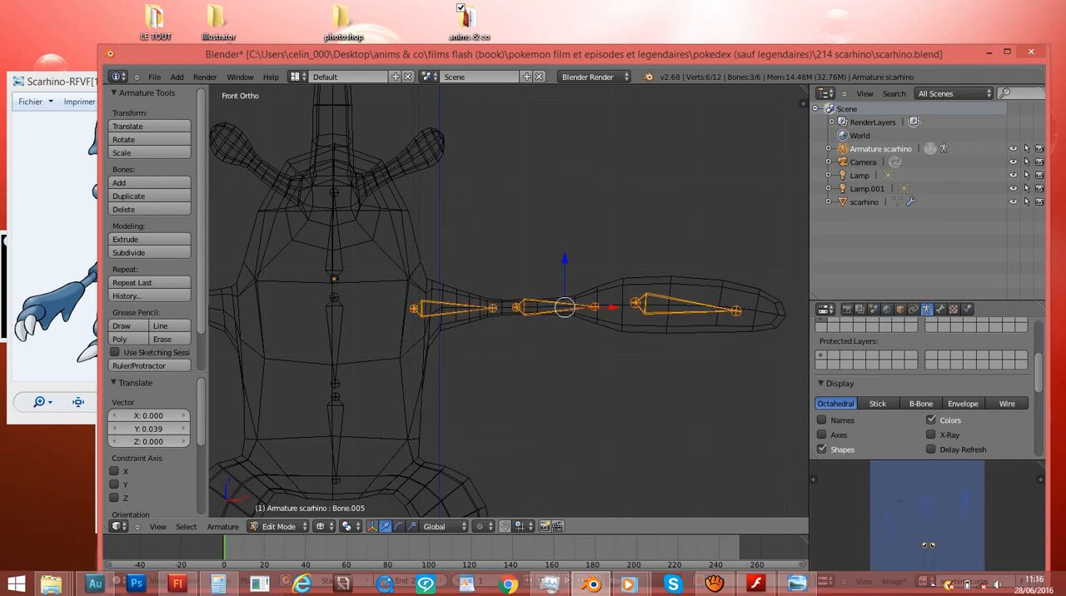
{"action": "scroll", "coordinate": [509, 301], "scroll_direction": "down", "scroll_amount": 3}
{"action": "scroll", "coordinate": [509, 301], "scroll_direction": "down", "scroll_amount": 8, "text": "ctrl"}
{"action": "scroll", "coordinate": [509, 301], "scroll_direction": "up", "scroll_amount": 1}
{"action": "scroll", "coordinate": [509, 301], "scroll_direction": "up", "scroll_amount": 2}
{"action": "scroll", "coordinate": [509, 301], "scroll_direction": "up", "scroll_amount": 4, "text": "ctrl"}
{"action": "scroll", "coordinate": [509, 300], "scroll_direction": "down", "scroll_amount": 3}
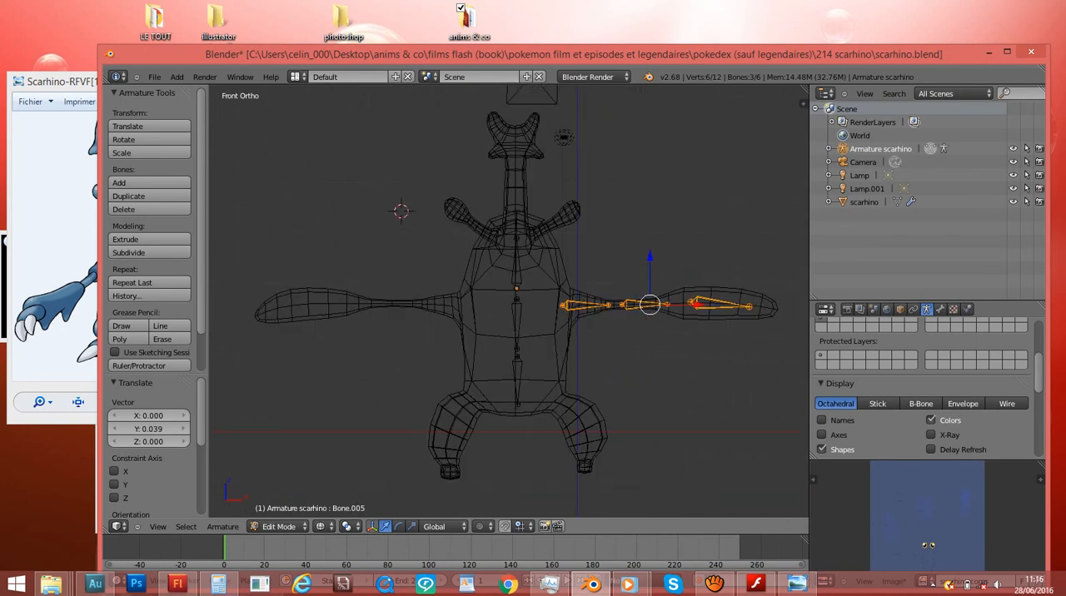
- Restore solid shading and the armature's X-Ray display, and undo a trial duplicate of the arm bones placed about -4.633 along X
{"action": "key", "text": "shift+d"}
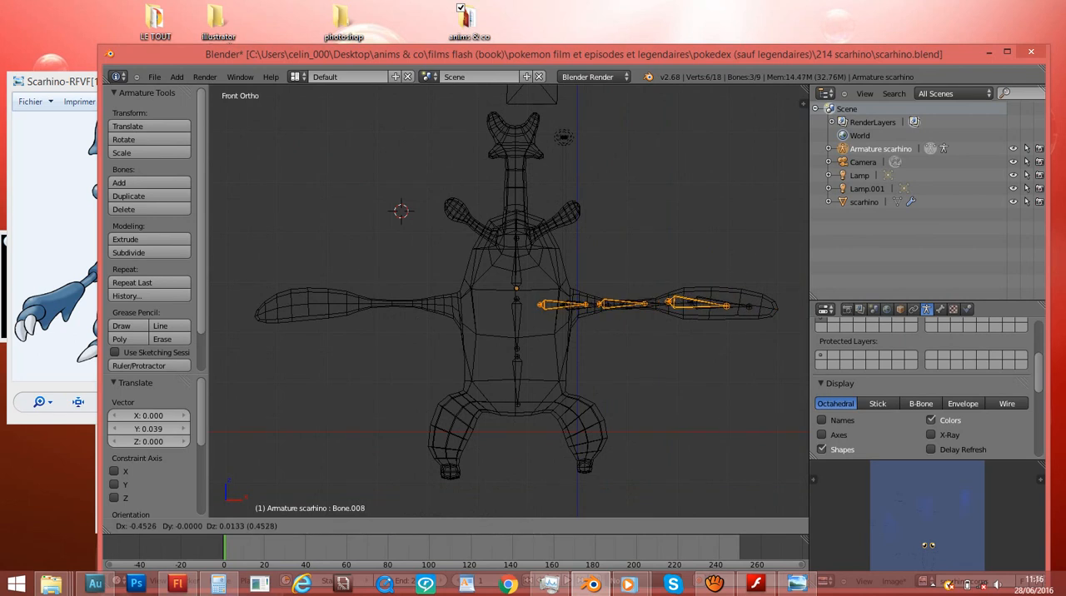
{"action": "key", "text": "Return"}
{"action": "key", "text": "z"}
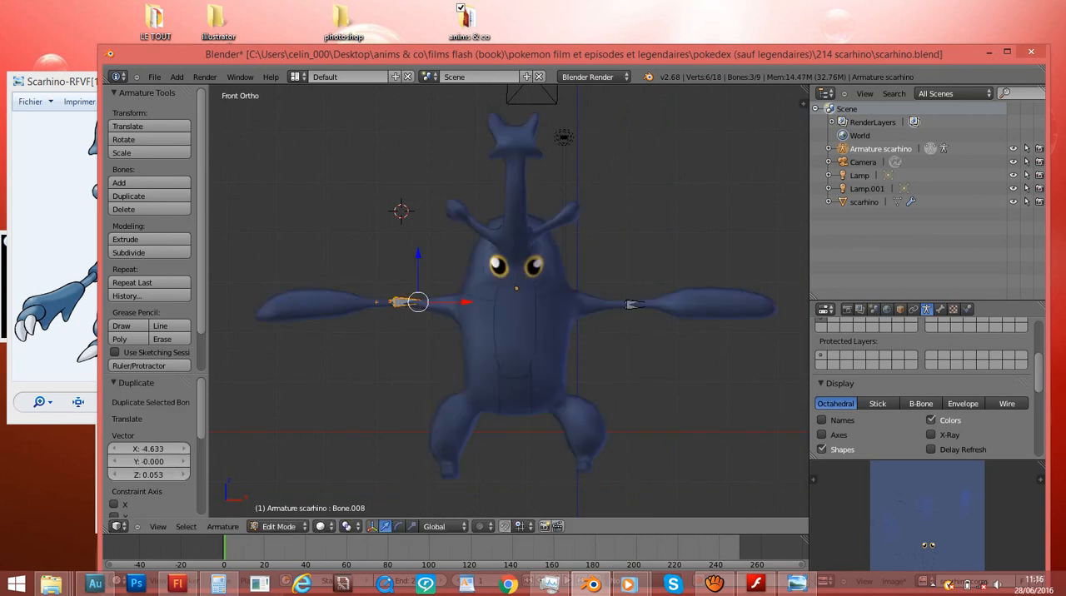
{"action": "left_click", "coordinate": [931, 435]}
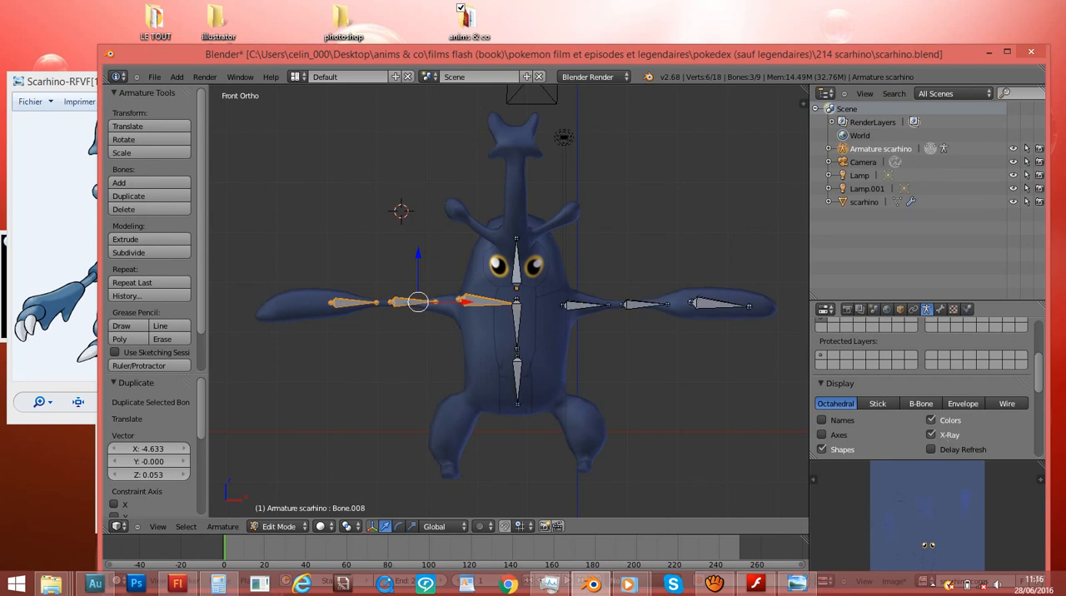
{"action": "key", "text": "ctrl+z"}
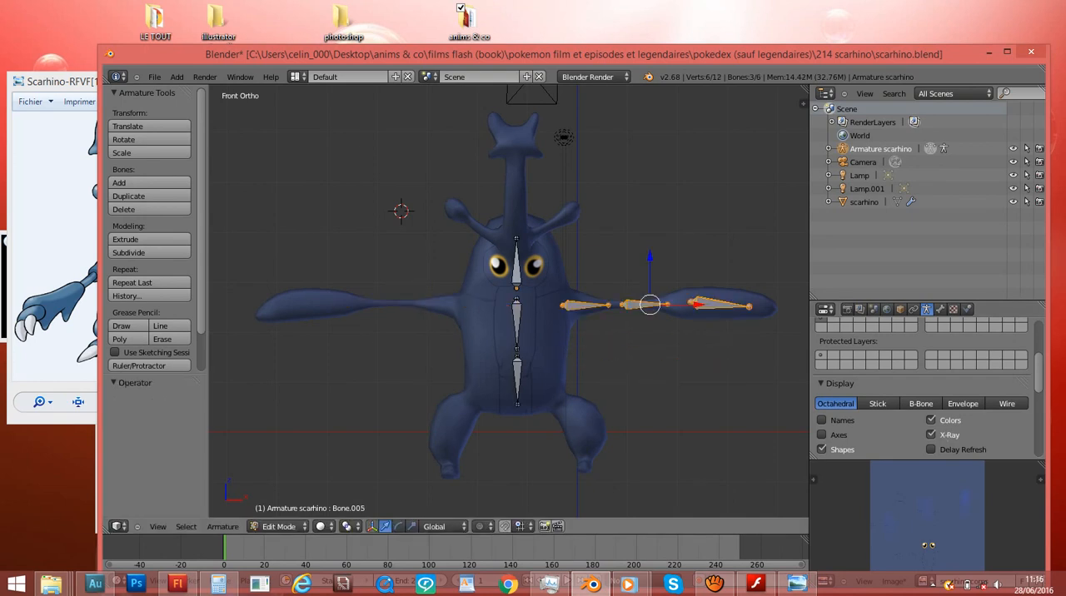
- Duplicate the three arm bones onto the opposite arm, about -5.312 along X and -0.027 along Z
{"action": "key", "text": "shift+d"}
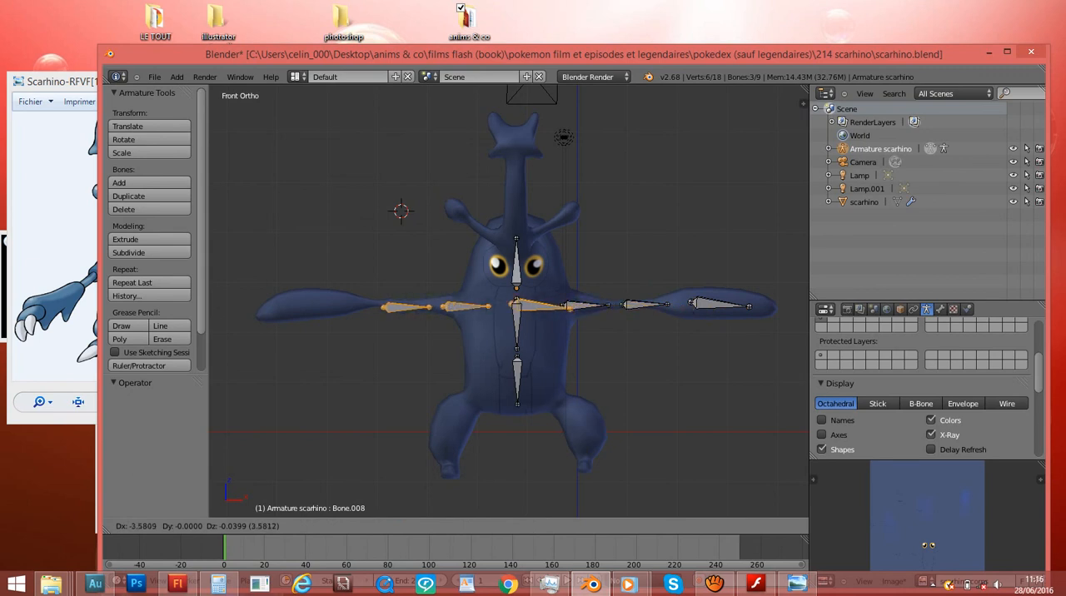
{"action": "left_click", "coordinate": [384, 307]}
{"action": "scroll", "coordinate": [384, 306], "scroll_direction": "up", "scroll_amount": 2}
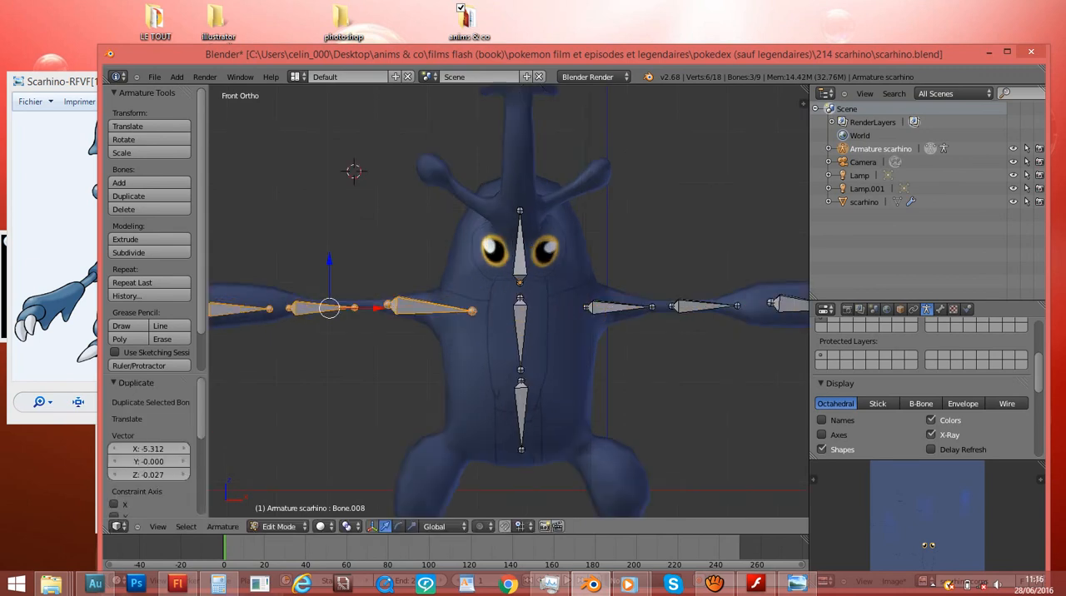
- Mirror the duplicated arm bones by scaling them -1 along X, using the bounding box center as the pivot
{"action": "left_click", "coordinate": [349, 526]}
{"action": "left_click", "coordinate": [388, 514]}
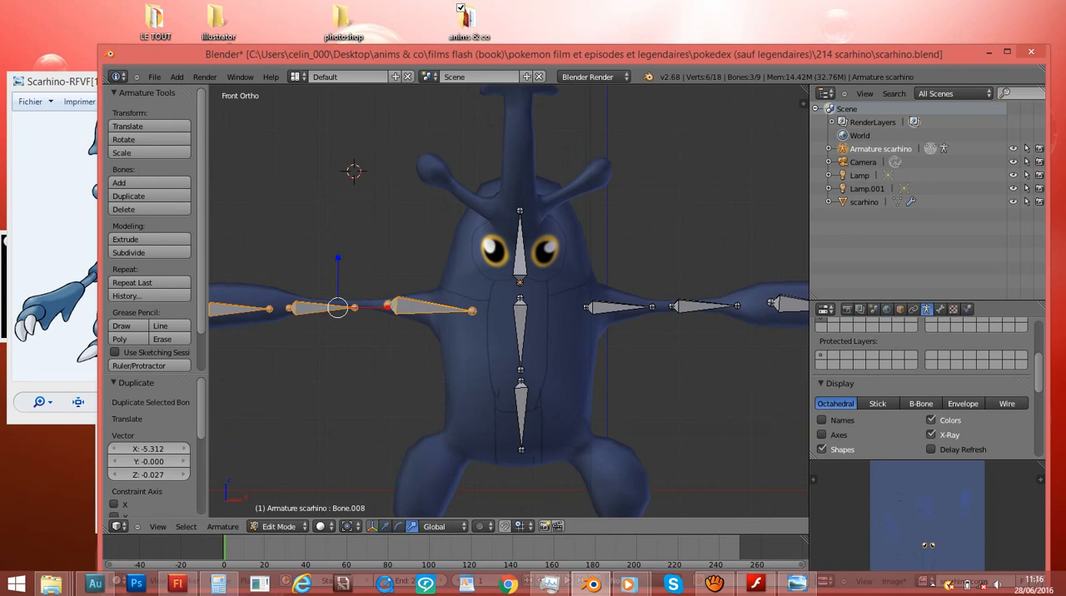
{"action": "key", "text": "KP_Decimal"}
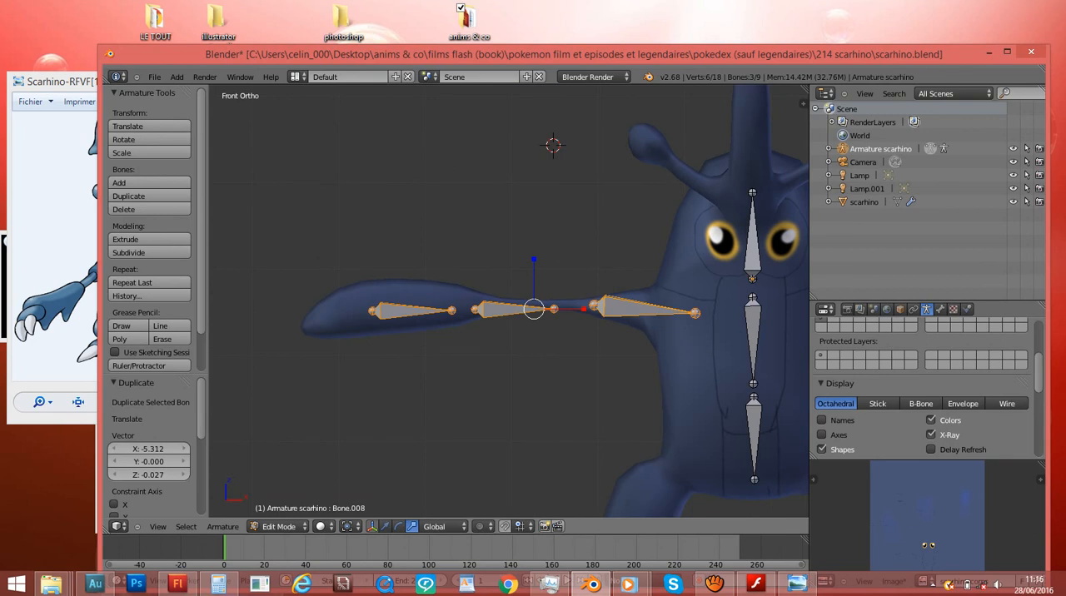
{"action": "left_click", "coordinate": [584, 309]}
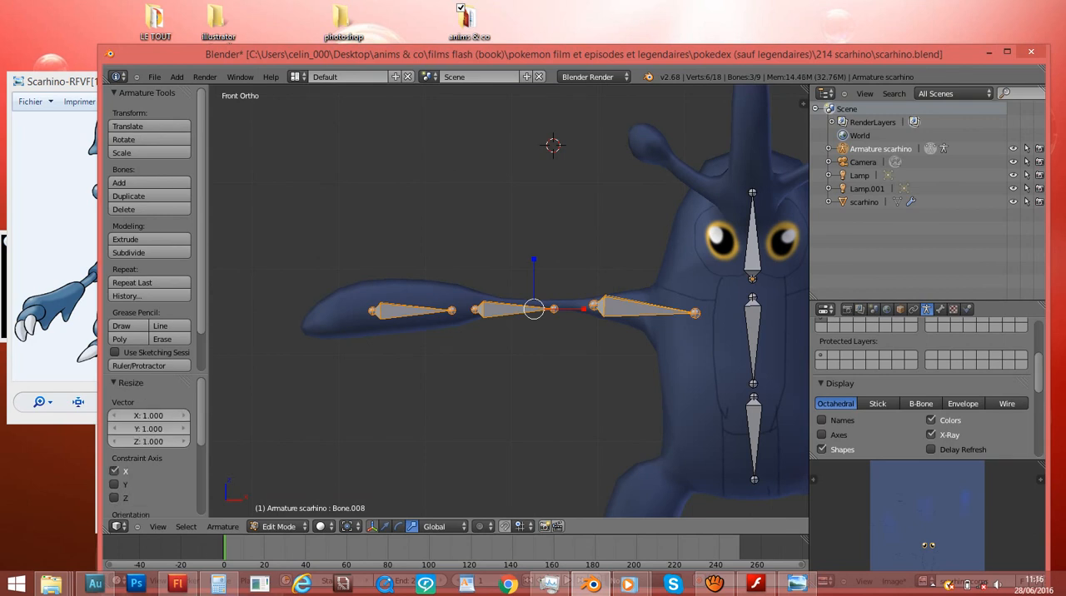
{"action": "scroll", "coordinate": [509, 301], "scroll_direction": "down", "scroll_amount": 3}
{"action": "scroll", "coordinate": [509, 301], "scroll_direction": "up", "scroll_amount": 2, "text": "ctrl"}
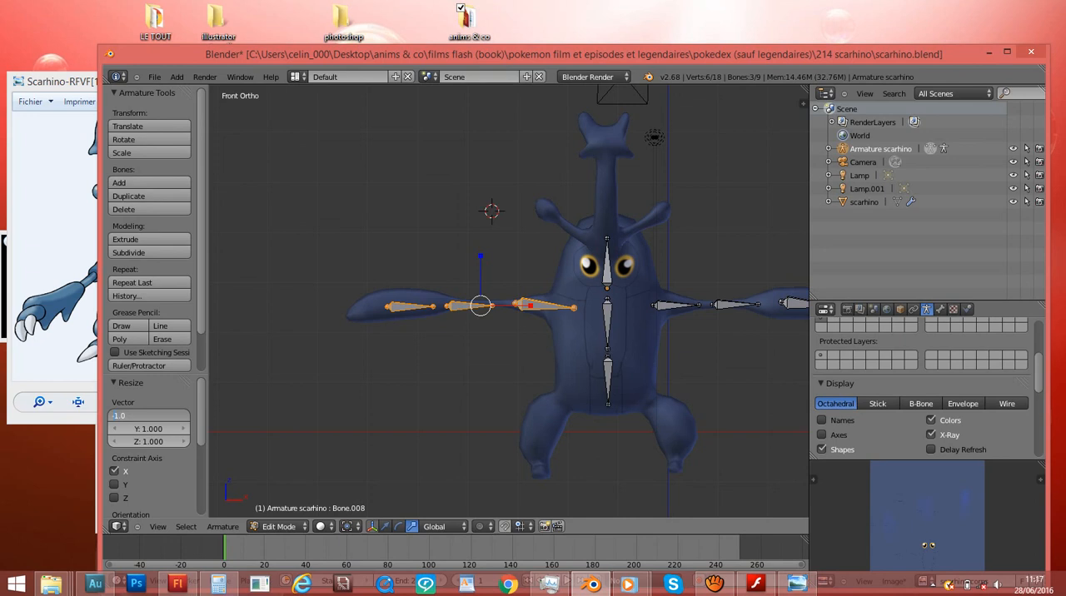
{"action": "key", "text": "Return"}
{"action": "scroll", "coordinate": [509, 301], "scroll_direction": "up", "scroll_amount": 6}
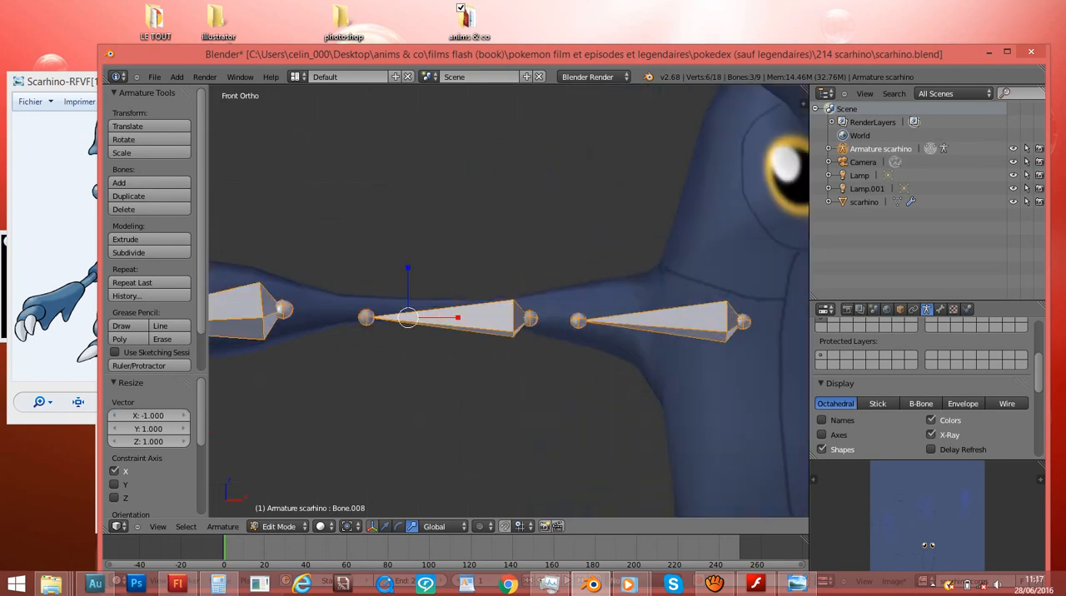
- Move the mirrored bones into place inside the arm, finishing with a shift of about -0.033 along X and Z
{"action": "key", "text": "g"}
{"action": "key", "text": "Return"}
{"action": "scroll", "coordinate": [509, 301], "scroll_direction": "down", "scroll_amount": 6}
{"action": "key", "text": "g"}
{"action": "key", "text": "Return"}
{"action": "scroll", "coordinate": [509, 302], "scroll_direction": "down", "scroll_amount": 2, "text": "ctrl"}
{"action": "scroll", "coordinate": [509, 302], "scroll_direction": "up", "scroll_amount": 7, "text": "ctrl"}
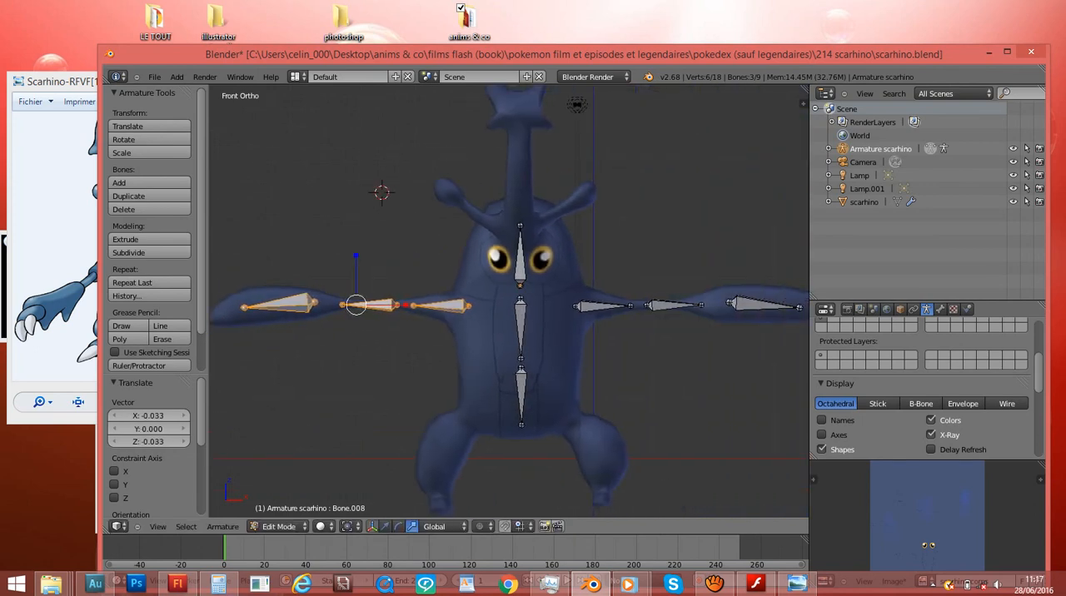
- Duplicate the head bone in the right side view and place the copy near the horn's base
{"action": "right_click", "coordinate": [519, 260]}
{"action": "key", "text": "KP_3"}
{"action": "scroll", "coordinate": [520, 260], "scroll_direction": "down", "scroll_amount": 5, "text": "ctrl"}
{"action": "scroll", "coordinate": [519, 260], "scroll_direction": "up", "scroll_amount": 5, "text": "shift"}
{"action": "scroll", "coordinate": [507, 299], "scroll_direction": "up", "scroll_amount": 2}
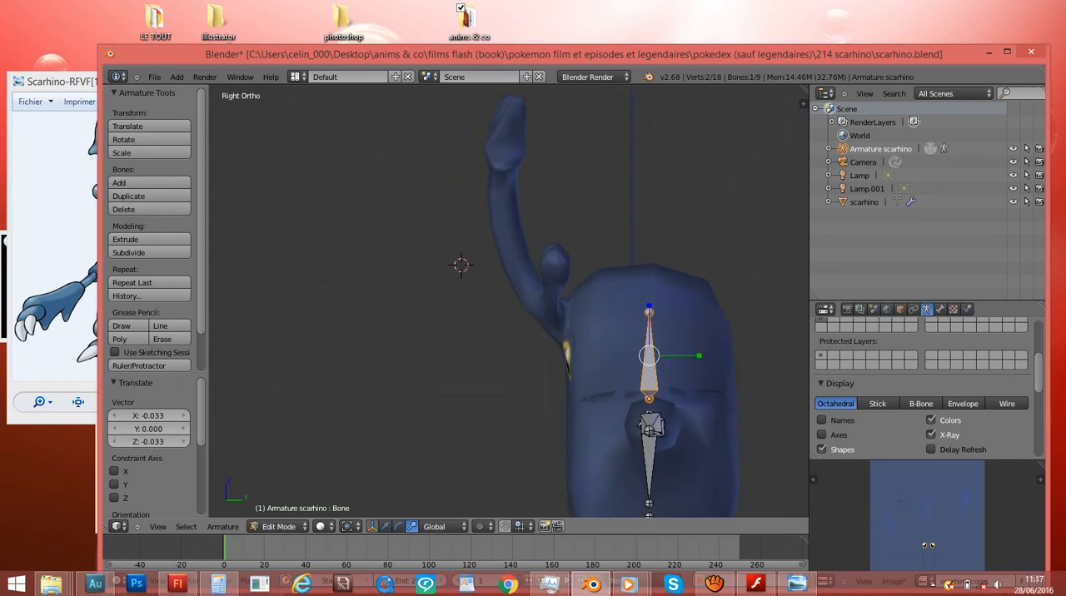
{"action": "key", "text": "shift+d"}
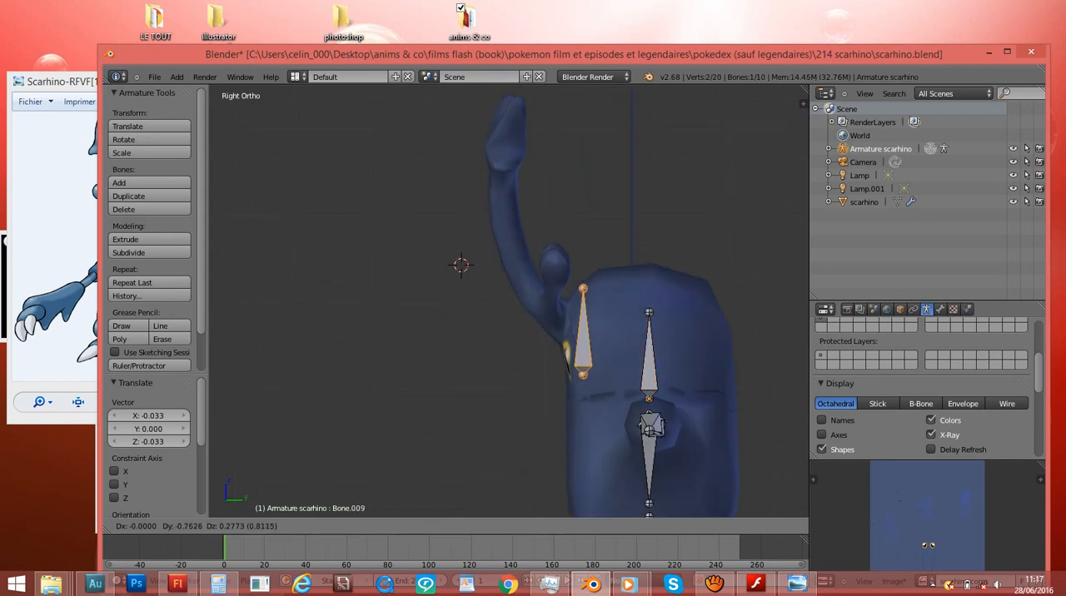
{"action": "key", "text": "Return"}
- Rotate, move and scale down the copied bone so it fits the slanted base of the horn
{"action": "key", "text": "r"}
{"action": "left_click", "coordinate": [733, 351]}
{"action": "key", "text": "g"}
{"action": "left_click", "coordinate": [708, 336]}
{"action": "key", "text": "g"}
{"action": "left_click", "coordinate": [716, 339]}
{"action": "key", "text": "s"}
{"action": "left_click", "coordinate": [672, 336]}
- Duplicate the horn's base bone into its middle section, rotate it along the curve, and nudge it about 0.023 along Y and 0.077 along Z
{"action": "key", "text": "shift+d"}
{"action": "left_click", "coordinate": [603, 260]}
{"action": "key", "text": "r"}
{"action": "left_click", "coordinate": [583, 312]}
{"action": "key", "text": "g"}
{"action": "left_click", "coordinate": [614, 324]}
{"action": "key", "text": "r"}
{"action": "left_click", "coordinate": [604, 336]}
{"action": "key", "text": "g"}
{"action": "left_click", "coordinate": [590, 345]}
{"action": "key", "text": "g"}
{"action": "left_click", "coordinate": [592, 339]}
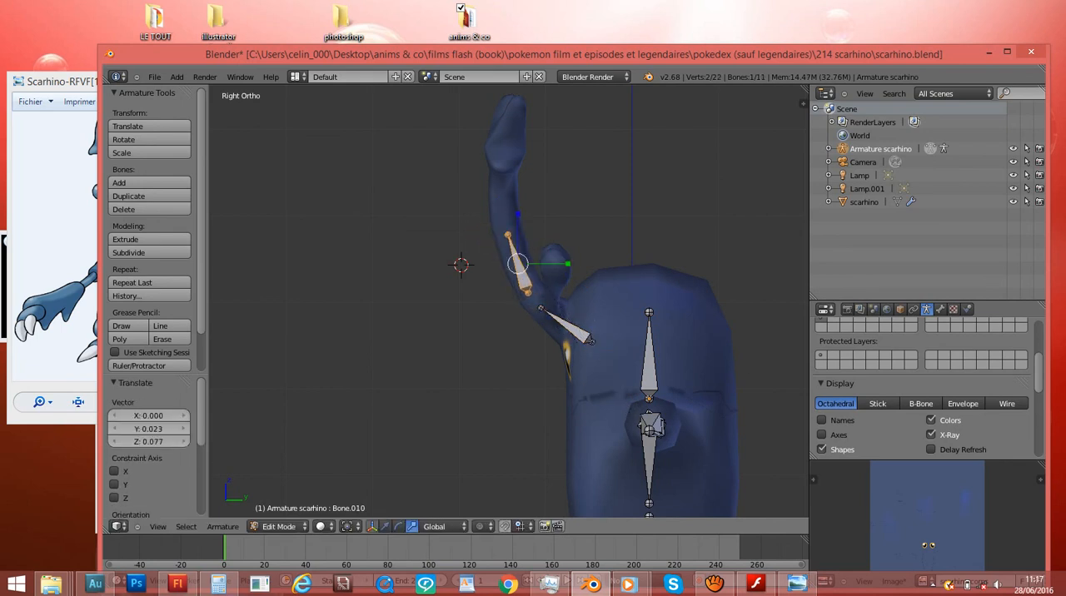
- Duplicate the middle horn bone toward the horn's tip and rotate it in line with the horn, finishing with about 1.758°
{"action": "key", "text": "shift+d"}
{"action": "left_click", "coordinate": [606, 344]}
{"action": "key", "text": "r"}
{"action": "left_click", "coordinate": [586, 359]}
{"action": "left_click", "coordinate": [589, 333]}
{"action": "key", "text": "r"}
{"action": "left_click", "coordinate": [570, 341]}
{"action": "key", "text": "r"}
{"action": "left_click", "coordinate": [566, 343]}
{"action": "middle_click_drag", "start_coordinate": [566, 343], "coordinate": [683, 346]}
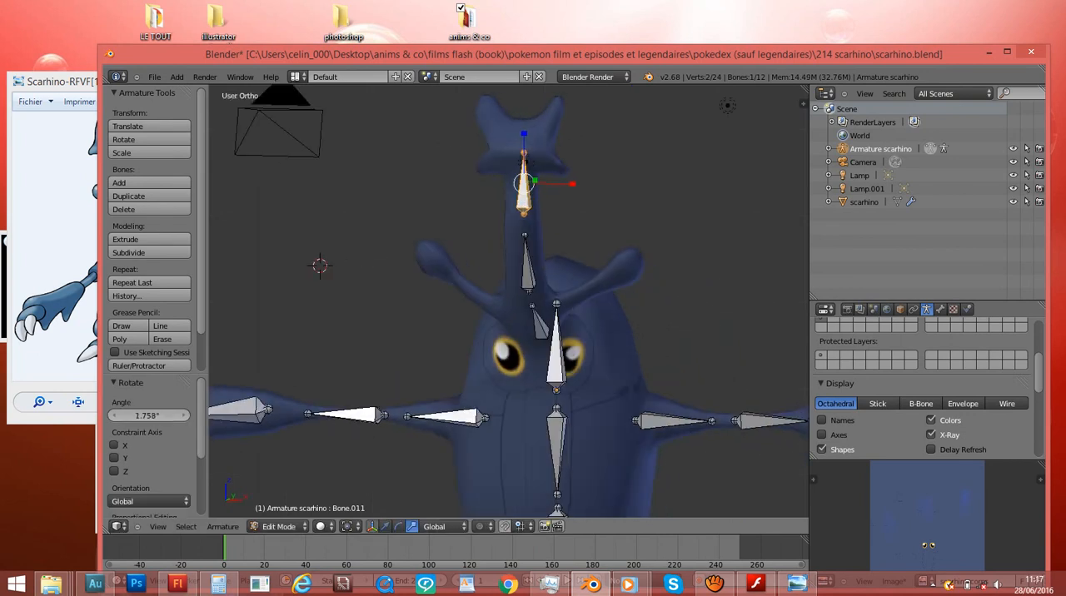
- Duplicate the horn-tip bone onto the +X thigh in front view, rotate and position it, and scale it to about 0.676
{"action": "key", "text": "KP_1"}
{"action": "scroll", "coordinate": [508, 301], "scroll_direction": "down", "scroll_amount": 12, "text": "shift"}
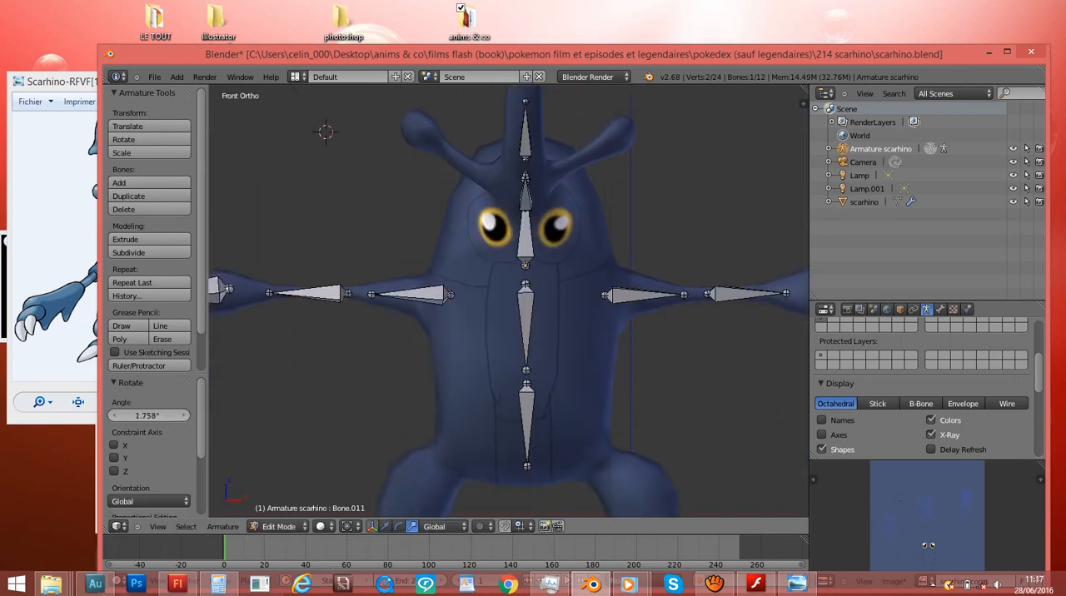
{"action": "scroll", "coordinate": [580, 343], "scroll_direction": "down", "scroll_amount": 4, "text": "shift"}
{"action": "key", "text": "shift+d"}
{"action": "left_click", "coordinate": [632, 369]}
{"action": "key", "text": "r"}
{"action": "left_click", "coordinate": [676, 308]}
{"action": "key", "text": "g"}
{"action": "left_click", "coordinate": [695, 316]}
{"action": "key", "text": "s"}
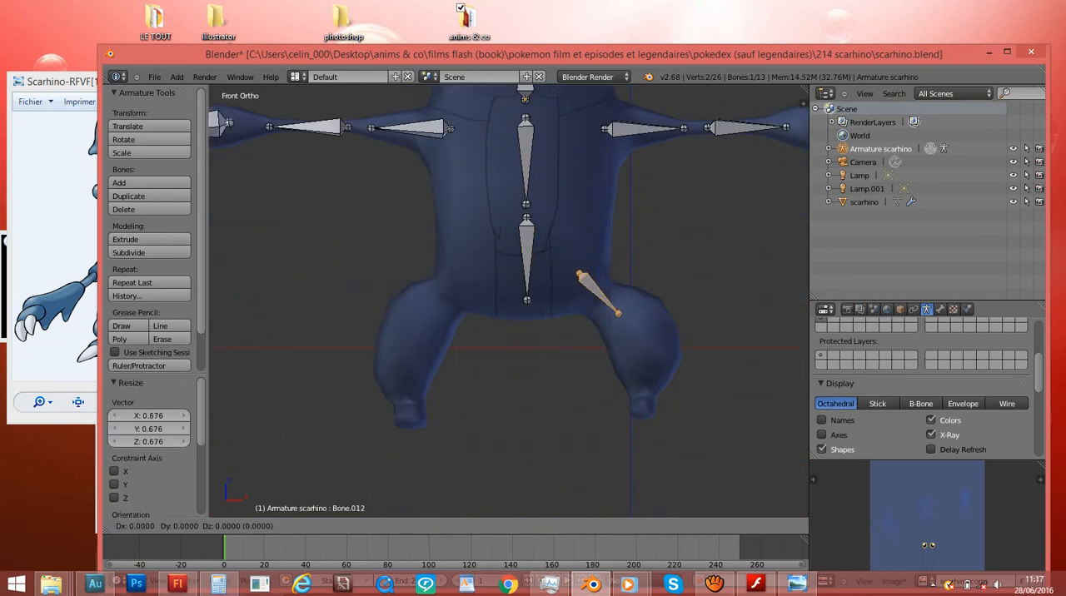
- Duplicate the thigh bone into the lower leg, rotate it about 43.686° to stand upright, and position it above the ankle
{"action": "key", "text": "shift+d"}
{"action": "left_click", "coordinate": [678, 381]}
{"action": "key", "text": "r"}
{"action": "left_click", "coordinate": [696, 357]}
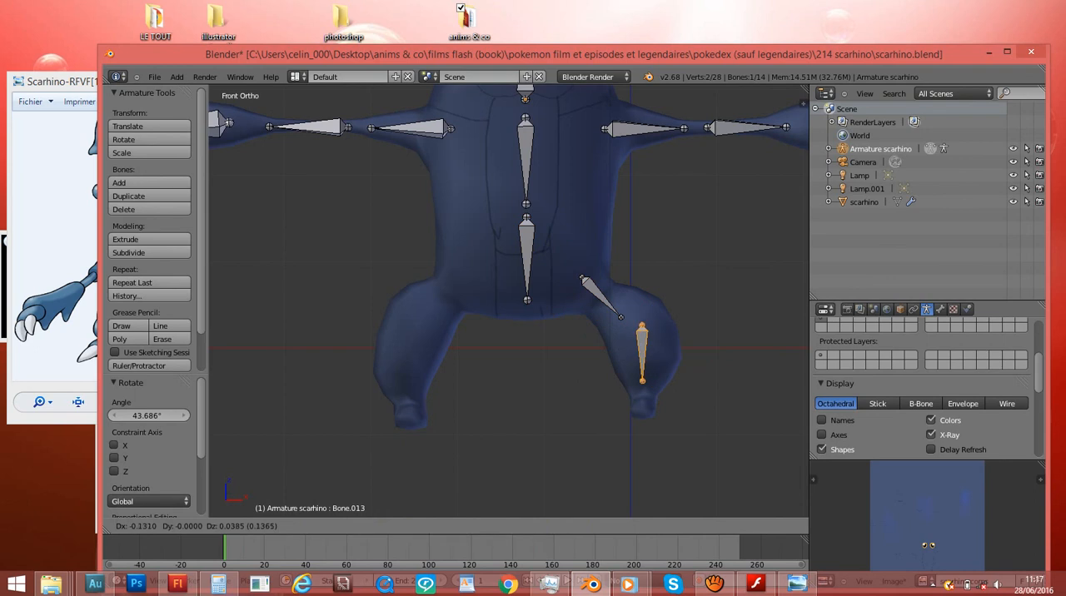
{"action": "left_click", "coordinate": [681, 353]}
- Adjust the thigh bone with a final shift of about 0.054 along X and -0.100 along Z, and rotate it about 50.785°
{"action": "right_click", "coordinate": [622, 317]}
{"action": "key", "text": "g"}
{"action": "left_click", "coordinate": [621, 306]}
{"action": "key", "text": "g"}
{"action": "left_click", "coordinate": [625, 314]}
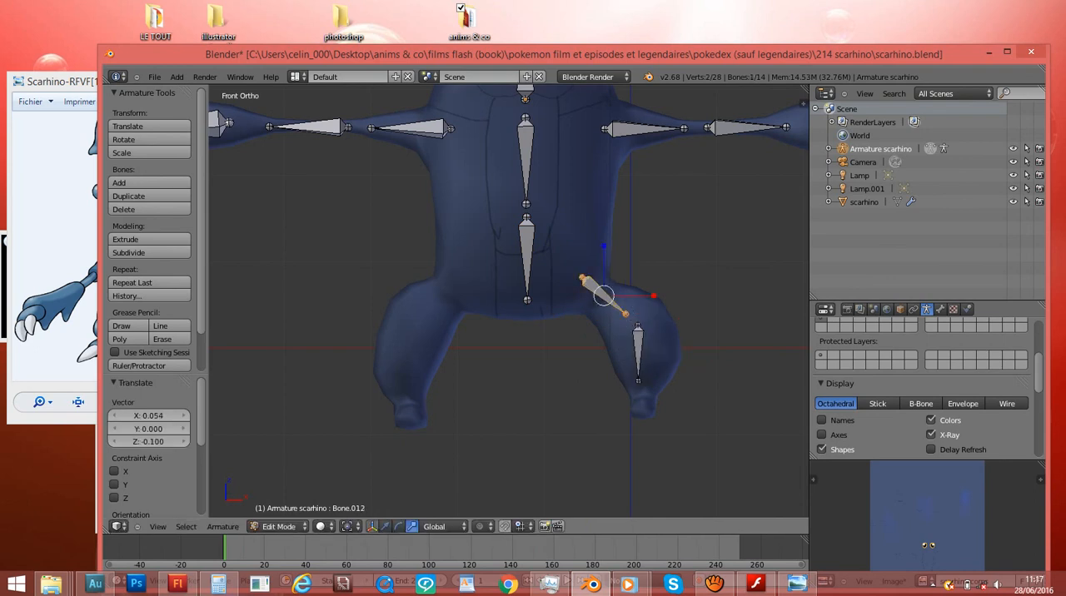
{"action": "key", "text": "r"}
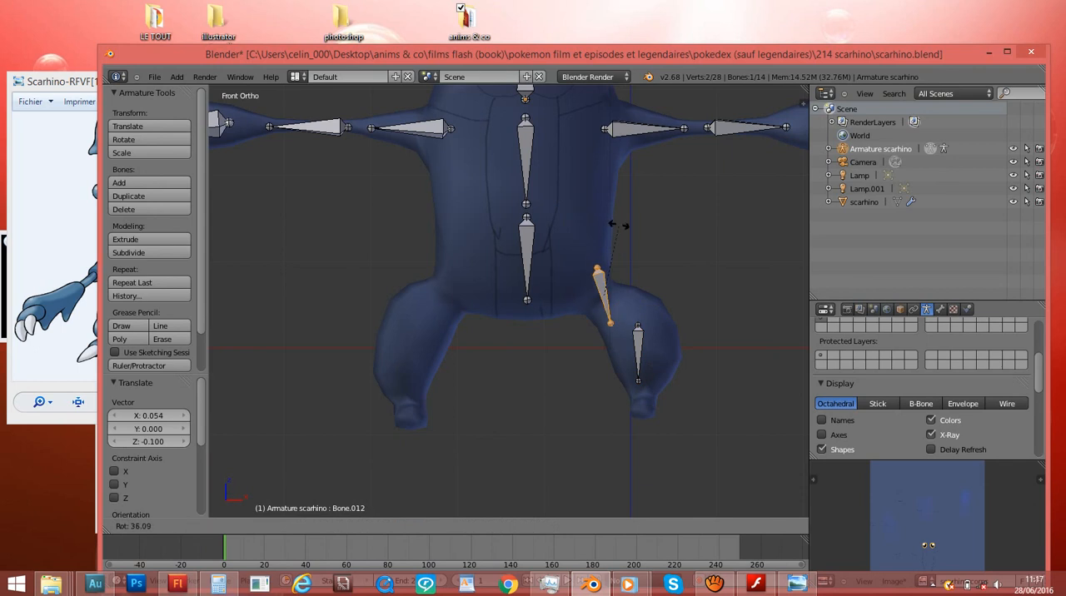
{"action": "left_click", "coordinate": [634, 238]}
- Try extruding a chain of three bones from the thigh bone's tip toward the opposite leg, and undo the extrusions
{"action": "scroll", "coordinate": [634, 237], "scroll_direction": "down", "scroll_amount": 2, "text": "shift"}
{"action": "scroll", "coordinate": [637, 242], "scroll_direction": "up", "scroll_amount": 4}
{"action": "right_click", "coordinate": [705, 281]}
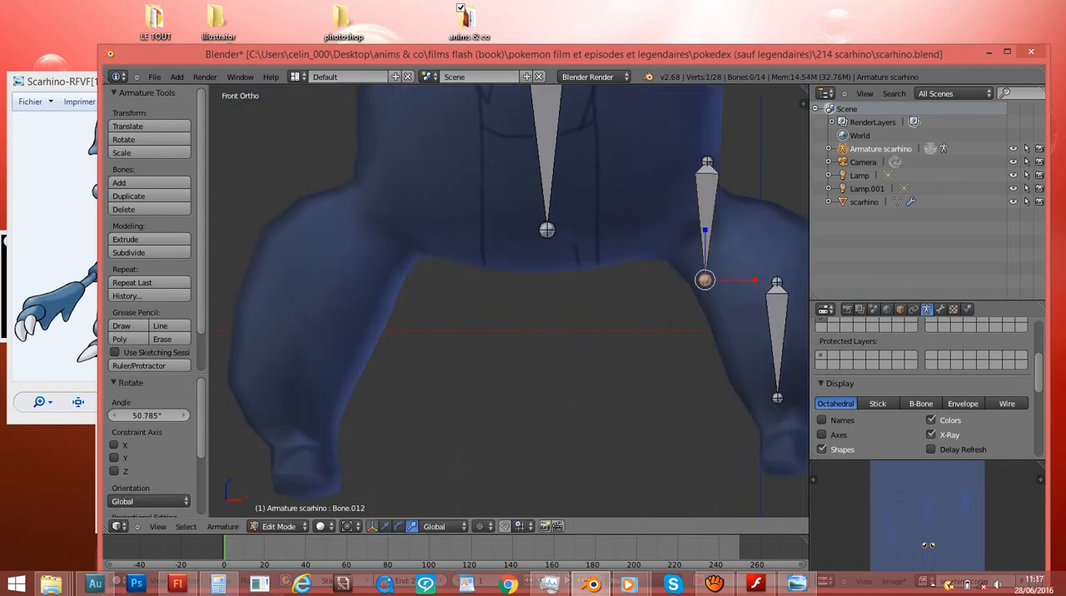
{"action": "scroll", "coordinate": [706, 281], "scroll_direction": "down", "scroll_amount": 1}
{"action": "key", "text": "e"}
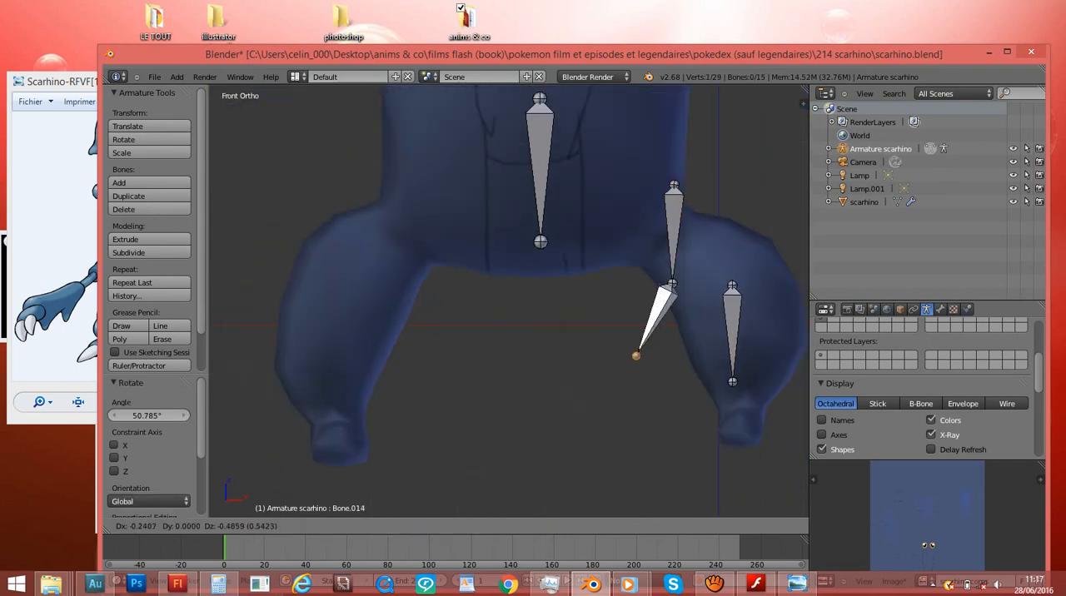
{"action": "left_click", "coordinate": [618, 390]}
{"action": "key", "text": "e"}
{"action": "left_click", "coordinate": [478, 439]}
{"action": "key", "text": "e"}
{"action": "left_click", "coordinate": [353, 409]}
{"action": "key", "text": "ctrl+z"}
{"action": "key", "text": "ctrl+z"}
{"action": "key", "text": "ctrl+z"}
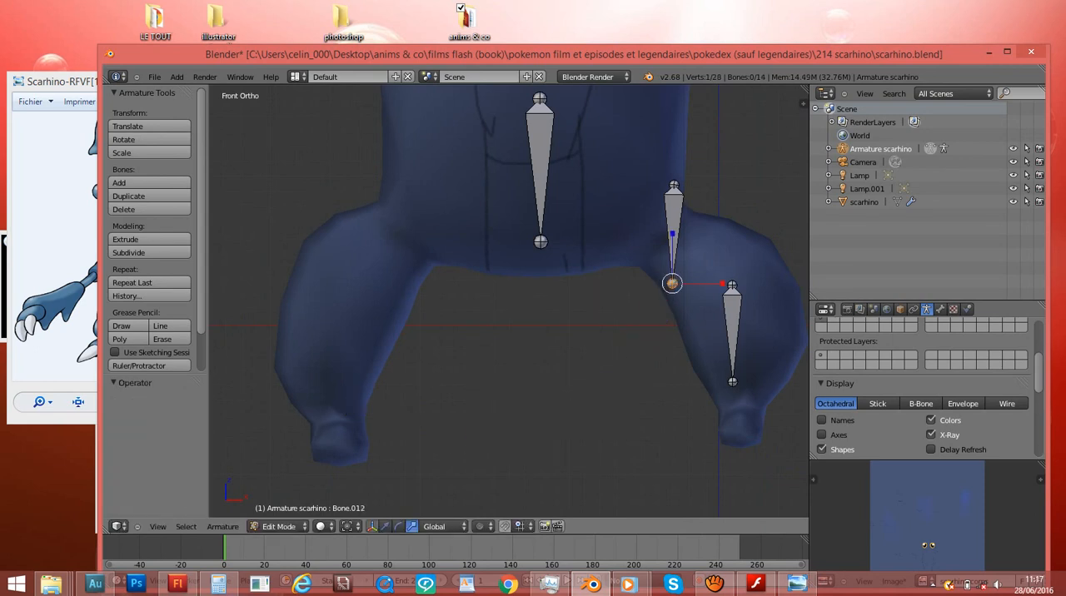
- Move the thigh bone across to the opposite leg, finishing with about -1.415 along X and -0.984 along Z
{"action": "key", "text": "g"}
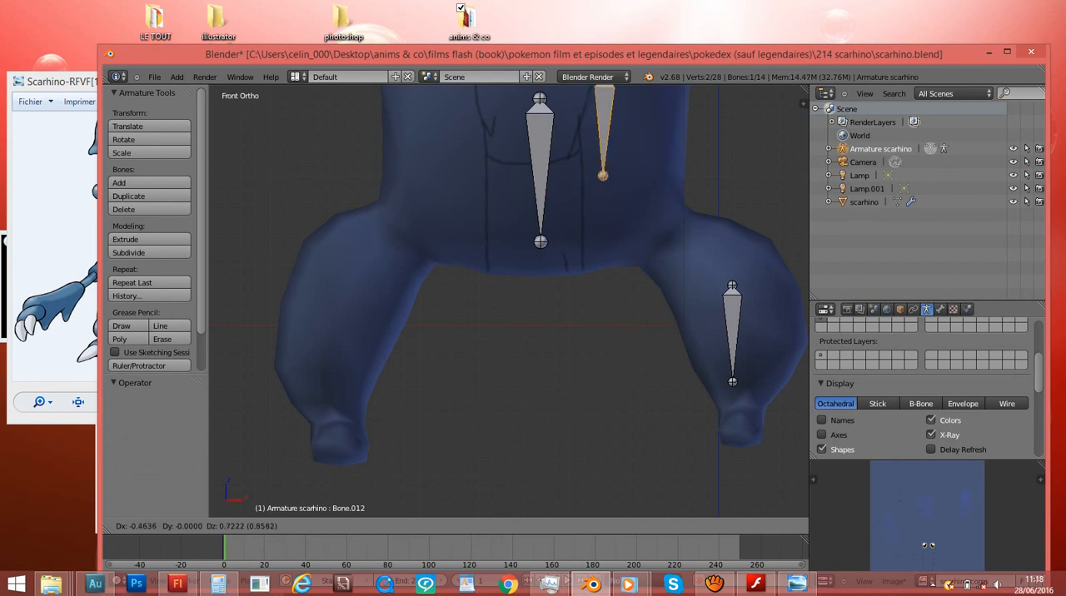
{"action": "left_click", "coordinate": [598, 115]}
{"action": "scroll", "coordinate": [598, 115], "scroll_direction": "up", "scroll_amount": 5, "text": "shift"}
{"action": "scroll", "coordinate": [598, 167], "scroll_direction": "up", "scroll_amount": 1}
{"action": "key", "text": "g"}
{"action": "left_click", "coordinate": [363, 372]}
- Rotate the moved bone to slope outward along the -X thigh, and shift it about 0.144 along X and 0.235 along Z
{"action": "scroll", "coordinate": [480, 345], "scroll_direction": "down", "scroll_amount": 2}
{"action": "key", "text": "r"}
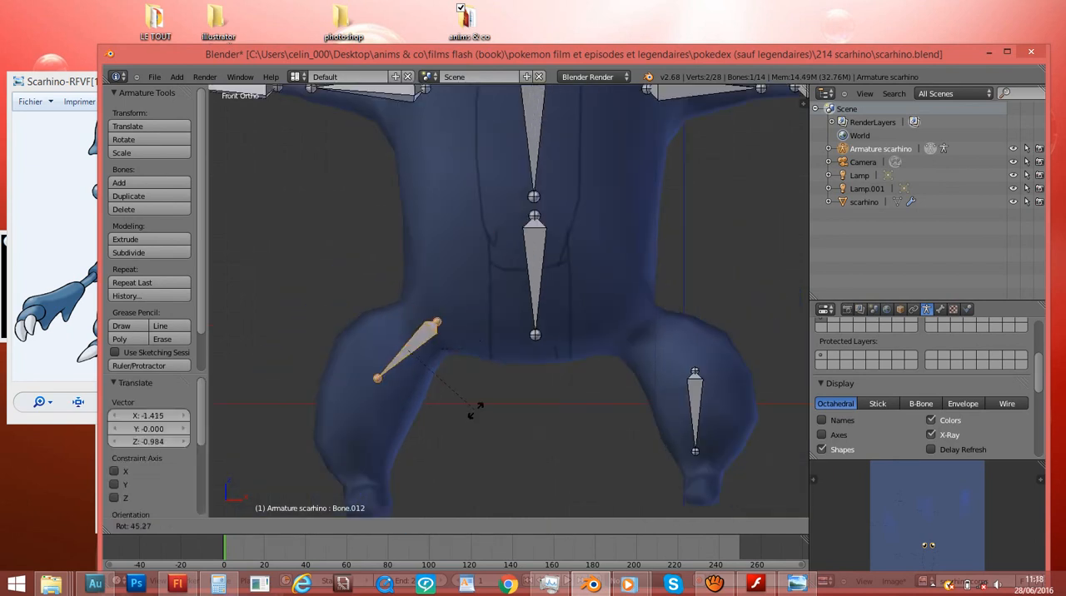
{"action": "left_click", "coordinate": [468, 395]}
{"action": "key", "text": "g"}
{"action": "left_click", "coordinate": [486, 366]}
{"action": "key", "text": "r"}
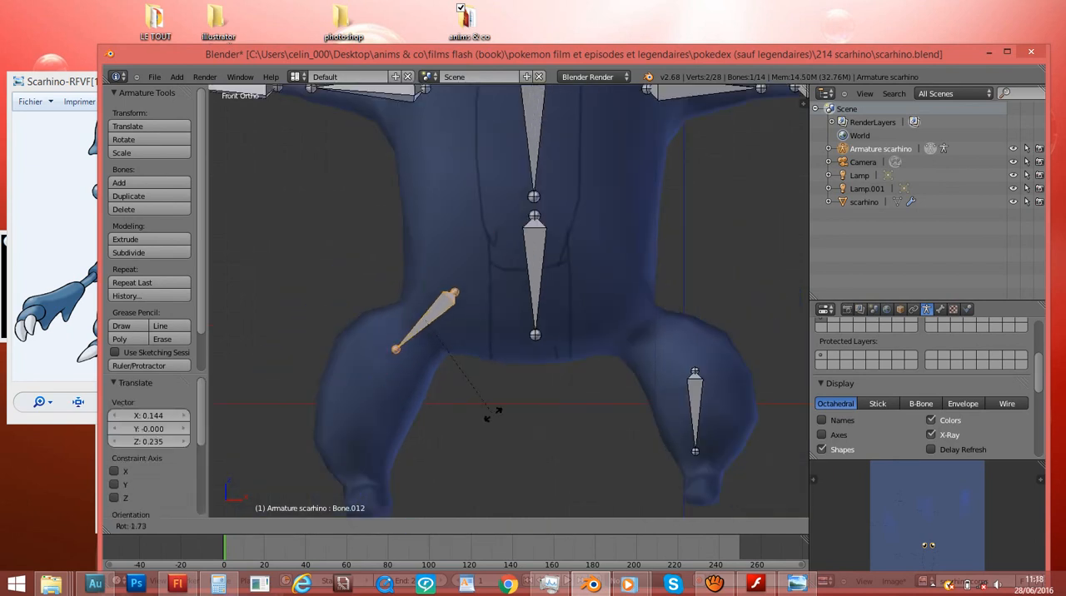
{"action": "key", "text": "Return"}
- Duplicate the thigh bone toward the +X leg, about 1.434 along X and 0.064 along Z, and rotate it to slope outward
{"action": "key", "text": "shift+d"}
{"action": "left_click", "coordinate": [672, 350]}
{"action": "key", "text": "r"}
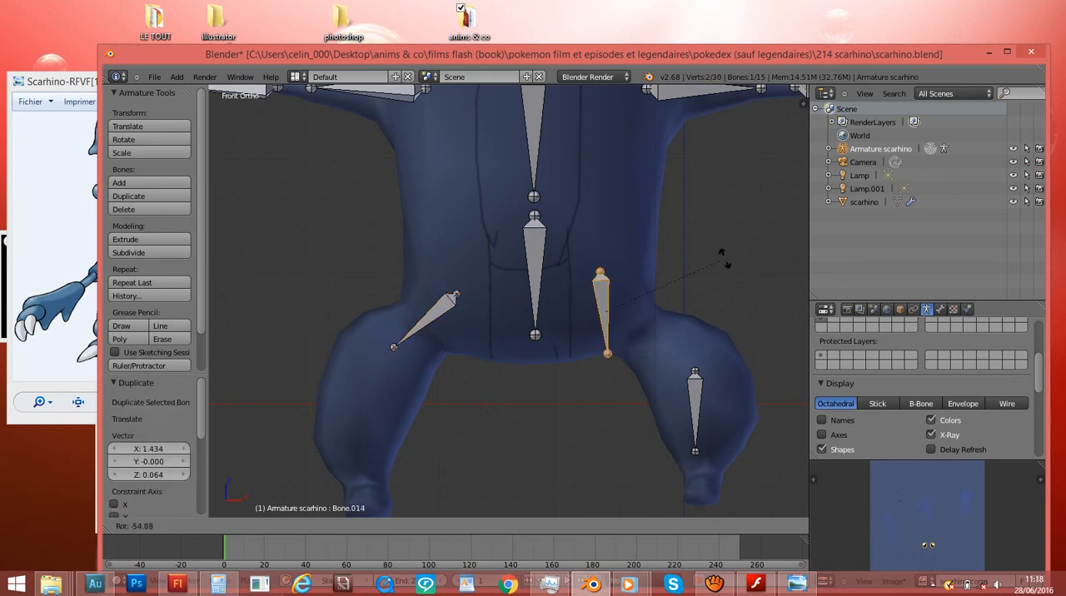
{"action": "left_click", "coordinate": [597, 215]}
{"action": "key", "text": "r"}
{"action": "left_click", "coordinate": [664, 222]}
- Align the duplicated bone with the +X thigh by moving it and rotating it about -16.343°
{"action": "key", "text": "g"}
{"action": "left_click", "coordinate": [692, 229]}
{"action": "key", "text": "r"}
{"action": "left_click", "coordinate": [664, 216]}
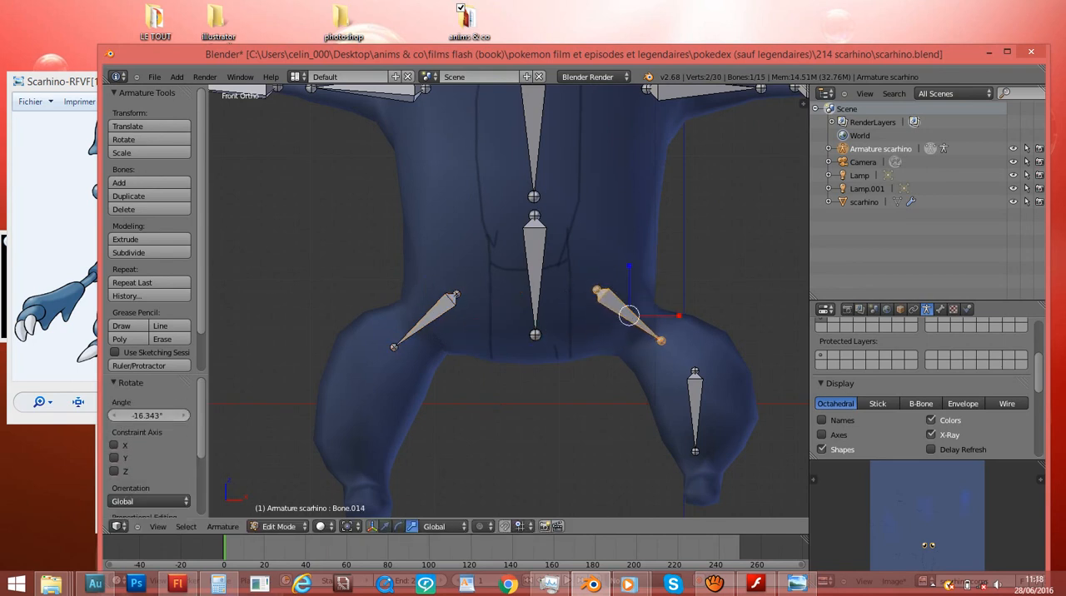
{"action": "key", "text": "g"}
{"action": "left_click", "coordinate": [670, 224]}
- Duplicate the -X thigh bone into its lower leg, rotate it nearly upright, and shift it about 0.326 along X and 0.096 along Z
{"action": "scroll", "coordinate": [670, 223], "scroll_direction": "down", "scroll_amount": 2, "text": "shift"}
{"action": "right_click", "coordinate": [441, 275]}
{"action": "key", "text": "shift+d"}
{"action": "left_click", "coordinate": [354, 375]}
{"action": "key", "text": "r"}
{"action": "left_click", "coordinate": [409, 290]}
{"action": "key", "text": "r"}
{"action": "left_click", "coordinate": [389, 243]}
{"action": "key", "text": "g"}
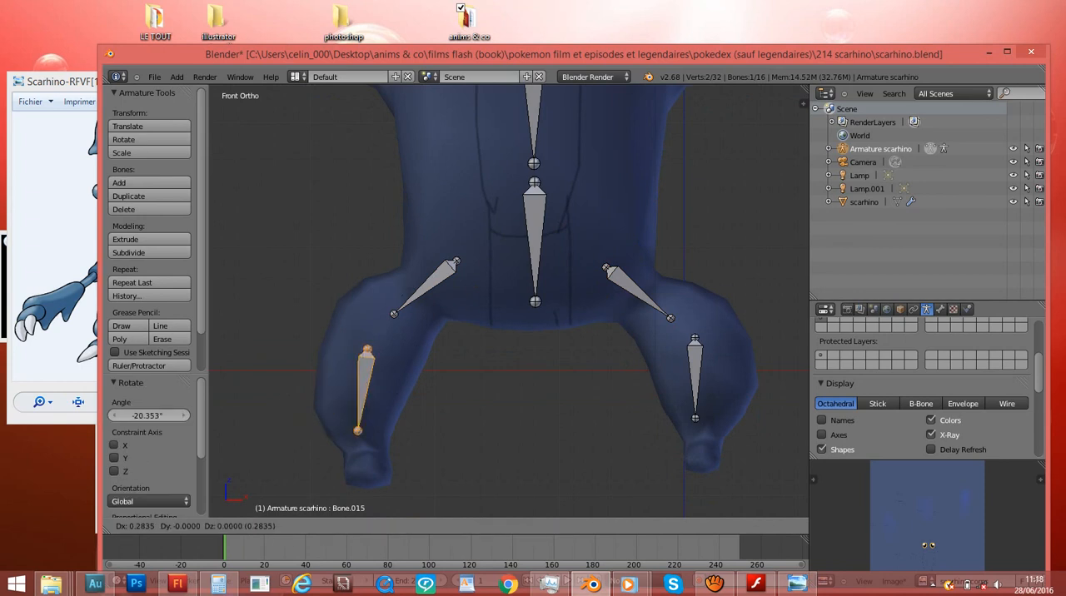
{"action": "left_click", "coordinate": [423, 232]}
- Examine the +X lower leg bone's placement from the right side and in wireframe
{"action": "scroll", "coordinate": [423, 232], "scroll_direction": "down", "scroll_amount": 4, "text": "shift"}
{"action": "right_click", "coordinate": [695, 310]}
{"action": "key", "text": "KP_3"}
{"action": "scroll", "coordinate": [695, 310], "scroll_direction": "down", "scroll_amount": 2, "text": "shift"}
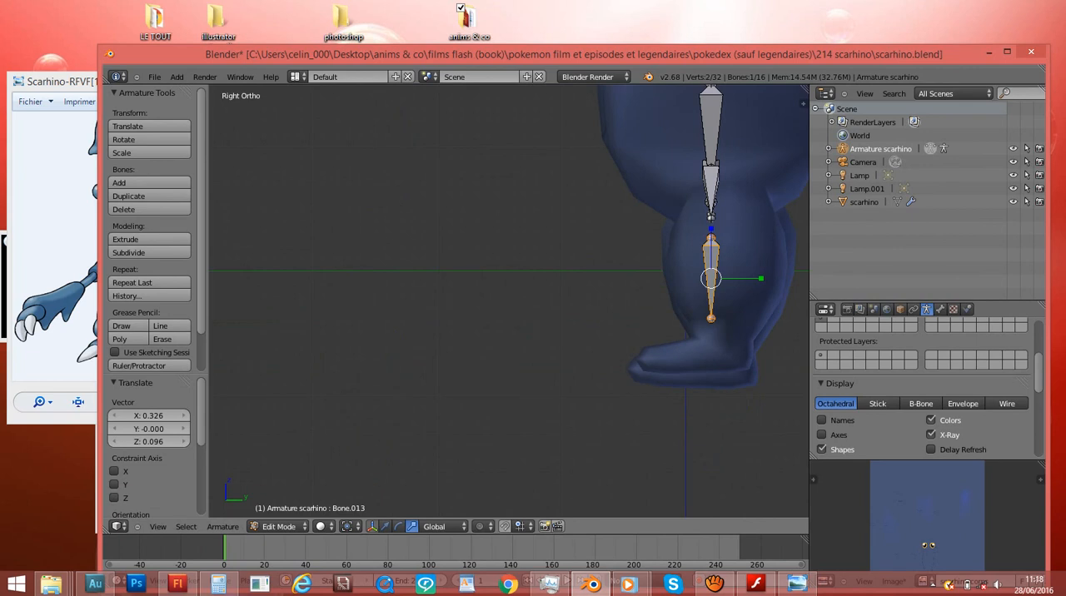
{"action": "key", "text": "z"}
{"action": "key", "text": "Tab"}
{"action": "middle_click_drag", "start_coordinate": [695, 309], "coordinate": [744, 323]}
{"action": "key", "text": "Tab"}
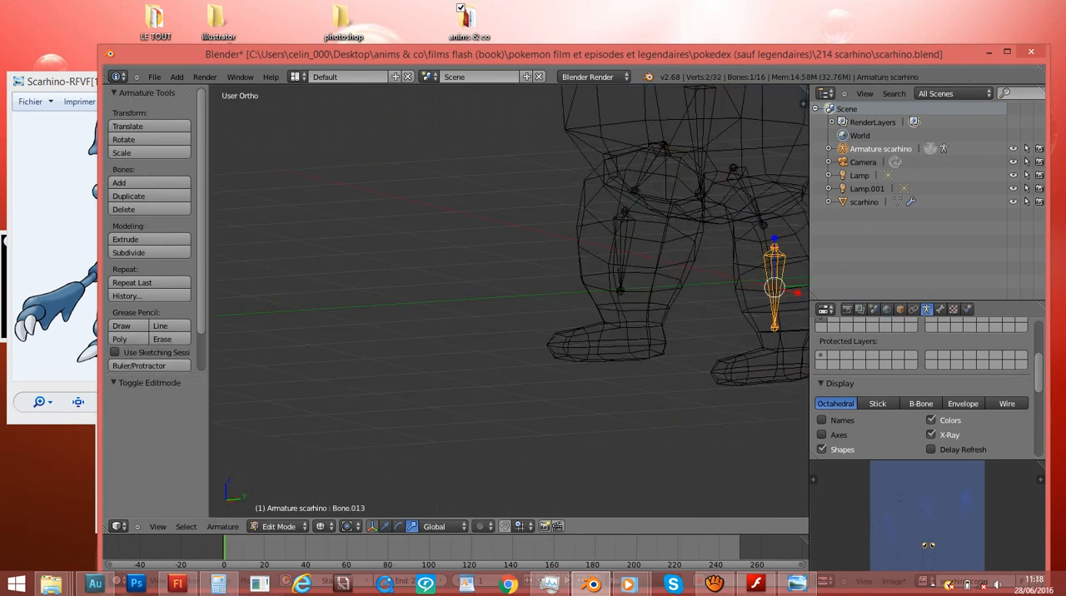
- Leave armature editing, select the scarhino mesh, restore solid shading, and edit the mesh in the right side view
{"action": "key", "text": "Tab"}
{"action": "right_click", "coordinate": [744, 322]}
{"action": "scroll", "coordinate": [744, 323], "scroll_direction": "down", "scroll_amount": 3}
{"action": "key", "text": "Tab"}
{"action": "key", "text": "Tab"}
{"action": "key", "text": "Tab"}
{"action": "right_click", "coordinate": [669, 338]}
{"action": "key", "text": "Tab"}
{"action": "key", "text": "z"}
{"action": "middle_click_drag", "start_coordinate": [669, 338], "coordinate": [736, 340]}
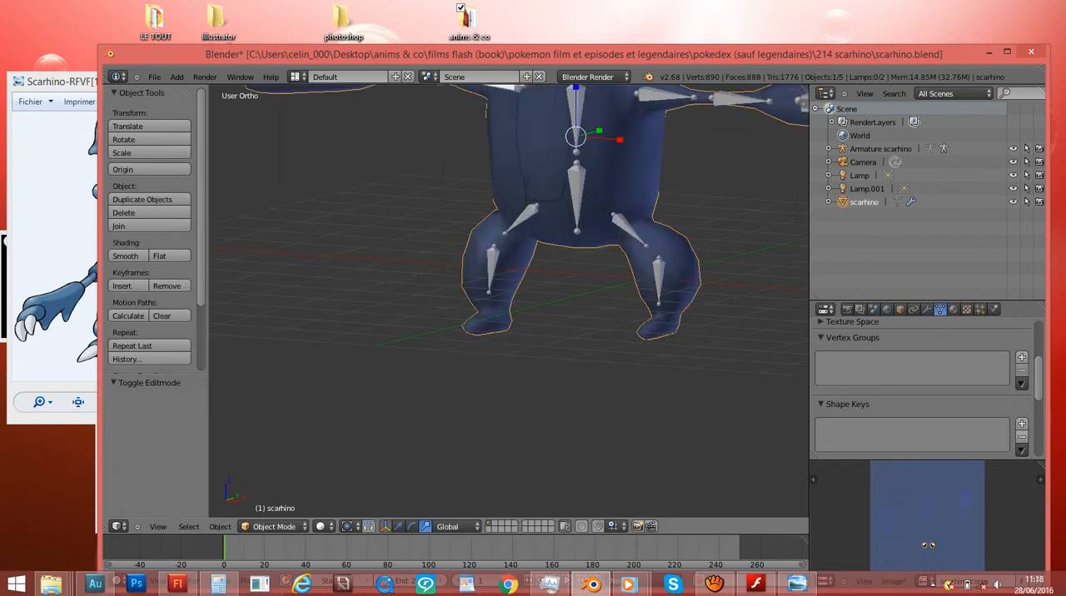
{"action": "key", "text": "Tab"}
{"action": "key", "text": "KP_3"}
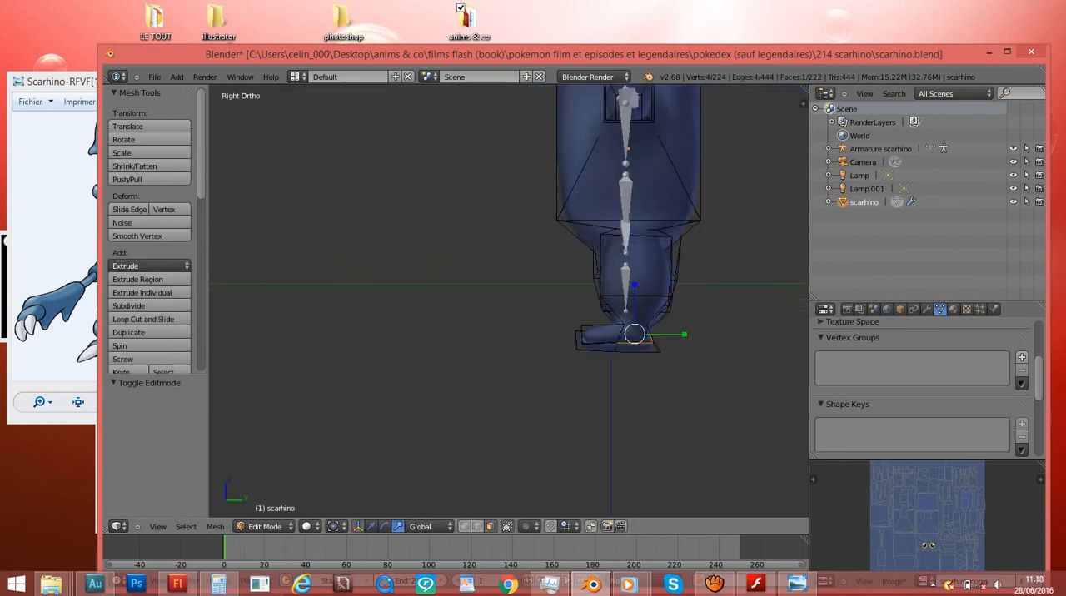
- Show the mesh in wireframe and circle-select all faces of the foot on the +X leg
{"action": "scroll", "coordinate": [509, 301], "scroll_direction": "up", "scroll_amount": 4}
{"action": "middle_click_drag", "start_coordinate": [509, 300], "coordinate": [596, 301]}
{"action": "scroll", "coordinate": [509, 301], "scroll_direction": "up", "scroll_amount": 4, "text": "ctrl"}
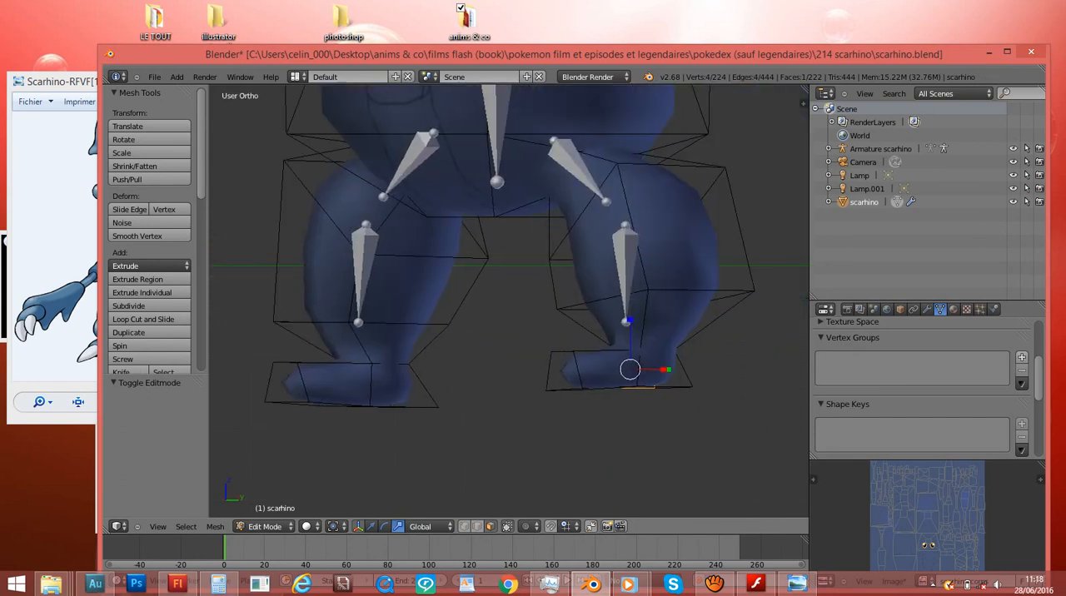
{"action": "key", "text": "z"}
{"action": "middle_click_drag", "start_coordinate": [567, 333], "coordinate": [613, 333]}
{"action": "key", "text": "c"}
{"action": "scroll", "coordinate": [619, 358], "scroll_direction": "up", "scroll_amount": 10}
{"action": "scroll", "coordinate": [594, 342], "scroll_direction": "down", "scroll_amount": 2}
{"action": "scroll", "coordinate": [594, 343], "scroll_direction": "down", "scroll_amount": 4}
{"action": "scroll", "coordinate": [594, 341], "scroll_direction": "up", "scroll_amount": 6}
{"action": "scroll", "coordinate": [533, 338], "scroll_direction": "down", "scroll_amount": 2}
{"action": "scroll", "coordinate": [600, 380], "scroll_direction": "up", "scroll_amount": 2}
{"action": "mouse_move", "coordinate": [595, 388]}
{"action": "left_mouse_down"}
{"action": "mouse_move", "coordinate": [621, 412]}
{"action": "mouse_move", "coordinate": [676, 401]}
{"action": "left_mouse_up"}
{"action": "key", "text": "Escape"}
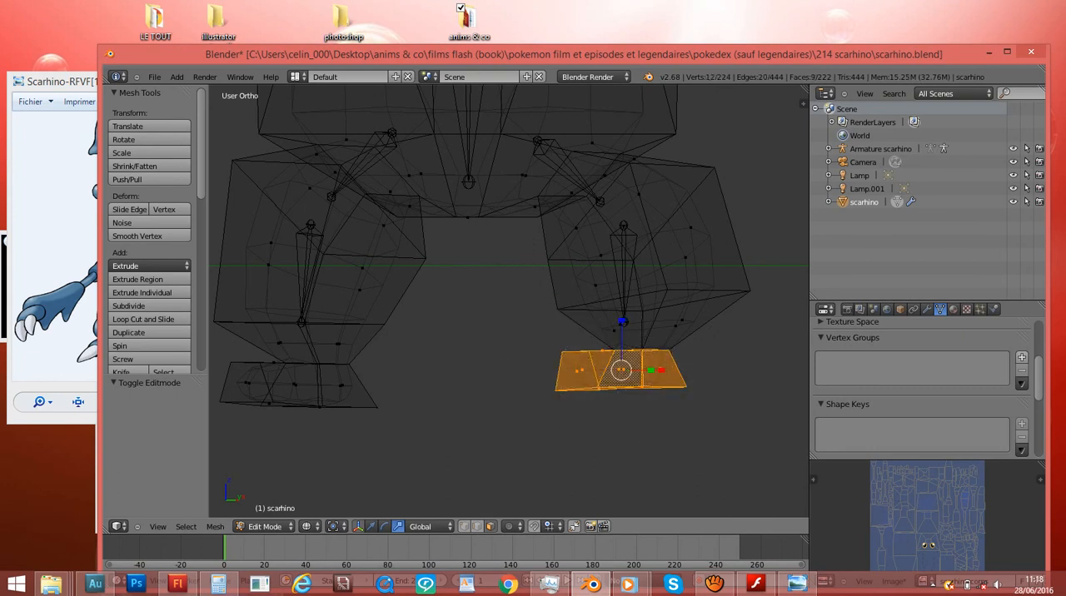
- Lower the selected foot to the other foot's level in side view, about -0.022 along Y and -0.108 along Z
{"action": "key", "text": "KP_3"}
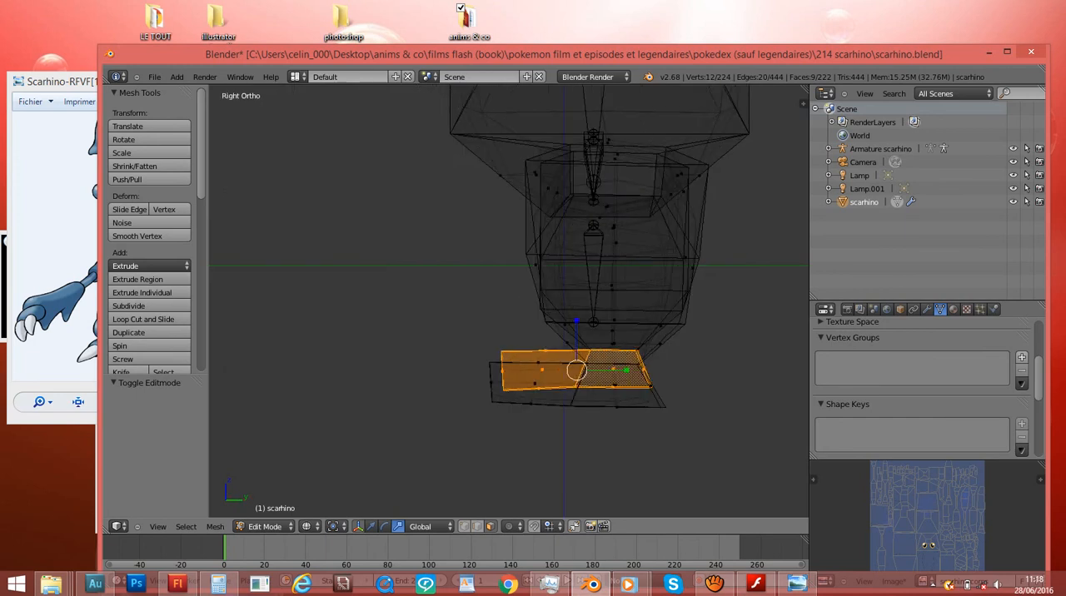
{"action": "scroll", "coordinate": [576, 371], "scroll_direction": "up", "scroll_amount": 2}
{"action": "key", "text": "g"}
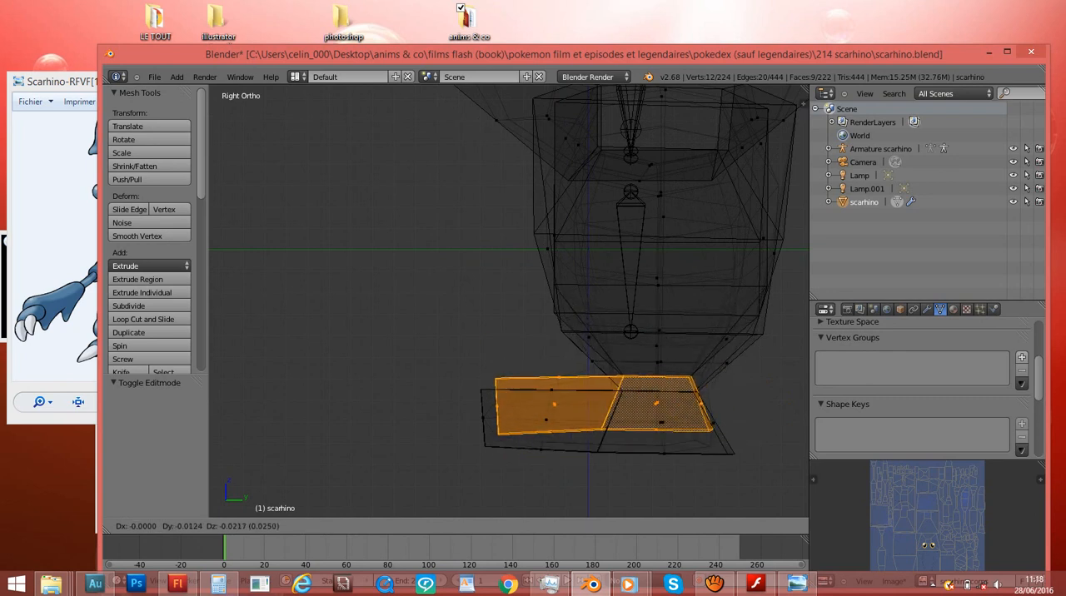
{"action": "key", "text": "Return"}
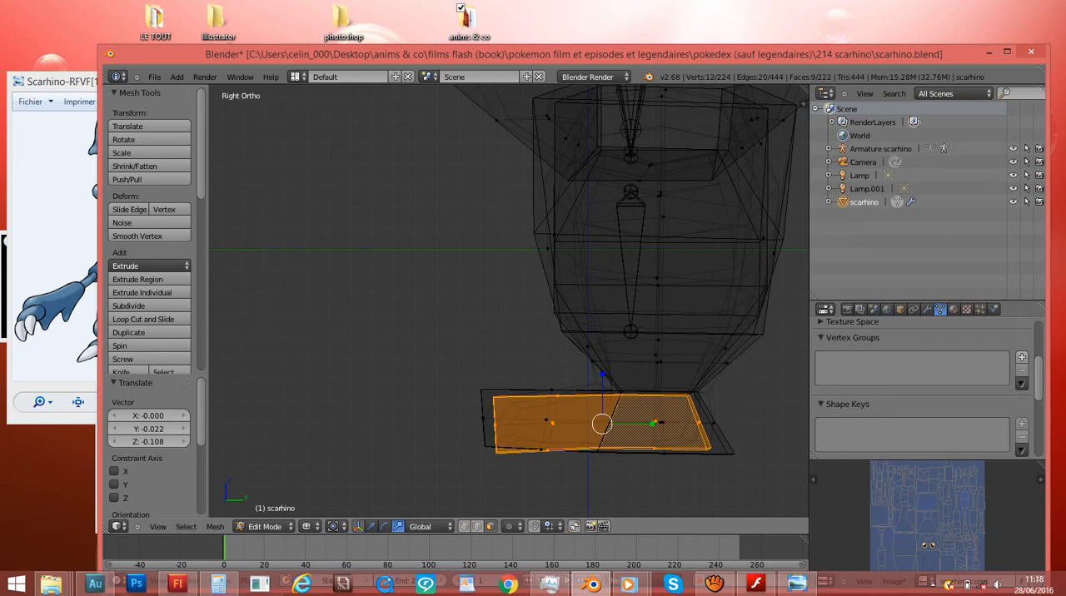
- Scale the selected foot by about 1.08 along Y, and rotate and move it to match the other foot
{"action": "key", "text": "s"}
{"action": "key", "text": "y"}
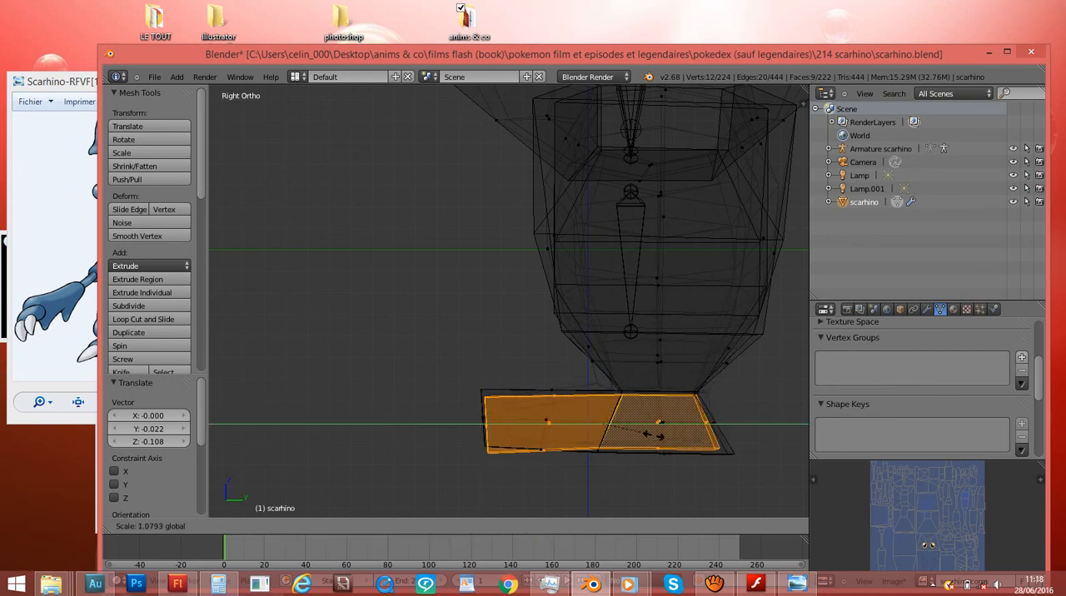
{"action": "key", "text": "Return"}
{"action": "key", "text": "r"}
{"action": "key", "text": "Return"}
{"action": "key", "text": "g"}
{"action": "key", "text": "Return"}
{"action": "key", "text": "r"}
{"action": "key", "text": "Return"}
- Restore solid shading, leave mesh editing and save the file
{"action": "scroll", "coordinate": [509, 301], "scroll_direction": "down", "scroll_amount": 9}
{"action": "key", "text": "z"}
{"action": "key", "text": "Tab"}
{"action": "scroll", "coordinate": [509, 300], "scroll_direction": "up", "scroll_amount": 6}
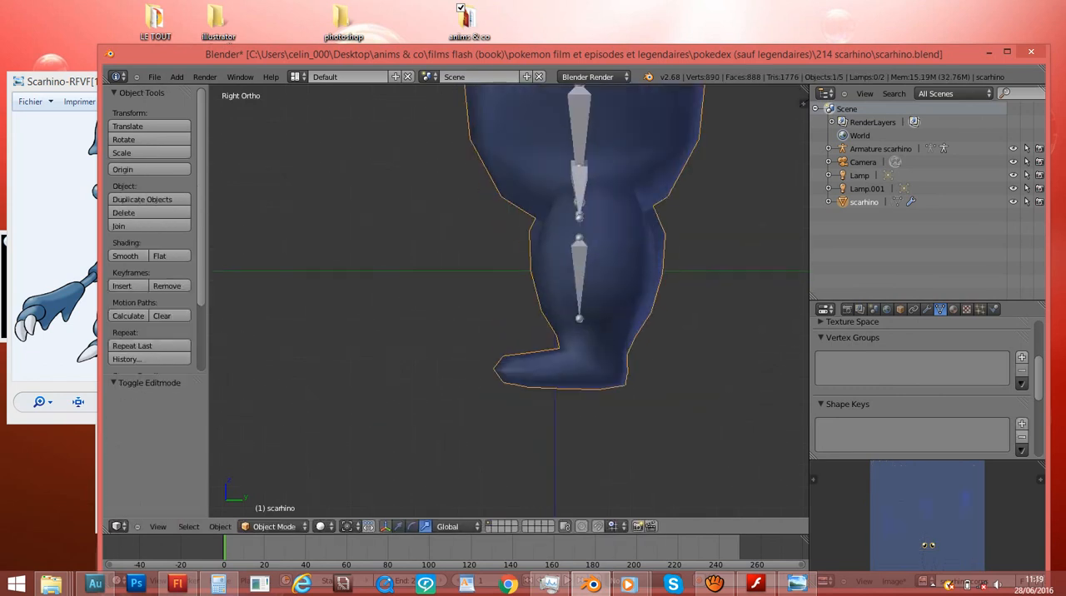
{"action": "middle_click_drag", "start_coordinate": [417, 291], "coordinate": [600, 313]}
{"action": "key", "text": "ctrl+s"}
- Examine the adjusted foot and leg bones in wireframe and solid shading, from the front and at an angle
{"action": "key", "text": "z"}
{"action": "scroll", "coordinate": [509, 301], "scroll_direction": "down", "scroll_amount": 4}
{"action": "middle_click_drag", "start_coordinate": [509, 275], "coordinate": [484, 337], "text": "shift"}
{"action": "key", "text": "KP_1"}
{"action": "scroll", "coordinate": [509, 300], "scroll_direction": "up", "scroll_amount": 8}
{"action": "scroll", "coordinate": [510, 300], "scroll_direction": "down", "scroll_amount": 7}
{"action": "key", "text": "z"}
{"action": "scroll", "coordinate": [509, 301], "scroll_direction": "down", "scroll_amount": 3}
{"action": "middle_click_drag", "start_coordinate": [509, 300], "coordinate": [350, 310]}
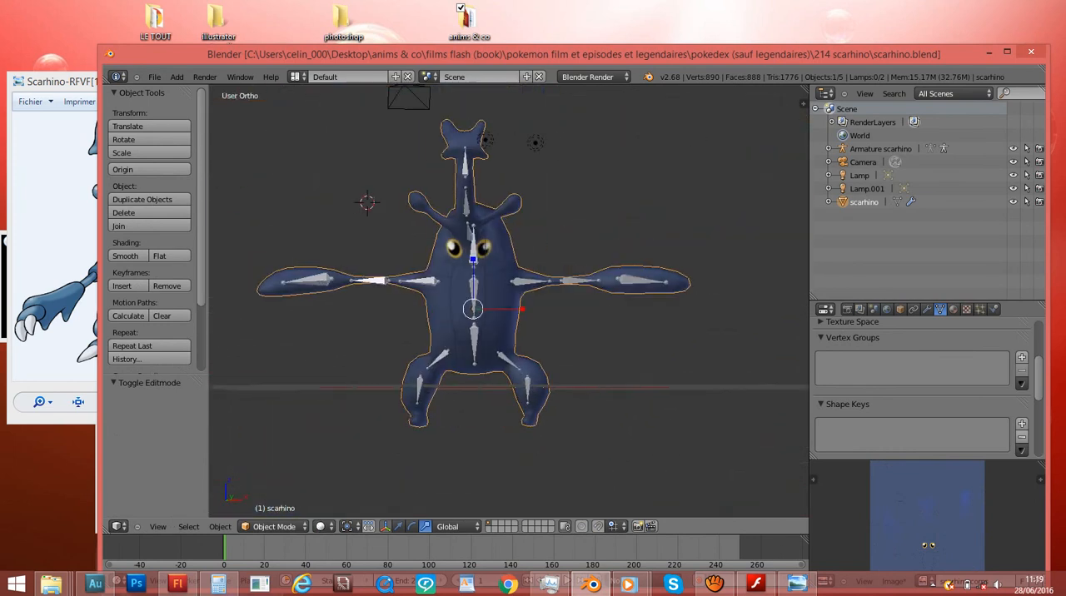
- Select Armature scarhino and save over scarhino.blend
{"action": "left_click", "coordinate": [881, 149]}
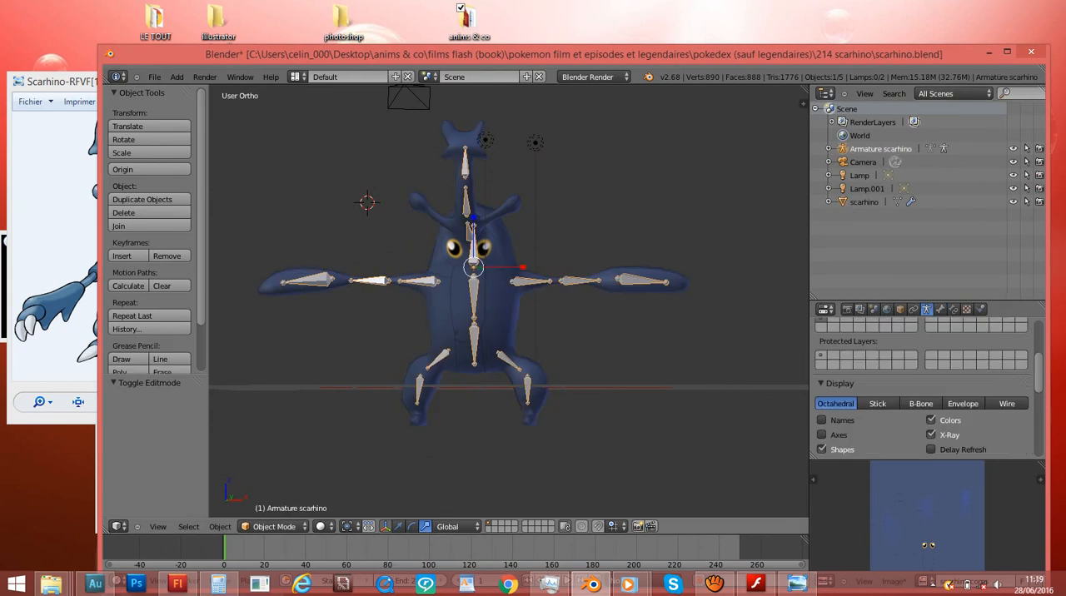
{"action": "key", "text": "KP_1"}
{"action": "scroll", "coordinate": [509, 301], "scroll_direction": "up", "scroll_amount": 5}
{"action": "scroll", "coordinate": [509, 301], "scroll_direction": "down", "scroll_amount": 2}
{"action": "key", "text": "ctrl+s"}
{"action": "key", "text": "Return"}
{"action": "scroll", "coordinate": [509, 301], "scroll_direction": "down", "scroll_amount": 4}
{"action": "key", "text": "ctrl+s"}
{"action": "key", "text": "Return"}
{"action": "middle_click_drag", "start_coordinate": [533, 250], "coordinate": [454, 250]}
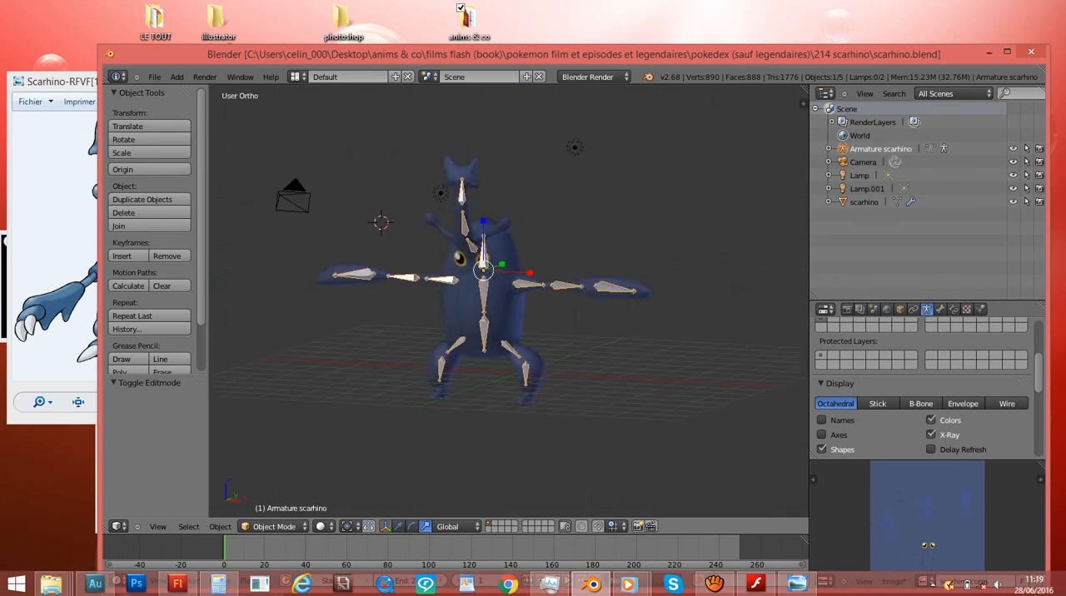
{"action": "key", "text": "KP_1"}
{"action": "left_click", "coordinate": [714, 584]}
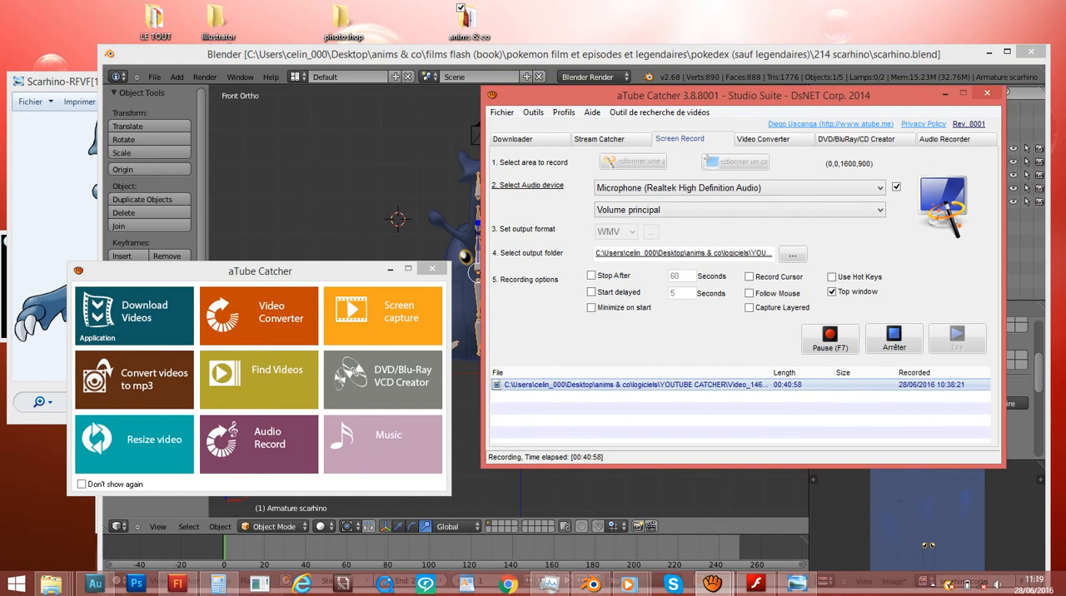
{"action": "left_click", "coordinate": [946, 94]}
{"action": "left_click", "coordinate": [600, 217]}
{"action": "middle_click_drag", "start_coordinate": [600, 216], "coordinate": [479, 256]}
- Check the rig from the right side and the front, and save over the existing scarhino.blend
{"action": "key", "text": "KP_3"}
{"action": "scroll", "coordinate": [467, 250], "scroll_direction": "up", "scroll_amount": 4}
{"action": "key", "text": "ctrl+s"}
{"action": "key", "text": "Return"}
{"action": "key", "text": "ctrl+s"}
{"action": "key", "text": "Return"}
{"action": "key", "text": "KP_1"}
{"action": "key", "text": "ctrl+s"}
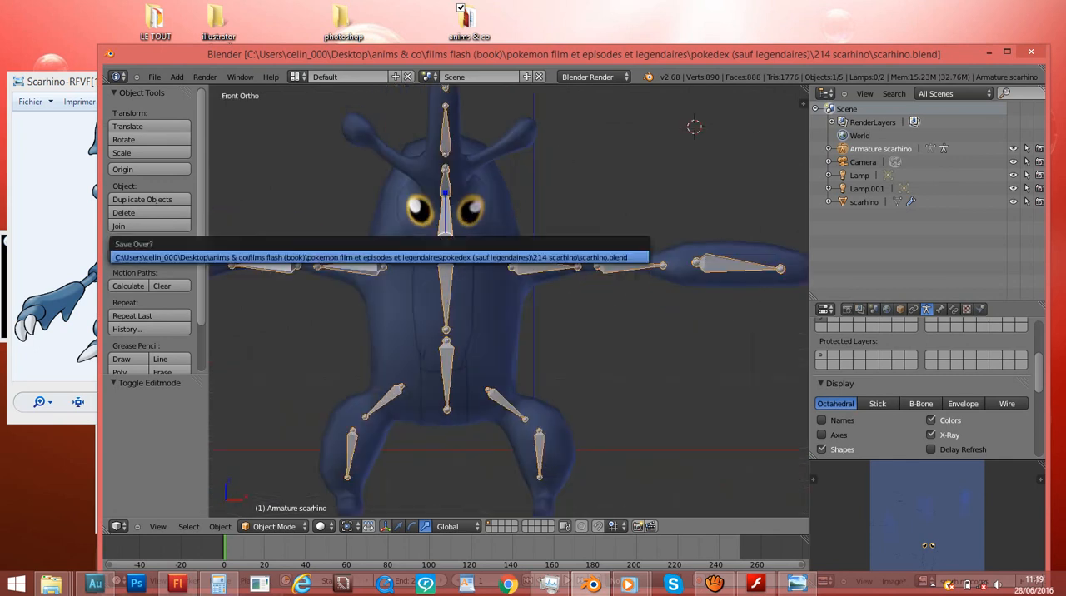
{"action": "key", "text": "Return"}
{"action": "scroll", "coordinate": [479, 257], "scroll_direction": "down", "scroll_amount": 6}
{"action": "scroll", "coordinate": [509, 275], "scroll_direction": "up", "scroll_amount": 4}
{"action": "mouse_move", "coordinate": [583, 259]}
{"action": "middle_mouse_down"}
{"action": "mouse_move", "coordinate": [309, 265]}
{"action": "mouse_move", "coordinate": [733, 313]}
{"action": "mouse_move", "coordinate": [596, 283]}
{"action": "mouse_move", "coordinate": [569, 258]}
{"action": "middle_mouse_up"}
{"action": "key", "text": "KP_1"}
{"action": "key", "text": "ctrl+s"}
{"action": "key", "text": "ctrl+shift+s"}
{"action": "left_click", "coordinate": [999, 124]}
{"action": "key", "text": "ctrl+shift+s"}
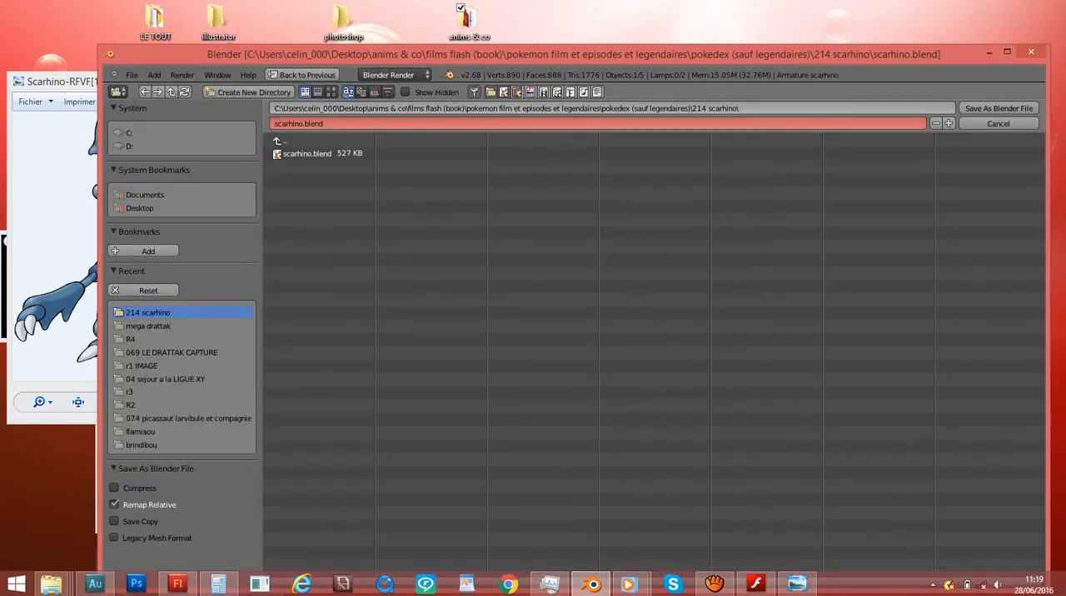
{"action": "left_click", "coordinate": [999, 124]}
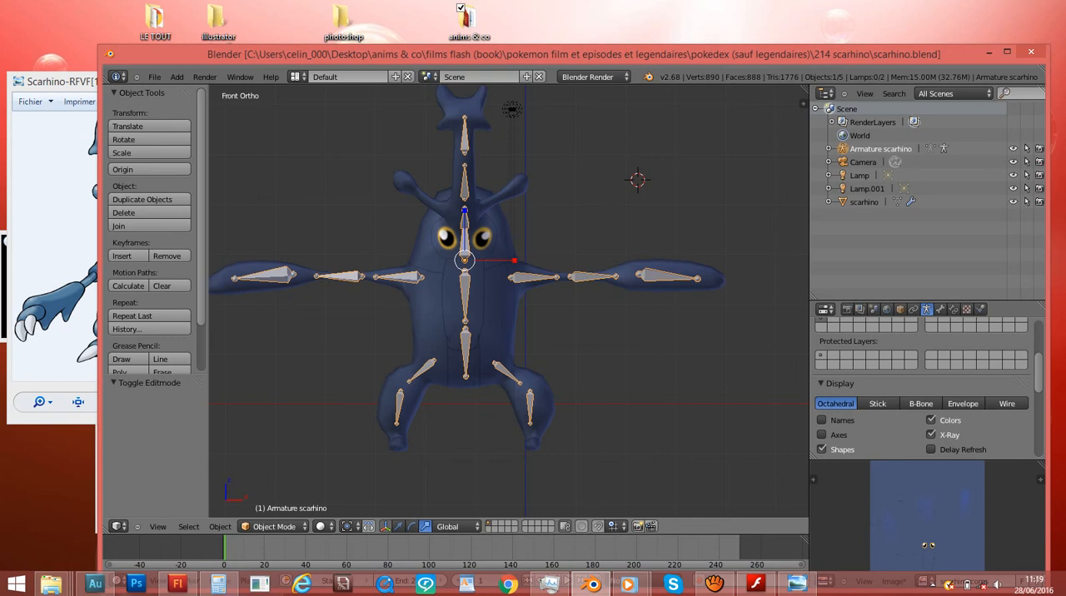
- Save the project under the new name scarhino bouge.blend in the 214 scarhino folder
{"action": "key", "text": "ctrl+shift+s"}
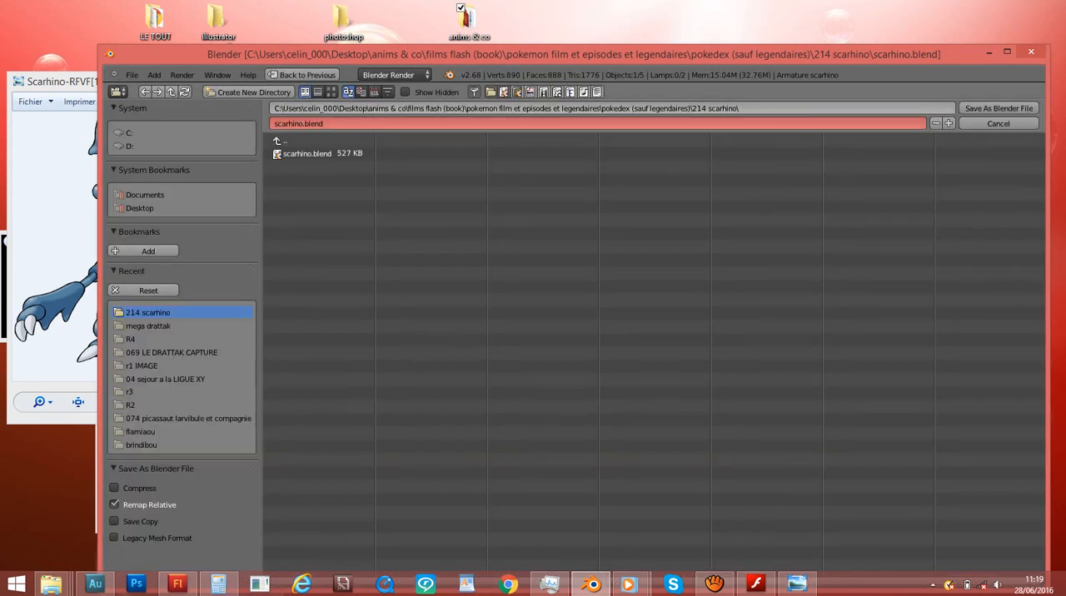
{"action": "left_click", "coordinate": [302, 124]}
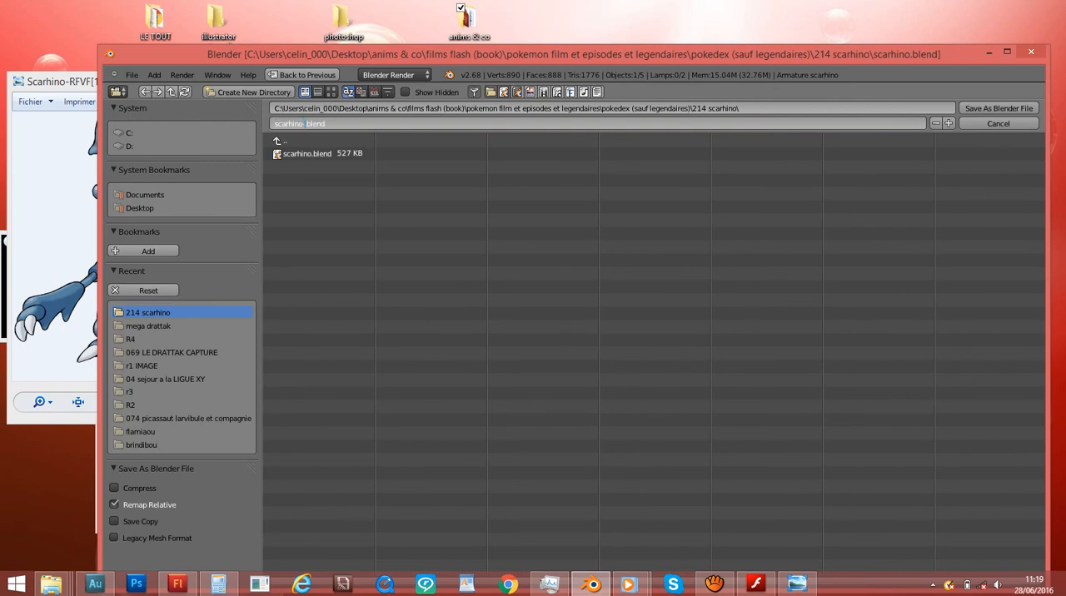
{"action": "type", "text": "bo"}
{"action": "key", "text": "BackSpace"}
{"action": "key", "text": "BackSpace"}
{"action": "type", "text": "ge"}
{"action": "key", "text": "BackSpace"}
{"action": "key", "text": "BackSpace"}
{"action": "type", "text": "uge"}
{"action": "key", "text": "Return"}
{"action": "key", "text": "Return"}
- Review the 214 scarhino folder as a list beside Blender, checking scarhino bouge.blend and scarhino.blend
{"action": "left_click_drag", "start_coordinate": [433, 58], "coordinate": [796, 77]}
{"action": "left_click", "coordinate": [408, 383]}
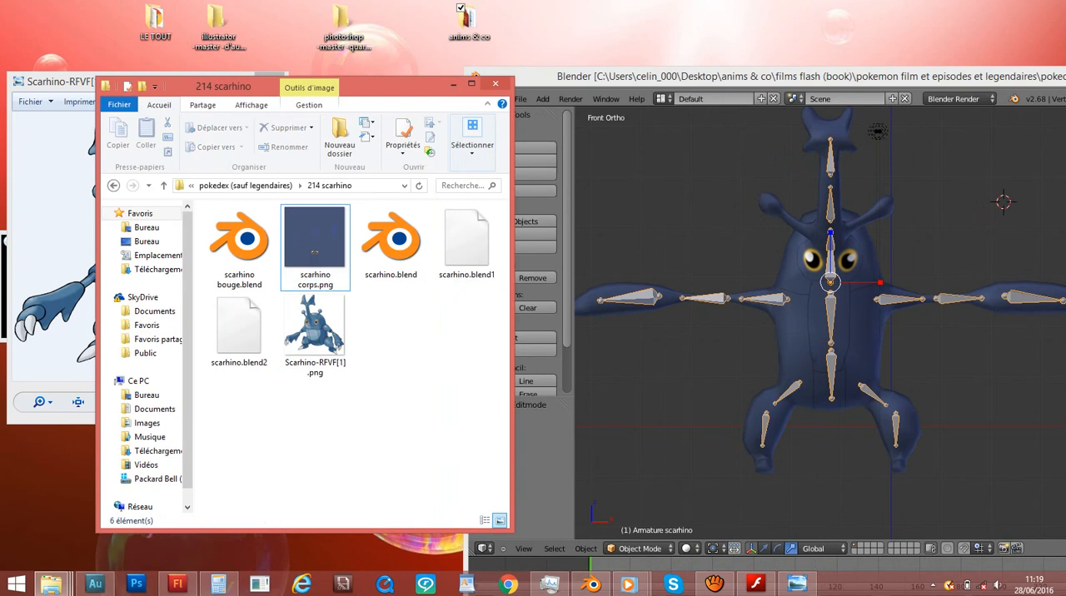
{"action": "scroll", "coordinate": [375, 354], "scroll_direction": "down", "scroll_amount": 3, "text": "ctrl"}
{"action": "left_click", "coordinate": [255, 239]}
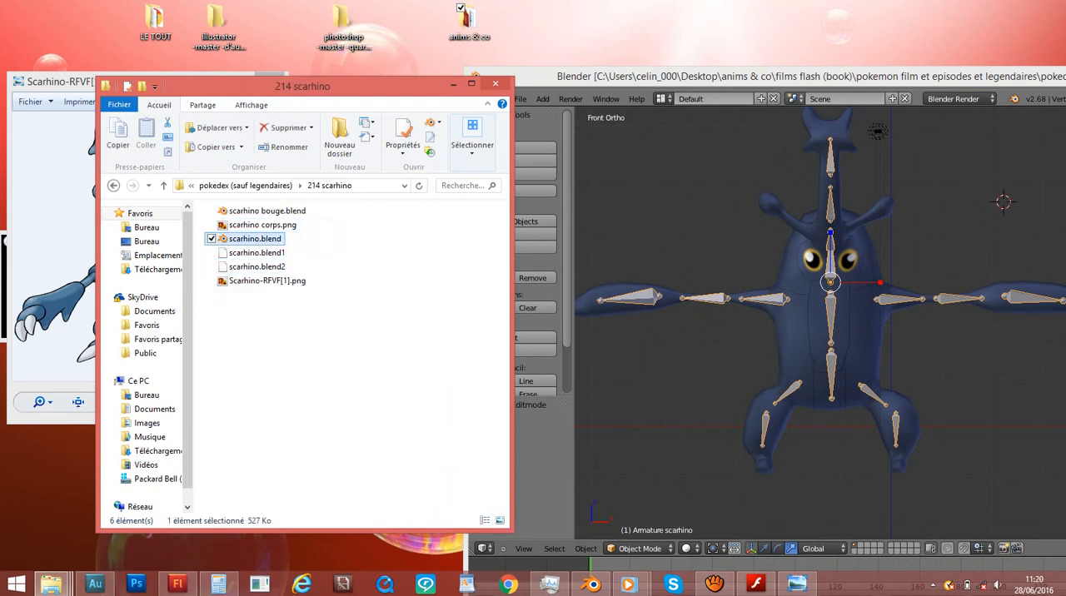
{"action": "left_click", "coordinate": [671, 226]}
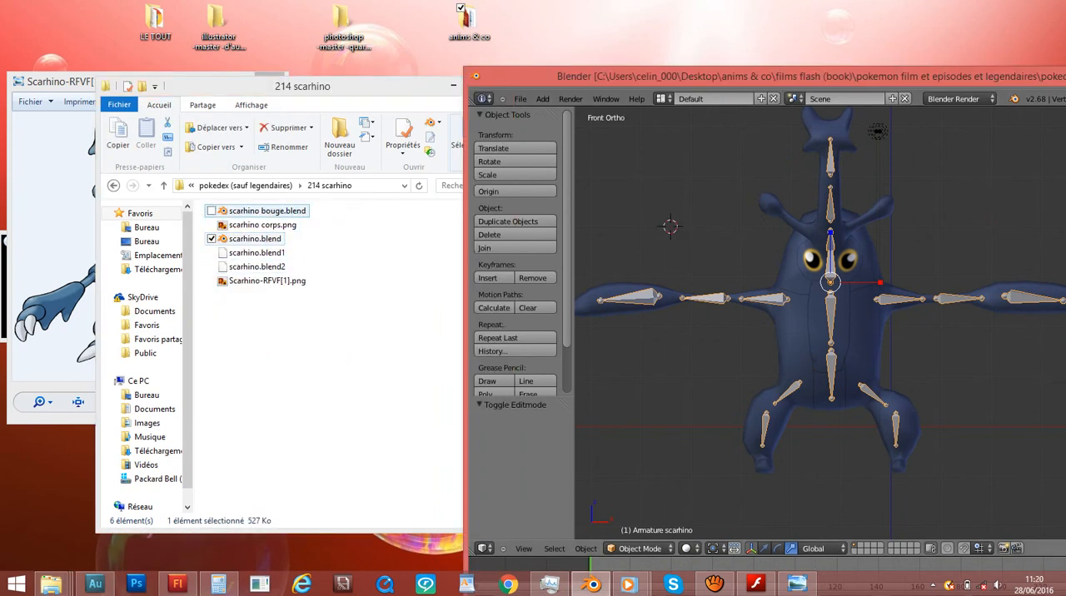
{"action": "double_click", "coordinate": [265, 210]}
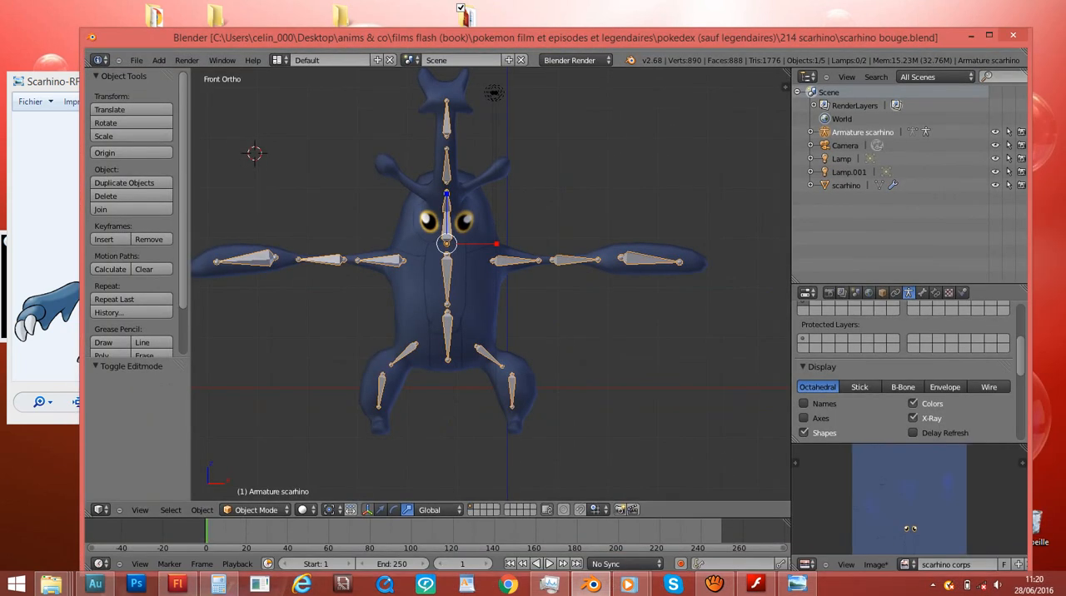
{"action": "left_click_drag", "start_coordinate": [350, 37], "coordinate": [619, 100]}
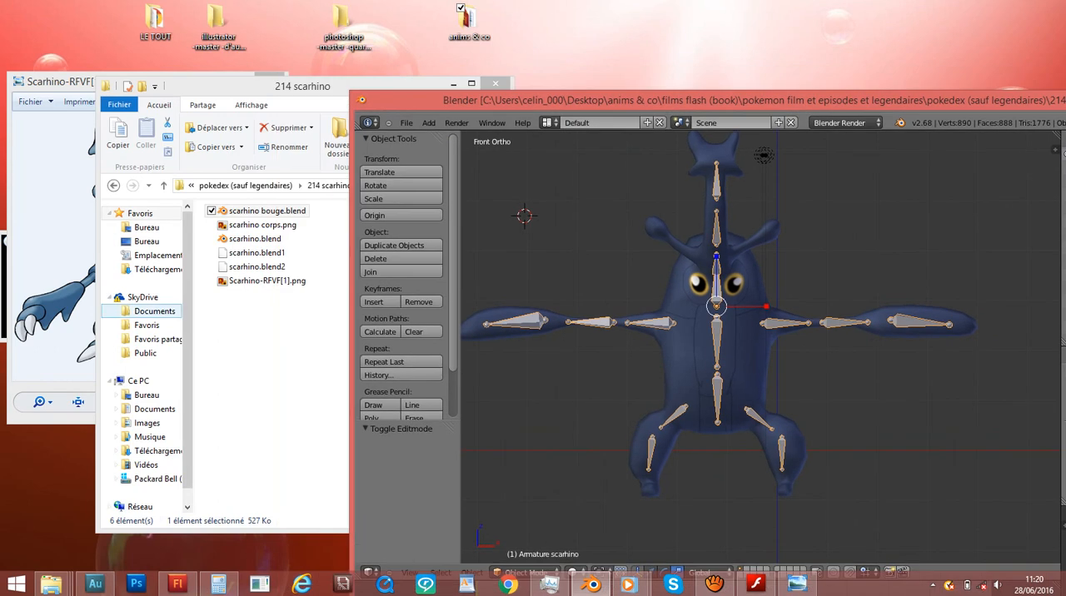
{"action": "left_click", "coordinate": [254, 239]}
{"action": "left_click", "coordinate": [557, 251]}
{"action": "scroll", "coordinate": [763, 347], "scroll_direction": "down", "scroll_amount": 2}
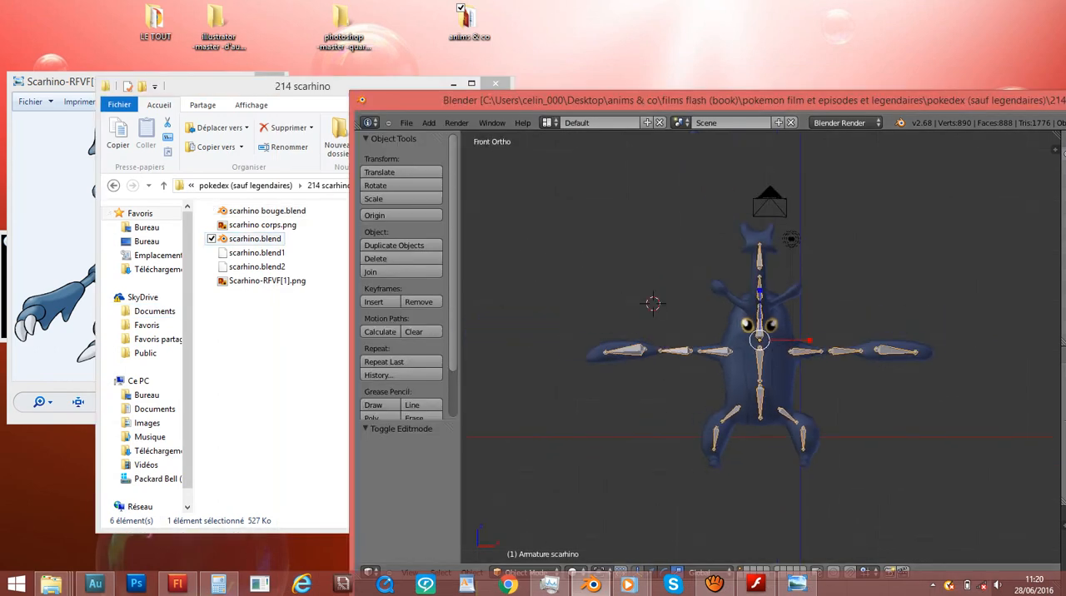
- Arrange the Blender window beside the Scarhino reference image so both are visible
{"action": "left_click_drag", "start_coordinate": [842, 100], "coordinate": [617, 89]}
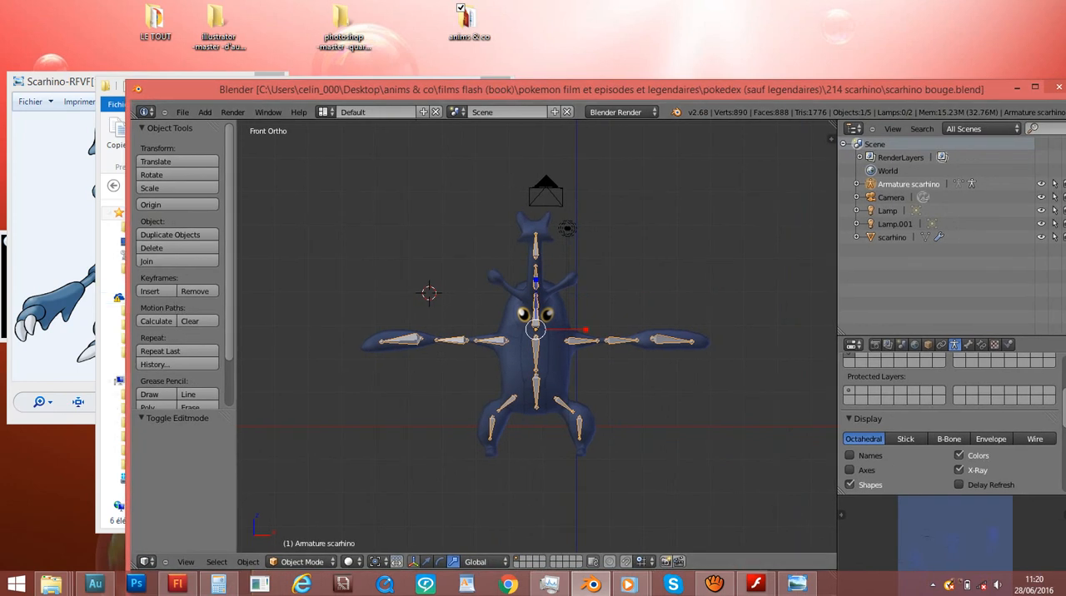
{"action": "left_click", "coordinate": [629, 584]}
{"action": "left_click", "coordinate": [60, 84]}
{"action": "left_click_drag", "start_coordinate": [400, 89], "coordinate": [519, 42]}
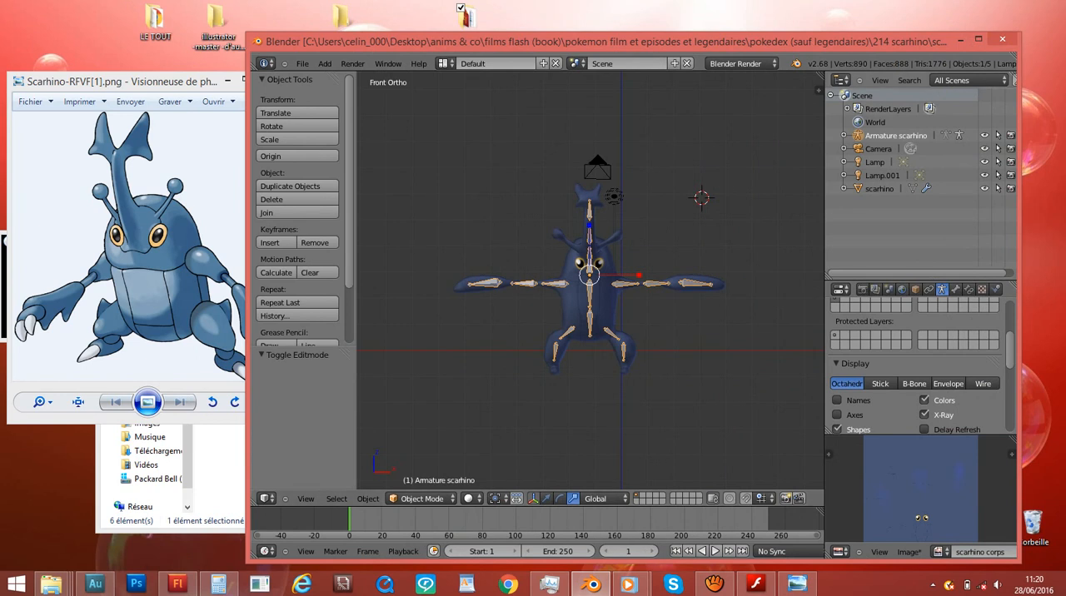
- Select the scarhino mesh and apply its Subsurf modifier permanently
{"action": "right_click", "coordinate": [577, 306]}
{"action": "middle_click_drag", "start_coordinate": [577, 306], "coordinate": [540, 320]}
{"action": "key", "text": "KP_1"}
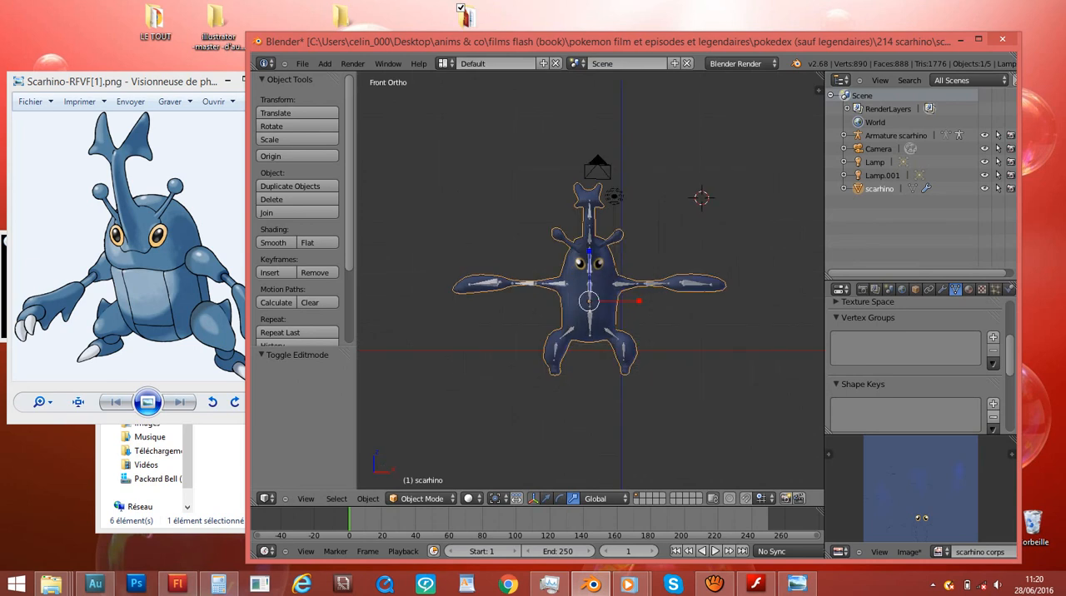
{"action": "left_click", "coordinate": [943, 289]}
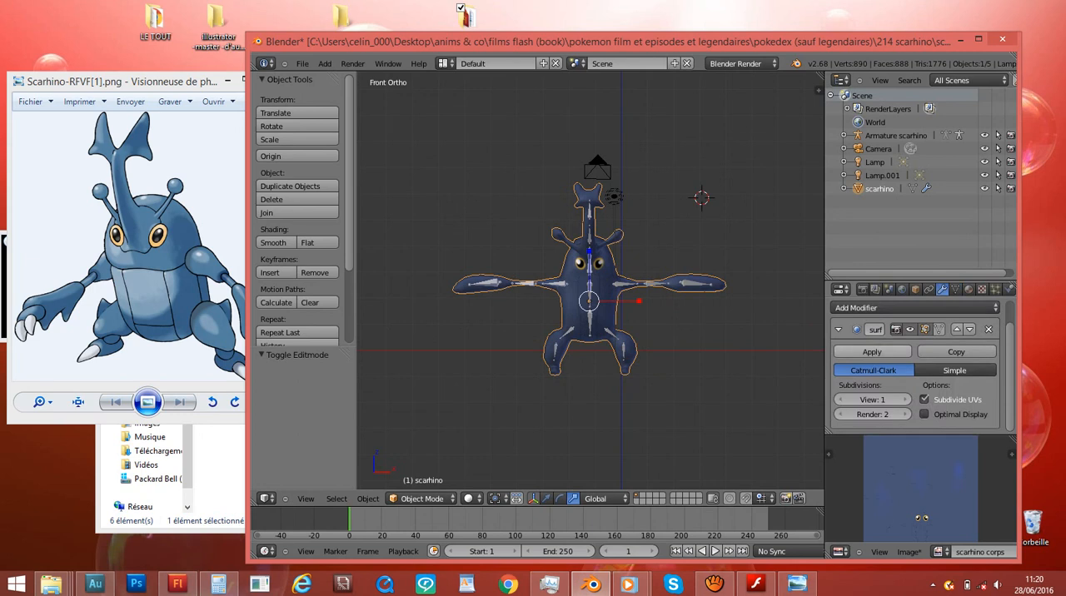
{"action": "left_click", "coordinate": [872, 352]}
{"action": "scroll", "coordinate": [590, 279], "scroll_direction": "up", "scroll_amount": 8}
{"action": "scroll", "coordinate": [591, 281], "scroll_direction": "down", "scroll_amount": 1}
{"action": "middle_click_drag", "start_coordinate": [616, 281], "coordinate": [717, 285]}
{"action": "middle_click_drag", "start_coordinate": [579, 315], "coordinate": [442, 285]}
{"action": "scroll", "coordinate": [616, 283], "scroll_direction": "down", "scroll_amount": 5}
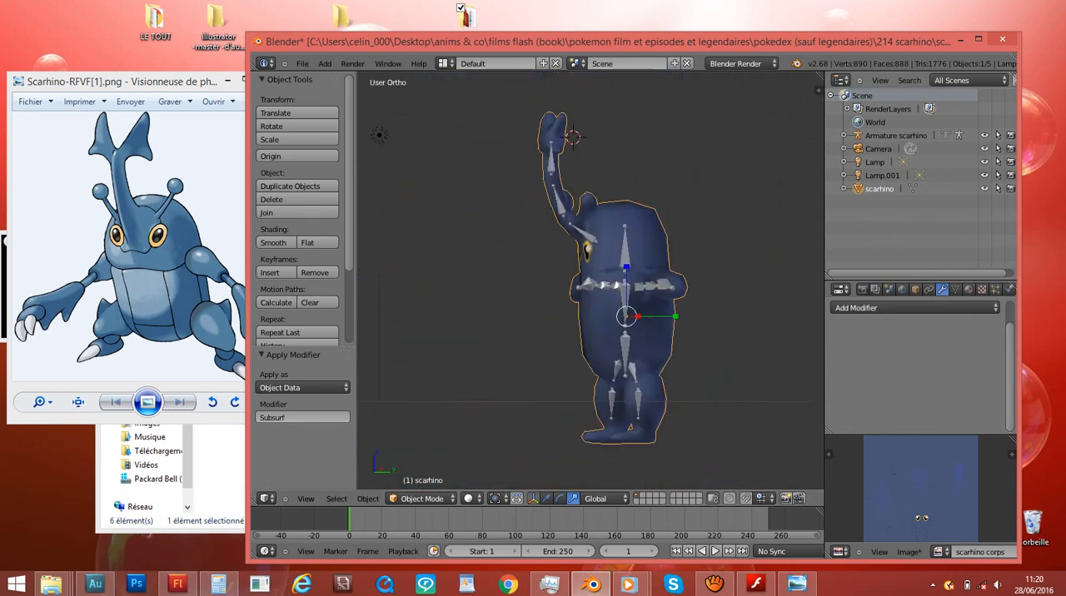
- Parent the scarhino mesh to Armature scarhino using Armature Deform With Automatic Weights
{"action": "right_click", "coordinate": [625, 304]}
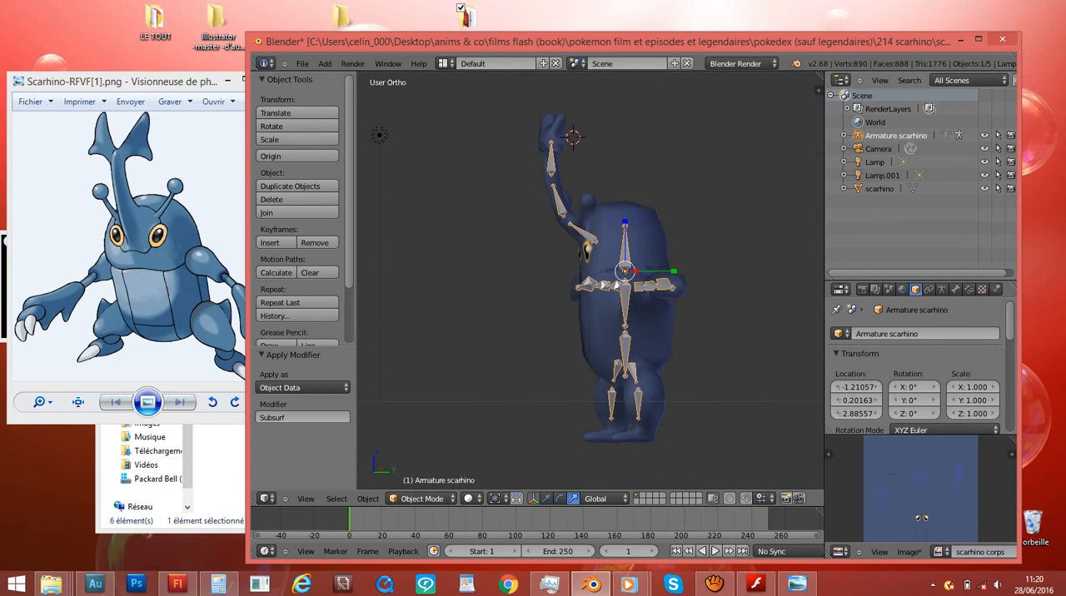
{"action": "right_click", "coordinate": [646, 333]}
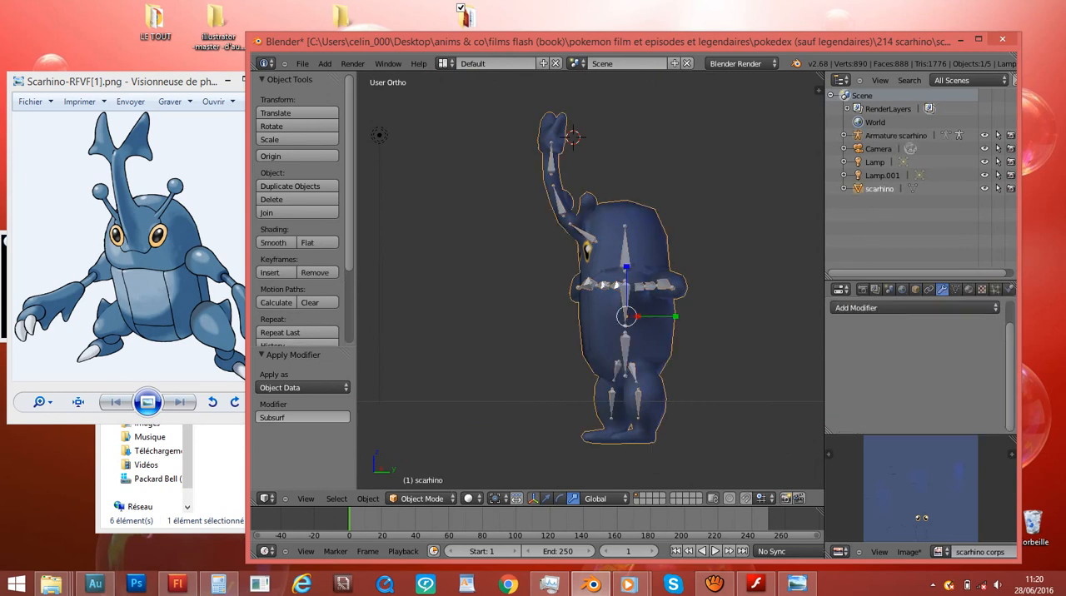
{"action": "left_click_drag", "start_coordinate": [879, 189], "coordinate": [892, 134]}
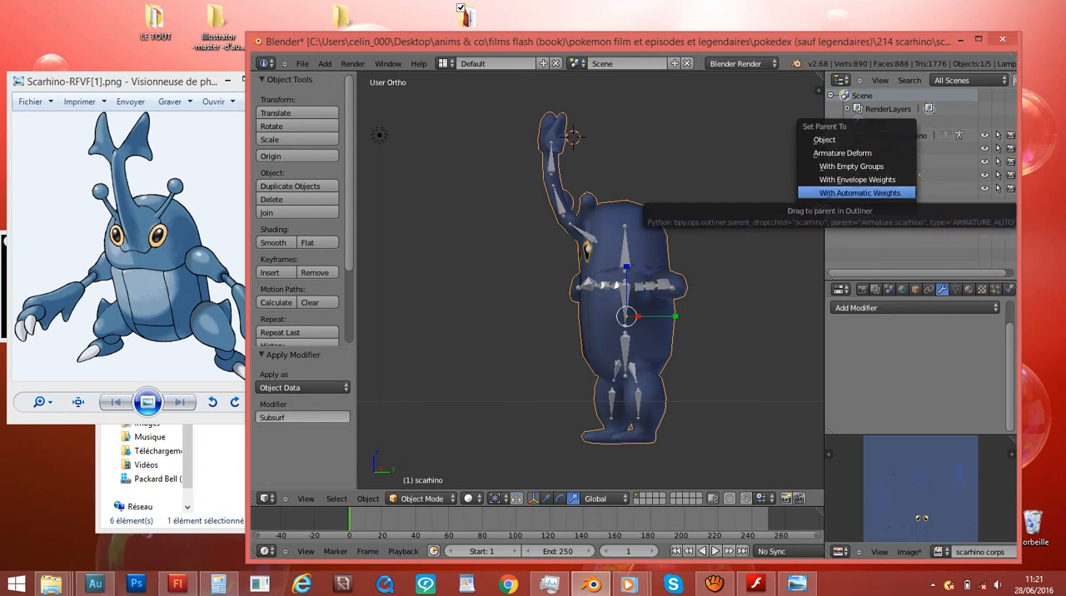
{"action": "left_click", "coordinate": [858, 192]}
{"action": "middle_click_drag", "start_coordinate": [708, 249], "coordinate": [758, 250]}
{"action": "key", "text": "KP_1"}
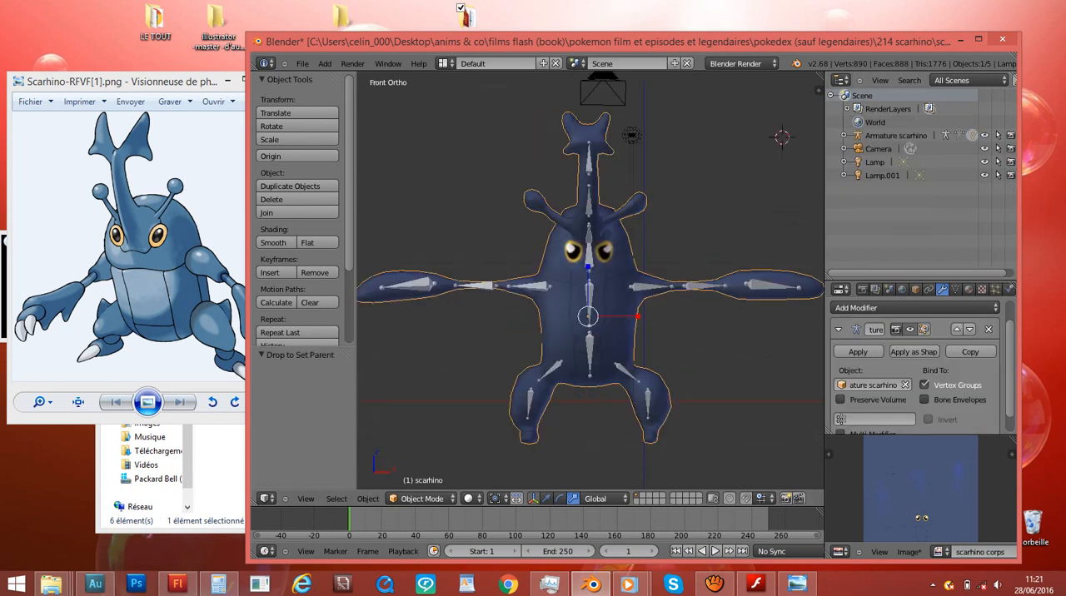
- Select Armature scarhino and switch it to Pose Mode
{"action": "left_click", "coordinate": [896, 136]}
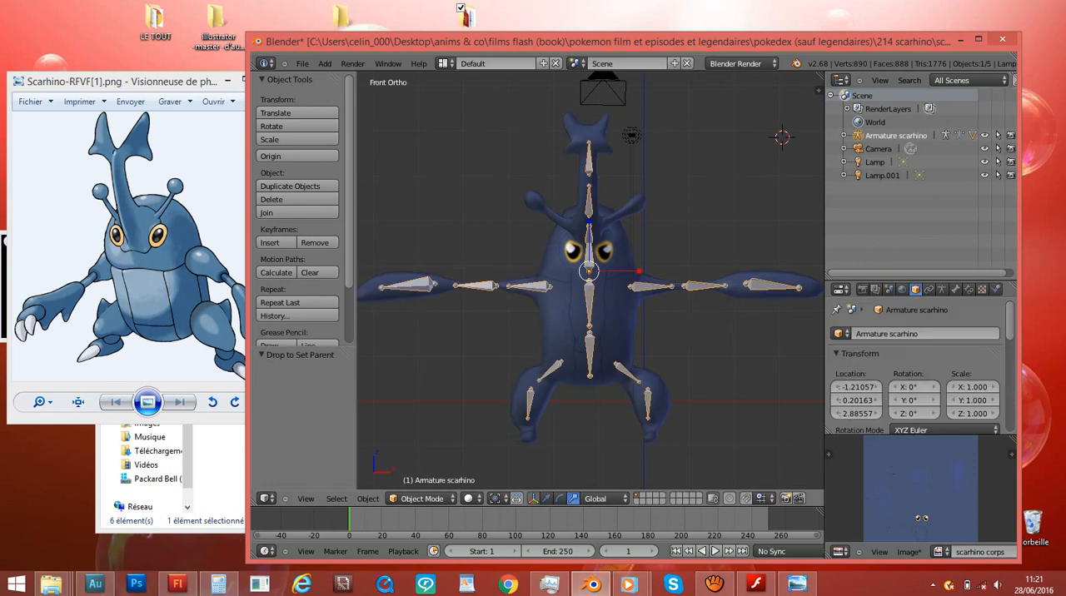
{"action": "left_click", "coordinate": [423, 499]}
{"action": "left_click", "coordinate": [972, 135]}
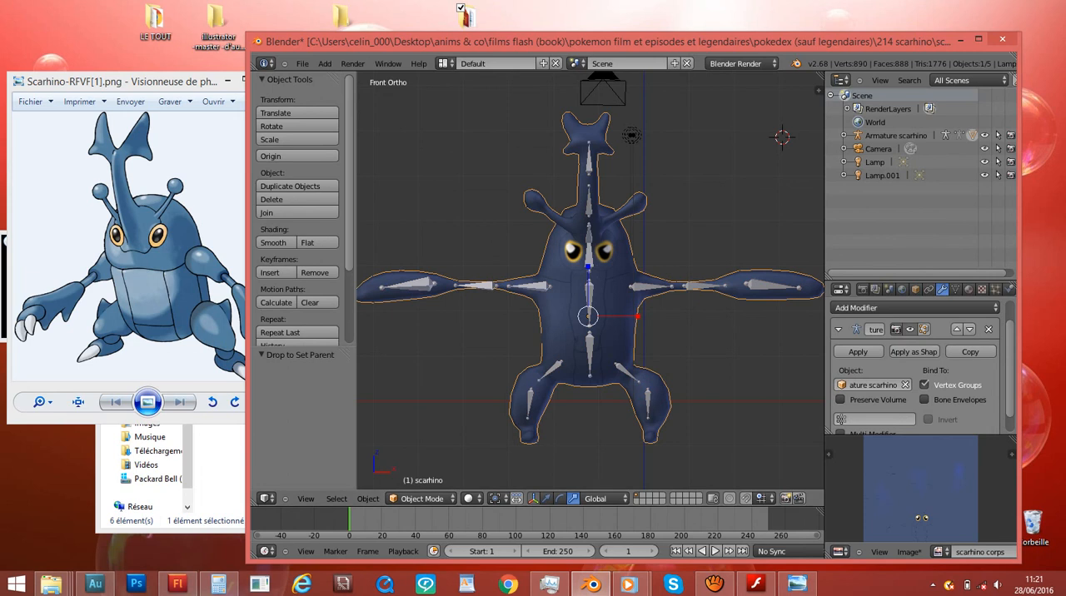
{"action": "left_click", "coordinate": [422, 498]}
{"action": "left_click", "coordinate": [800, 134]}
{"action": "left_click", "coordinate": [896, 135]}
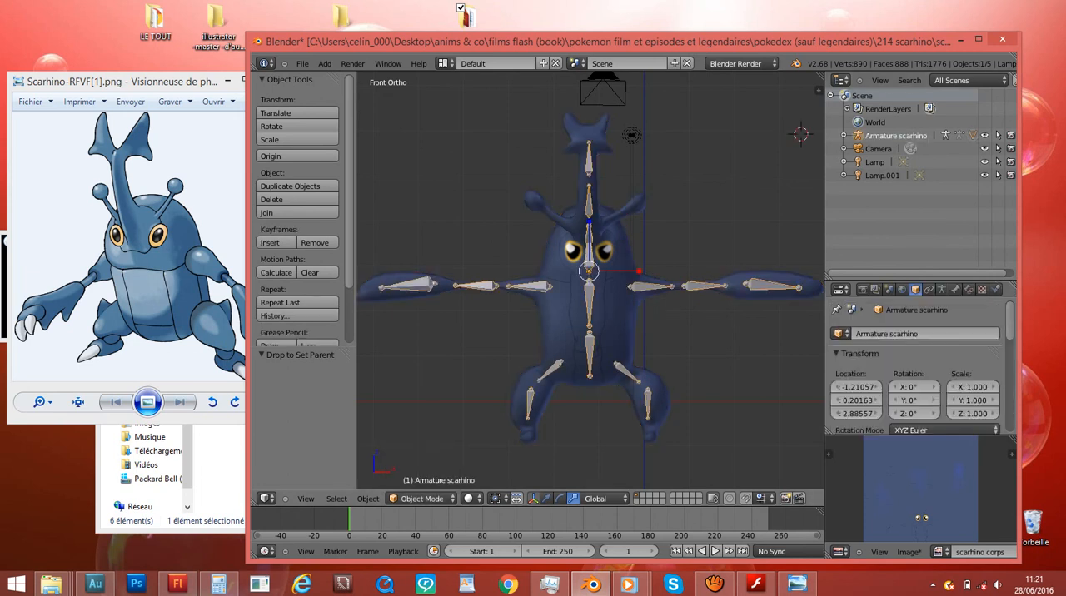
{"action": "left_click", "coordinate": [422, 498]}
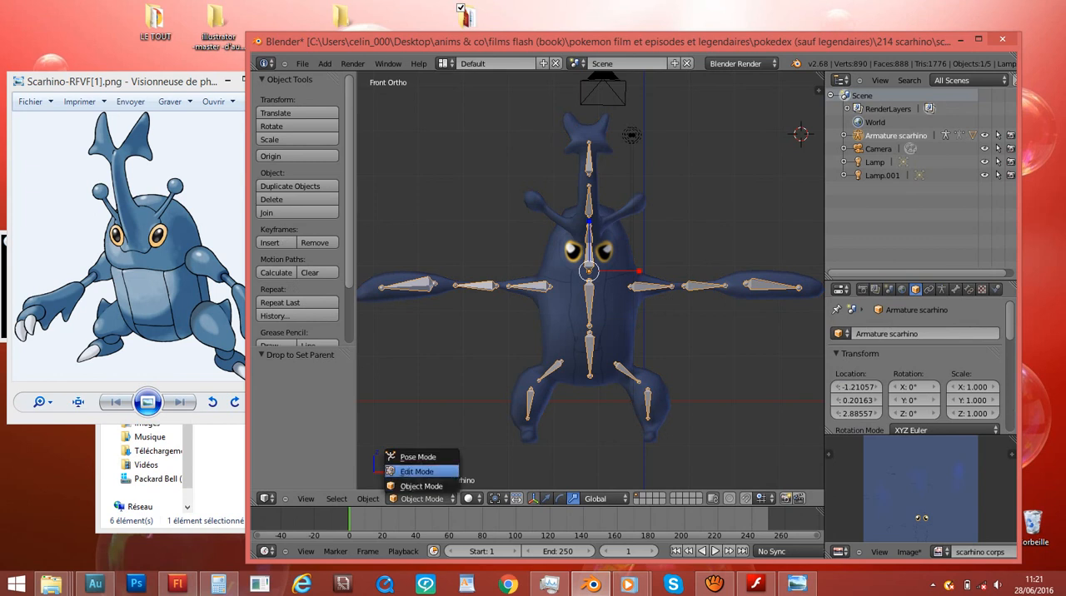
{"action": "left_click", "coordinate": [417, 456]}
- Select all armature bones and test-move them together to check that the mesh follows the rig
{"action": "scroll", "coordinate": [638, 373], "scroll_direction": "down", "scroll_amount": 1}
{"action": "right_click", "coordinate": [638, 372]}
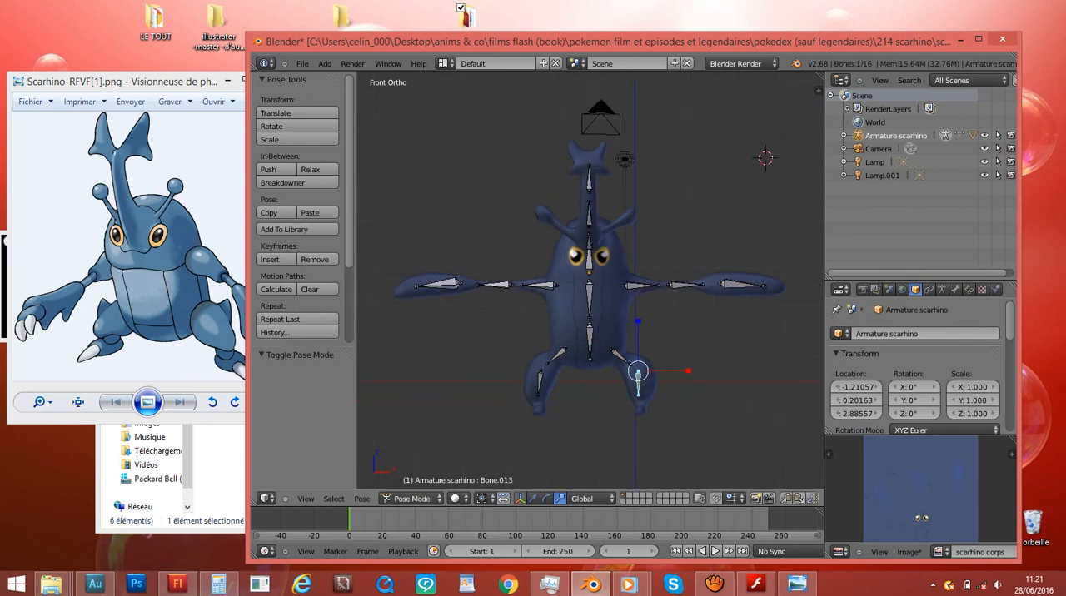
{"action": "key", "text": "a"}
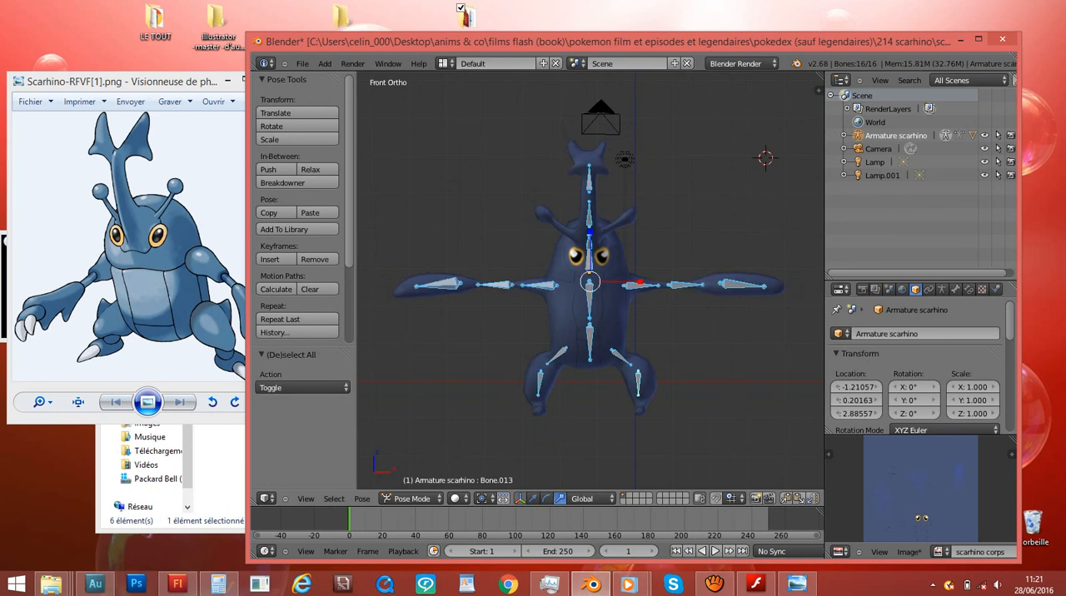
{"action": "key", "text": "a"}
{"action": "key", "text": "g"}
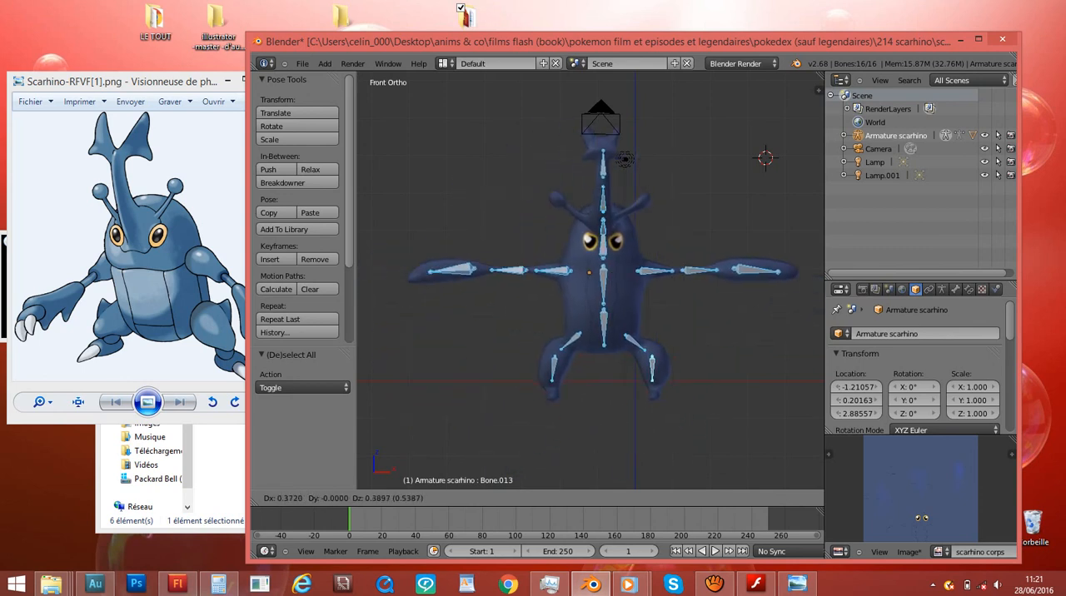
{"action": "key", "text": "Escape"}
- Examine how the armature bones fit the Scarhino mesh from the front and right side
{"action": "middle_click_drag", "start_coordinate": [633, 267], "coordinate": [516, 300]}
{"action": "key", "text": "KP_3"}
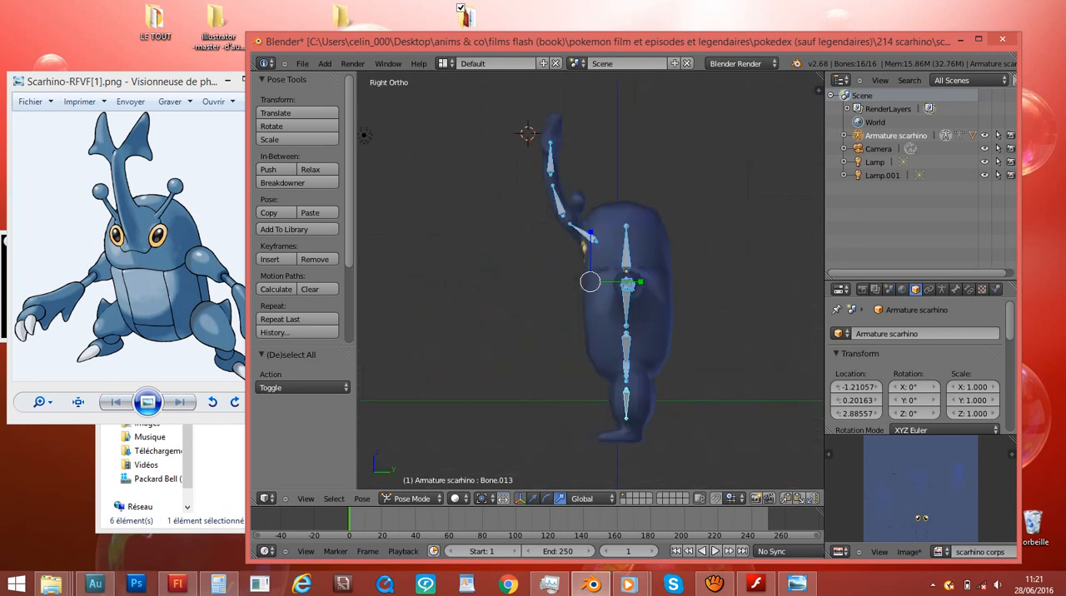
{"action": "scroll", "coordinate": [591, 281], "scroll_direction": "down", "scroll_amount": 1, "text": "ctrl"}
{"action": "scroll", "coordinate": [590, 281], "scroll_direction": "up", "scroll_amount": 3, "text": "ctrl"}
{"action": "scroll", "coordinate": [590, 282], "scroll_direction": "down", "scroll_amount": 4, "text": "shift"}
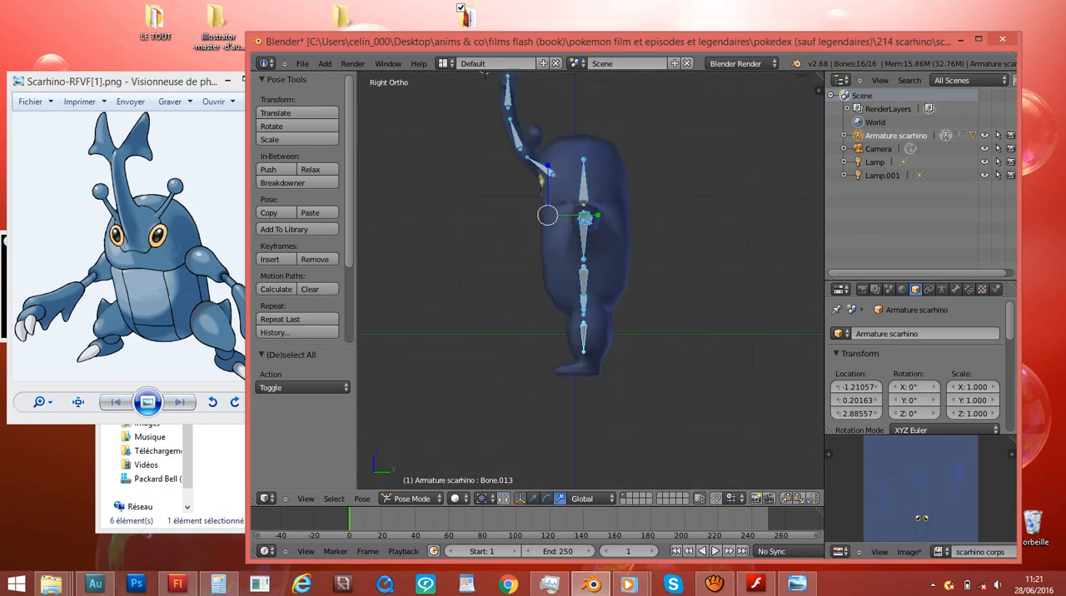
{"action": "scroll", "coordinate": [590, 282], "scroll_direction": "up", "scroll_amount": 2}
{"action": "key", "text": "KP_1"}
{"action": "key", "text": "KP_3"}
{"action": "scroll", "coordinate": [591, 282], "scroll_direction": "down", "scroll_amount": 3, "text": "ctrl"}
- Save the rigged Scarhino file over the existing one and return to the front view
{"action": "key", "text": "ctrl+s"}
{"action": "key", "text": "Return"}
{"action": "key", "text": "KP_1"}
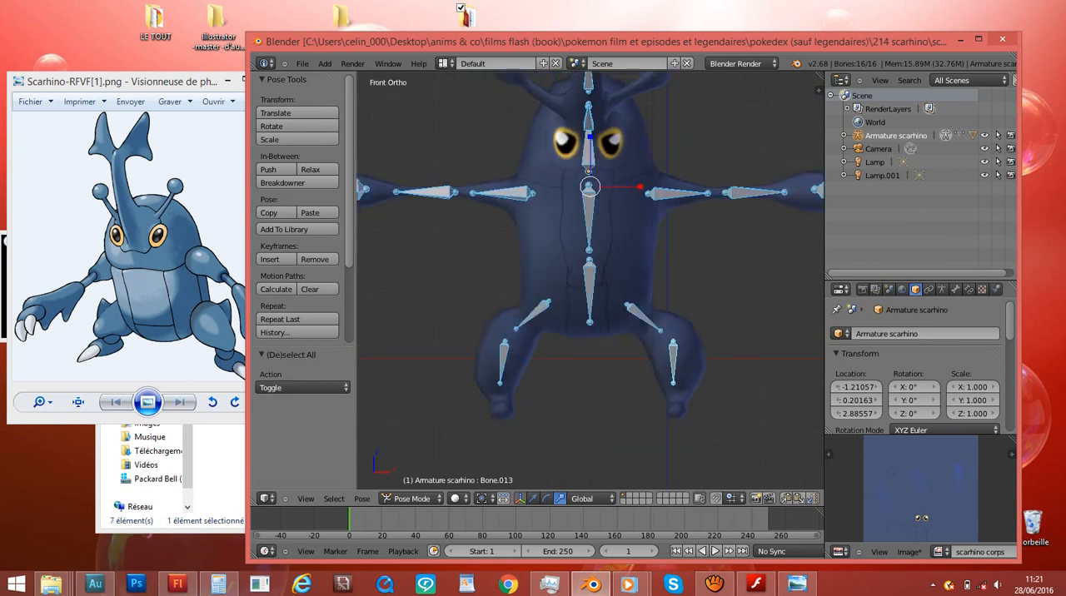
{"action": "scroll", "coordinate": [591, 281], "scroll_direction": "up", "scroll_amount": 4, "text": "shift"}
{"action": "scroll", "coordinate": [590, 281], "scroll_direction": "down", "scroll_amount": 2}
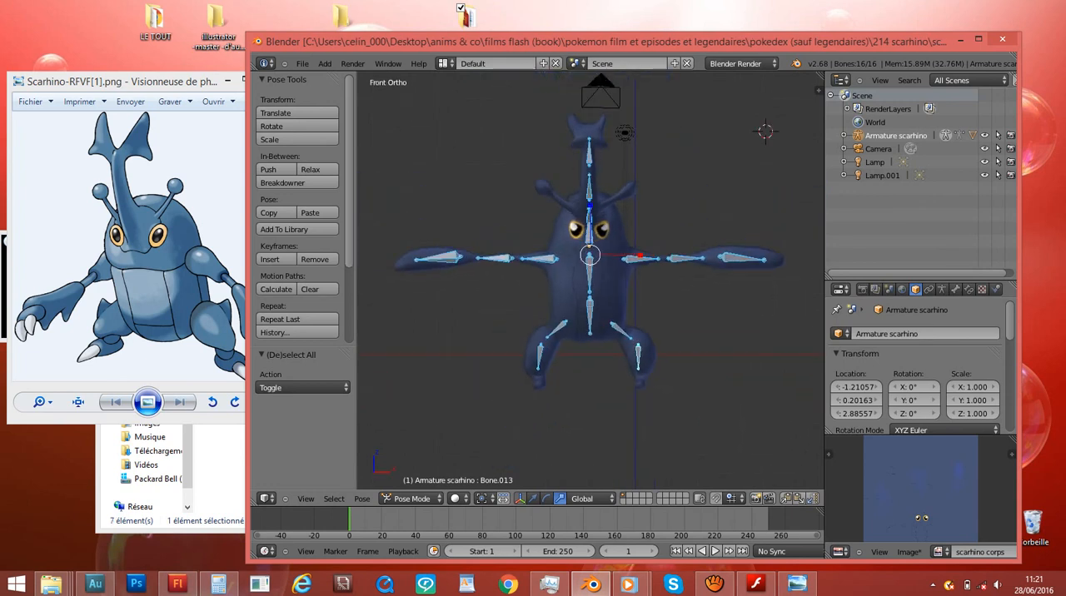
{"action": "scroll", "coordinate": [591, 282], "scroll_direction": "up", "scroll_amount": 1}
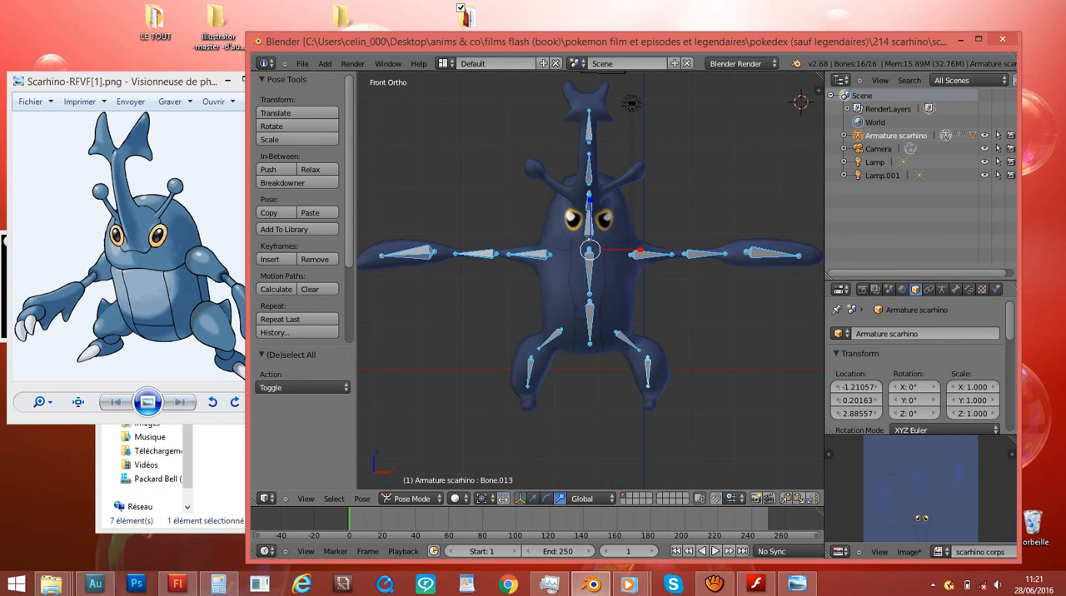
{"action": "middle_click_drag", "start_coordinate": [600, 284], "coordinate": [542, 323]}
{"action": "left_click", "coordinate": [714, 584]}
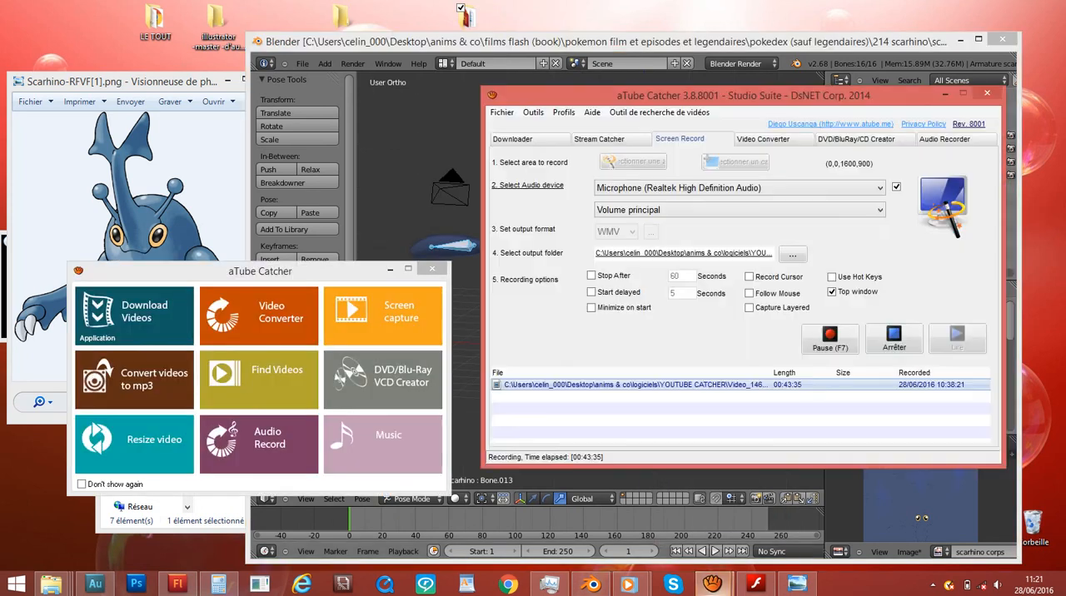
{"action": "left_click", "coordinate": [945, 93]}
{"action": "key", "text": "KP_3"}
{"action": "scroll", "coordinate": [590, 281], "scroll_direction": "up", "scroll_amount": 3, "text": "ctrl"}
{"action": "scroll", "coordinate": [590, 281], "scroll_direction": "down", "scroll_amount": 4, "text": "ctrl"}
{"action": "scroll", "coordinate": [450, 367], "scroll_direction": "up", "scroll_amount": 2}
{"action": "middle_click_drag", "start_coordinate": [449, 367], "coordinate": [533, 388]}
{"action": "key", "text": "KP_1"}
- Select the three bones of Scarhino's left arm, rotate them upward about 30° in front view, and rotate them back about 4°
{"action": "scroll", "coordinate": [533, 387], "scroll_direction": "up", "scroll_amount": 4, "text": "ctrl"}
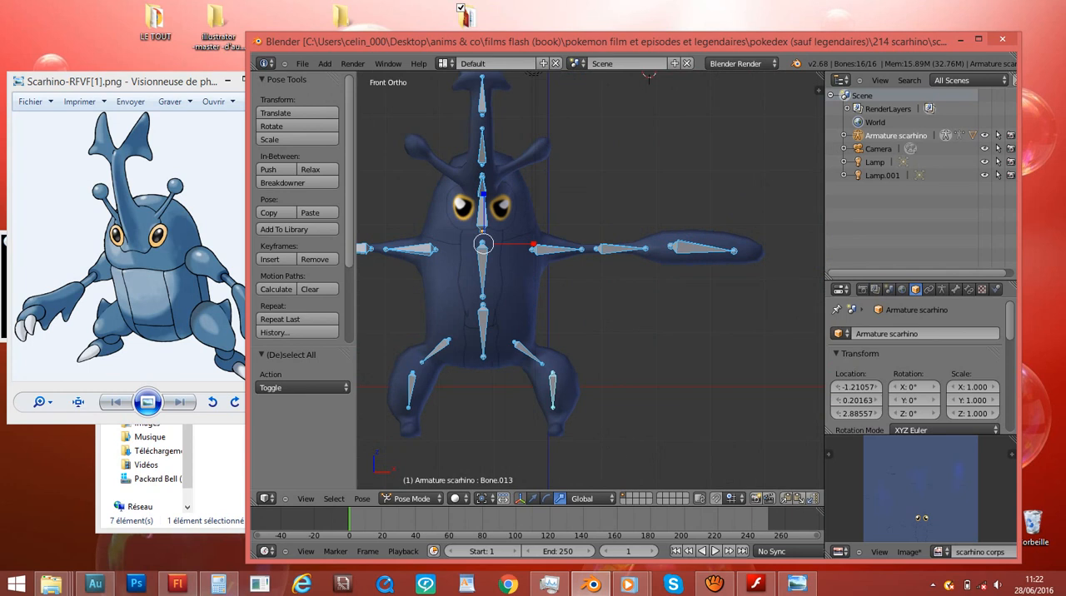
{"action": "right_click", "coordinate": [558, 250]}
{"action": "key", "text": "c"}
{"action": "scroll", "coordinate": [611, 269], "scroll_direction": "down", "scroll_amount": 4}
{"action": "left_click", "coordinate": [647, 270]}
{"action": "right_click", "coordinate": [672, 256]}
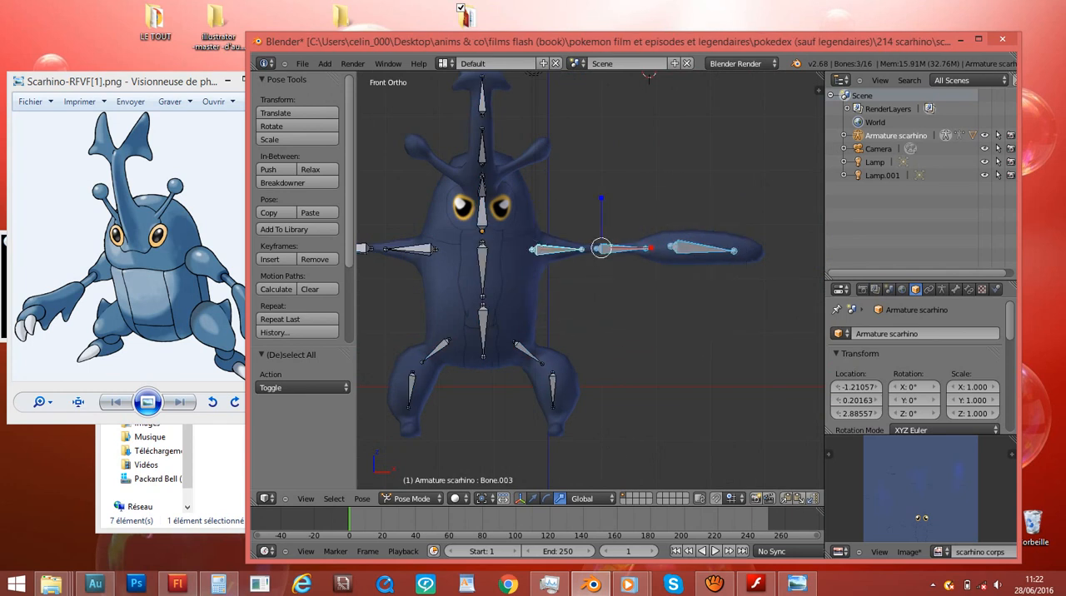
{"action": "key", "text": "r"}
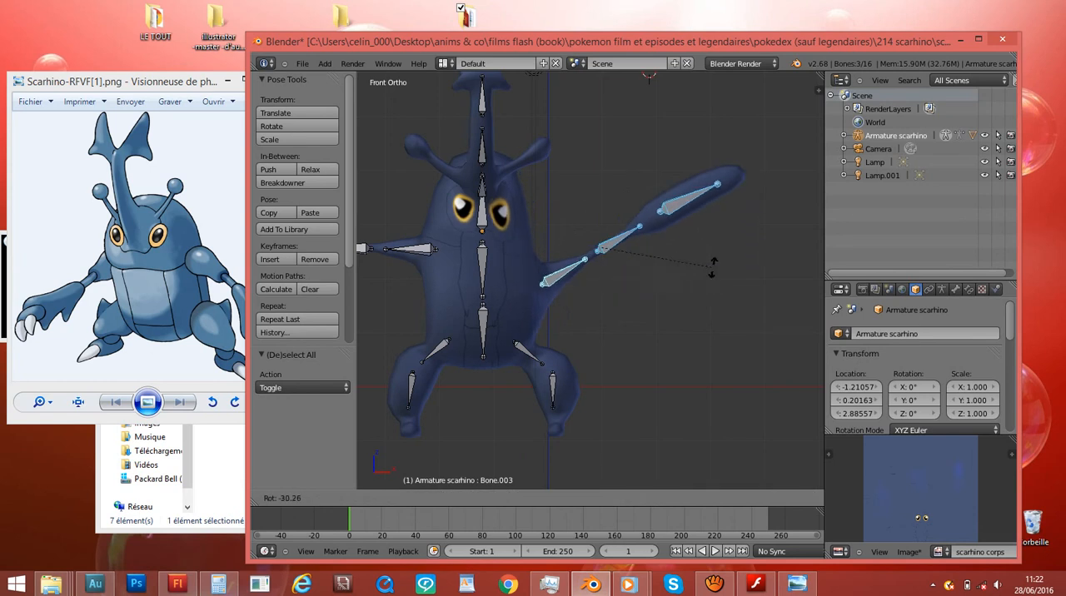
{"action": "key", "text": "Return"}
{"action": "key", "text": "g"}
{"action": "key", "text": "Escape"}
{"action": "key", "text": "r"}
{"action": "key", "text": "Return"}
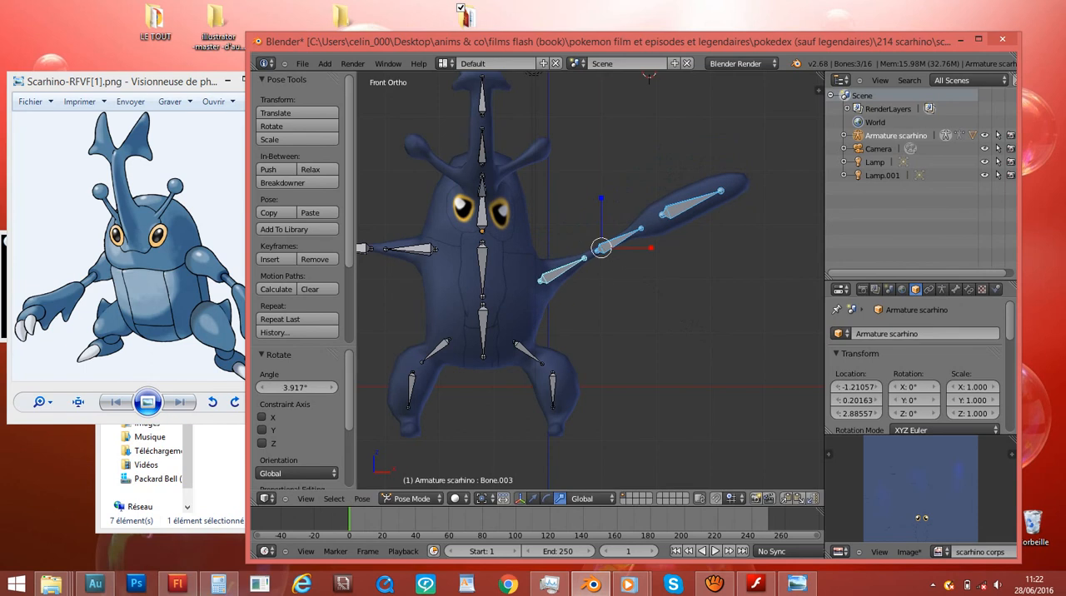
- Try moving the three left arm bones together, and undo the test moves and rotations of the arm
{"action": "key", "text": "g"}
{"action": "key", "text": "Return"}
{"action": "scroll", "coordinate": [591, 281], "scroll_direction": "down", "scroll_amount": 4}
{"action": "mouse_move", "coordinate": [658, 242]}
{"action": "middle_mouse_down"}
{"action": "mouse_move", "coordinate": [492, 258]}
{"action": "mouse_move", "coordinate": [654, 250]}
{"action": "middle_mouse_up"}
{"action": "key", "text": "ctrl+z"}
{"action": "key", "text": "ctrl+z"}
{"action": "key", "text": "ctrl+z"}
- Return to the front view of the rest pose and save the file over the existing one
{"action": "key", "text": "KP_1"}
{"action": "middle_click_drag", "start_coordinate": [590, 258], "coordinate": [602, 271]}
{"action": "key", "text": "KP_Decimal"}
{"action": "key", "text": "KP_1"}
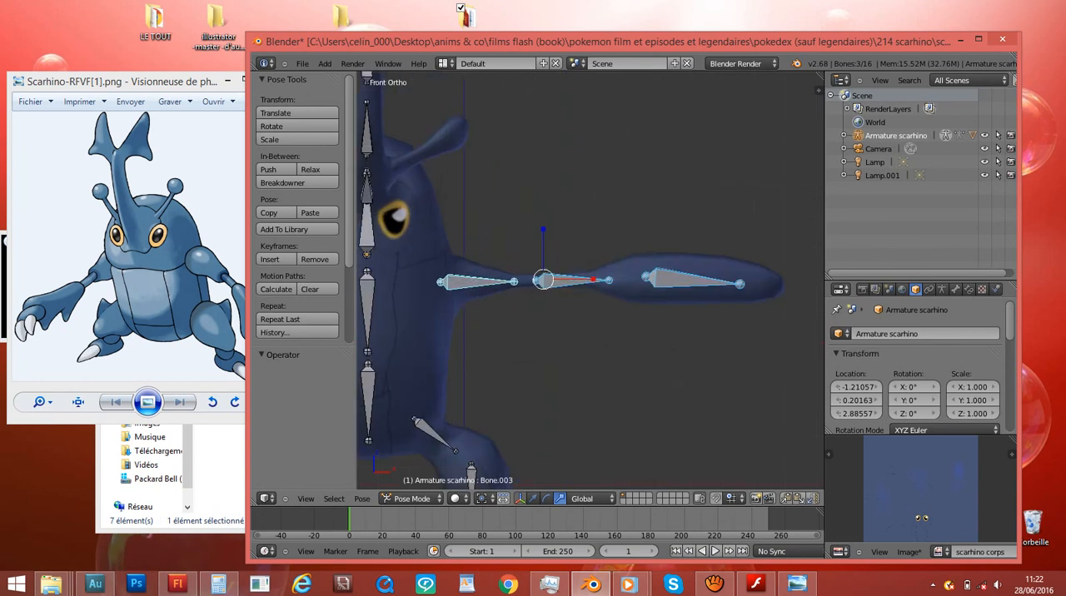
{"action": "scroll", "coordinate": [590, 281], "scroll_direction": "down", "scroll_amount": 5}
{"action": "key", "text": "ctrl+s"}
{"action": "key", "text": "Return"}
{"action": "scroll", "coordinate": [591, 333], "scroll_direction": "down", "scroll_amount": 4, "text": "ctrl"}
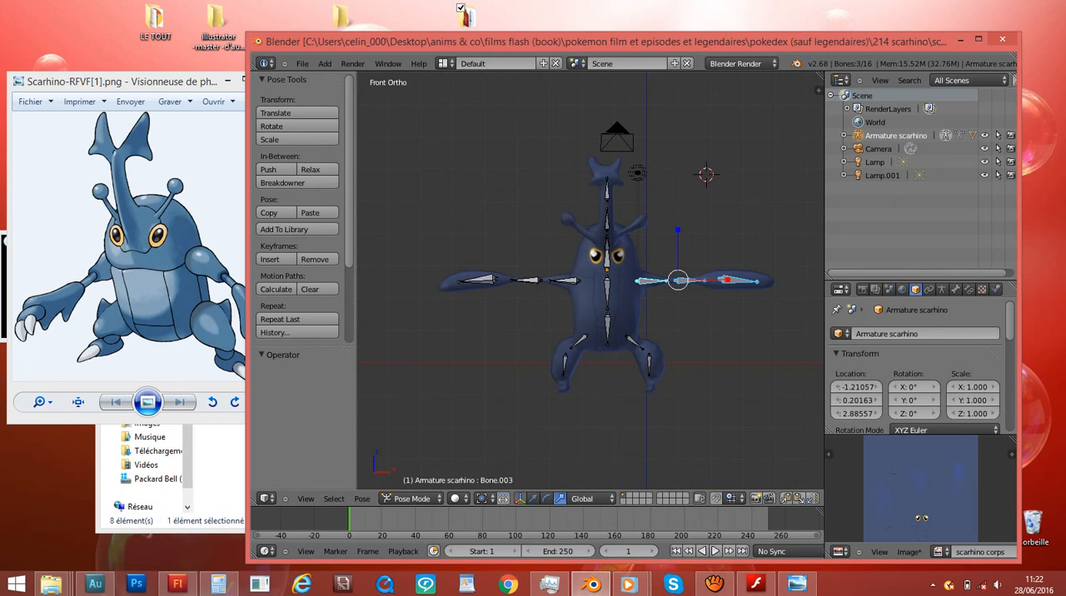
- Split a narrow area off the bottom of the 3D View and change its editor type to Dope Sheet
{"action": "left_click_drag", "start_coordinate": [255, 502], "coordinate": [257, 435]}
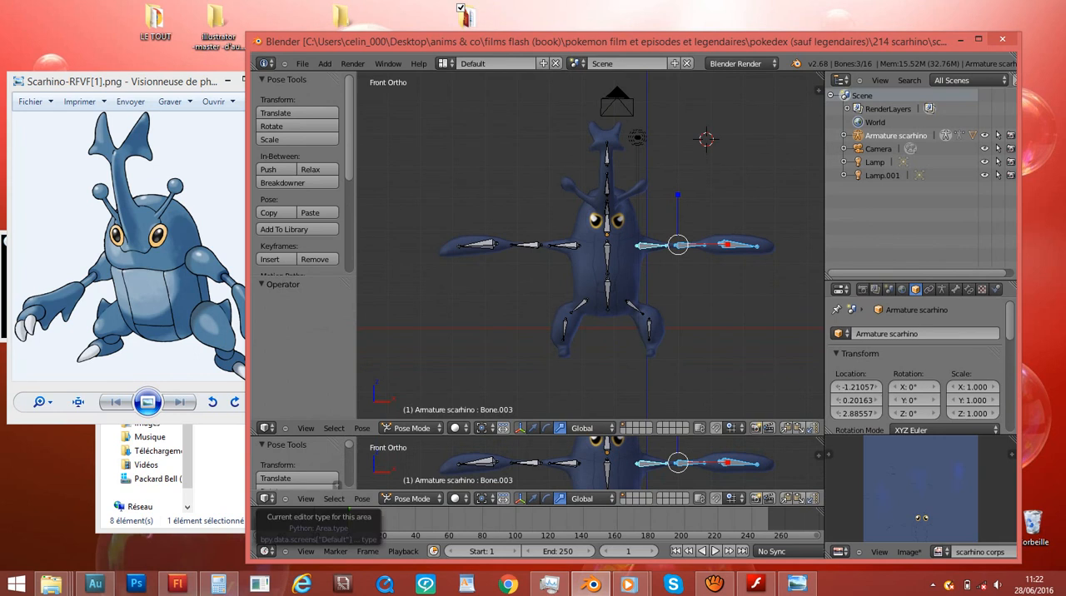
{"action": "left_click", "coordinate": [265, 499]}
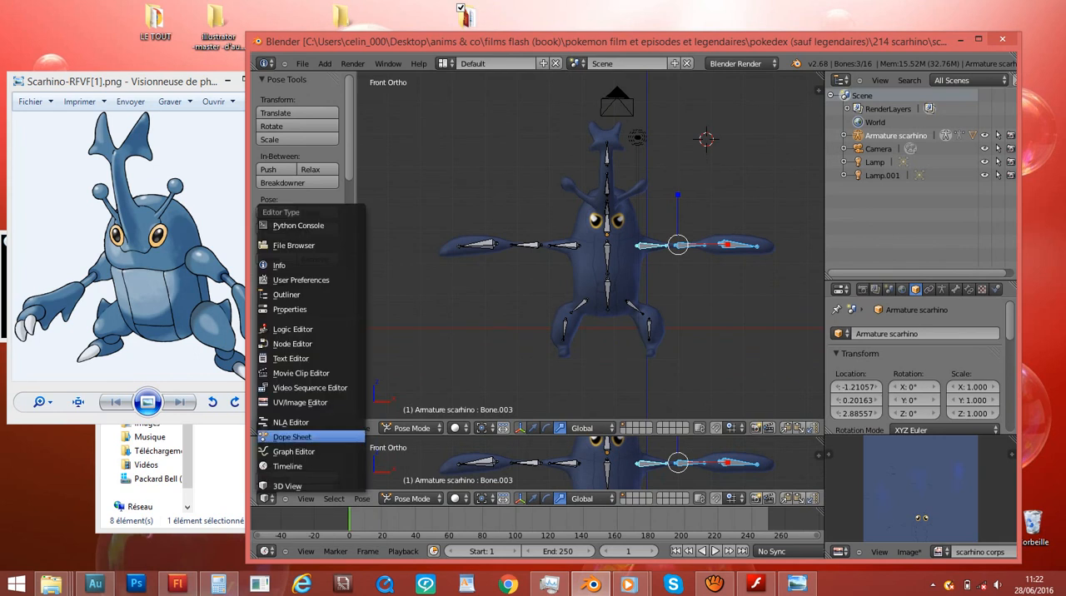
{"action": "left_click", "coordinate": [292, 436]}
{"action": "middle_click_drag", "start_coordinate": [500, 465], "coordinate": [577, 465]}
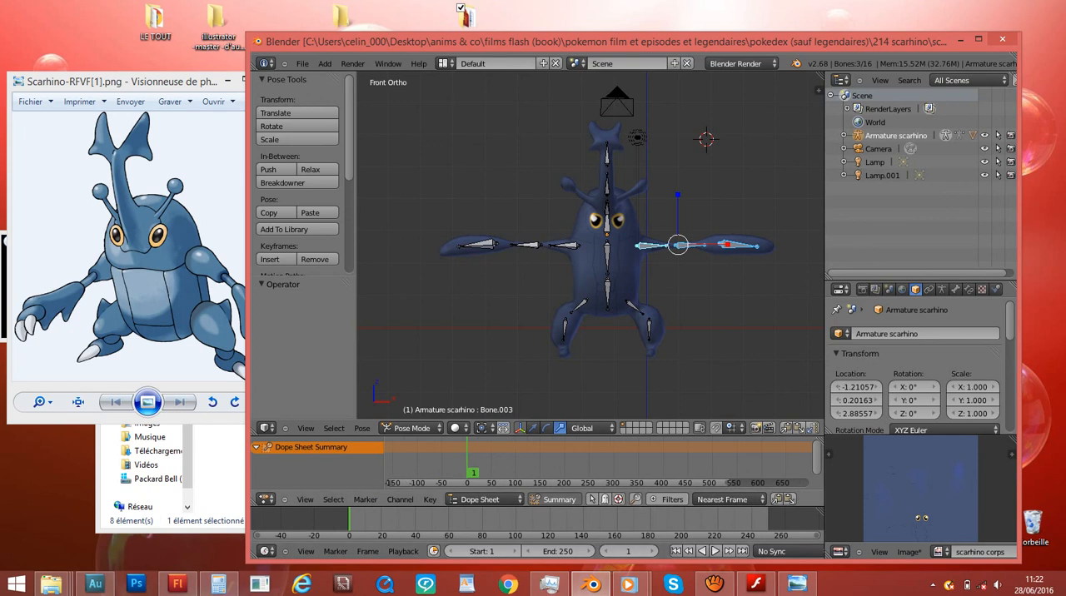
{"action": "scroll", "coordinate": [598, 467], "scroll_direction": "up", "scroll_amount": 1}
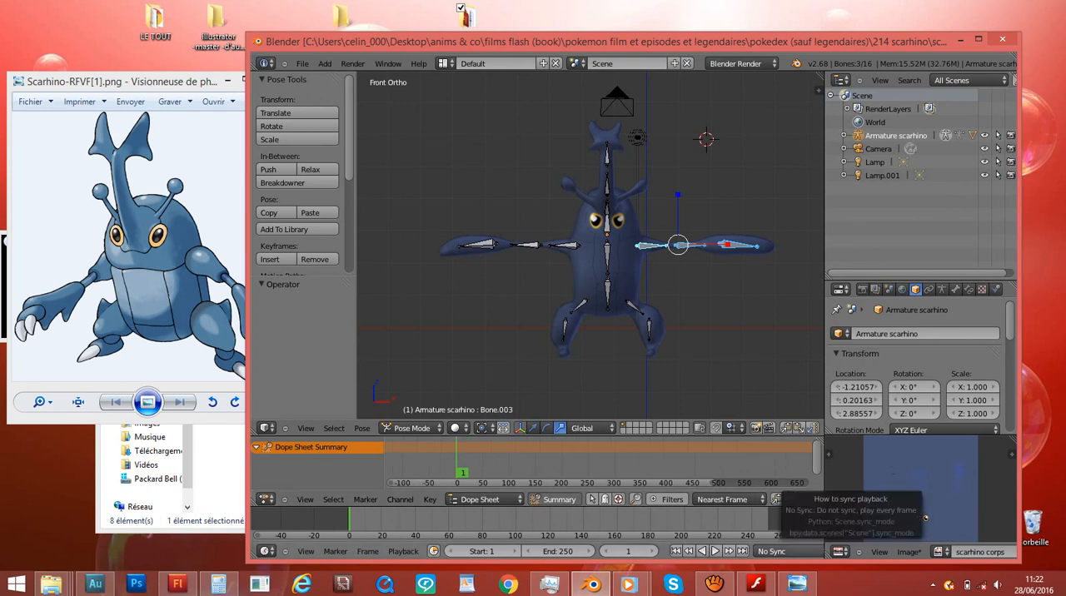
- Set the timeline's playback sync mode to Frame Dropping
{"action": "scroll", "coordinate": [750, 552], "scroll_direction": "down", "scroll_amount": 3}
{"action": "left_click", "coordinate": [686, 551]}
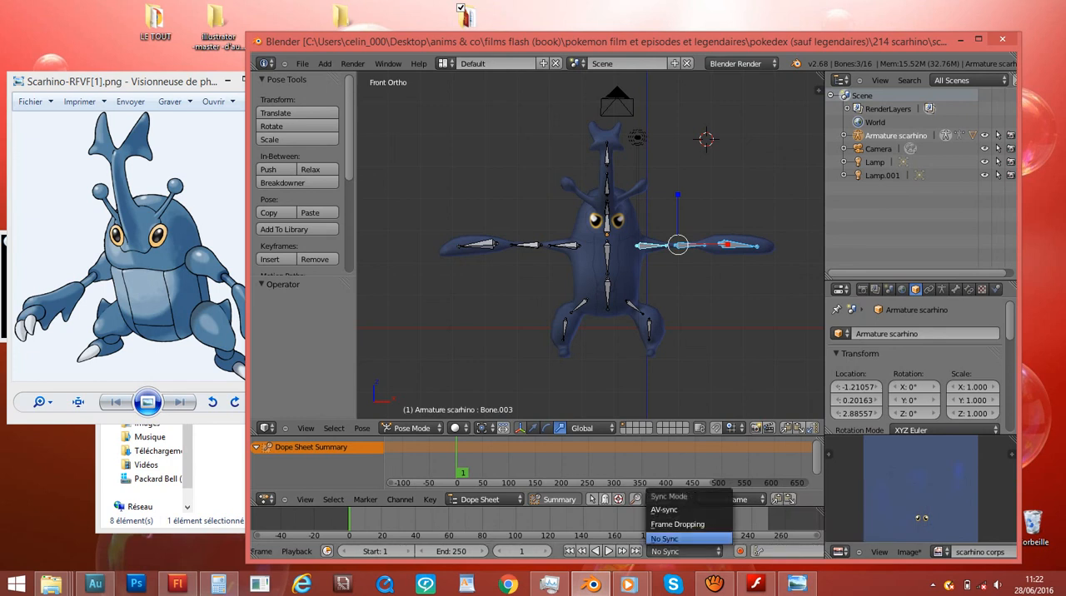
{"action": "left_click", "coordinate": [677, 524]}
{"action": "scroll", "coordinate": [591, 245], "scroll_direction": "up", "scroll_amount": 2}
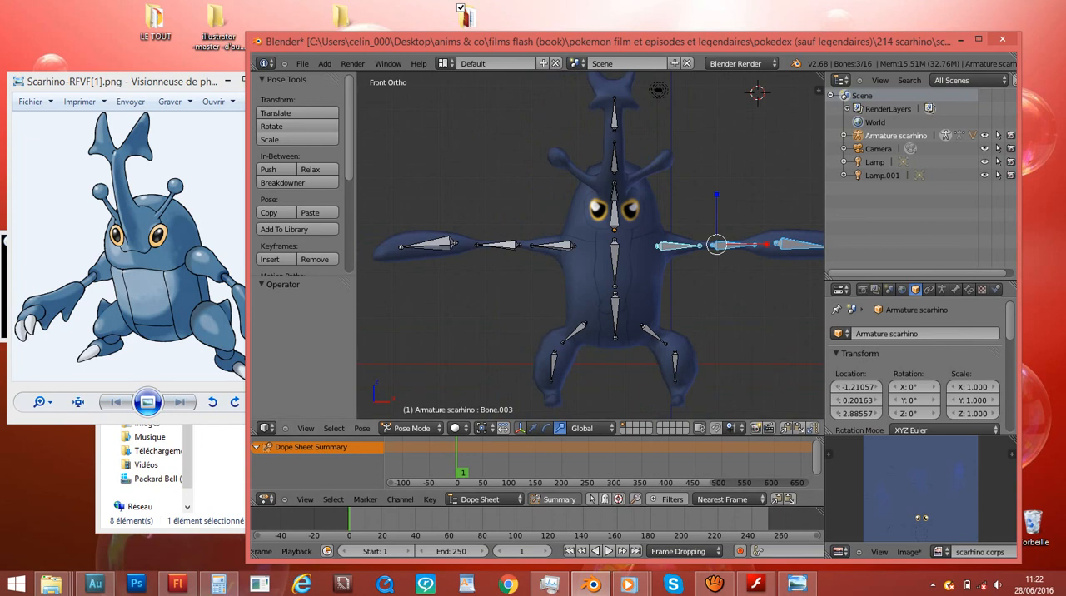
- Try a render frame rate of 60 fps, and set it back to 24 fps
{"action": "left_click", "coordinate": [862, 289]}
{"action": "scroll", "coordinate": [953, 369], "scroll_direction": "down", "scroll_amount": 5}
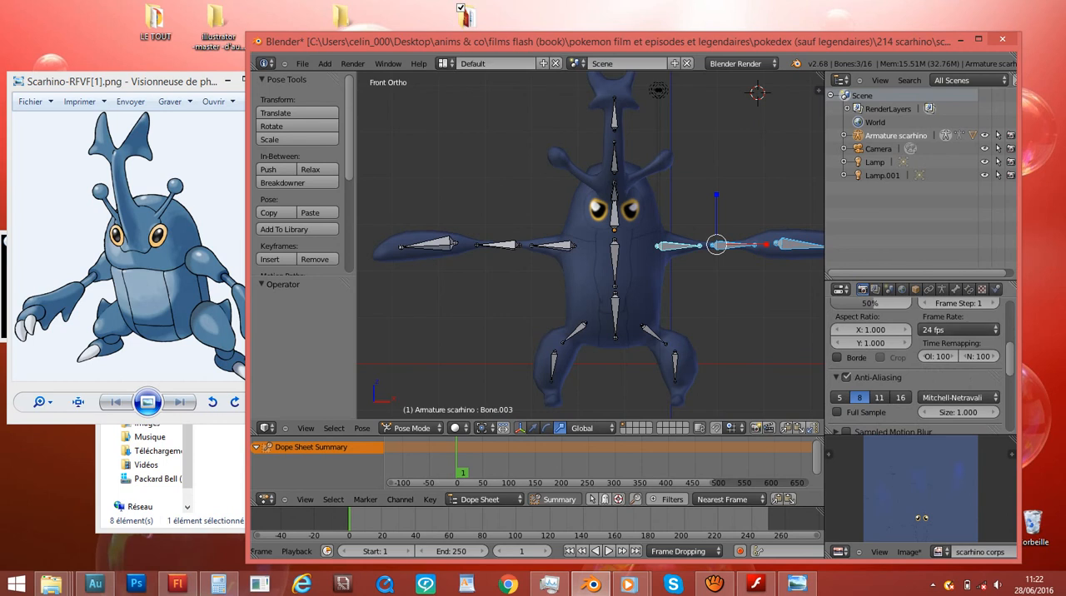
{"action": "left_click", "coordinate": [958, 330]}
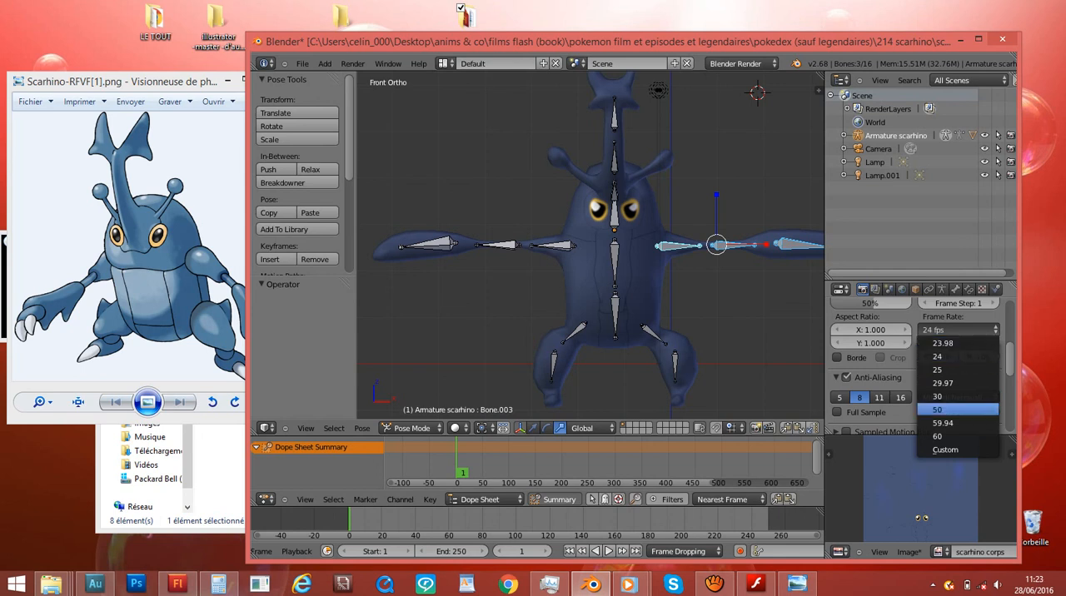
{"action": "left_click", "coordinate": [938, 437]}
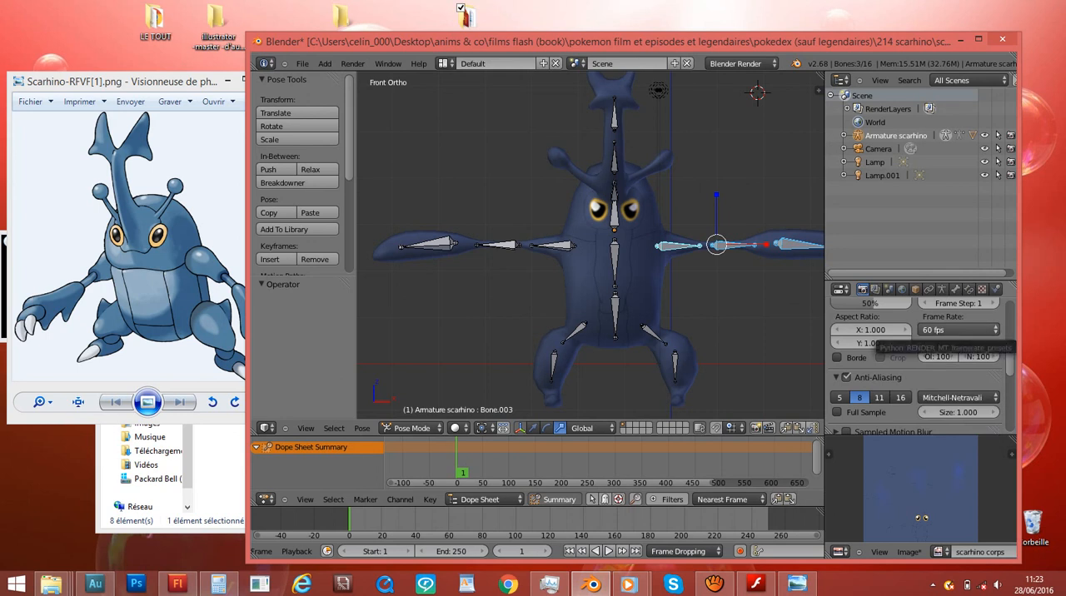
{"action": "left_click", "coordinate": [958, 330]}
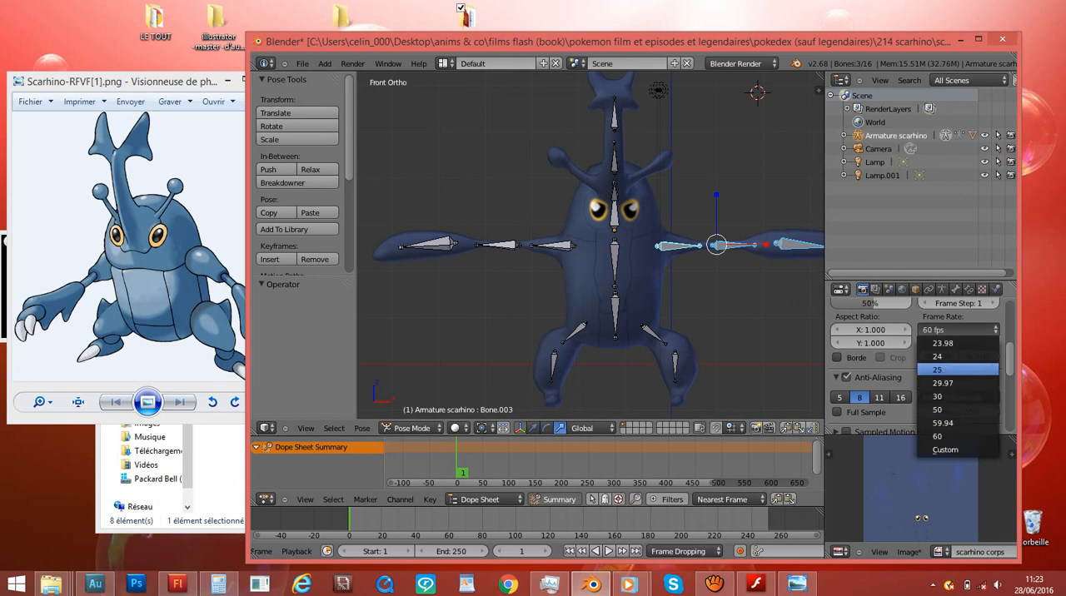
{"action": "left_click", "coordinate": [940, 357]}
- With automatic keyframing on, select all armature bones and nudge them about 0.014 along Z to key them at frame 1
{"action": "scroll", "coordinate": [533, 551], "scroll_direction": "down", "scroll_amount": 4}
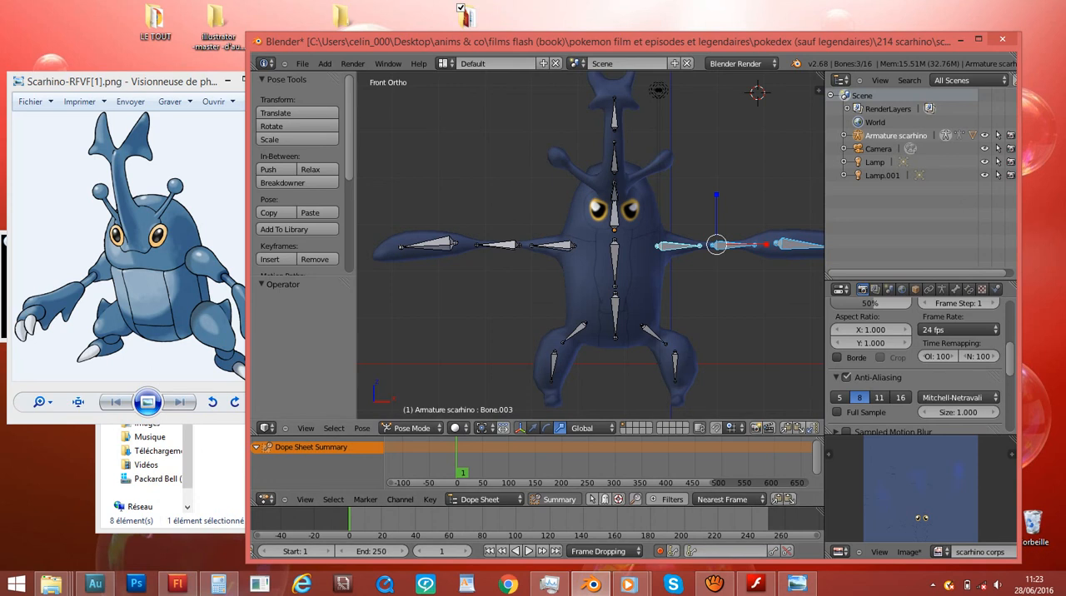
{"action": "key", "text": "a"}
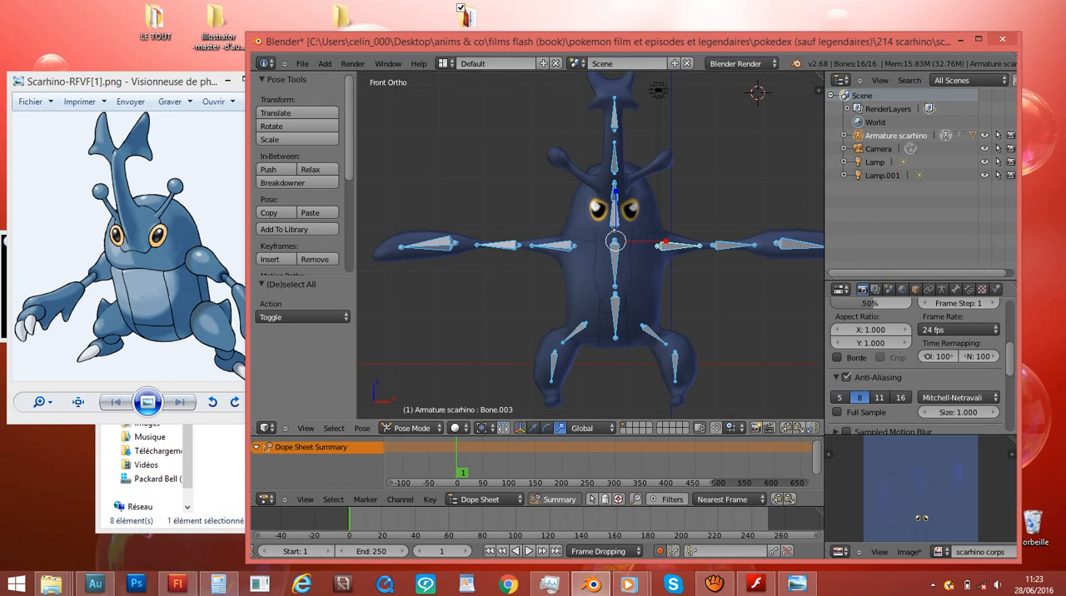
{"action": "key", "text": "g"}
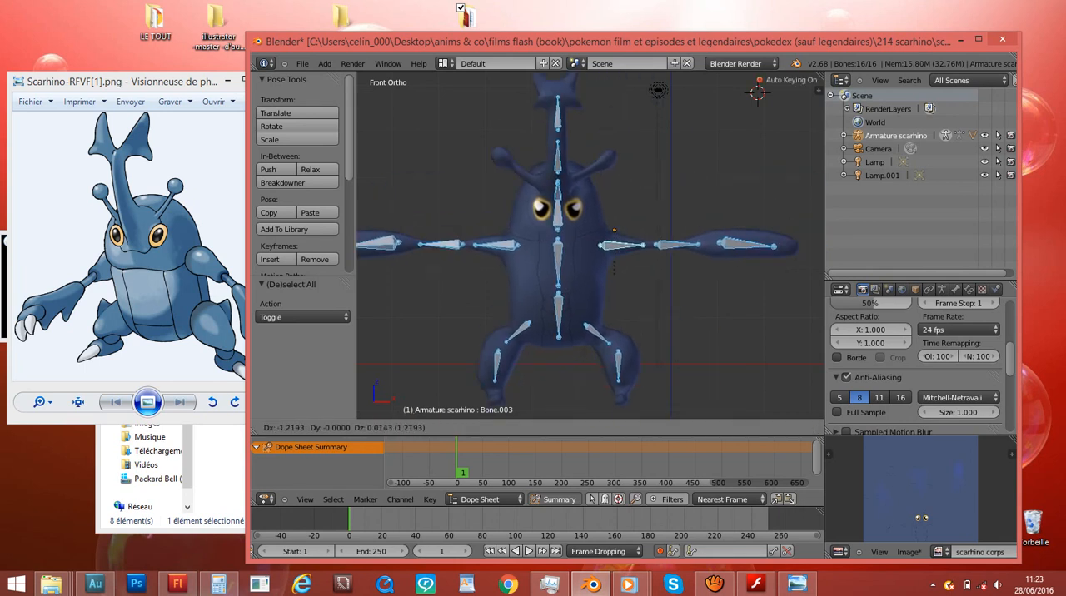
{"action": "key", "text": "Escape"}
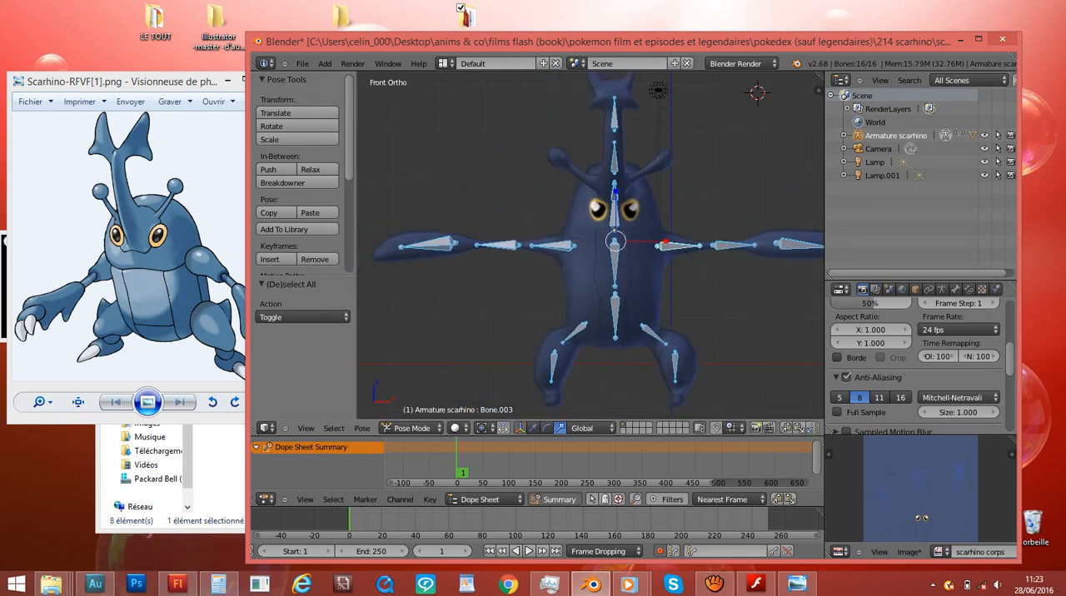
{"action": "key", "text": "g"}
{"action": "key", "text": "Return"}
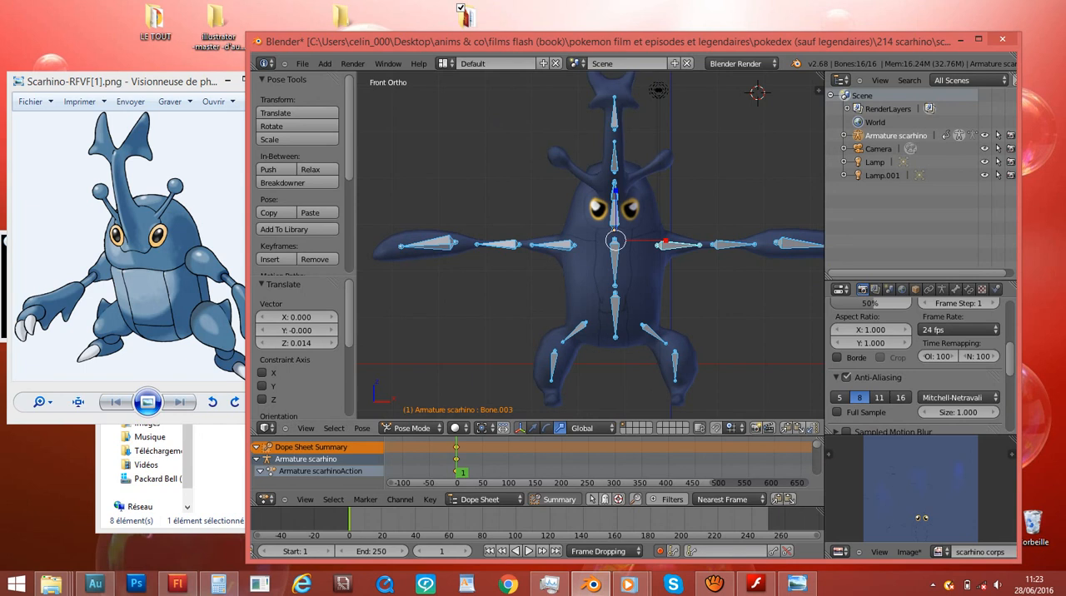
- Examine the bone keyframe channels in the Dope Sheet and check the model from the front and right side
{"action": "scroll", "coordinate": [597, 460], "scroll_direction": "down", "scroll_amount": 4}
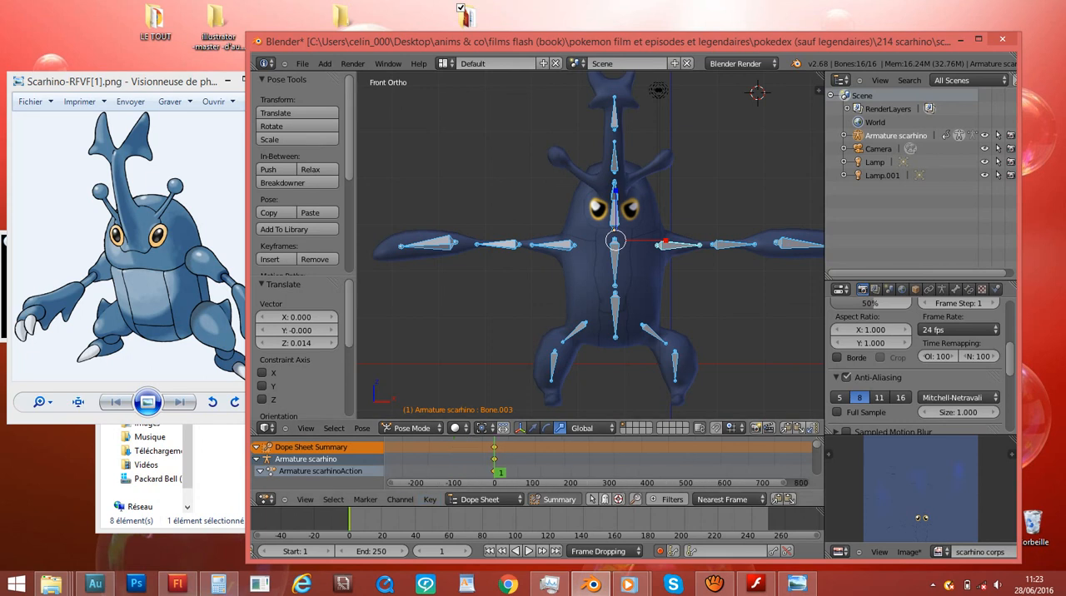
{"action": "scroll", "coordinate": [598, 460], "scroll_direction": "up", "scroll_amount": 3}
{"action": "scroll", "coordinate": [325, 460], "scroll_direction": "down", "scroll_amount": 2}
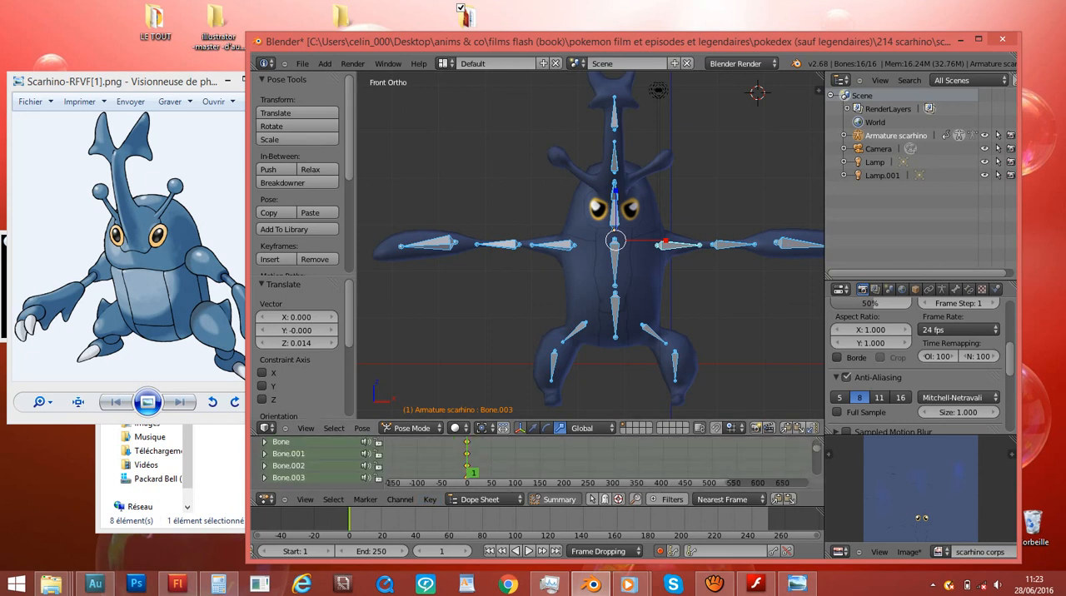
{"action": "key", "text": "KP_3"}
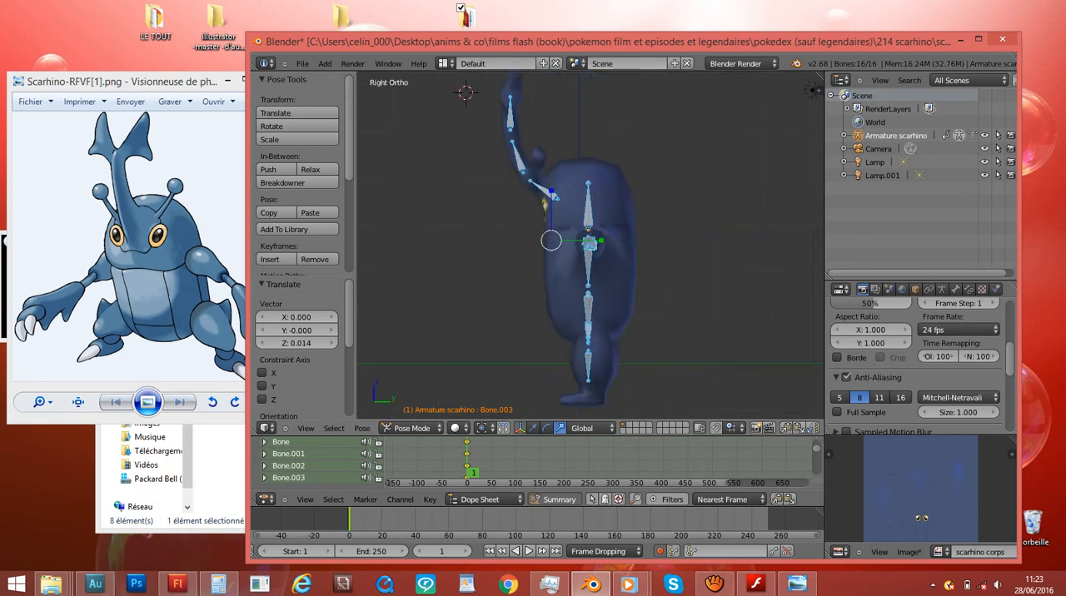
{"action": "scroll", "coordinate": [325, 460], "scroll_direction": "up", "scroll_amount": 2}
{"action": "scroll", "coordinate": [325, 460], "scroll_direction": "down", "scroll_amount": 1}
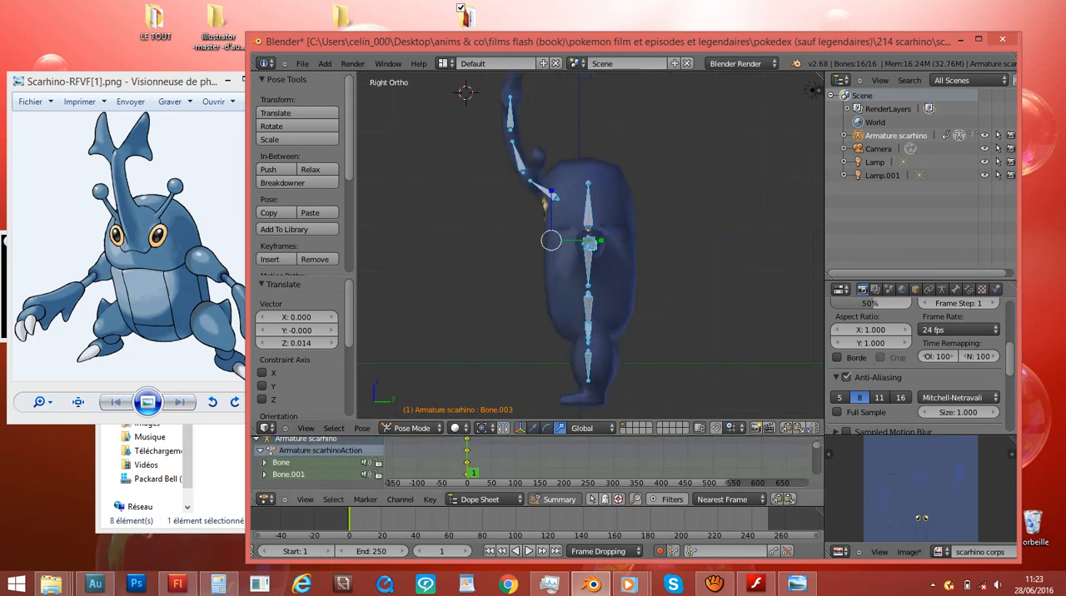
{"action": "key", "text": "KP_1"}
{"action": "middle_click_drag", "start_coordinate": [516, 250], "coordinate": [631, 250]}
- Move the current frame to 27 in the Dope Sheet
{"action": "scroll", "coordinate": [467, 463], "scroll_direction": "up", "scroll_amount": 5}
{"action": "scroll", "coordinate": [538, 463], "scroll_direction": "up", "scroll_amount": 4}
{"action": "left_click", "coordinate": [567, 460]}
{"action": "mouse_move", "coordinate": [566, 460]}
{"action": "left_mouse_down"}
{"action": "mouse_move", "coordinate": [548, 460]}
{"action": "mouse_move", "coordinate": [597, 460]}
{"action": "mouse_move", "coordinate": [584, 459]}
{"action": "left_mouse_up"}
- Check the current frame's time in seconds on the Dope Sheet ruler, and switch the ruler back to frames
{"action": "key", "text": "ctrl+t"}
{"action": "scroll", "coordinate": [583, 462], "scroll_direction": "down", "scroll_amount": 5}
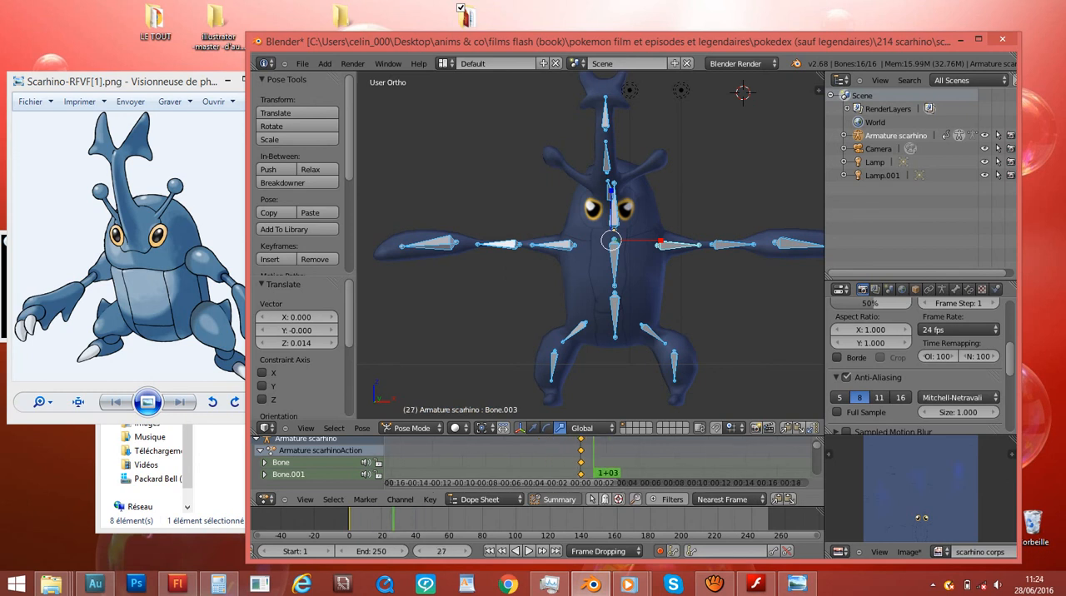
{"action": "key", "text": "ctrl+t"}
{"action": "scroll", "coordinate": [533, 462], "scroll_direction": "up", "scroll_amount": 6}
{"action": "scroll", "coordinate": [533, 462], "scroll_direction": "up", "scroll_amount": 3}
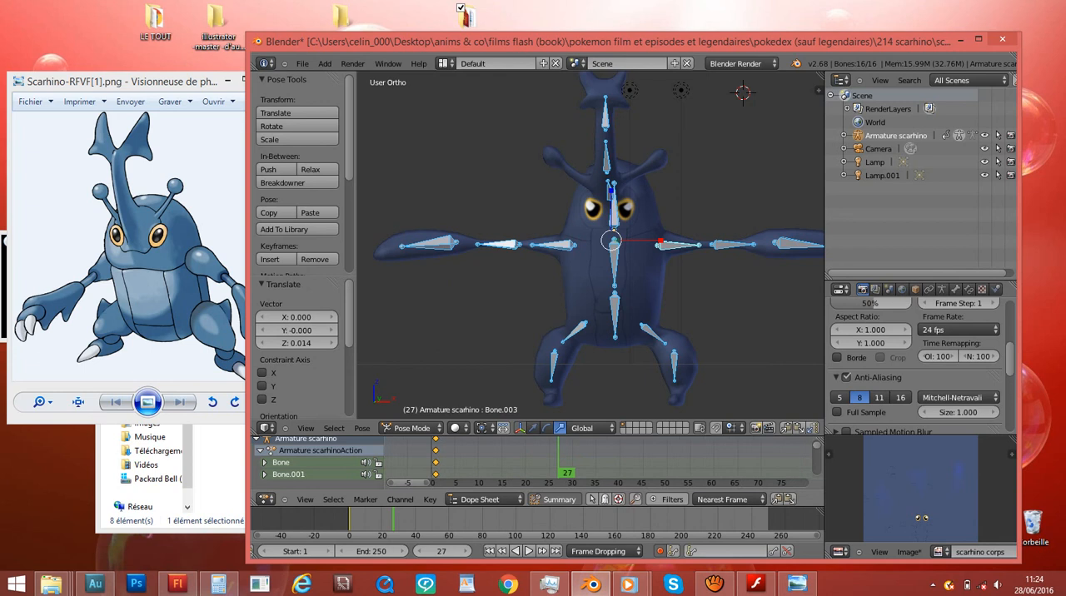
{"action": "key", "text": "KP_1"}
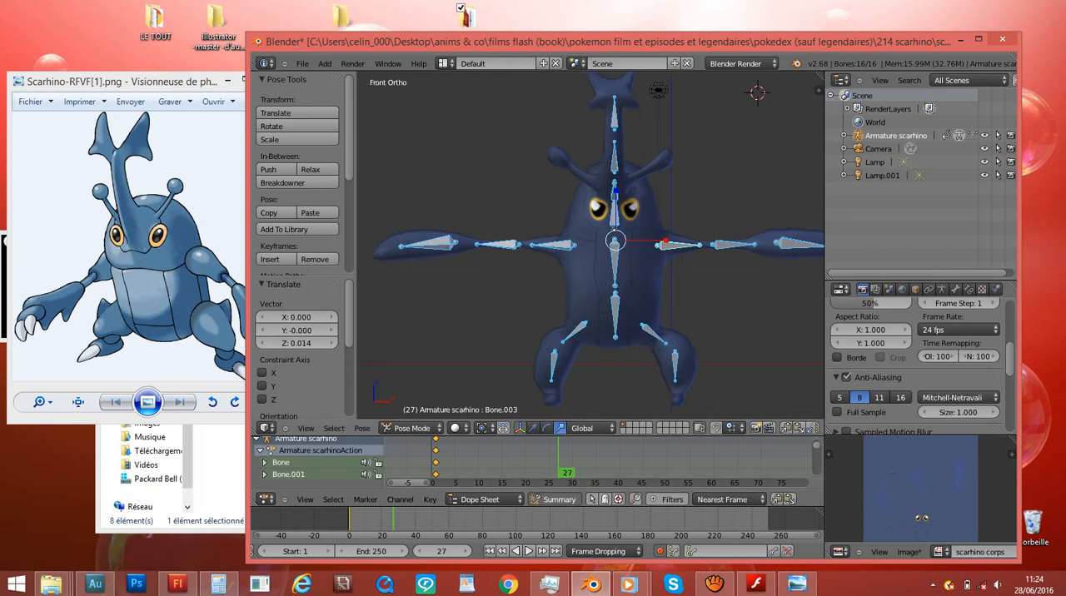
{"action": "scroll", "coordinate": [591, 245], "scroll_direction": "up", "scroll_amount": 2, "text": "ctrl"}
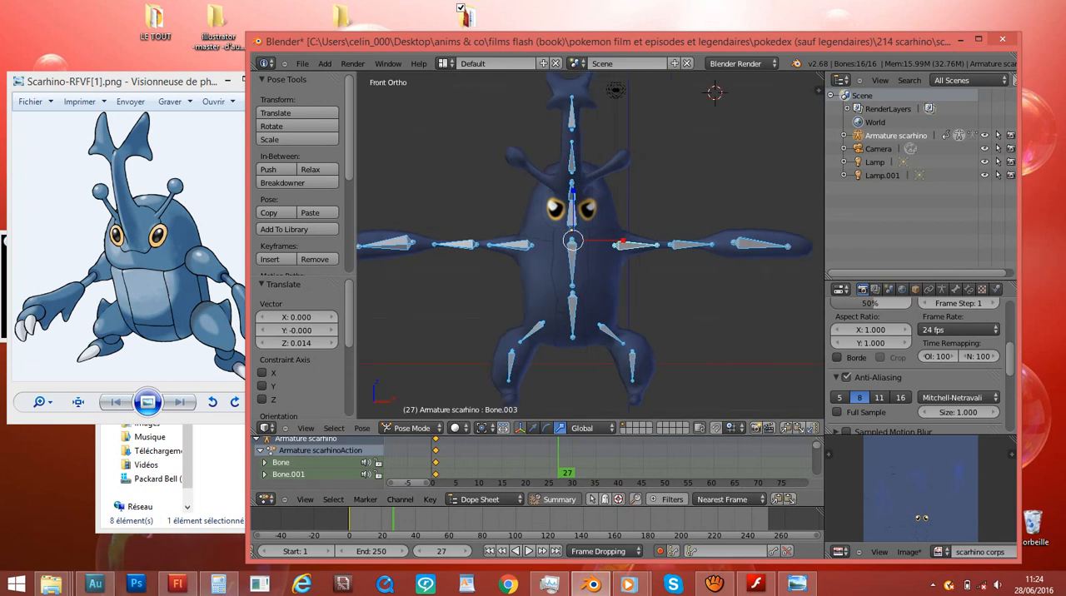
- At frame 27, select the bones of Scarhino's left arm and rotate and move them into a raised pose
{"action": "key", "text": "i"}
{"action": "scroll", "coordinate": [625, 245], "scroll_direction": "down", "scroll_amount": 3}
{"action": "right_click", "coordinate": [625, 245]}
{"action": "key", "text": "c"}
{"action": "left_click", "coordinate": [706, 244]}
{"action": "right_click", "coordinate": [706, 243]}
{"action": "key", "text": "r"}
{"action": "left_click", "coordinate": [697, 198]}
{"action": "key", "text": "g"}
{"action": "left_click", "coordinate": [691, 176]}
- Select the bones of Scarhino's right arm and rotate and move them upward to mirror the raised left arm
{"action": "right_click", "coordinate": [546, 245]}
{"action": "key", "text": "c"}
{"action": "scroll", "coordinate": [466, 253], "scroll_direction": "up", "scroll_amount": 3}
{"action": "left_click", "coordinate": [480, 244]}
{"action": "right_click", "coordinate": [480, 243]}
{"action": "key", "text": "r"}
{"action": "left_click", "coordinate": [490, 203]}
{"action": "key", "text": "g"}
{"action": "left_click", "coordinate": [534, 217]}
{"action": "key", "text": "g"}
{"action": "left_click", "coordinate": [530, 218]}
- Select the bones of Scarhino's left leg, rotate them slightly and adjust their position for the frame 27 pose
{"action": "right_click", "coordinate": [603, 296]}
{"action": "key", "text": "c"}
{"action": "scroll", "coordinate": [616, 305], "scroll_direction": "up", "scroll_amount": 3}
{"action": "left_click", "coordinate": [624, 307]}
{"action": "right_click", "coordinate": [624, 307]}
{"action": "key", "text": "r"}
{"action": "left_click", "coordinate": [615, 321]}
{"action": "key", "text": "g"}
{"action": "left_click", "coordinate": [611, 326]}
- Select the bones of Scarhino's right leg, nudge them about 0.025 along X and rotate them slightly to match the other leg
{"action": "right_click", "coordinate": [555, 297]}
{"action": "key", "text": "c"}
{"action": "left_click", "coordinate": [547, 306]}
{"action": "key", "text": "r"}
{"action": "left_click", "coordinate": [618, 334]}
{"action": "key", "text": "g"}
{"action": "left_click", "coordinate": [624, 334]}
{"action": "key", "text": "r"}
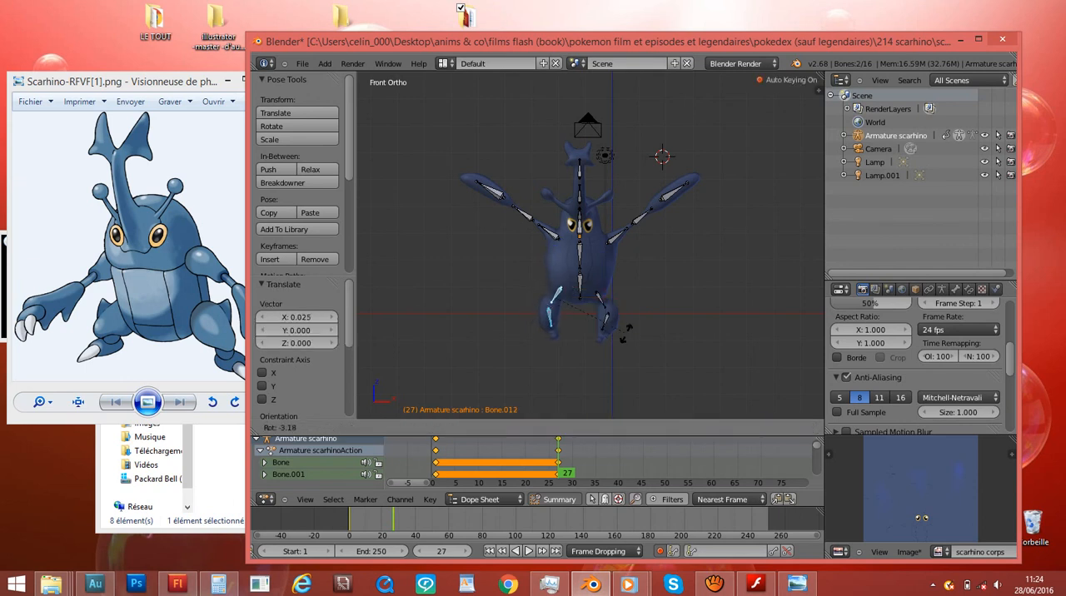
{"action": "left_click", "coordinate": [624, 334]}
- Select all bones, raise them about 2.107 along Z at frame 27, and play the animation from the side
{"action": "key", "text": "a"}
{"action": "key", "text": "a"}
{"action": "key", "text": "g"}
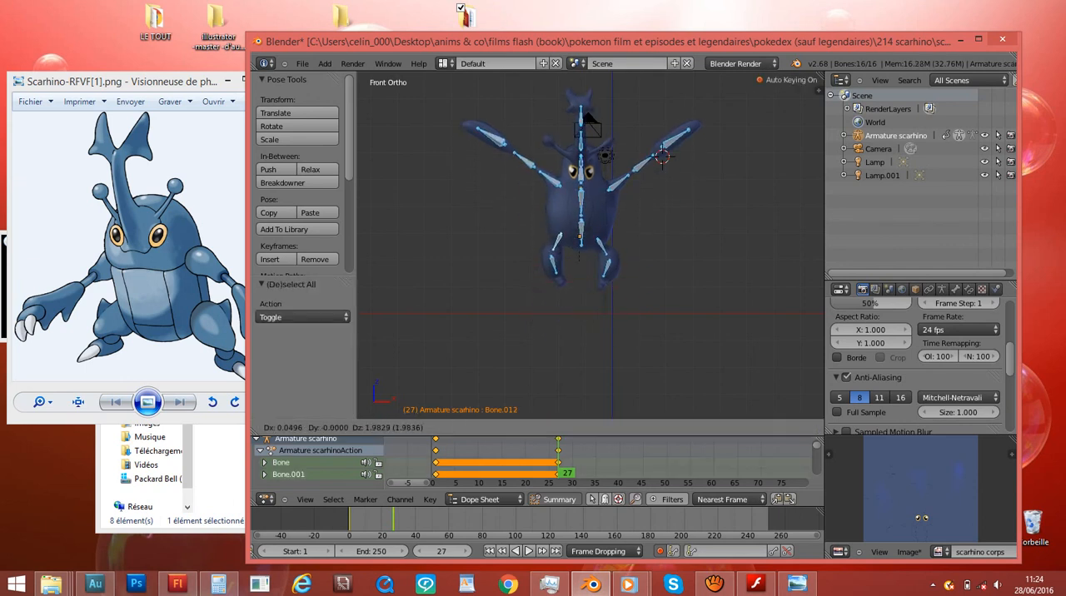
{"action": "key", "text": "Return"}
{"action": "key", "text": "alt+a"}
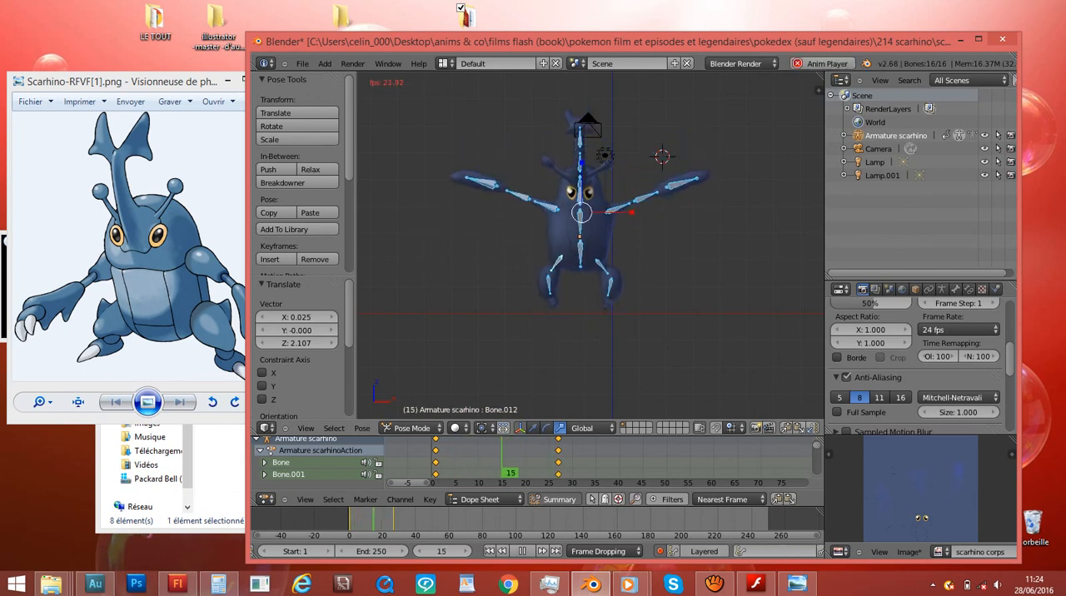
{"action": "key", "text": "KP_3"}
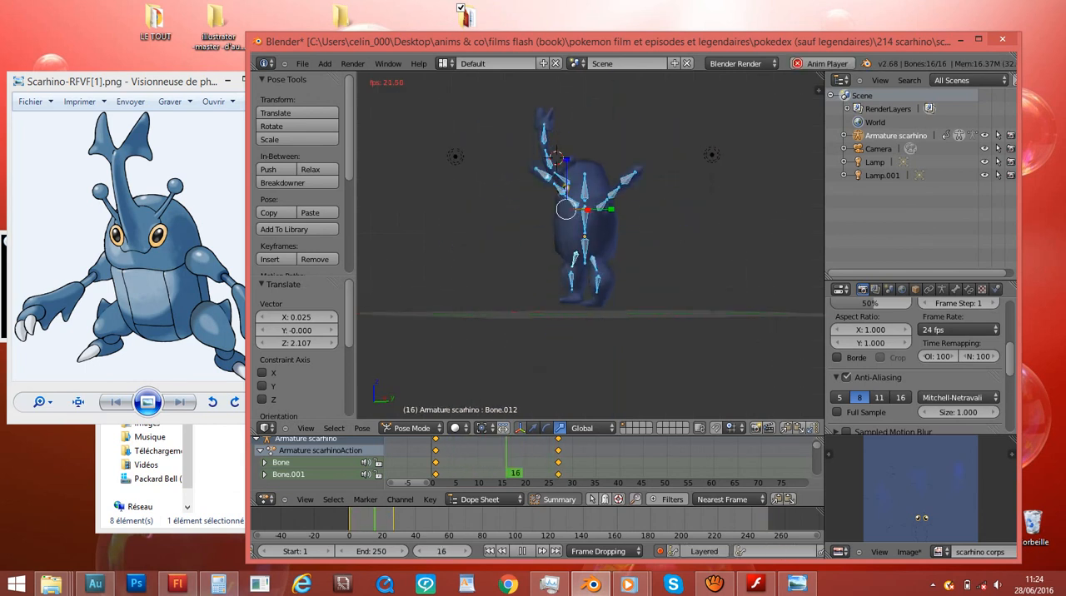
{"action": "key", "text": "alt+a"}
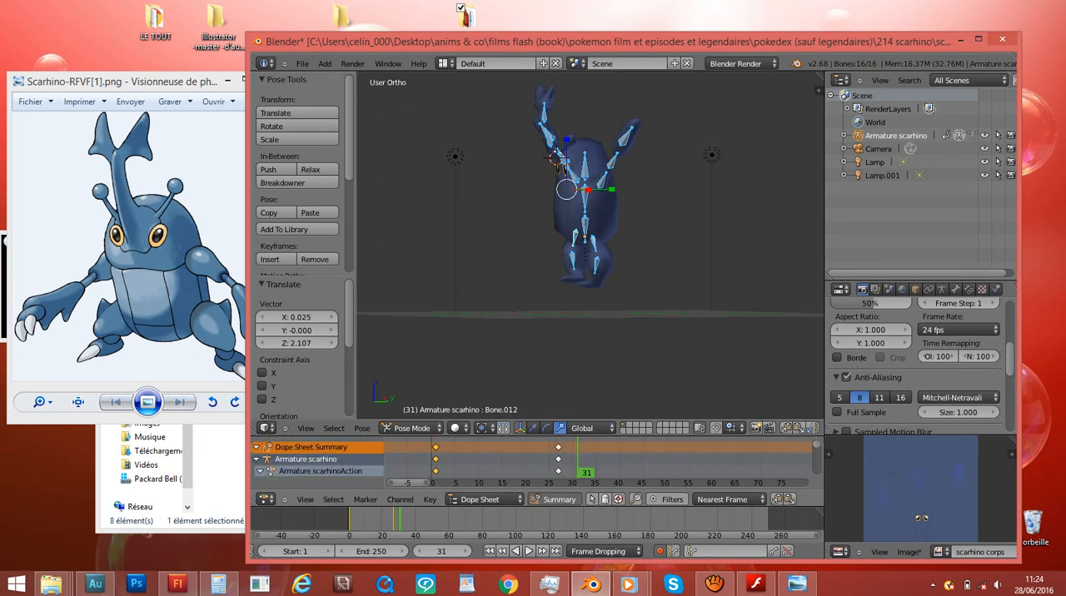
- Duplicate the frame 1 keyframes to frame 49 and play the full up-and-down movement
{"action": "key", "text": "shift+d"}
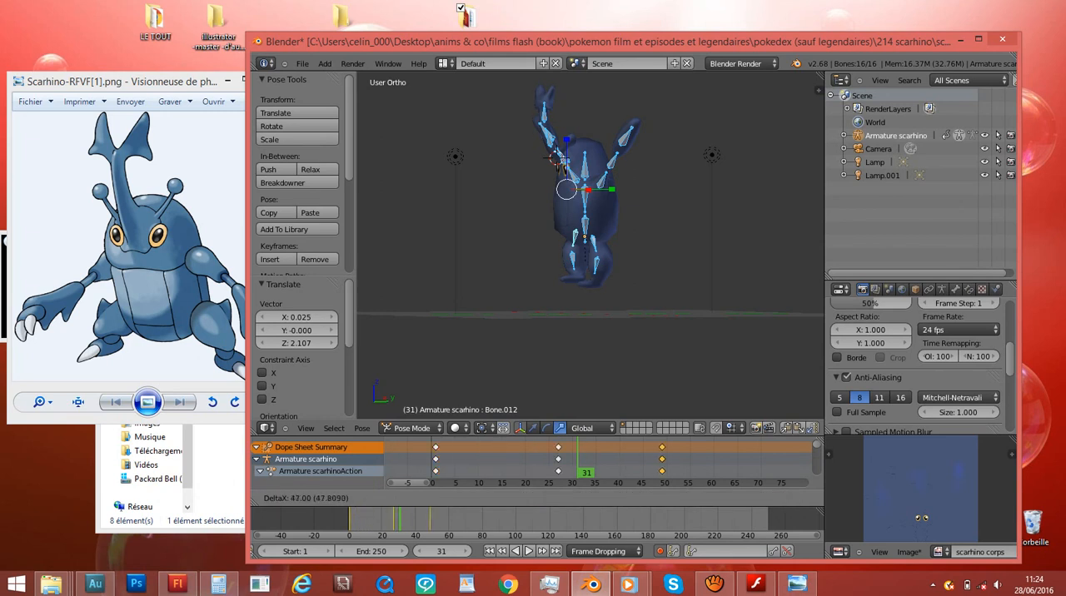
{"action": "left_click", "coordinate": [662, 460]}
{"action": "scroll", "coordinate": [662, 460], "scroll_direction": "down", "scroll_amount": 4}
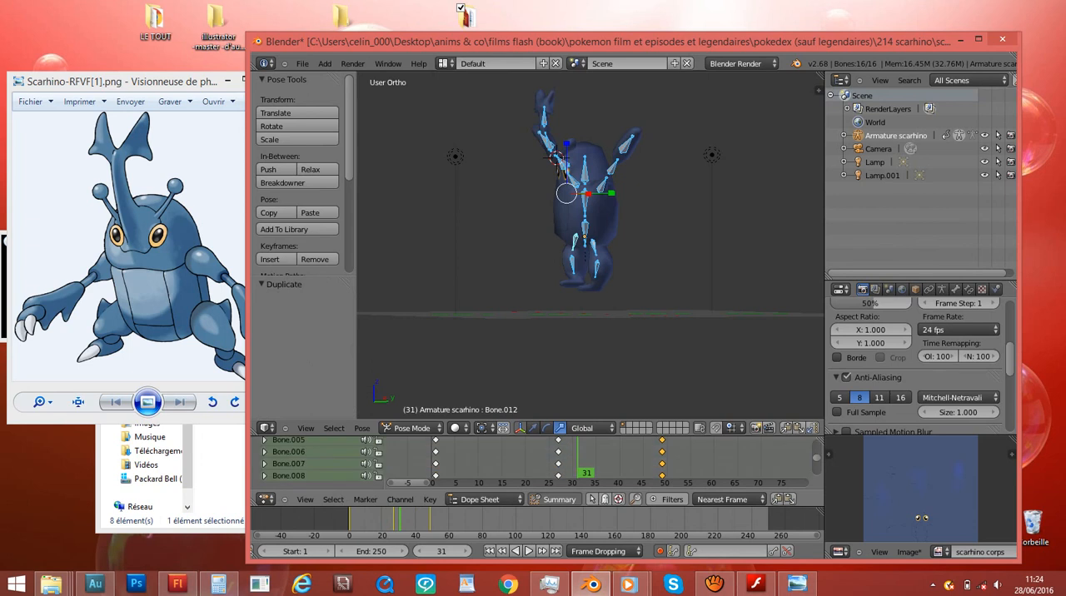
{"action": "key", "text": "alt+a"}
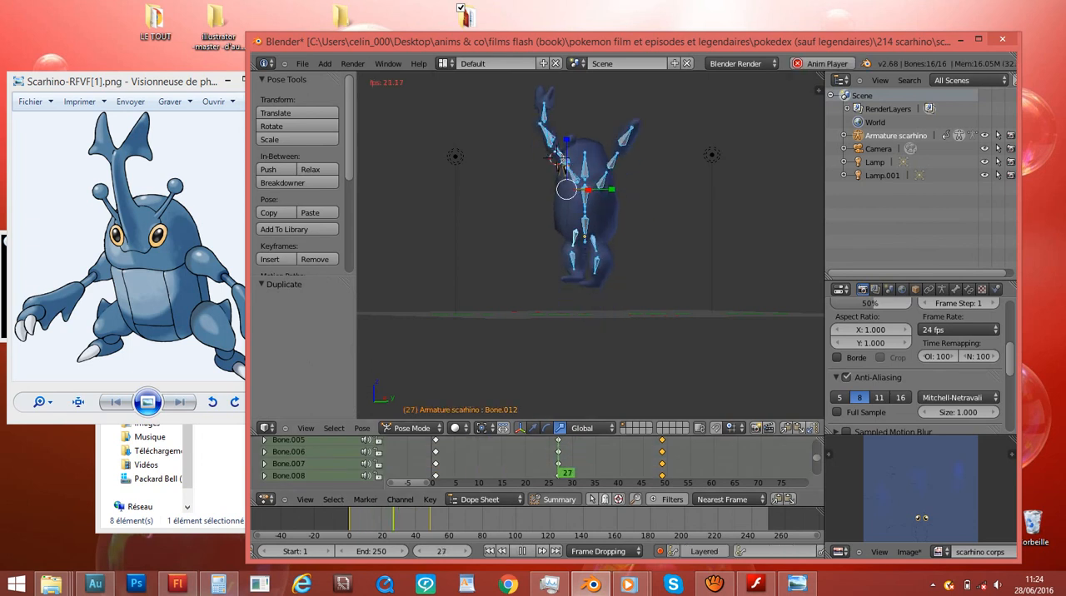
{"action": "key", "text": "alt+a"}
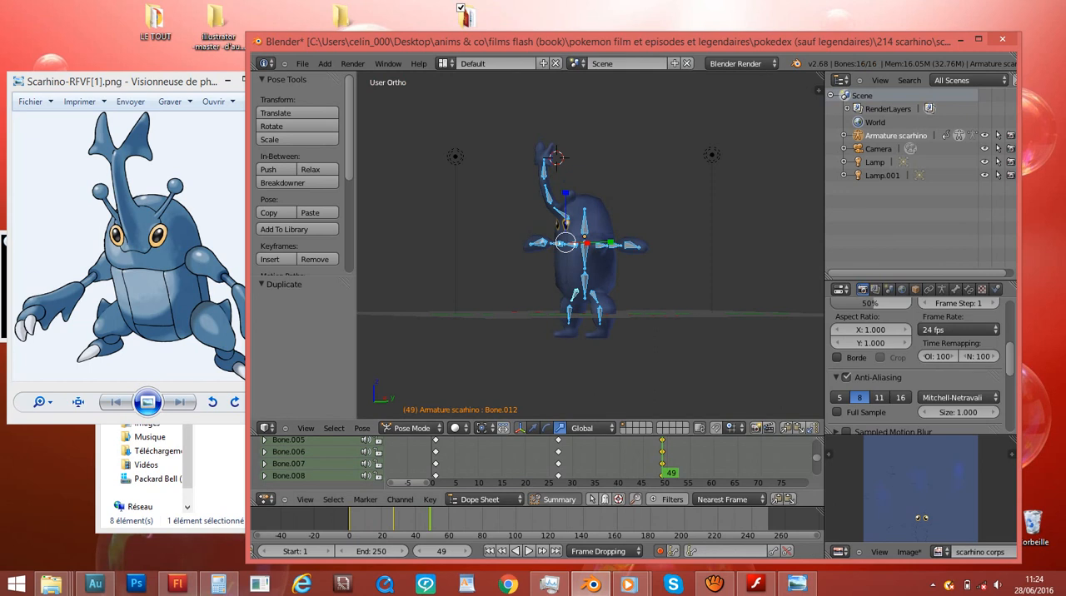
- Move the raised-pose keyframes in the Dope Sheet earlier, to frame 10
{"action": "left_click_drag", "start_coordinate": [676, 460], "coordinate": [545, 460]}
{"action": "scroll", "coordinate": [544, 460], "scroll_direction": "up", "scroll_amount": 5}
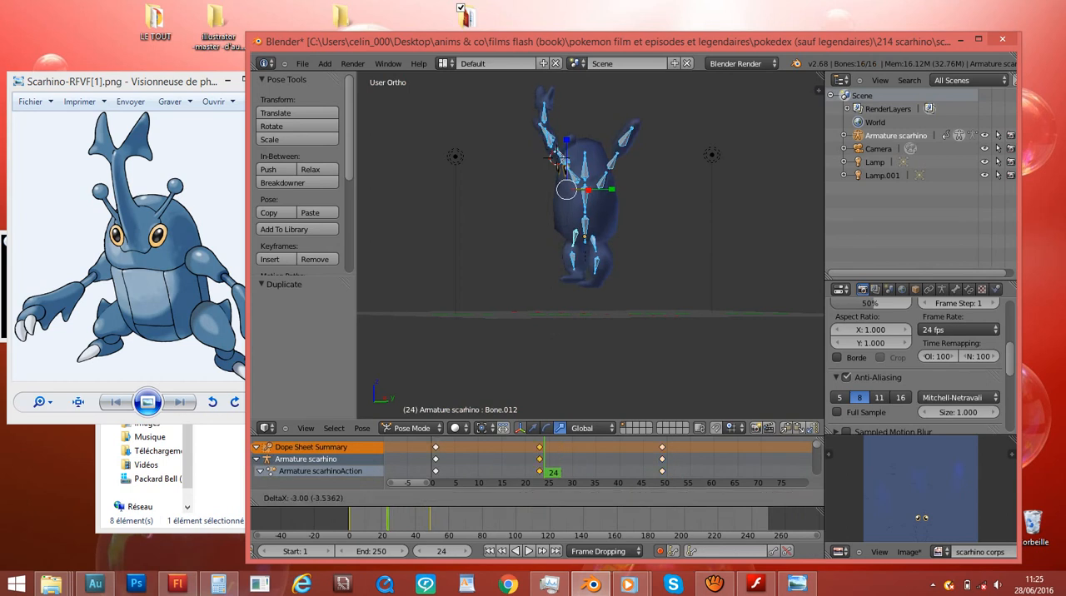
{"action": "key", "text": "g"}
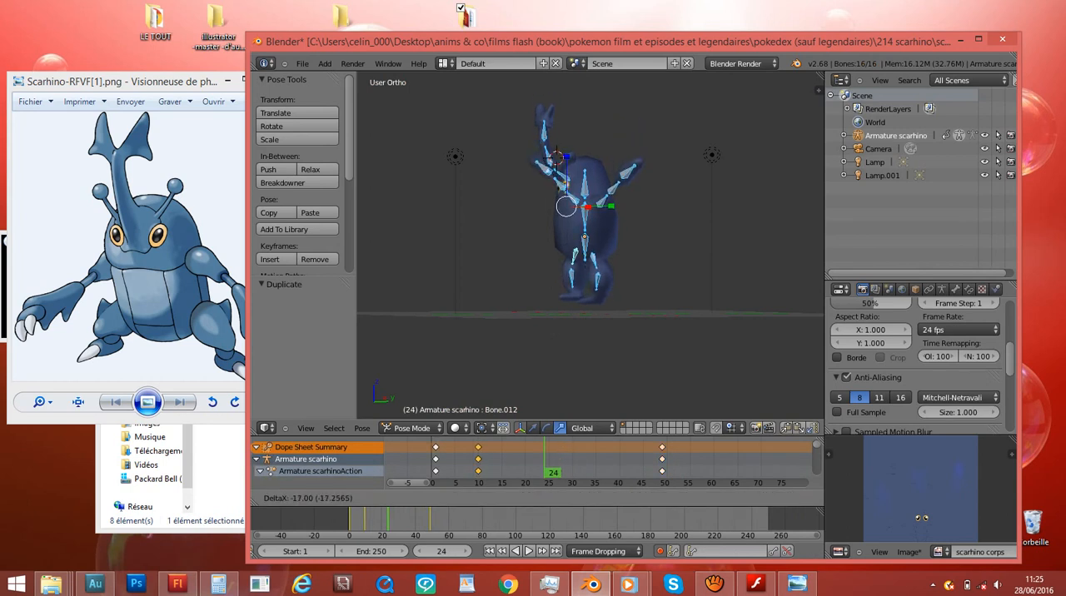
{"action": "left_click", "coordinate": [478, 460]}
- Move the final lowered-pose keyframes to about frame 17 and play the animation from frame 0
{"action": "left_click", "coordinate": [662, 460]}
{"action": "key", "text": "g"}
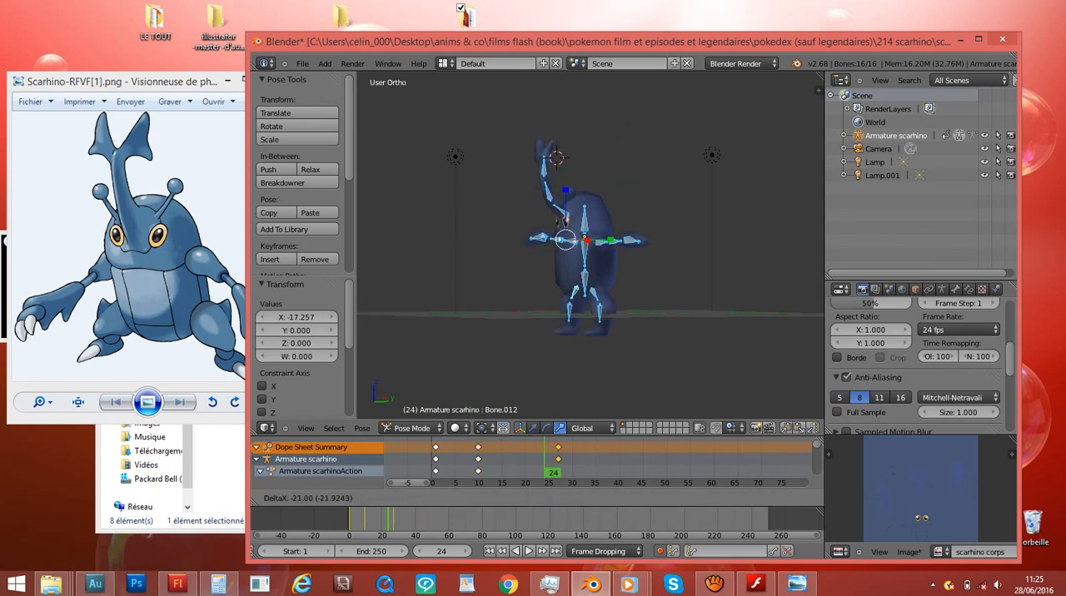
{"action": "left_click", "coordinate": [513, 460]}
{"action": "scroll", "coordinate": [514, 460], "scroll_direction": "down", "scroll_amount": 5}
{"action": "left_click", "coordinate": [435, 460]}
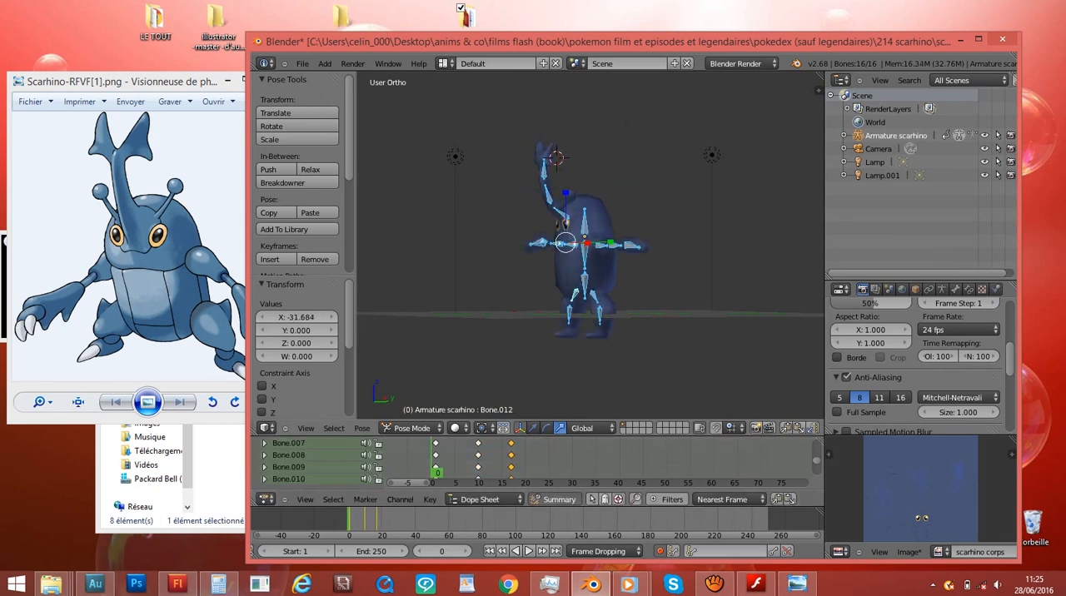
{"action": "key", "text": "alt+a"}
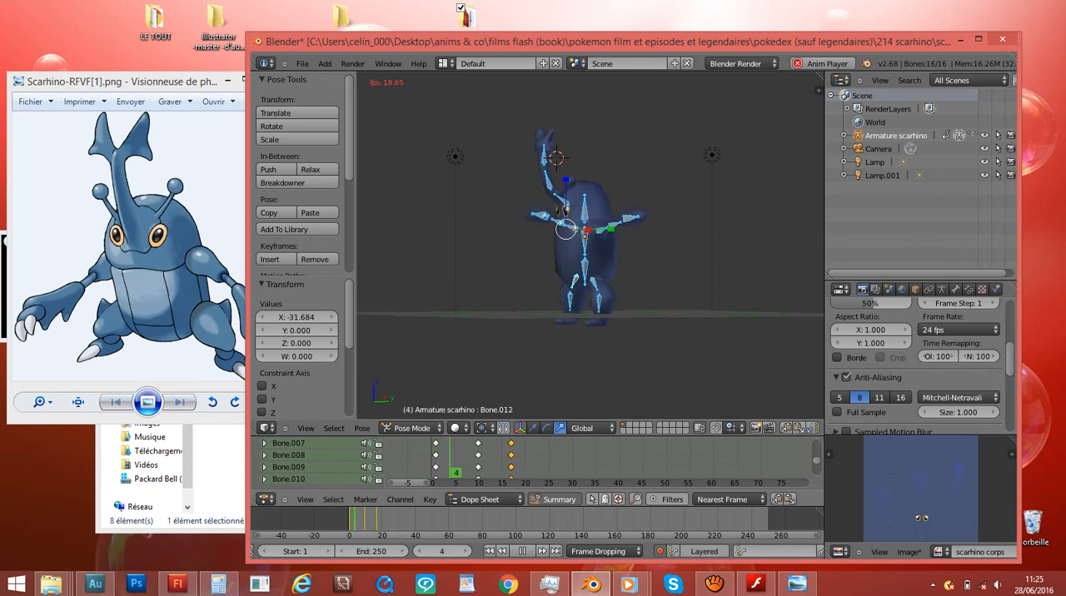
{"action": "key", "text": "Home"}
{"action": "key", "text": "alt+a"}
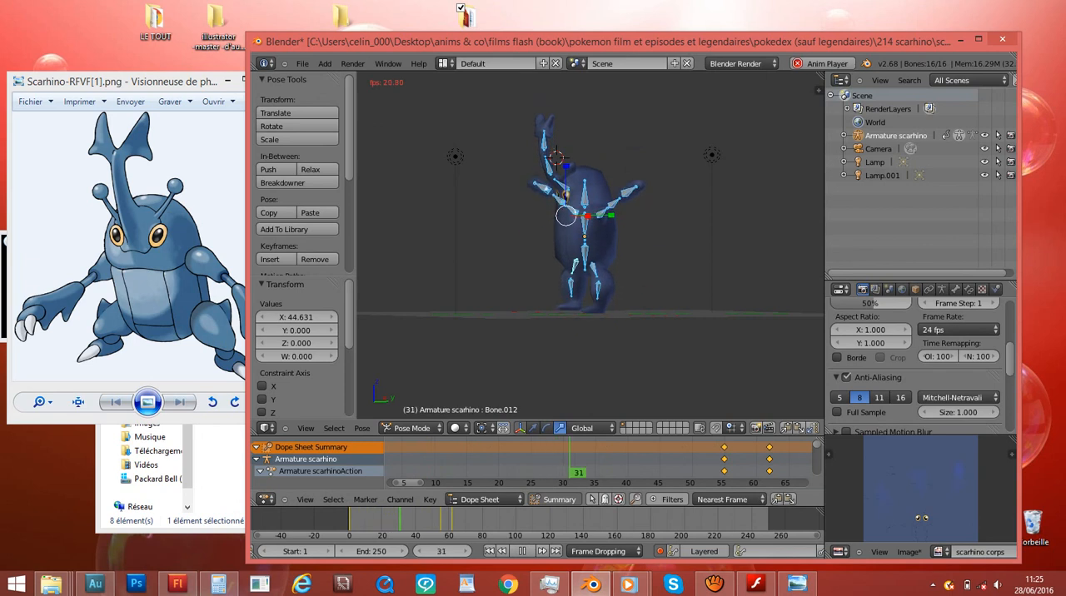
- Tighten the movement by shifting the raised-pose keyframes to about frame 3 and the final keyframes to about frame 7
{"action": "key", "text": "alt+a"}
{"action": "scroll", "coordinate": [600, 462], "scroll_direction": "down", "scroll_amount": 2}
{"action": "key", "text": "g"}
{"action": "left_click", "coordinate": [487, 459]}
{"action": "right_click", "coordinate": [488, 459]}
{"action": "key", "text": "g"}
{"action": "left_click", "coordinate": [475, 459]}
- Play the shortened animation from frame 0 to check its speed
{"action": "left_click", "coordinate": [445, 461]}
{"action": "key", "text": "alt+a"}
{"action": "key", "text": "alt+a"}
{"action": "left_click", "coordinate": [445, 460]}
{"action": "key", "text": "alt+a"}
{"action": "key", "text": "alt+a"}
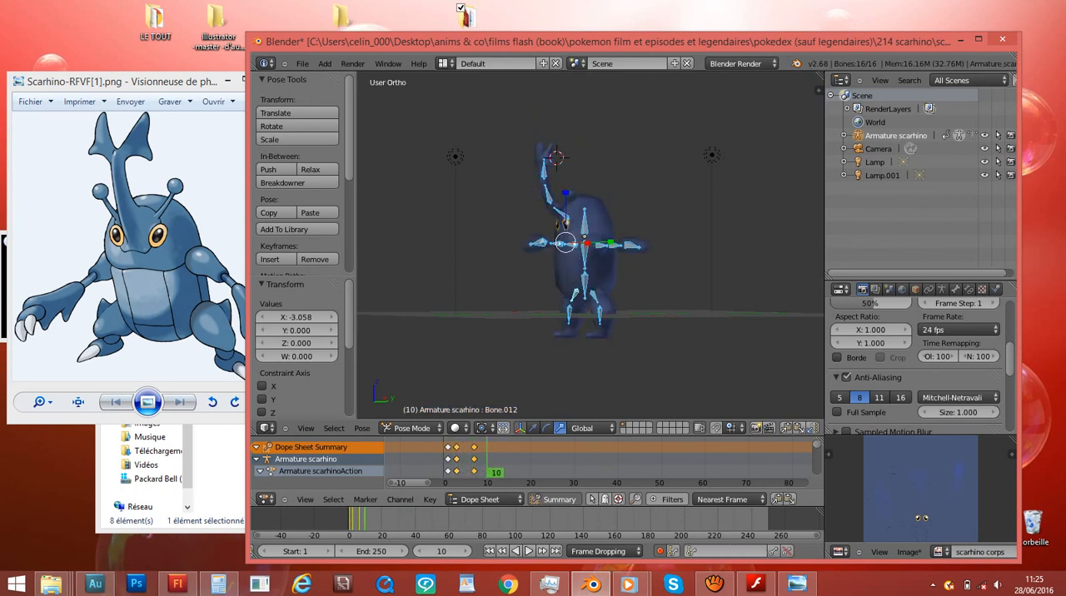
- Duplicate the raised and lowered pose keyframes repeatedly along the Dope Sheet, continuing the movement to about frame 82
{"action": "key", "text": "shift+d"}
{"action": "left_click", "coordinate": [509, 460]}
{"action": "key", "text": "shift+d"}
{"action": "left_click", "coordinate": [541, 460]}
{"action": "key", "text": "shift+d"}
{"action": "left_click", "coordinate": [575, 460]}
{"action": "key", "text": "shift+d"}
{"action": "left_click", "coordinate": [618, 460]}
{"action": "key", "text": "shift+d"}
{"action": "left_click", "coordinate": [653, 460]}
{"action": "key", "text": "shift+d"}
{"action": "left_click", "coordinate": [684, 459]}
{"action": "key", "text": "shift+d"}
{"action": "left_click", "coordinate": [723, 460]}
{"action": "key", "text": "shift+d"}
{"action": "left_click", "coordinate": [758, 459]}
{"action": "key", "text": "shift+d"}
{"action": "left_click", "coordinate": [797, 459]}
- Play the repeated movement while viewing Scarhino from the side round to the front
{"action": "key", "text": "alt+a"}
{"action": "middle_click_drag", "start_coordinate": [583, 250], "coordinate": [791, 254]}
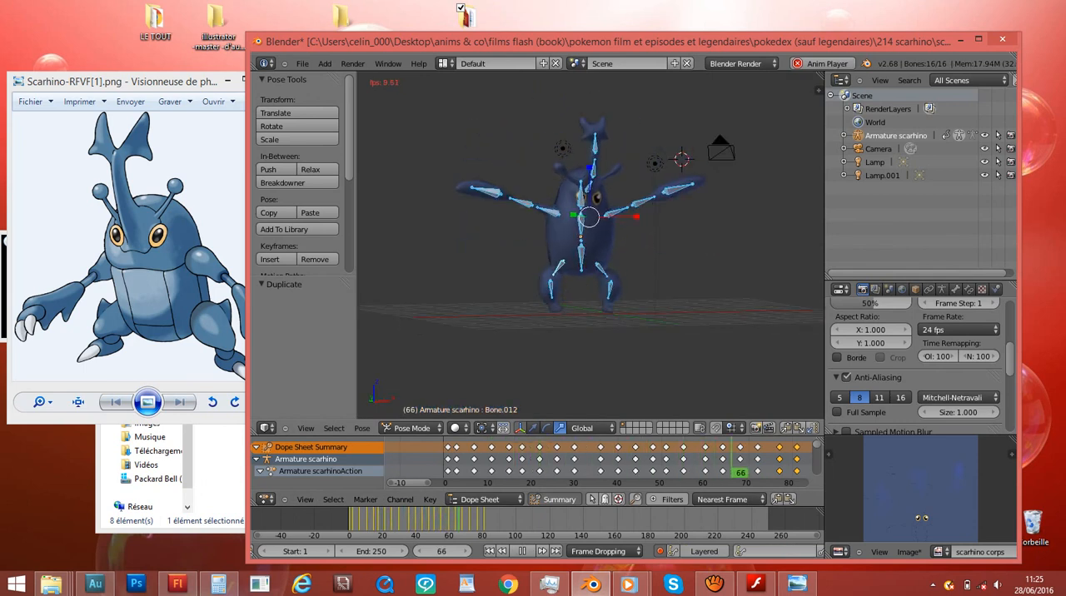
{"action": "key", "text": "alt+a"}
{"action": "middle_click_drag", "start_coordinate": [750, 254], "coordinate": [708, 275]}
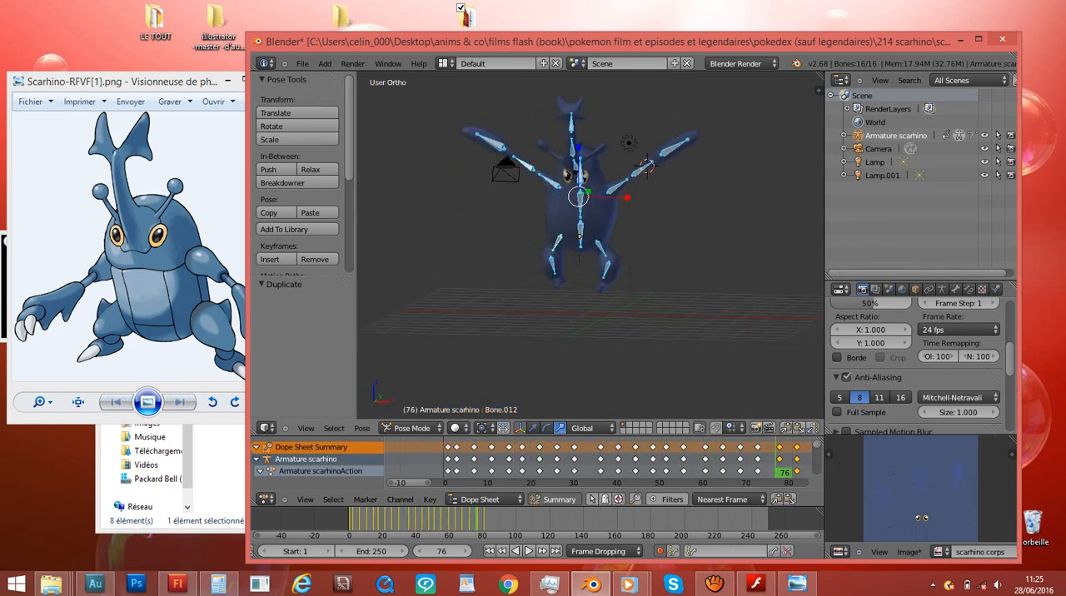
{"action": "key", "text": "KP_1"}
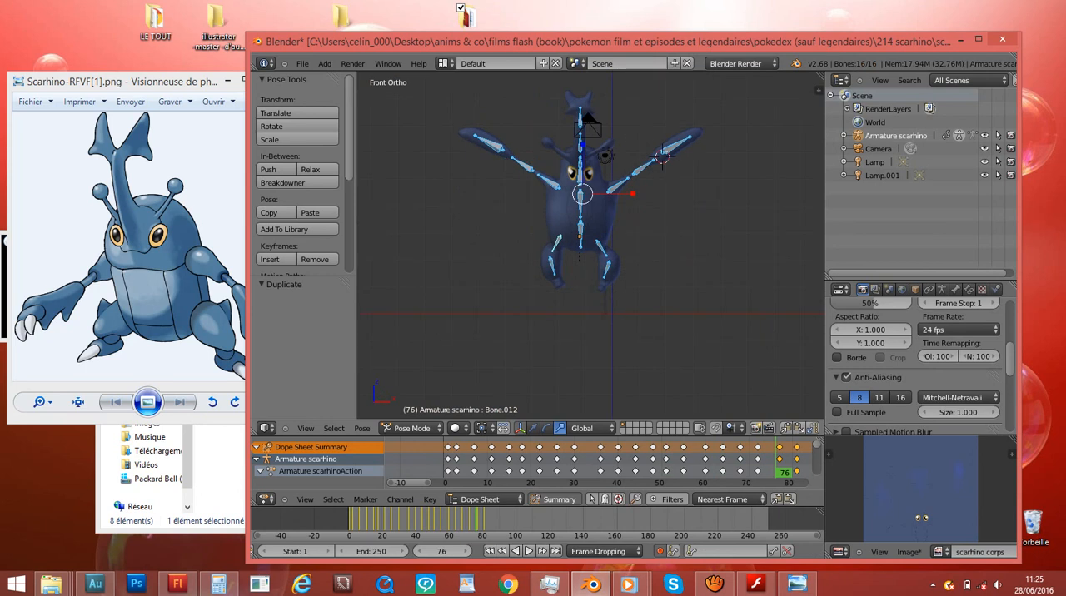
{"action": "middle_click_drag", "start_coordinate": [709, 267], "coordinate": [660, 268]}
{"action": "scroll", "coordinate": [660, 269], "scroll_direction": "up", "scroll_amount": 1}
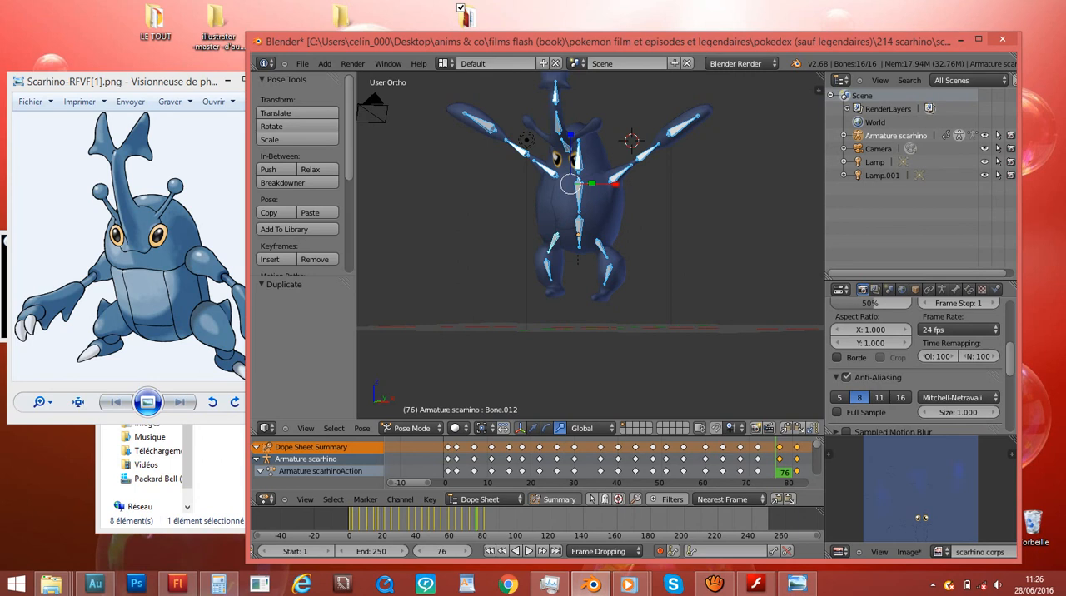
{"action": "scroll", "coordinate": [590, 245], "scroll_direction": "down", "scroll_amount": 2}
{"action": "middle_click_drag", "start_coordinate": [649, 249], "coordinate": [620, 262]}
{"action": "scroll", "coordinate": [591, 245], "scroll_direction": "up", "scroll_amount": 2}
{"action": "key", "text": "KP_5"}
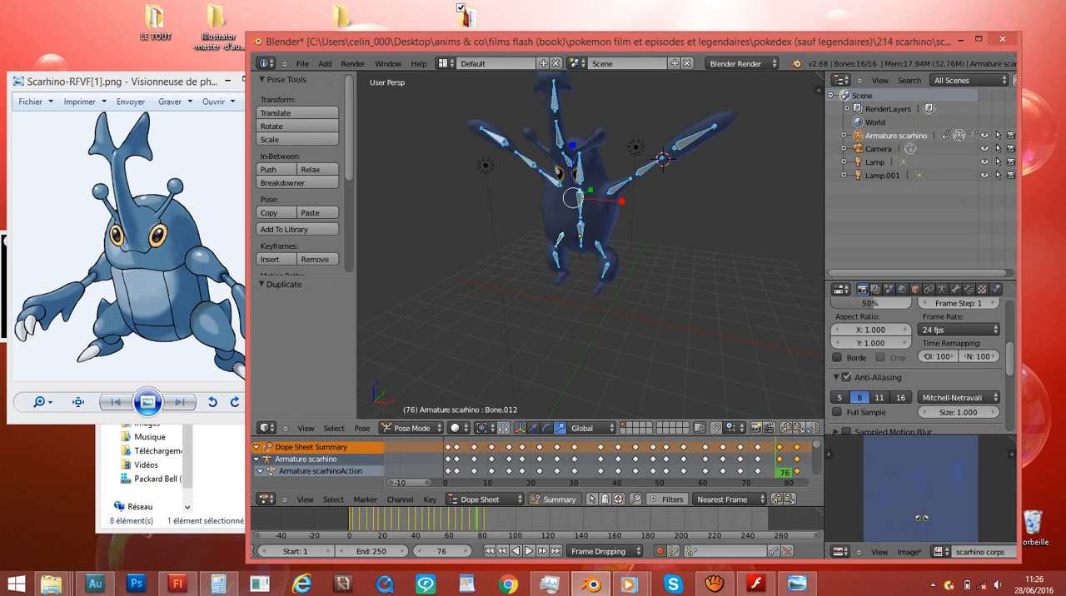
- Switch to aTube Catcher to check the screen recording's elapsed time, and return to Blender
{"action": "left_click", "coordinate": [713, 583]}
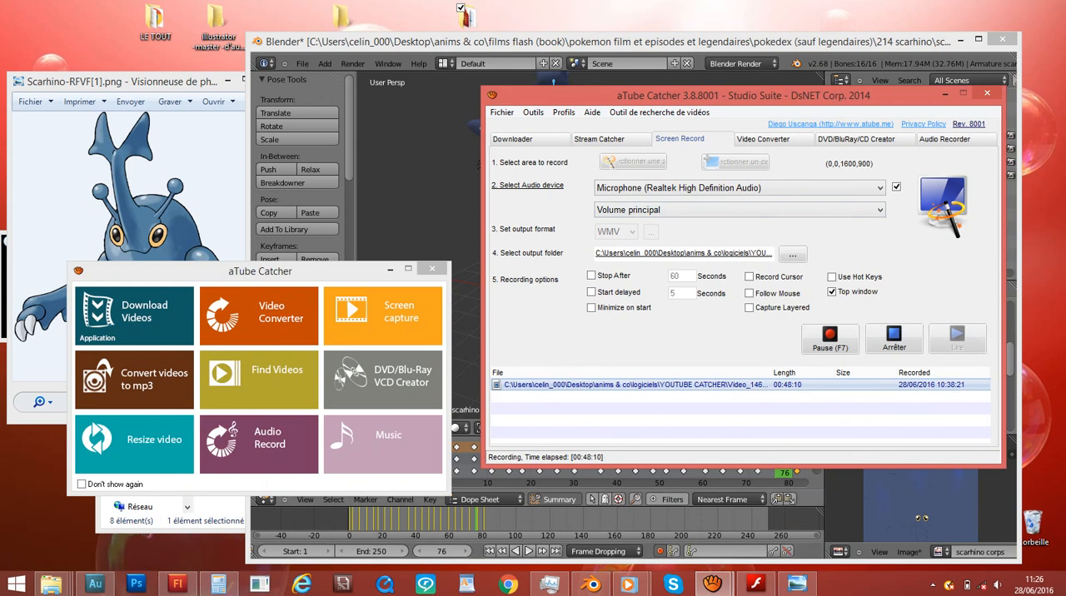
{"action": "mouse_move", "coordinate": [712, 584]}
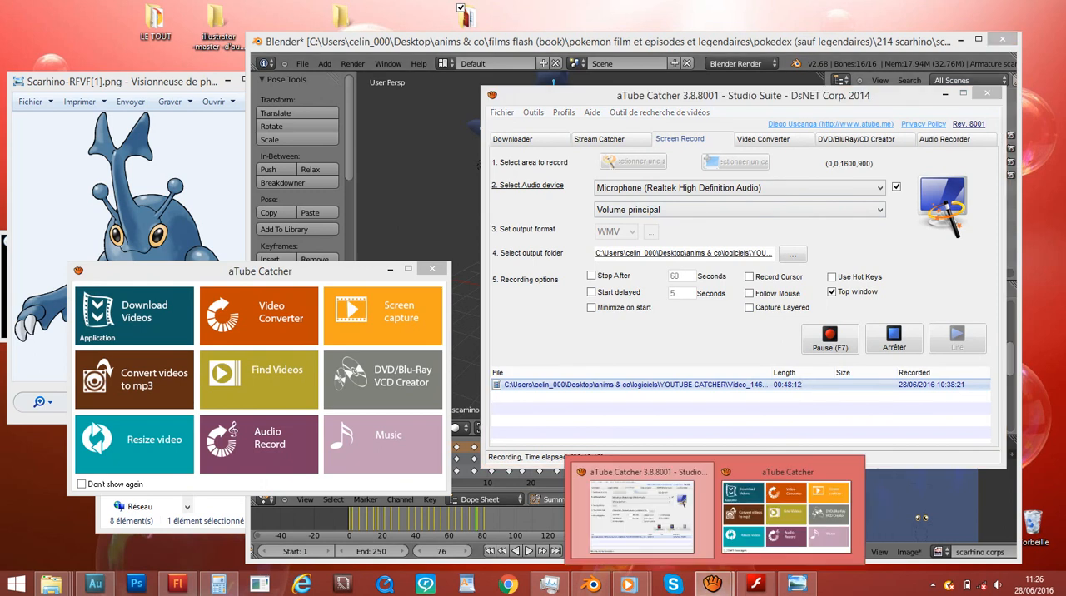
{"action": "left_click", "coordinate": [642, 516]}
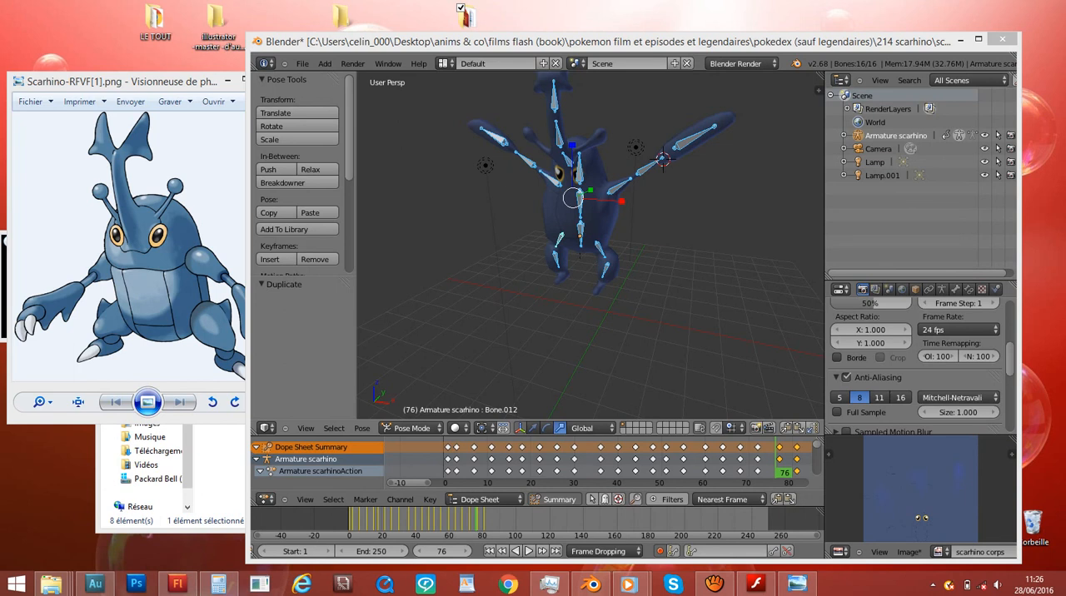
{"action": "middle_click_drag", "start_coordinate": [533, 230], "coordinate": [750, 229]}
{"action": "scroll", "coordinate": [575, 219], "scroll_direction": "down", "scroll_amount": 3}
{"action": "scroll", "coordinate": [666, 240], "scroll_direction": "up", "scroll_amount": 3}
{"action": "key", "text": "KP_1"}
{"action": "key", "text": "KP_5"}
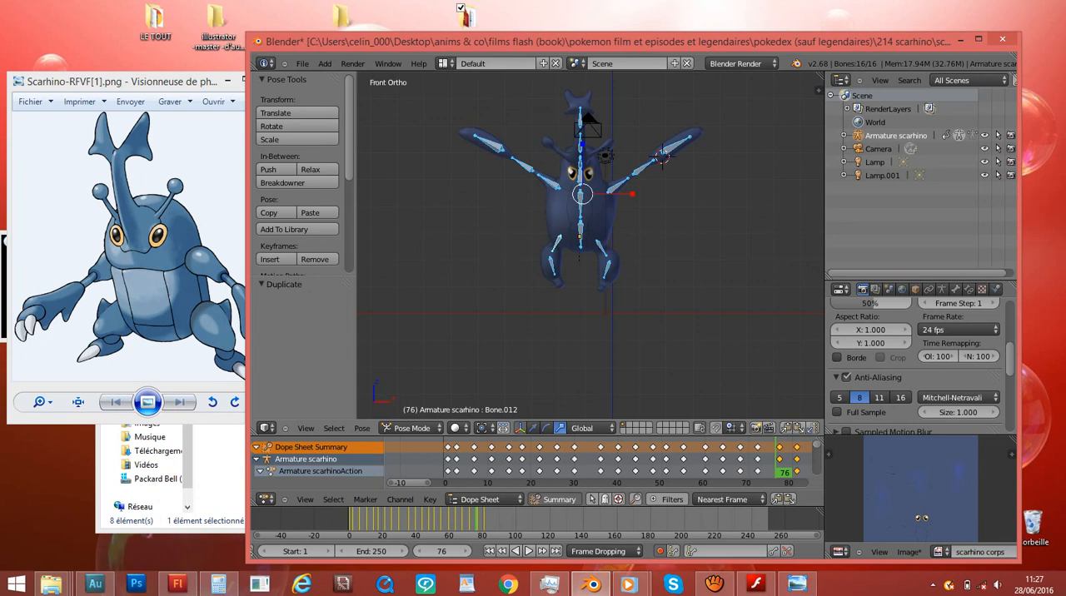
{"action": "middle_click_drag", "start_coordinate": [616, 233], "coordinate": [558, 242]}
{"action": "key", "text": "KP_1"}
{"action": "scroll", "coordinate": [591, 242], "scroll_direction": "up", "scroll_amount": 3}
{"action": "key", "text": "KP_3"}
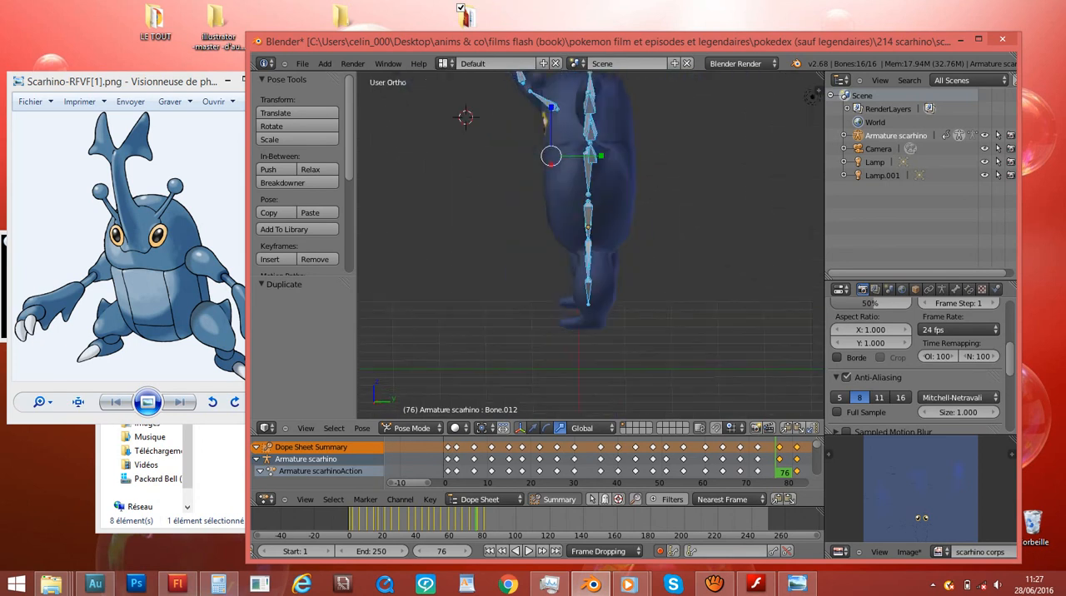
{"action": "scroll", "coordinate": [592, 241], "scroll_direction": "down", "scroll_amount": 4}
{"action": "middle_click_drag", "start_coordinate": [533, 242], "coordinate": [746, 246]}
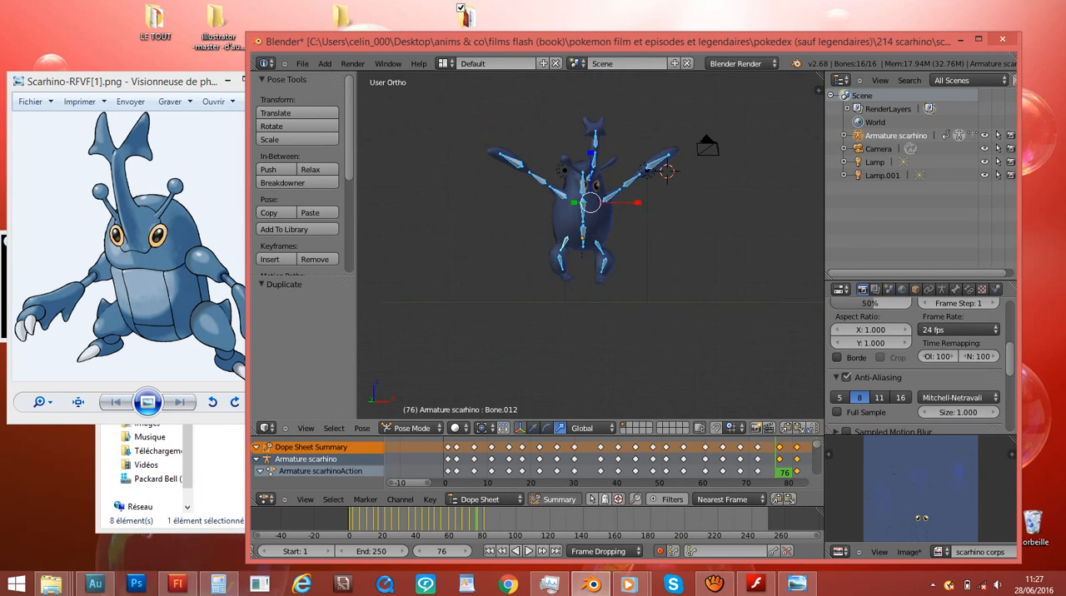
{"action": "key", "text": "KP_1"}
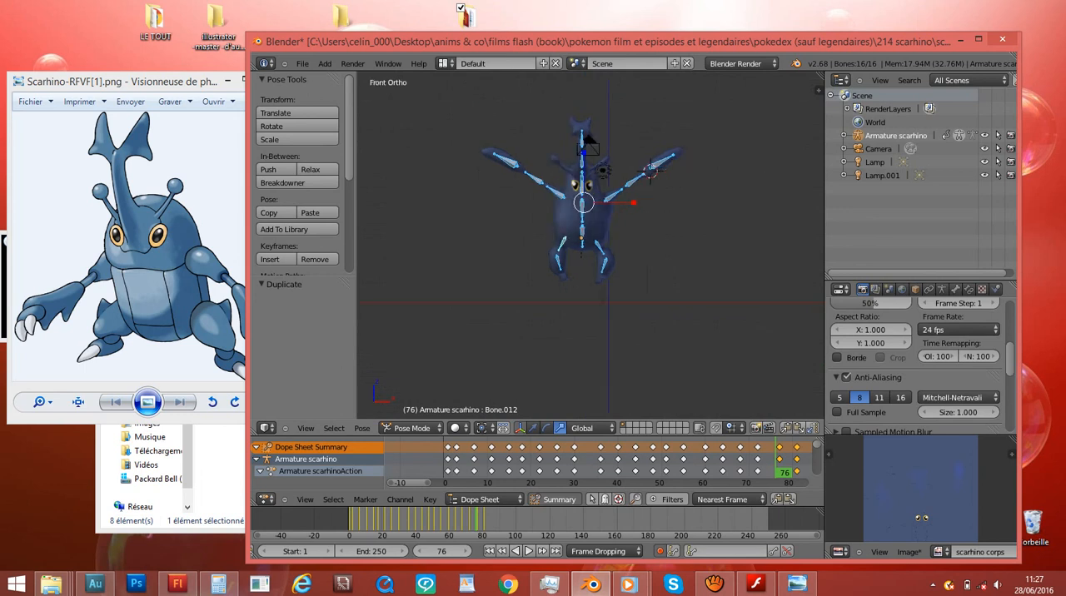
{"action": "scroll", "coordinate": [588, 142], "scroll_direction": "up", "scroll_amount": 4}
{"action": "middle_click_drag", "start_coordinate": [588, 142], "coordinate": [587, 224], "text": "shift"}
{"action": "scroll", "coordinate": [588, 209], "scroll_direction": "down", "scroll_amount": 3}
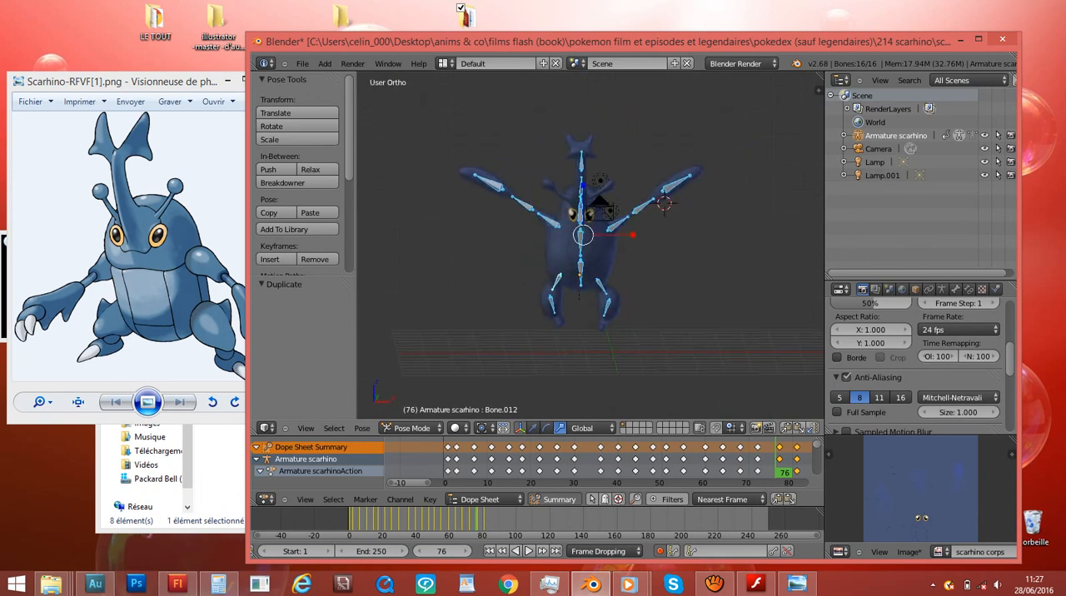